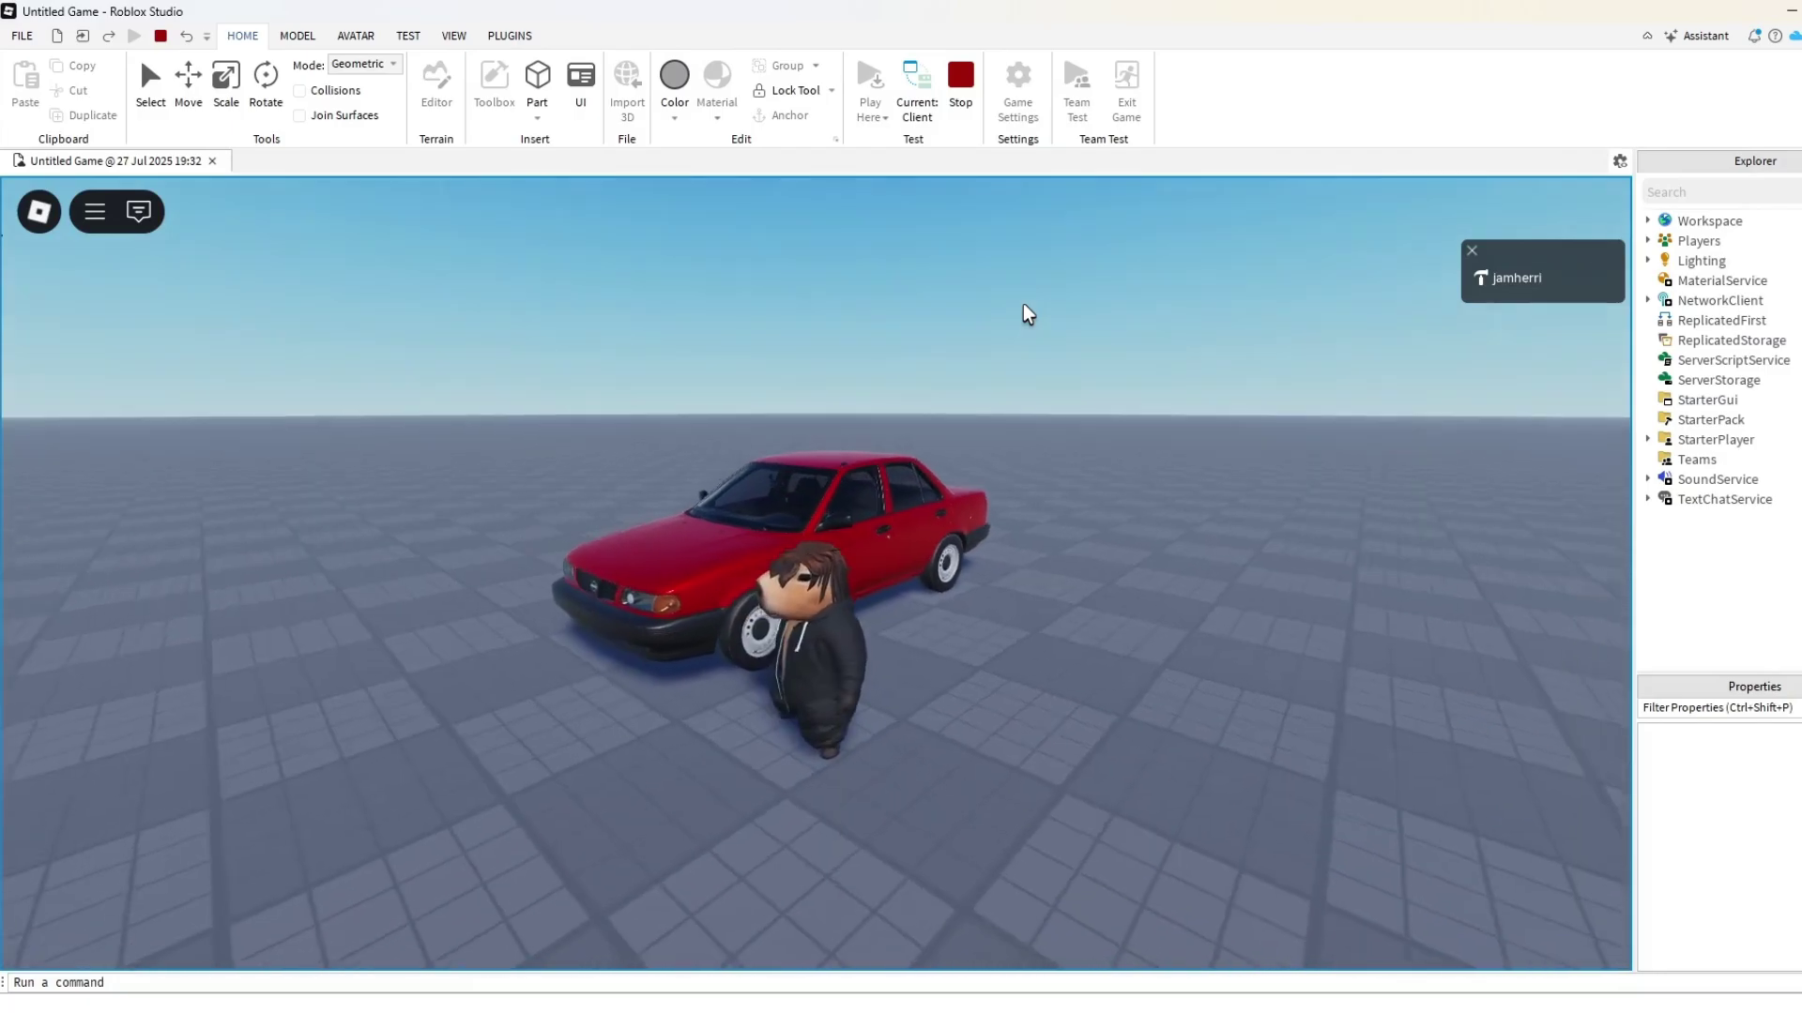
Walk the character to the red car in the running playtest and sit in the driver's seat.
key(w)
key(d)
key(d)
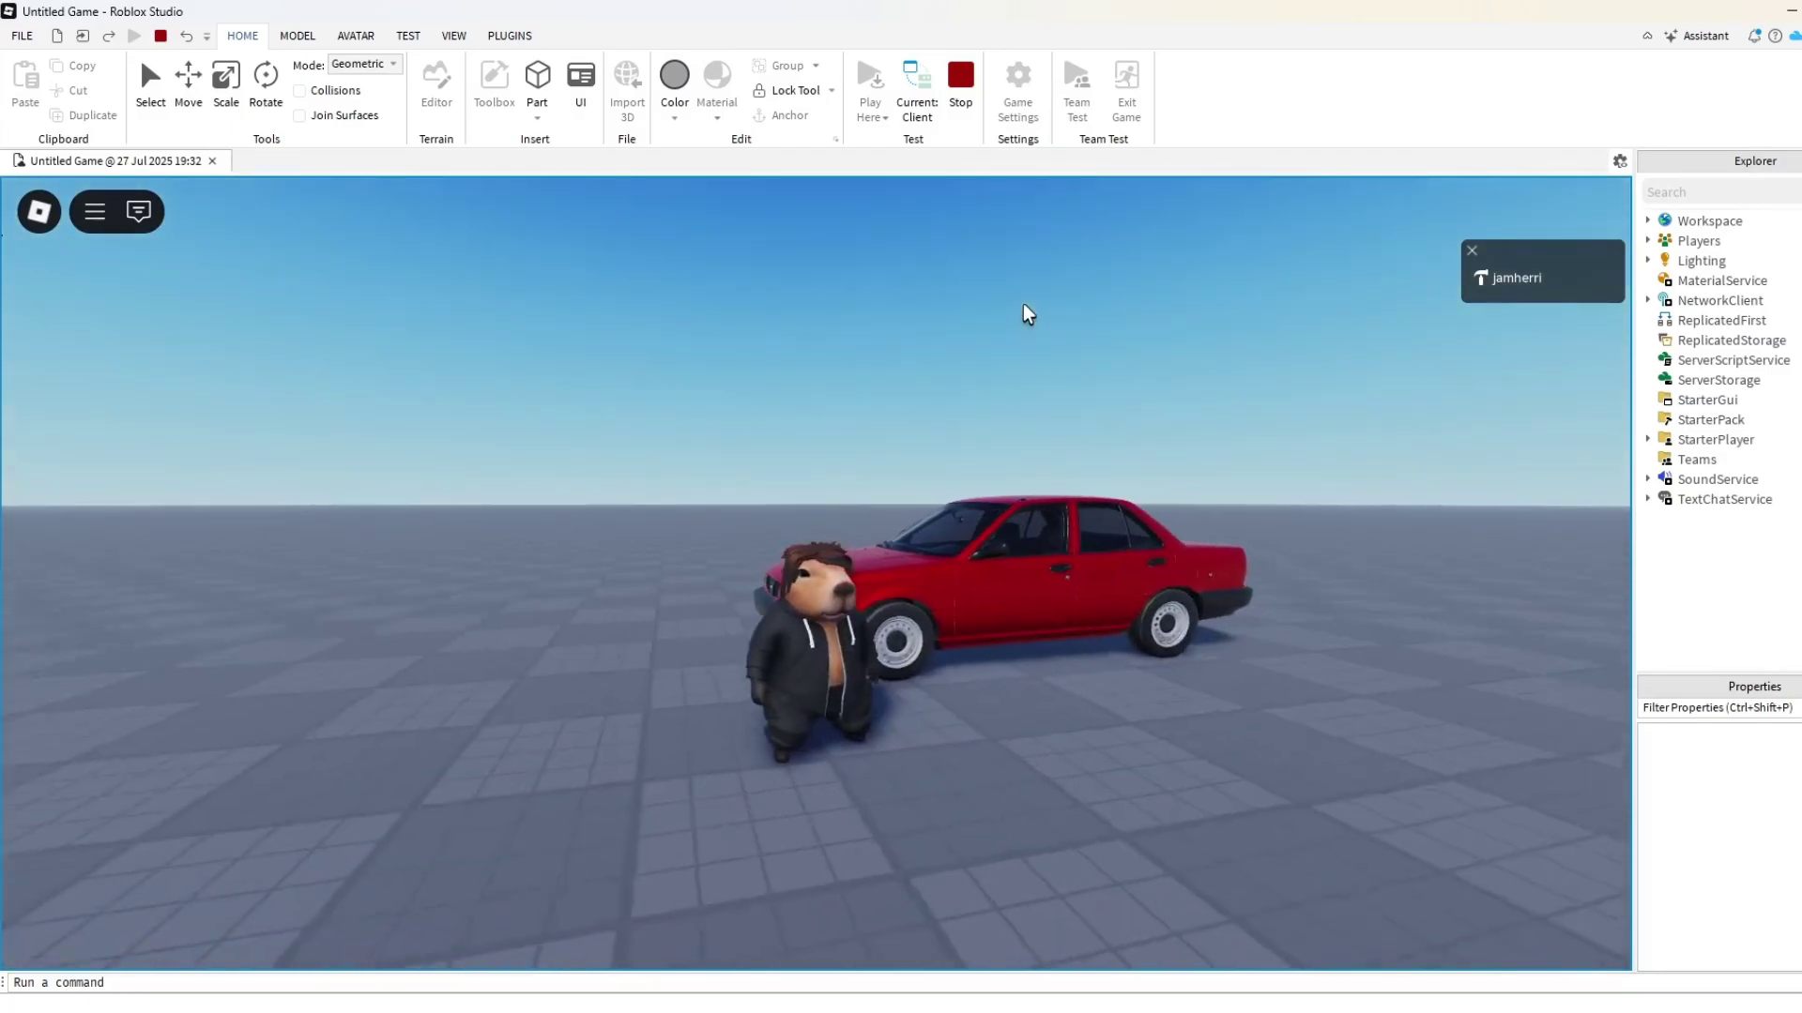
key(w)
key(w)
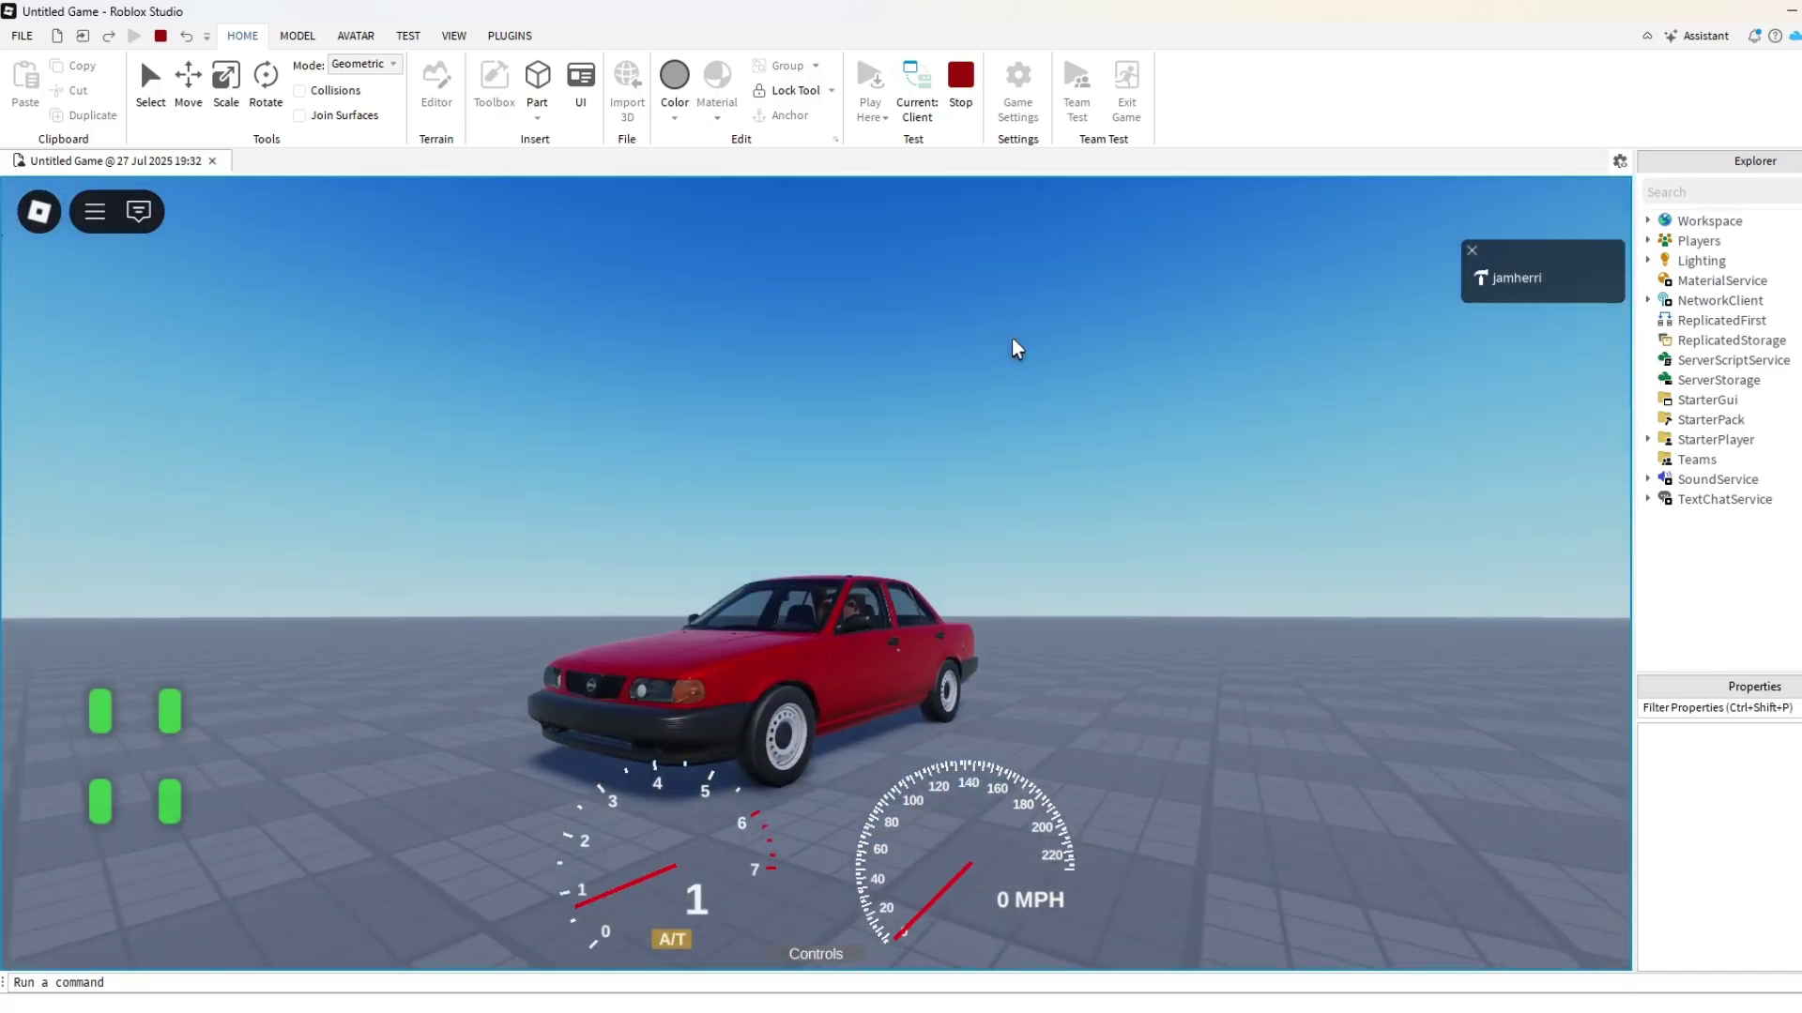
Test-drive the red car across the baseplate and stop the playtest.
scroll(1010, 340, down, 3)
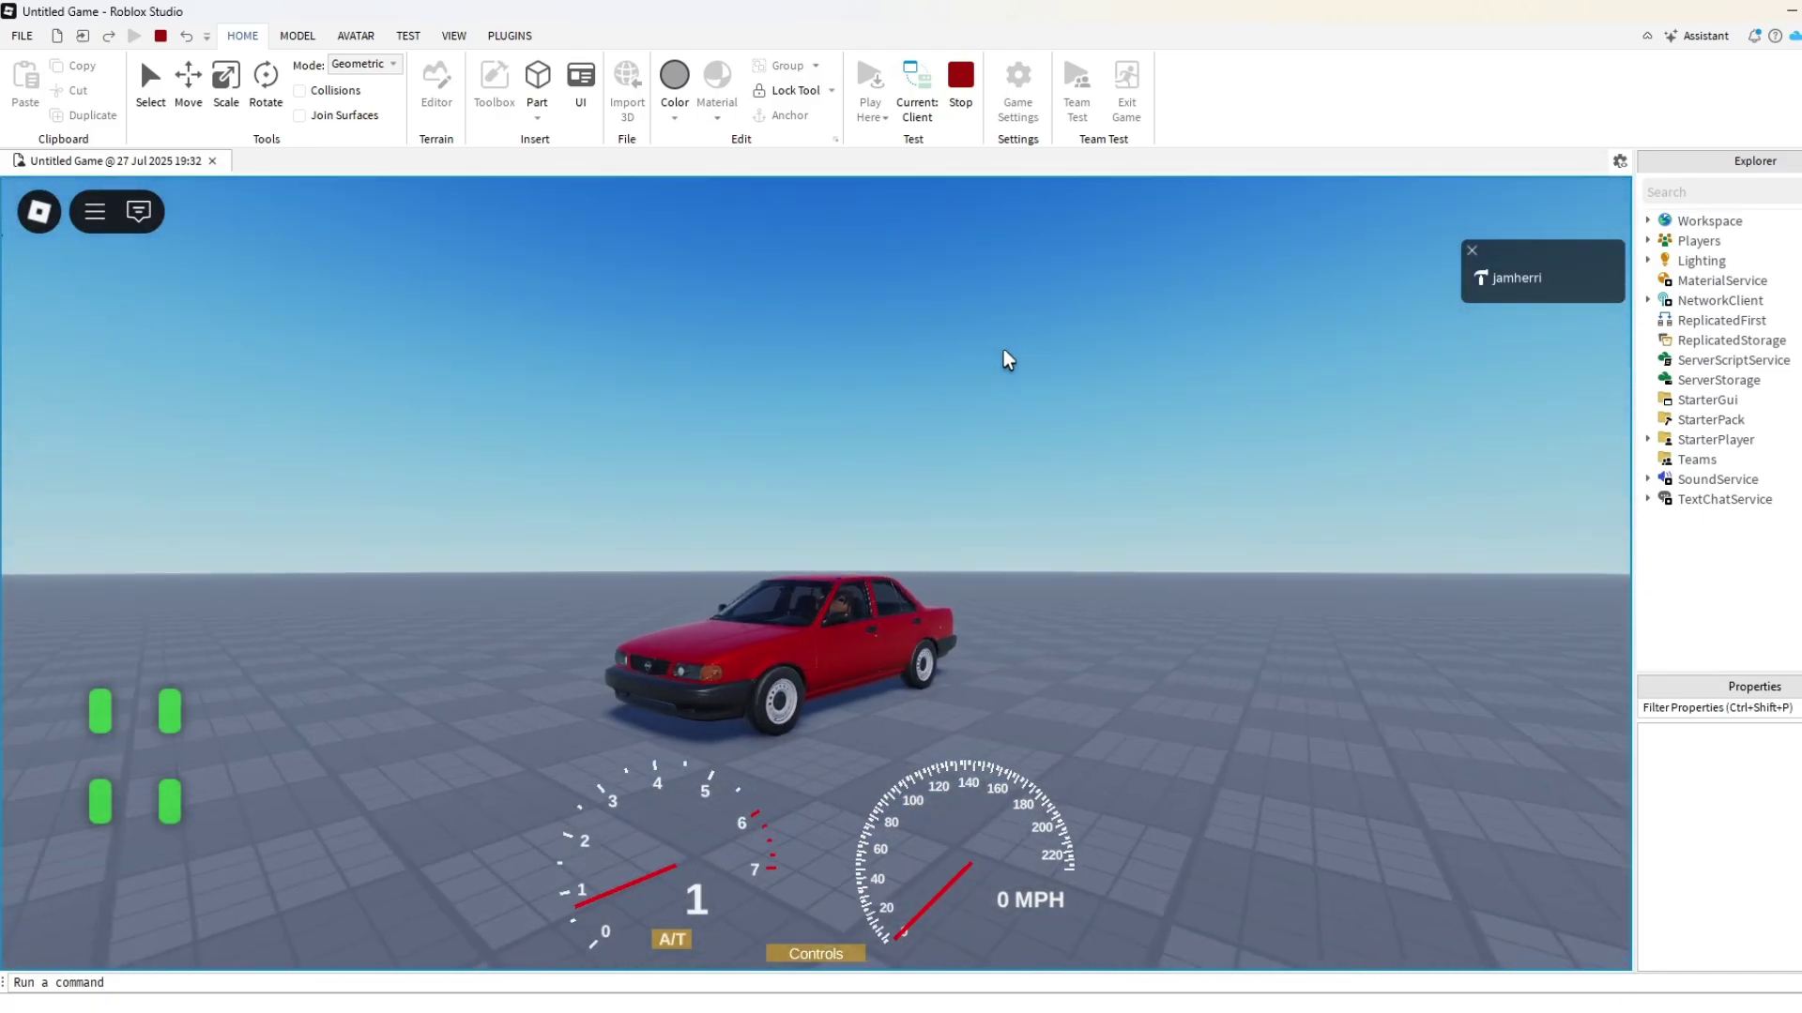
key(w)
key(d)
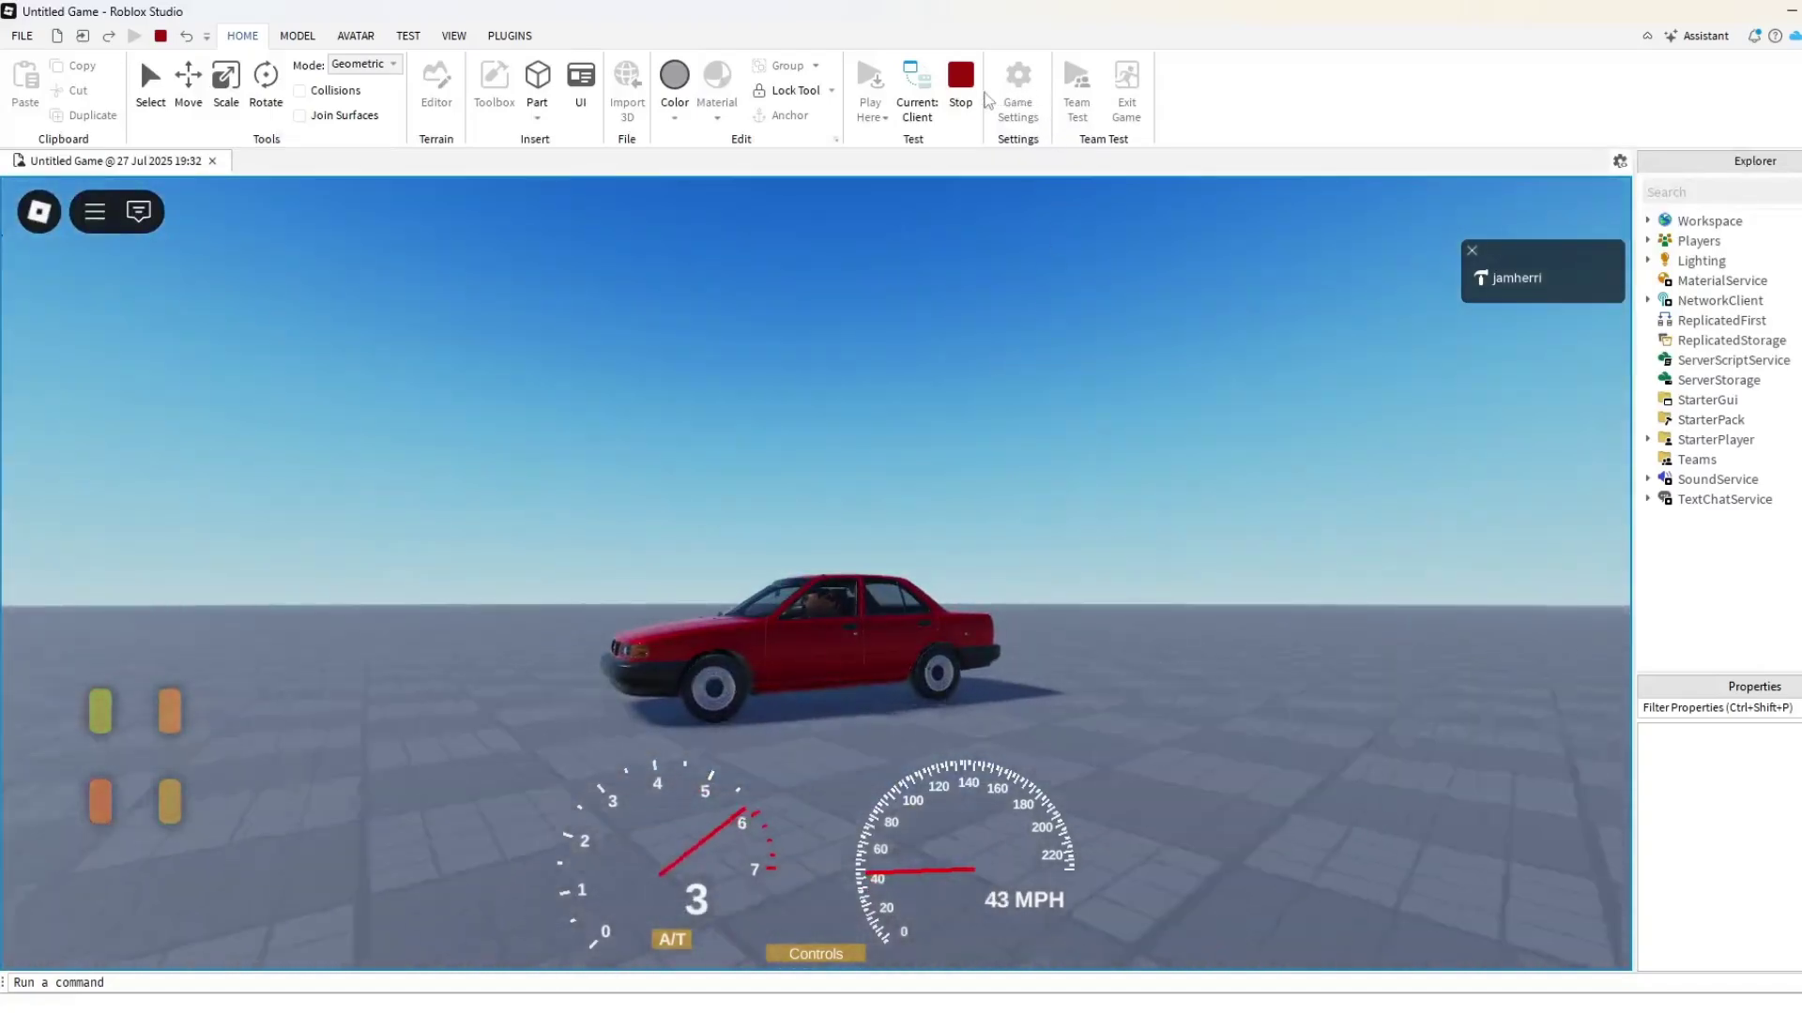
click(960, 76)
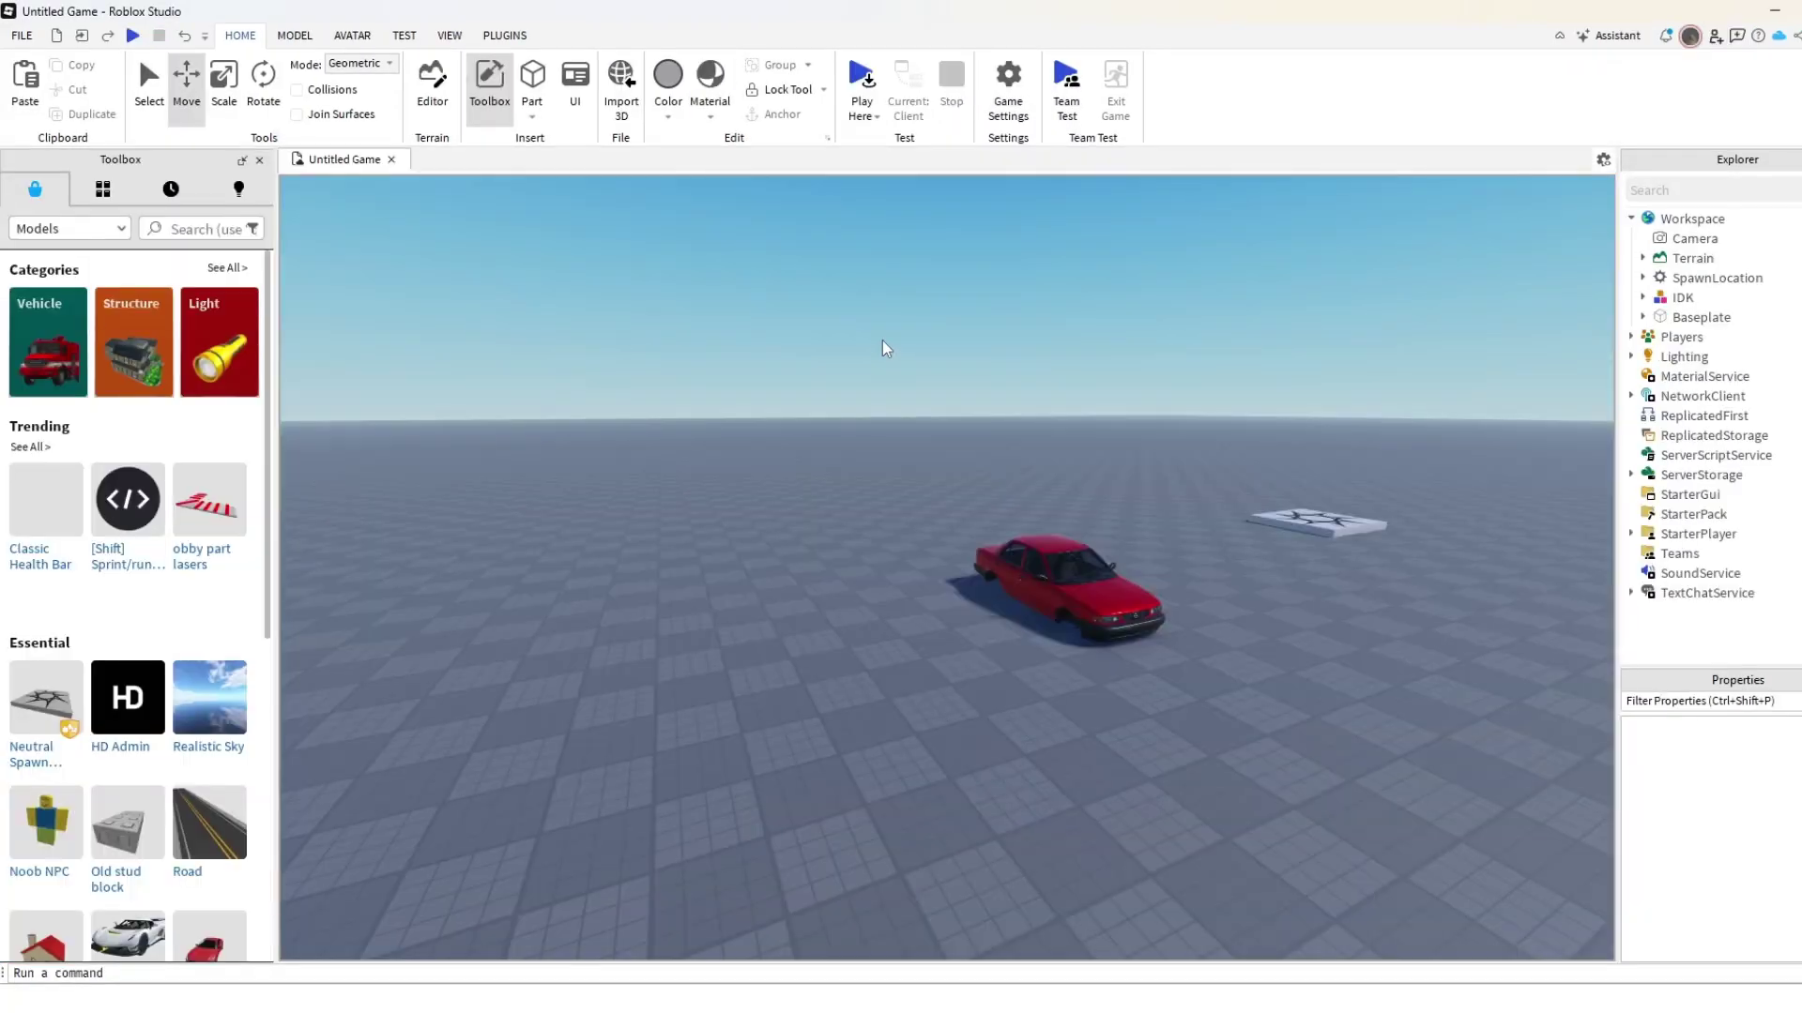
Examine the wheelless red car body and the free area beside it on the baseplate.
key(w)
right_drag(881, 338, 869, 280)
key(s)
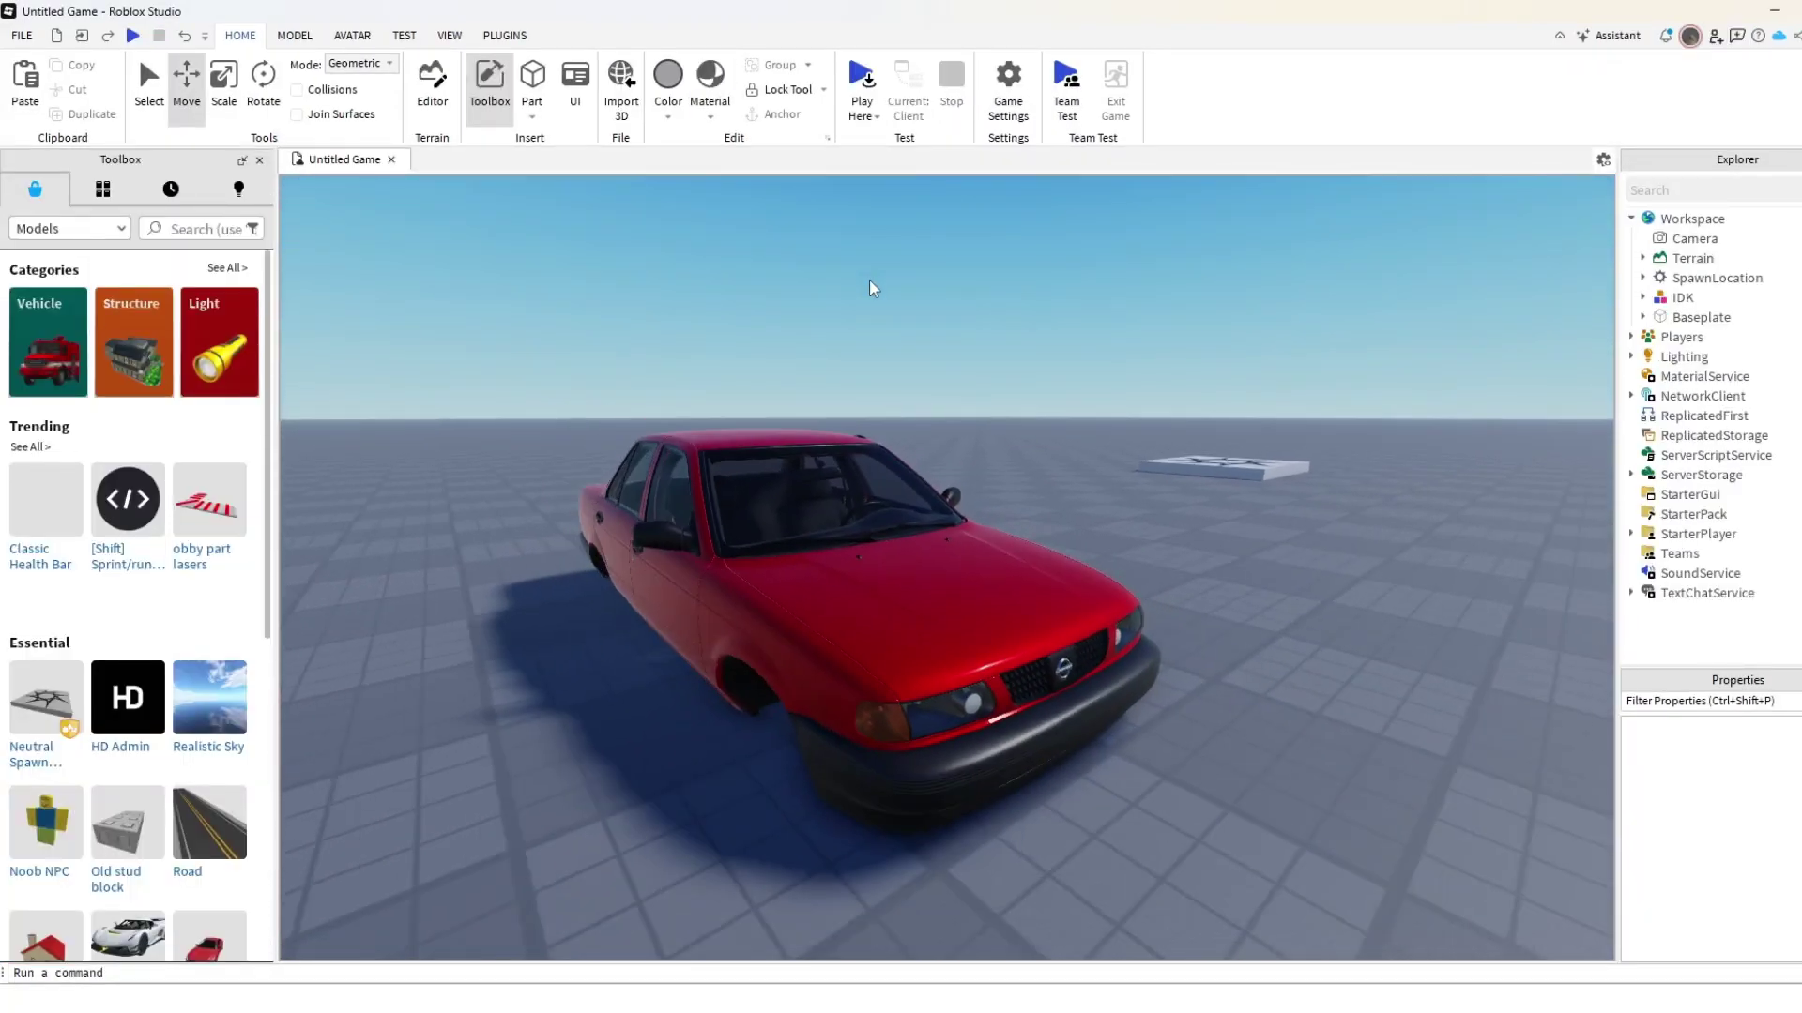
key(s)
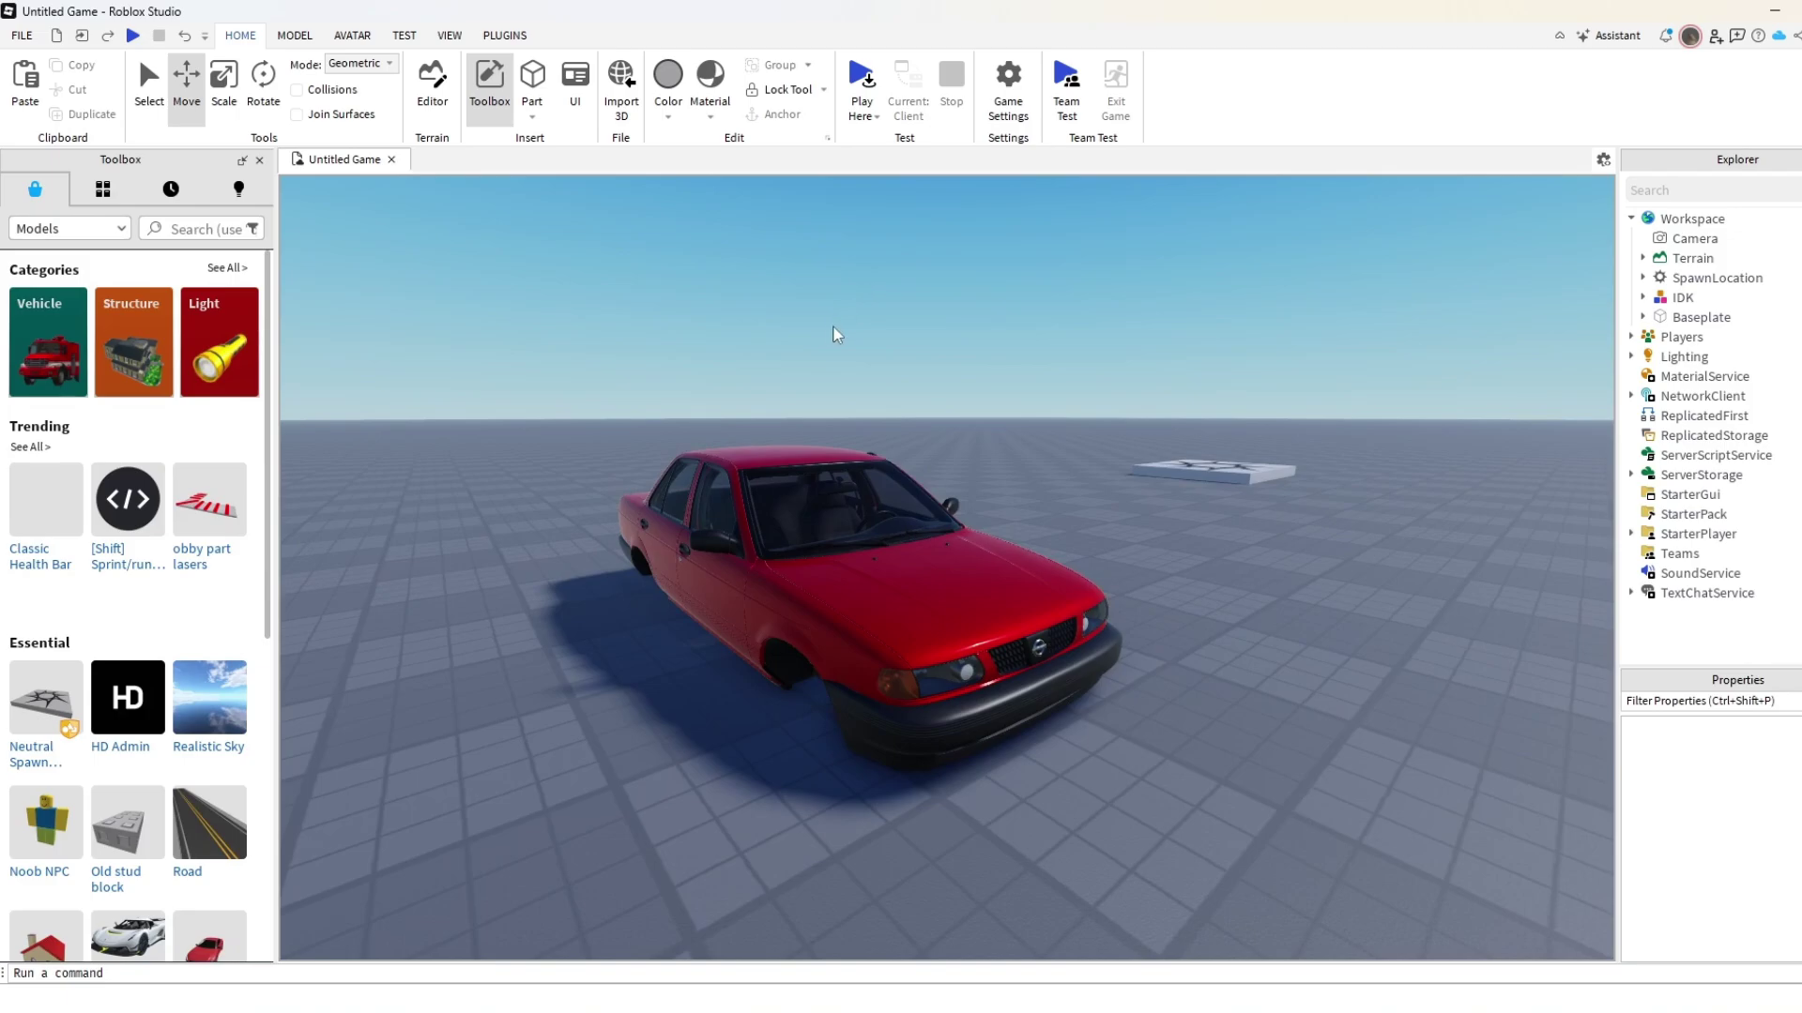
key(s)
key(w)
right_drag(818, 293, 818, 291)
key(s)
key(s)
key(w)
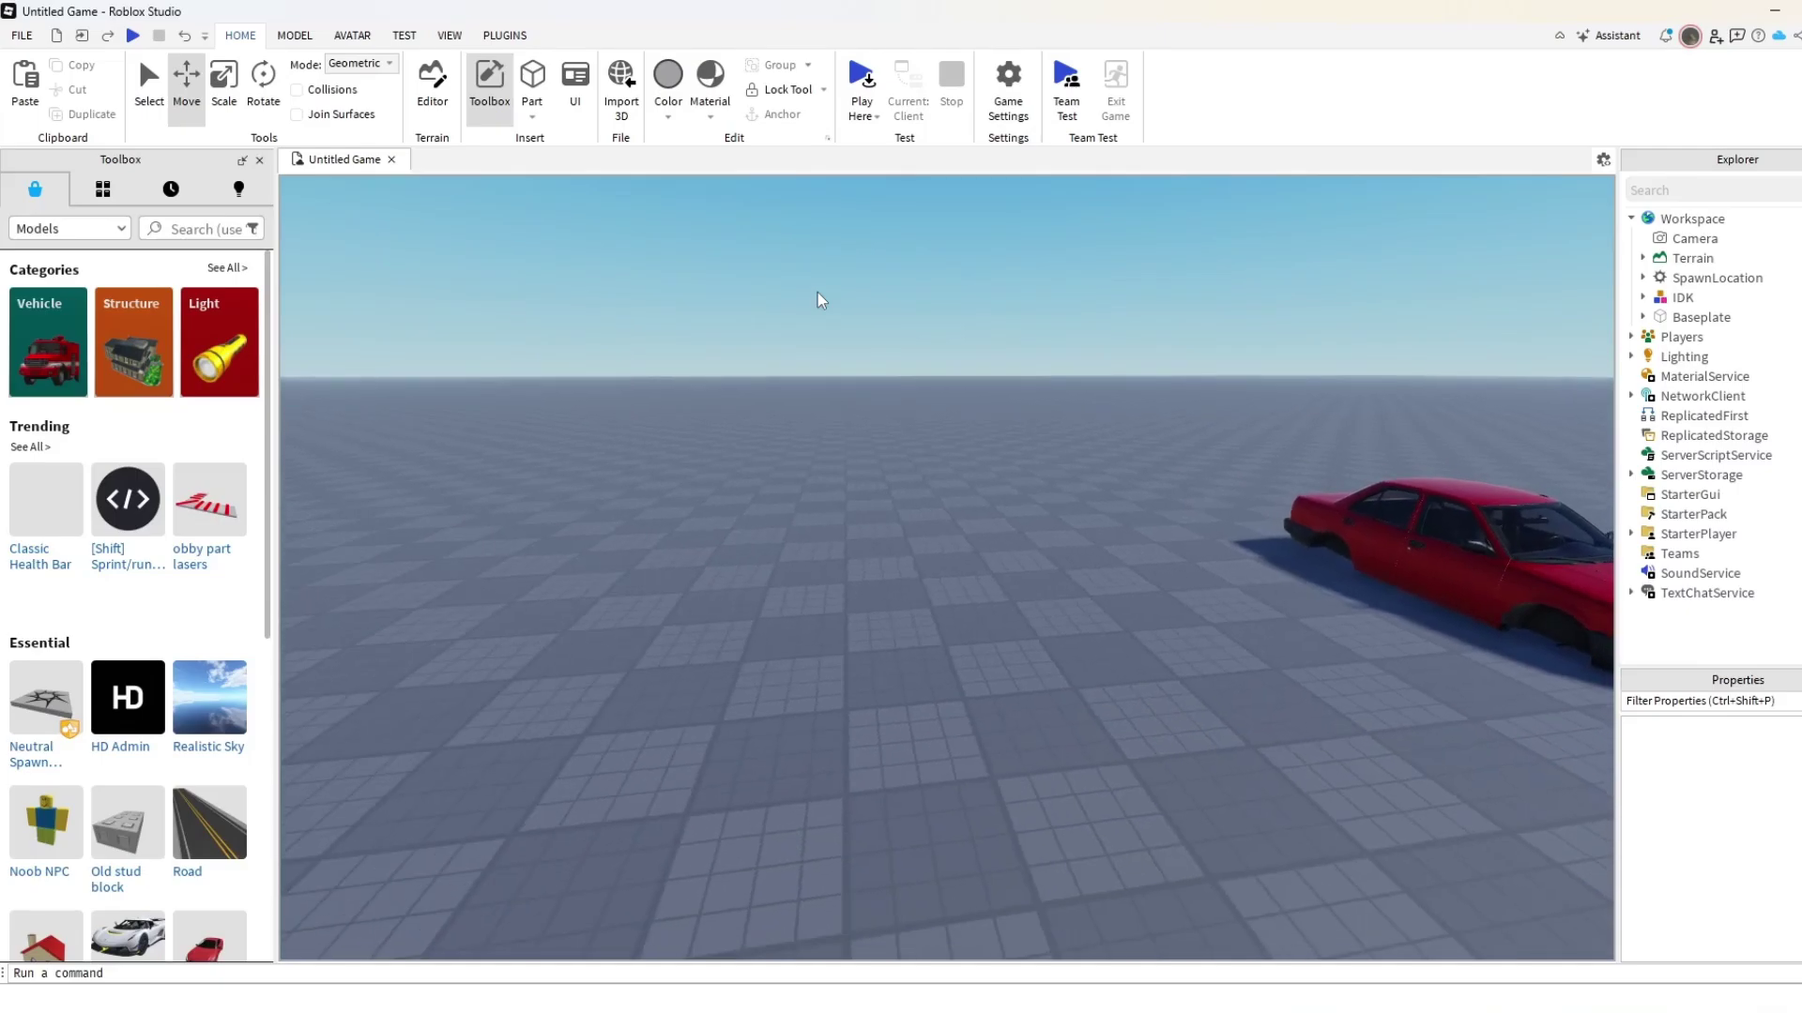
key(s)
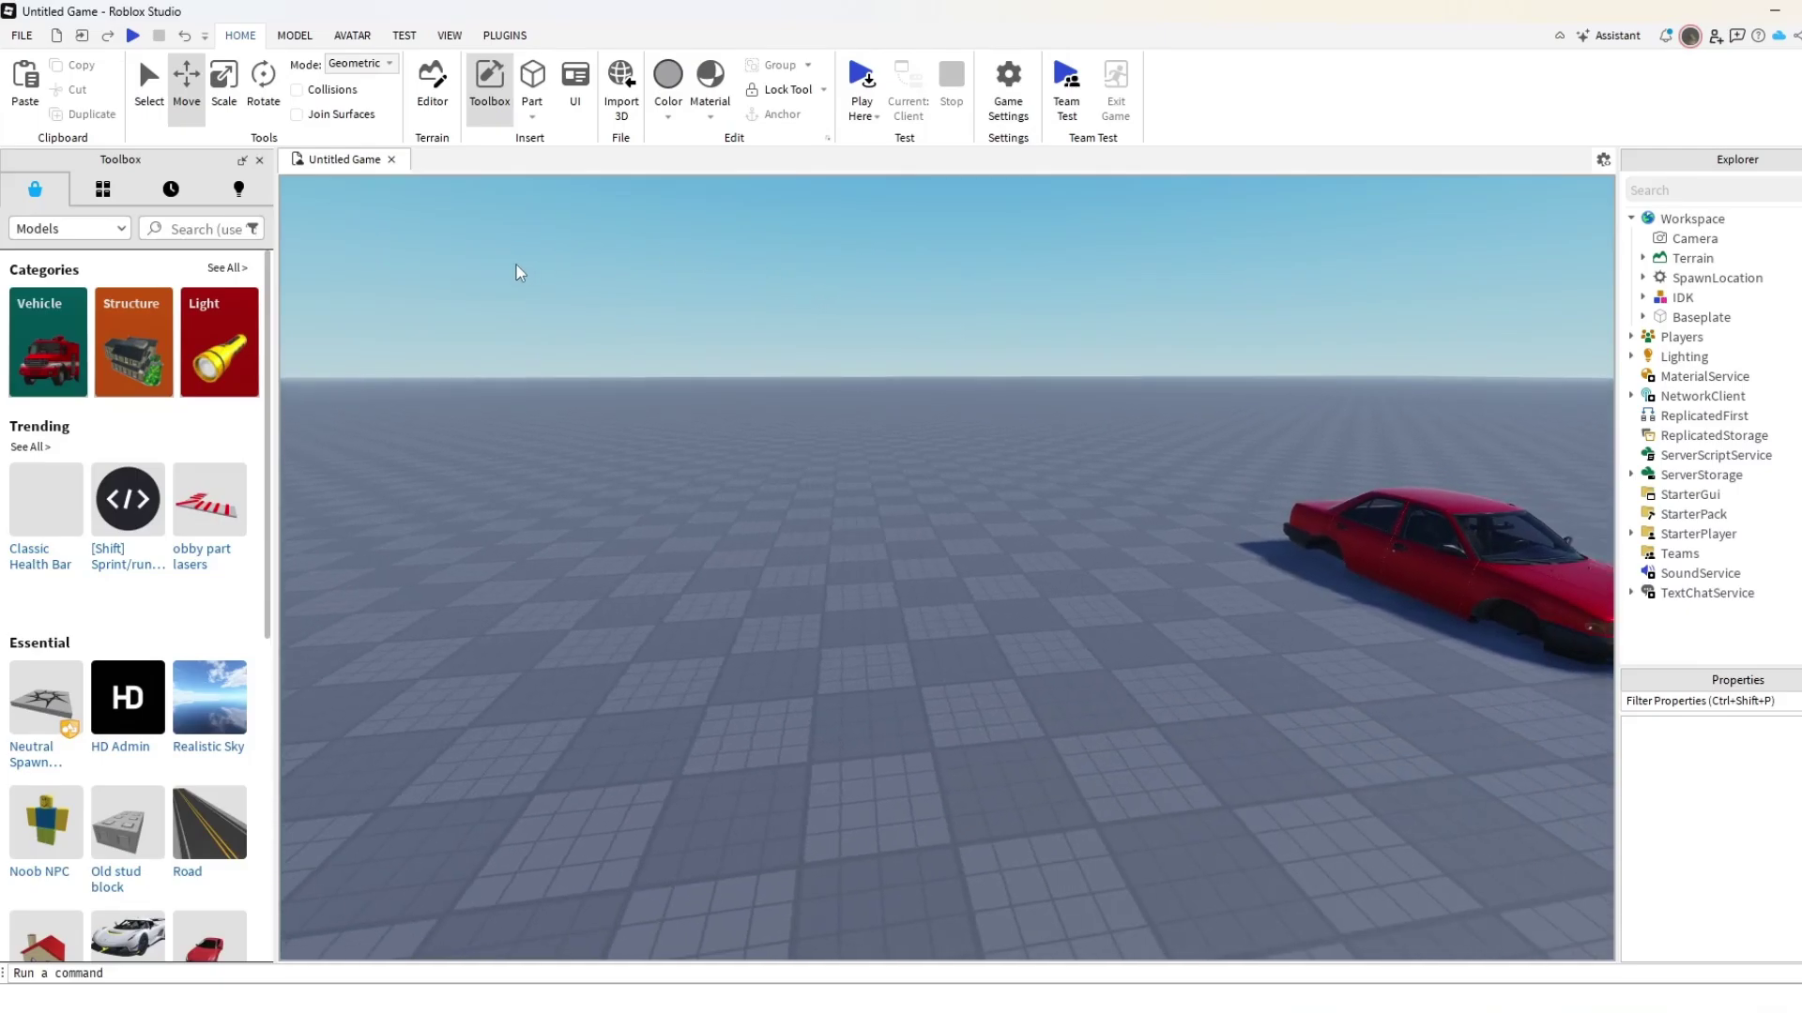
Find "car chassis" among the Toolbox models, insert the third Car Chassis result including its scripts, and deselect it.
click(208, 230)
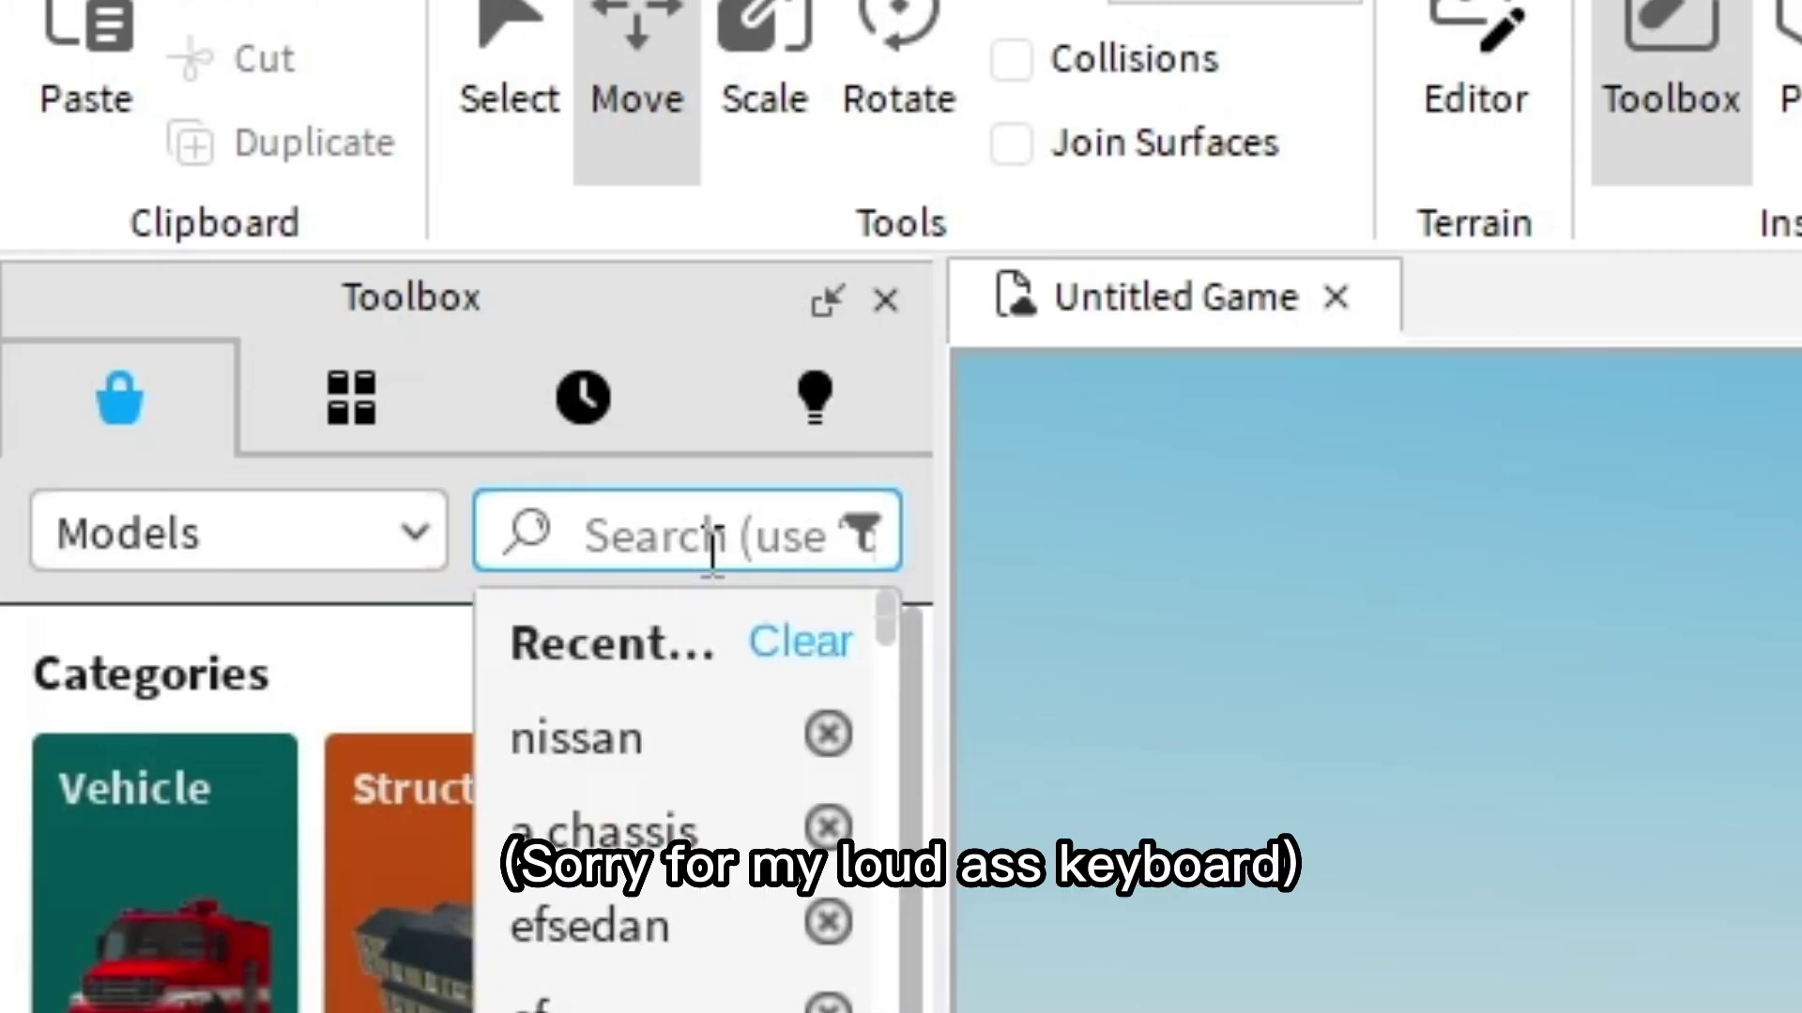
text(car chassis)
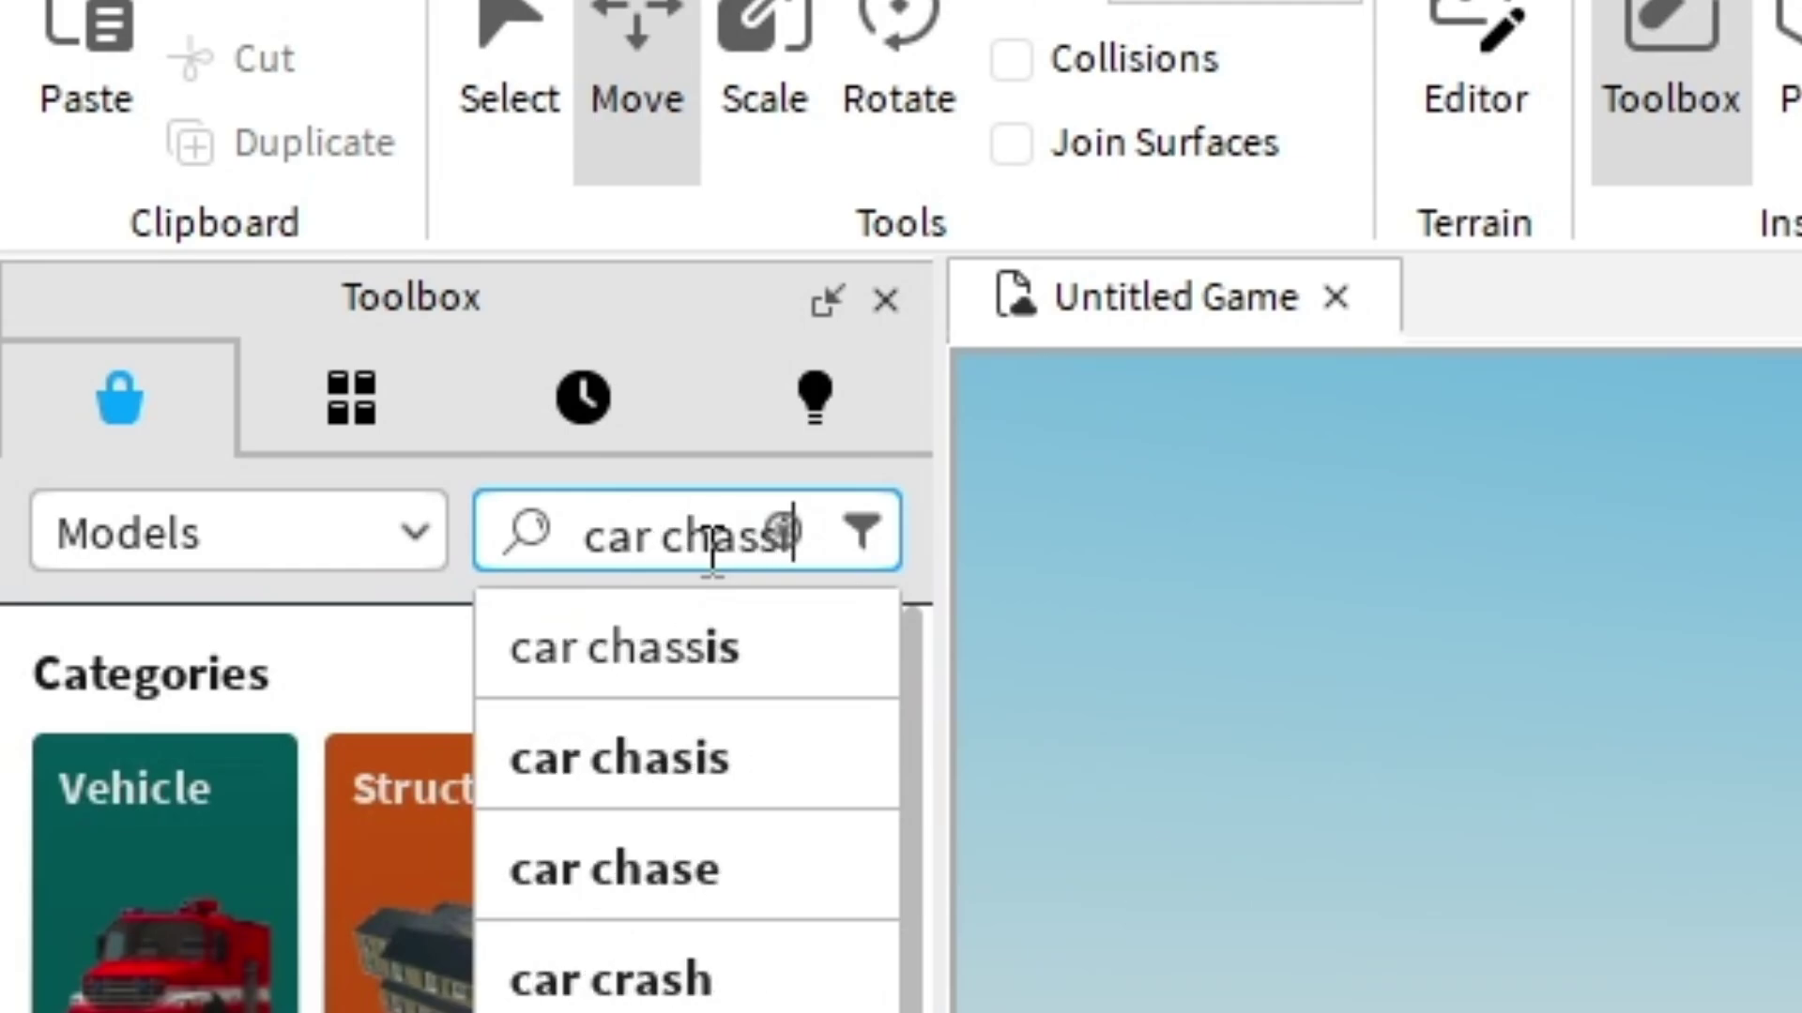
key(Return)
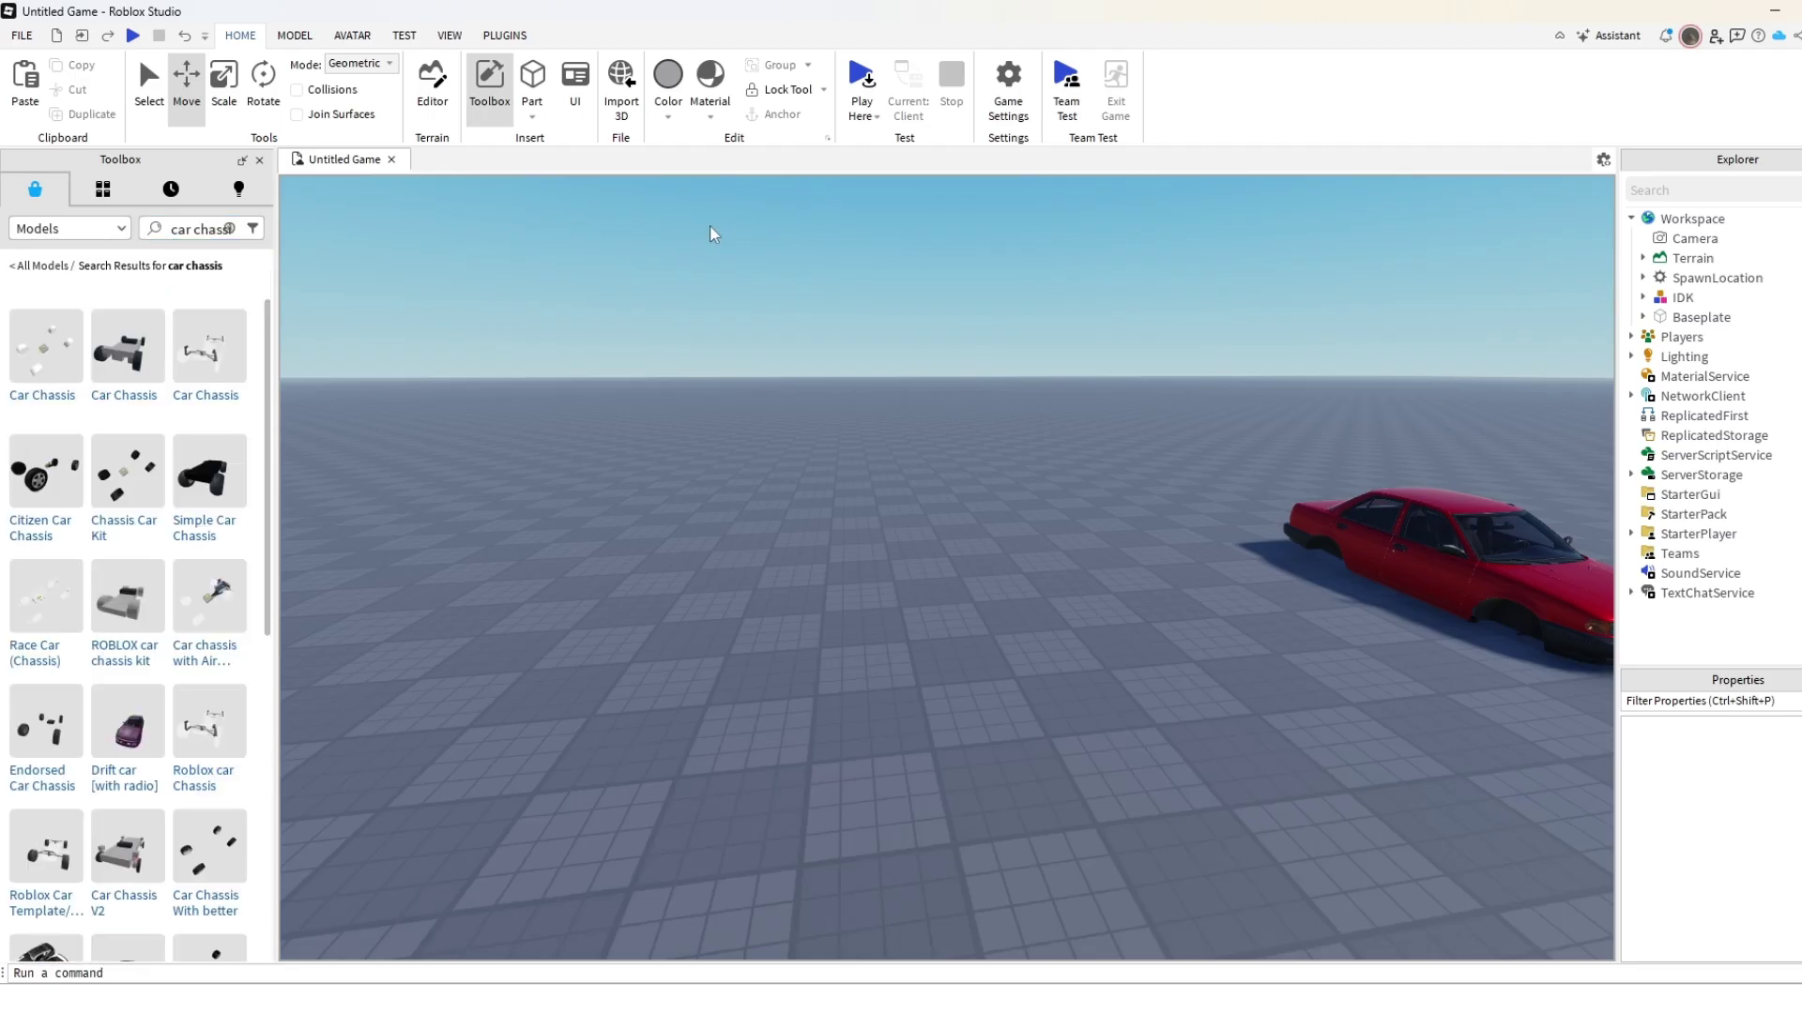
right_drag(710, 224, 2, 323)
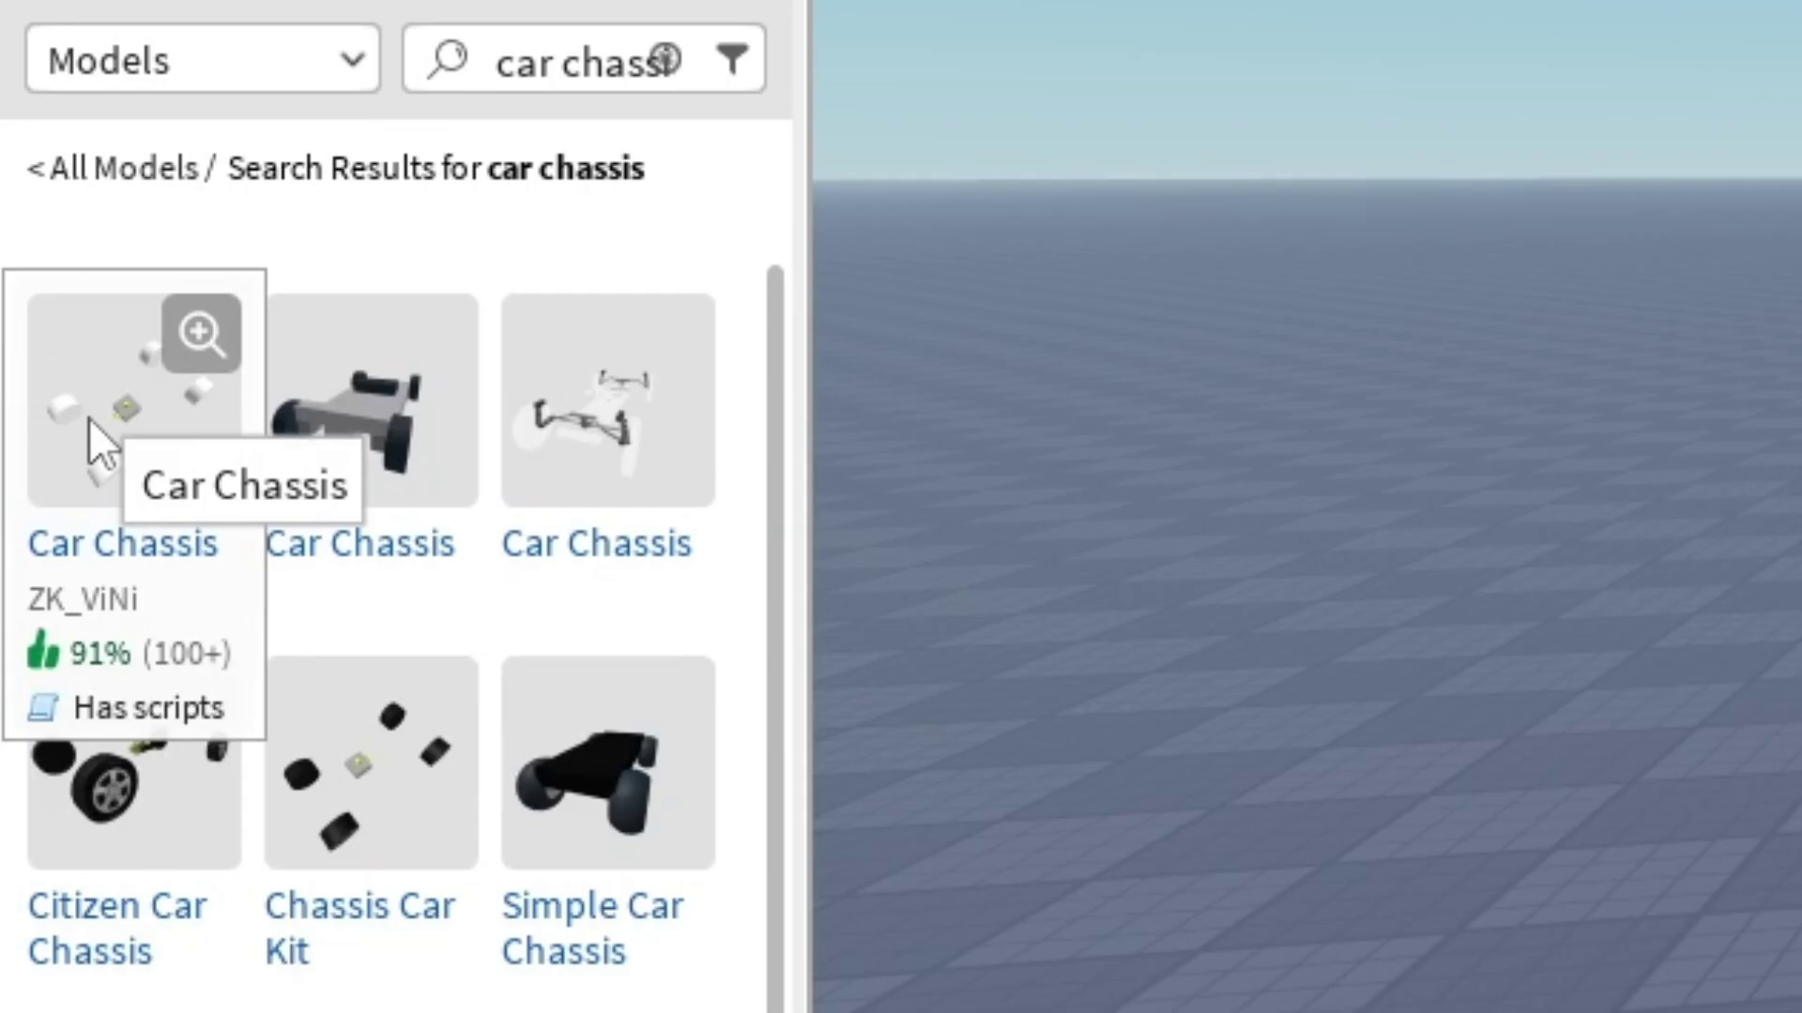
click(210, 347)
click(1131, 563)
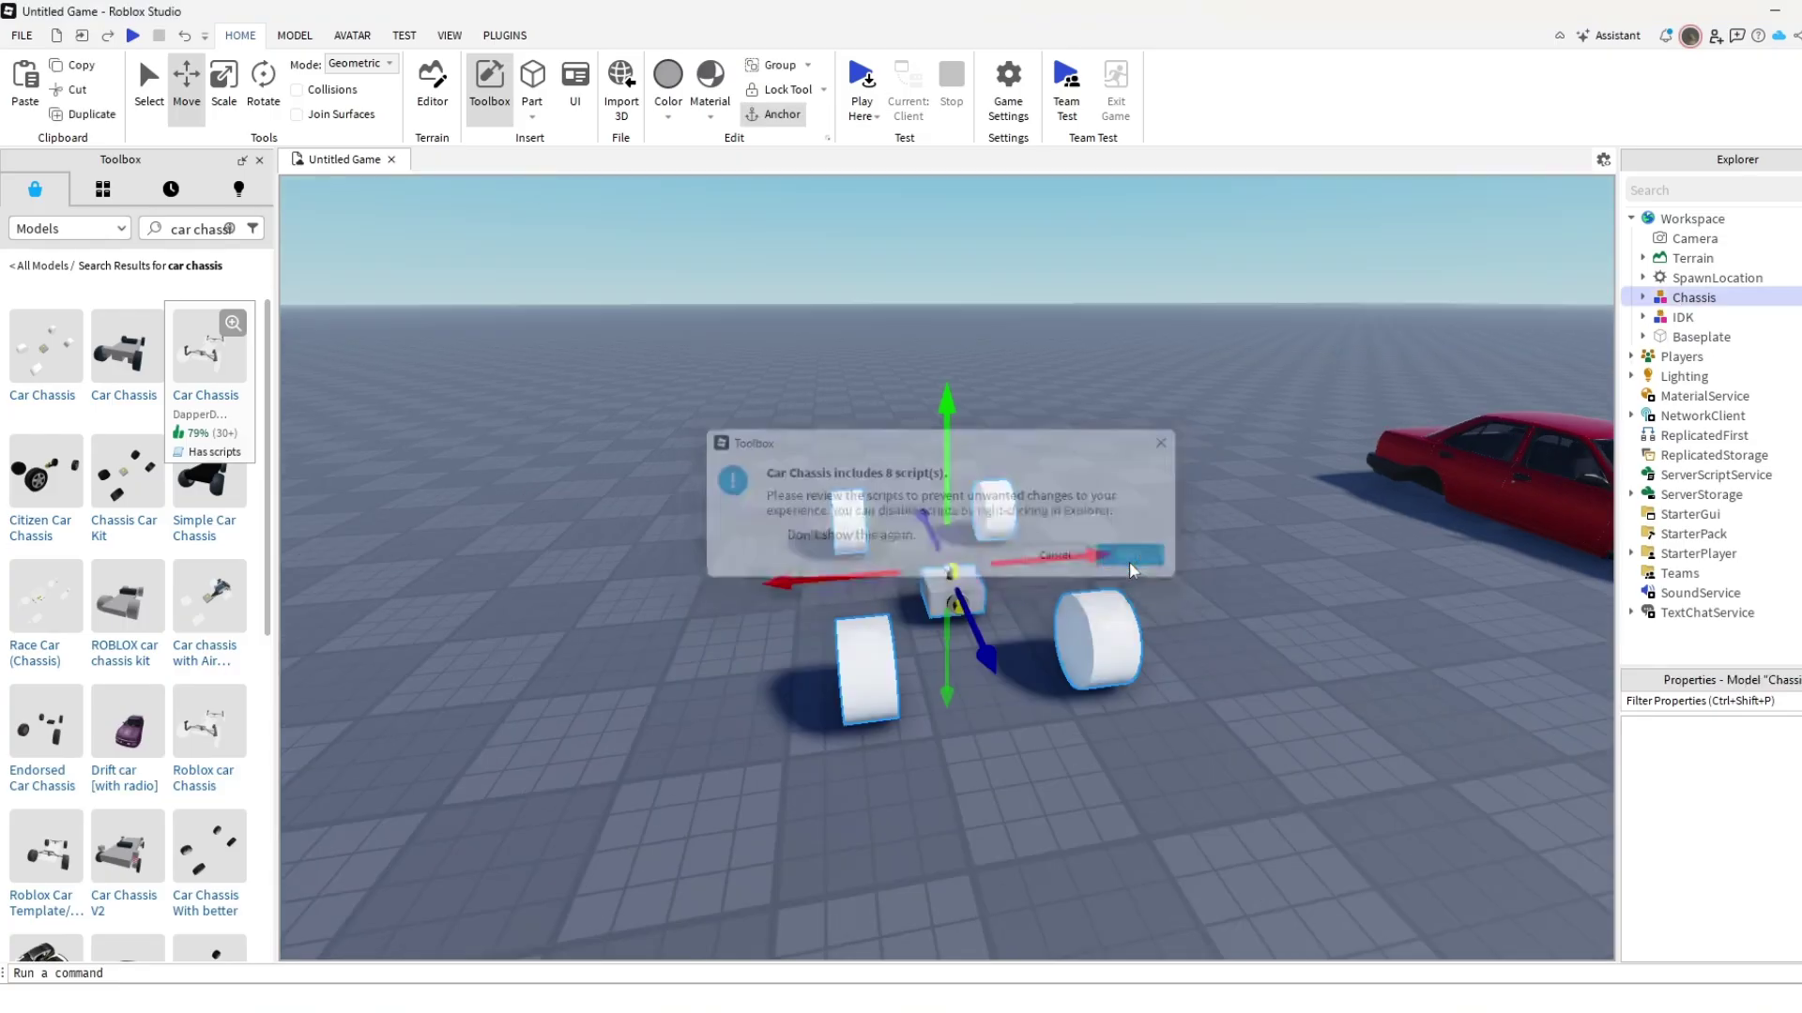
right_drag(1022, 364, 1023, 353)
click(940, 300)
Examine the inserted chassis from several sides, including its drive seat and four wheels.
key(w)
right_drag(938, 298, 936, 294)
key(s)
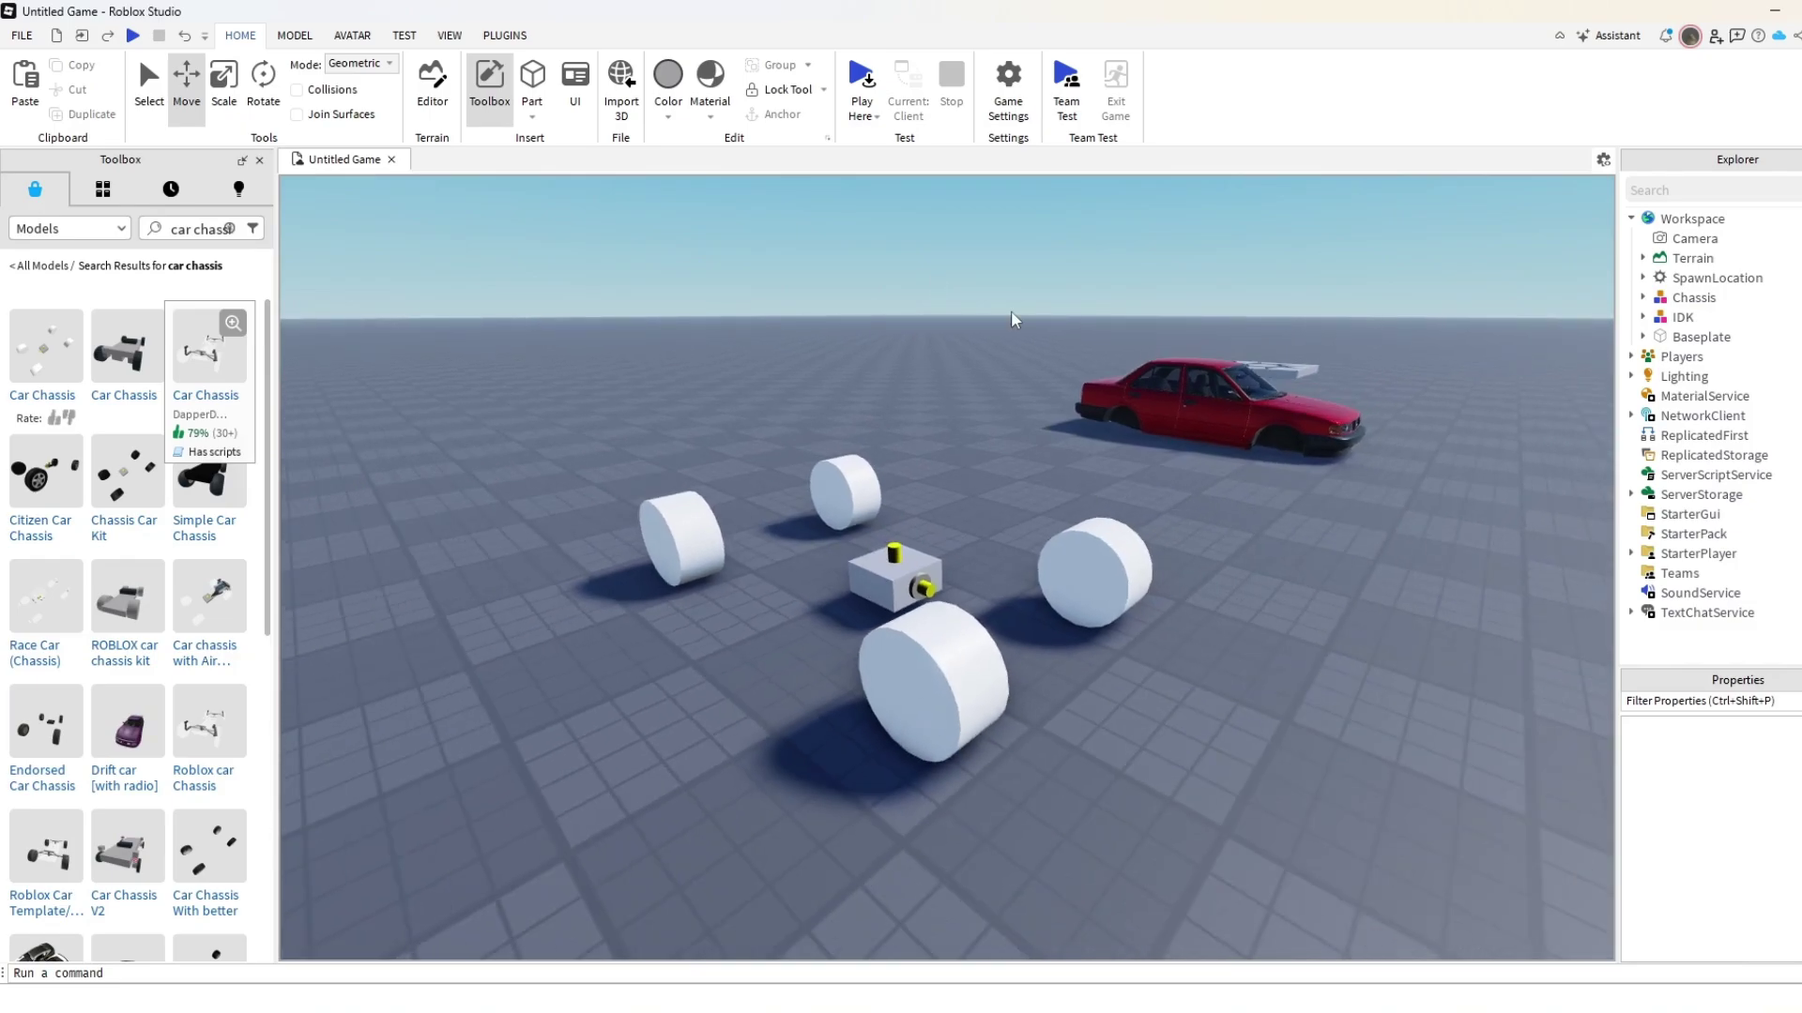
key(w)
right_drag(957, 379, 957, 379)
key(a)
key(a)
key(w)
Inspect individual parts of the chassis, including the front-right wheel, and view the wheel layout from above.
alt+click(1086, 579)
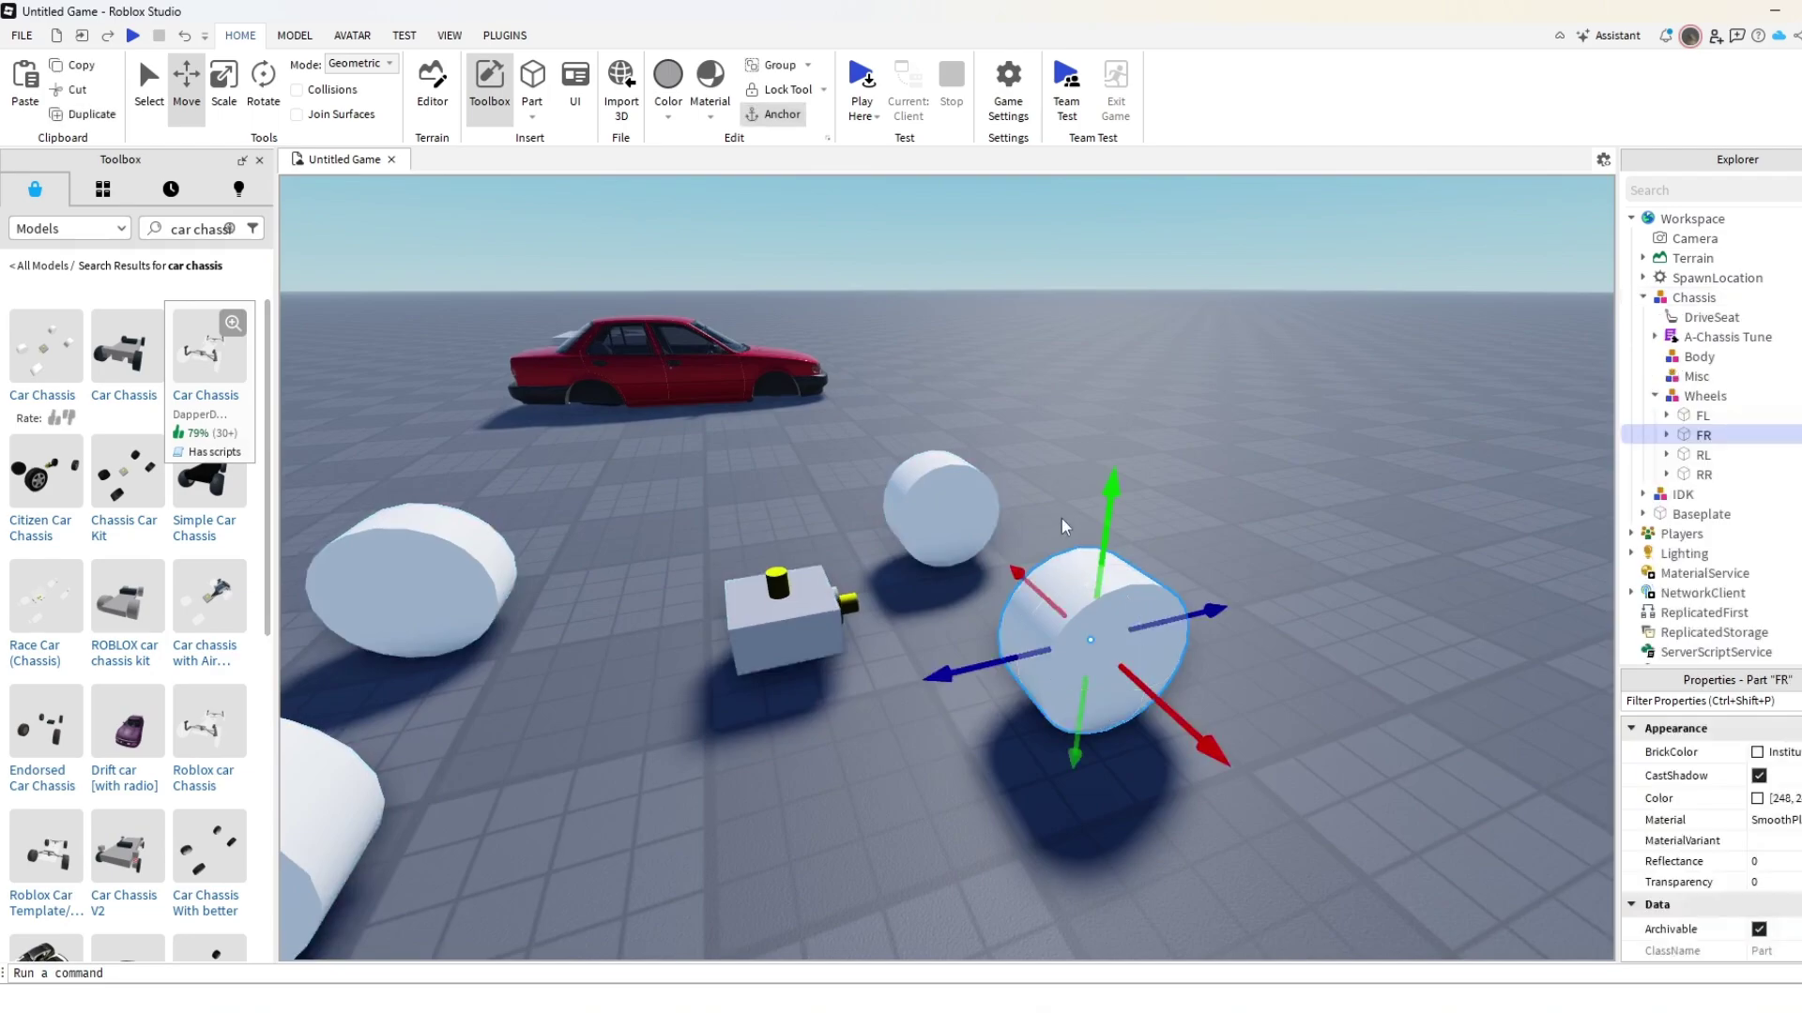
key(a)
right_drag(1061, 518, 1059, 513)
key(d)
click(1069, 410)
key(d)
right_drag(1100, 387, 1101, 387)
key(s)
key(w)
alt+click(988, 578)
right_drag(988, 554, 989, 553)
key(d)
key(s)
click(1072, 486)
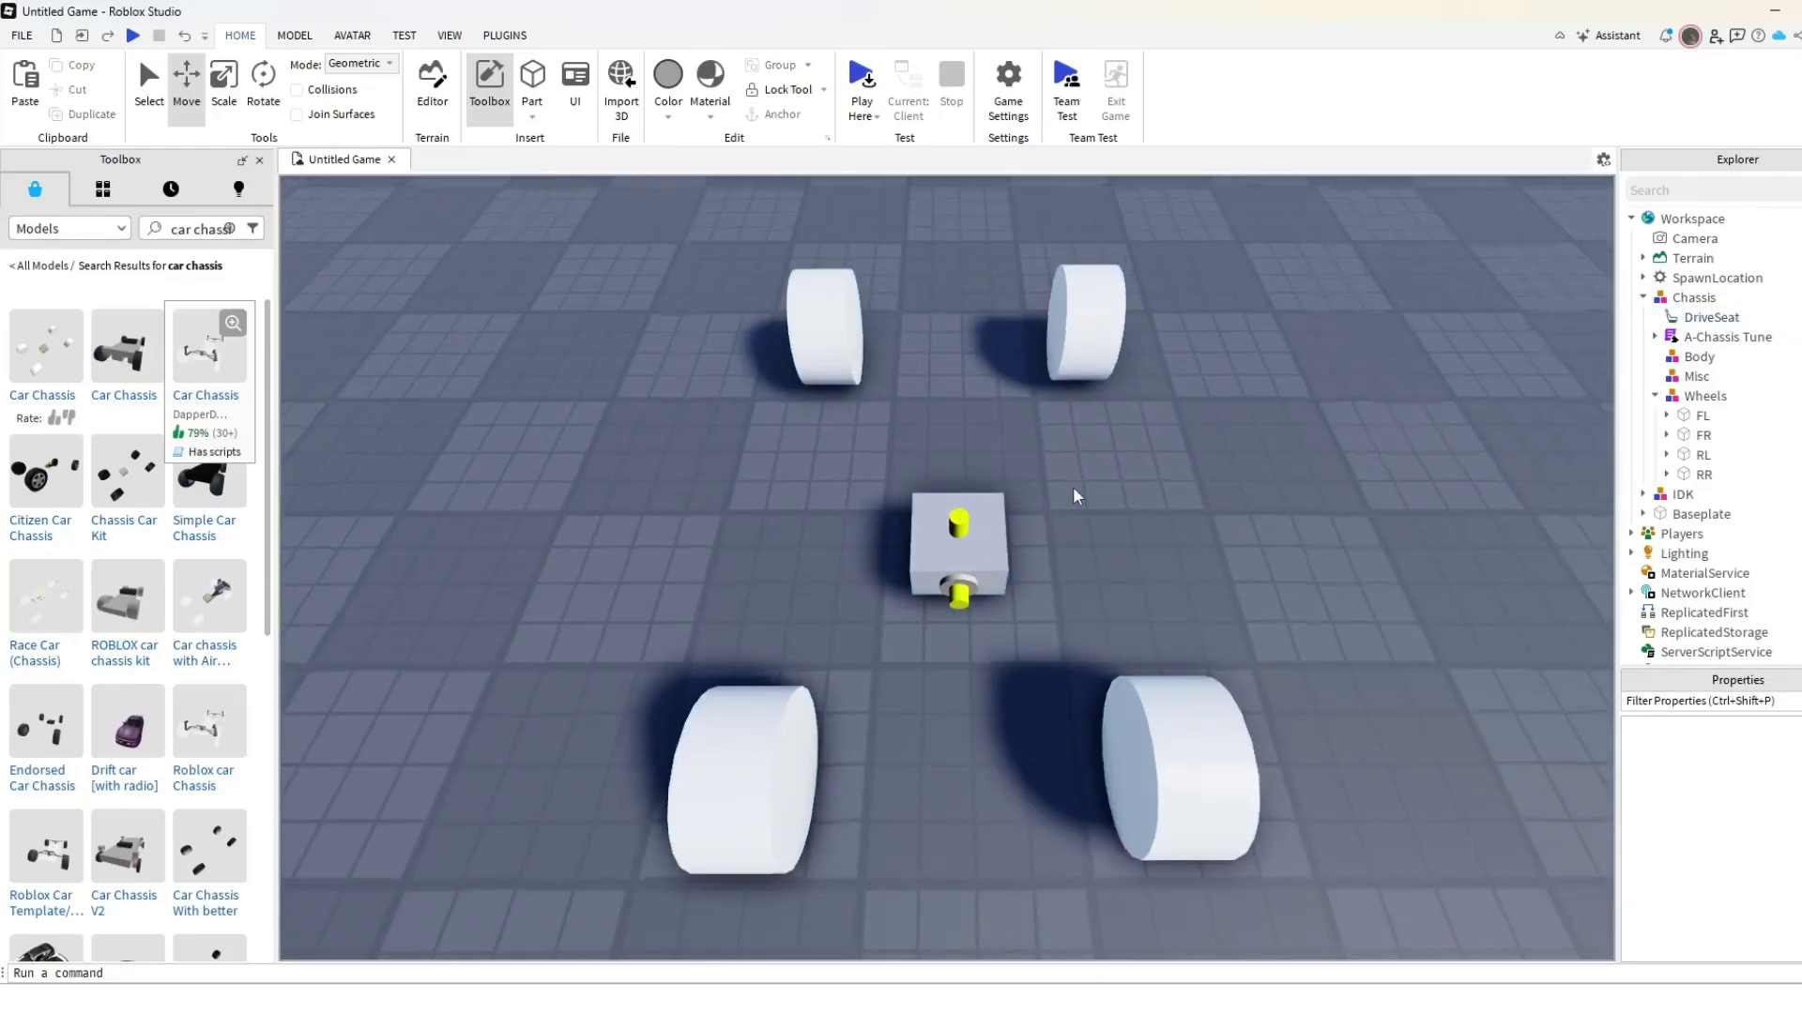
right_drag(1072, 487, 1072, 486)
key(w)
key(s)
Playtest the game, drive the bare chassis from its seat, and stop the test.
click(864, 77)
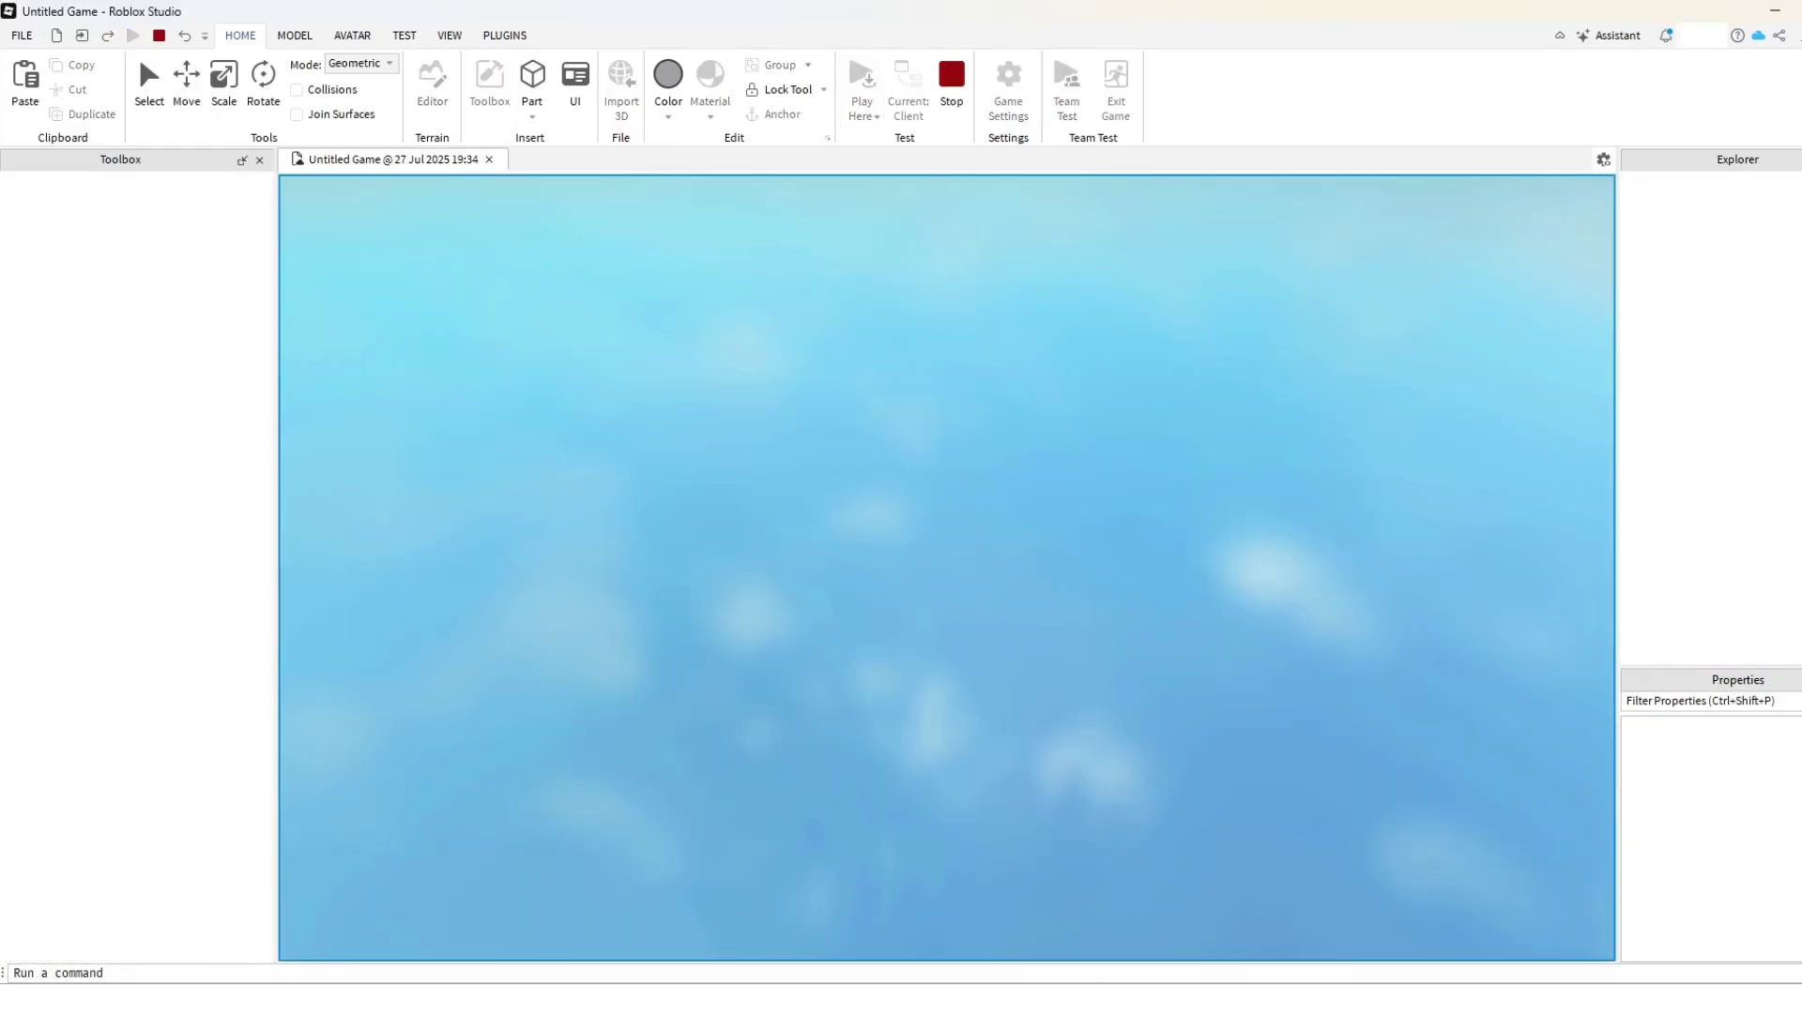
key(w)
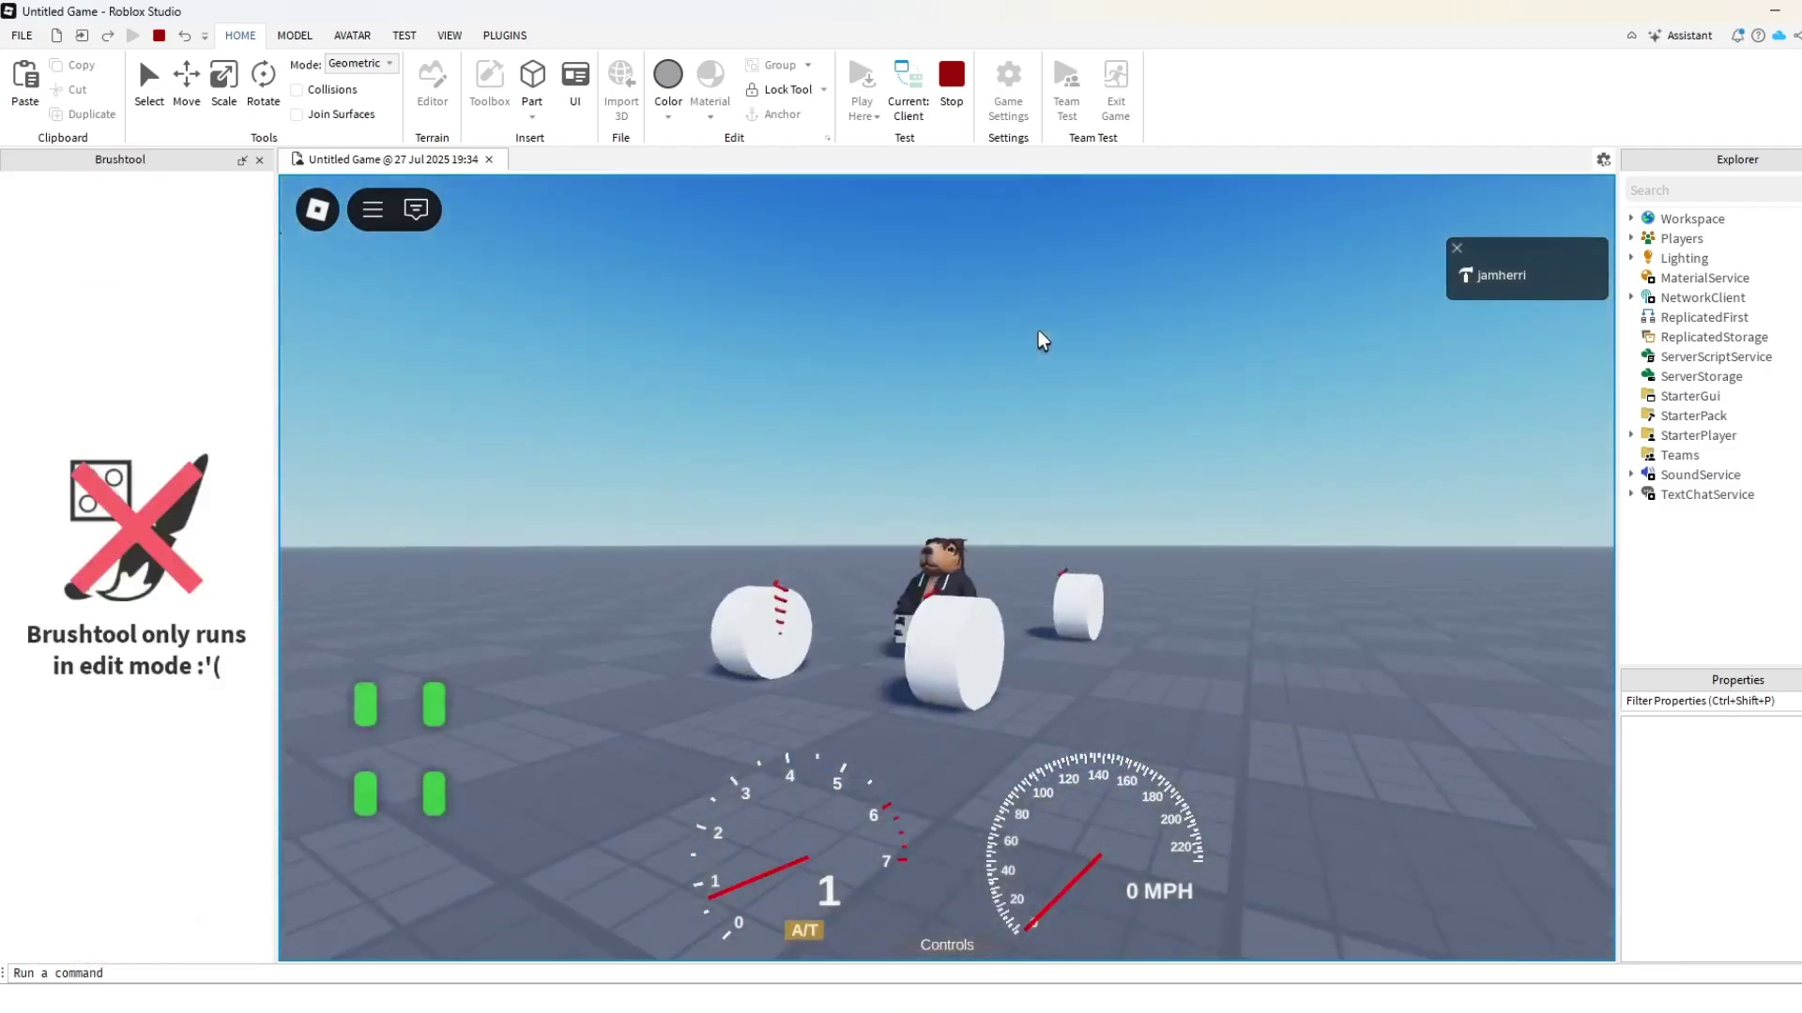
key(w)
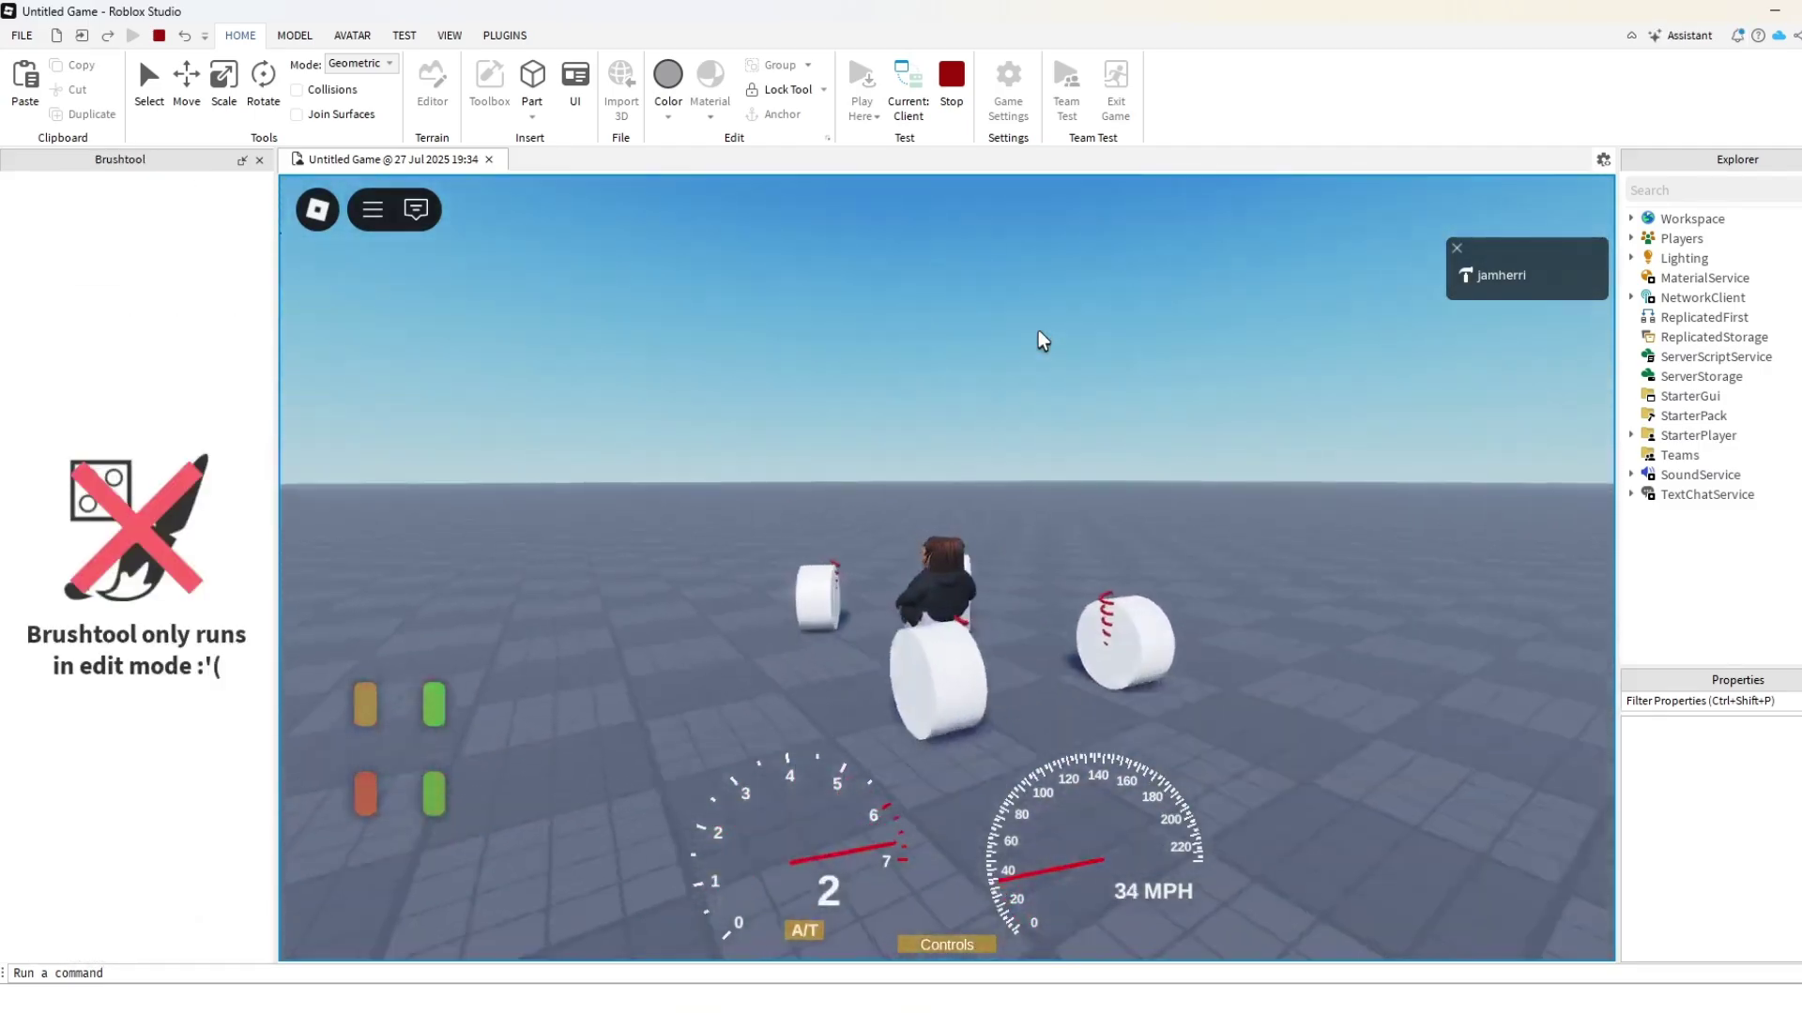
click(951, 80)
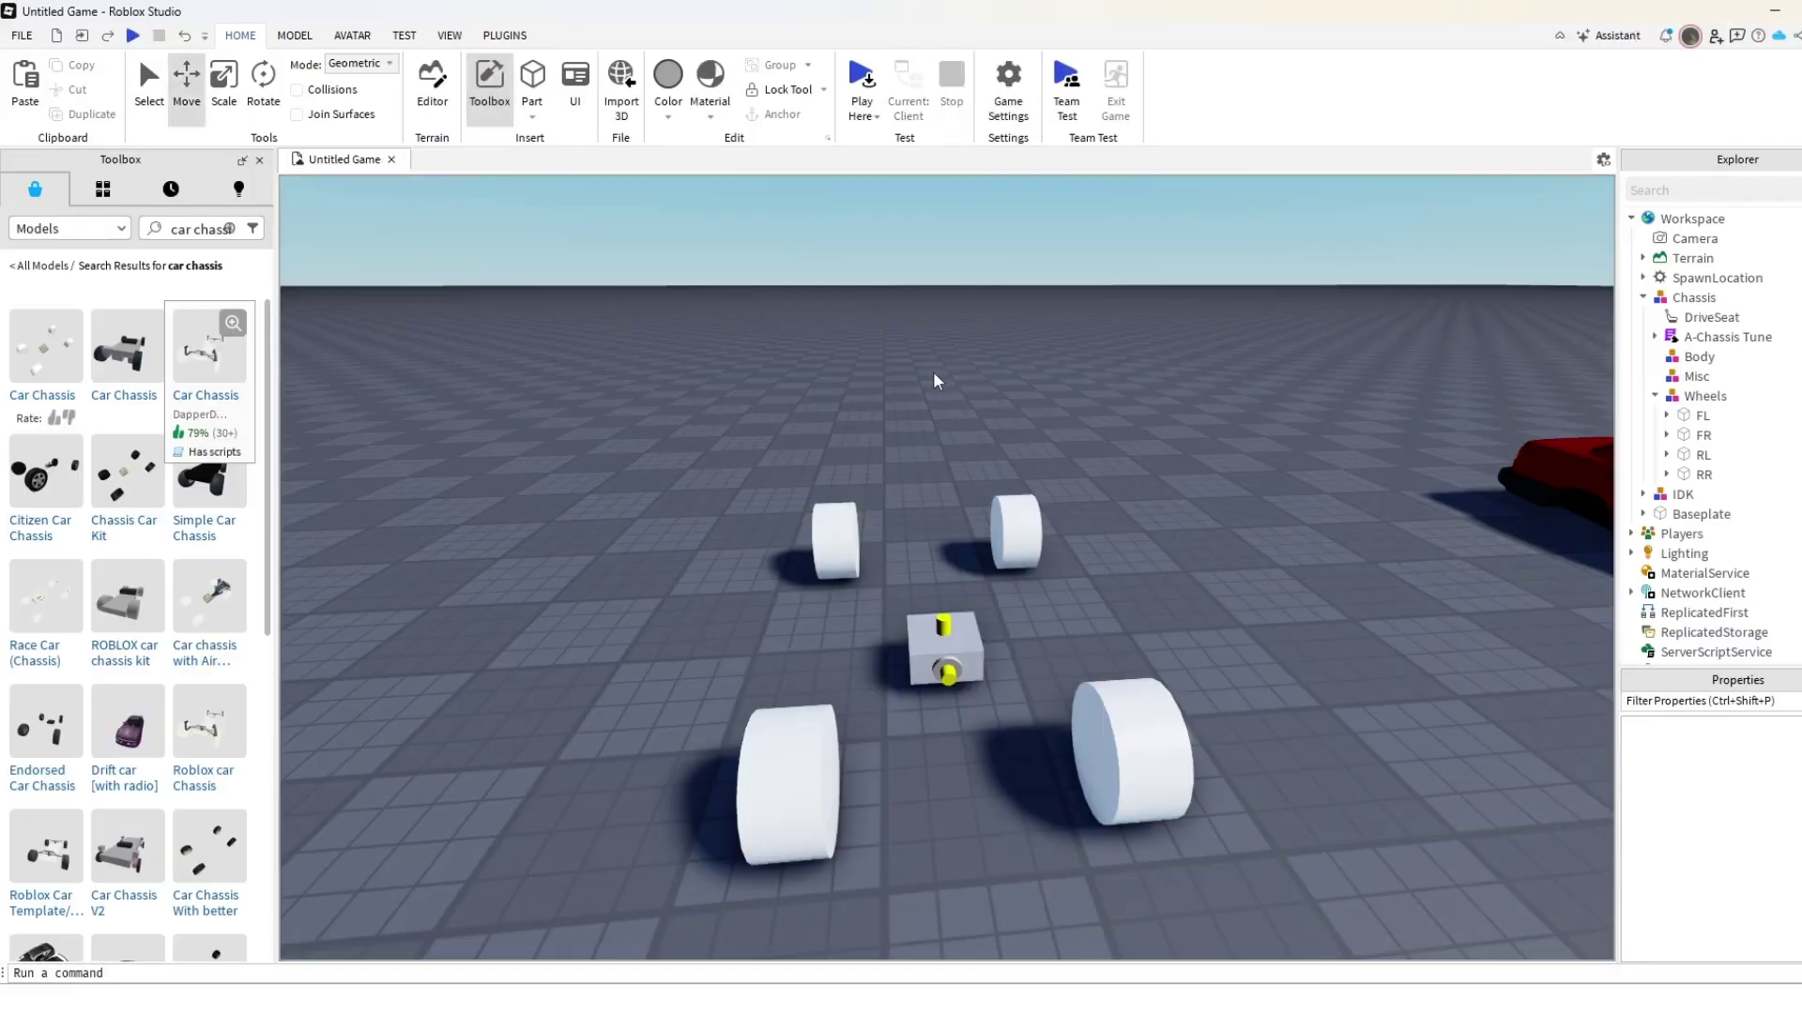
Compare the chassis with the red car body that is meant to sit on it.
scroll(860, 296, down, 2)
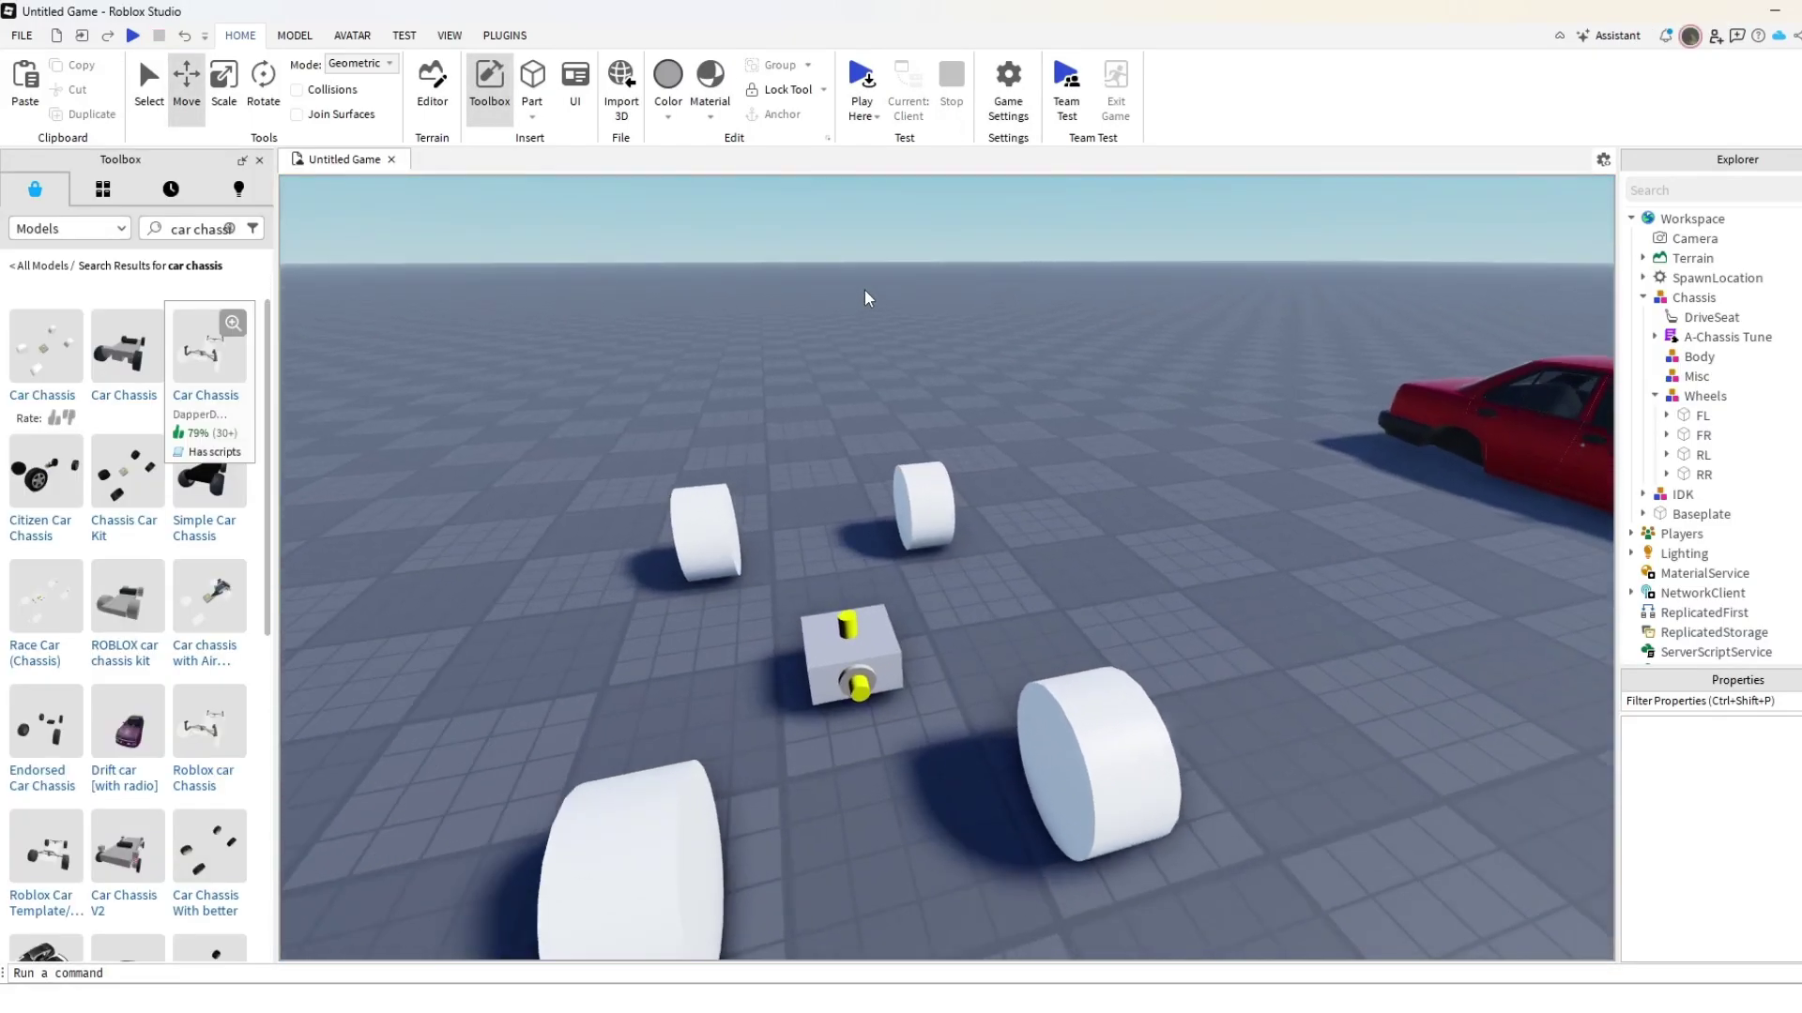
scroll(865, 289, down, 2)
key(d)
right_drag(864, 290, 899, 257)
key(w)
key(s)
key(w)
key(d)
key(w)
key(s)
key(a)
key(s)
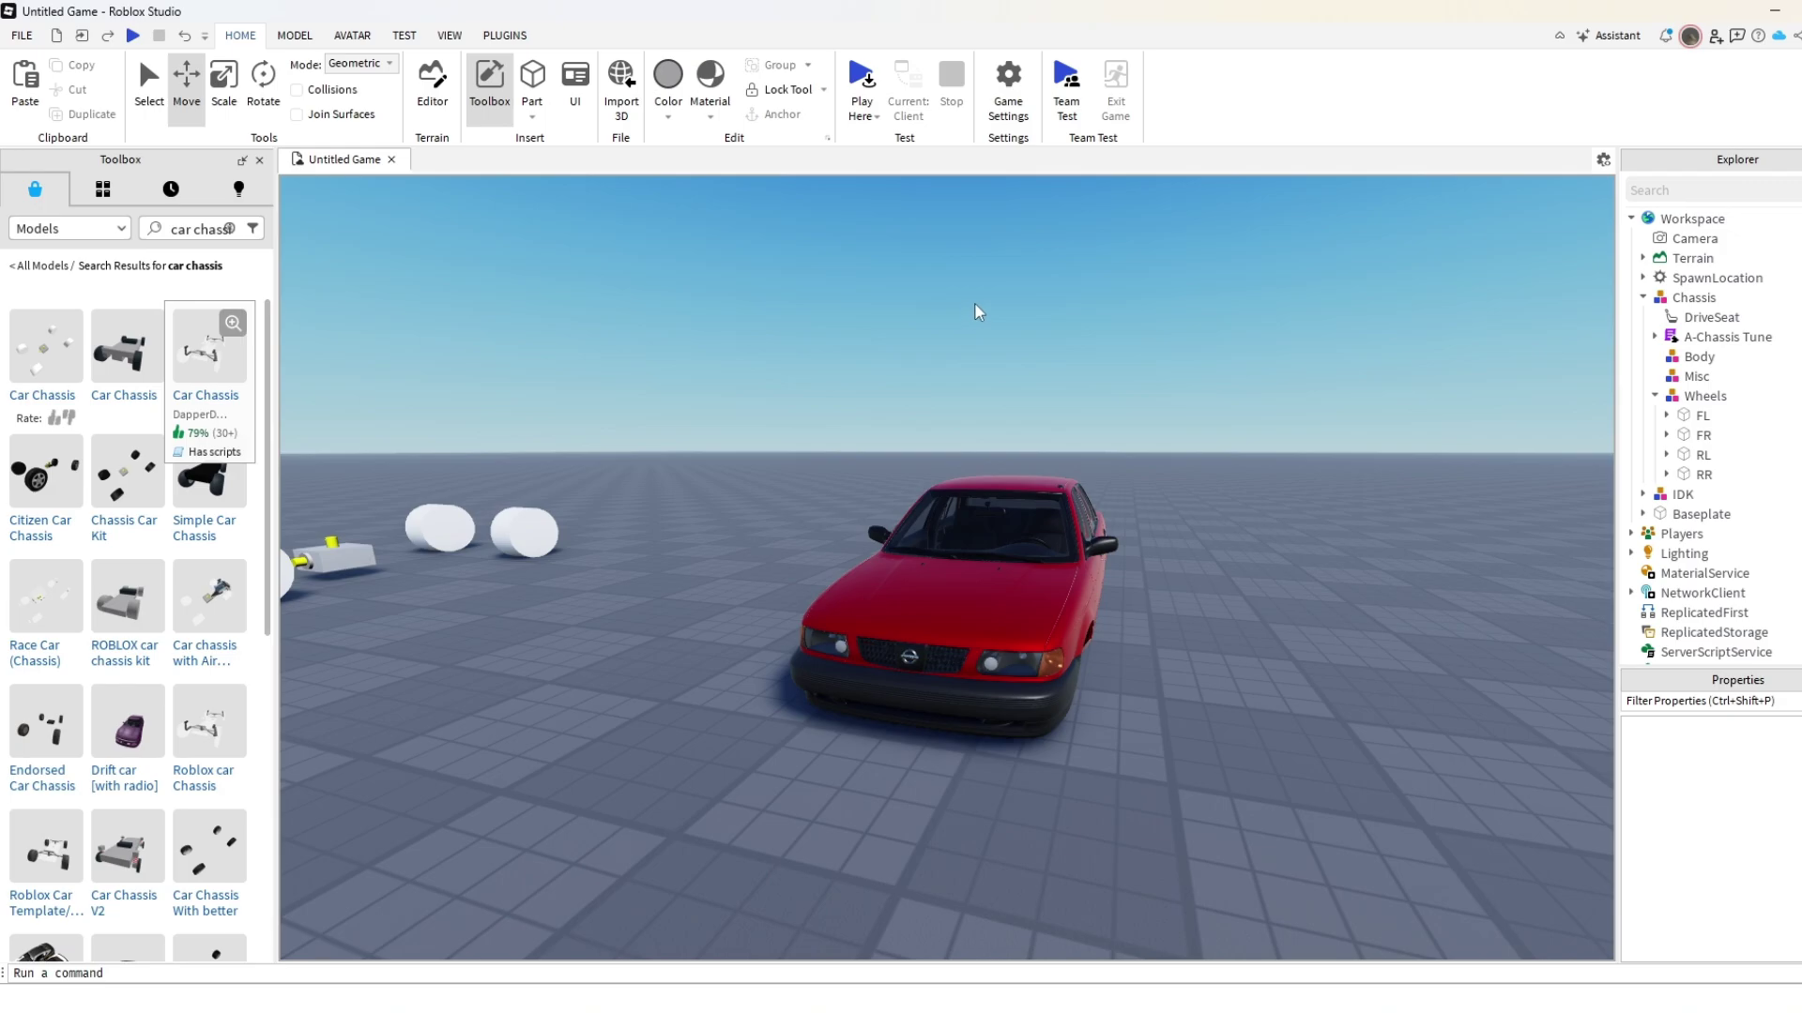
key(d)
key(w)
Select the IDK car body and raise it slightly above the baseplate.
click(912, 626)
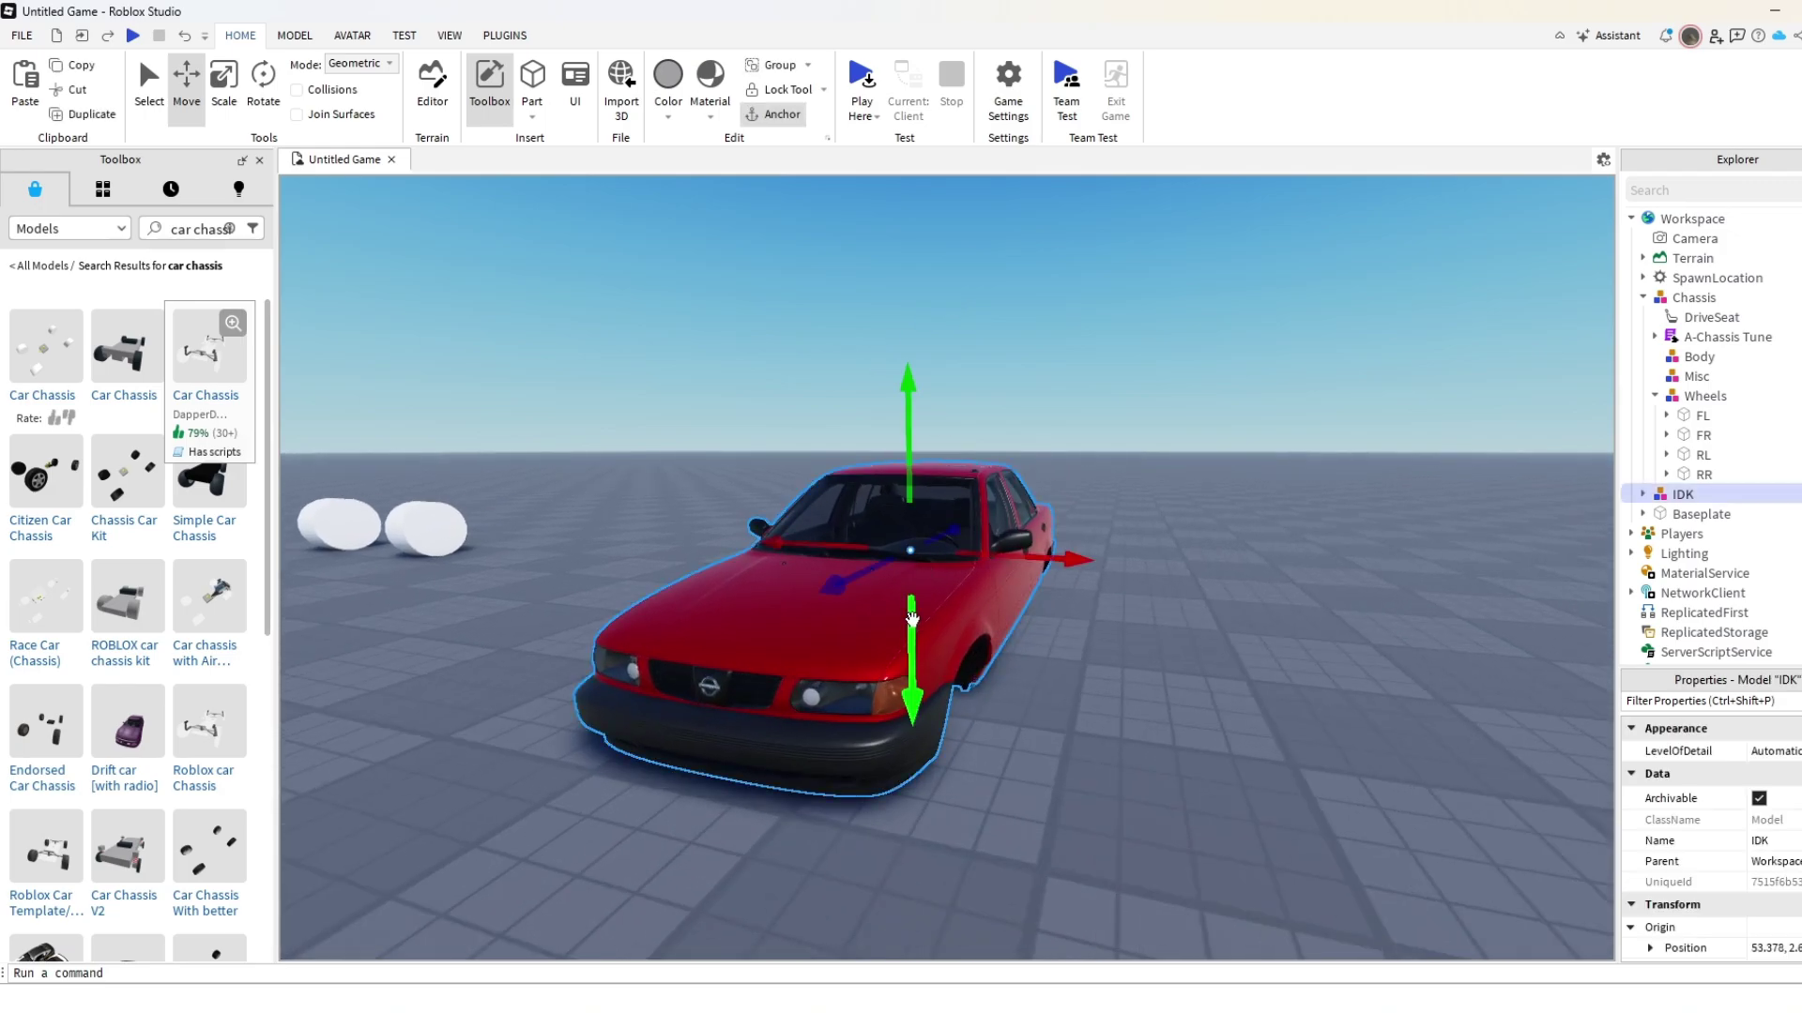
key(a)
key(w)
right_drag(848, 281, 855, 323)
click(861, 279)
key(s)
key(d)
key(w)
key(d)
click(966, 589)
drag(998, 390, 998, 351)
right_drag(1022, 389, 1021, 389)
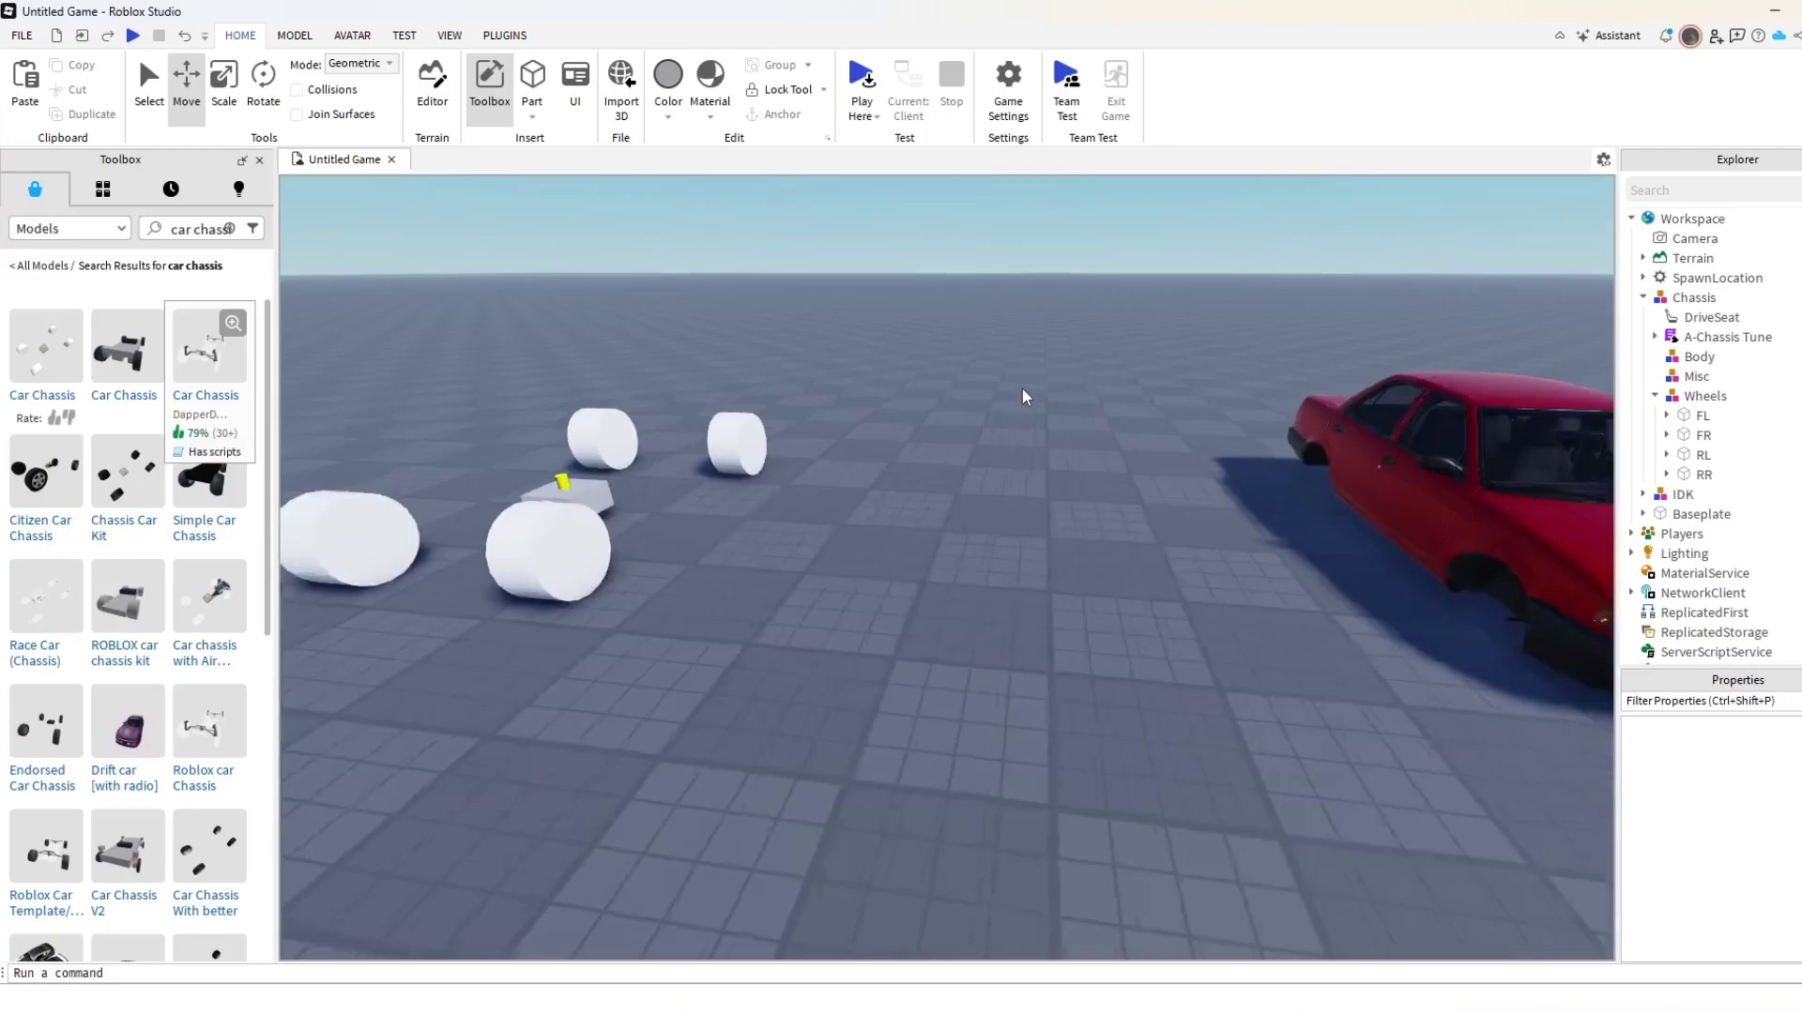
Move the IDK car body sideways onto the chassis so it sits between the wheels.
key(d)
click(1100, 485)
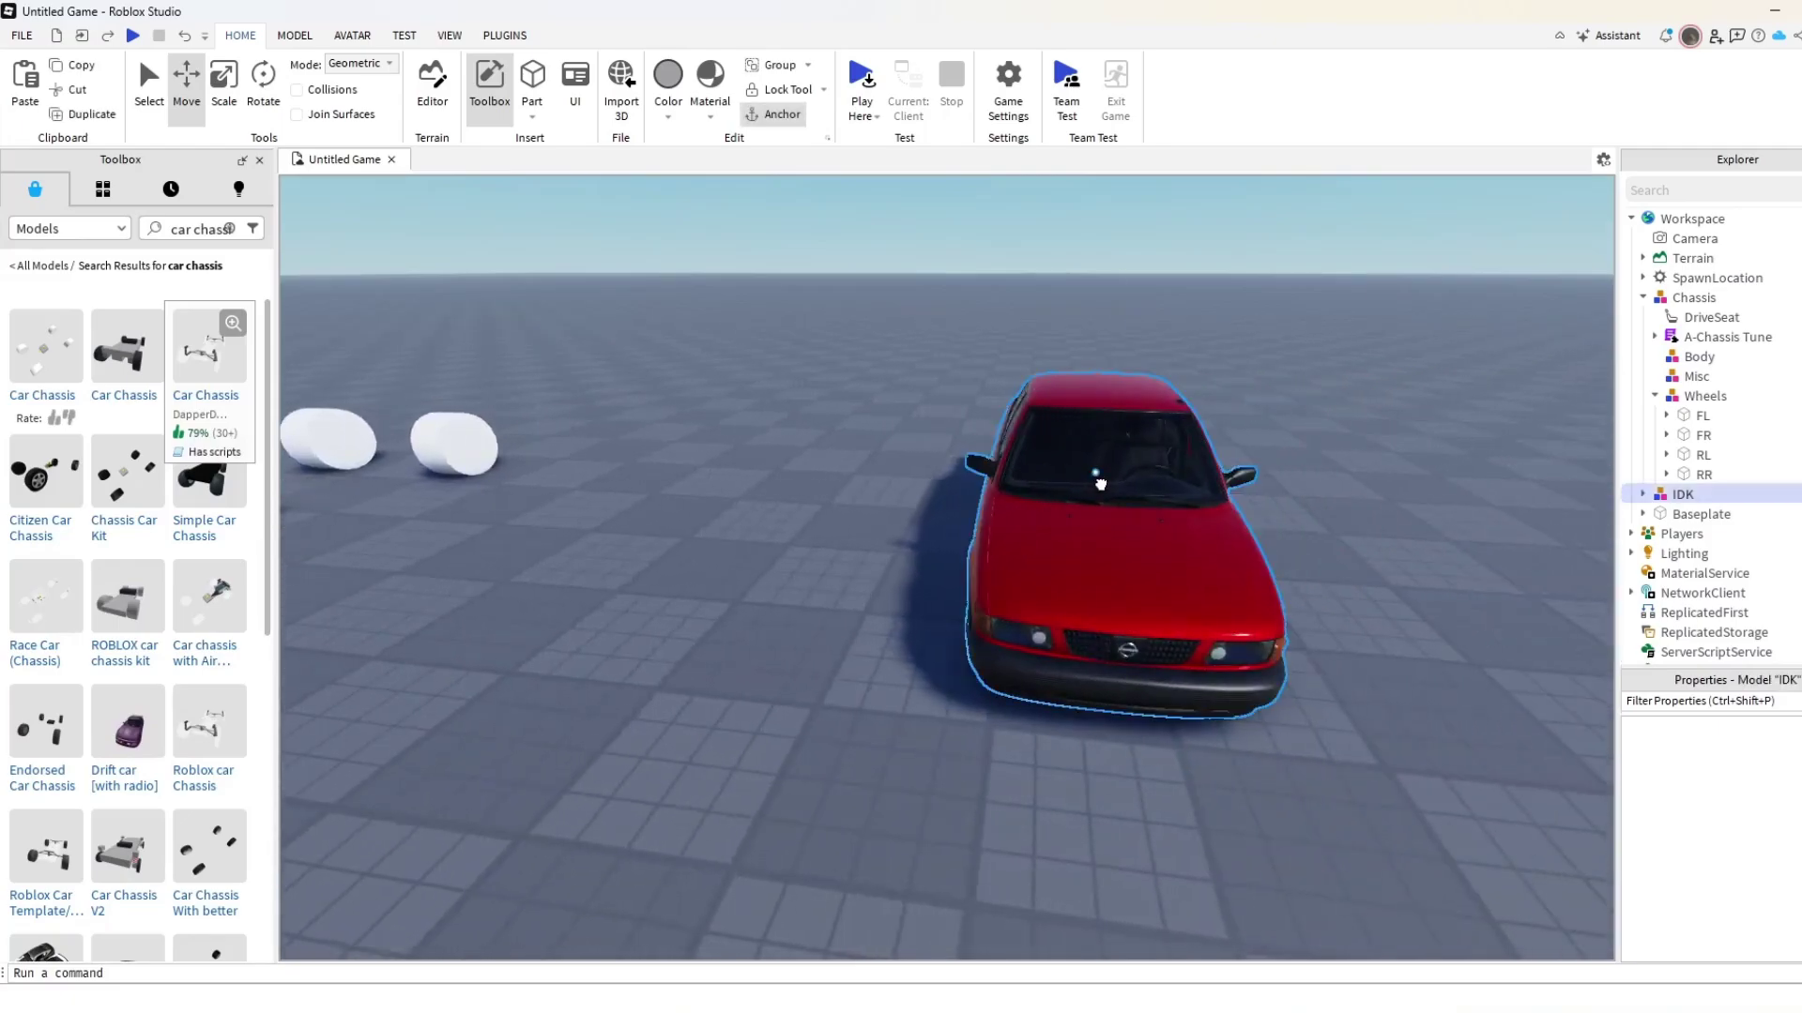
right_drag(1100, 485, 1100, 484)
key(s)
right_drag(906, 419, 905, 420)
key(w)
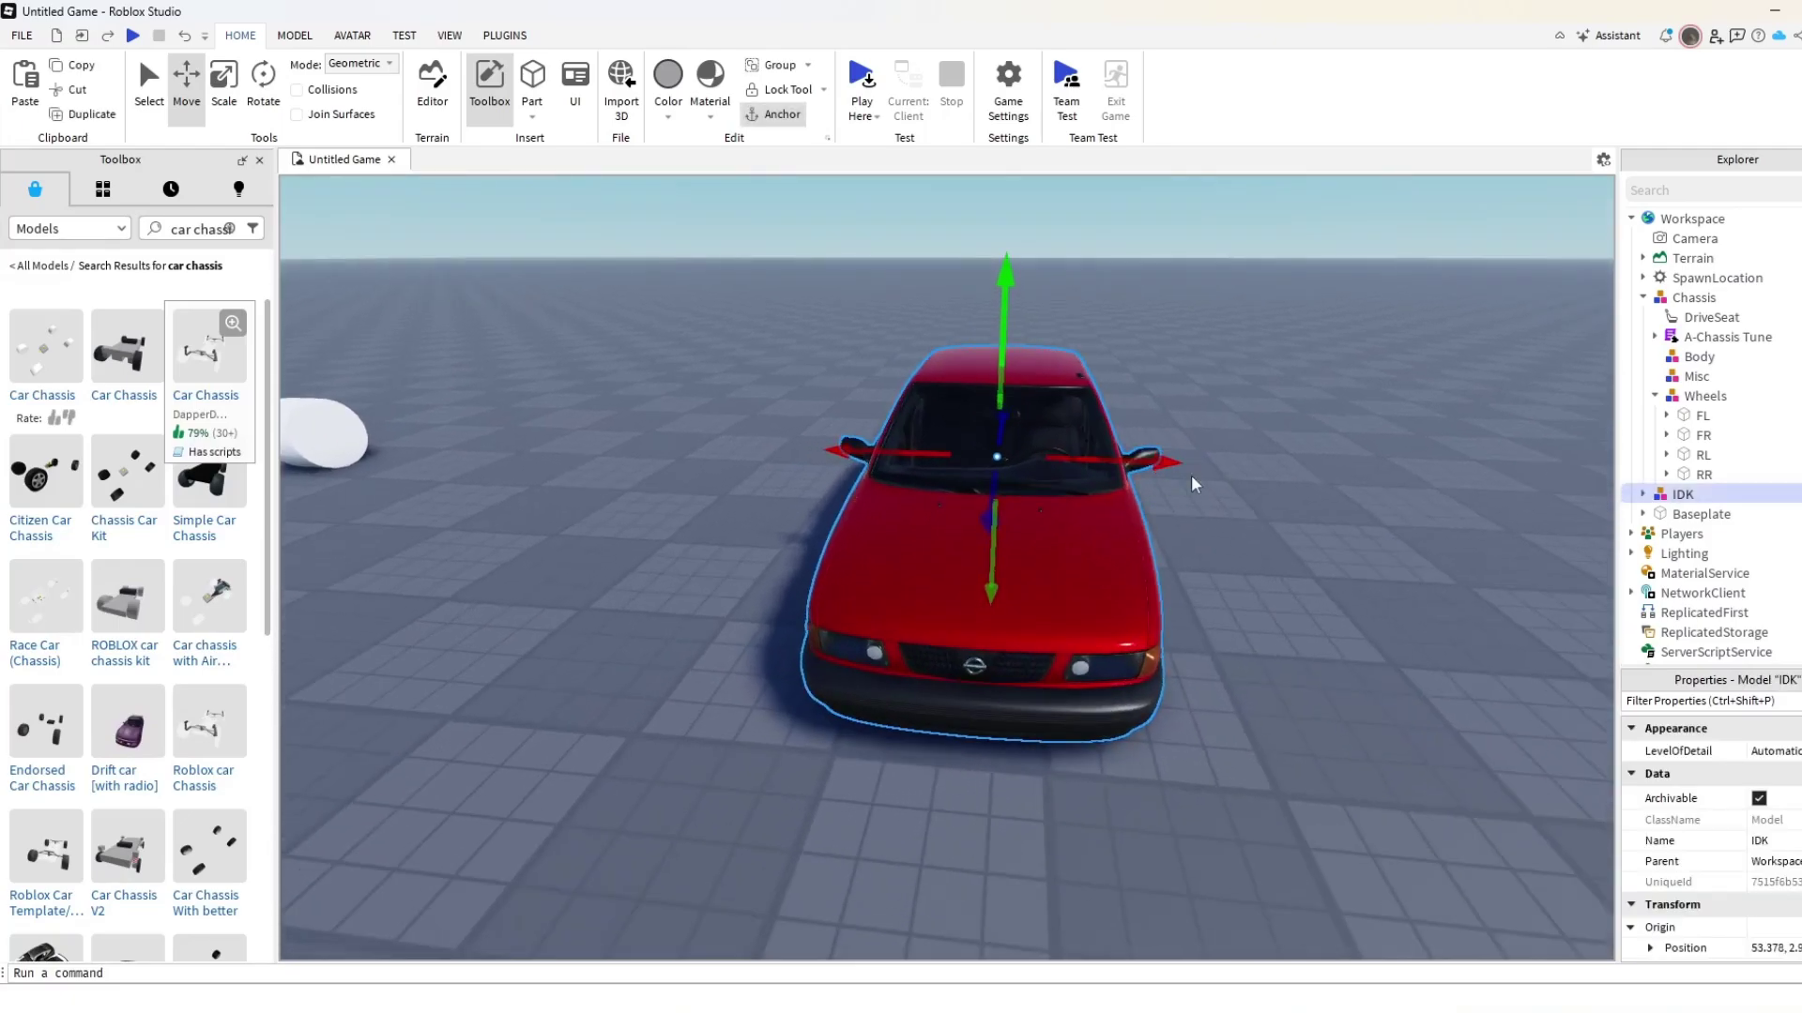
drag(1102, 457, 1004, 458)
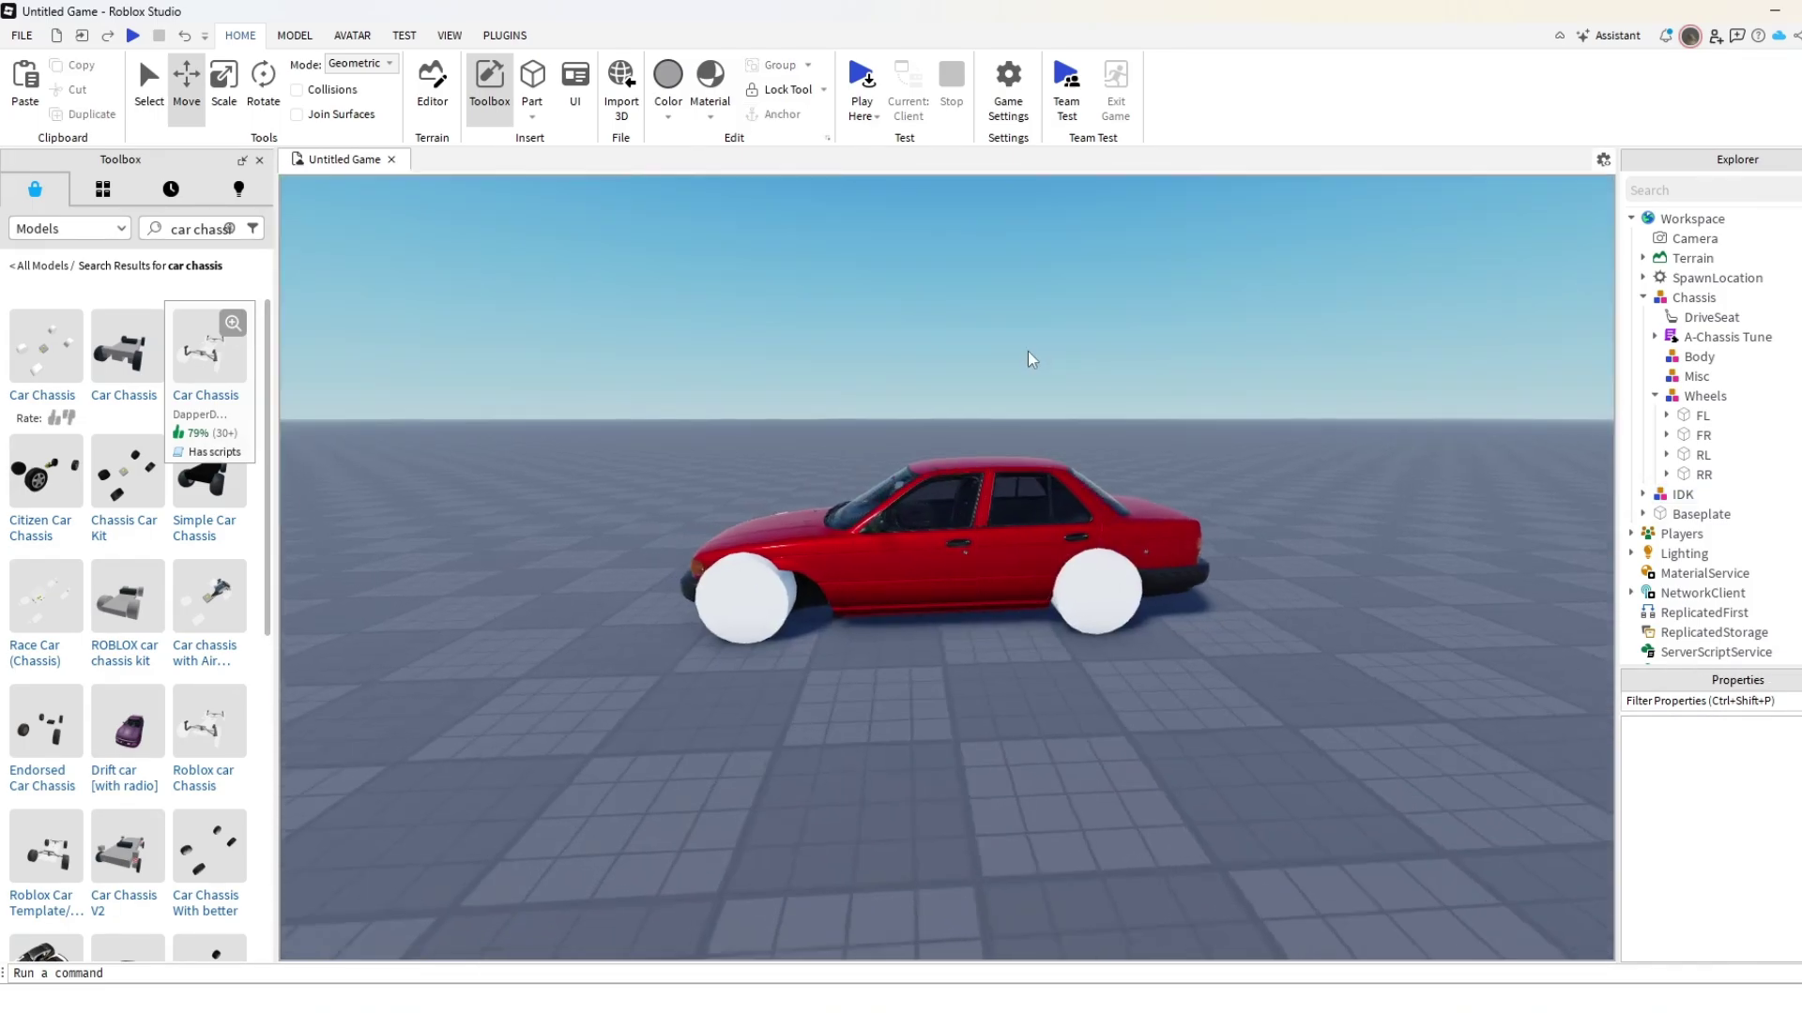
Select the chassis model and scale it to bring its wheels closer to the car body's wheel arches.
scroll(1029, 357, up, 3)
click(945, 516)
scroll(945, 520, up, 2)
right_drag(945, 519, 945, 526)
scroll(946, 522, down, 3)
scroll(935, 530, down, 2)
key(ctrl+3)
drag(869, 572, 908, 583)
scroll(917, 554, up, 3)
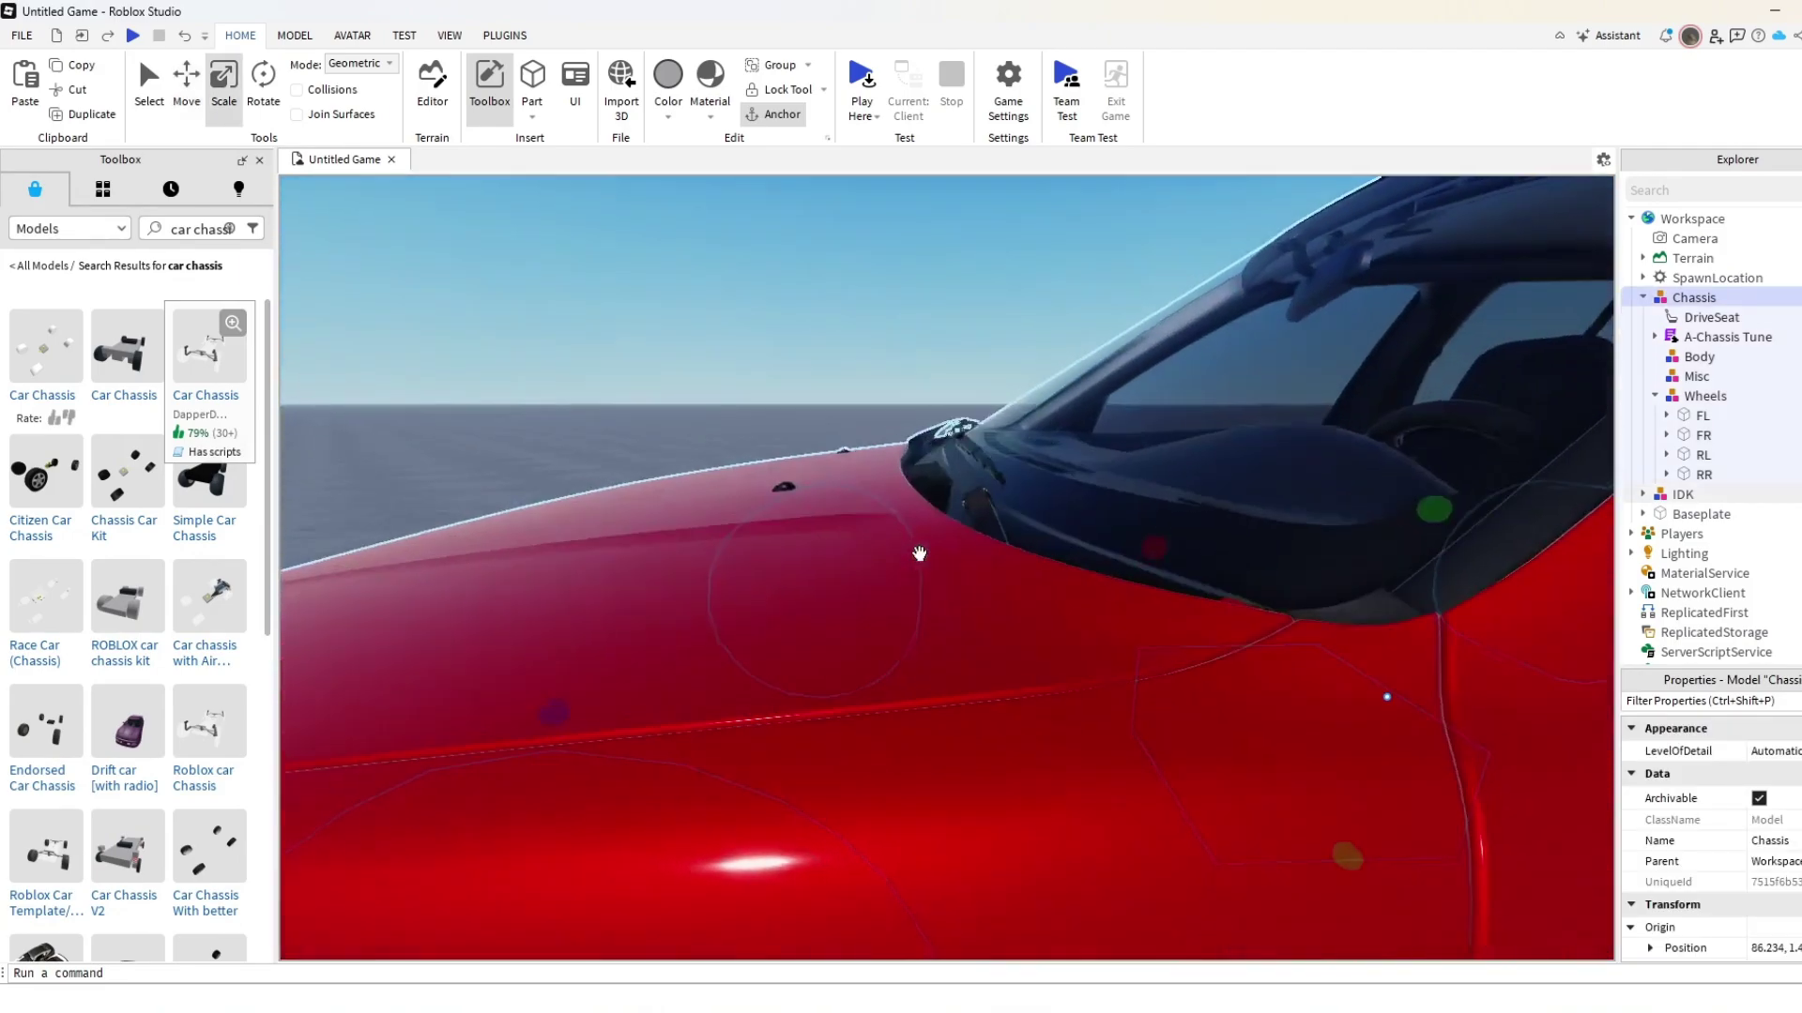
scroll(917, 553, down, 3)
Fine-tune the chassis scale while checking both sides against the front and rear wheel arches.
click(222, 94)
click(222, 94)
scroll(780, 629, up, 5)
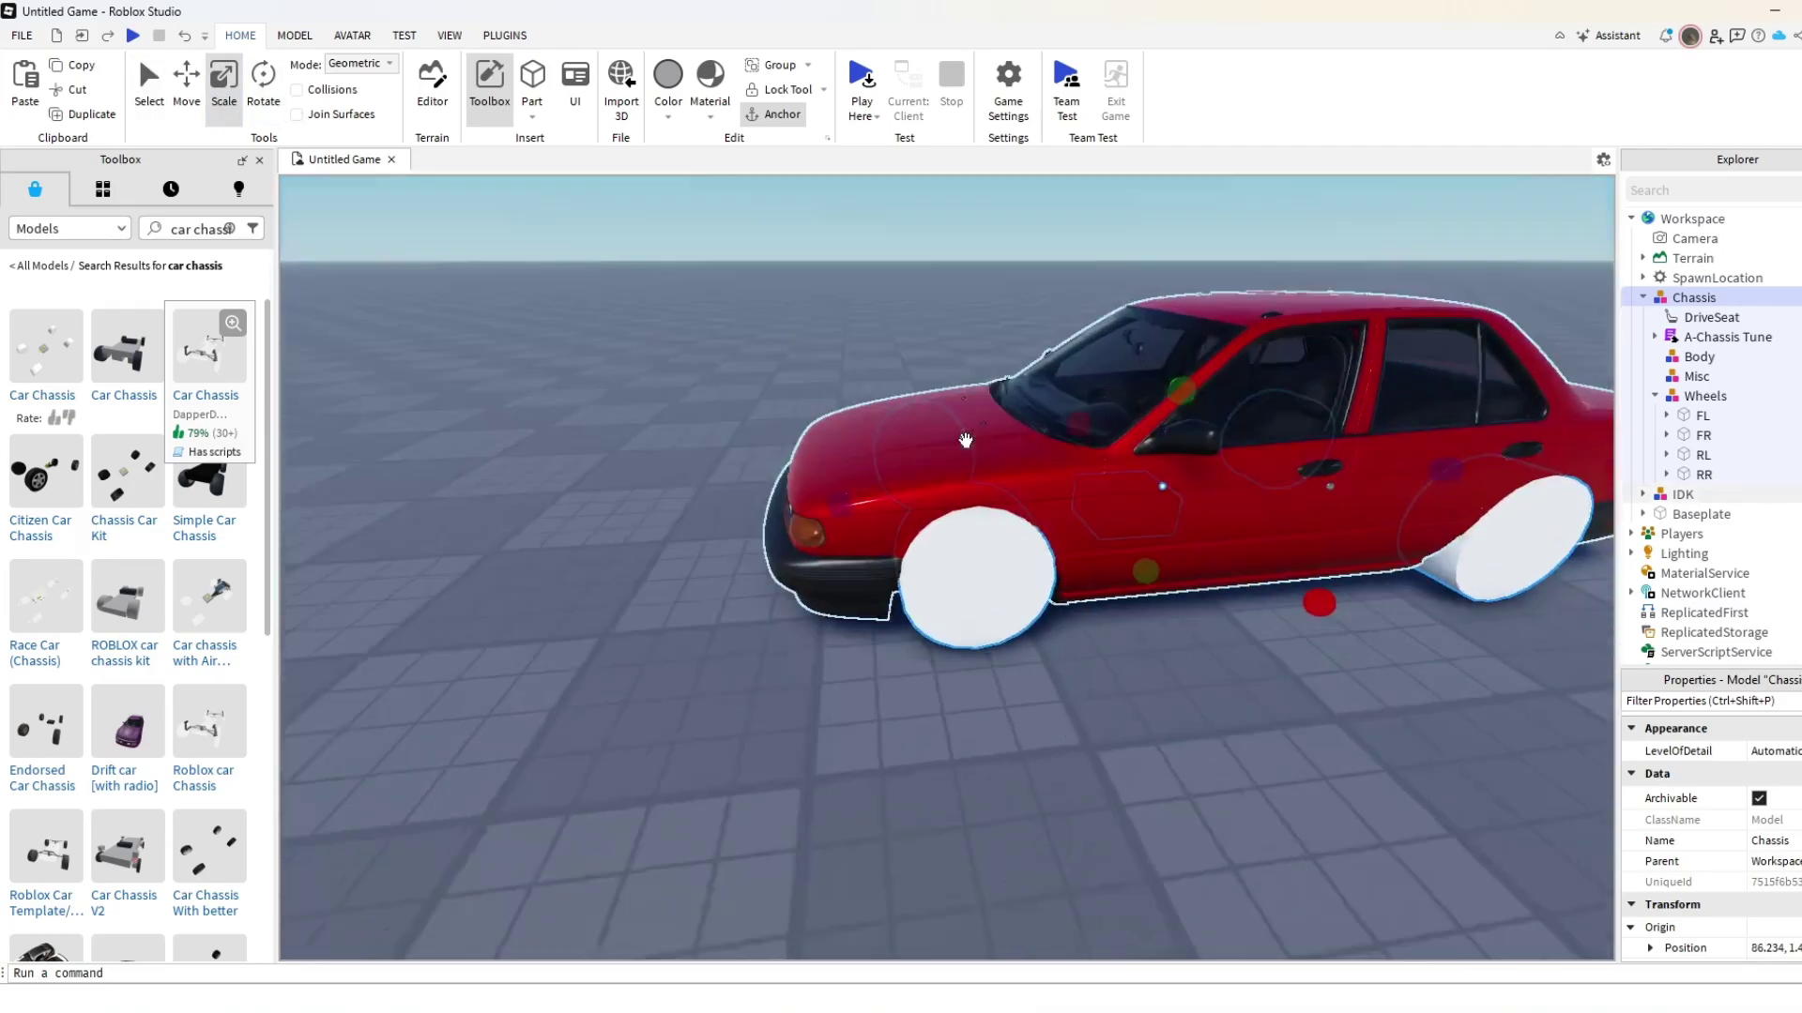
right_drag(781, 629, 781, 629)
scroll(818, 602, down, 5)
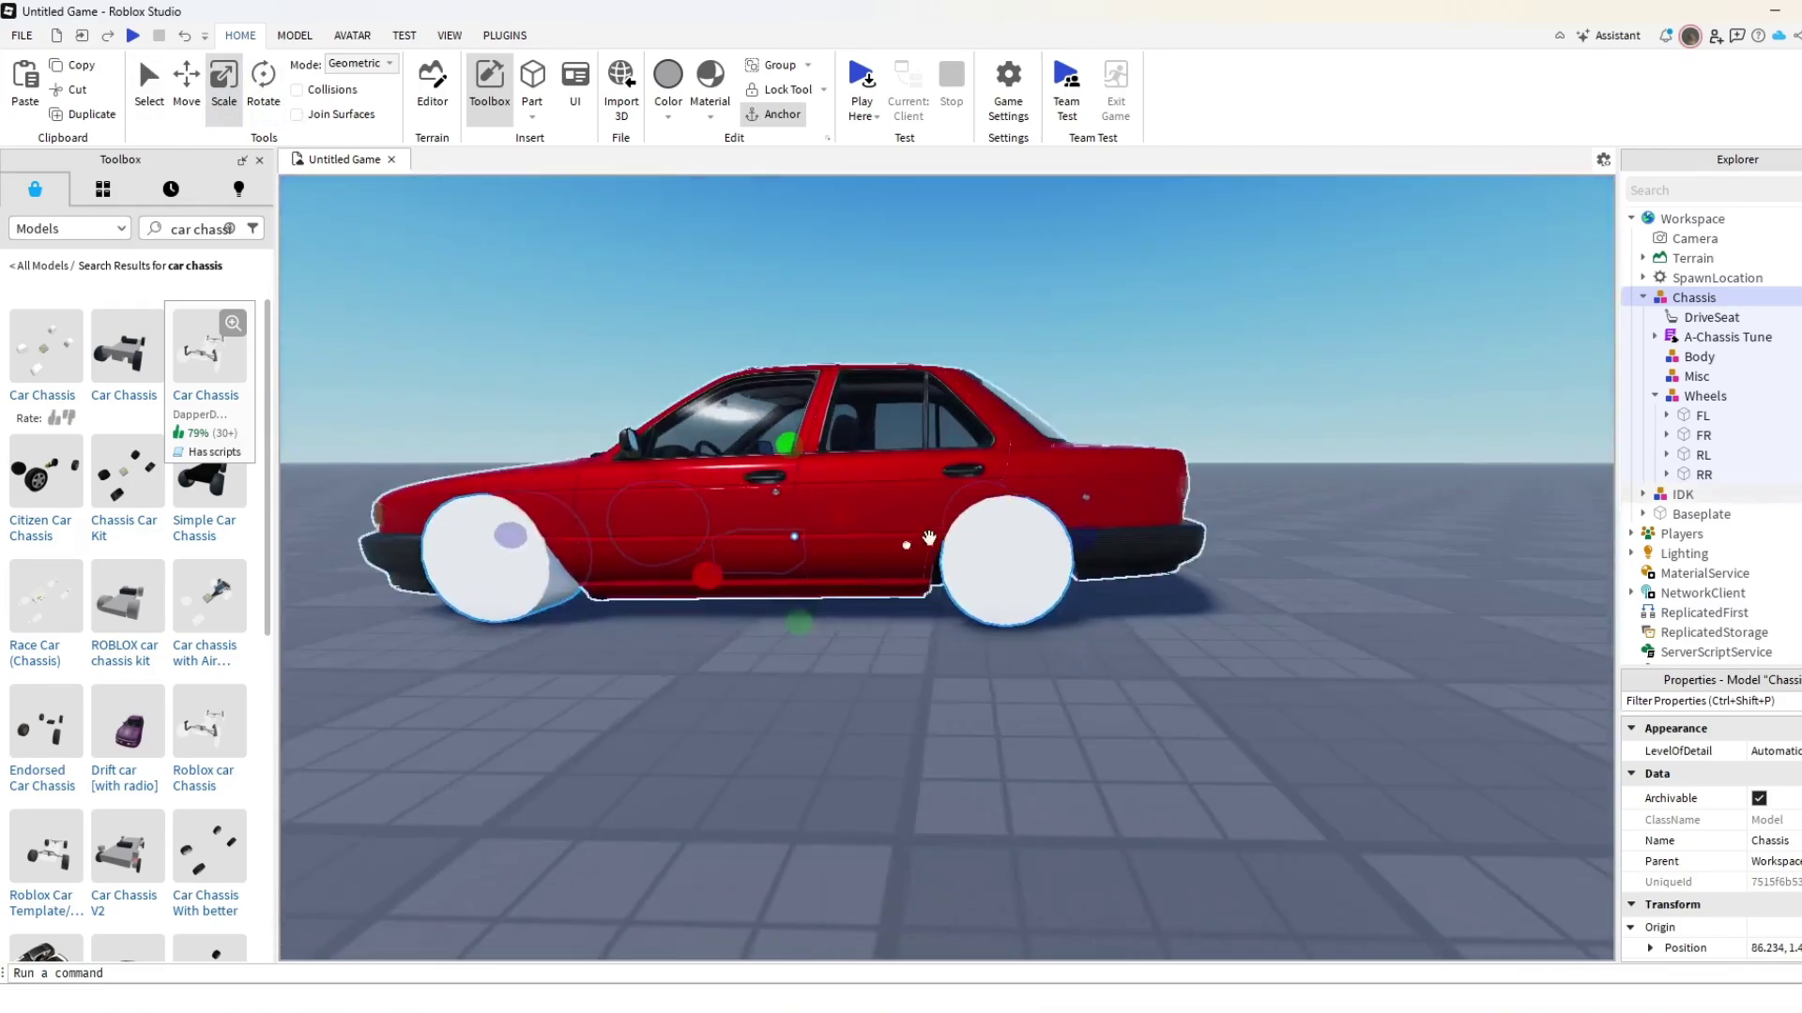
scroll(1110, 523, up, 5)
drag(1110, 522, 1107, 535)
drag(1106, 536, 1108, 536)
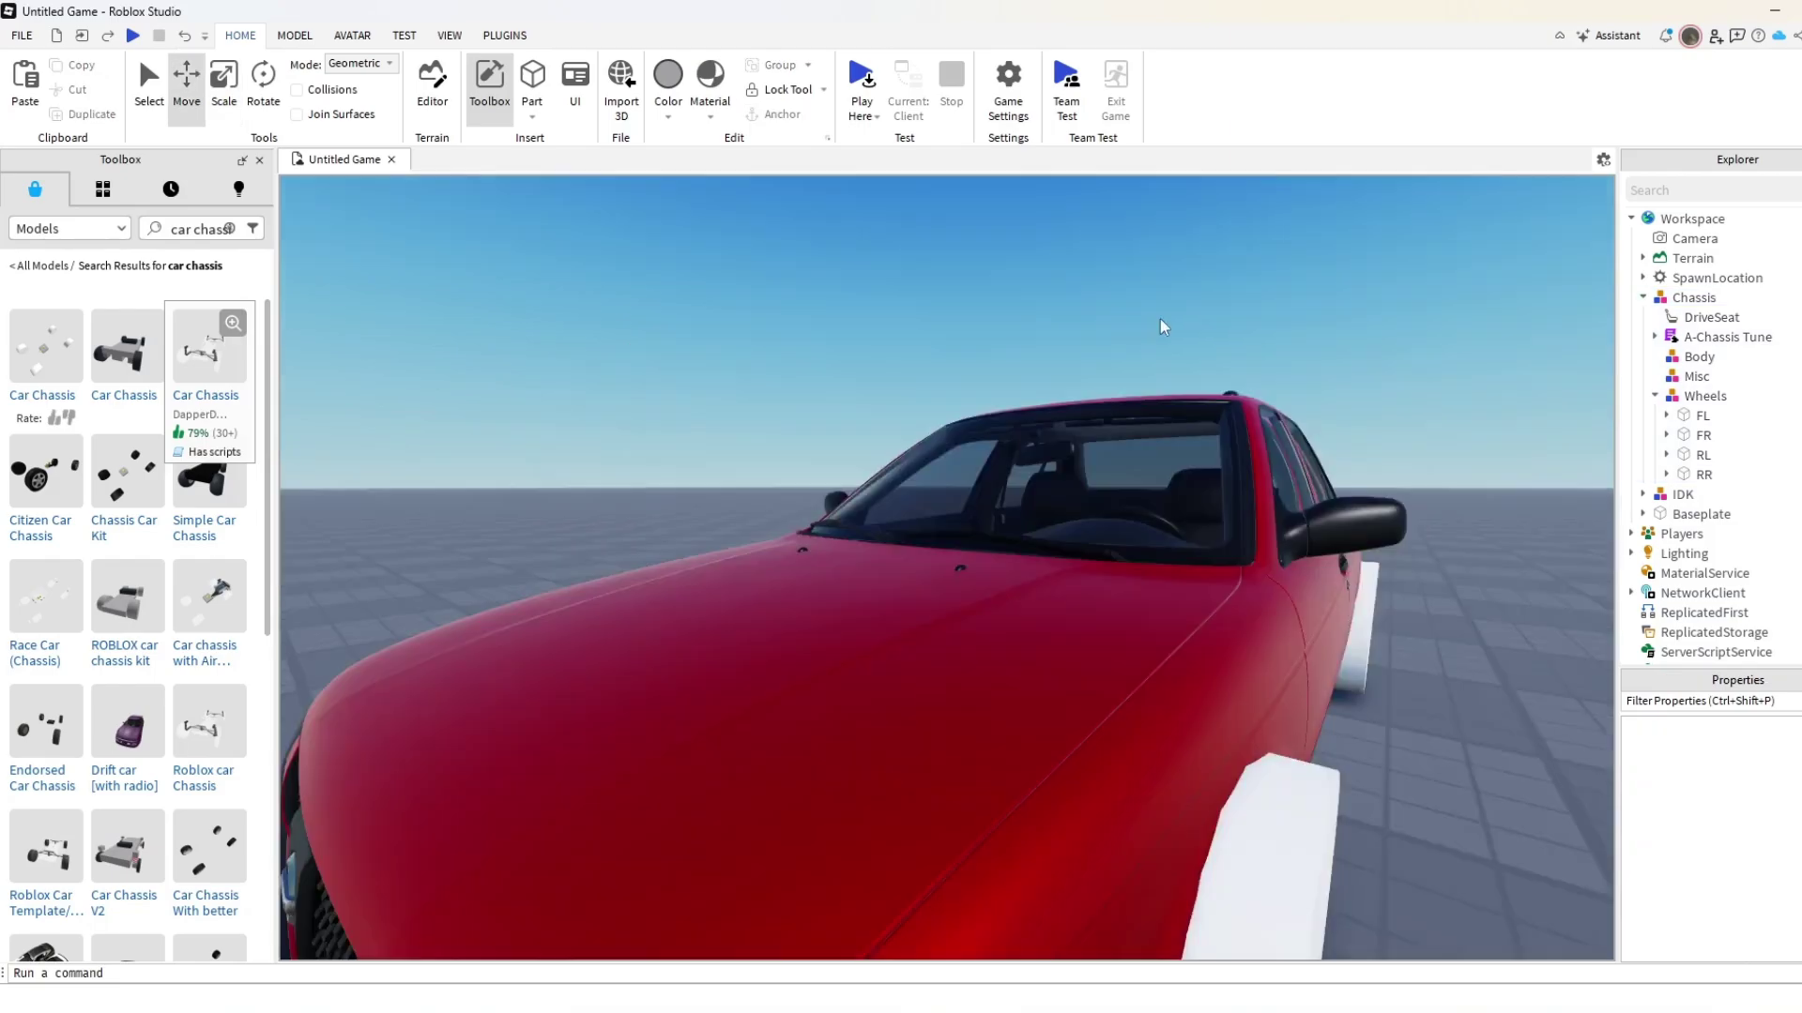
Check the wheel fit around the car, reselect the chassis model, and collapse its Wheels group in the hierarchy.
scroll(1160, 324, down, 4)
right_drag(1110, 274, 1019, 364)
scroll(1036, 287, up, 3)
scroll(1016, 368, up, 2)
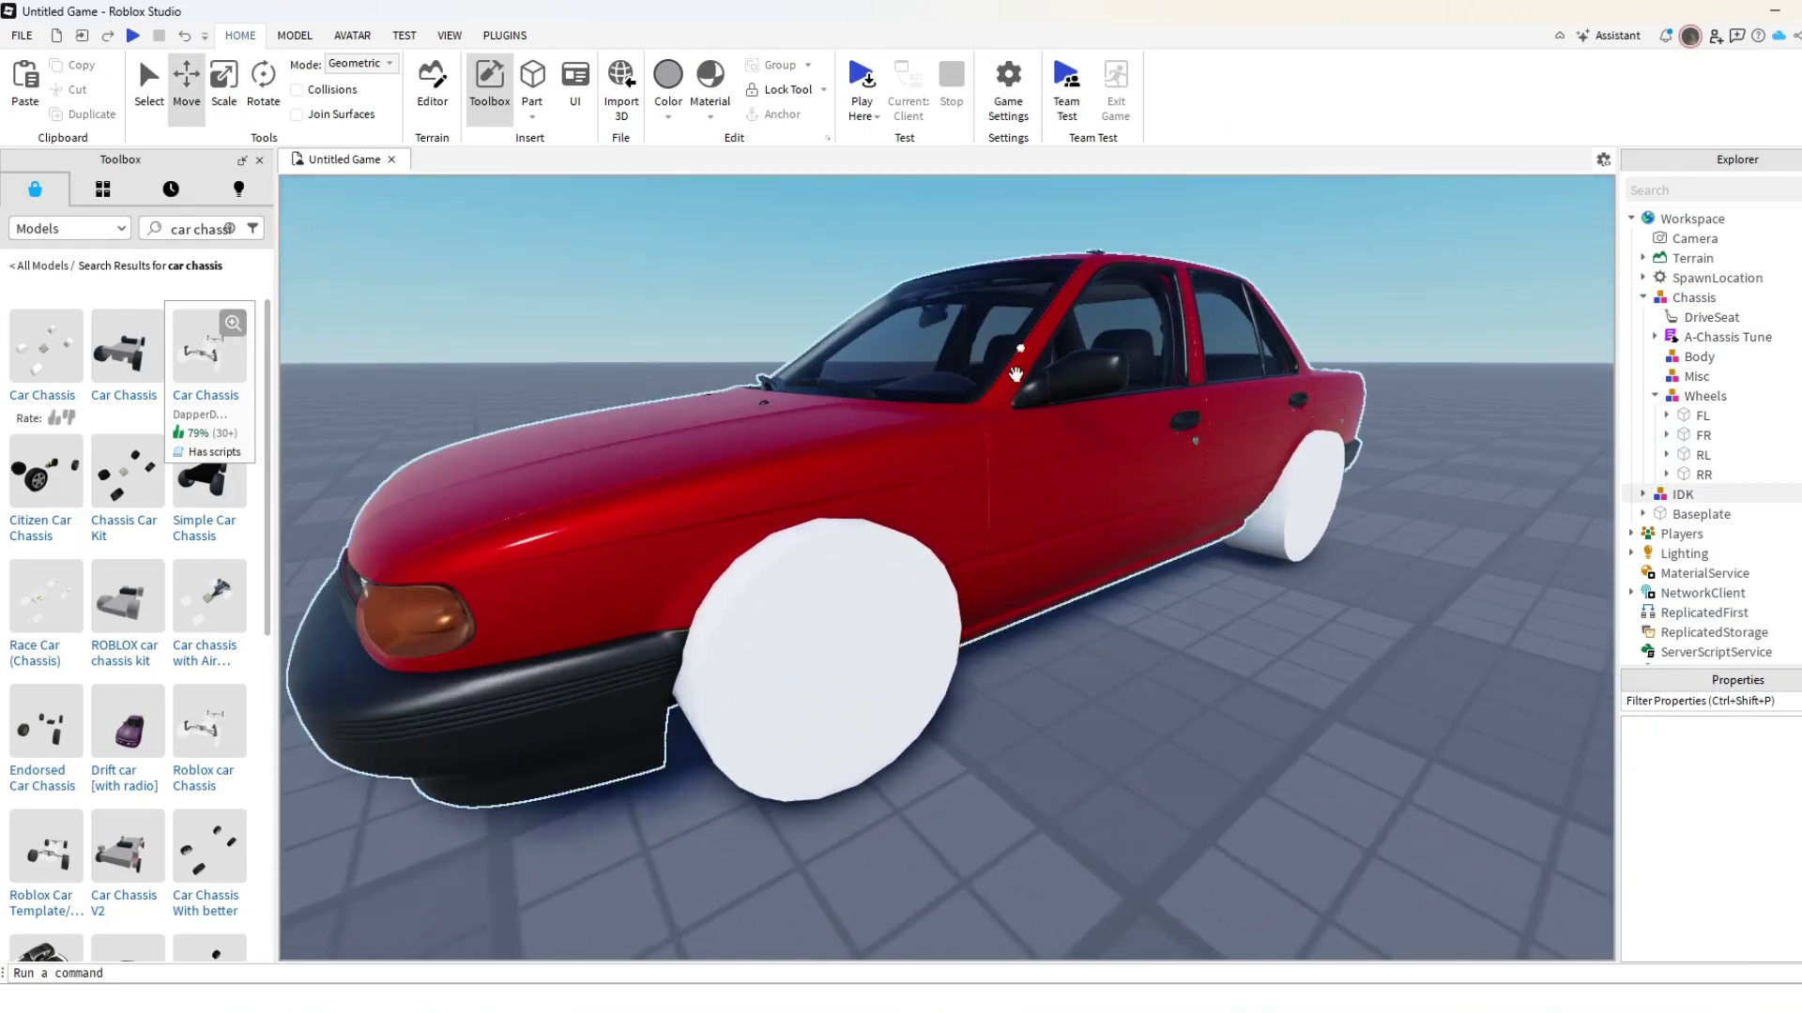
scroll(938, 600, down, 2)
click(886, 623)
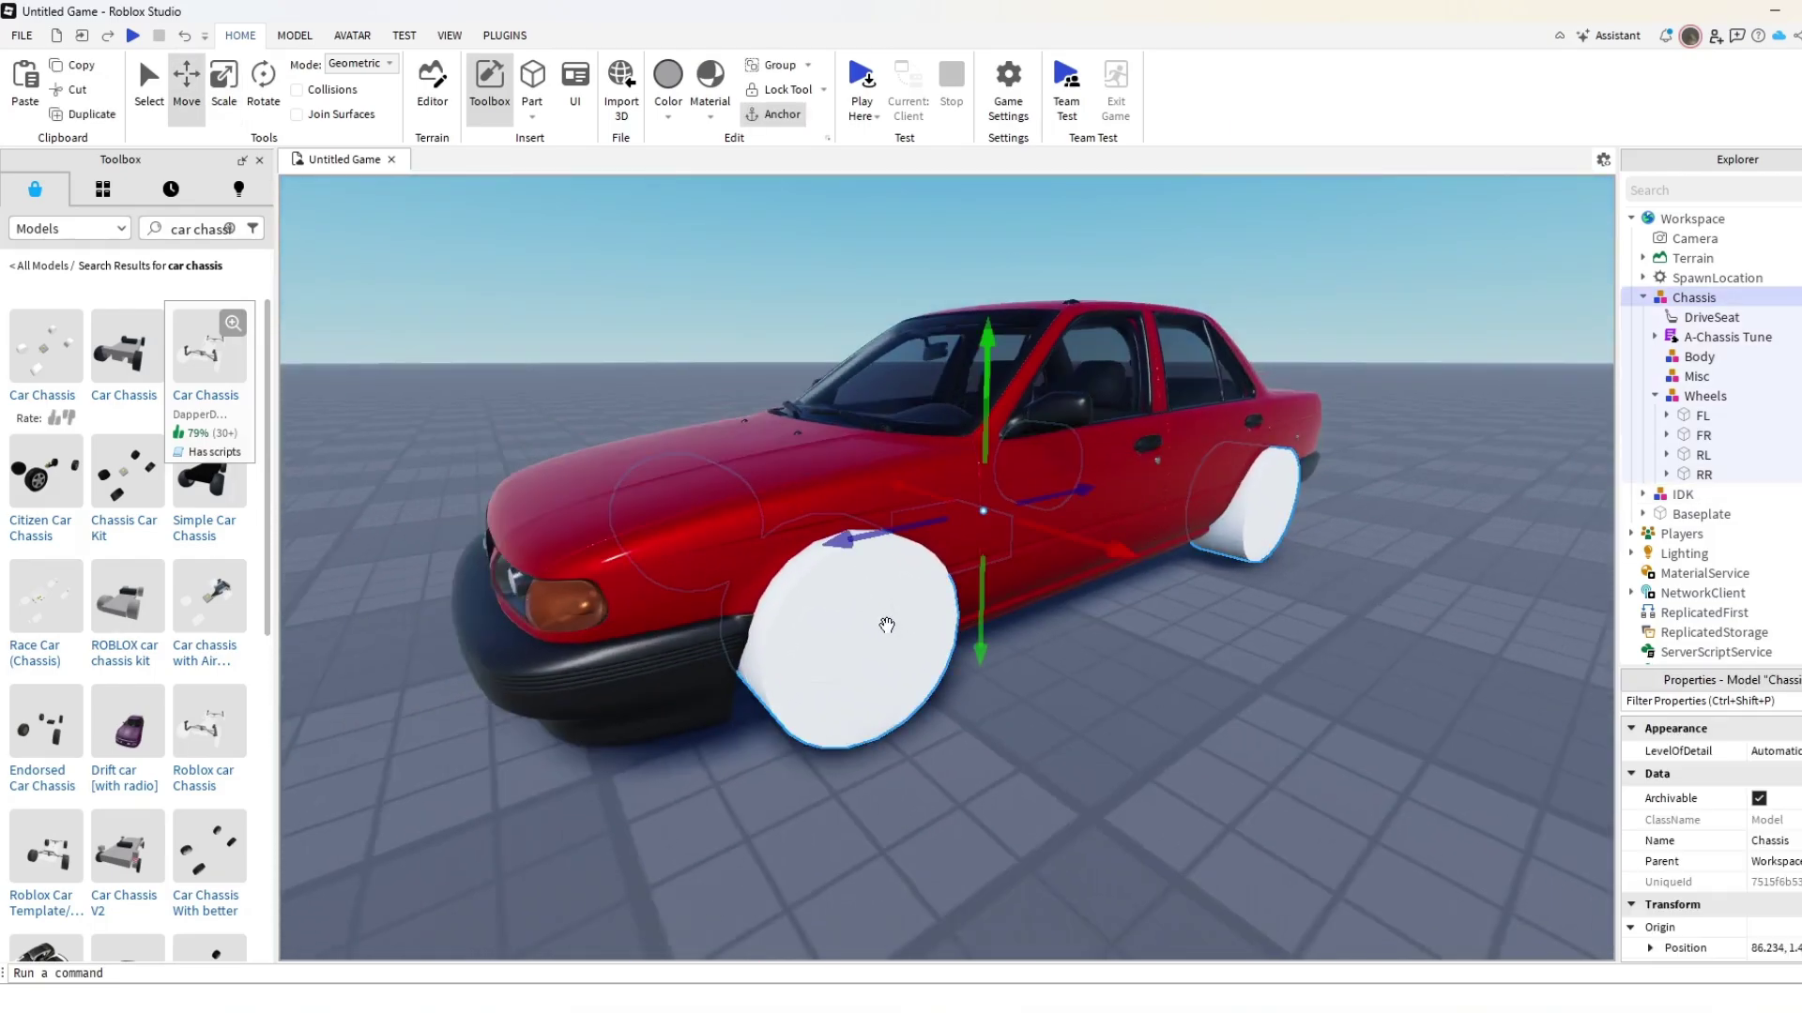
click(1655, 397)
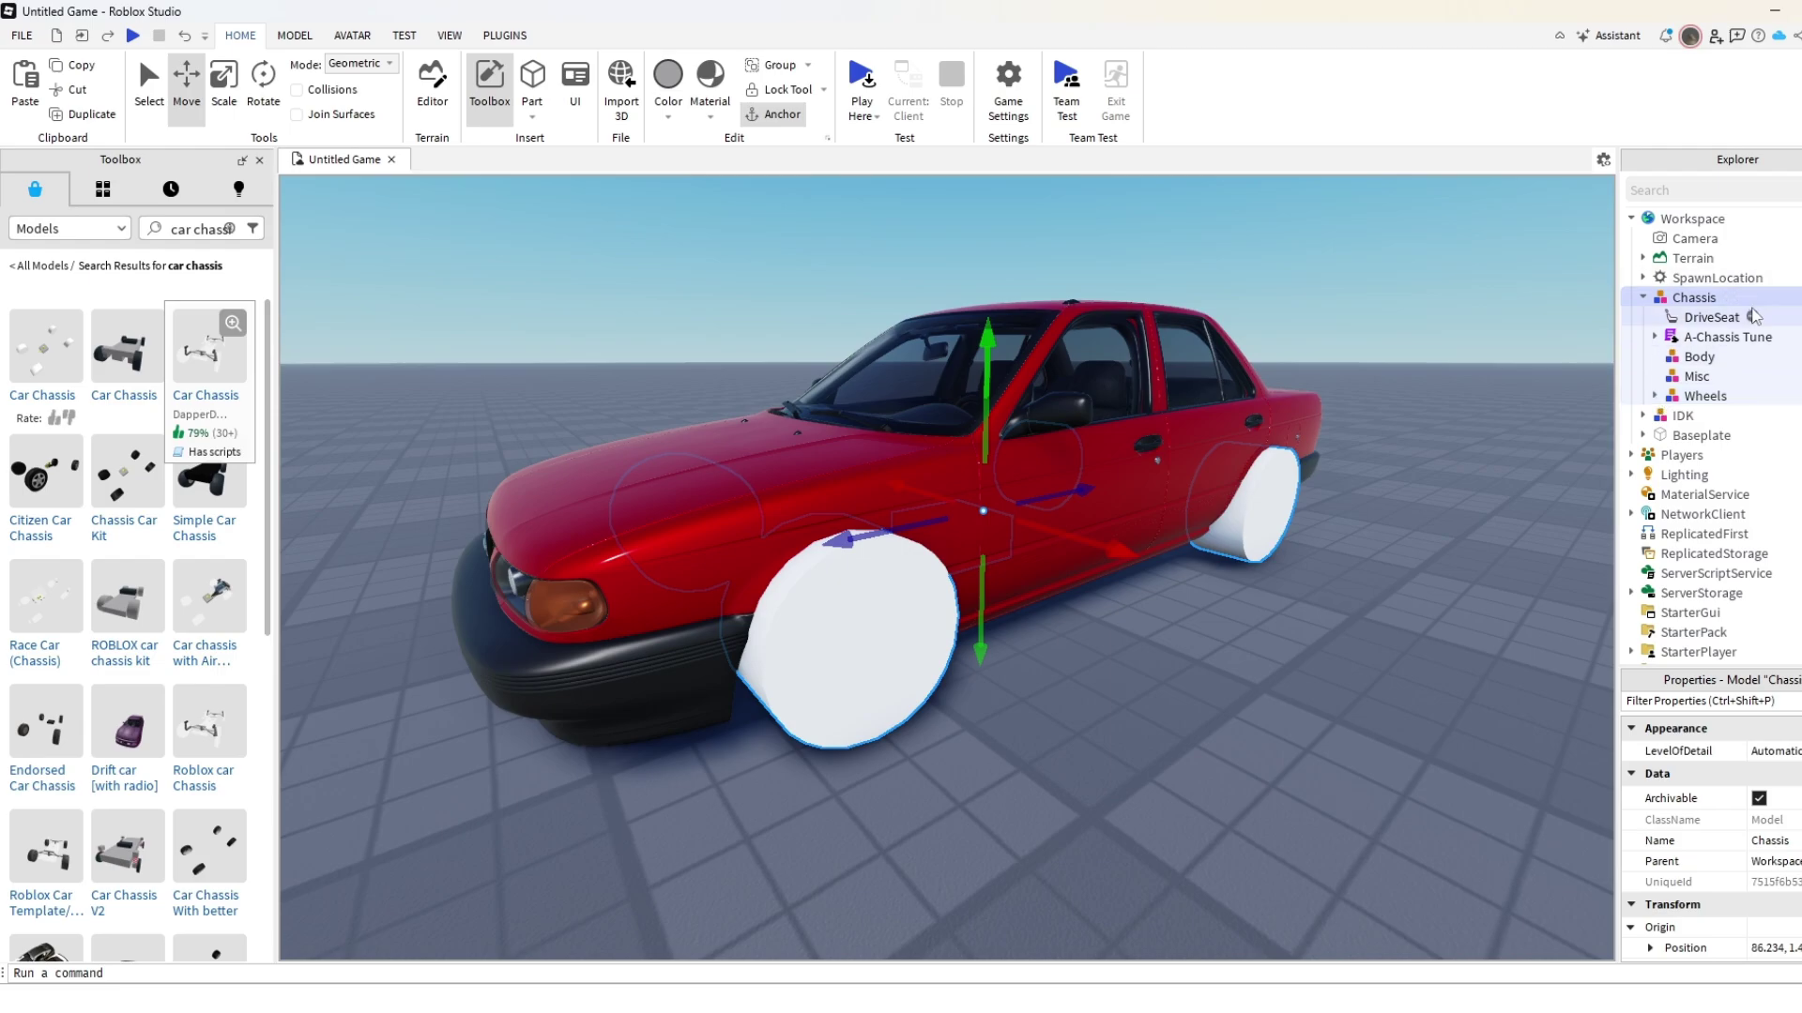
Review the Chassis model's components in the hierarchy: DriveSeat, A-Chassis Tune, Body, Misc and Wheels.
click(1689, 320)
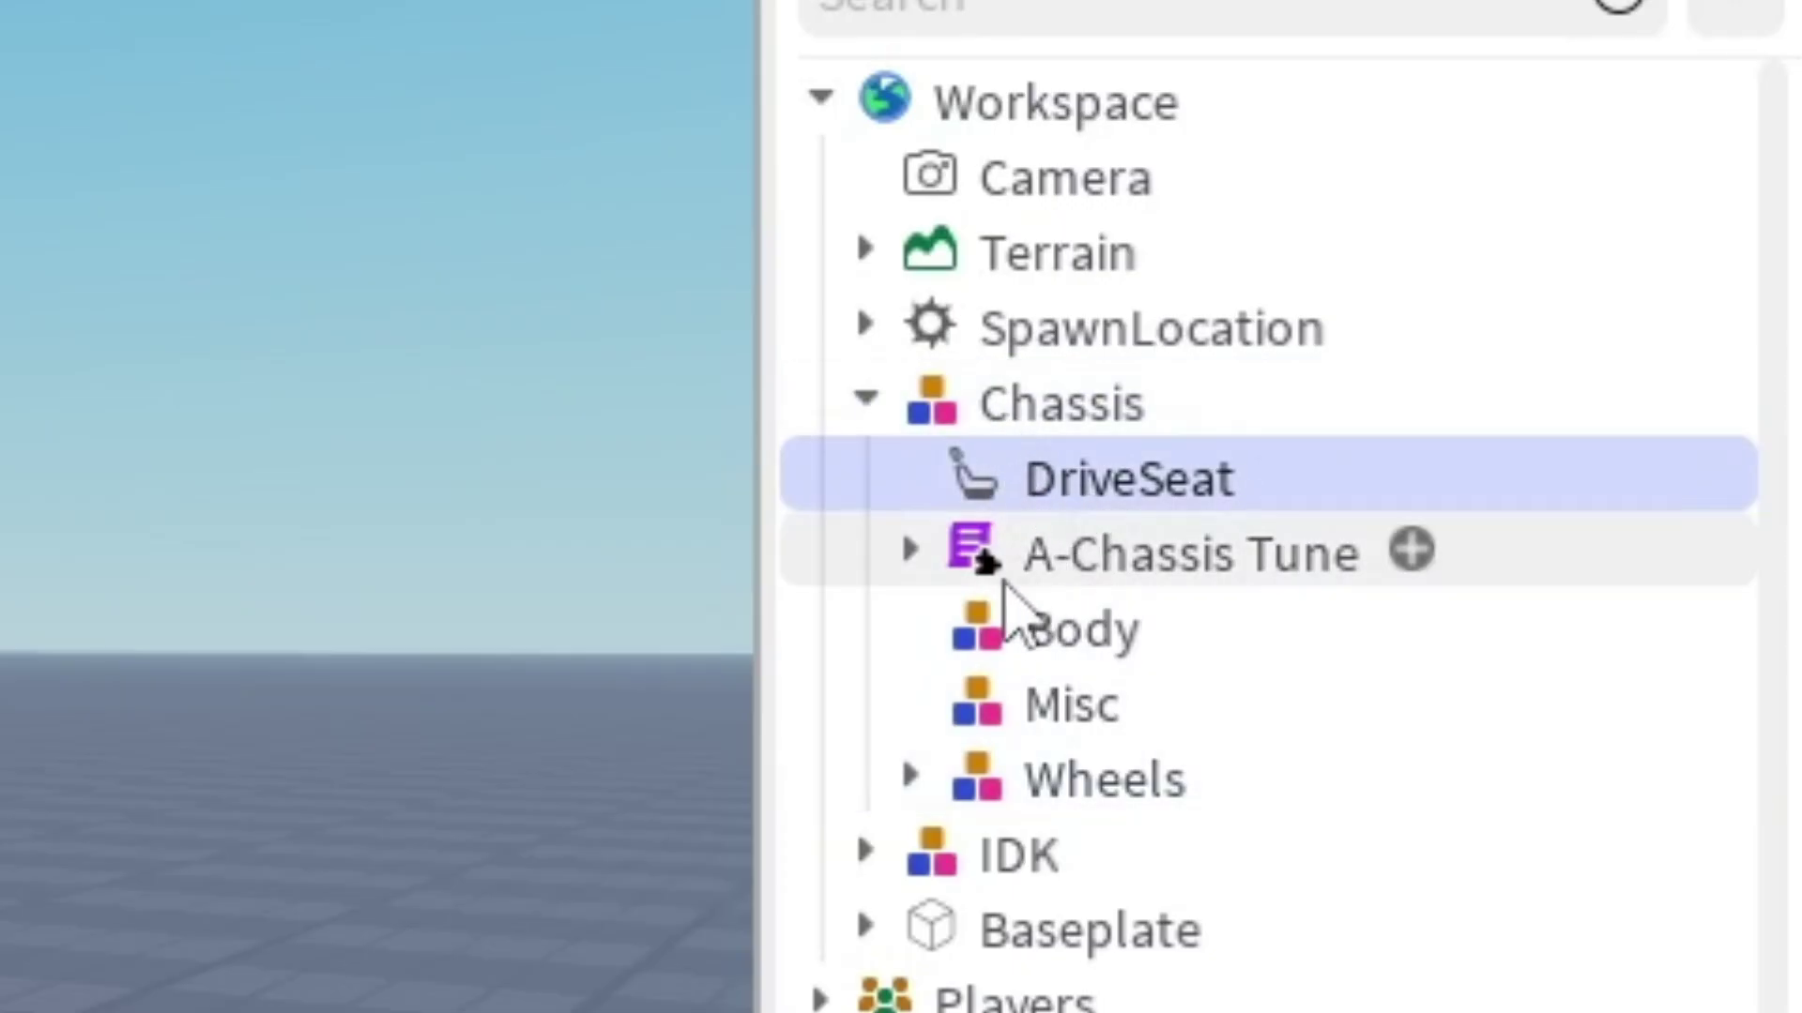
click(1643, 298)
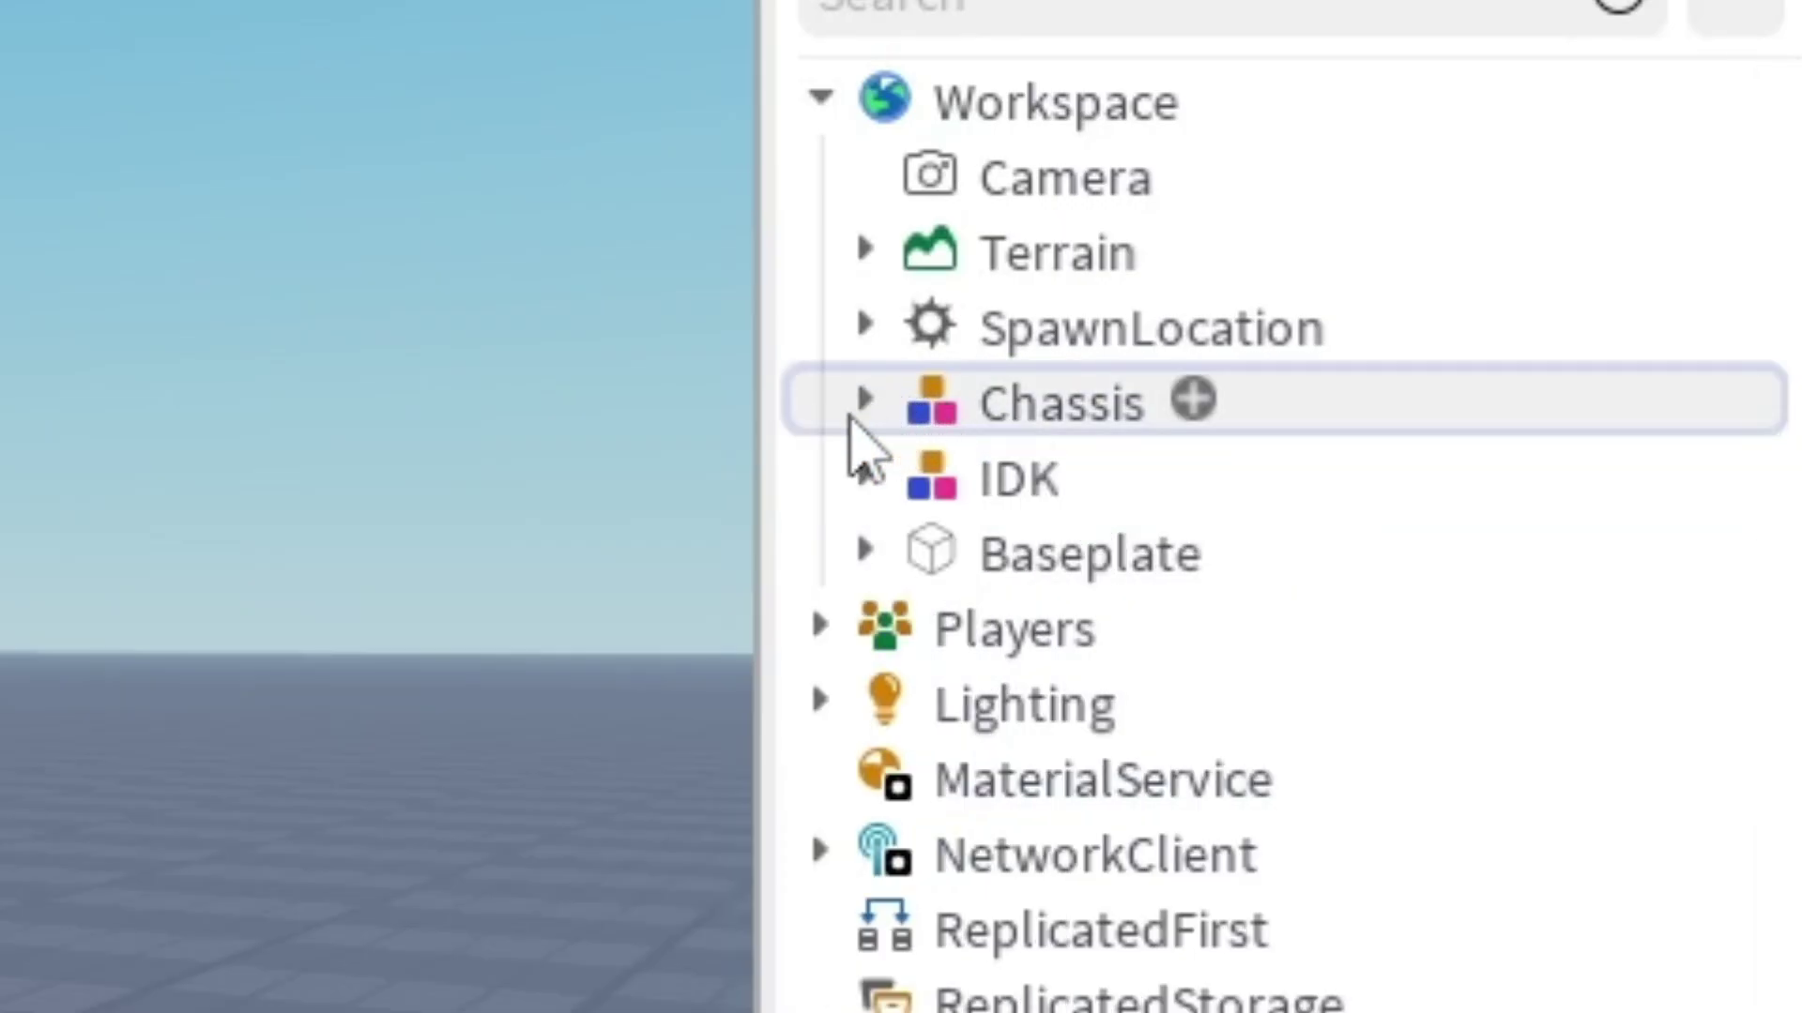
click(854, 421)
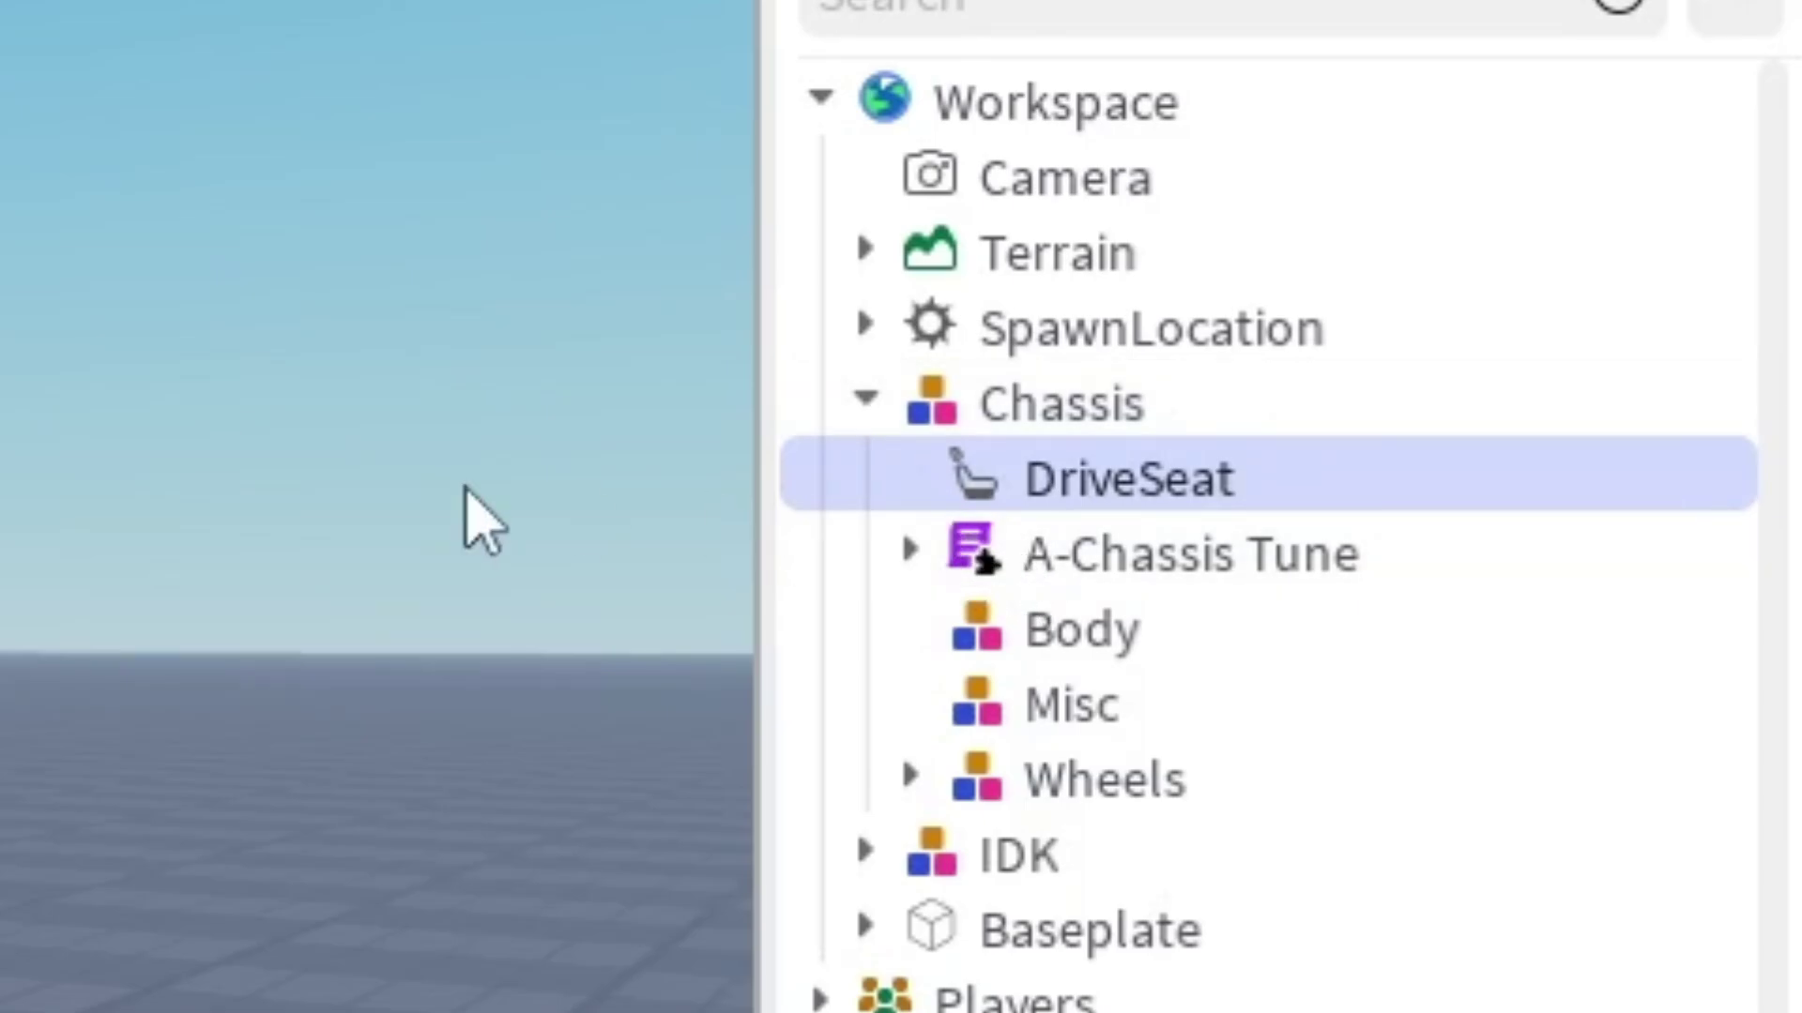
click(474, 515)
click(1092, 497)
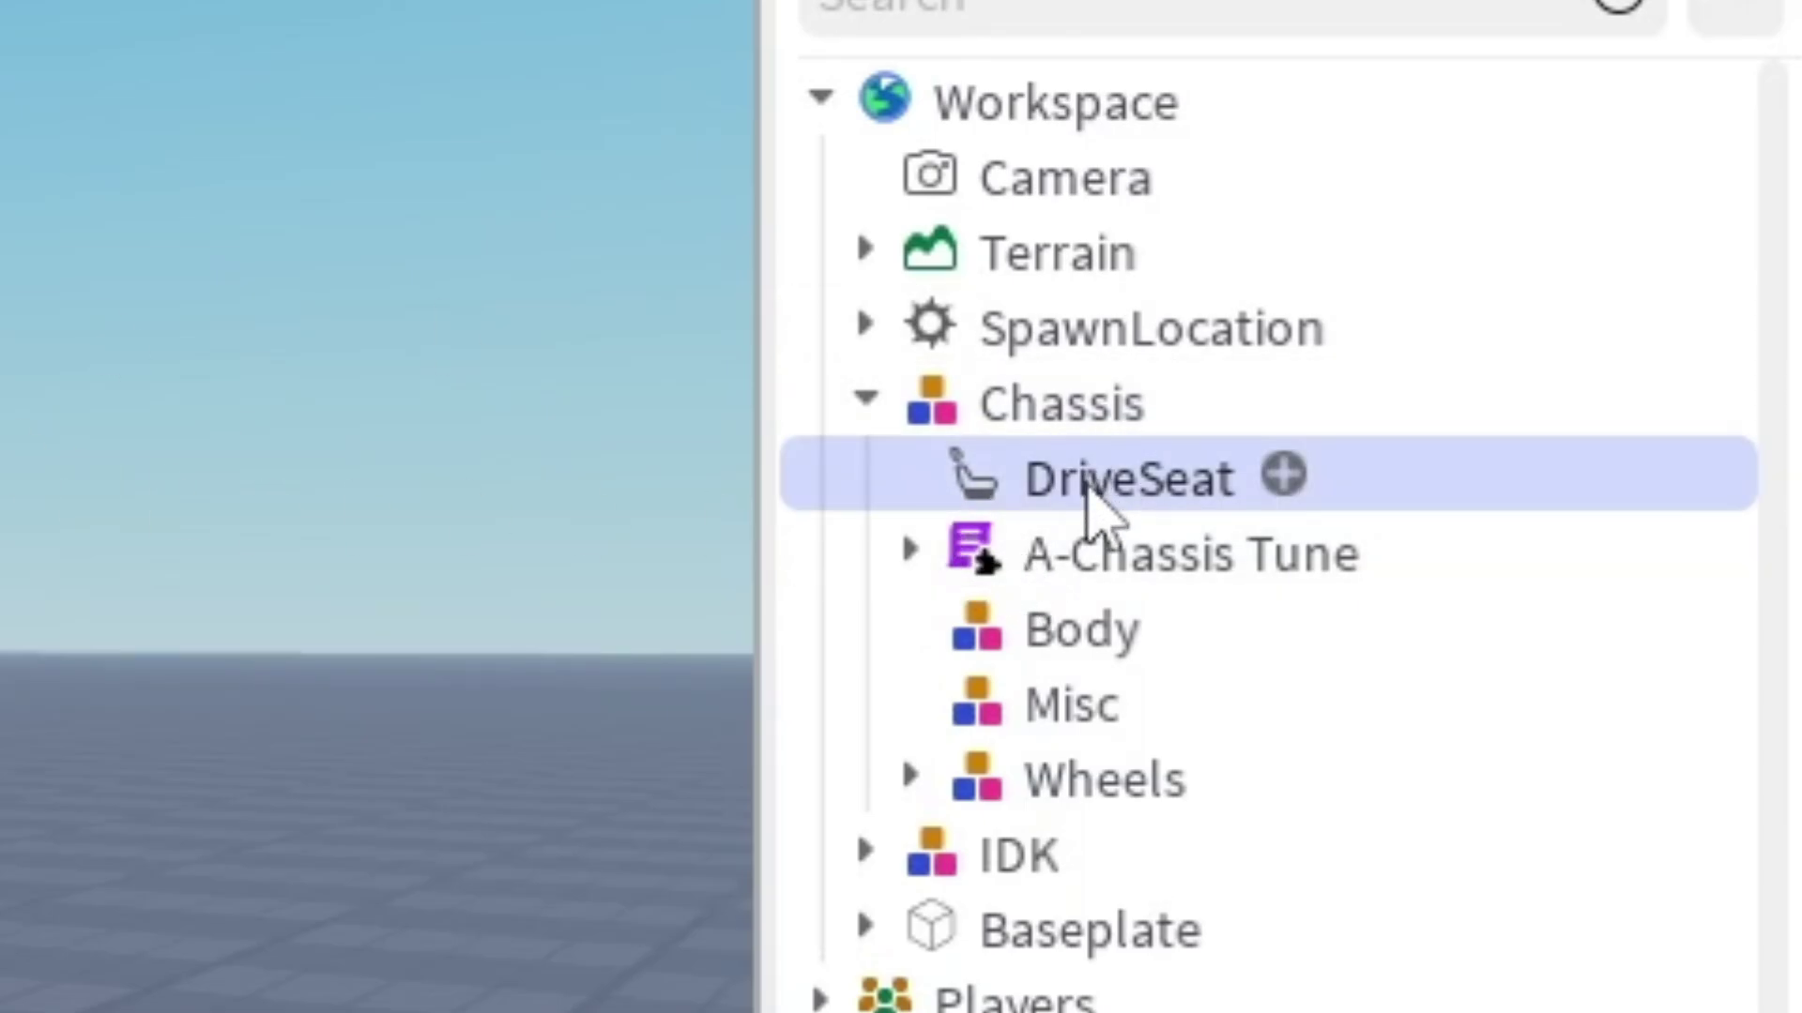
click(1051, 561)
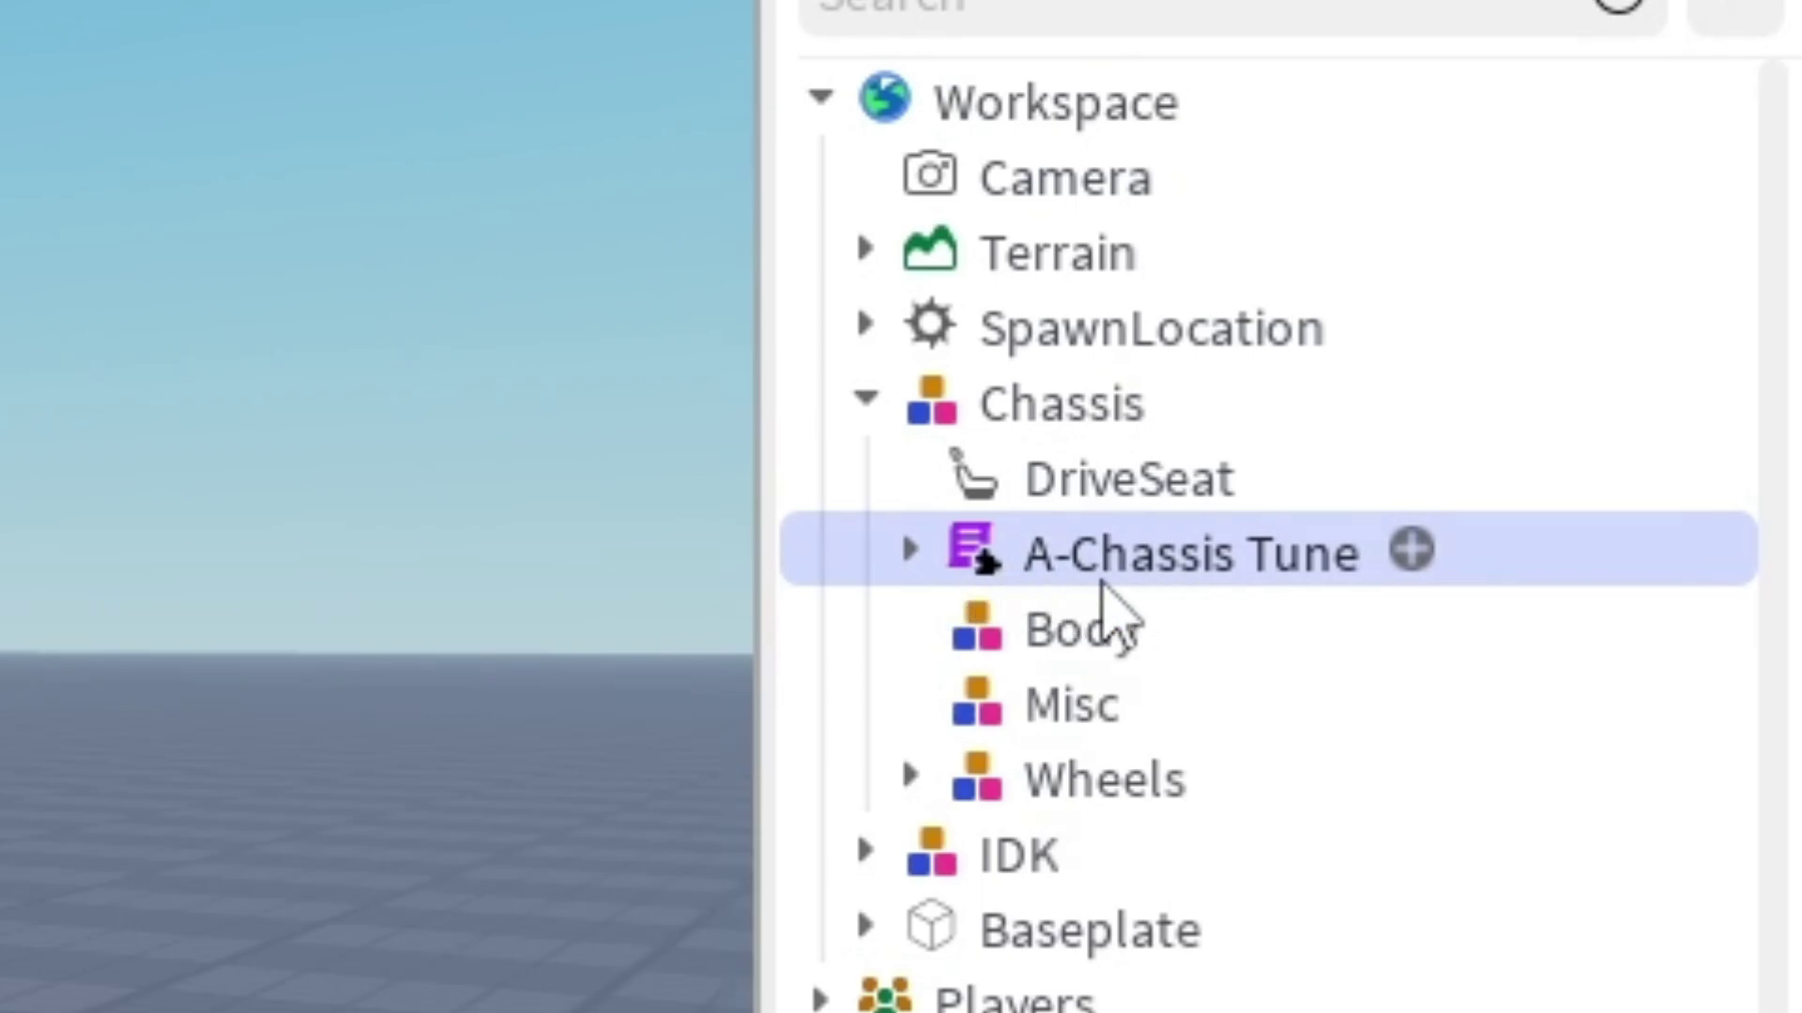
click(1030, 615)
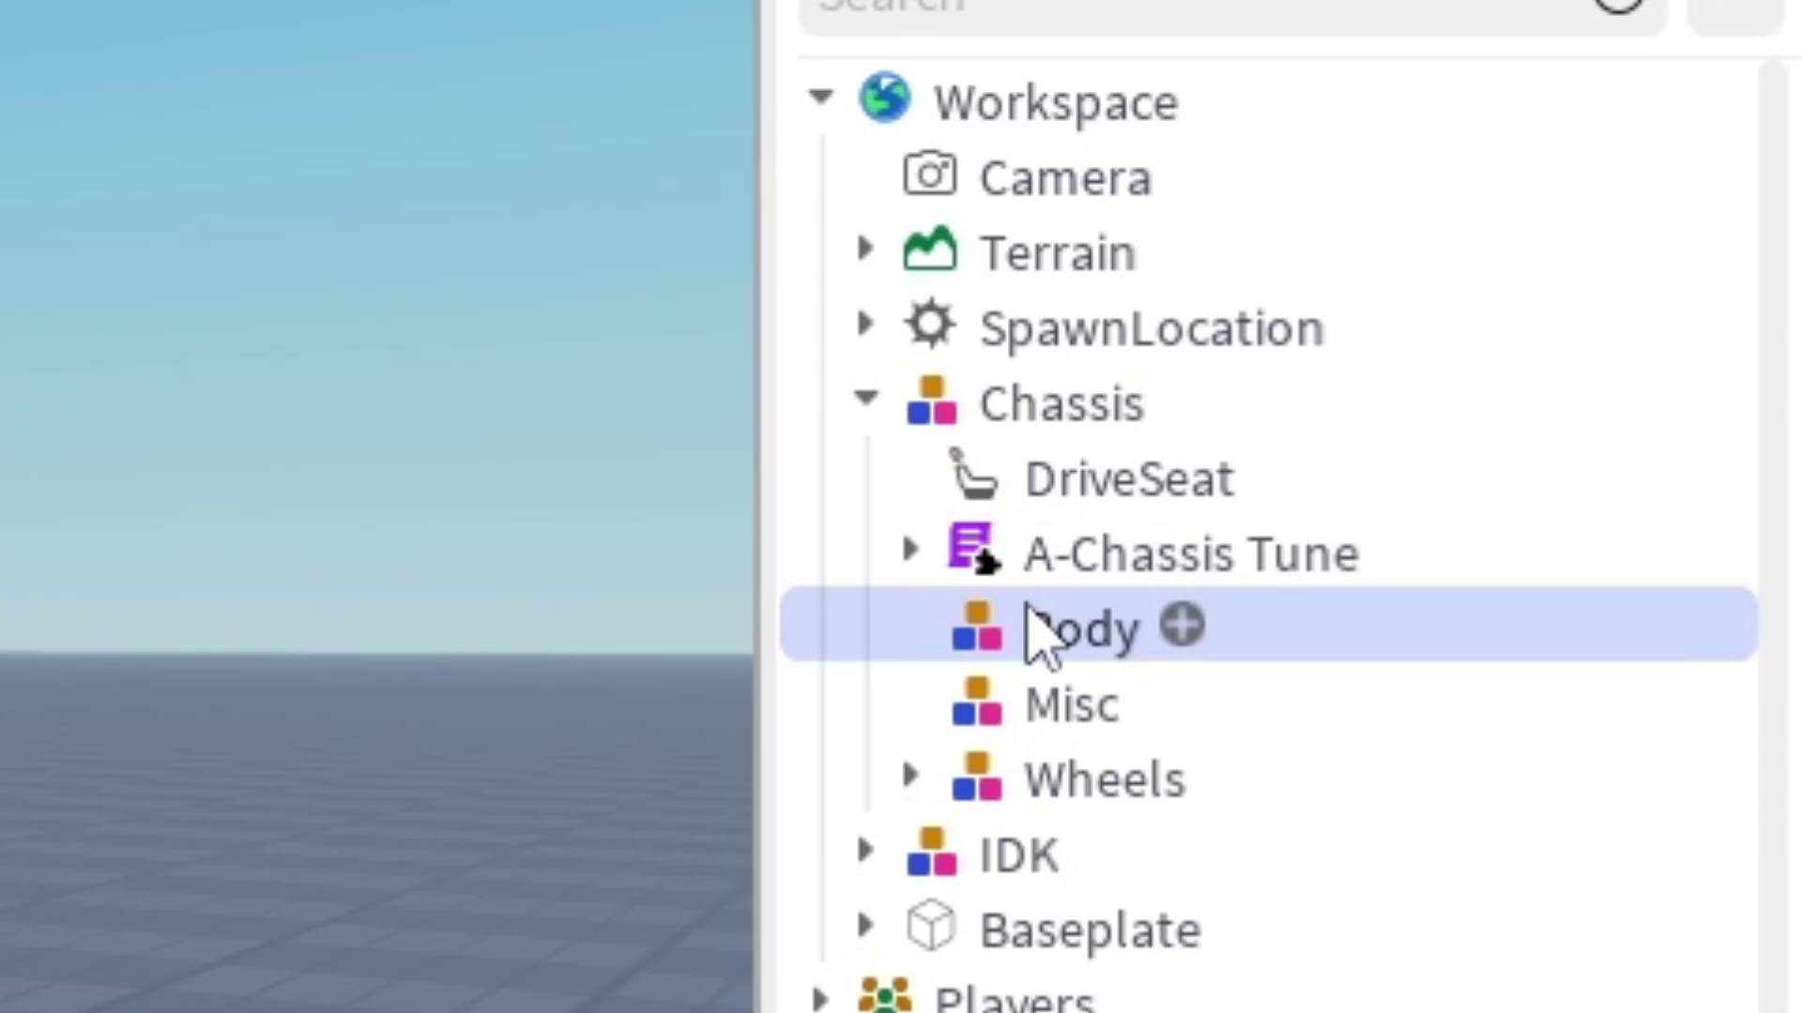
click(1039, 730)
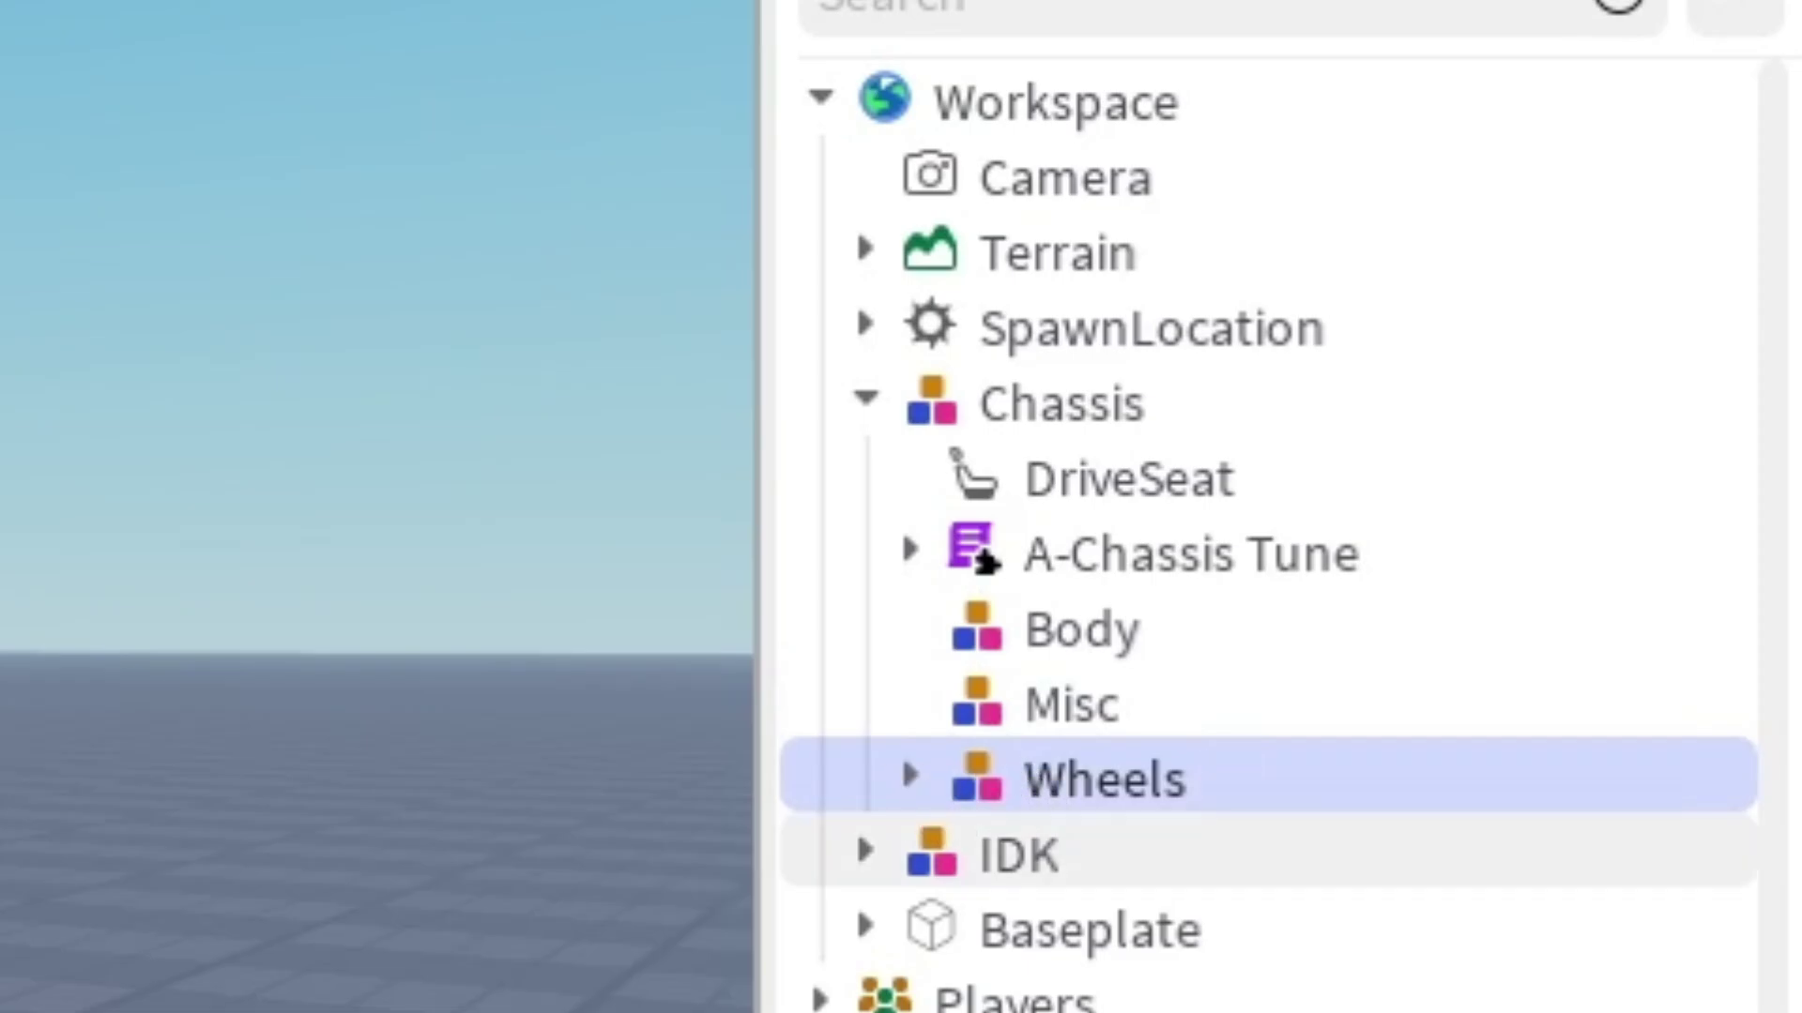
Expand the chassis Wheels group and go through its FL, FR and RR wheel parts.
click(909, 776)
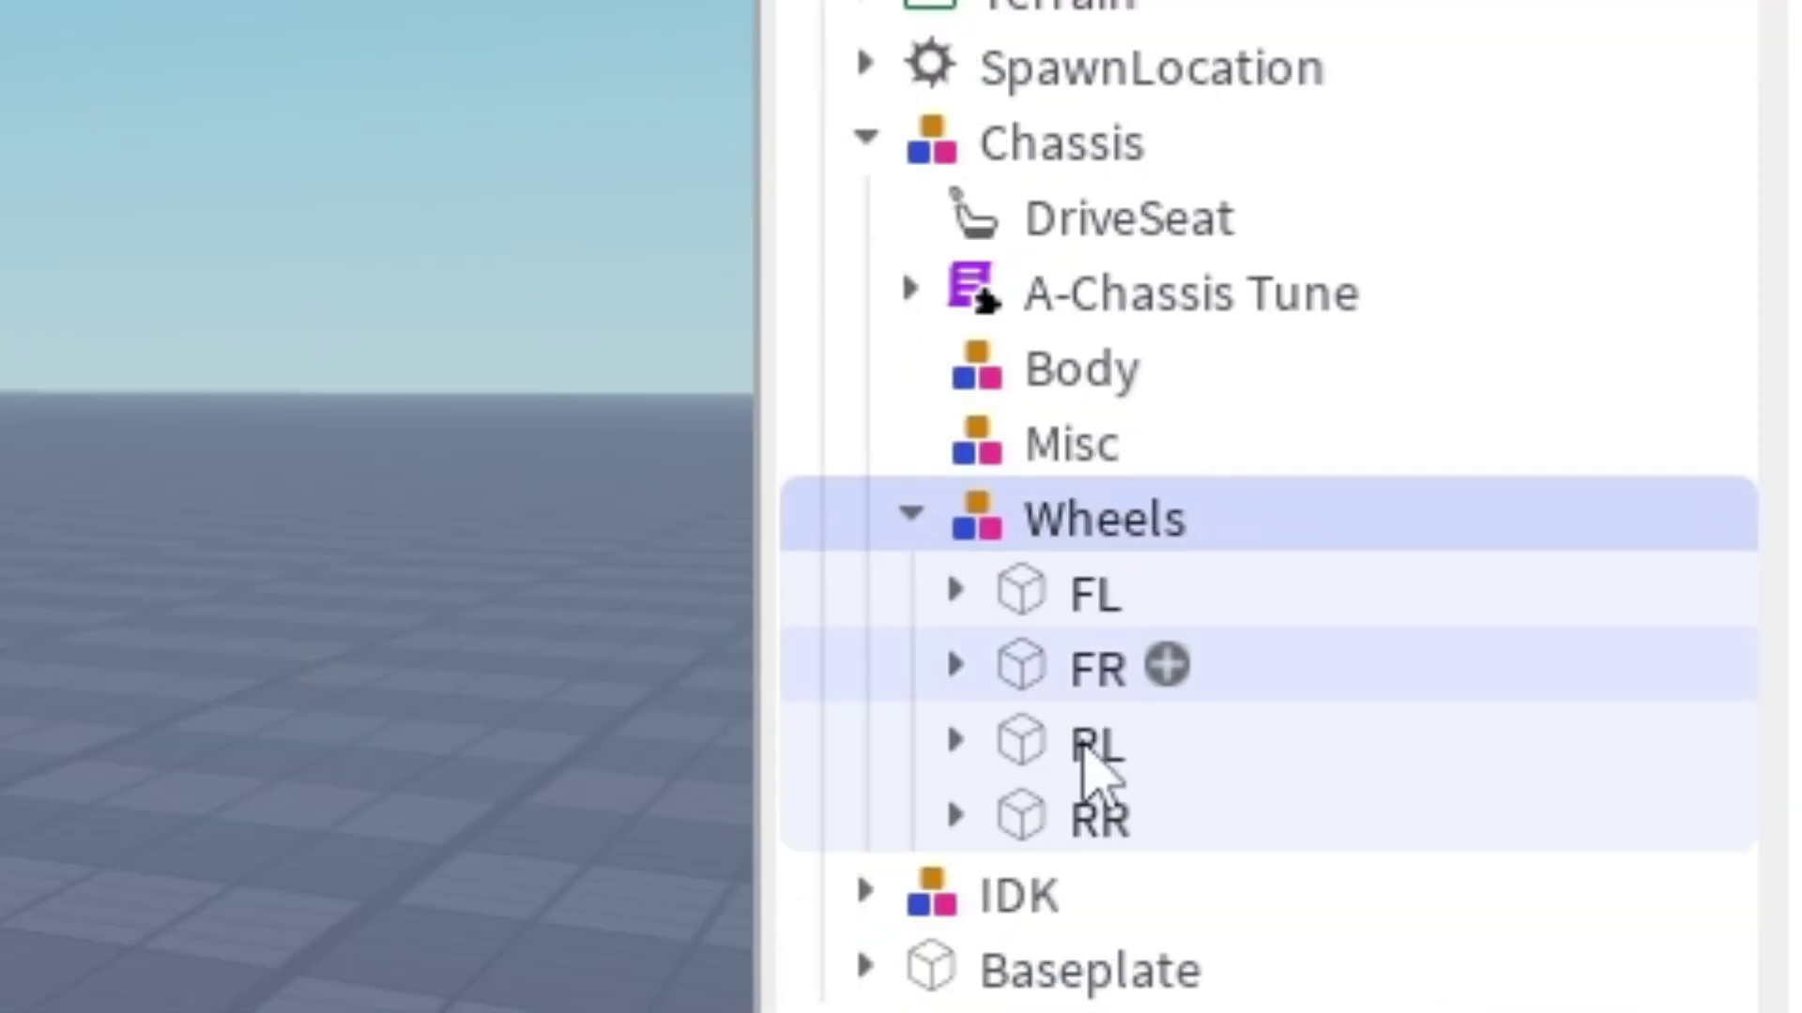
click(1074, 601)
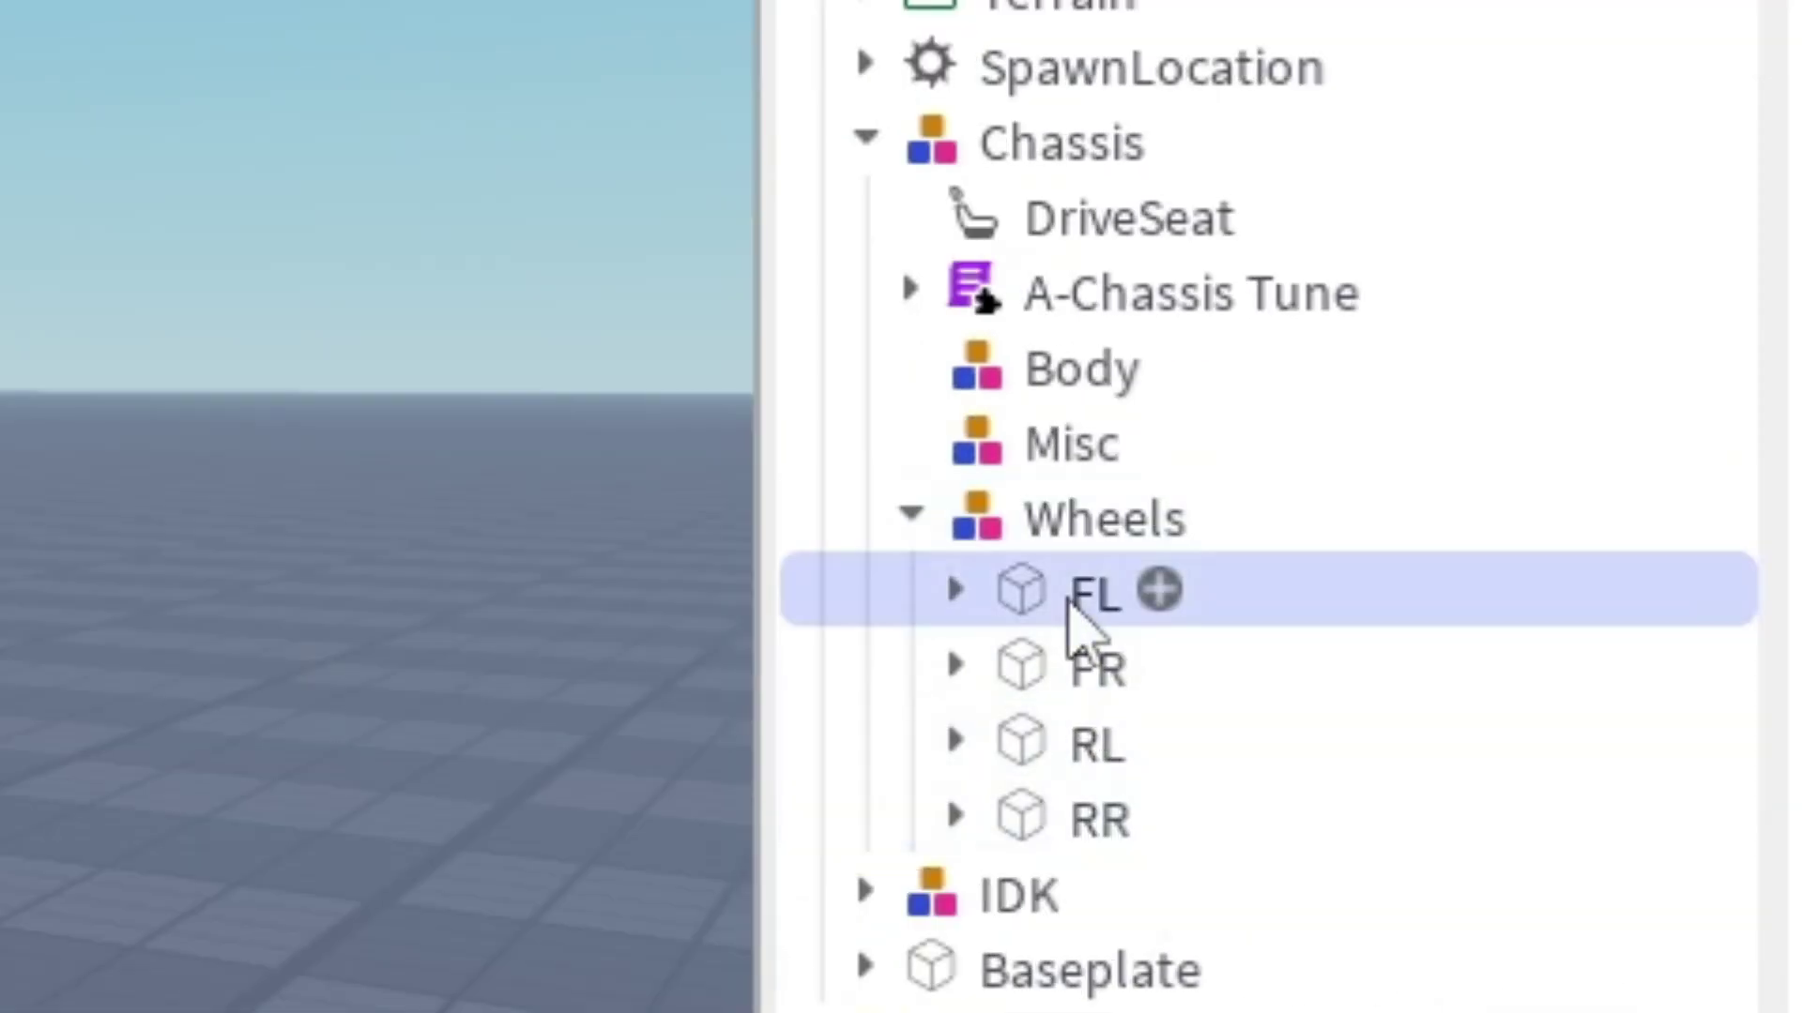
click(1065, 690)
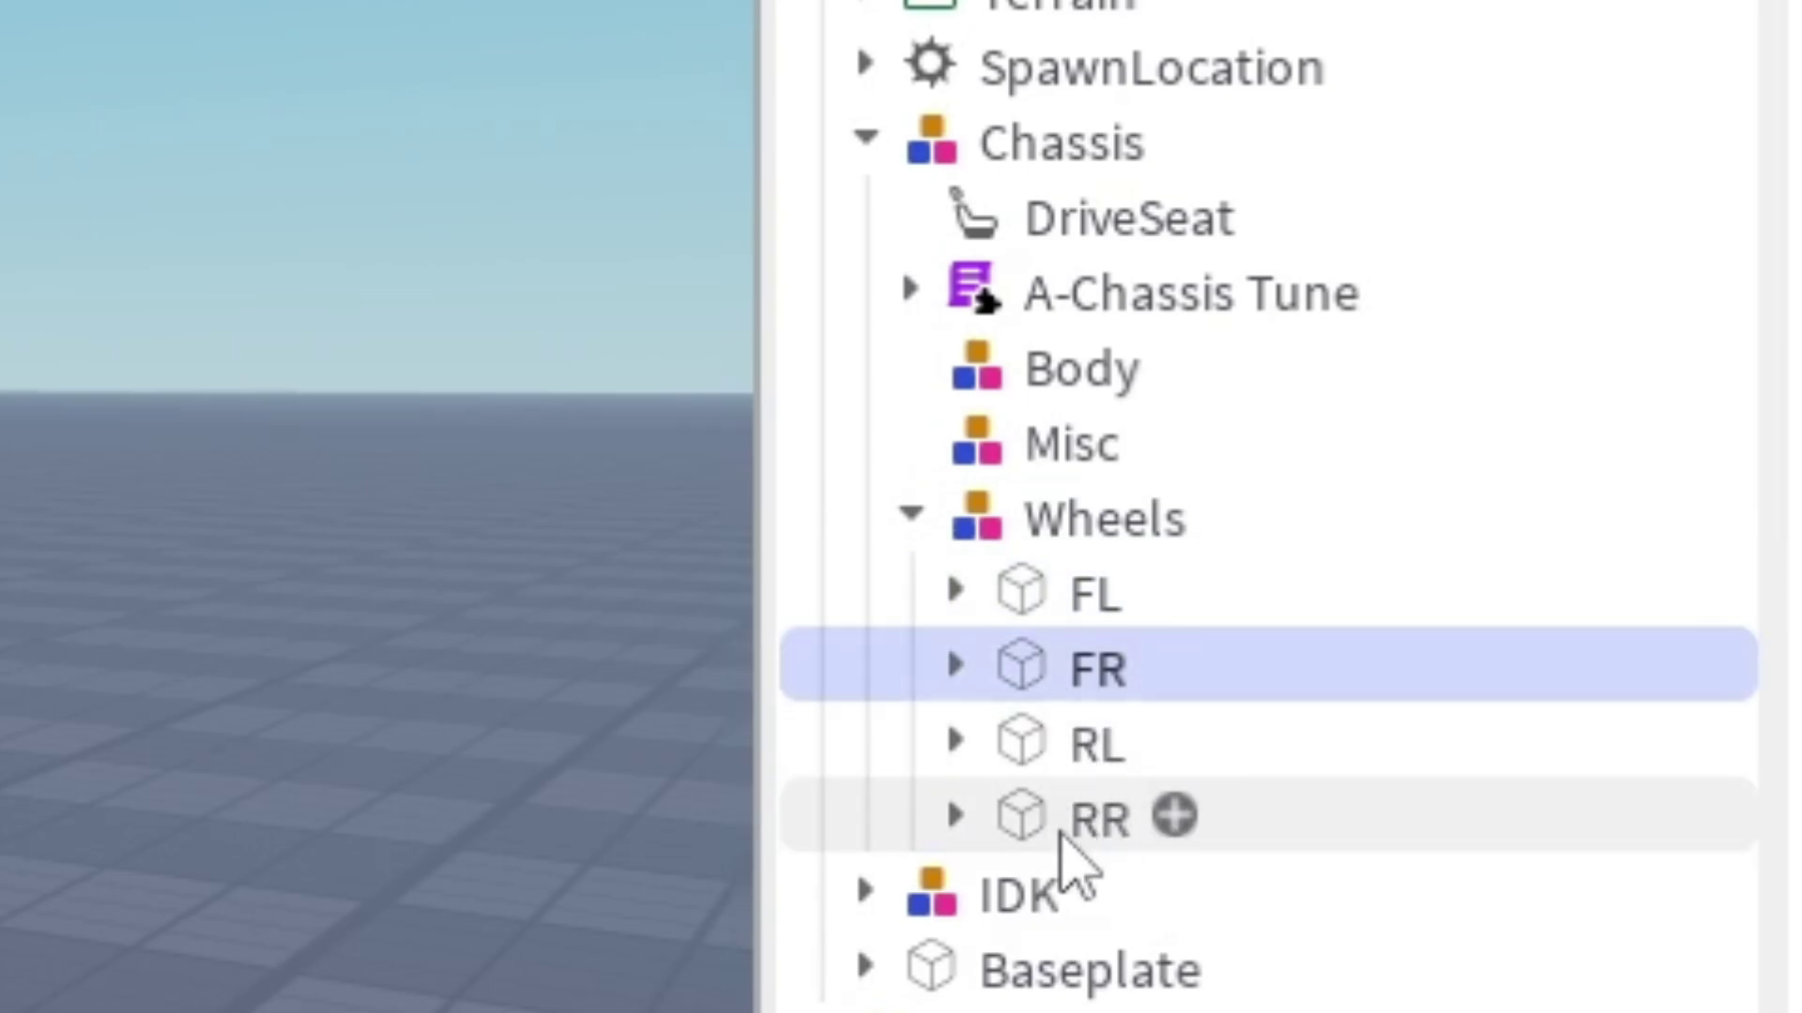
click(1064, 824)
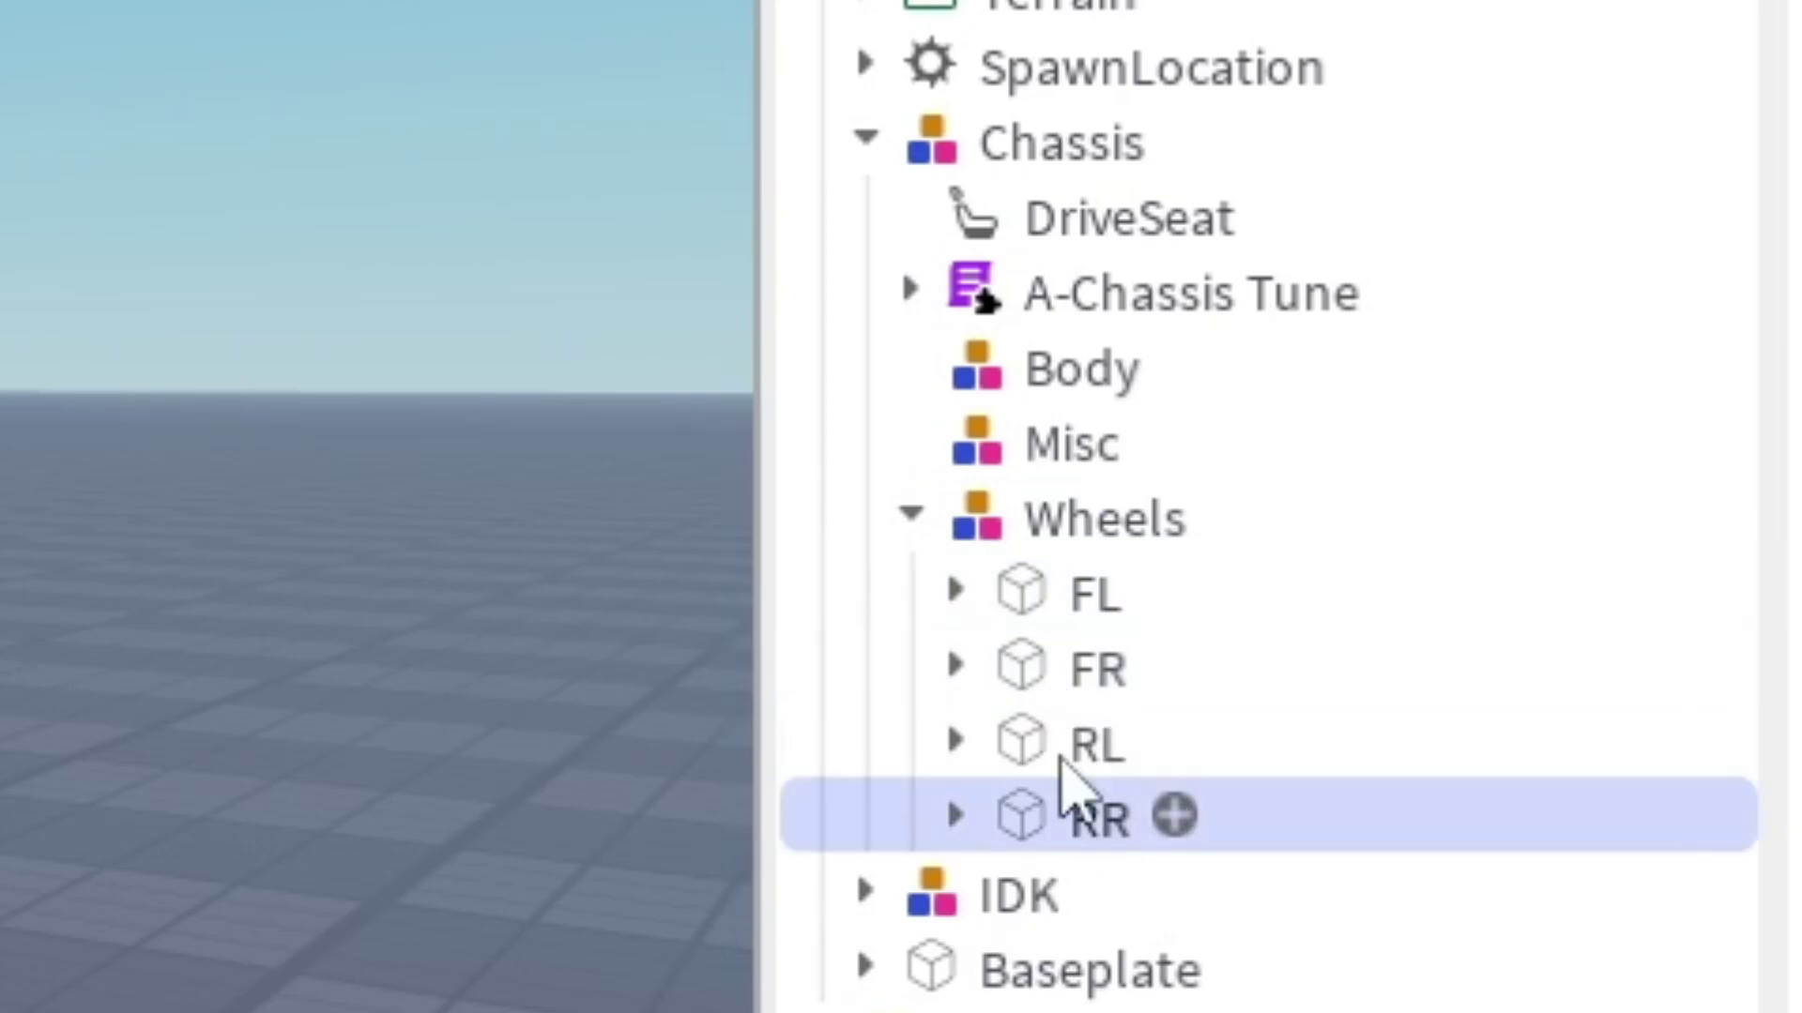
Select the FL, FR and RL wheels one by one and check which corner of the car each belongs to.
click(1059, 596)
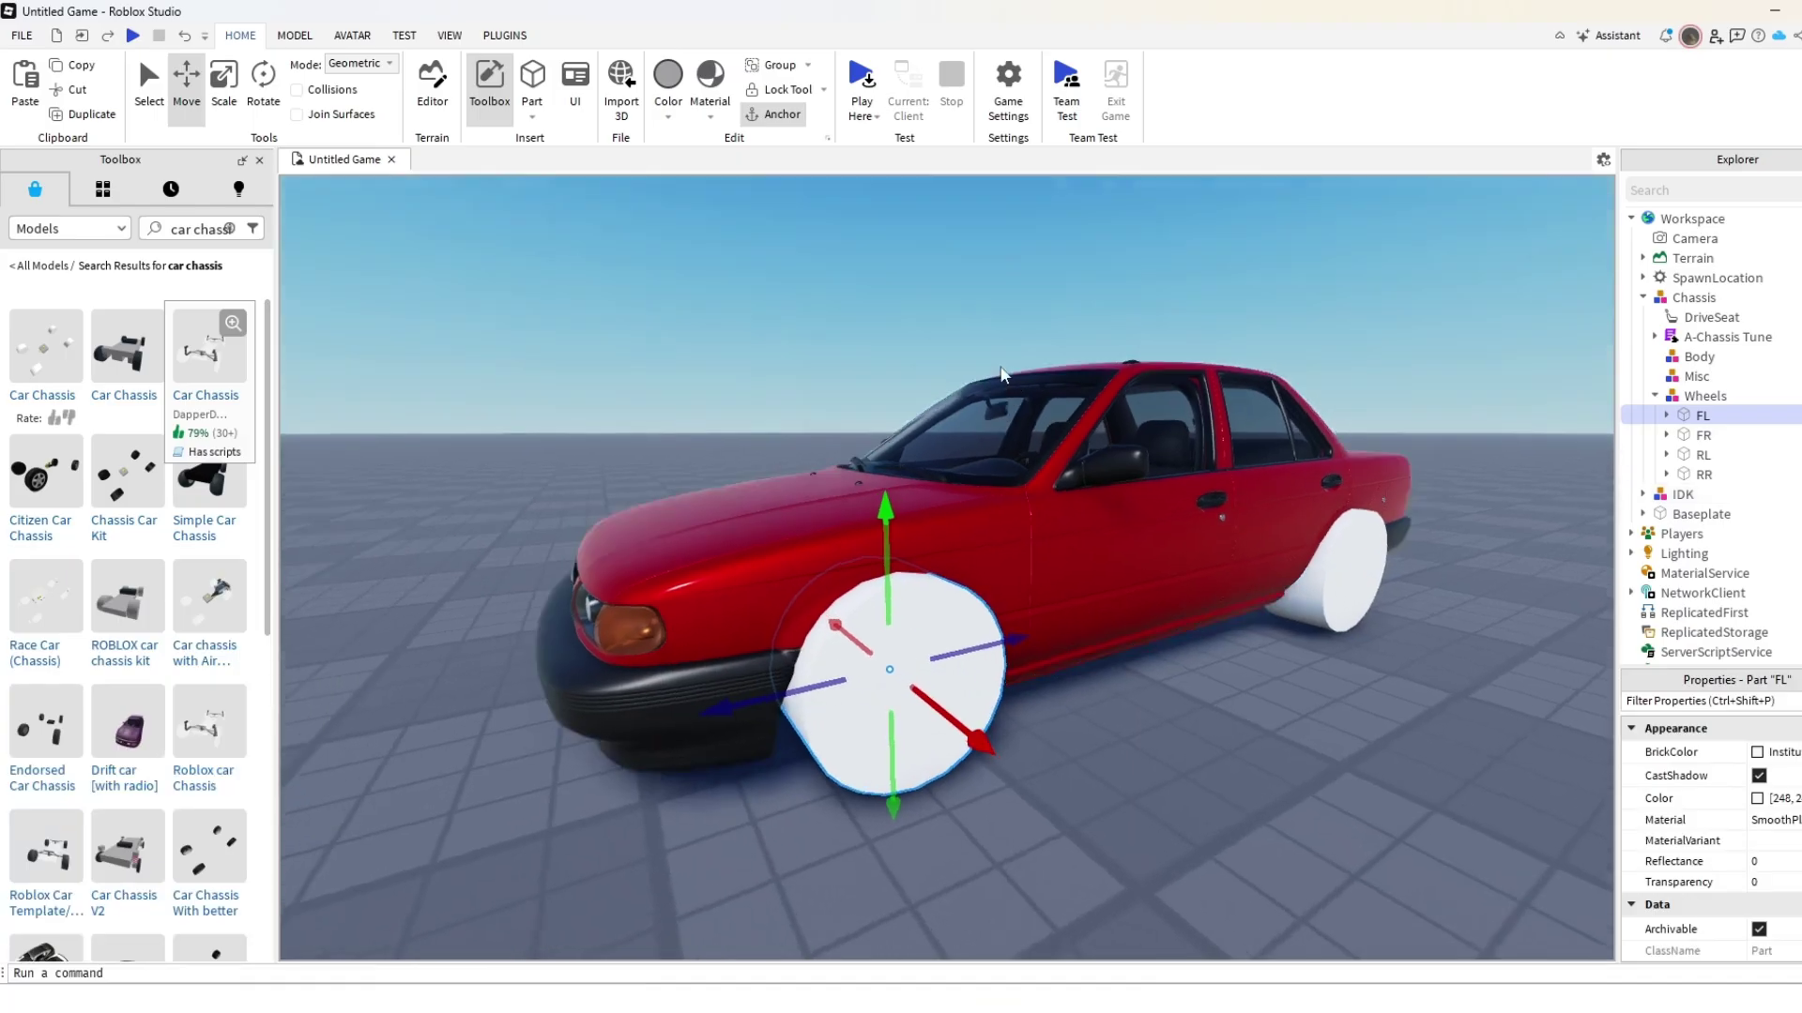
right_drag(1000, 368, 1001, 368)
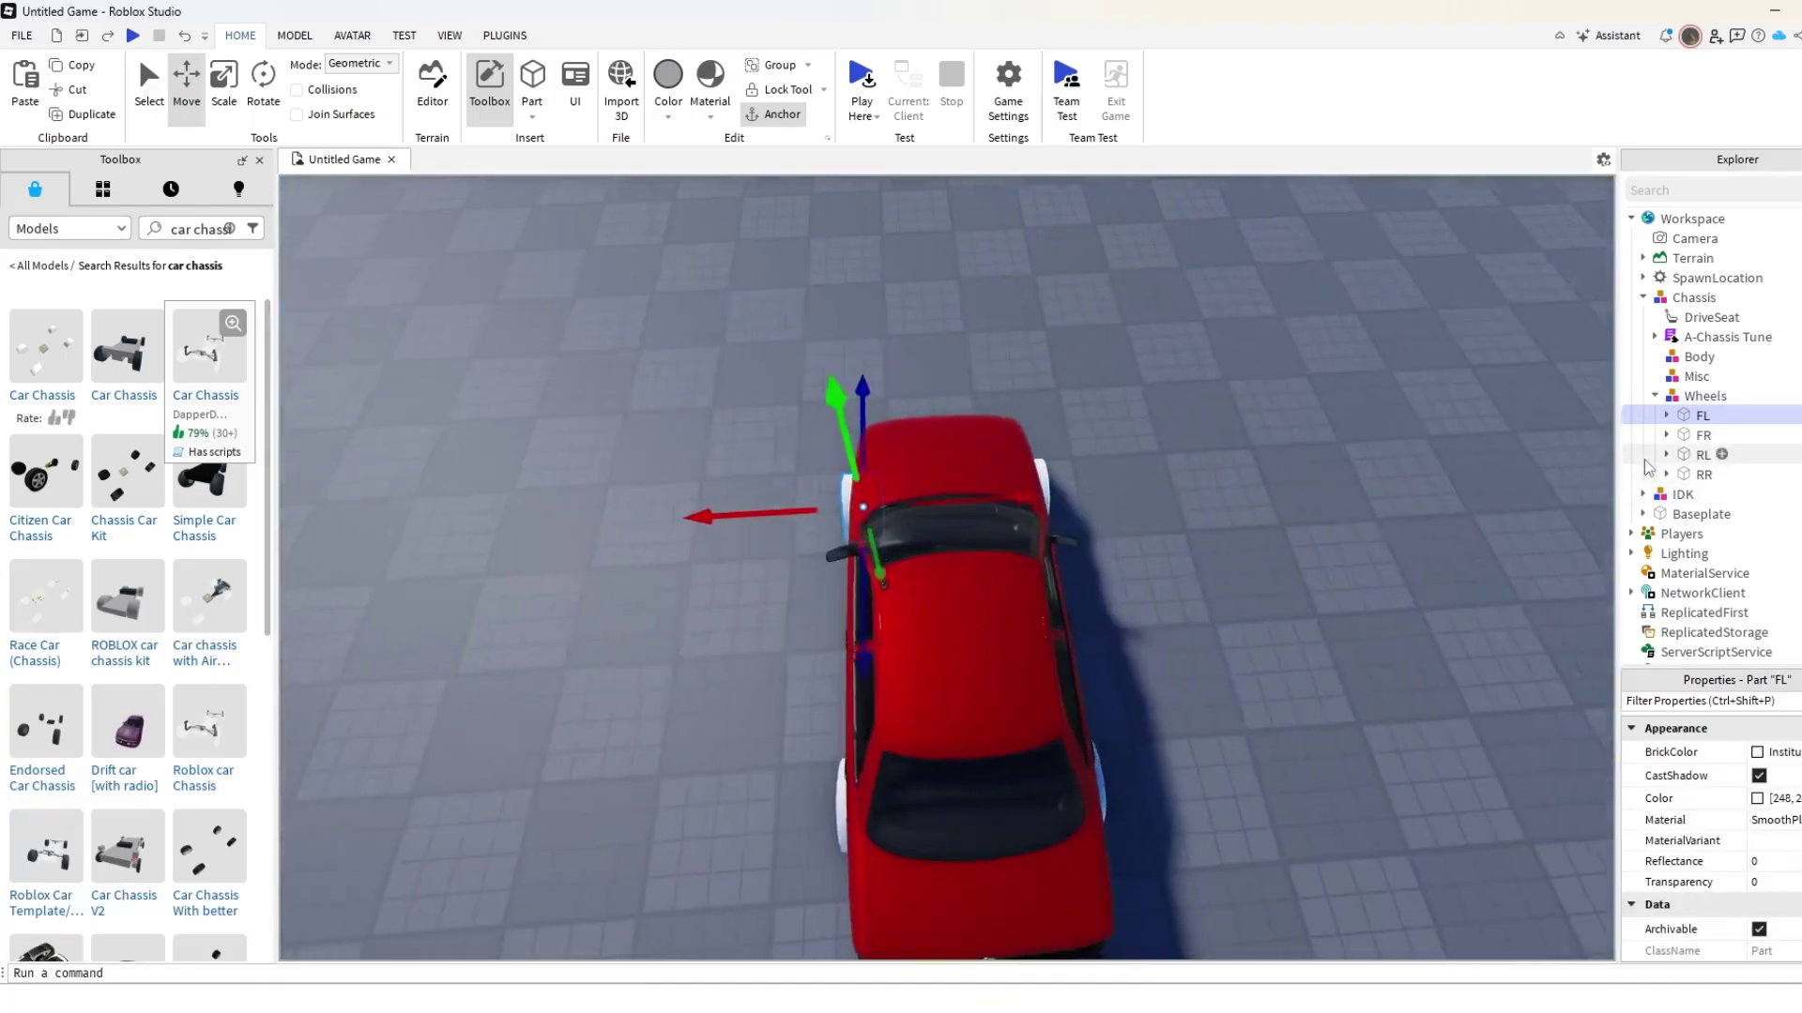
key(d)
click(1703, 436)
right_drag(1178, 317, 1179, 317)
right_drag(1266, 378, 1275, 437)
key(s)
click(1720, 456)
key(a)
key(s)
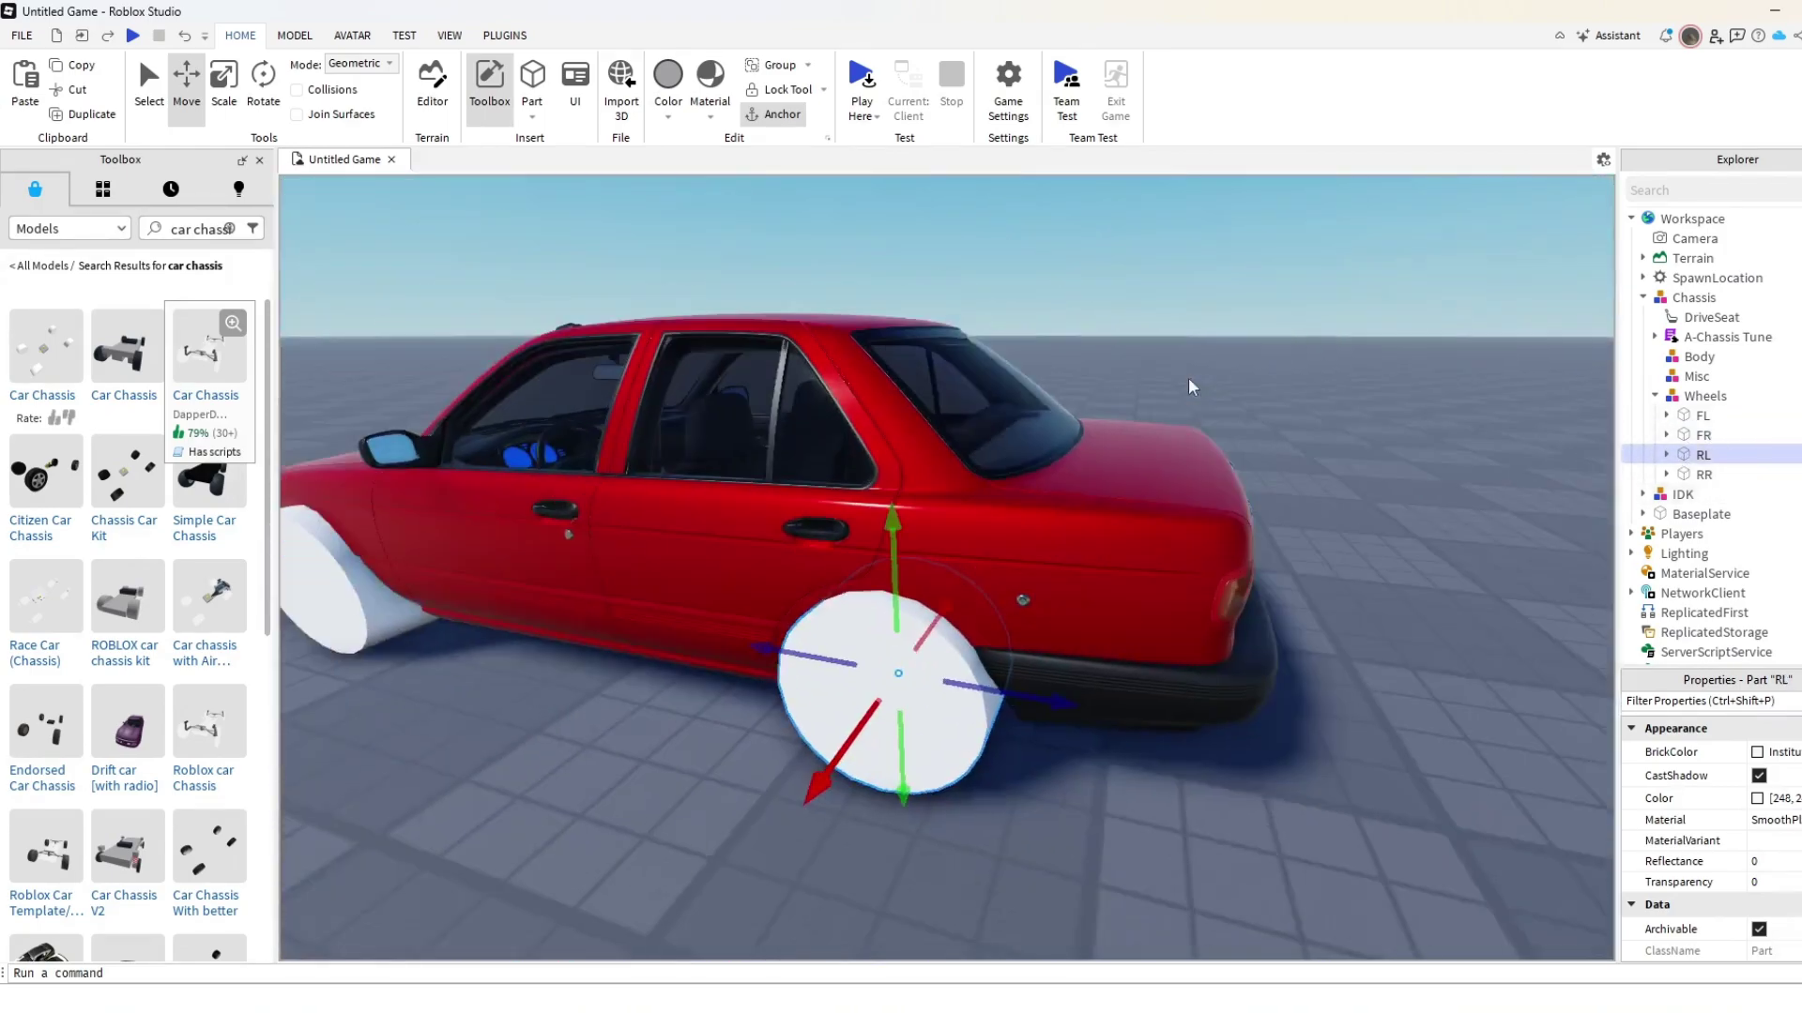
key(a)
right_drag(1188, 377, 1153, 342)
key(w)
key(s)
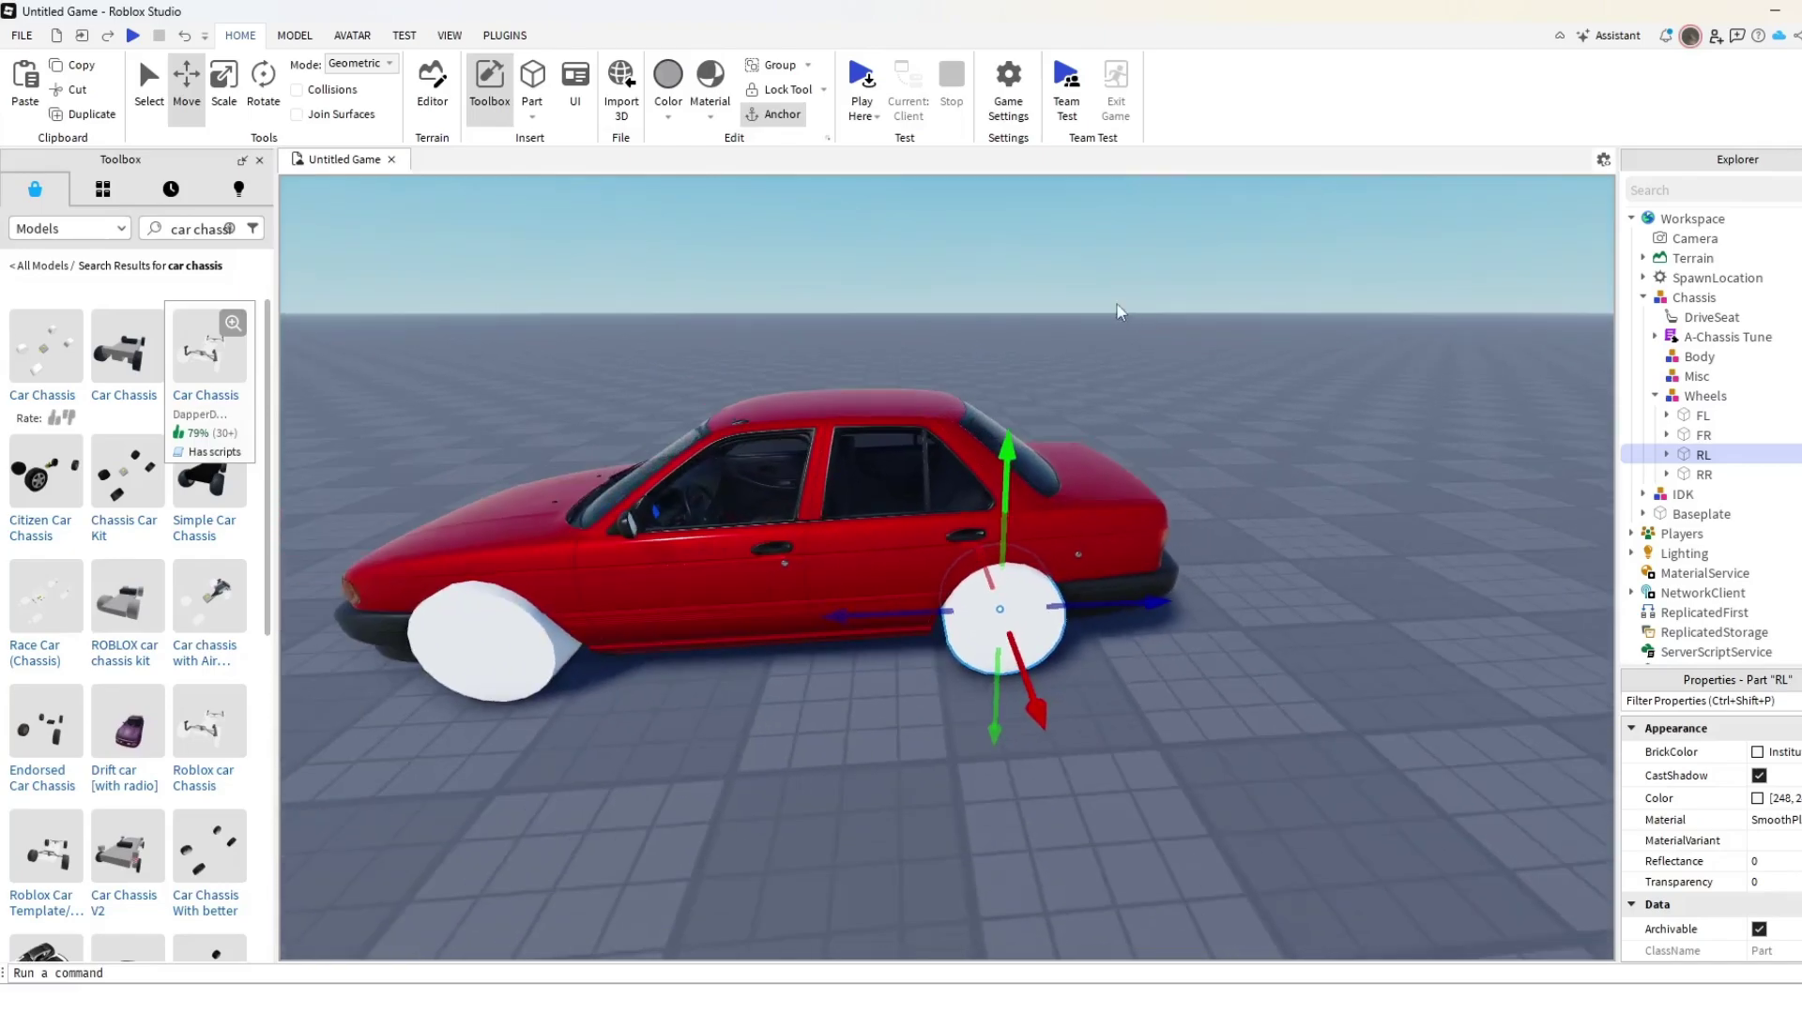
click(1026, 252)
key(a)
right_drag(1027, 252, 1027, 252)
key(s)
click(933, 625)
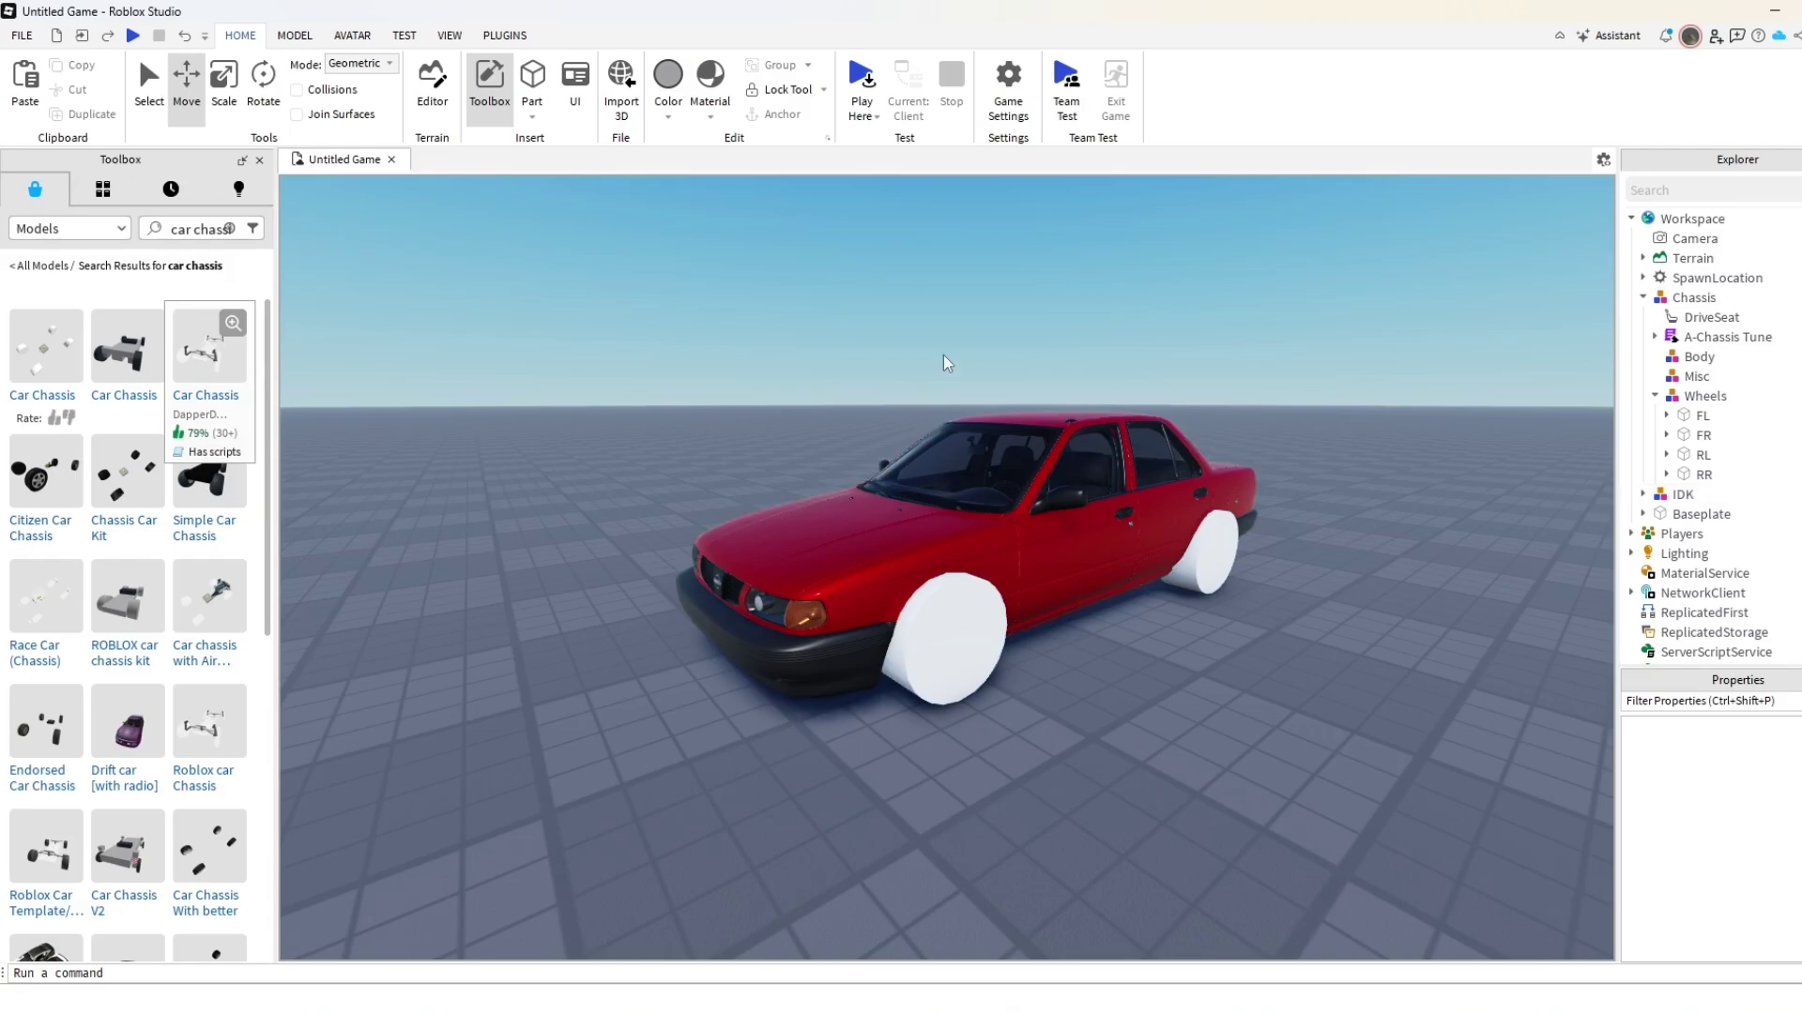
Select the IDK car body, collapse the Chassis hierarchy, and look through the parts inside IDK.
click(1029, 449)
right_drag(1315, 402, 1315, 402)
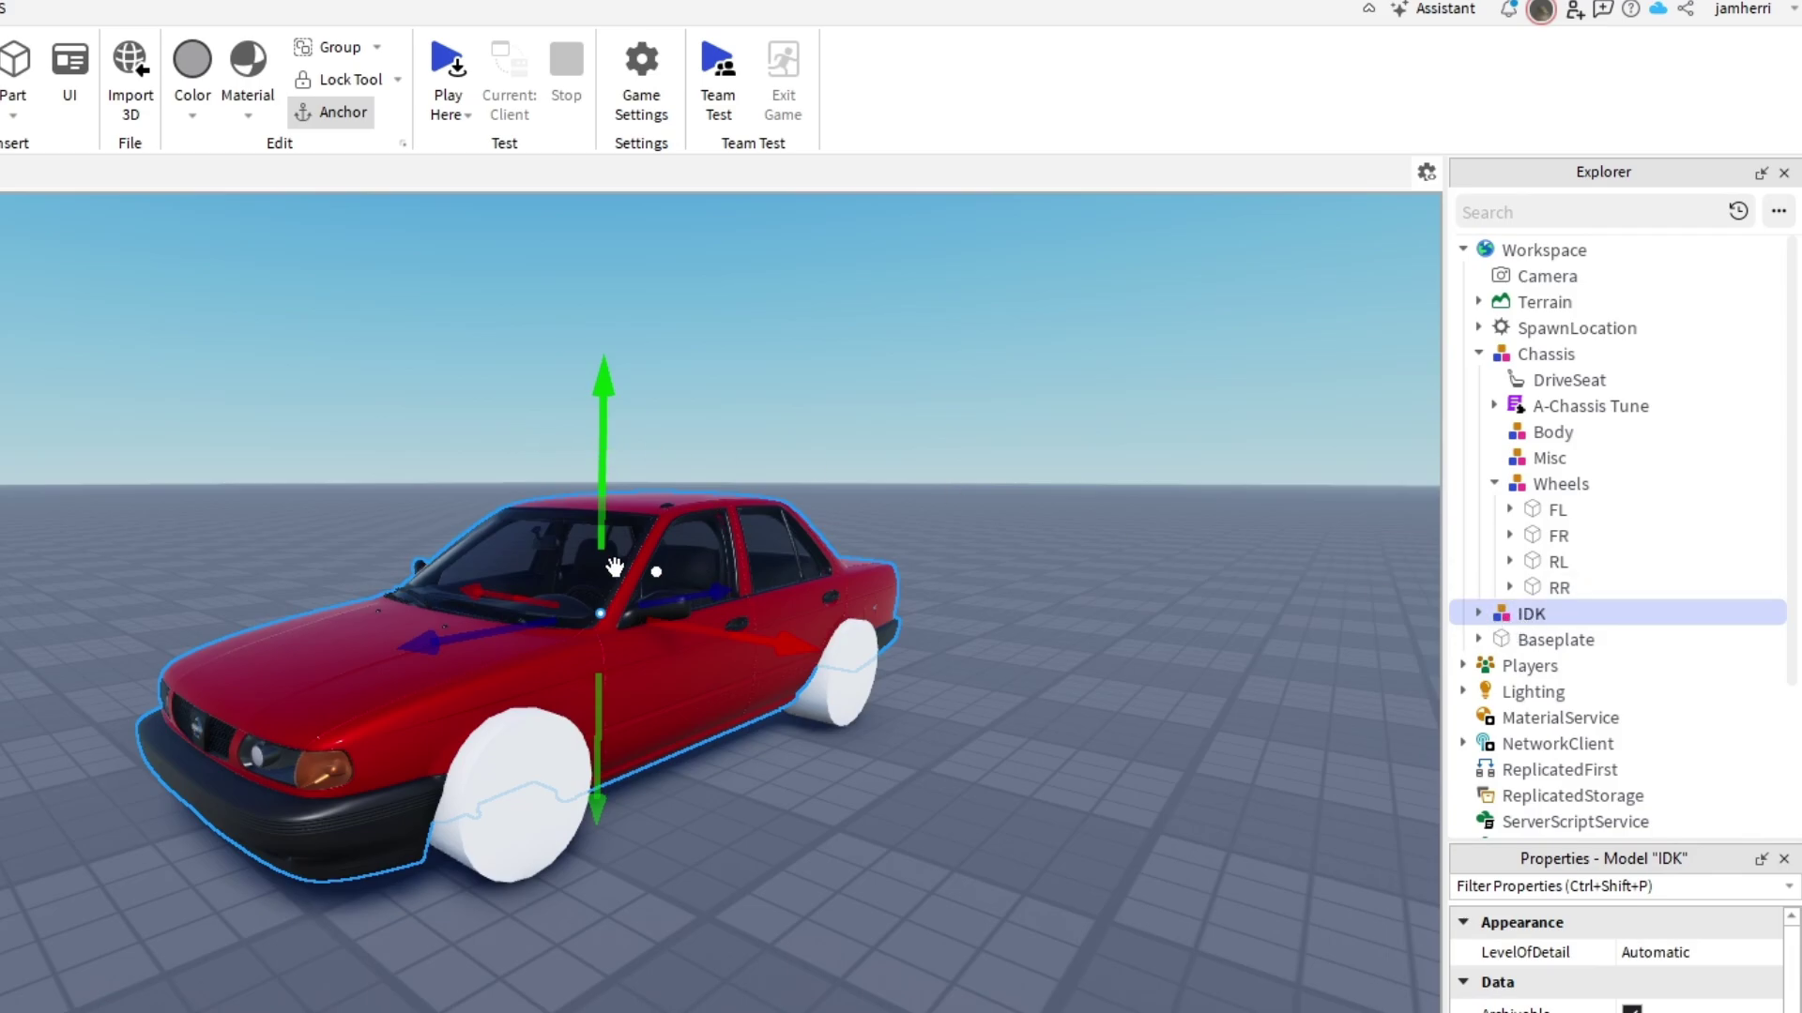
click(1478, 354)
click(1479, 380)
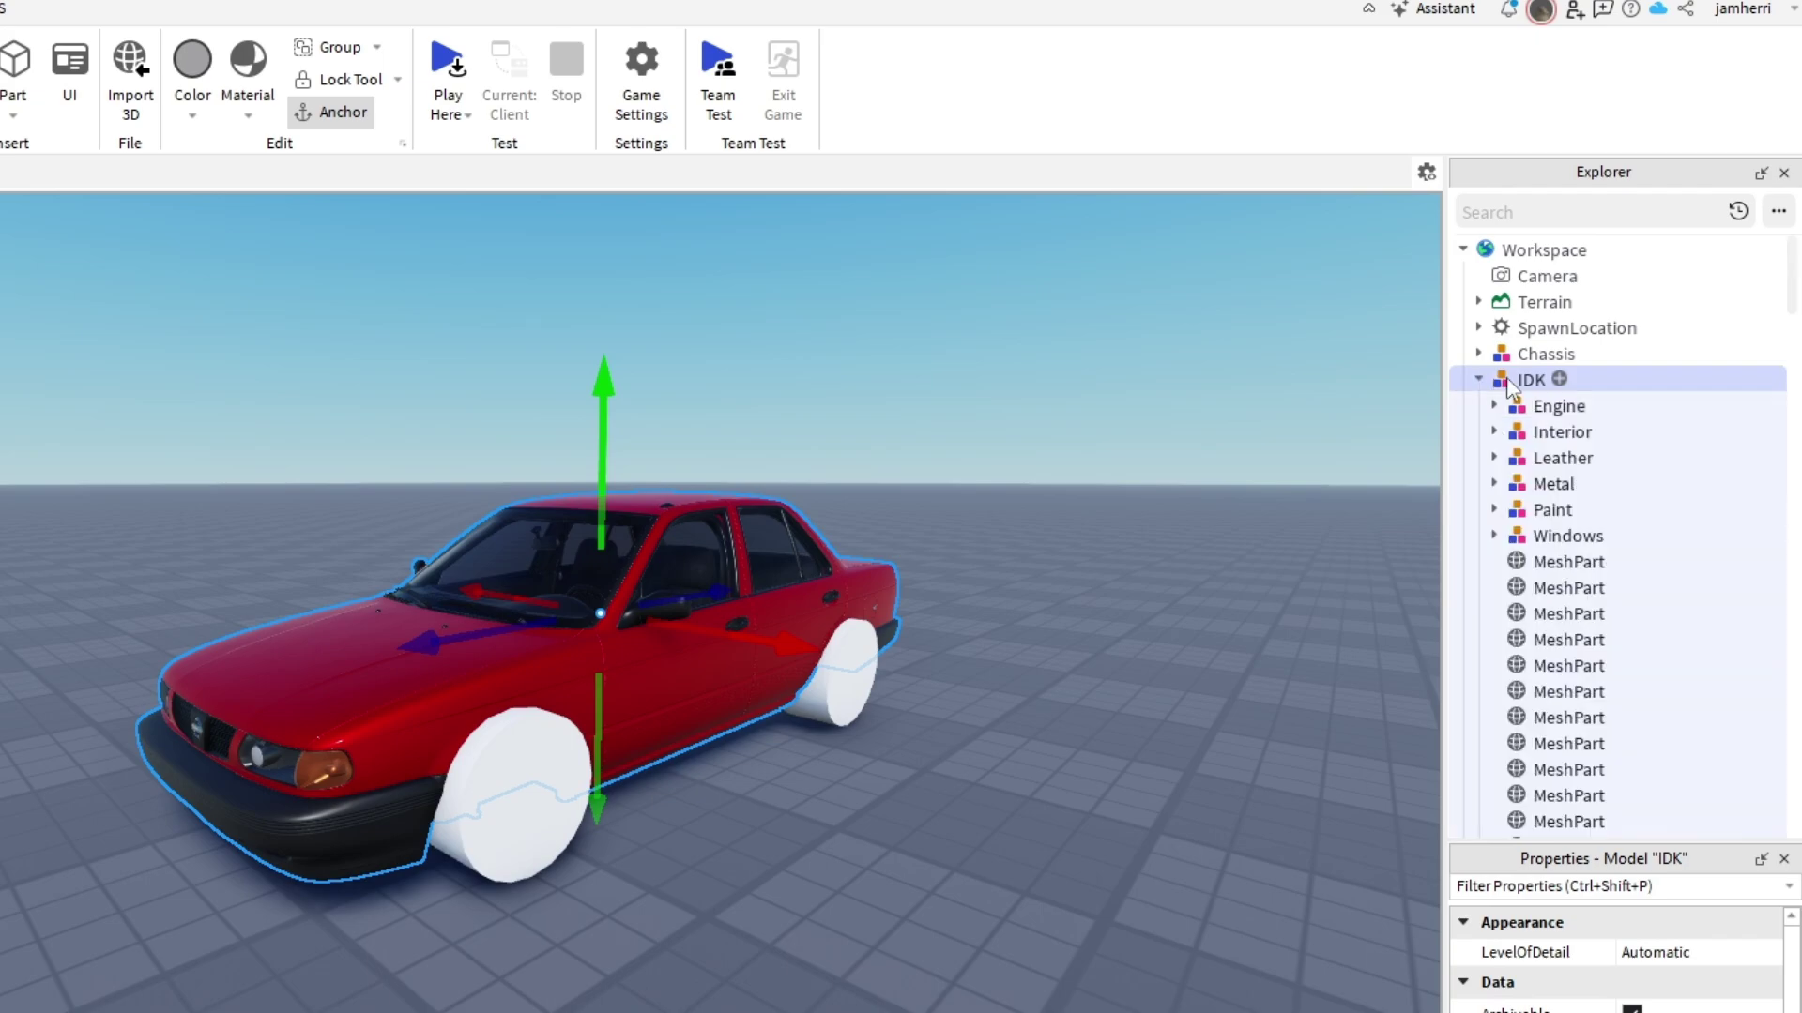
click(1479, 380)
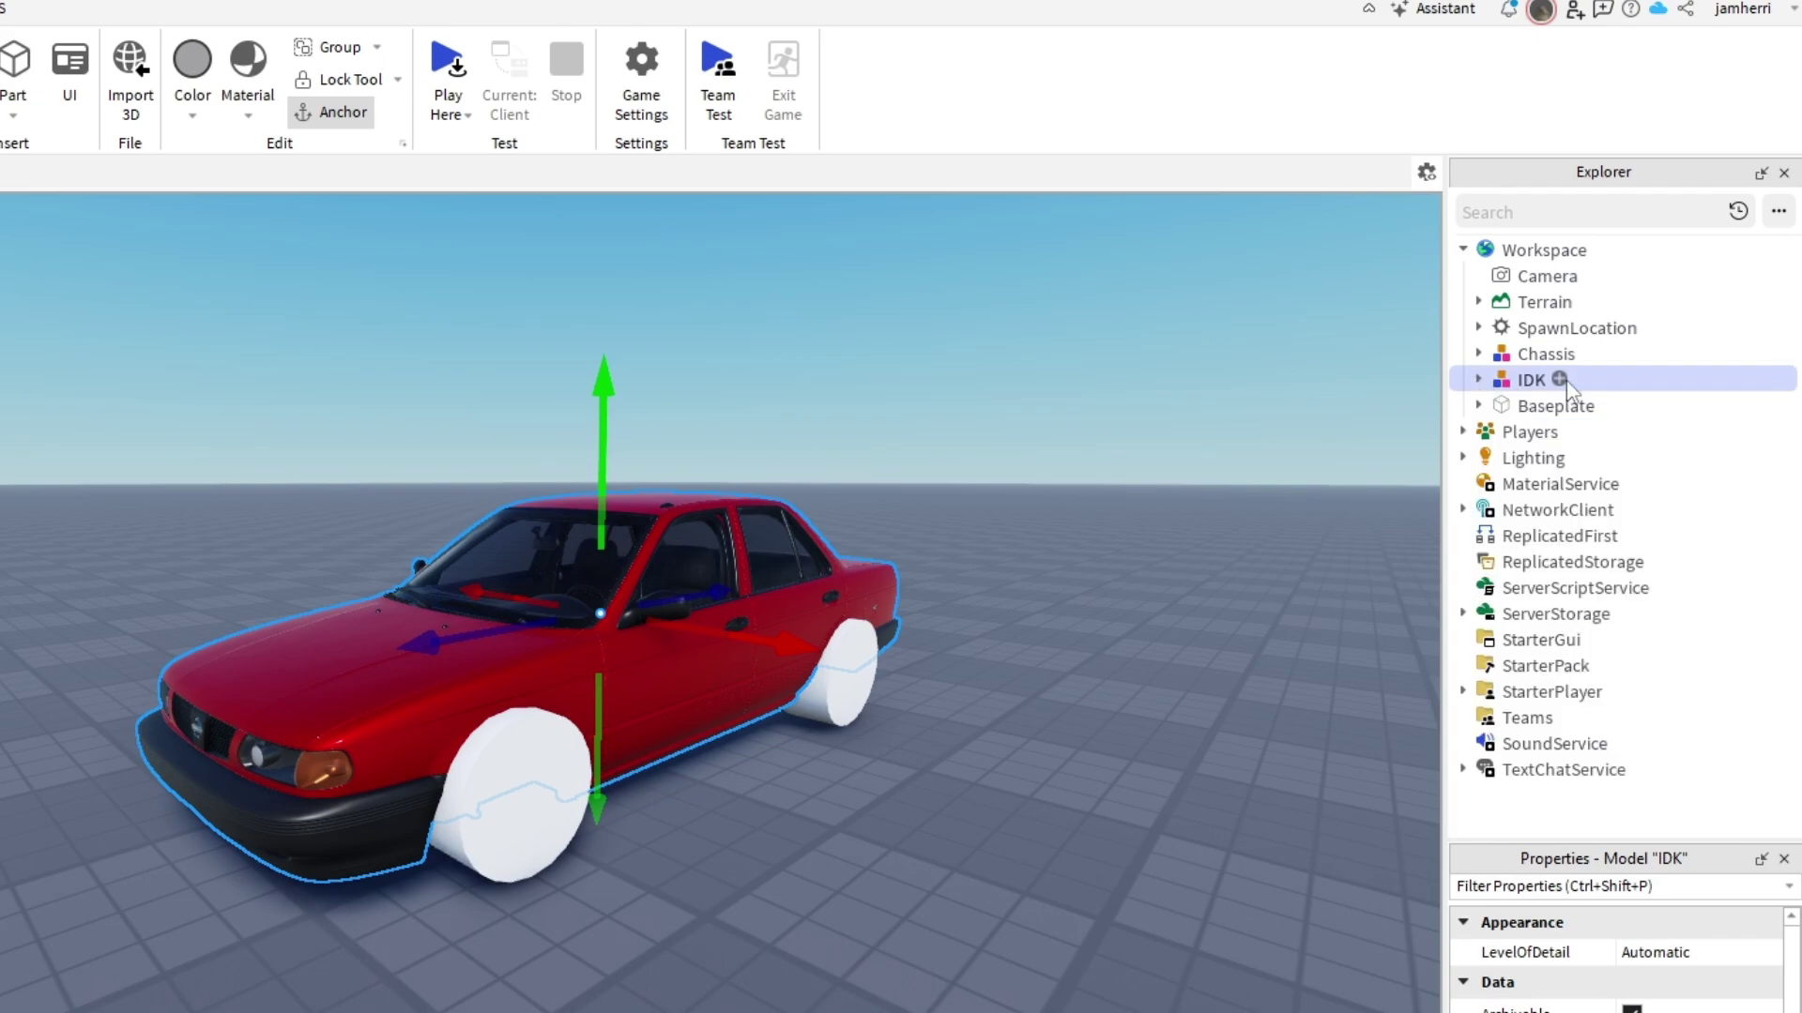
click(854, 357)
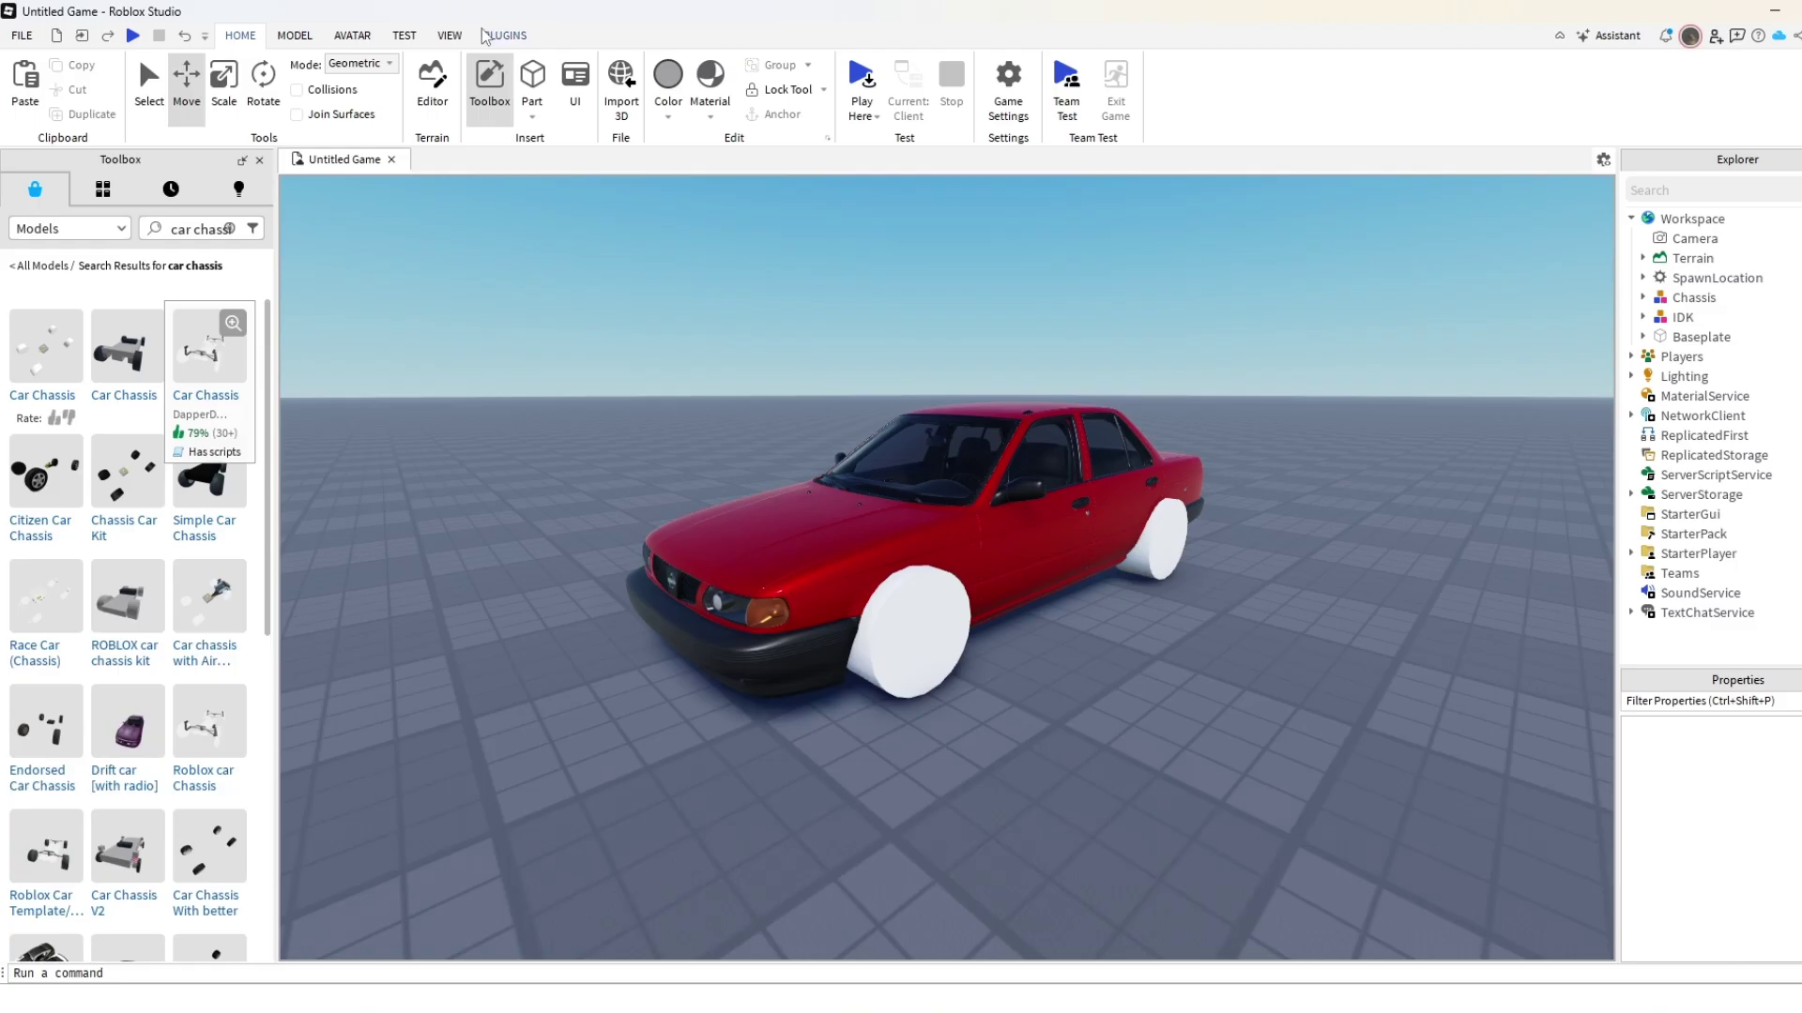
Hide the Explorer and Properties windows and show both again.
click(449, 38)
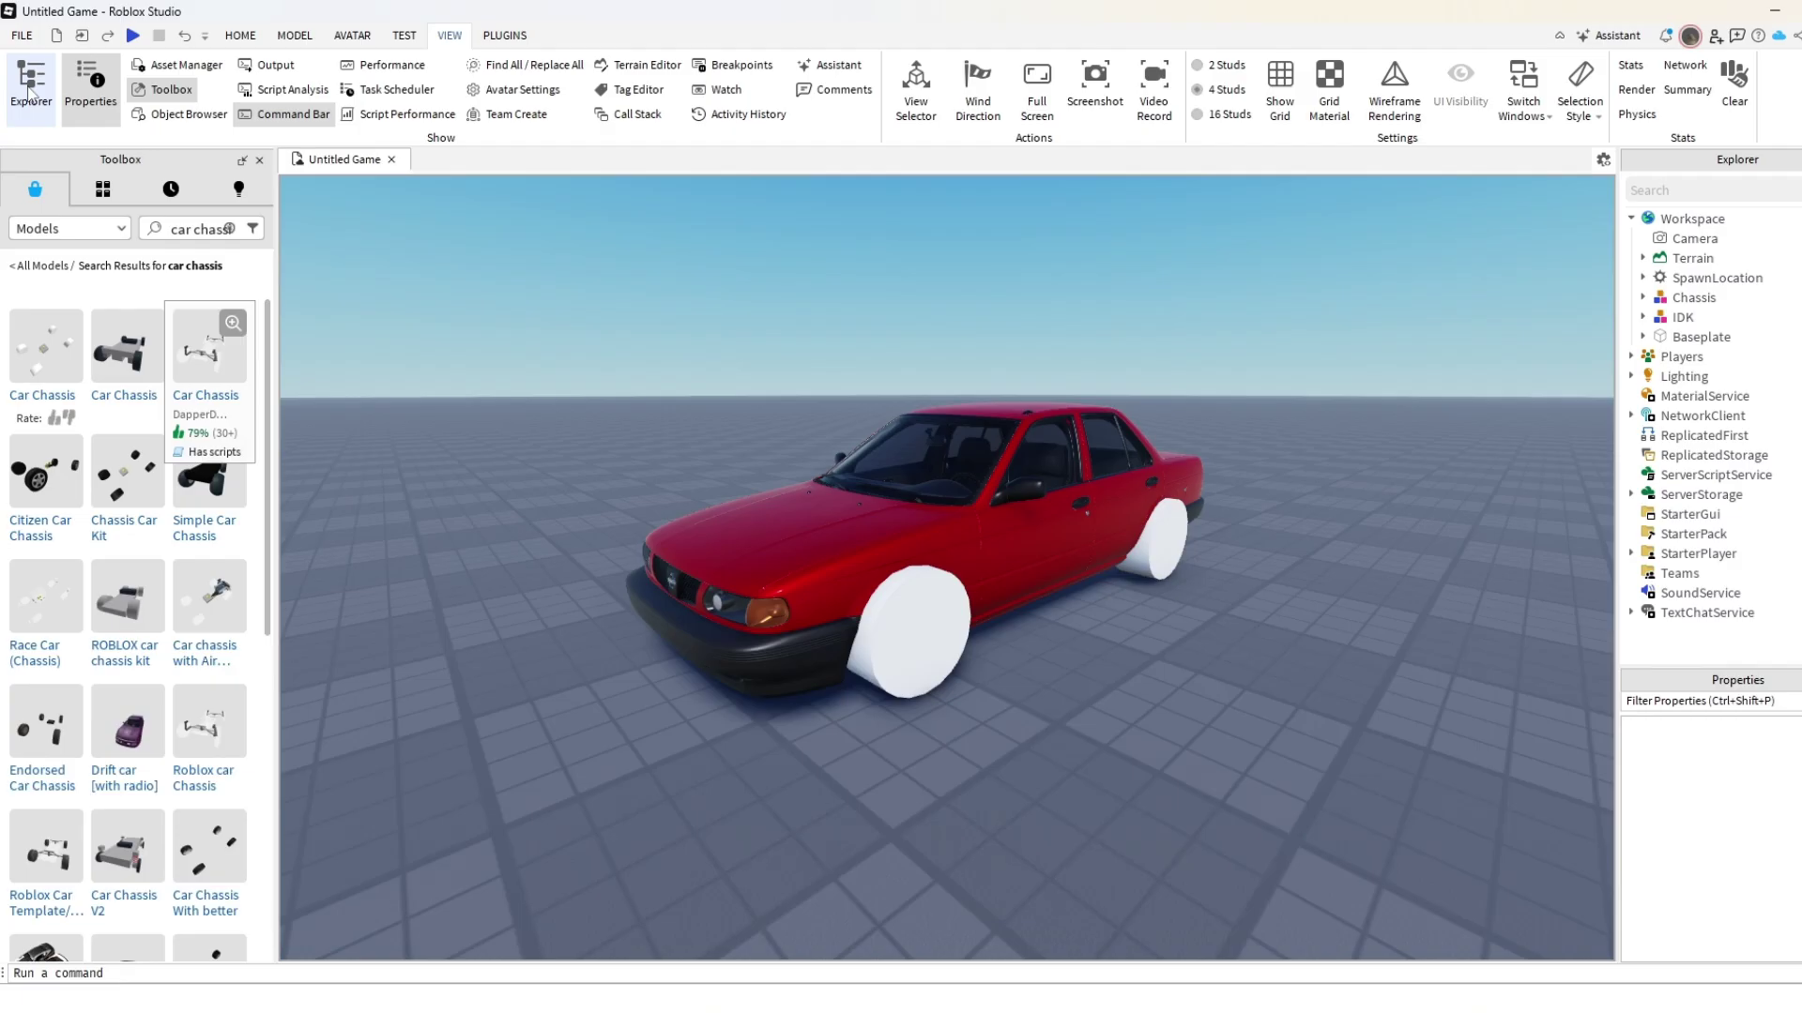
click(40, 108)
click(110, 138)
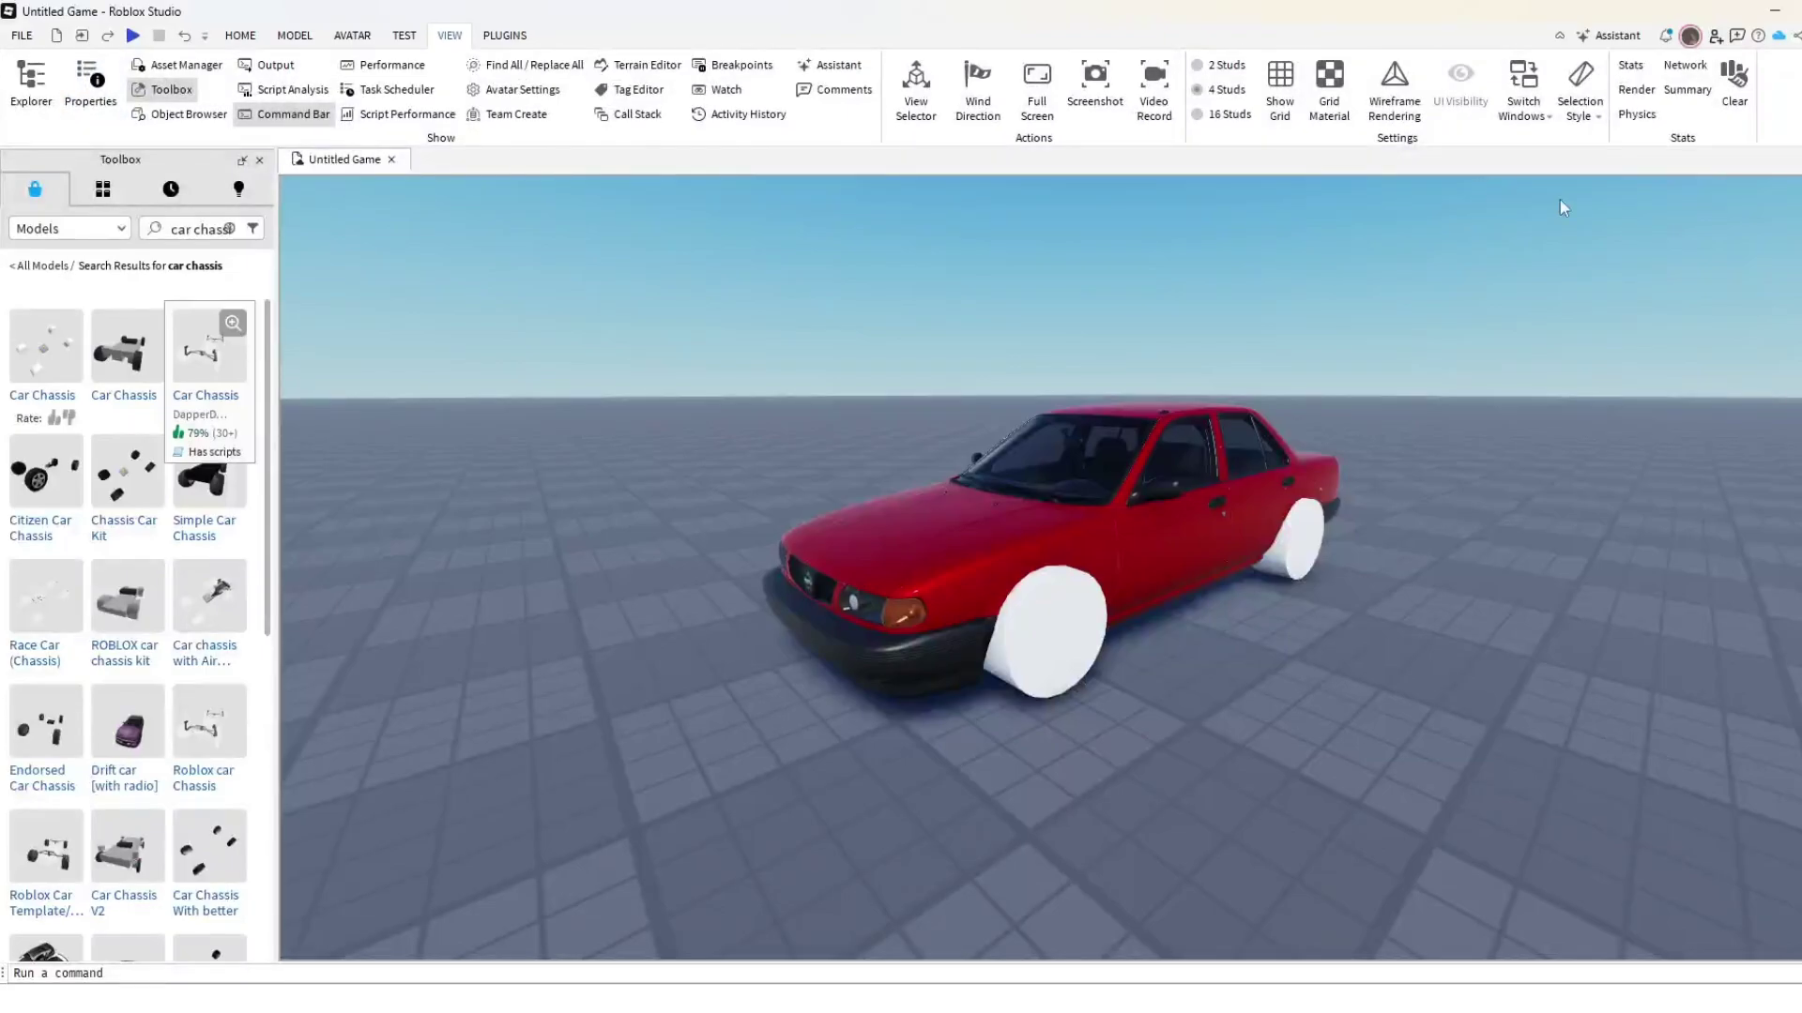
click(31, 80)
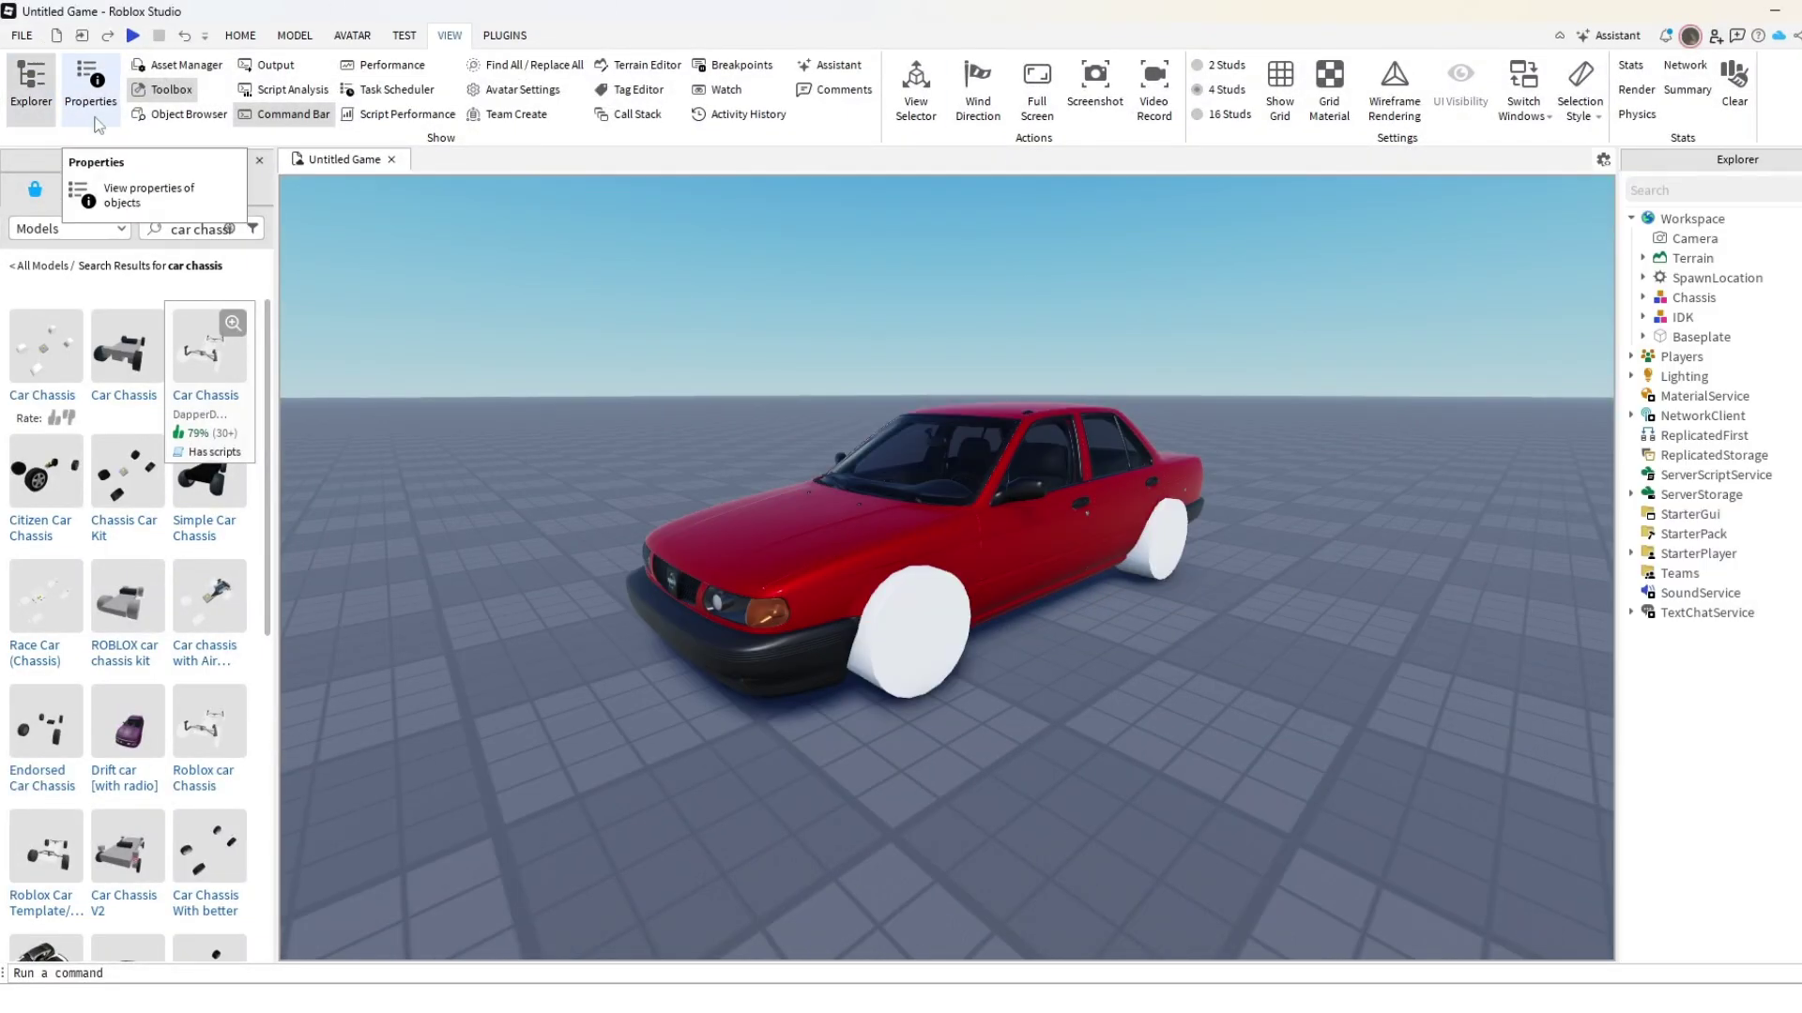
click(73, 86)
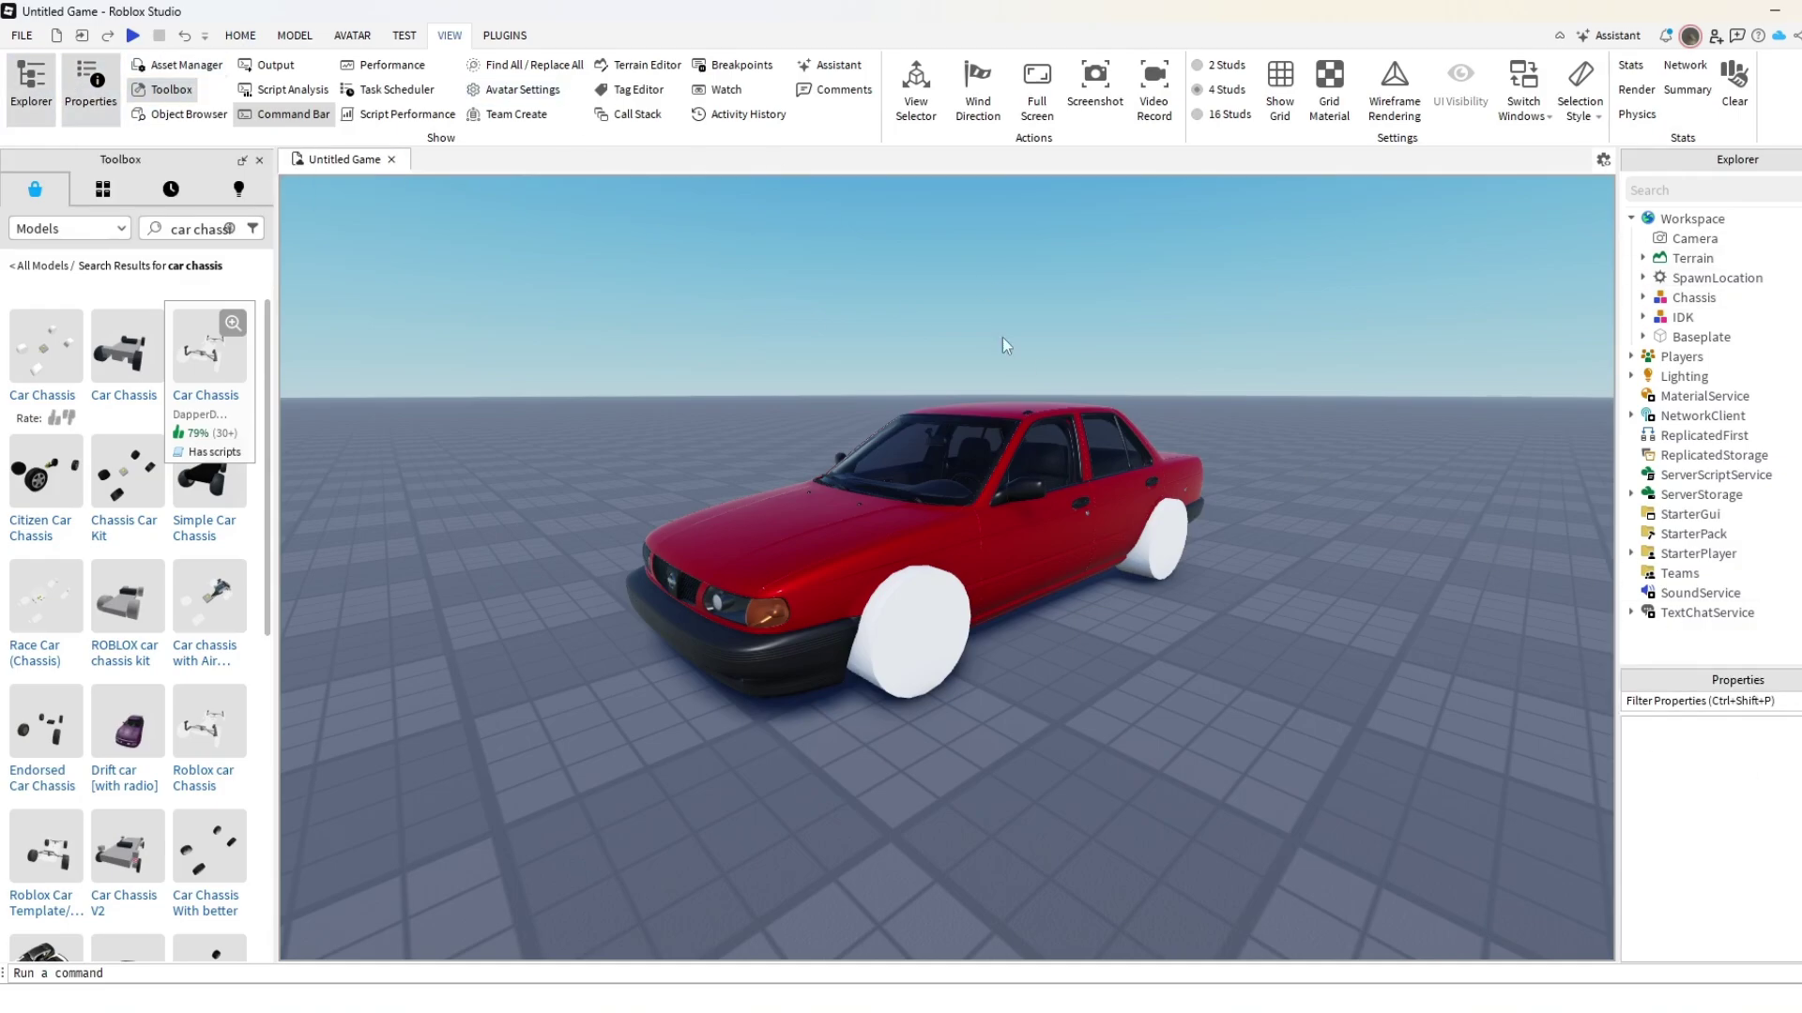
click(240, 35)
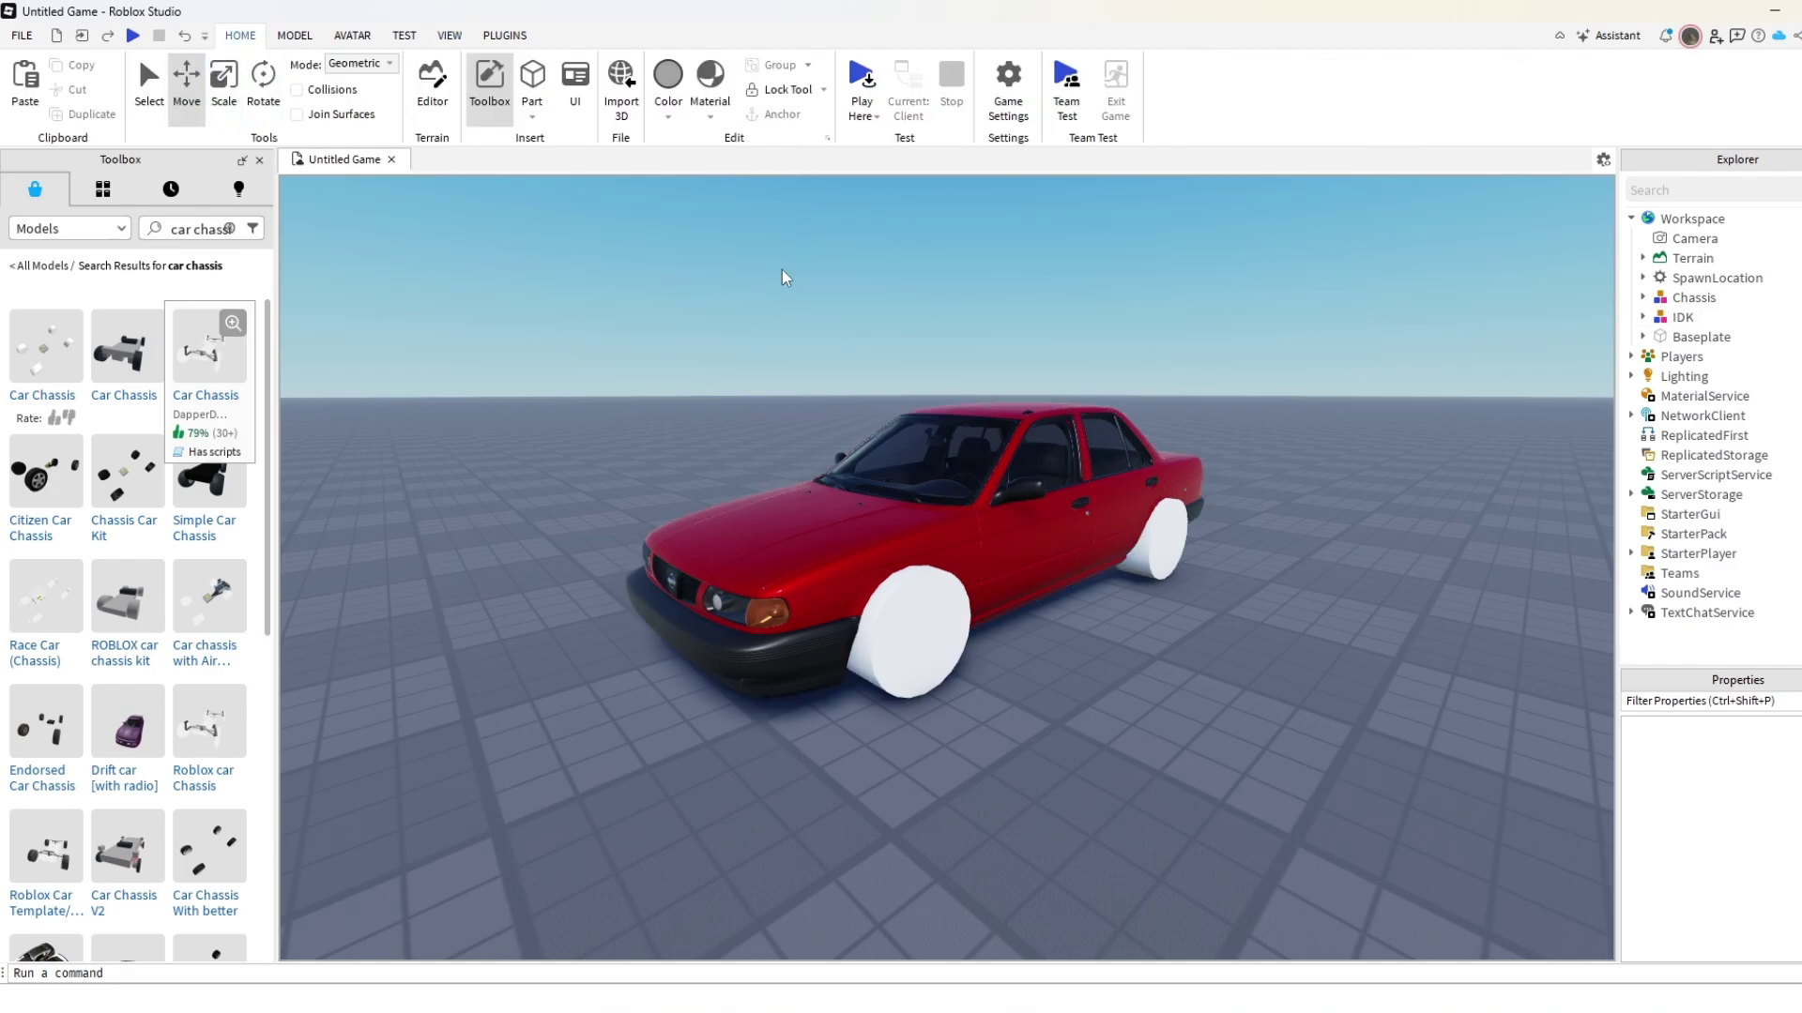
Expand the Chassis model, collapse its Wheels group, and move the IDK car body into the chassis Body group.
scroll(790, 263, up, 1)
right_drag(790, 263, 901, 290)
scroll(1535, 436, down, 1)
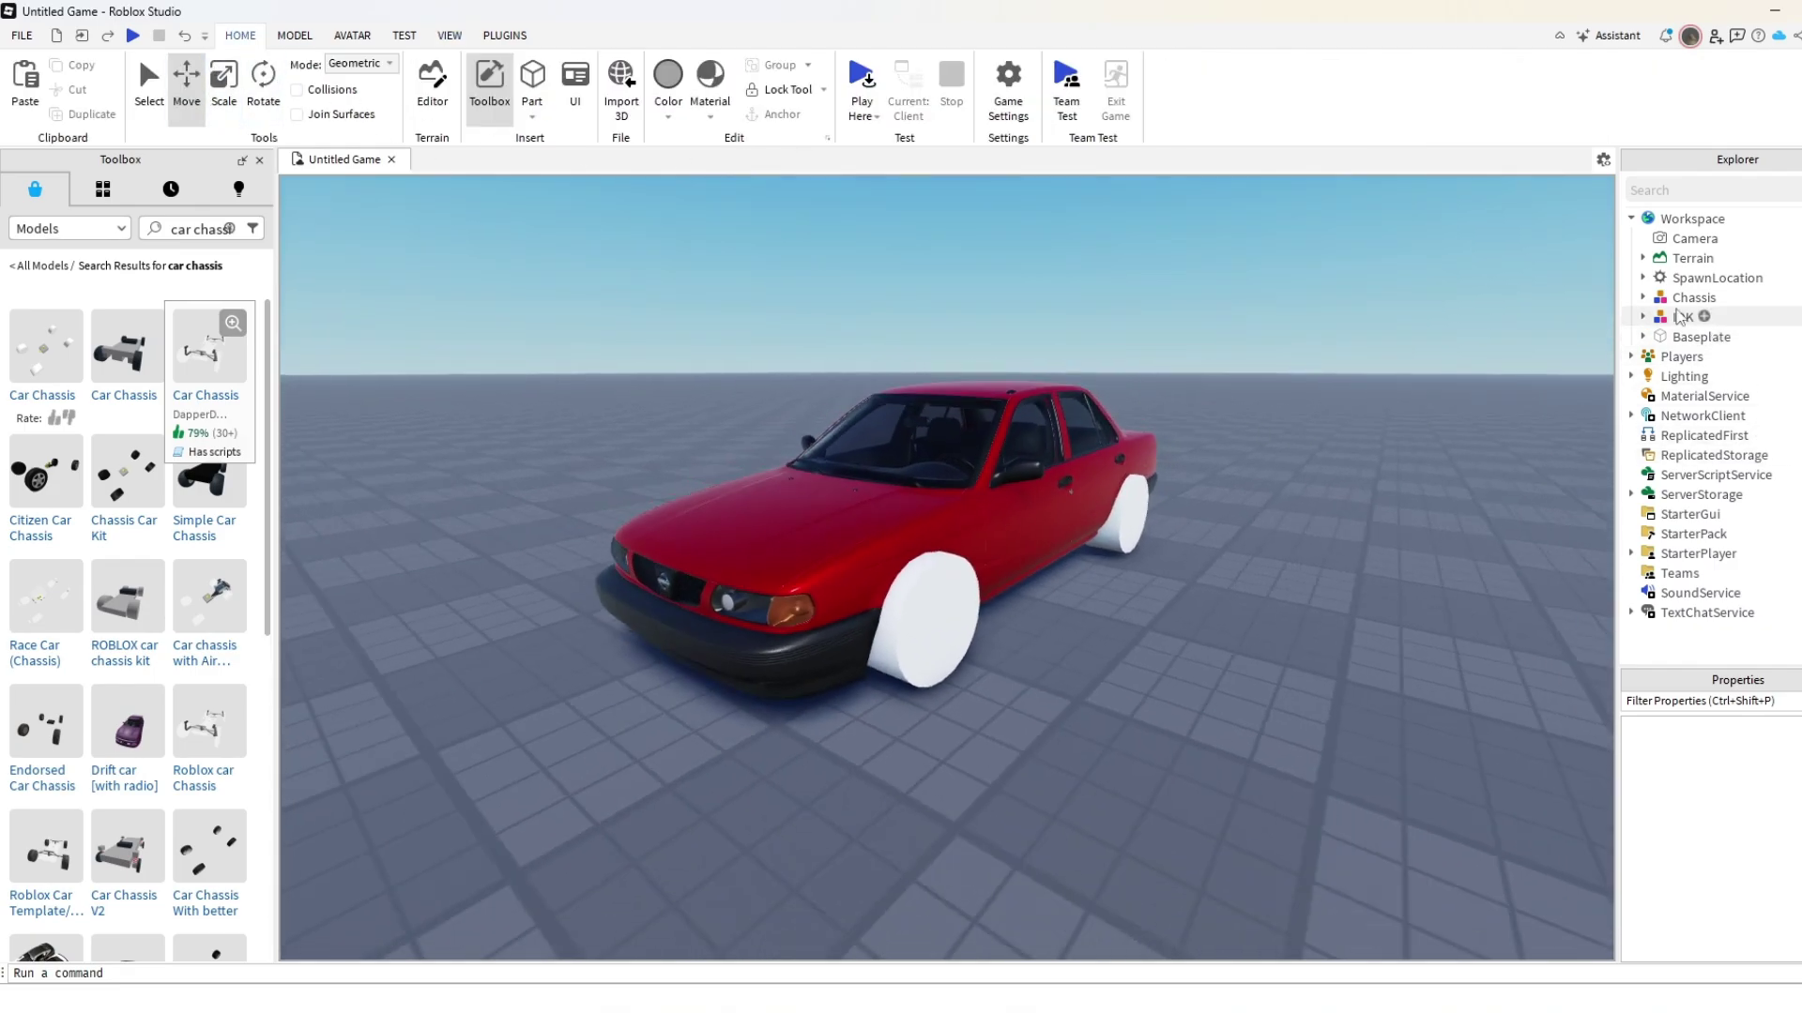
click(1644, 298)
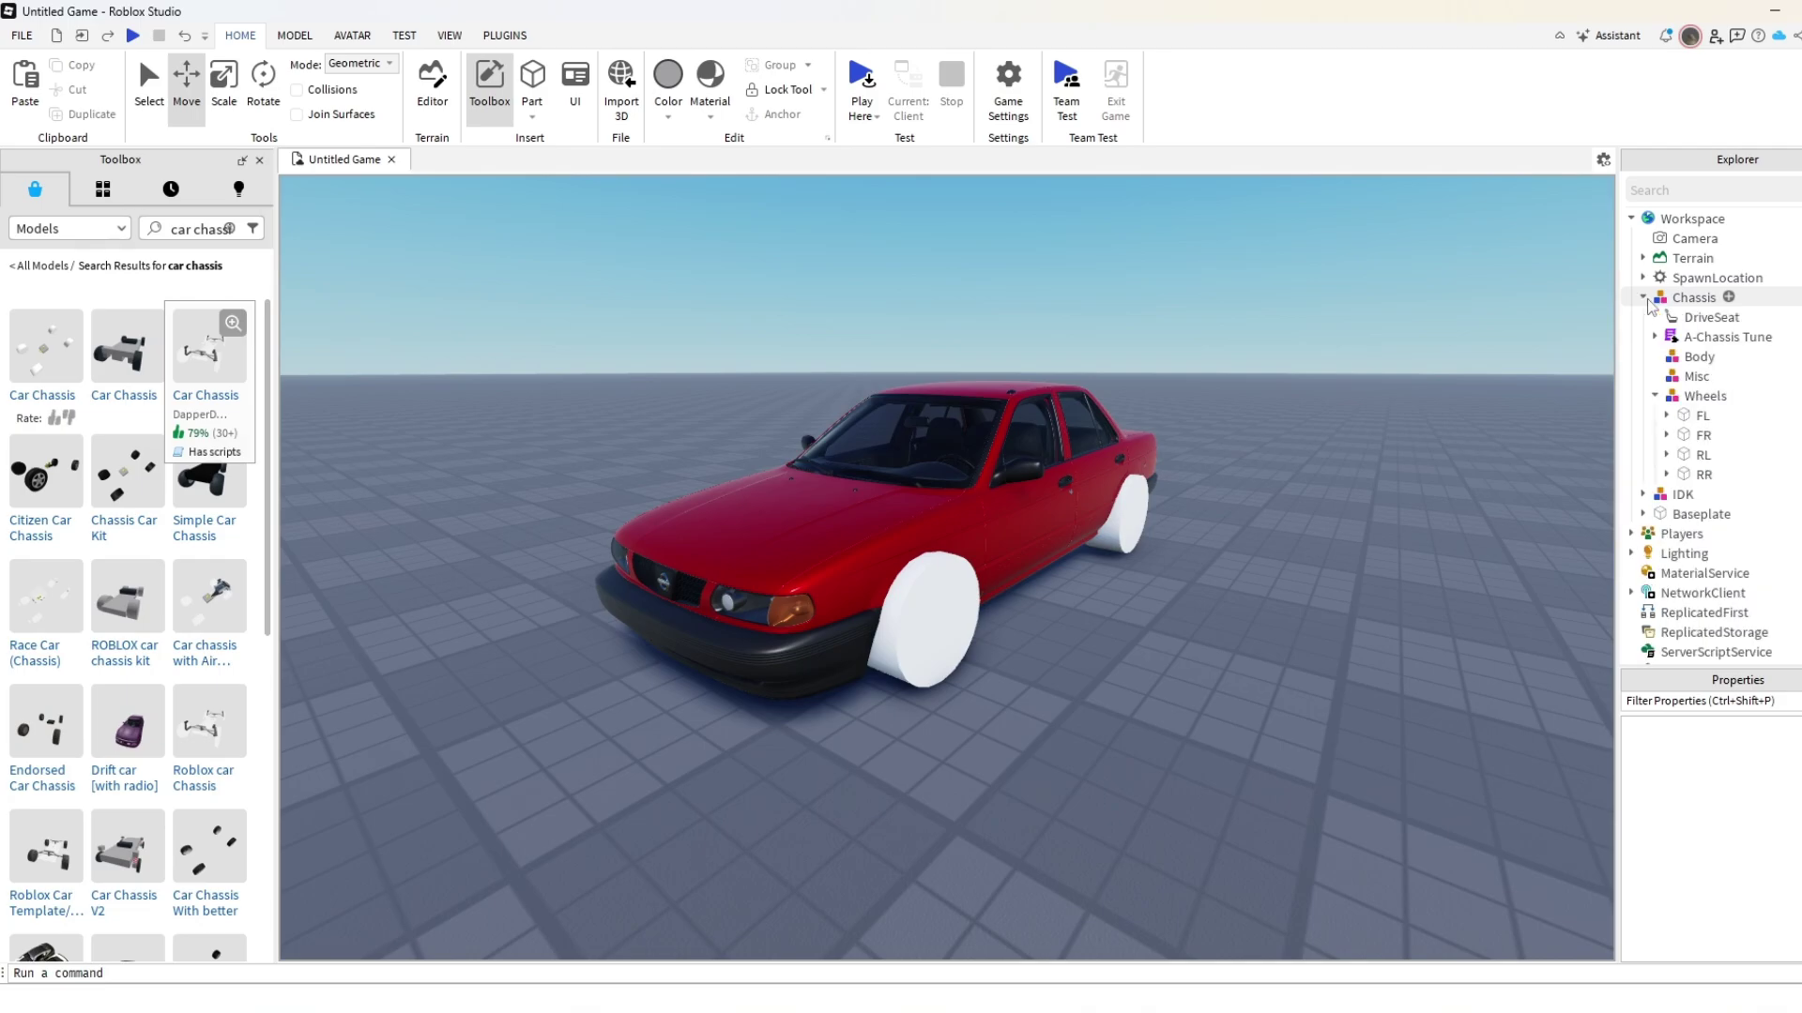
click(1656, 395)
drag(1682, 416, 1690, 423)
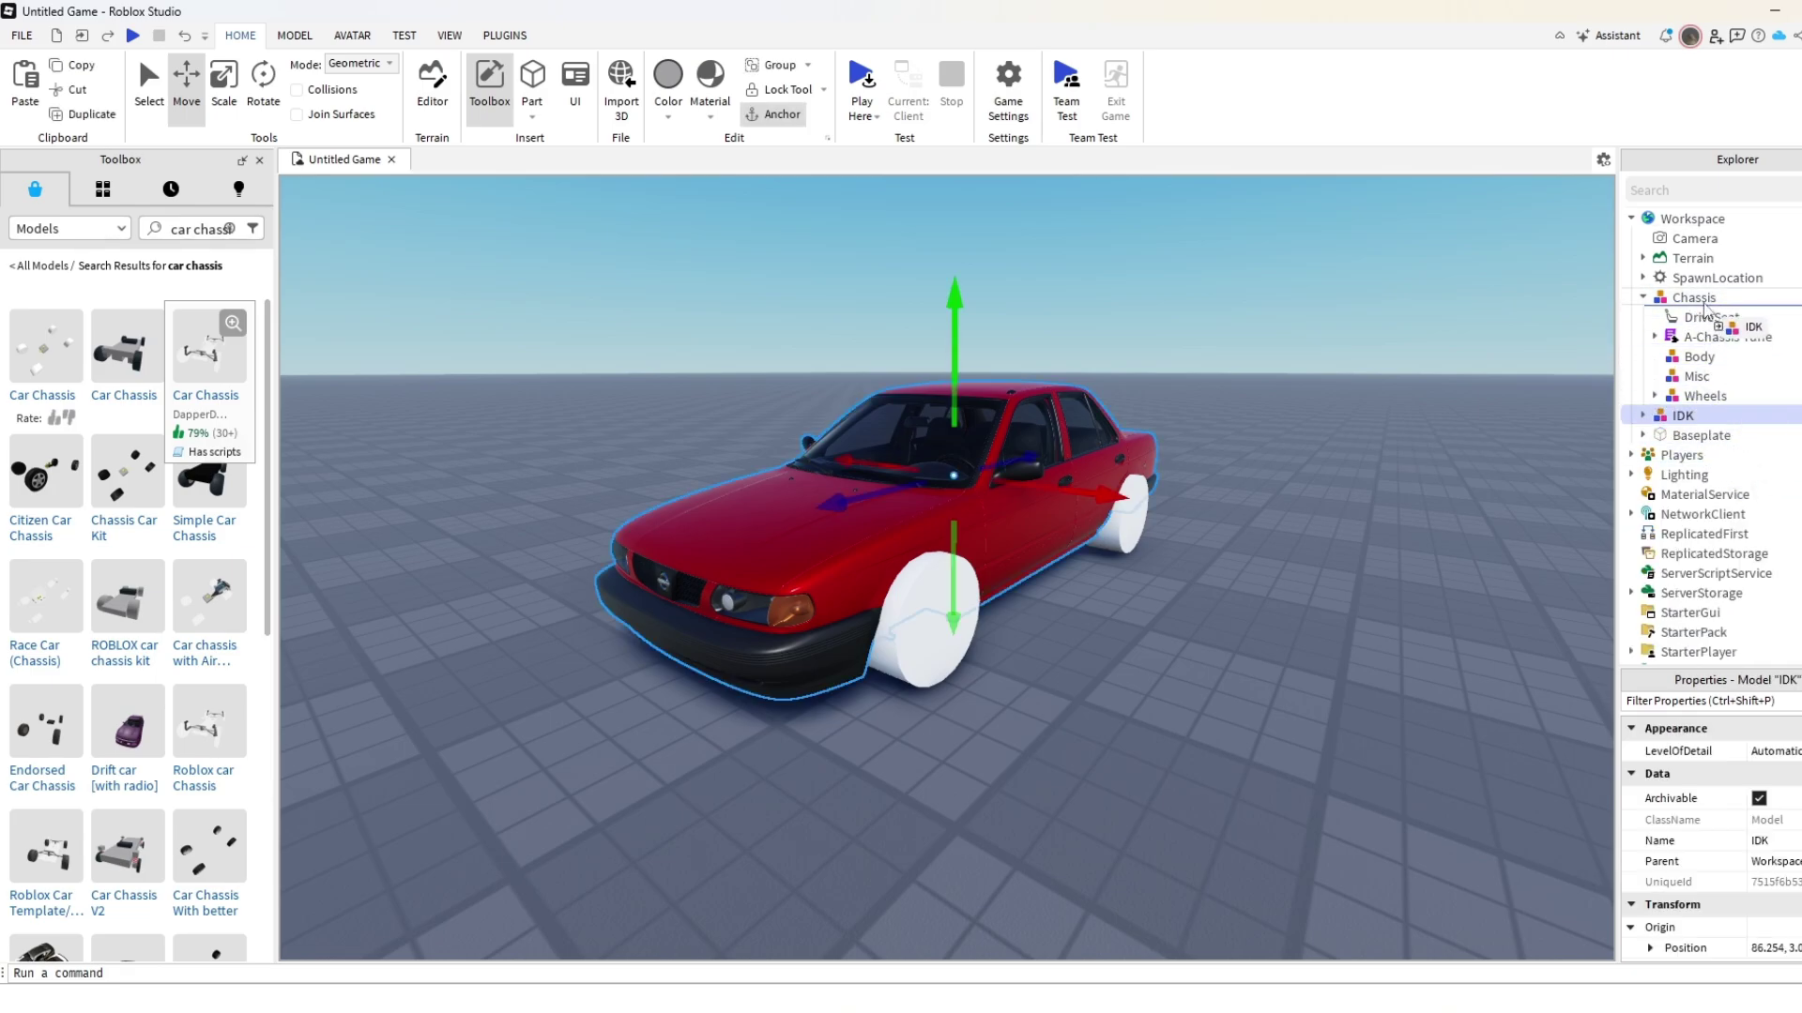
drag(1694, 283, 1695, 285)
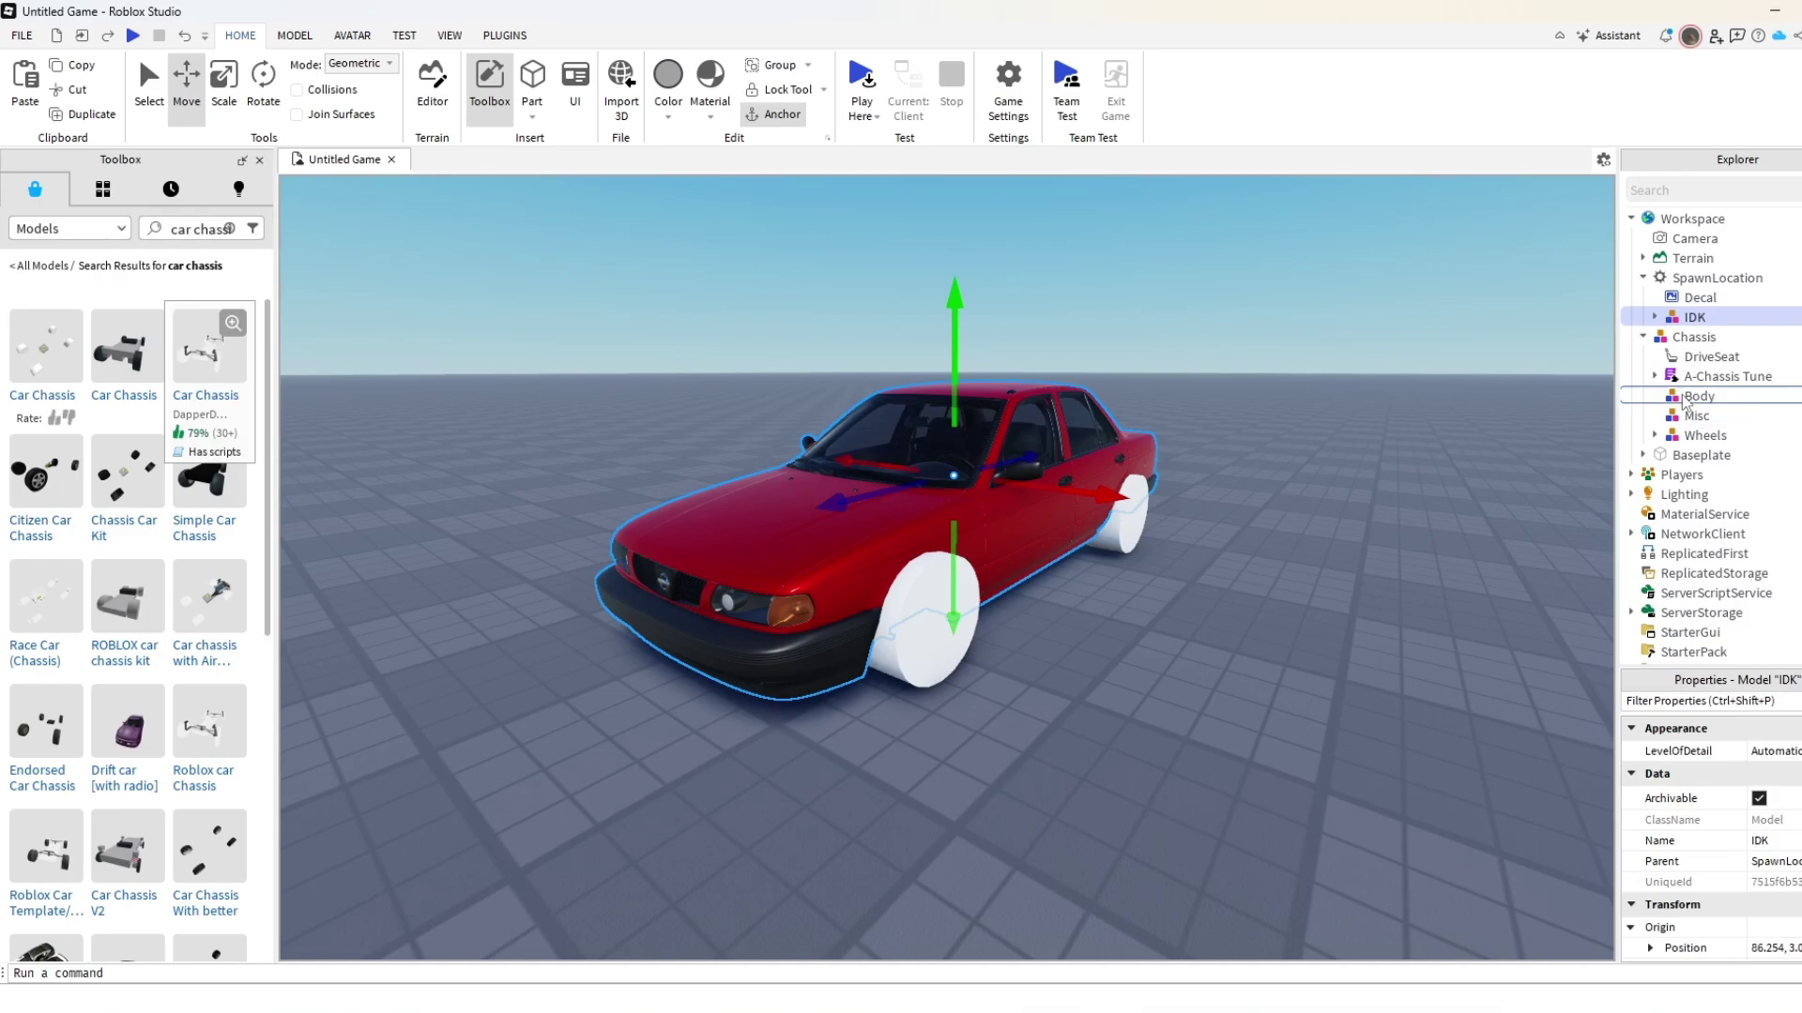
drag(1684, 403, 1686, 402)
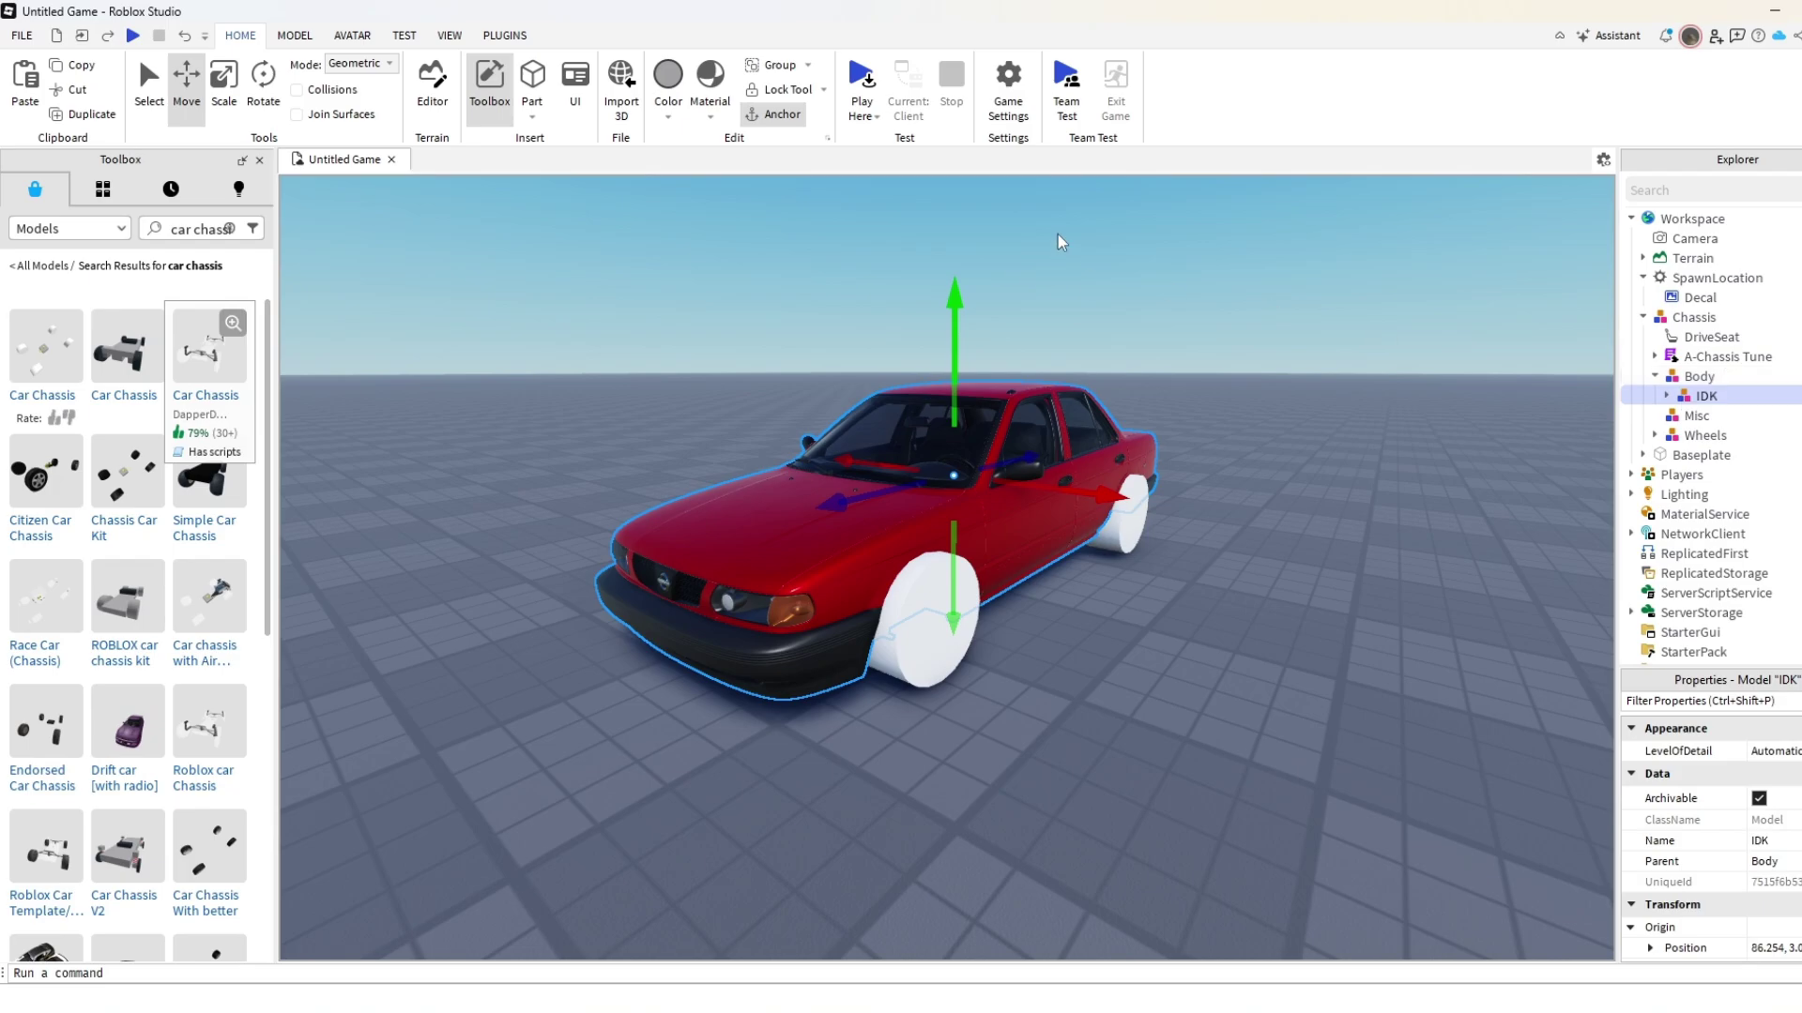
Clear the selection and inspect the assembled car and its wheels from several angles.
click(1079, 274)
key(a)
right_drag(1083, 280, 1083, 279)
key(d)
drag(1069, 563, 948, 555)
scroll(1182, 376, down, 2)
click(1142, 279)
right_drag(1142, 280, 1142, 279)
key(w)
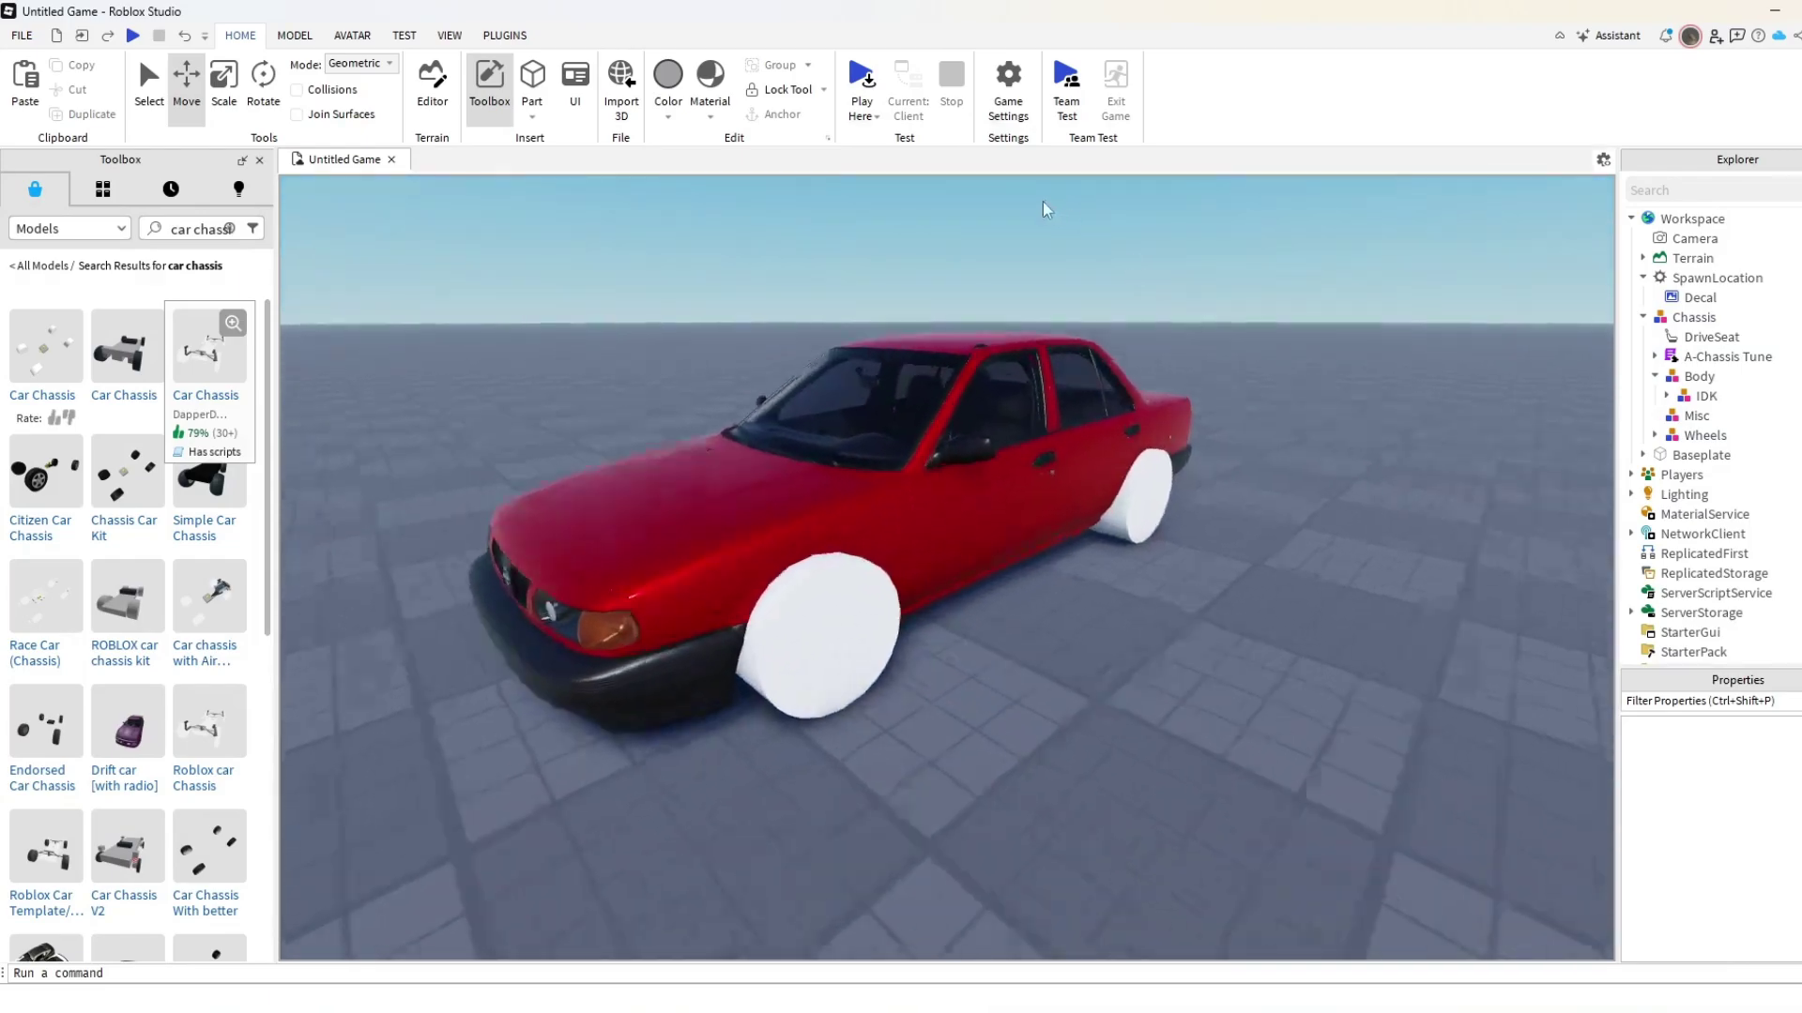
Start a play test, walk the avatar to the car, get into the driver's seat and drive forward.
click(862, 79)
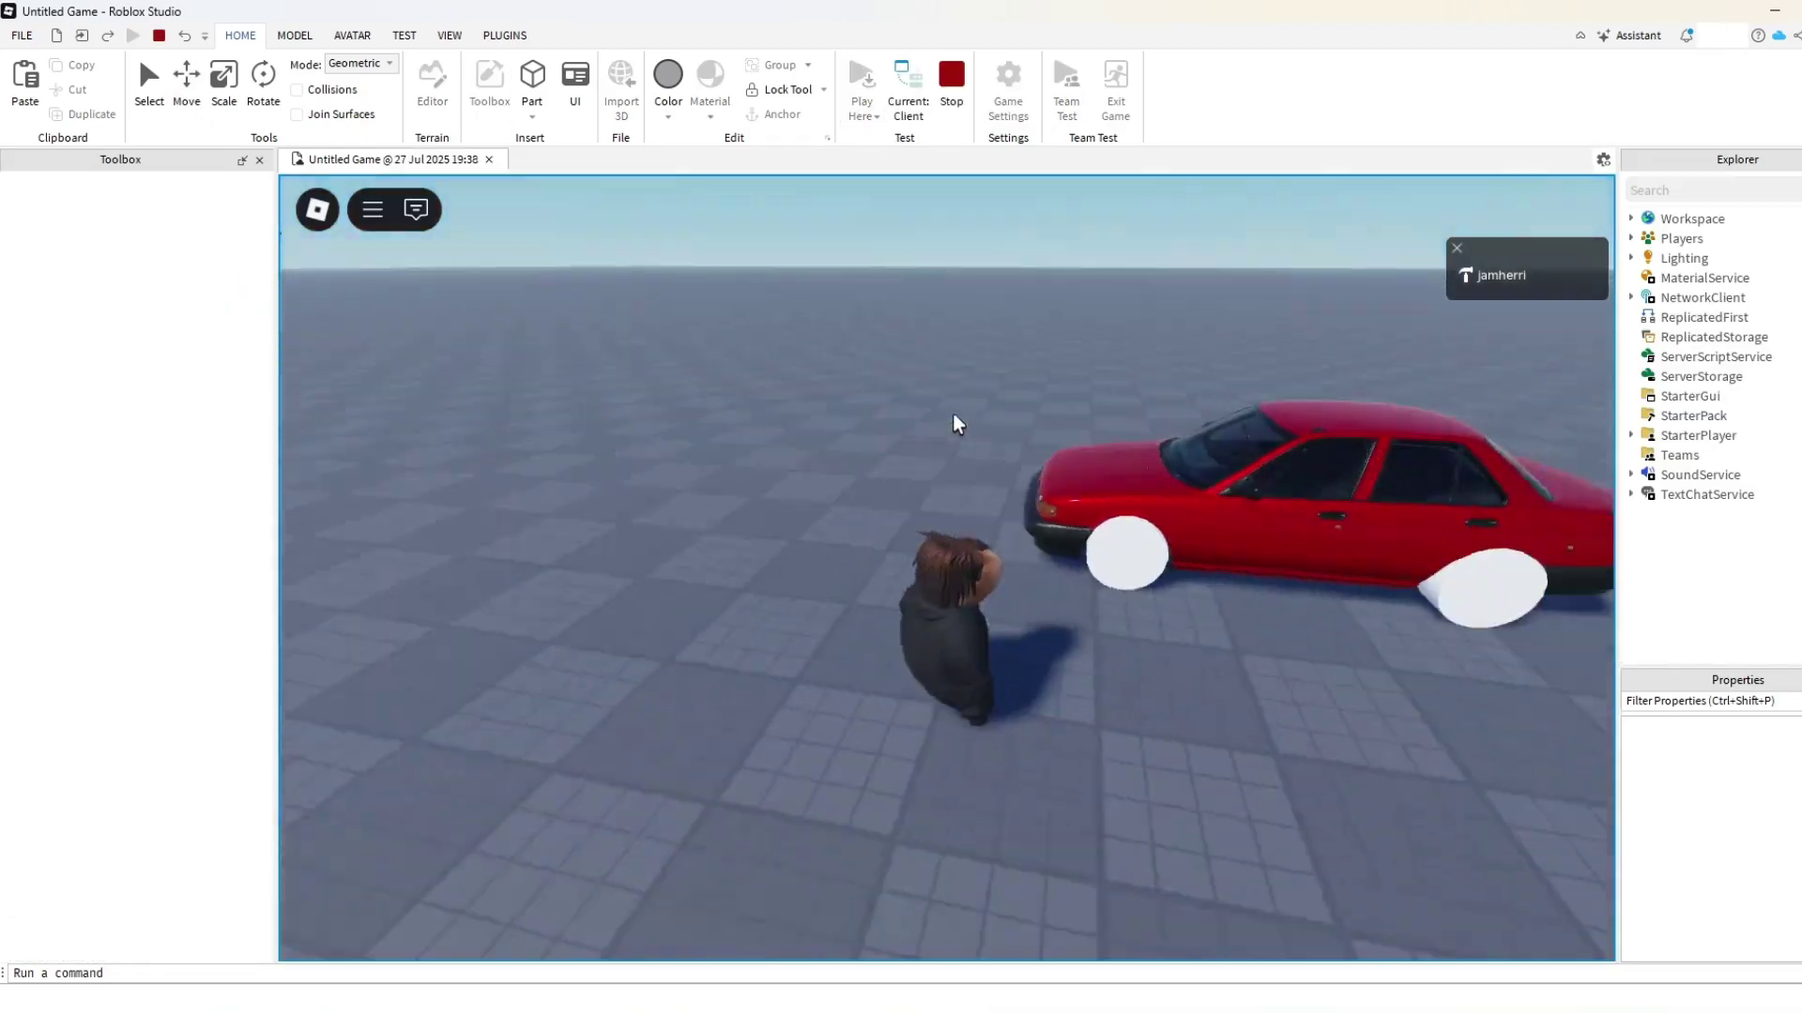
right_drag(953, 414, 954, 414)
key(w)
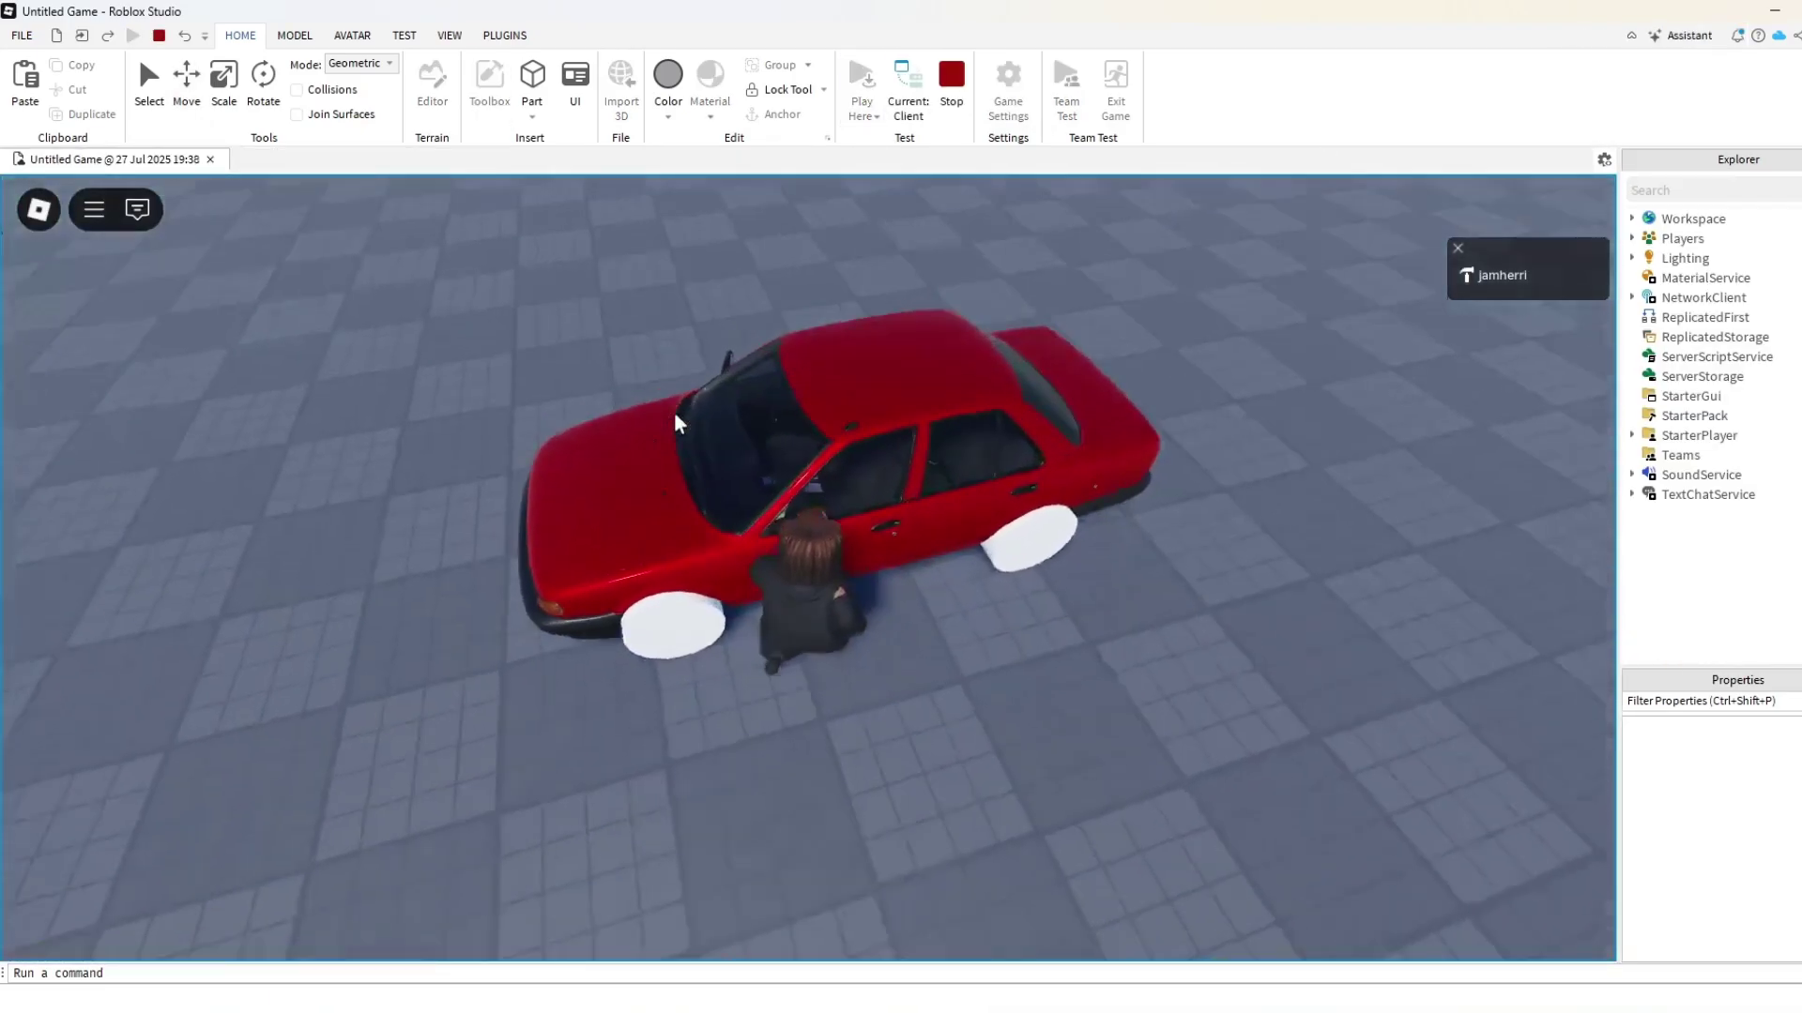
right_drag(673, 413, 674, 414)
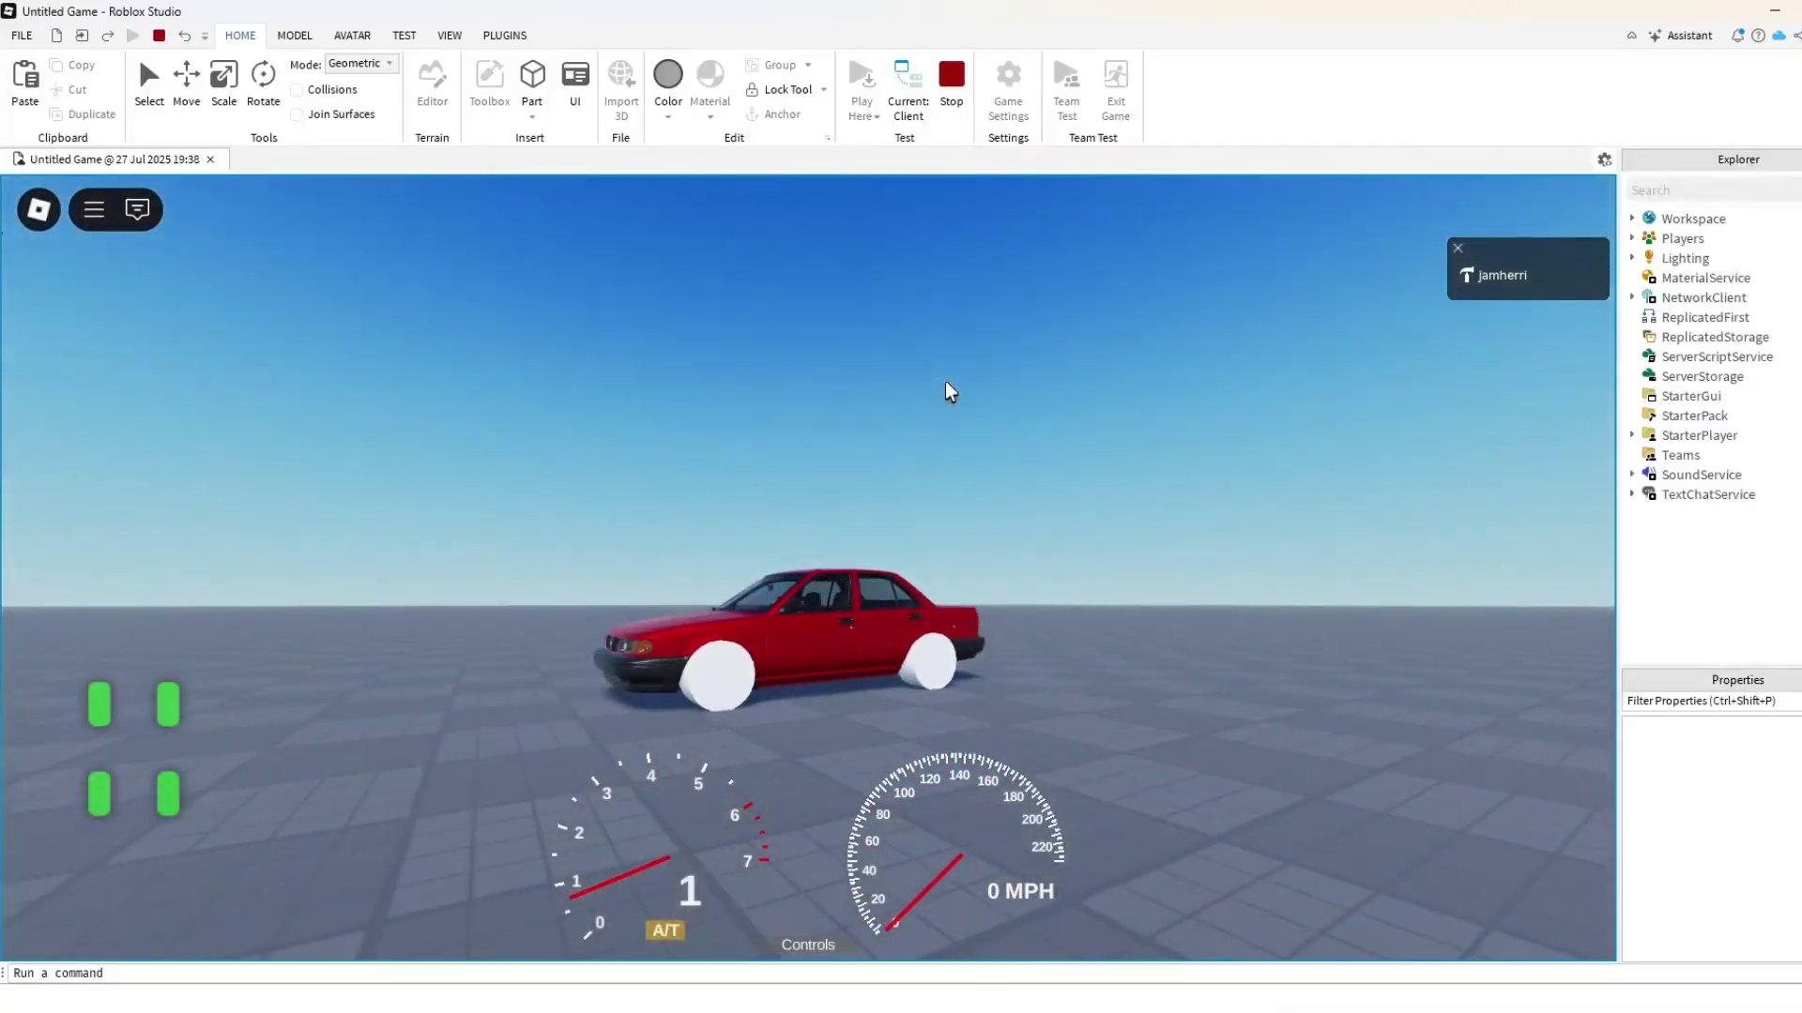
key(w)
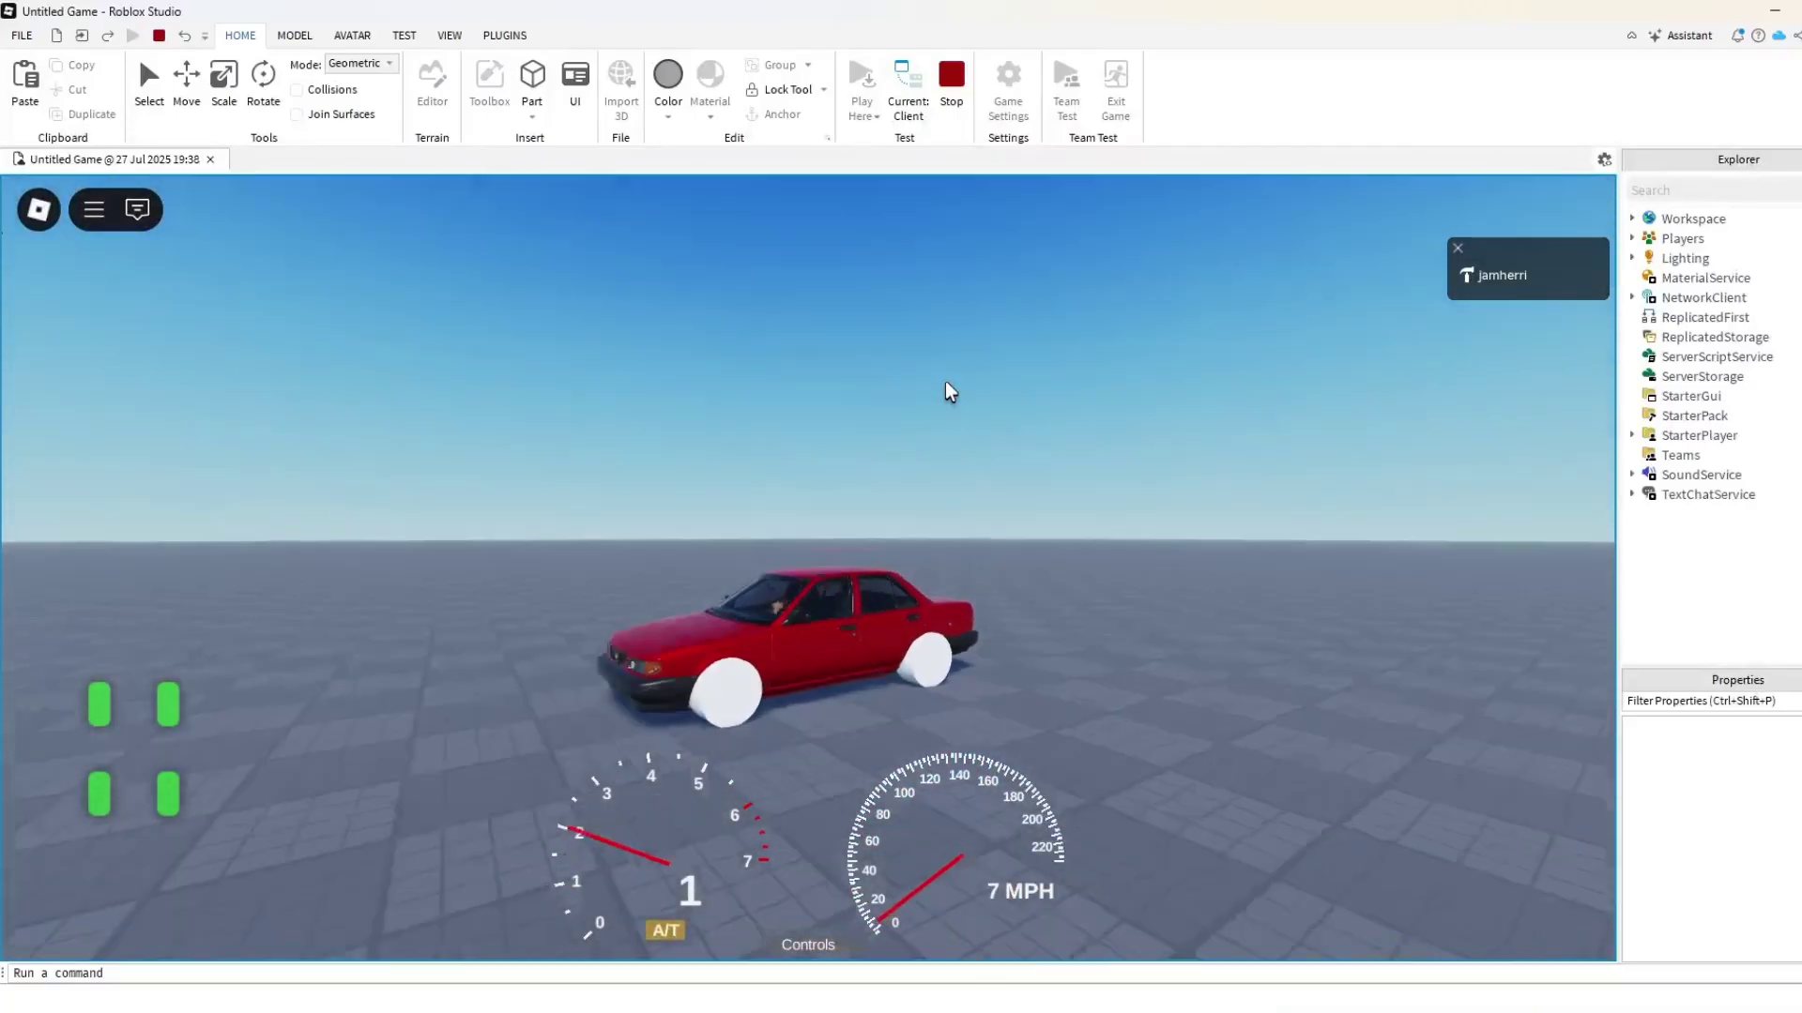
Test-drive the car across the baseplate, accelerating and turning right while viewing it from another angle.
key(w)
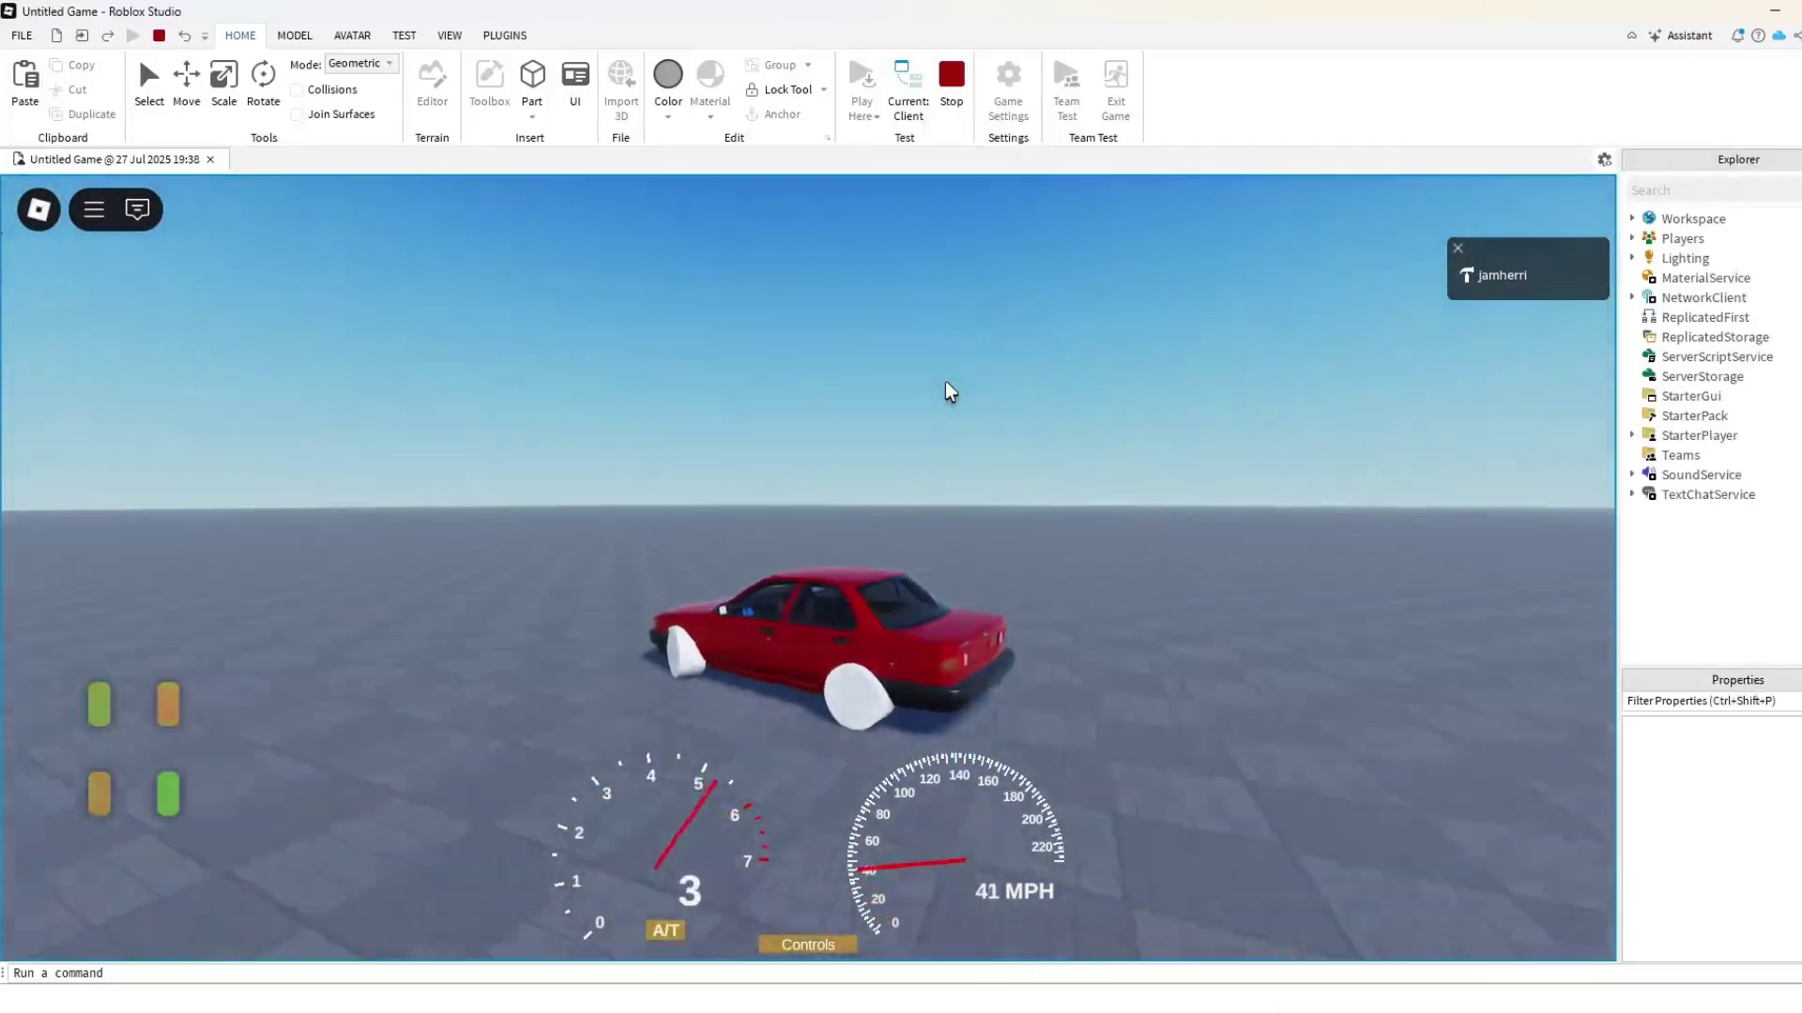
key(d)
key(d)
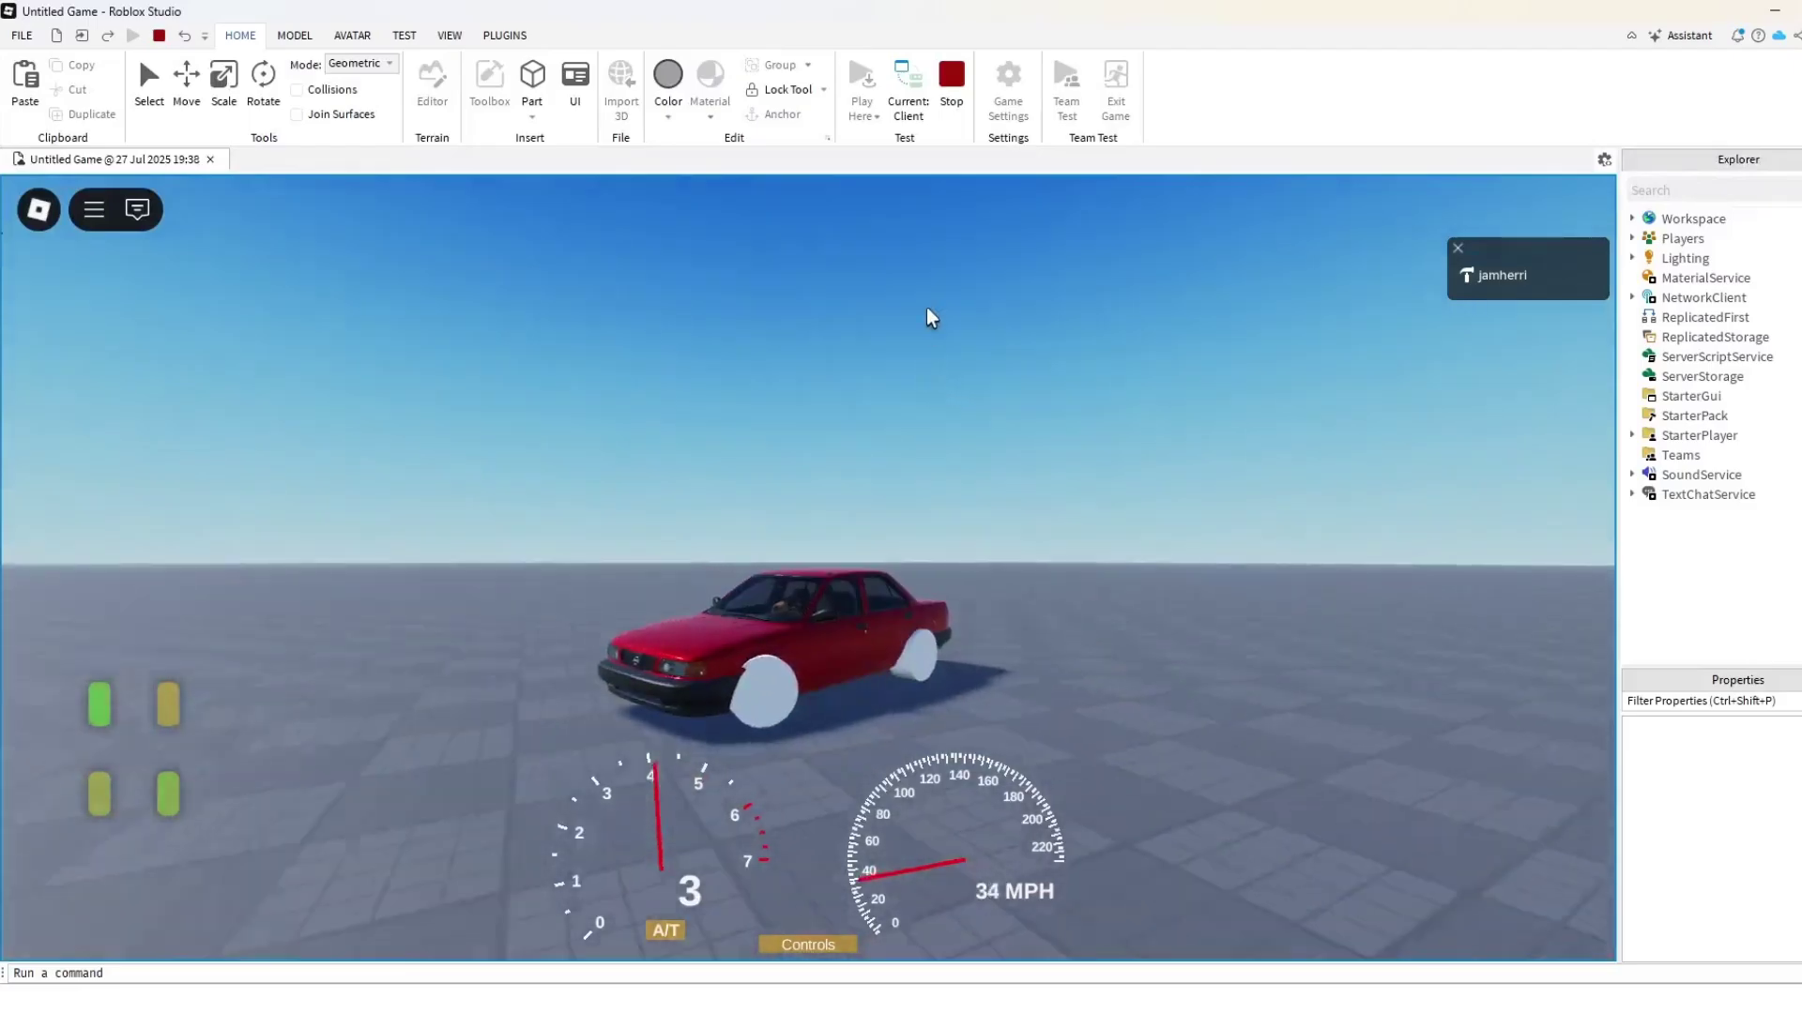
right_drag(926, 307, 947, 285)
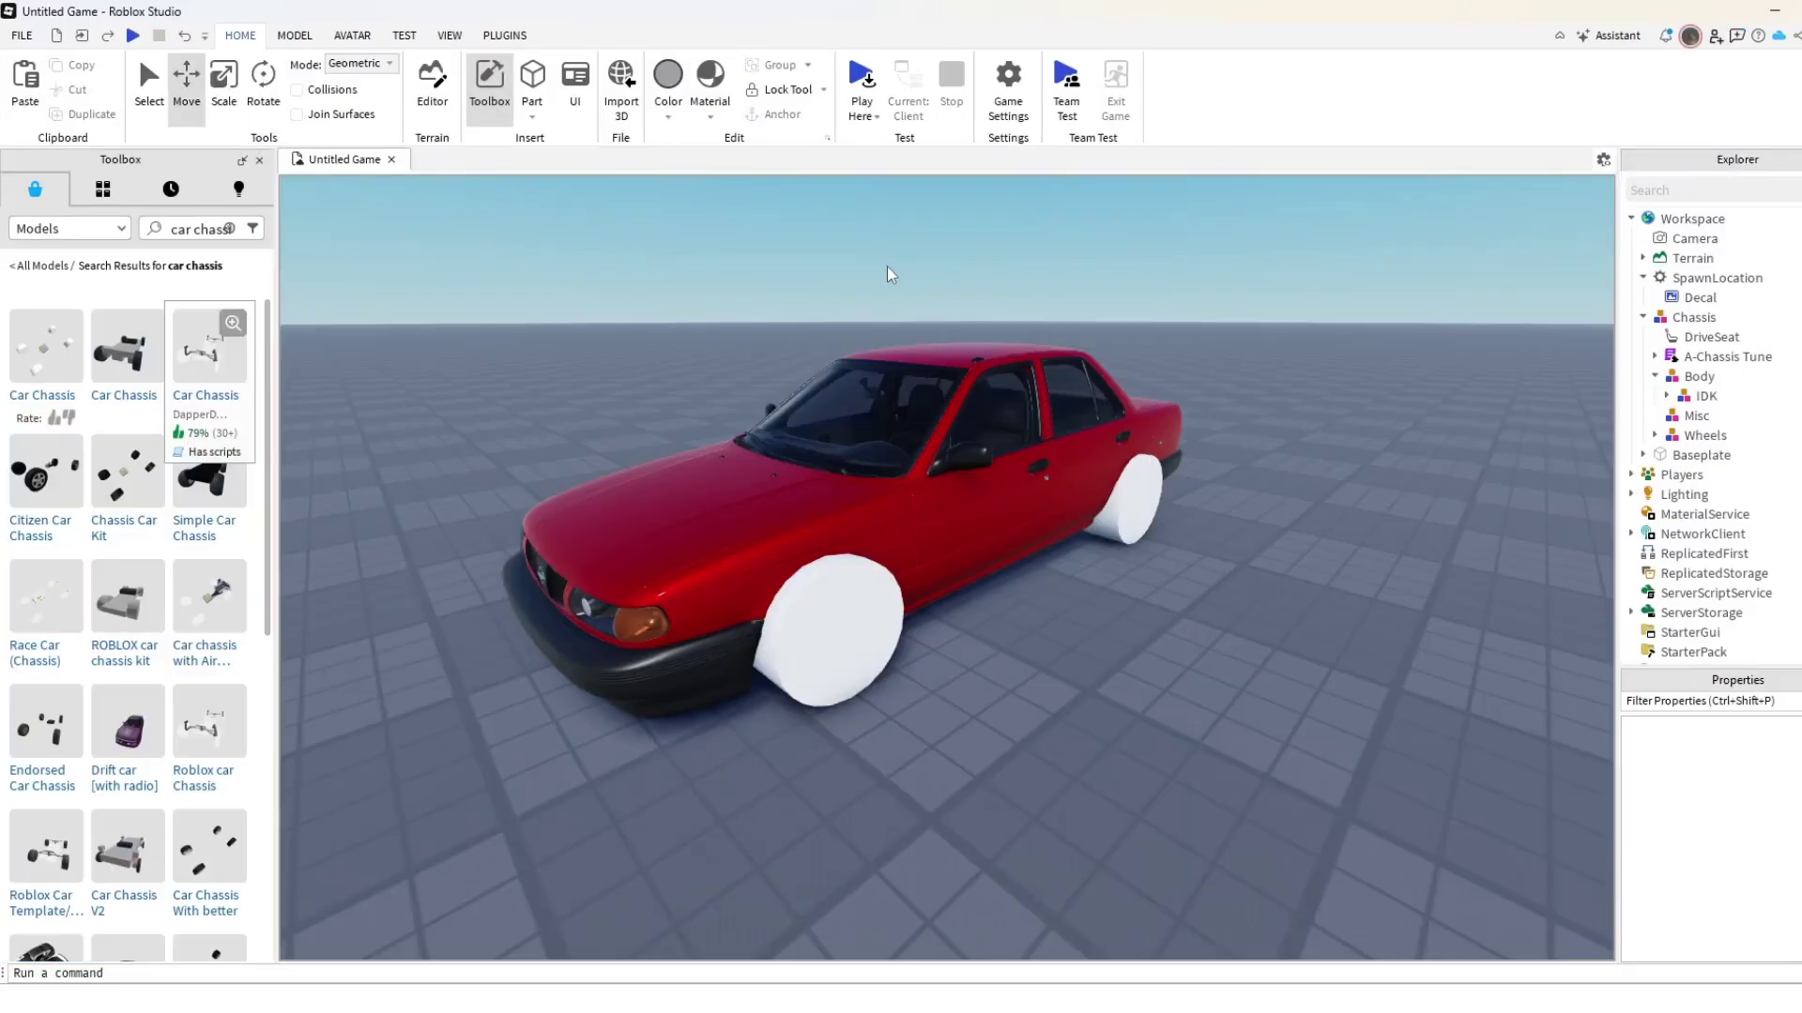
Select the chassis DriveSeat and shift it sideways to line up with the driver's seat cushion inside the car.
key(w)
right_drag(887, 267, 933, 273)
key(d)
click(1679, 340)
right_drag(1119, 355, 1046, 343)
key(s)
key(w)
key(s)
key(w)
key(s)
key(w)
scroll(1043, 568, down, 1)
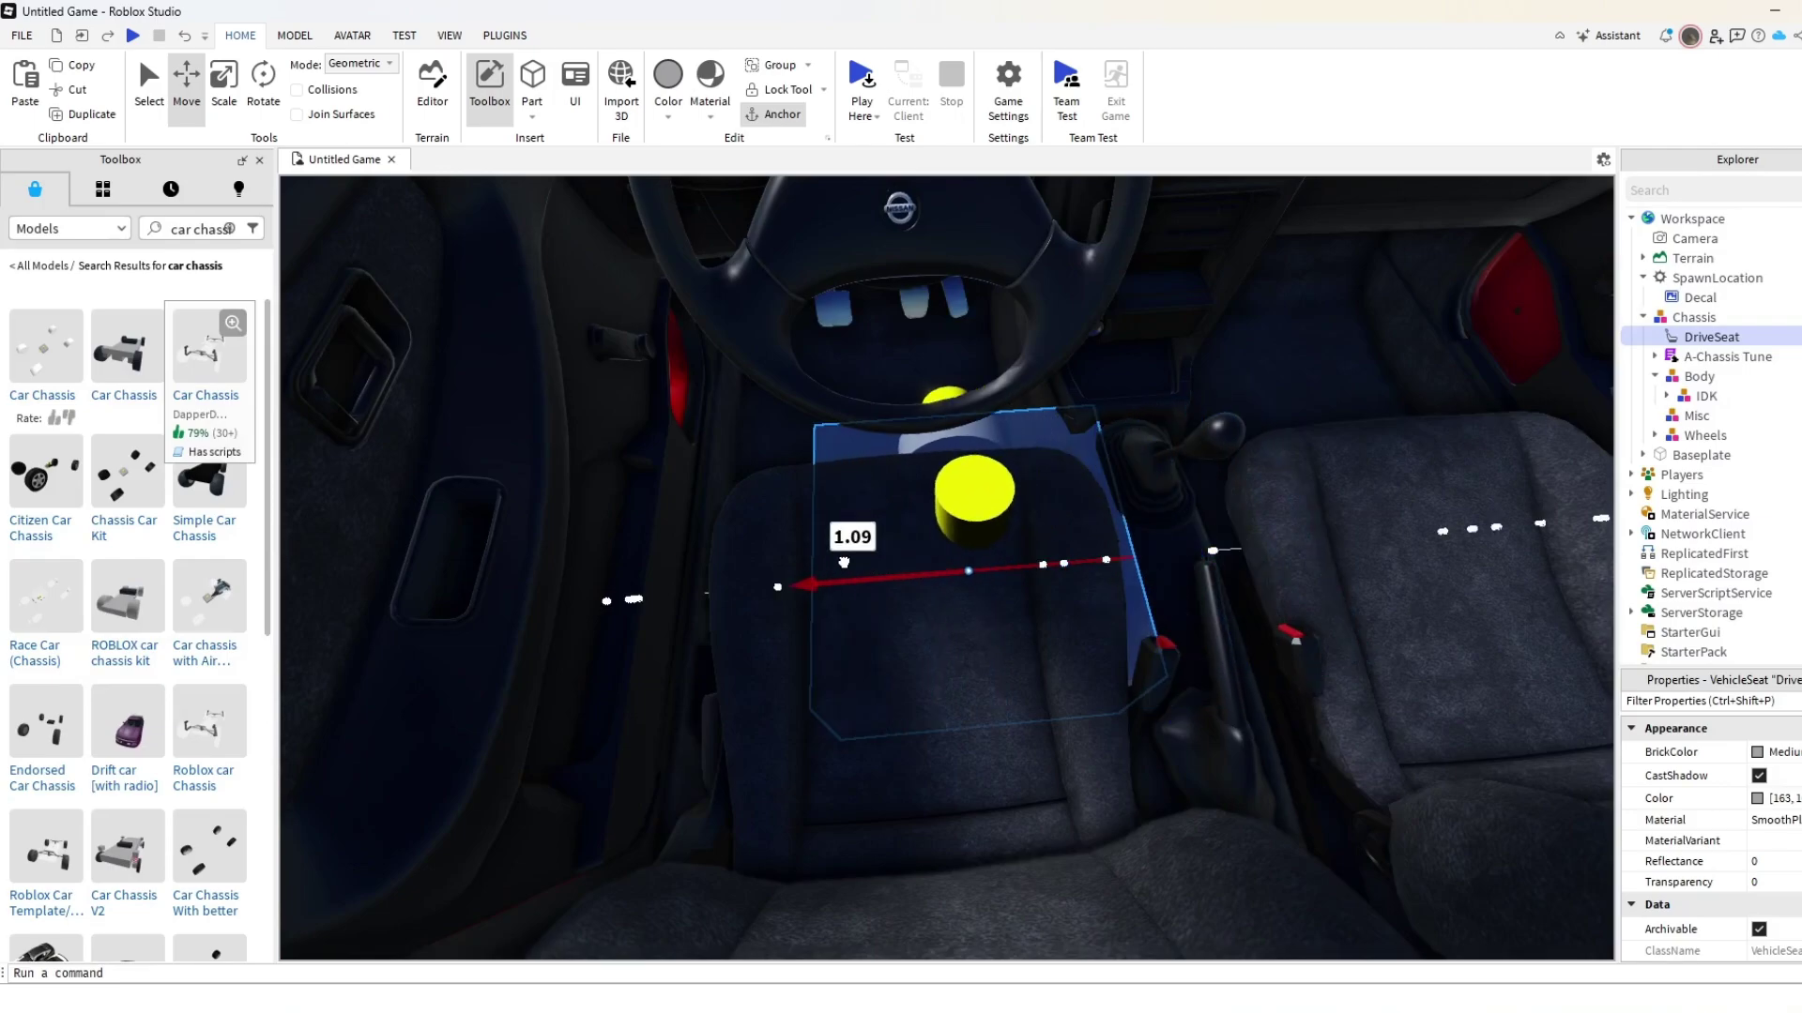
drag(806, 552, 806, 551)
Move the DriveSeat backward along the car's length so it sits over the driver's seat cushion.
right_drag(1042, 475, 1042, 475)
key(s)
key(w)
scroll(997, 503, down, 2)
scroll(974, 512, up, 1)
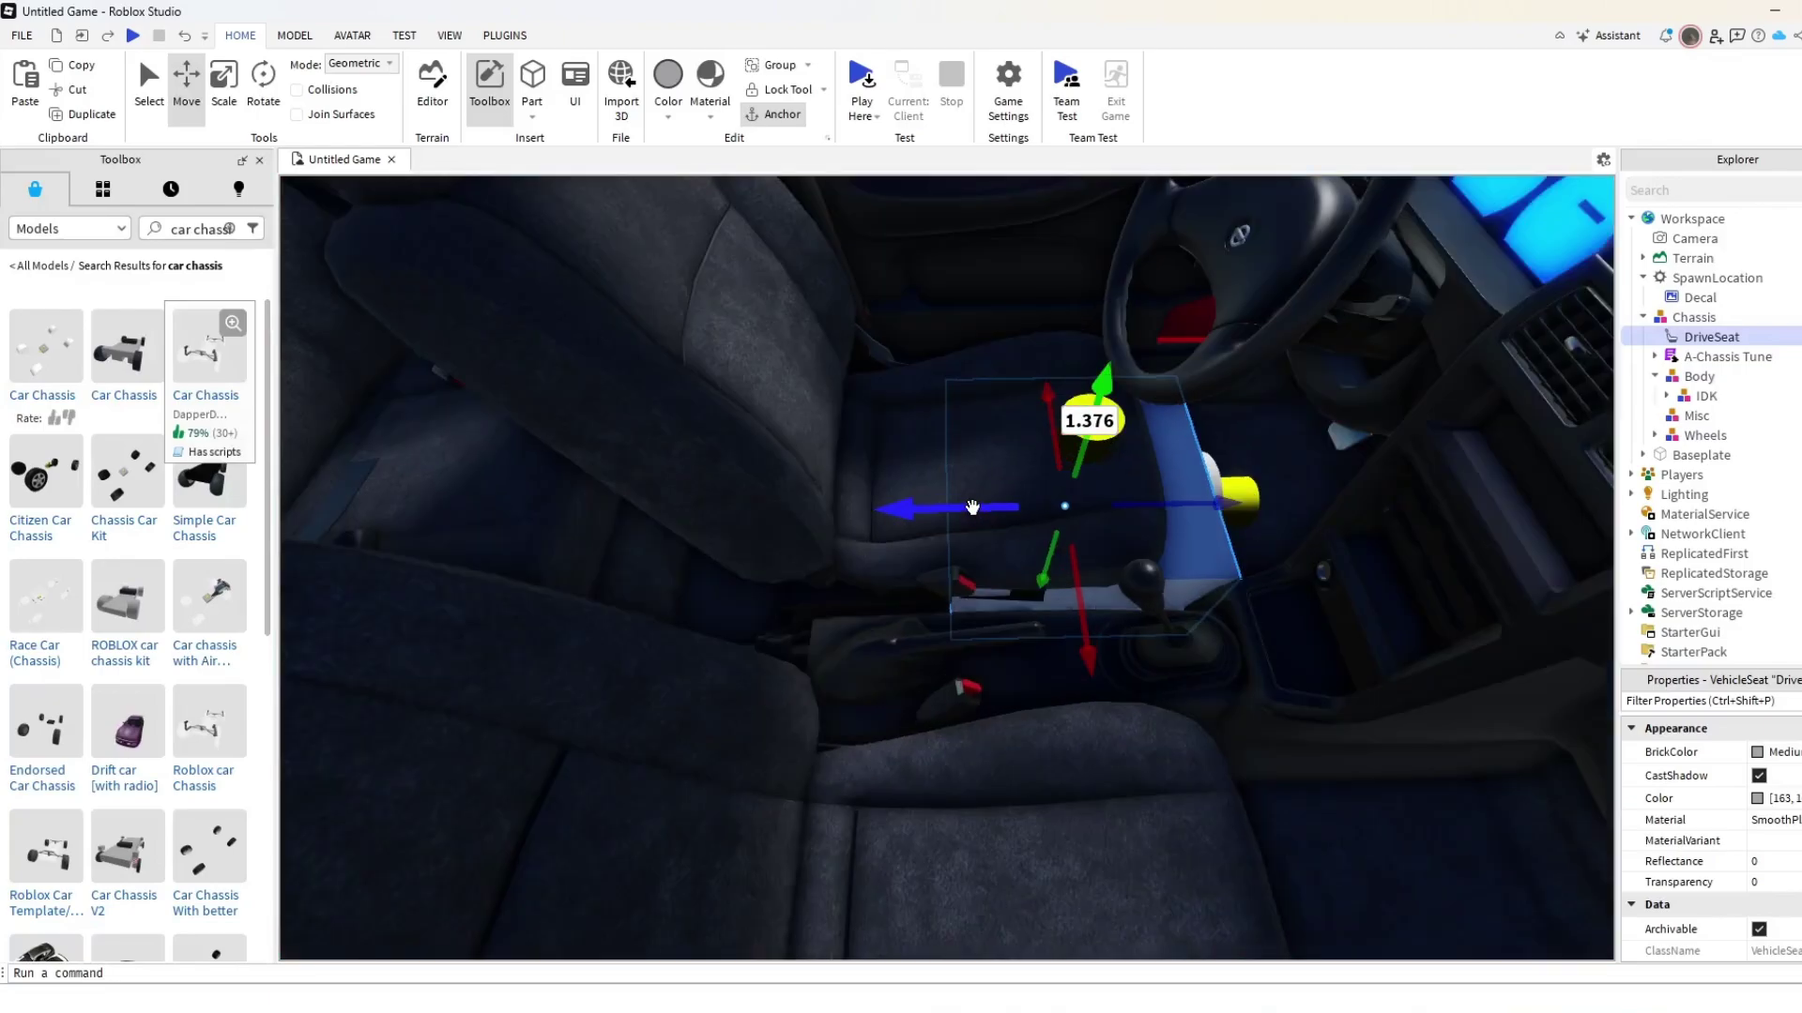
drag(868, 501, 868, 500)
right_drag(868, 501, 868, 500)
Raise the DriveSeat by about 0.572 studs above the driver's seat cushion.
drag(943, 582, 943, 525)
scroll(952, 647, up, 2)
right_drag(951, 647, 952, 647)
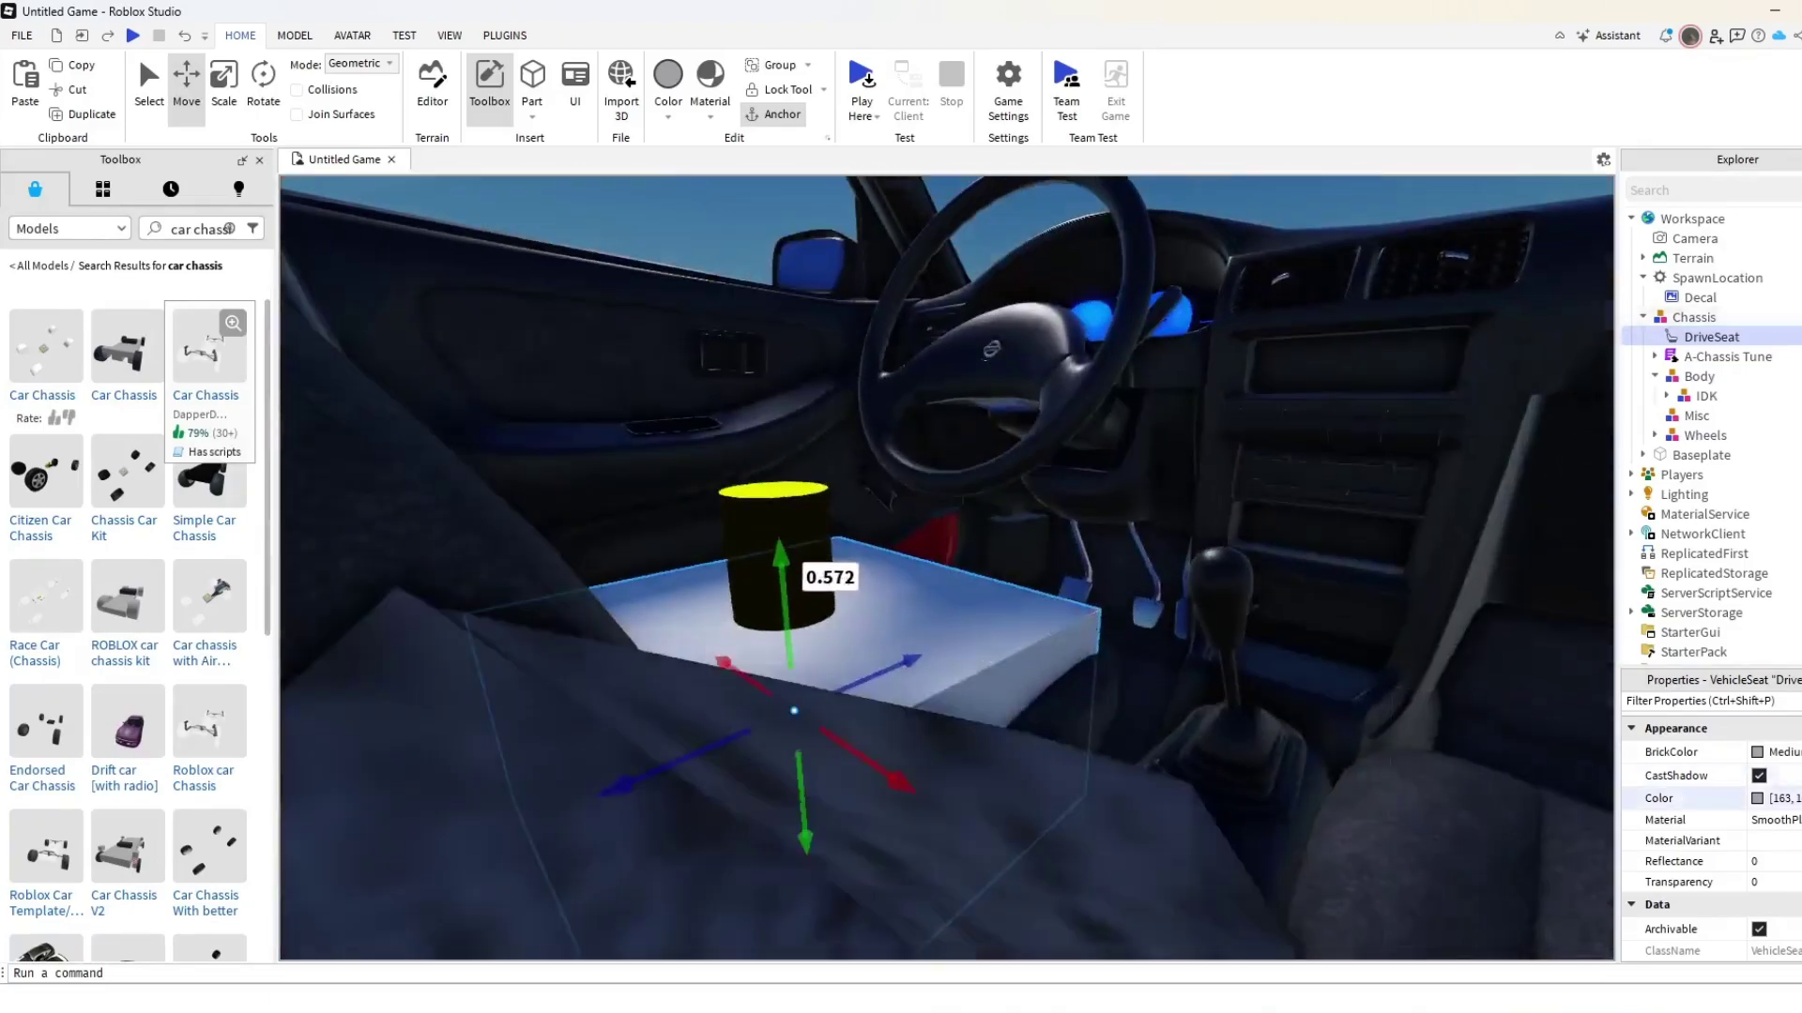
right_drag(953, 503, 953, 503)
scroll(953, 503, up, 2)
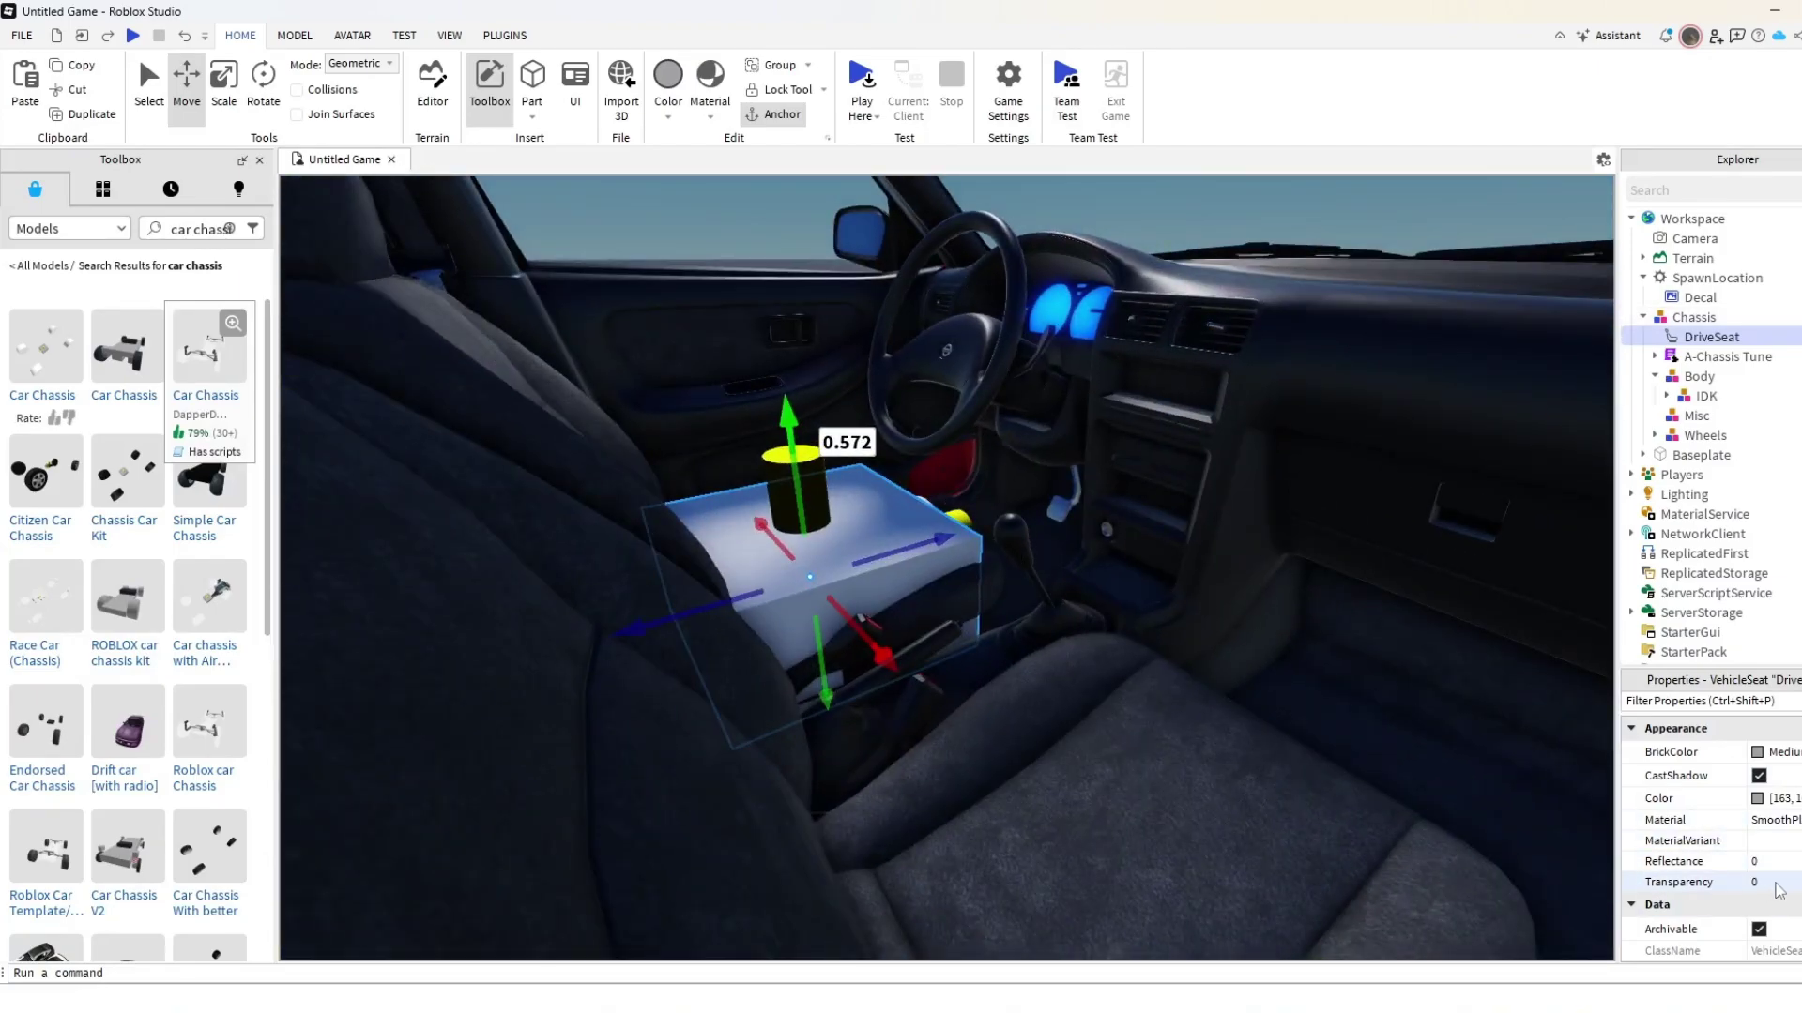
Set the DriveSeat's transparency to 1, clear the selection, and check the driver's seat inside the car.
text(1)
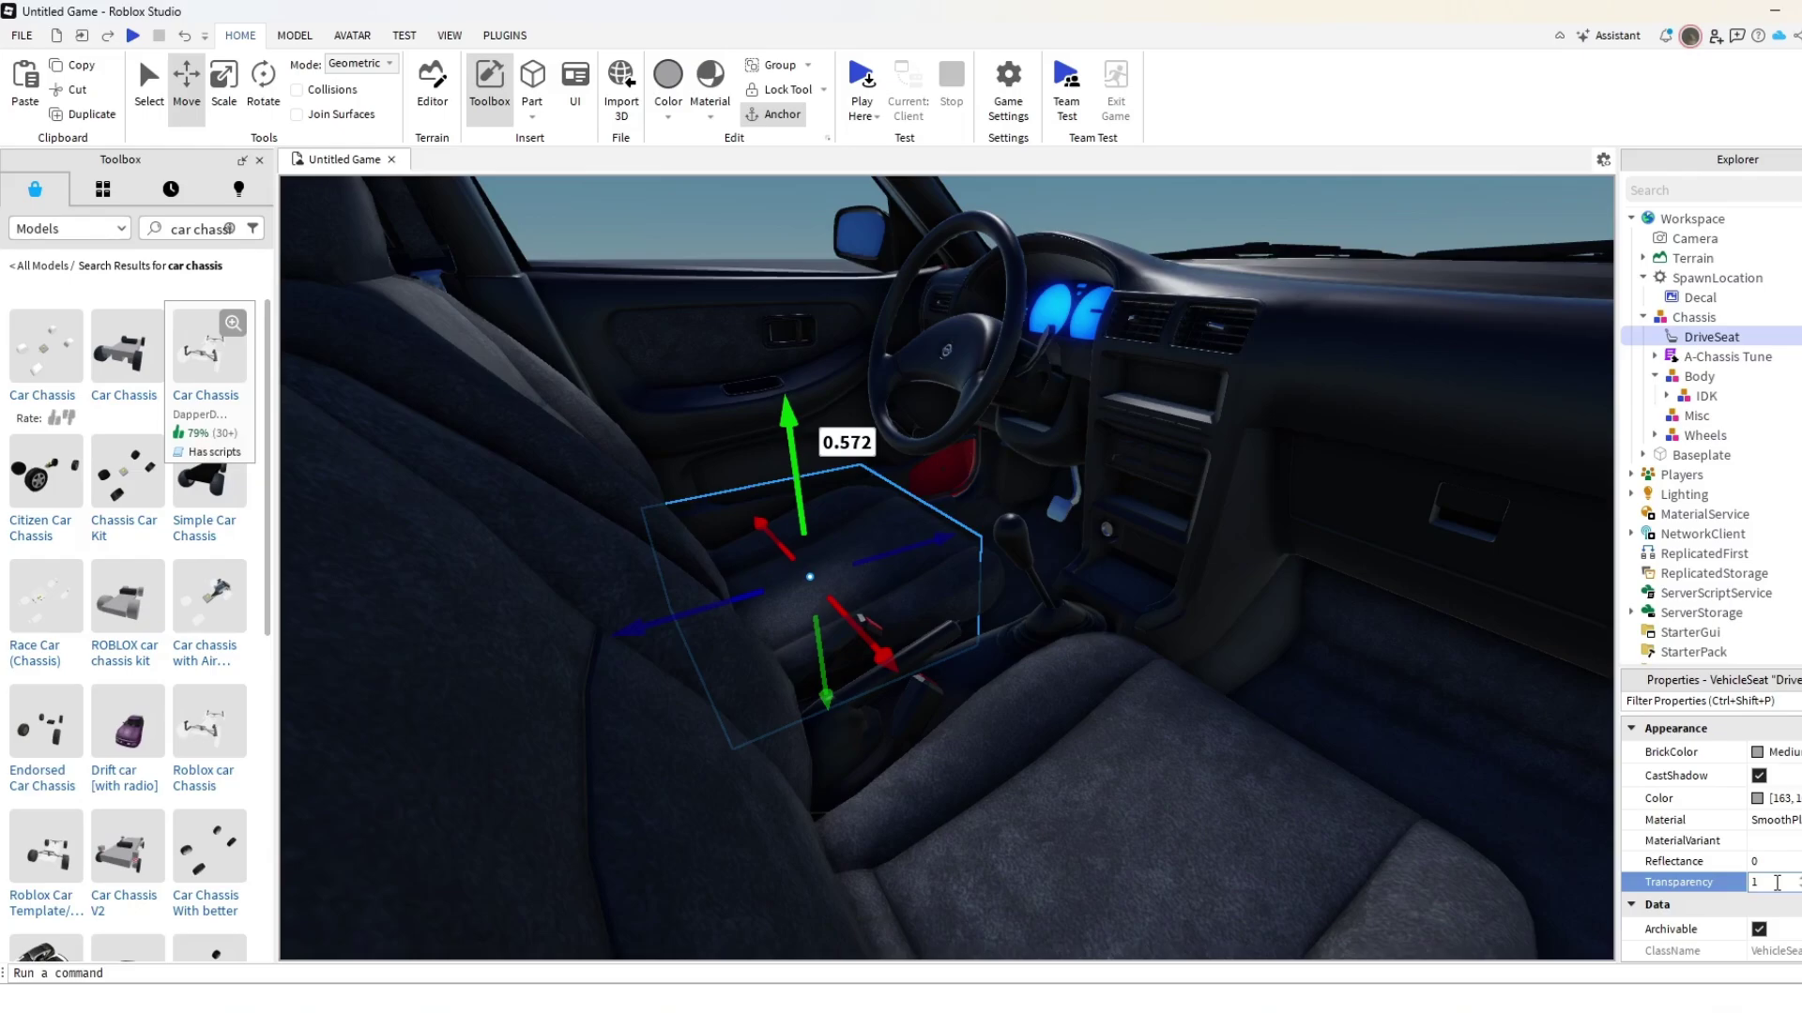
right_drag(846, 312, 847, 308)
scroll(847, 307, down, 5)
click(1055, 293)
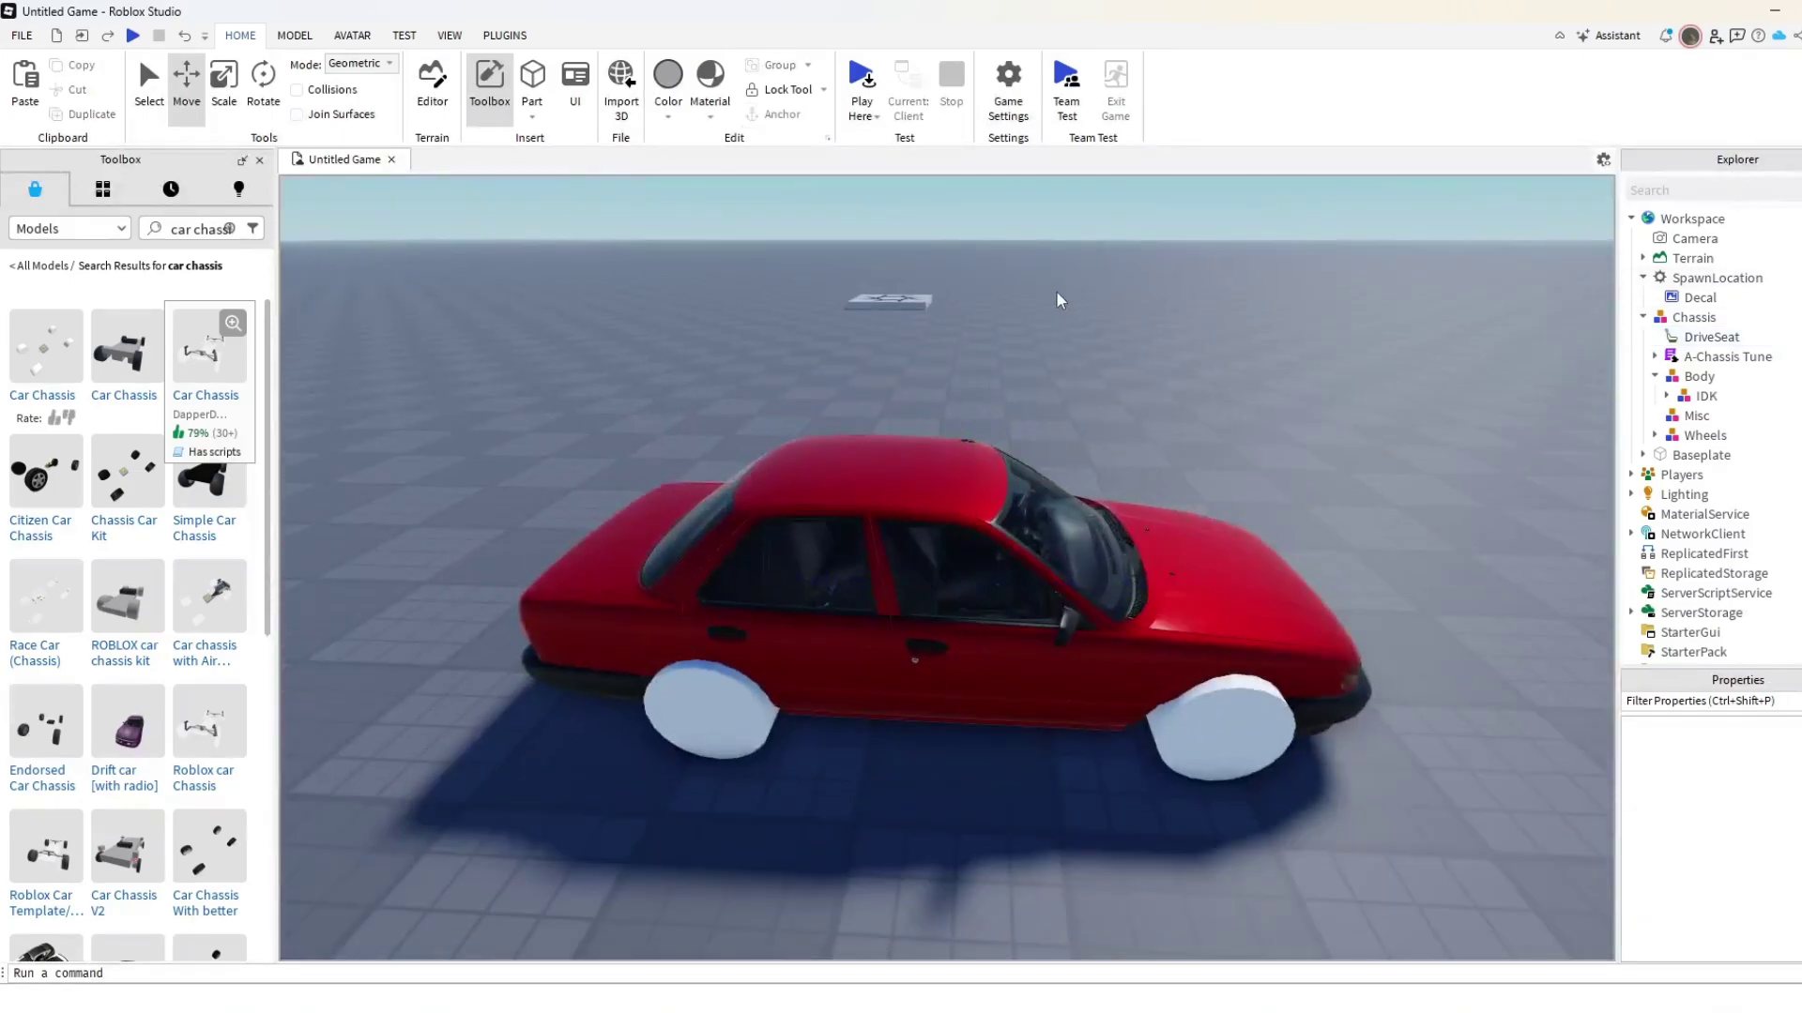
scroll(1055, 293, up, 2)
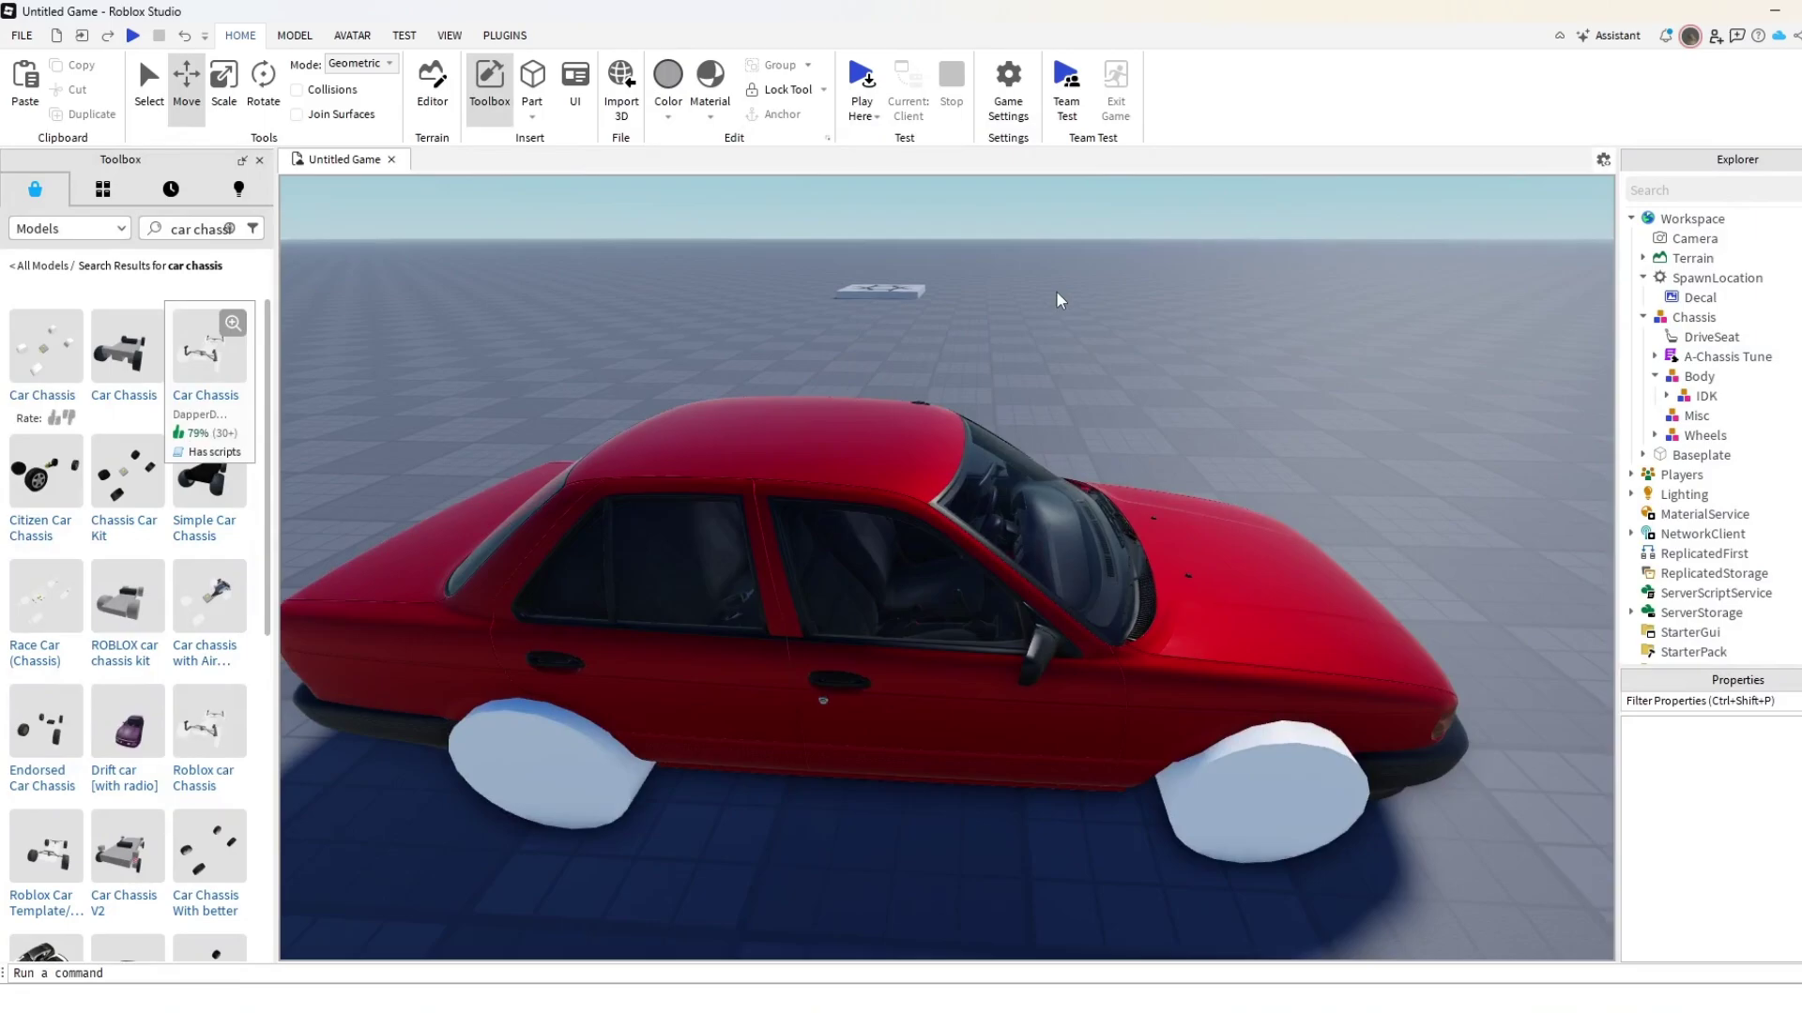
scroll(1055, 290, up, 8)
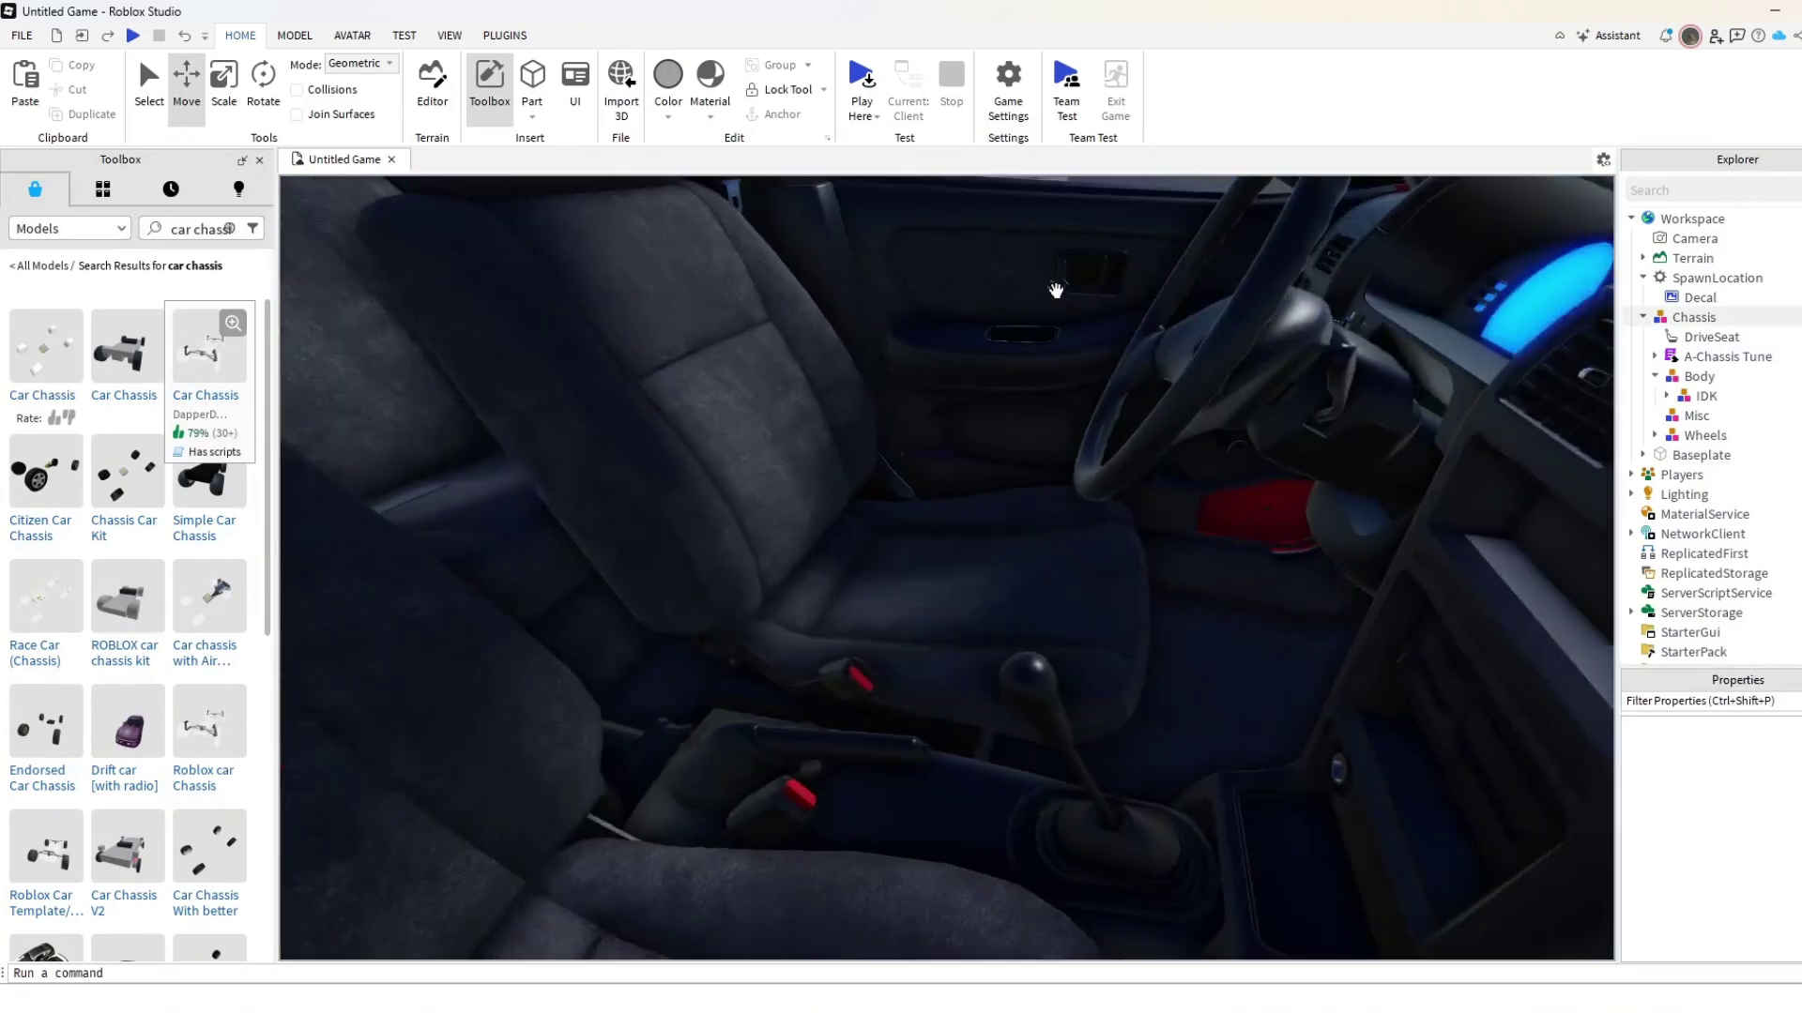
Run a play test, get into the driver's seat, check the first-person cockpit view, and stop the test.
key(F5)
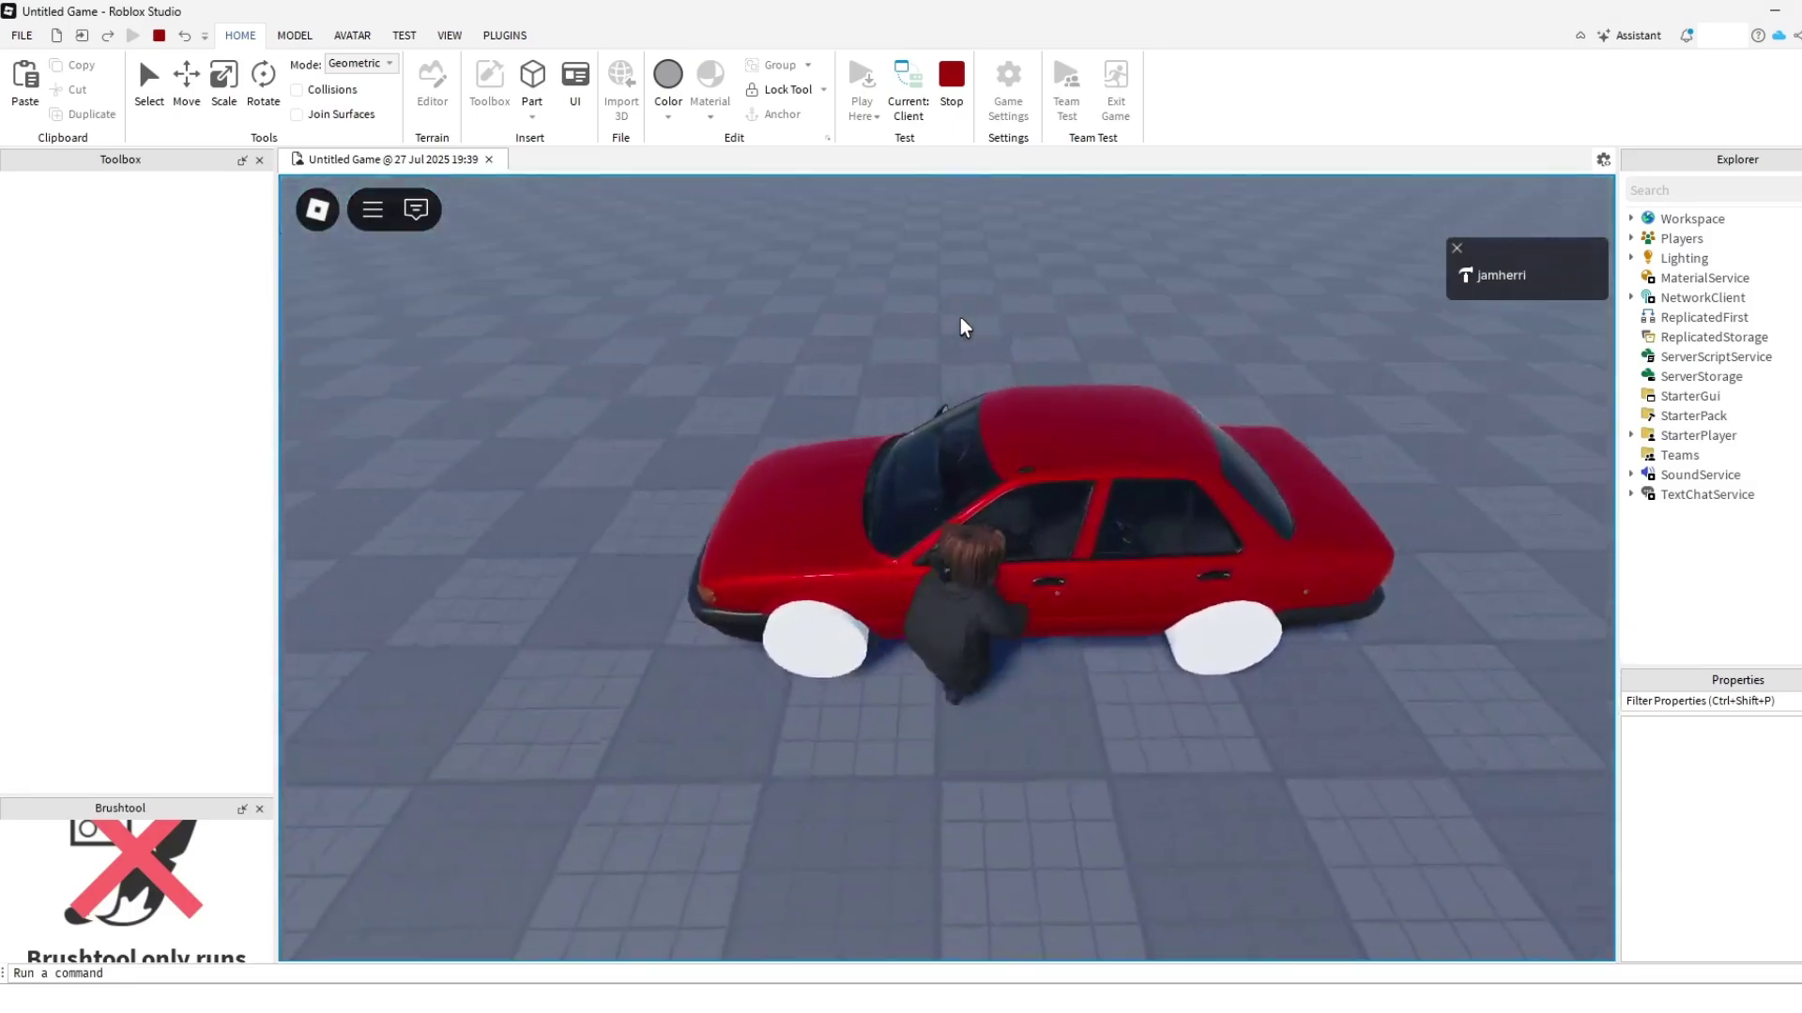
scroll(976, 336, up, 10)
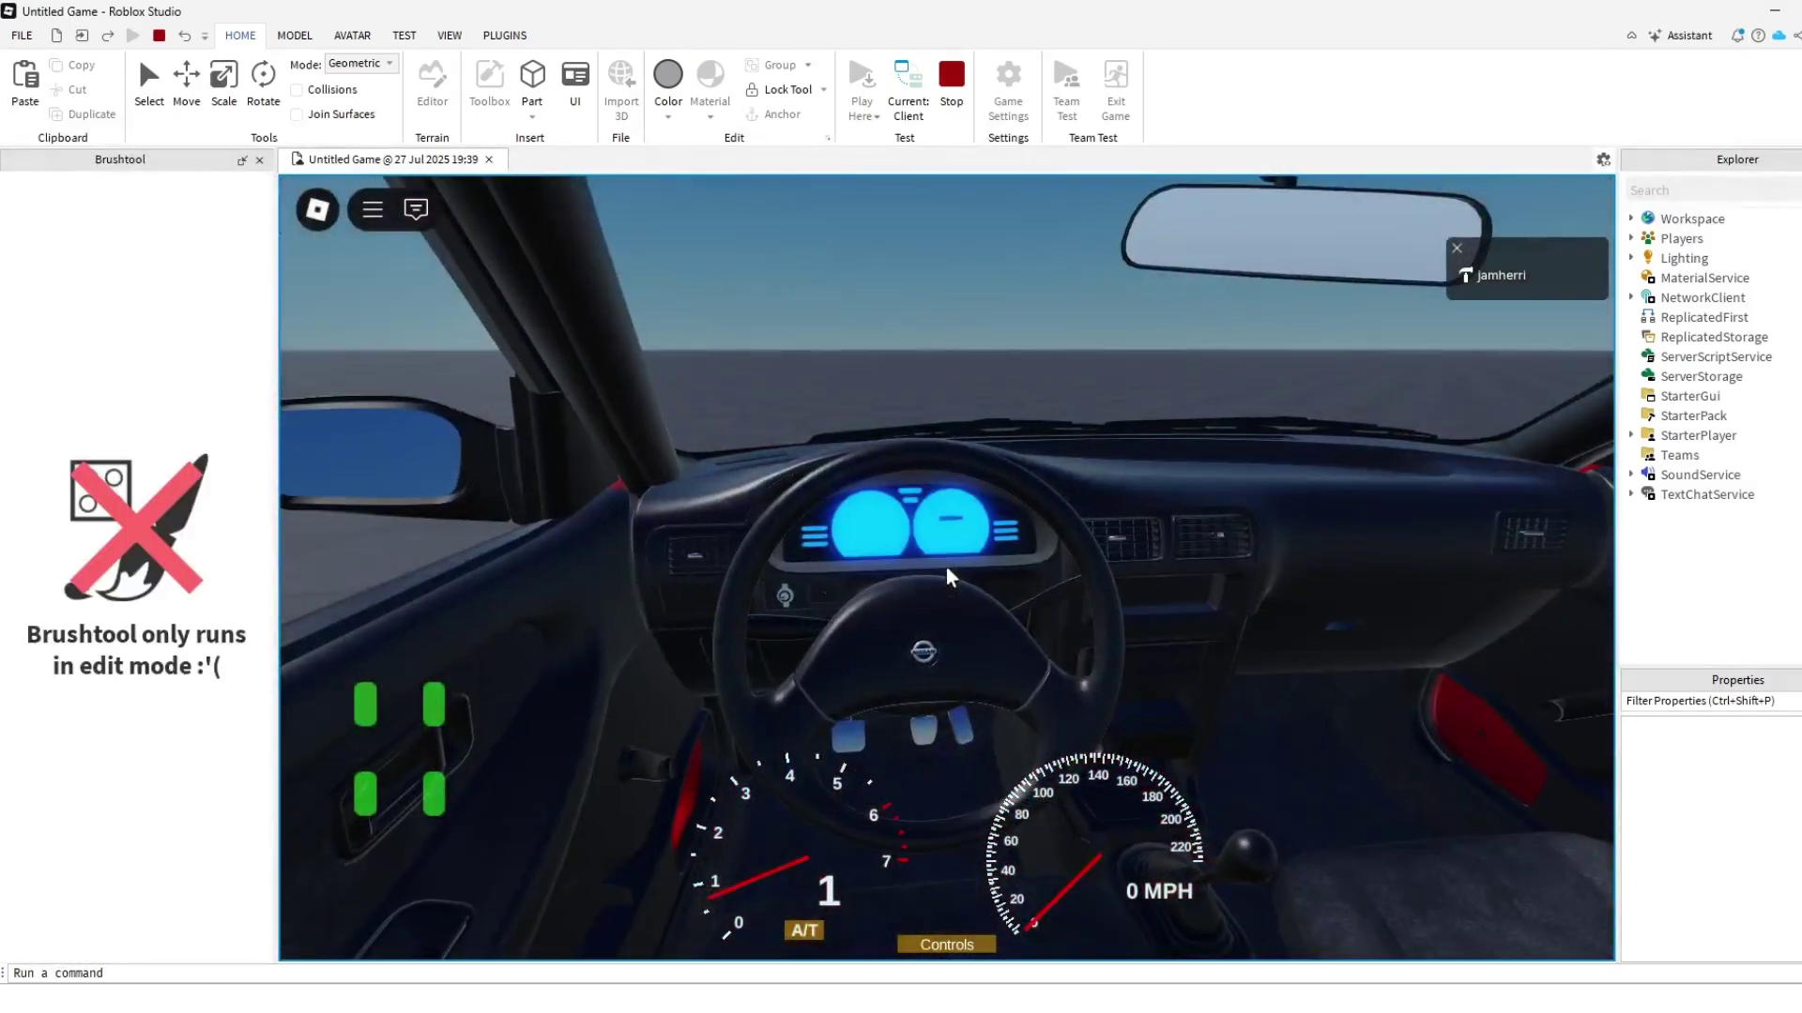
key(shift+F5)
Copy the white FR wheel from the chassis Wheels group and paste a duplicate into the Workspace beside the car.
click(937, 600)
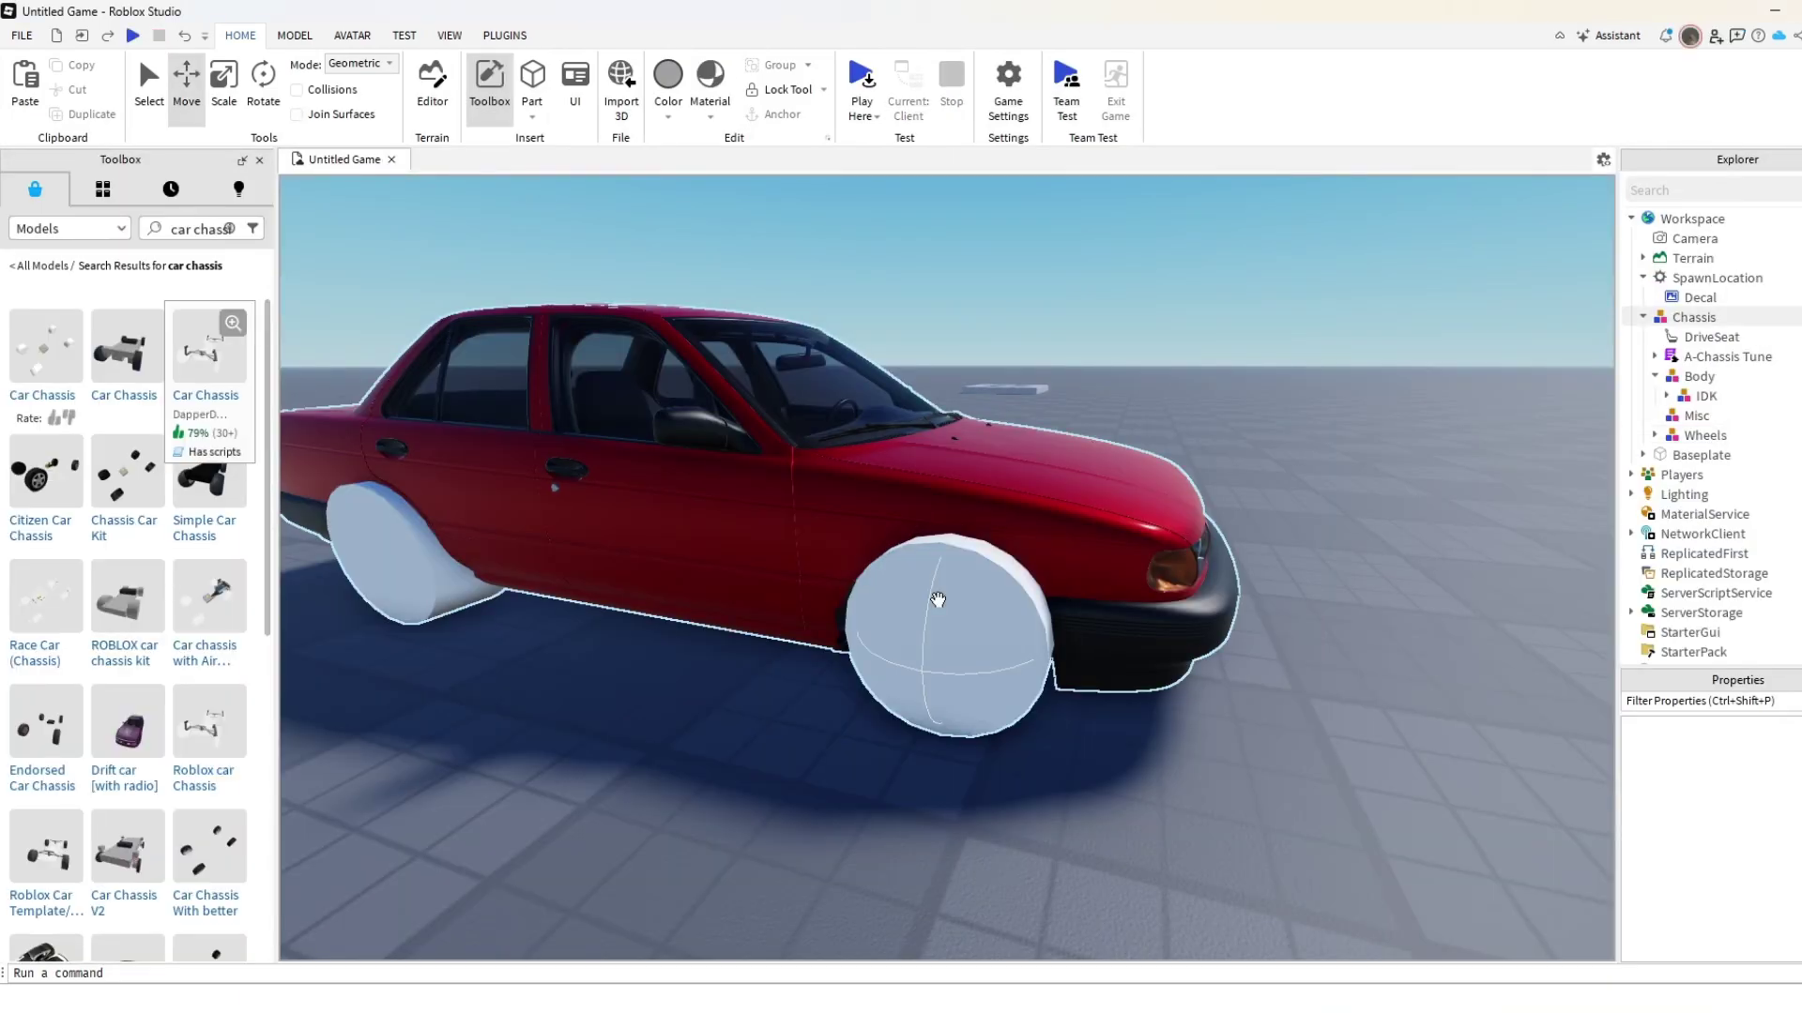
alt+right_drag(740, 486, 723, 485)
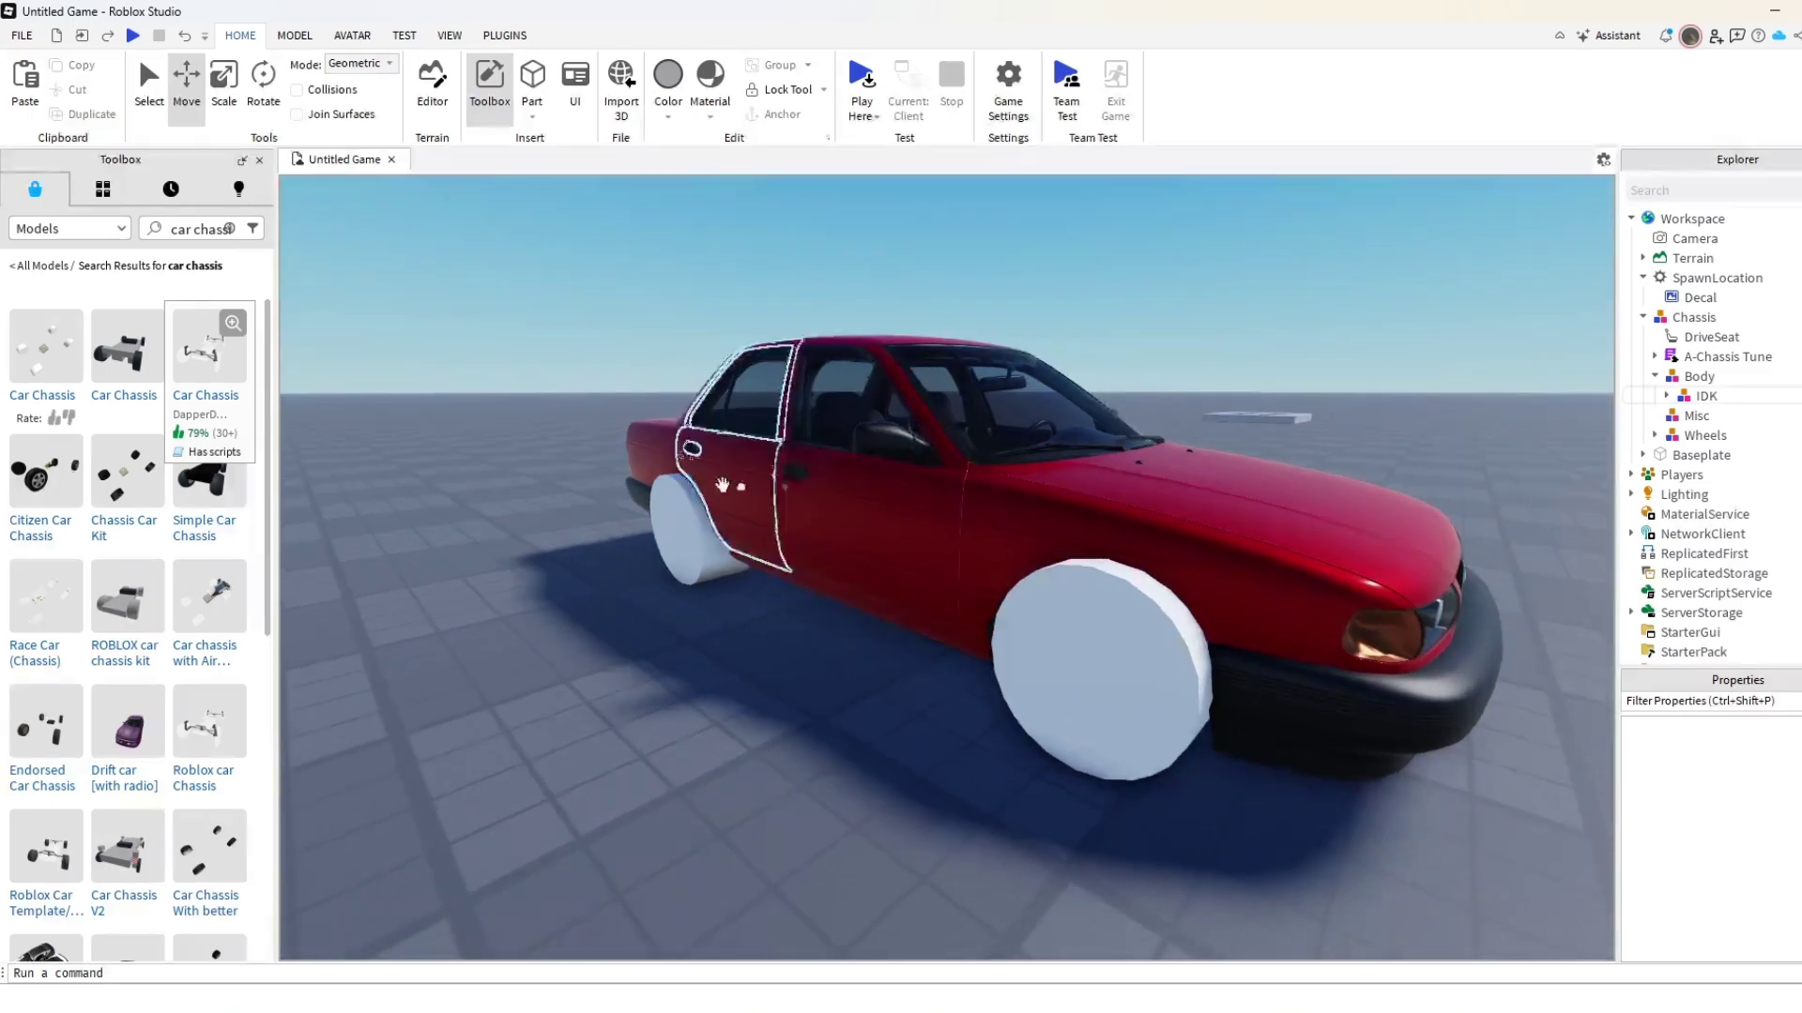
right_drag(1115, 608, 1141, 627)
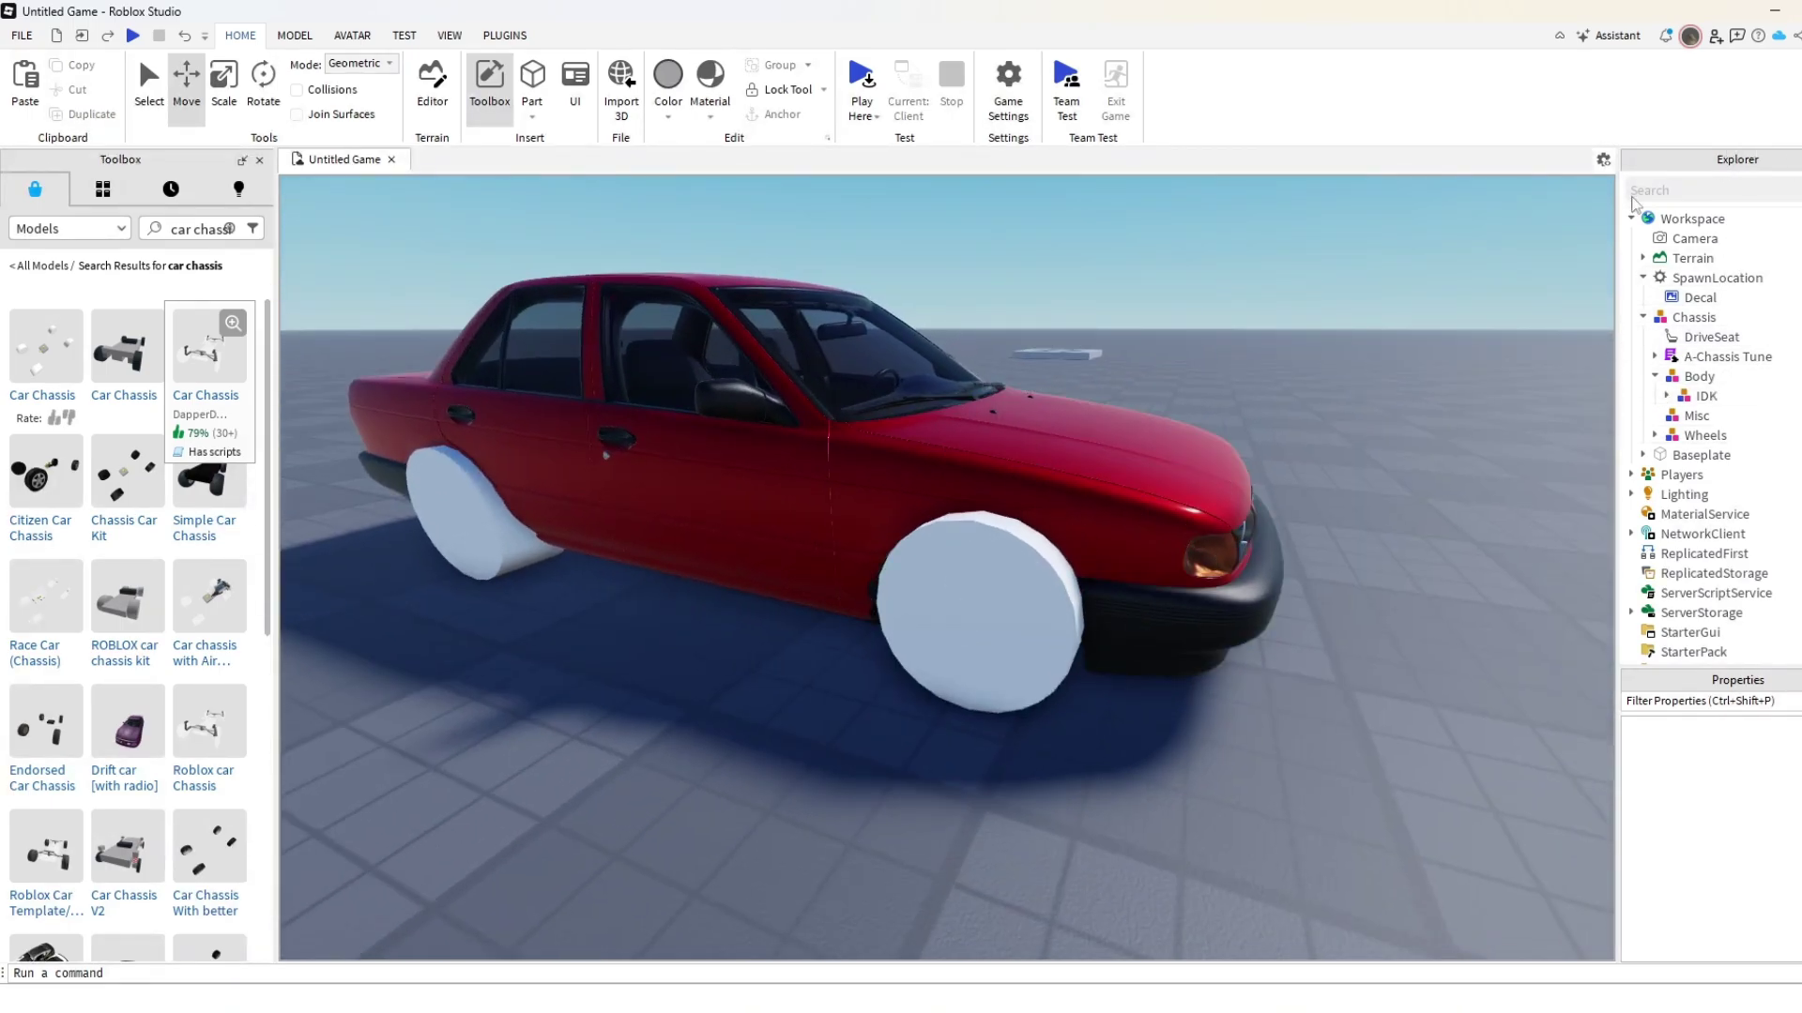
alt+click(967, 597)
right_drag(1043, 390, 1025, 401)
key(d)
key(s)
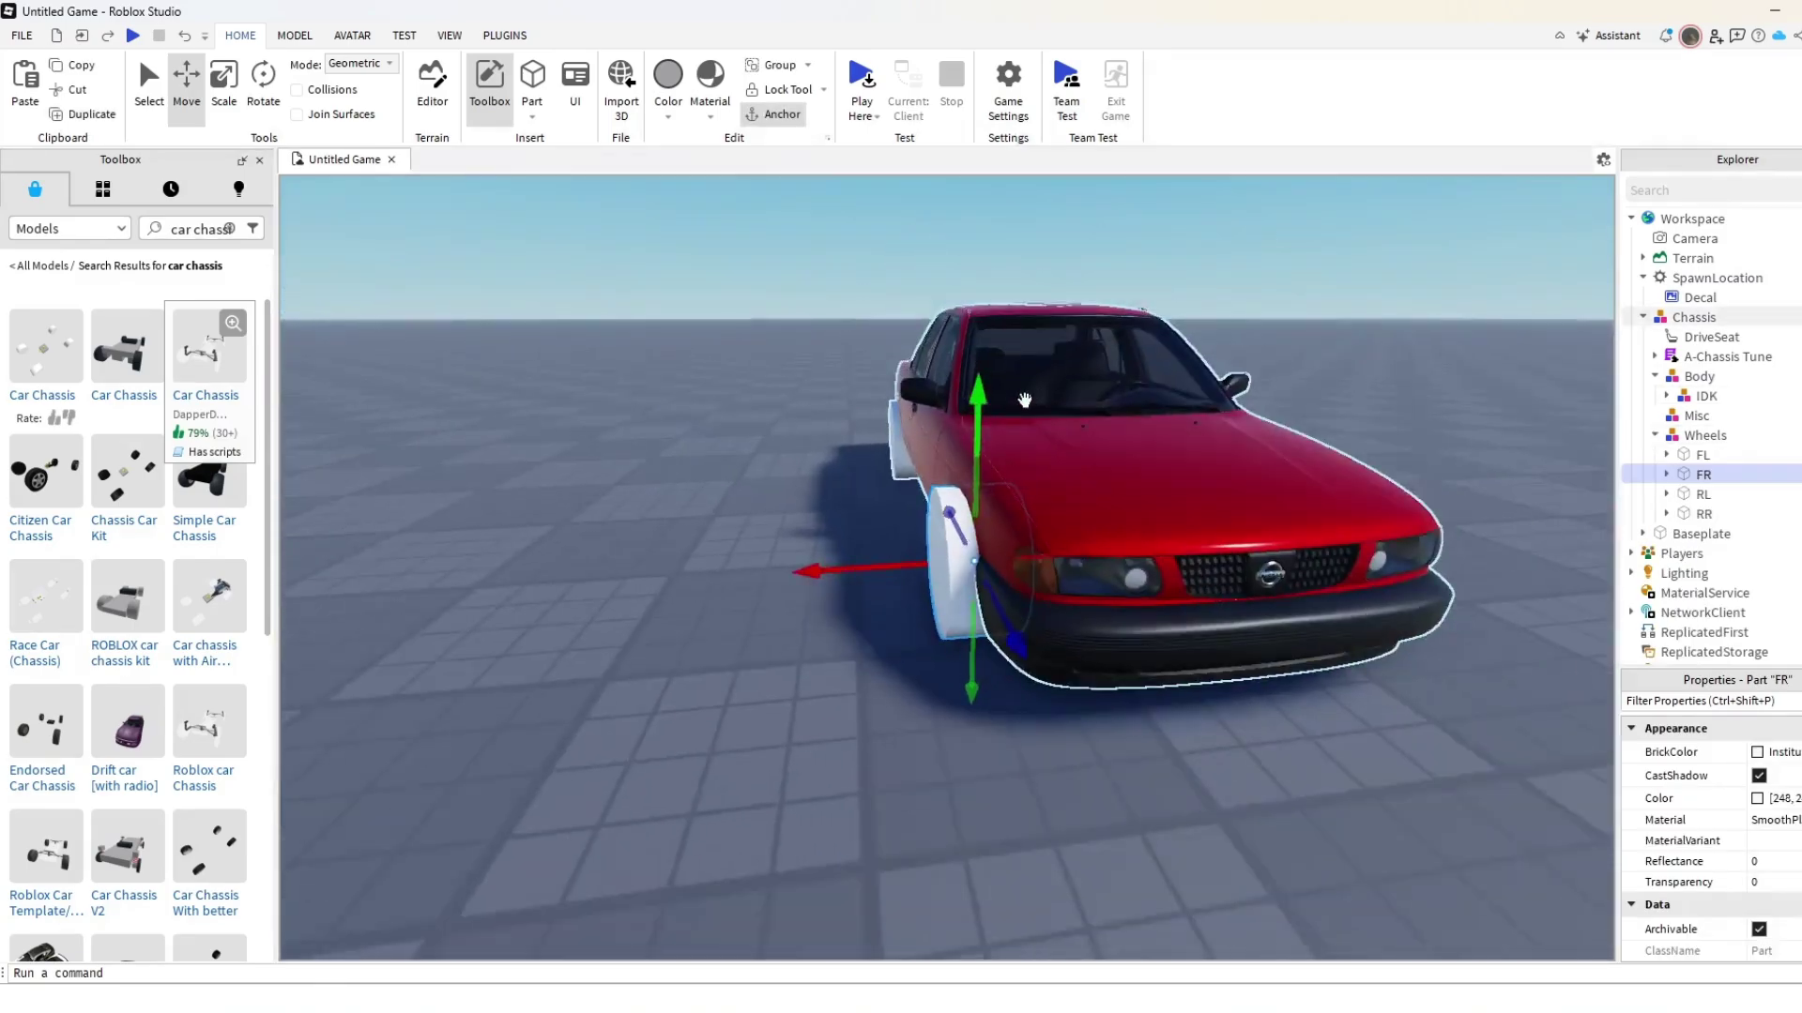
right_click(963, 535)
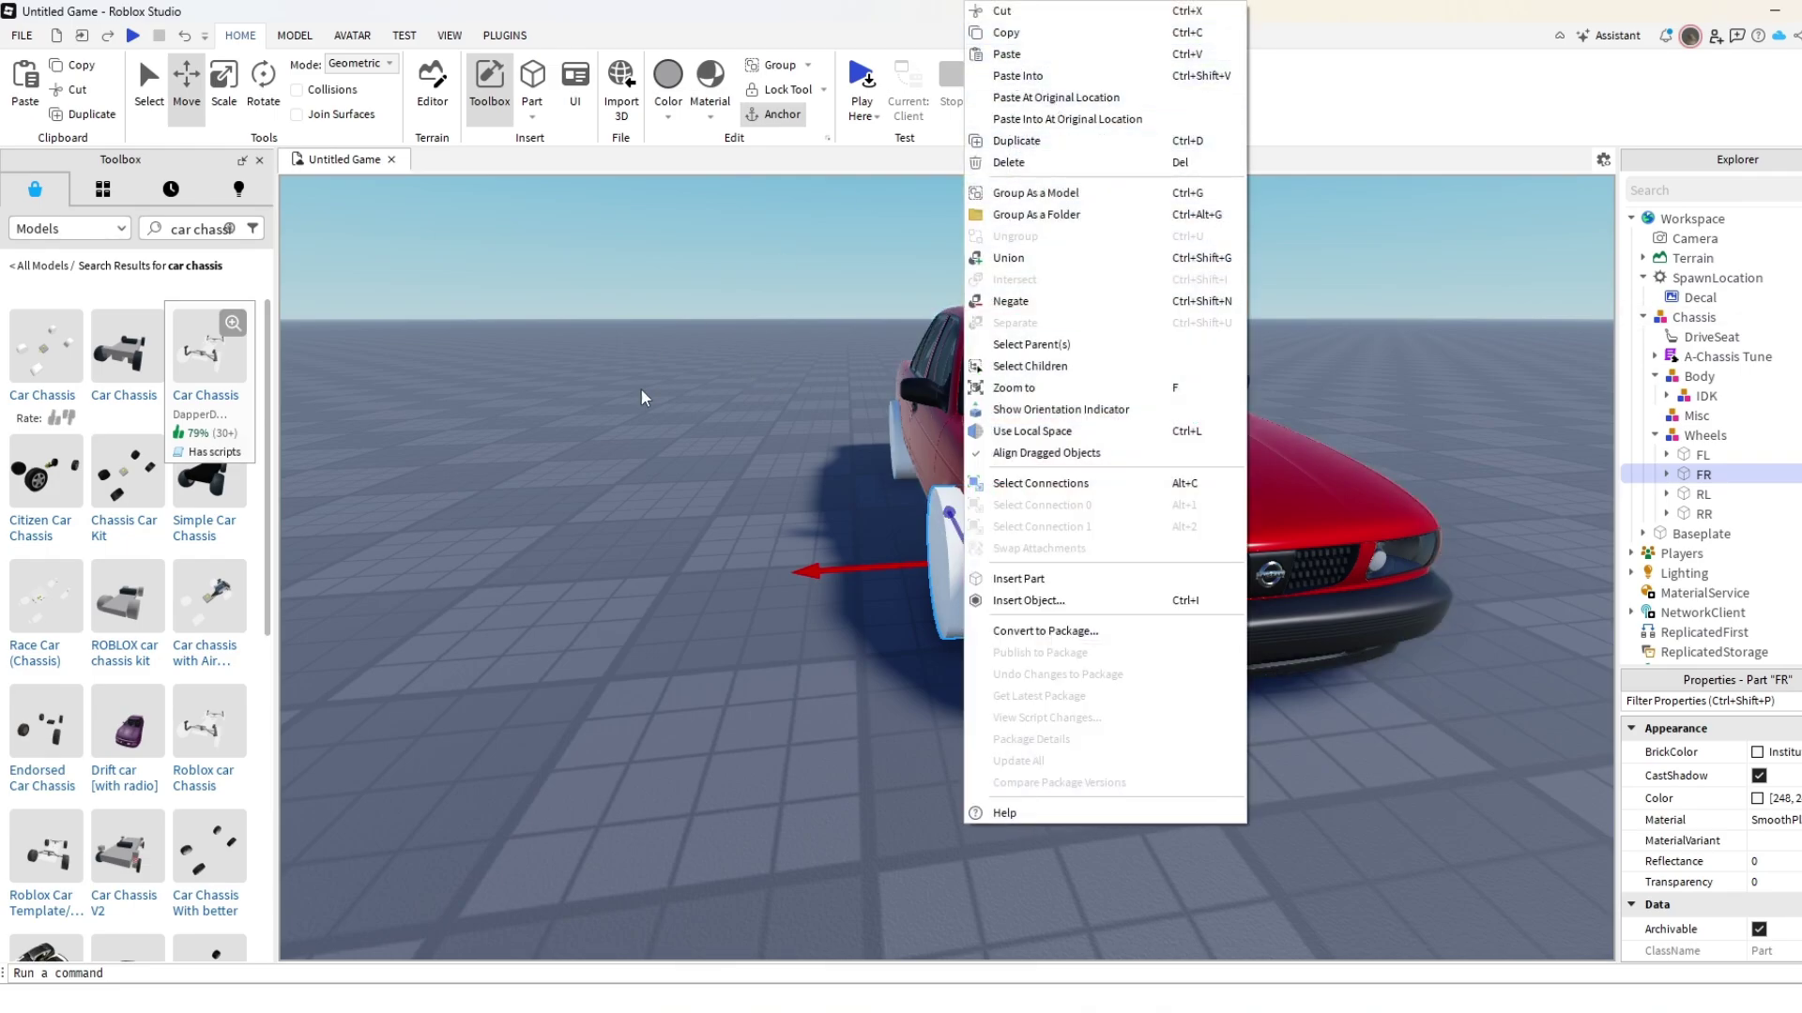
right_drag(640, 386, 830, 499)
right_click(959, 526)
scroll(825, 357, down, 3)
click(824, 346)
scroll(824, 347, up, 3)
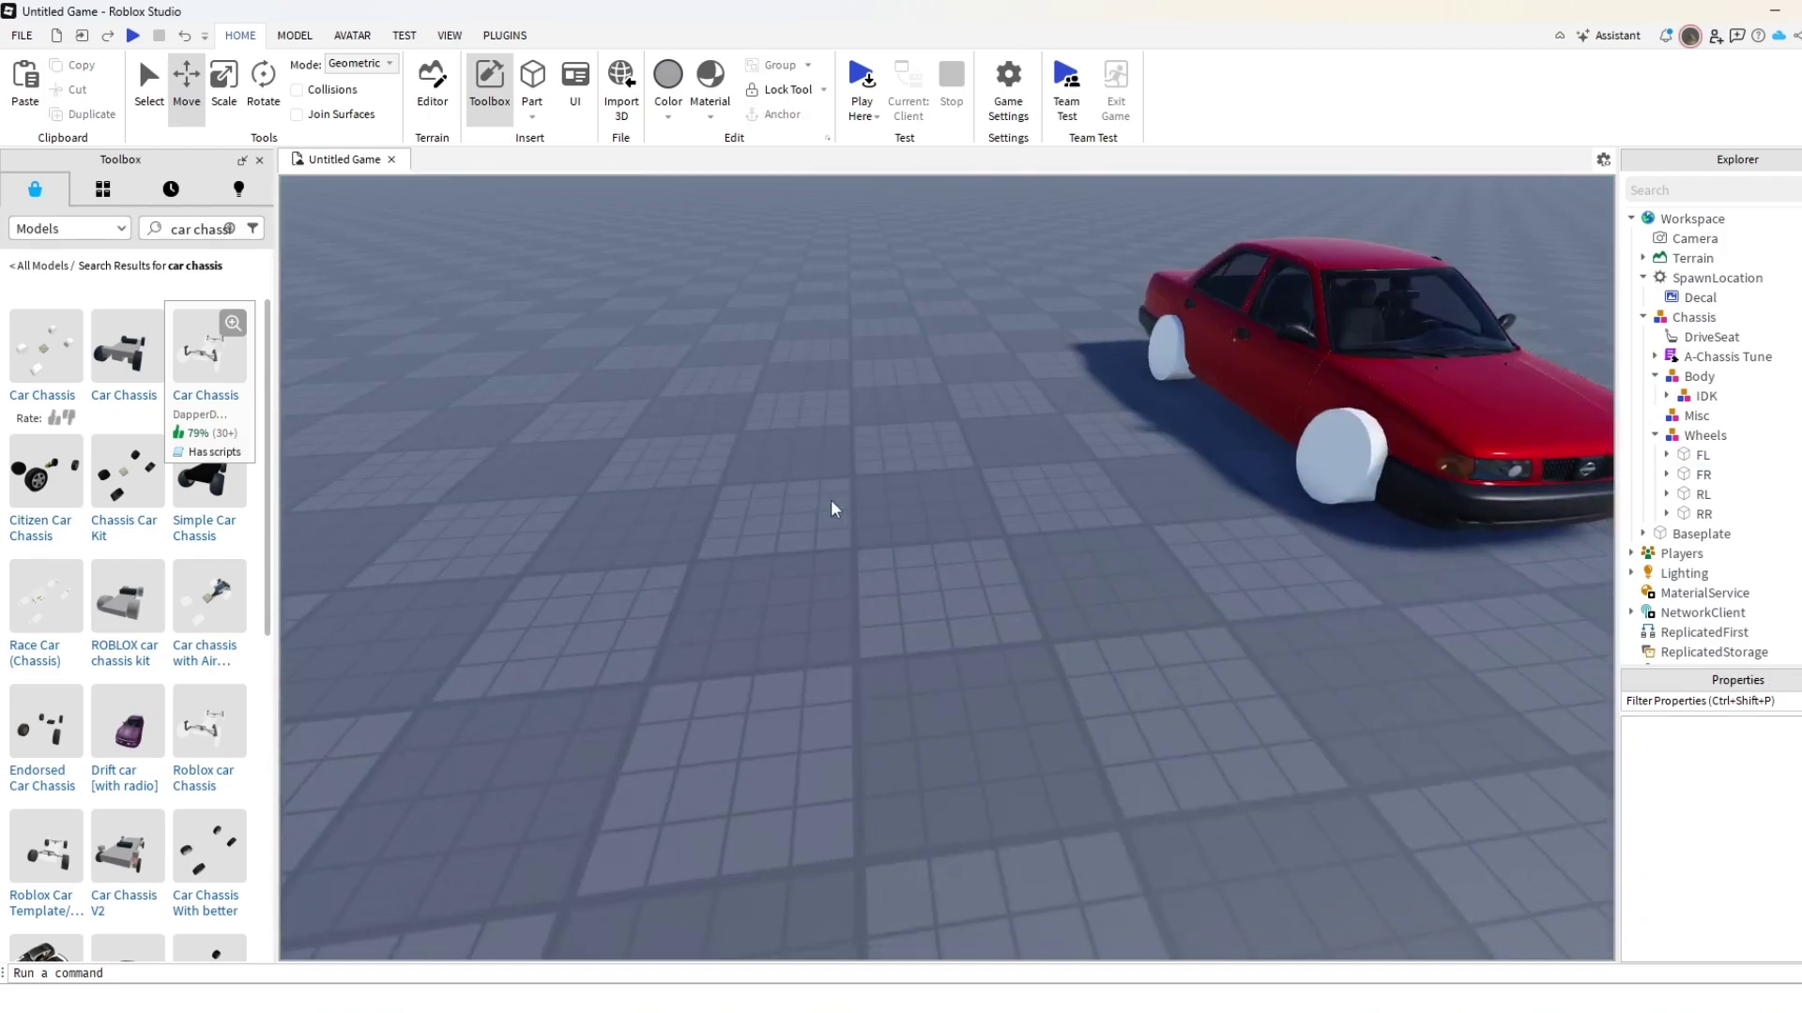
key(ctrl+v)
key(f)
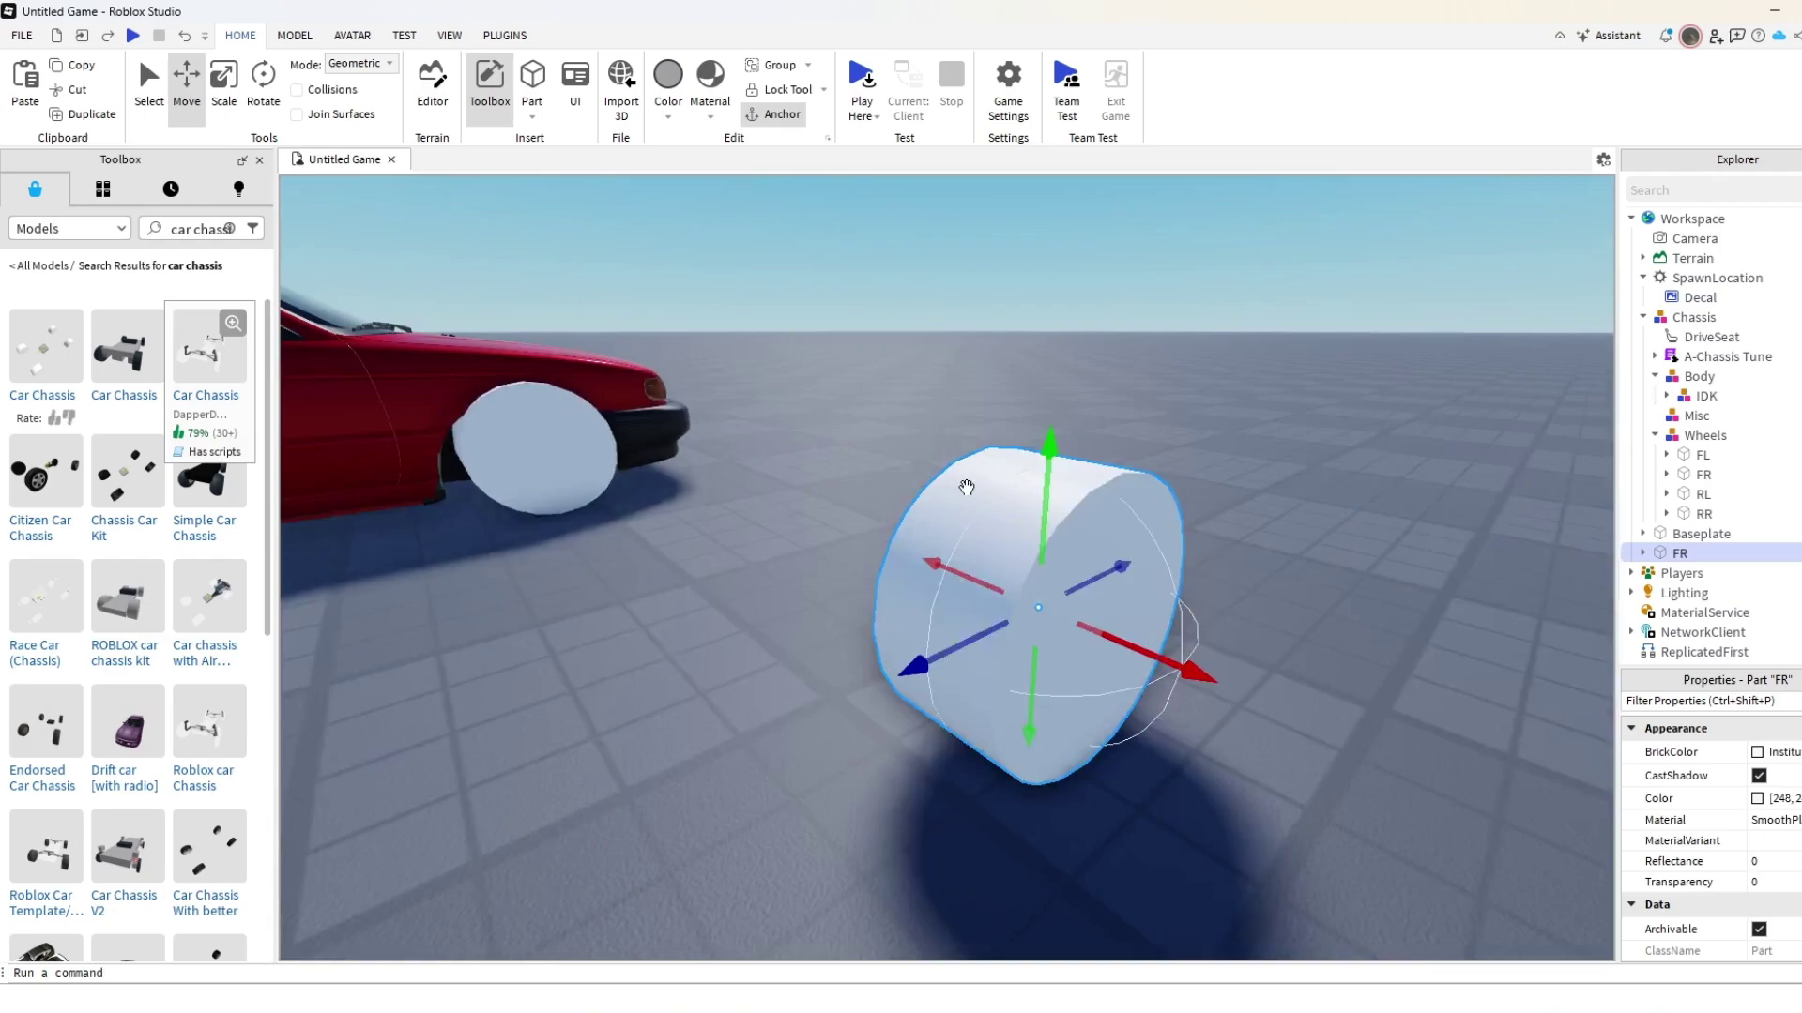
Group the pasted FR wheel as a model and name it WHEEL.
right_drag(960, 489, 960, 490)
key(d)
key(s)
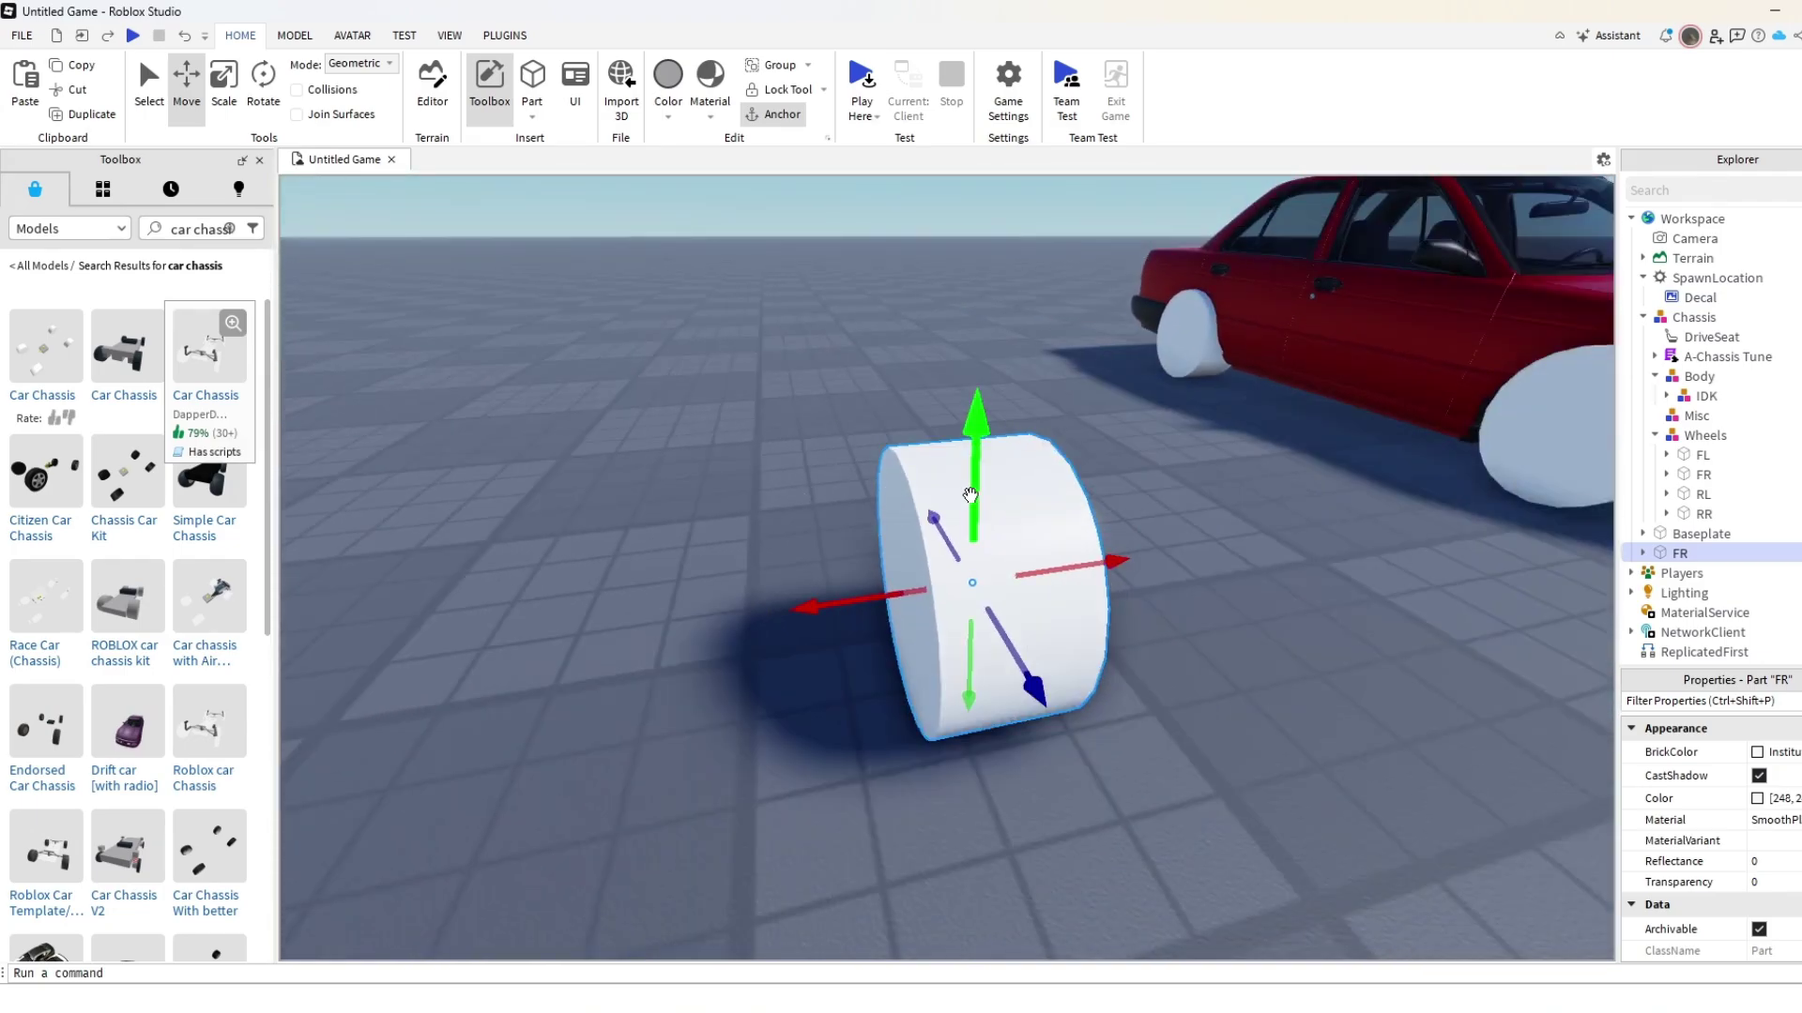
right_click(970, 495)
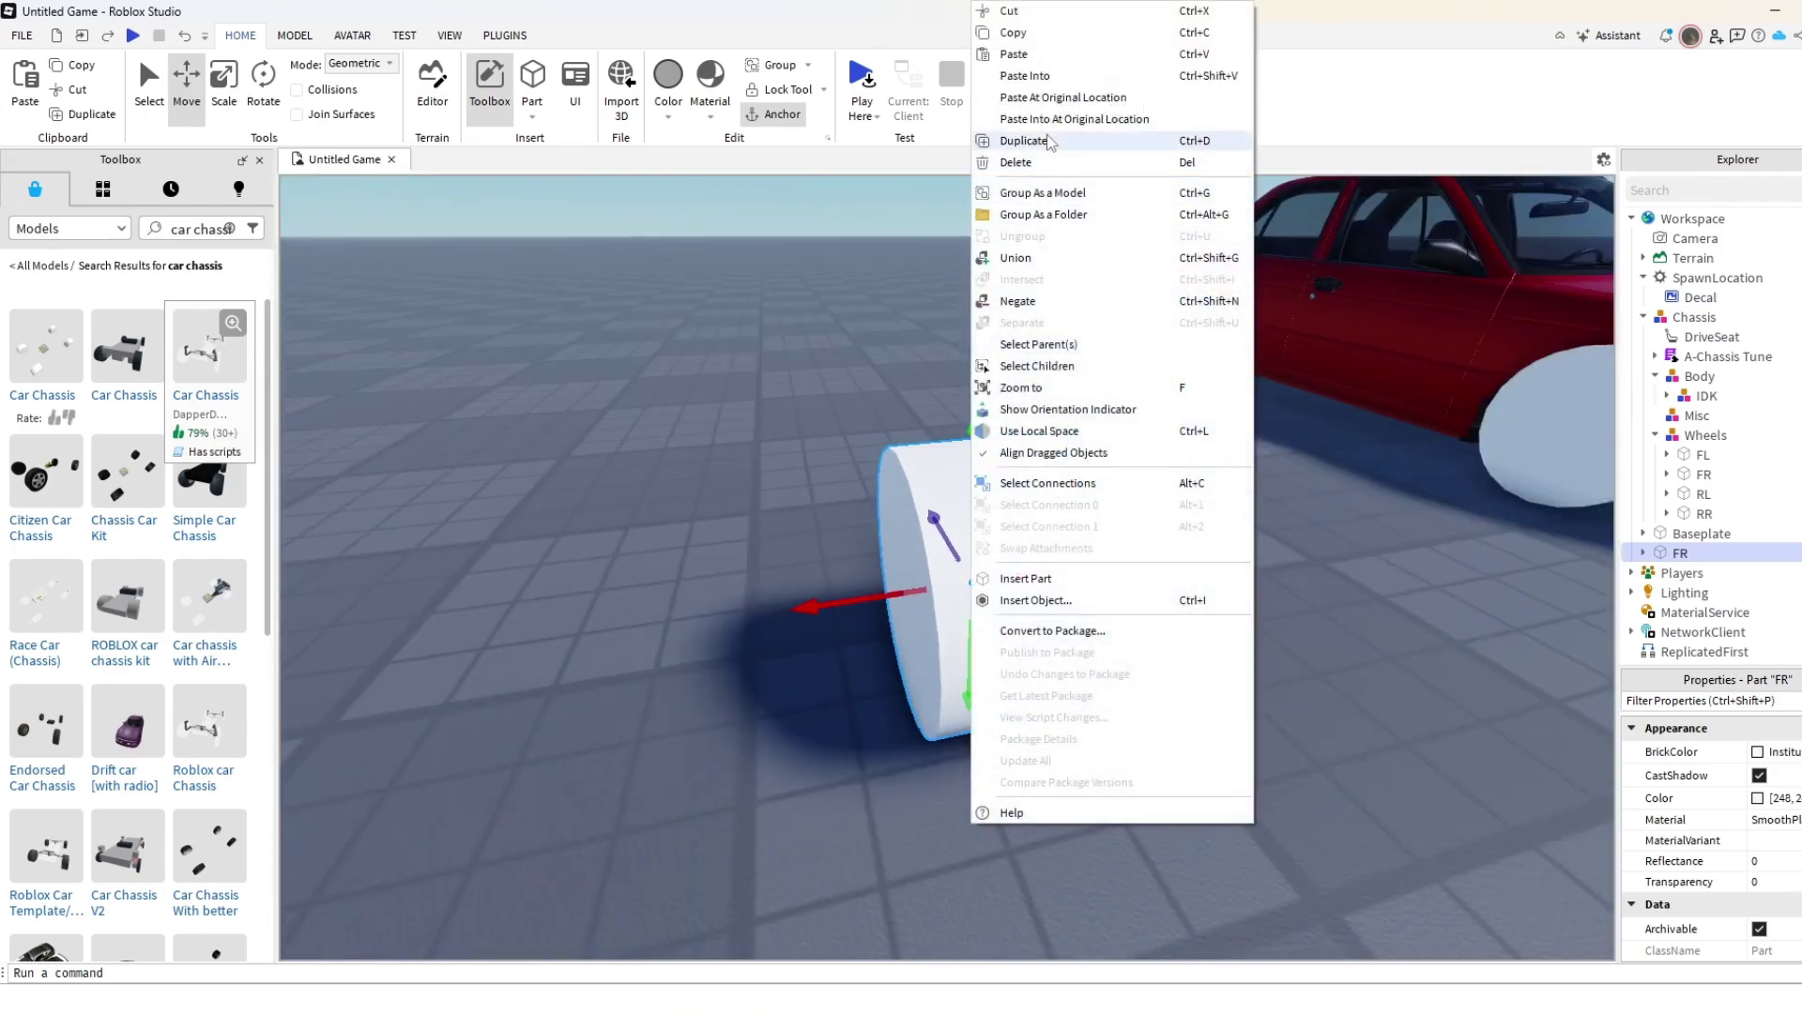
click(1032, 193)
right_drag(1005, 402, 1005, 402)
scroll(1488, 632, down, 3)
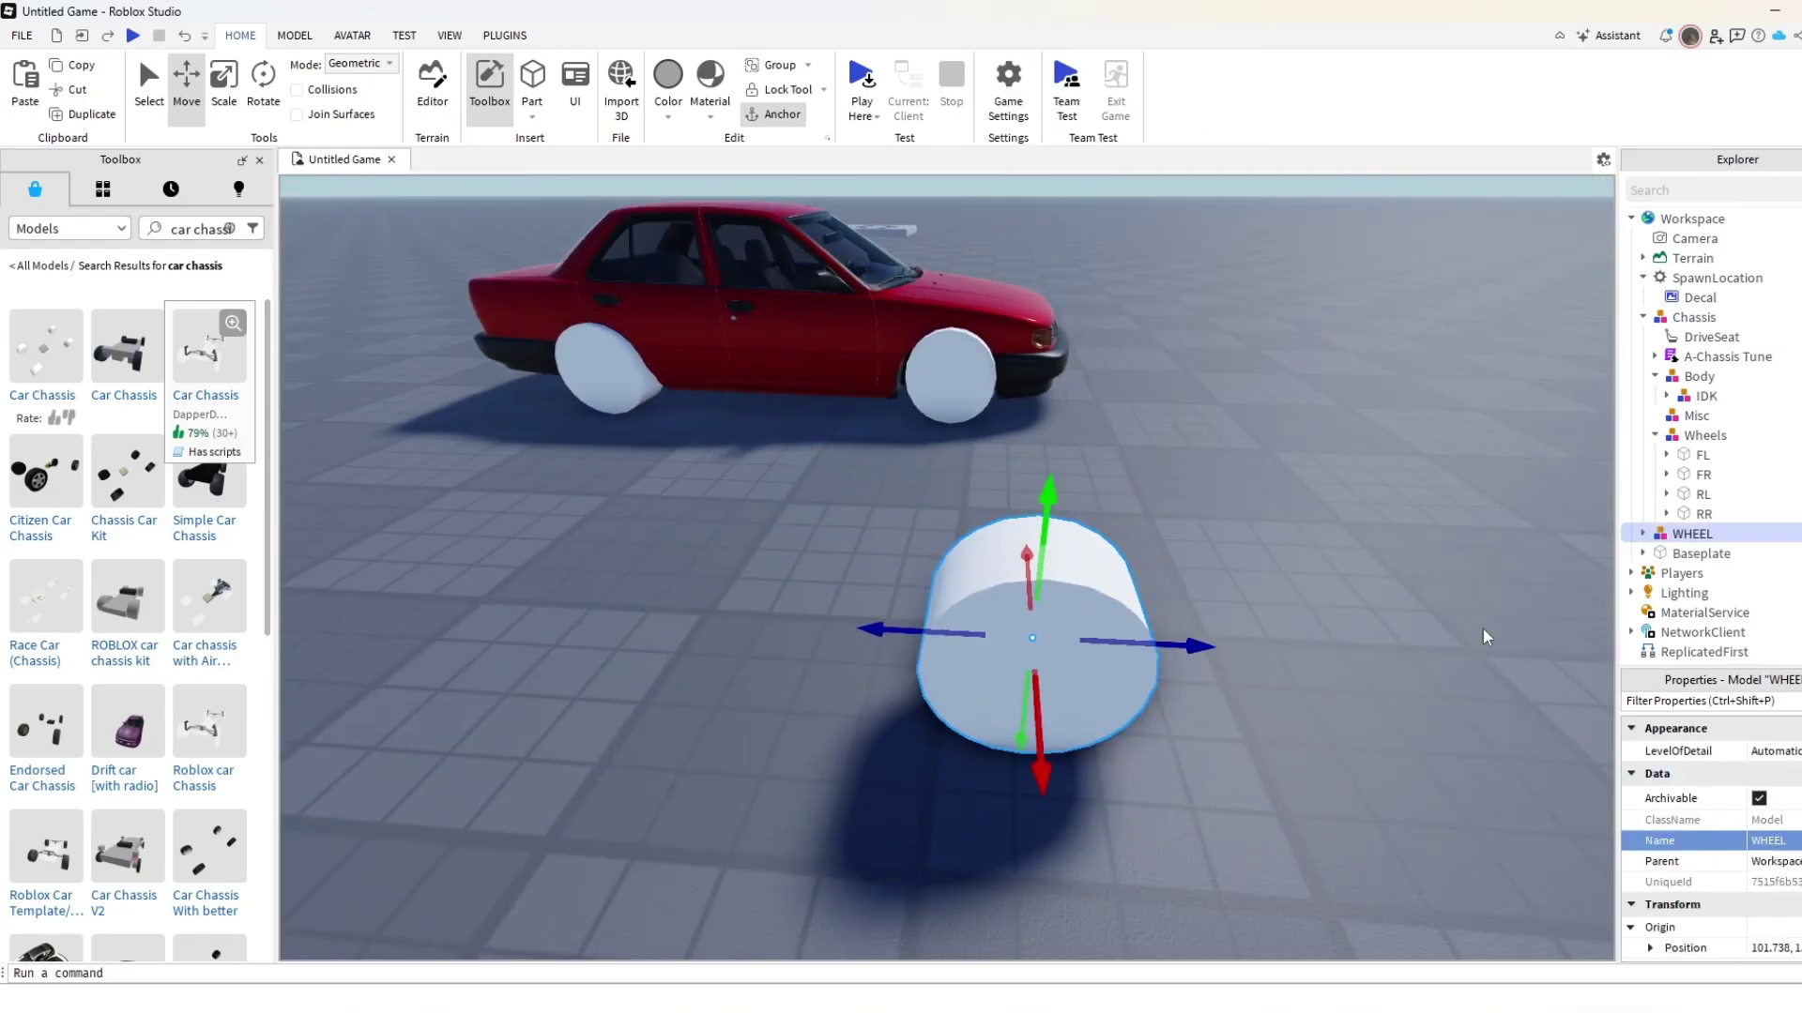
Examine the WHEEL model from several angles and distances next to the car.
scroll(1005, 514, up, 5)
scroll(1005, 514, down, 4)
right_drag(1006, 514, 1005, 515)
scroll(1022, 405, up, 4)
scroll(1023, 406, down, 4)
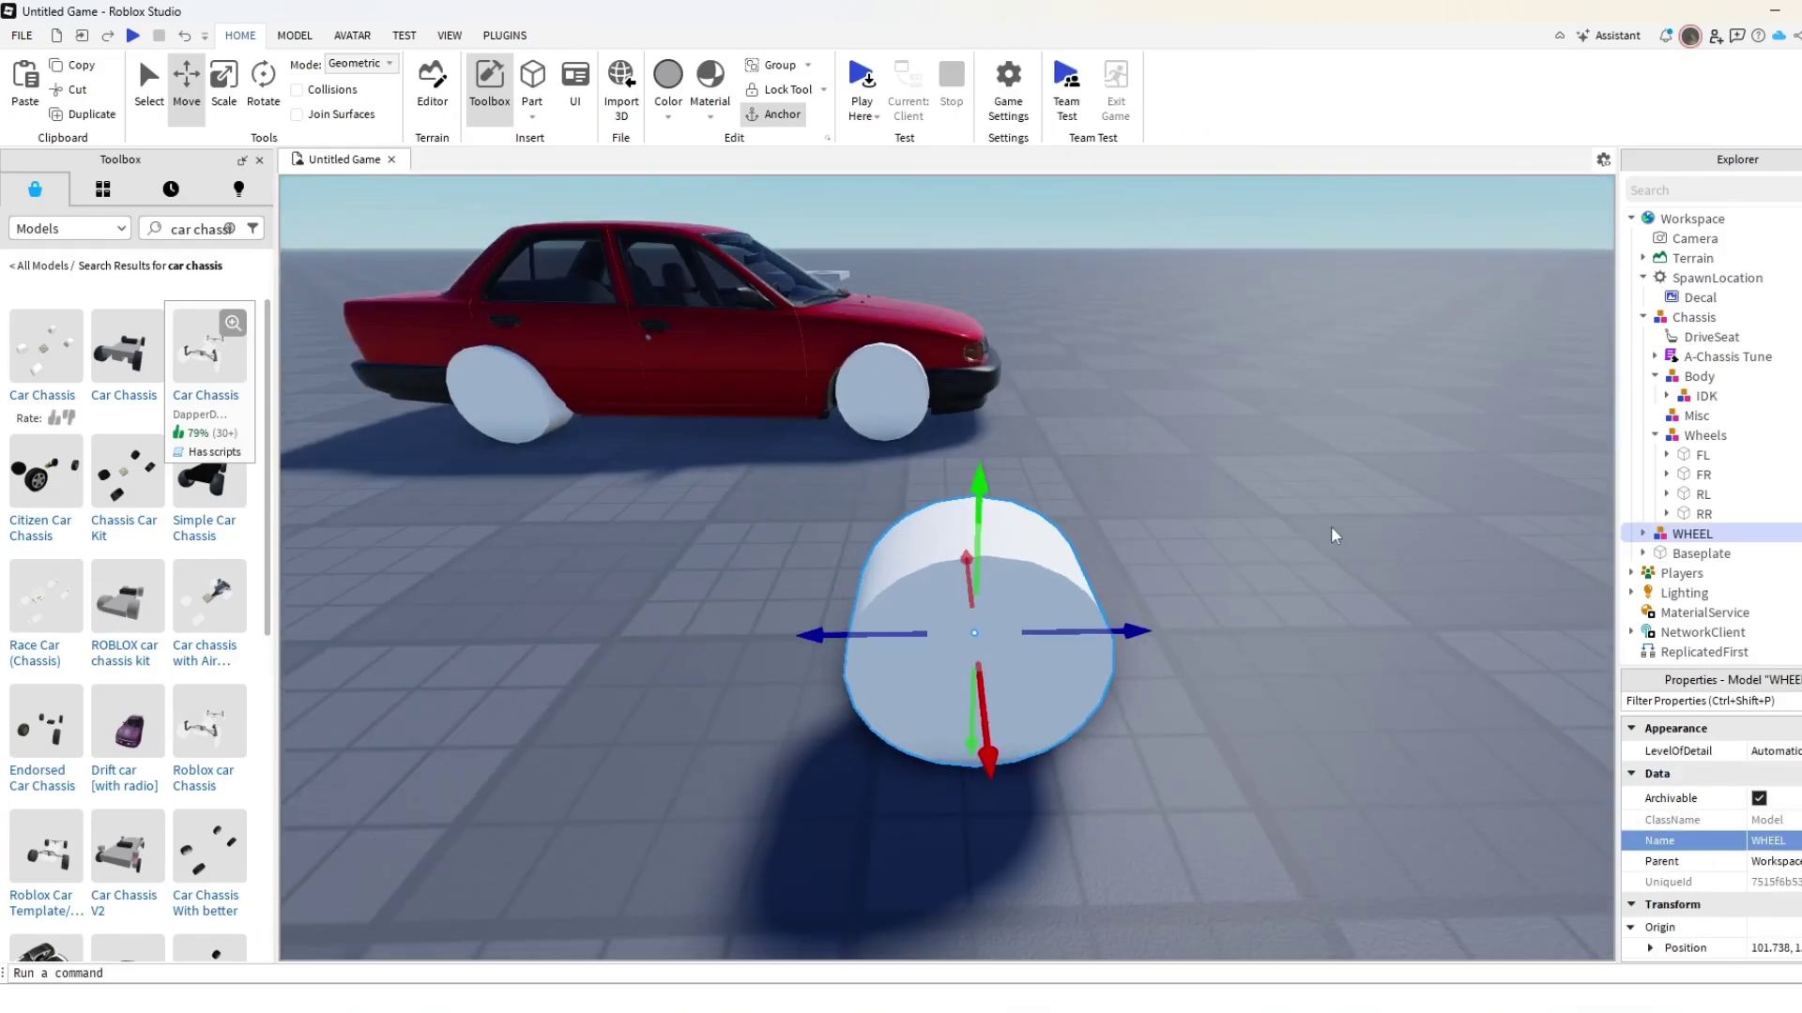
right_drag(1220, 514, 1627, 534)
scroll(1220, 514, up, 4)
scroll(1220, 515, down, 4)
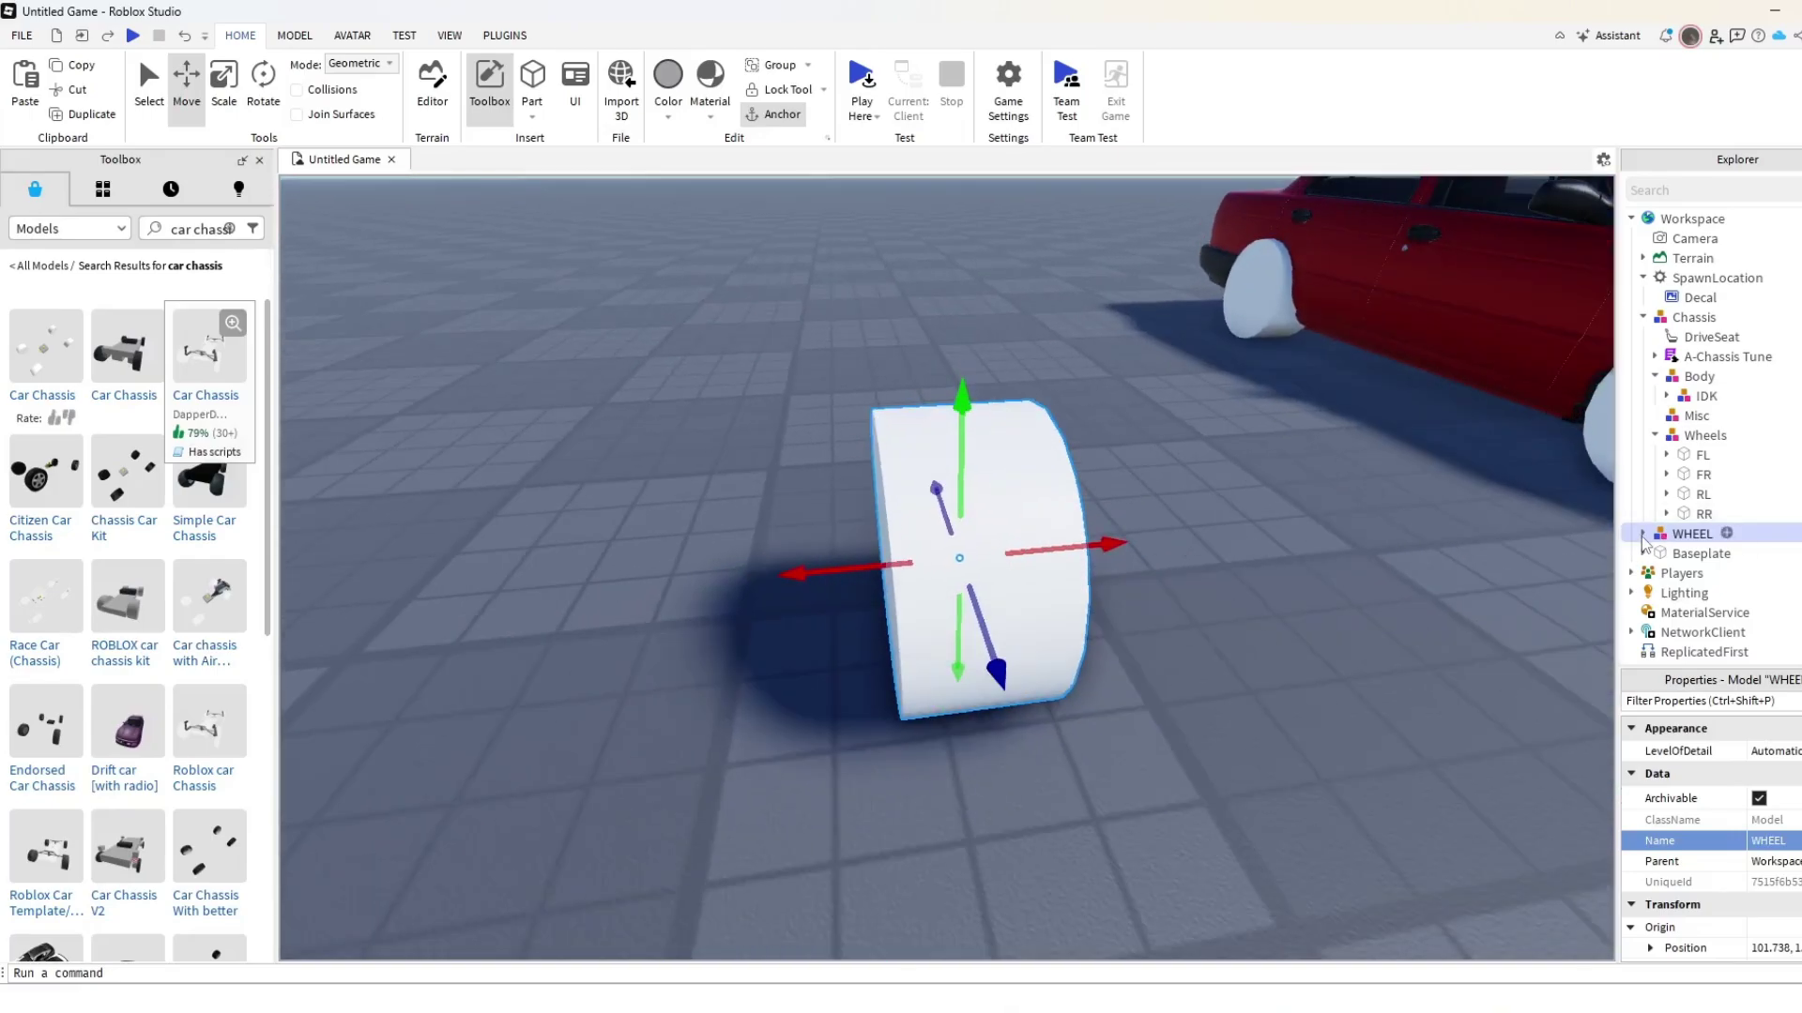
Expand the WHEEL model to reveal its FR part, and clear the selection.
click(1642, 535)
right_drag(924, 382, 1171, 447)
scroll(1170, 446, up, 3)
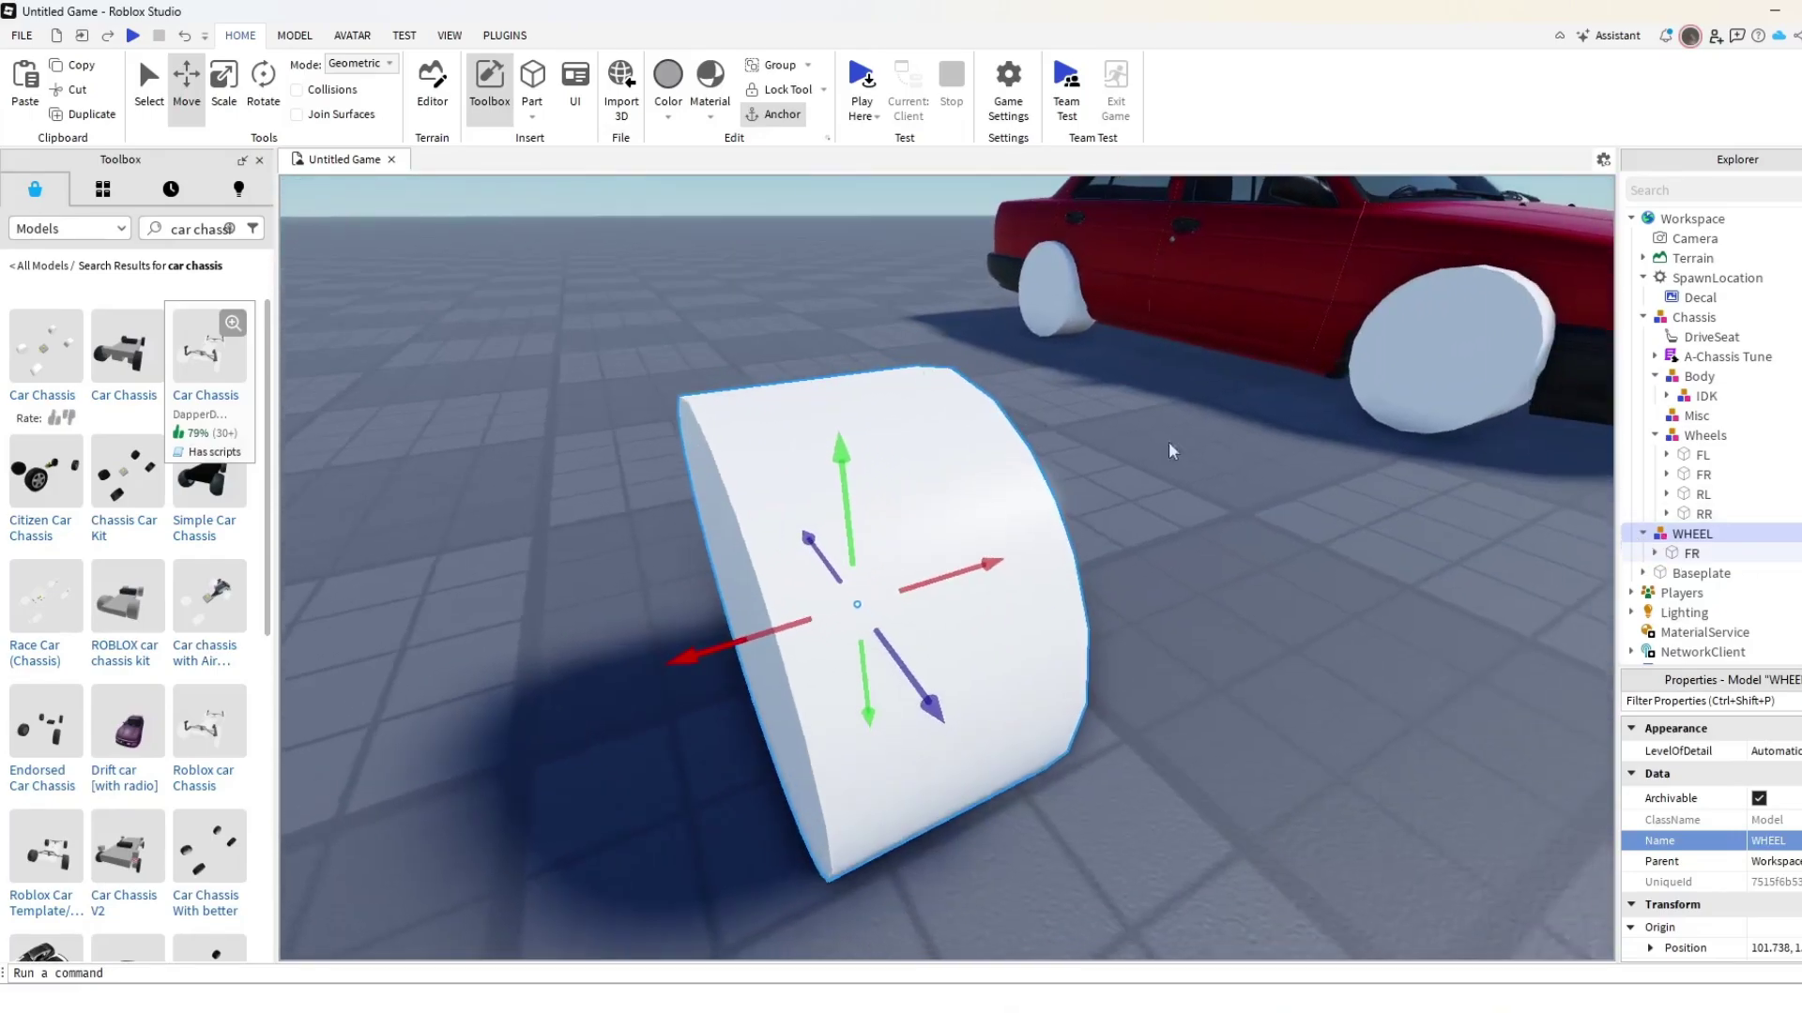
scroll(1173, 451, down, 5)
click(1287, 592)
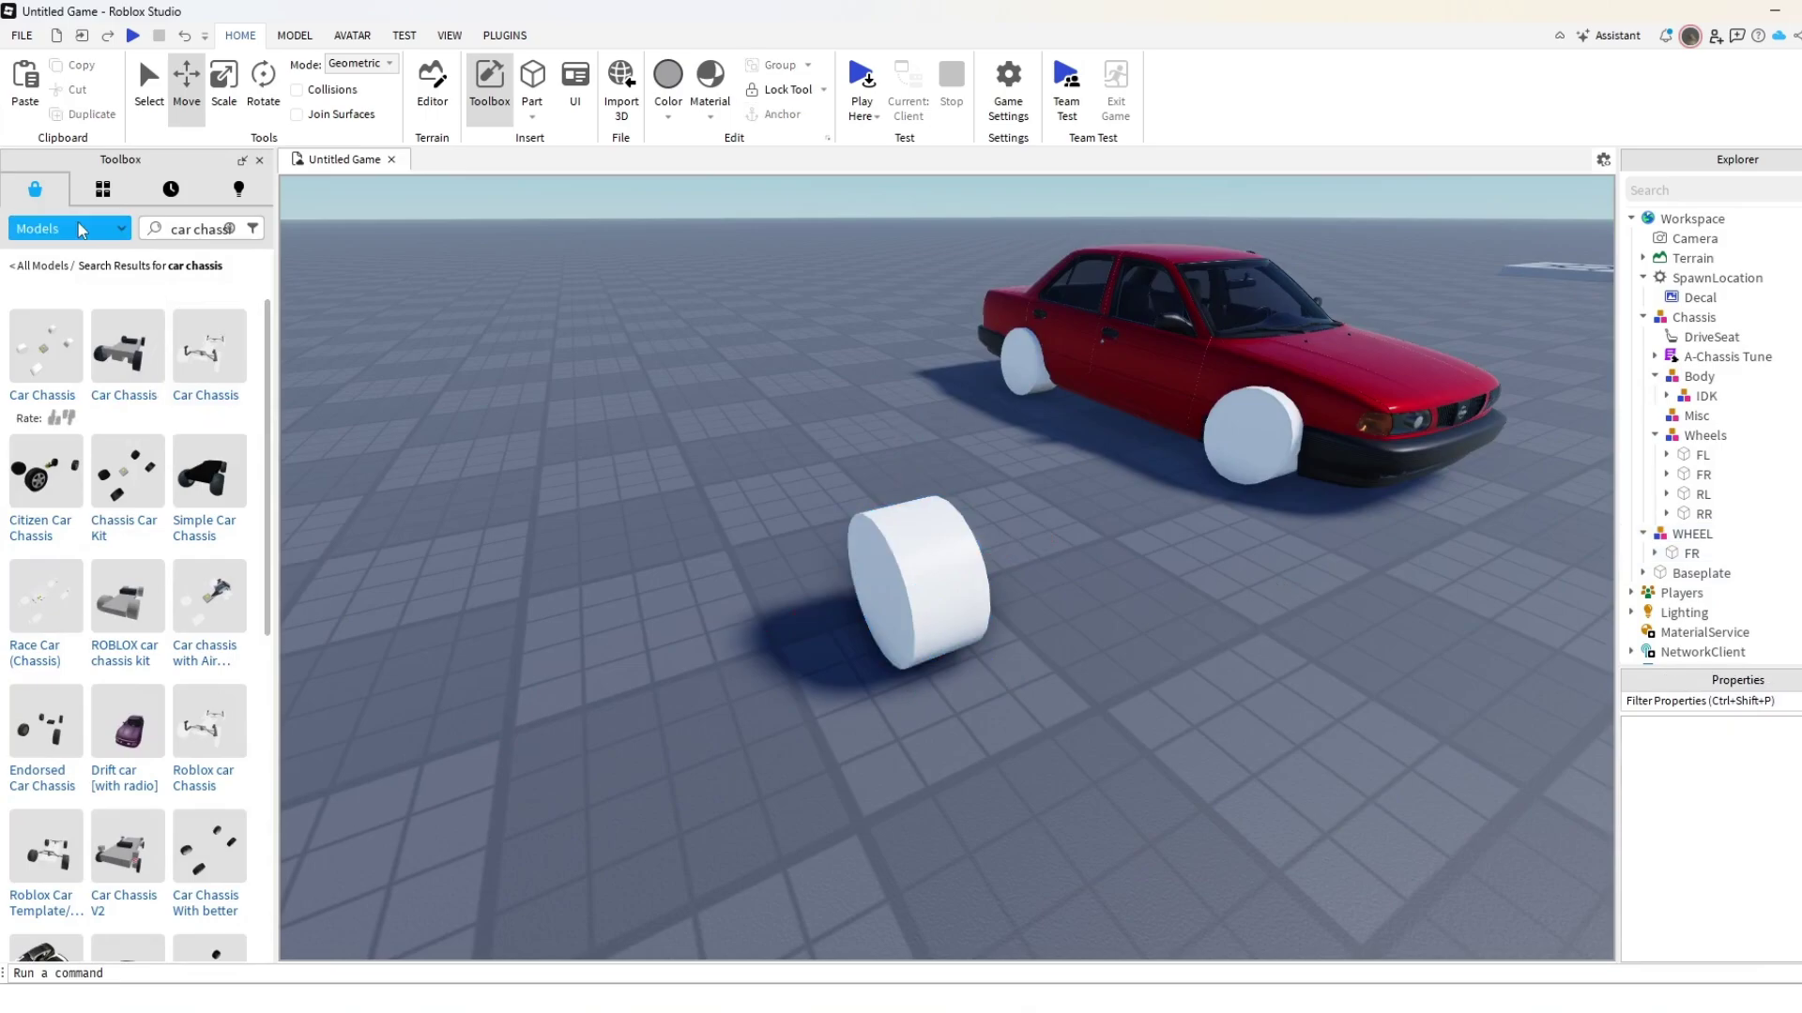
Search the Toolbox models for "wheel".
text(wheel)
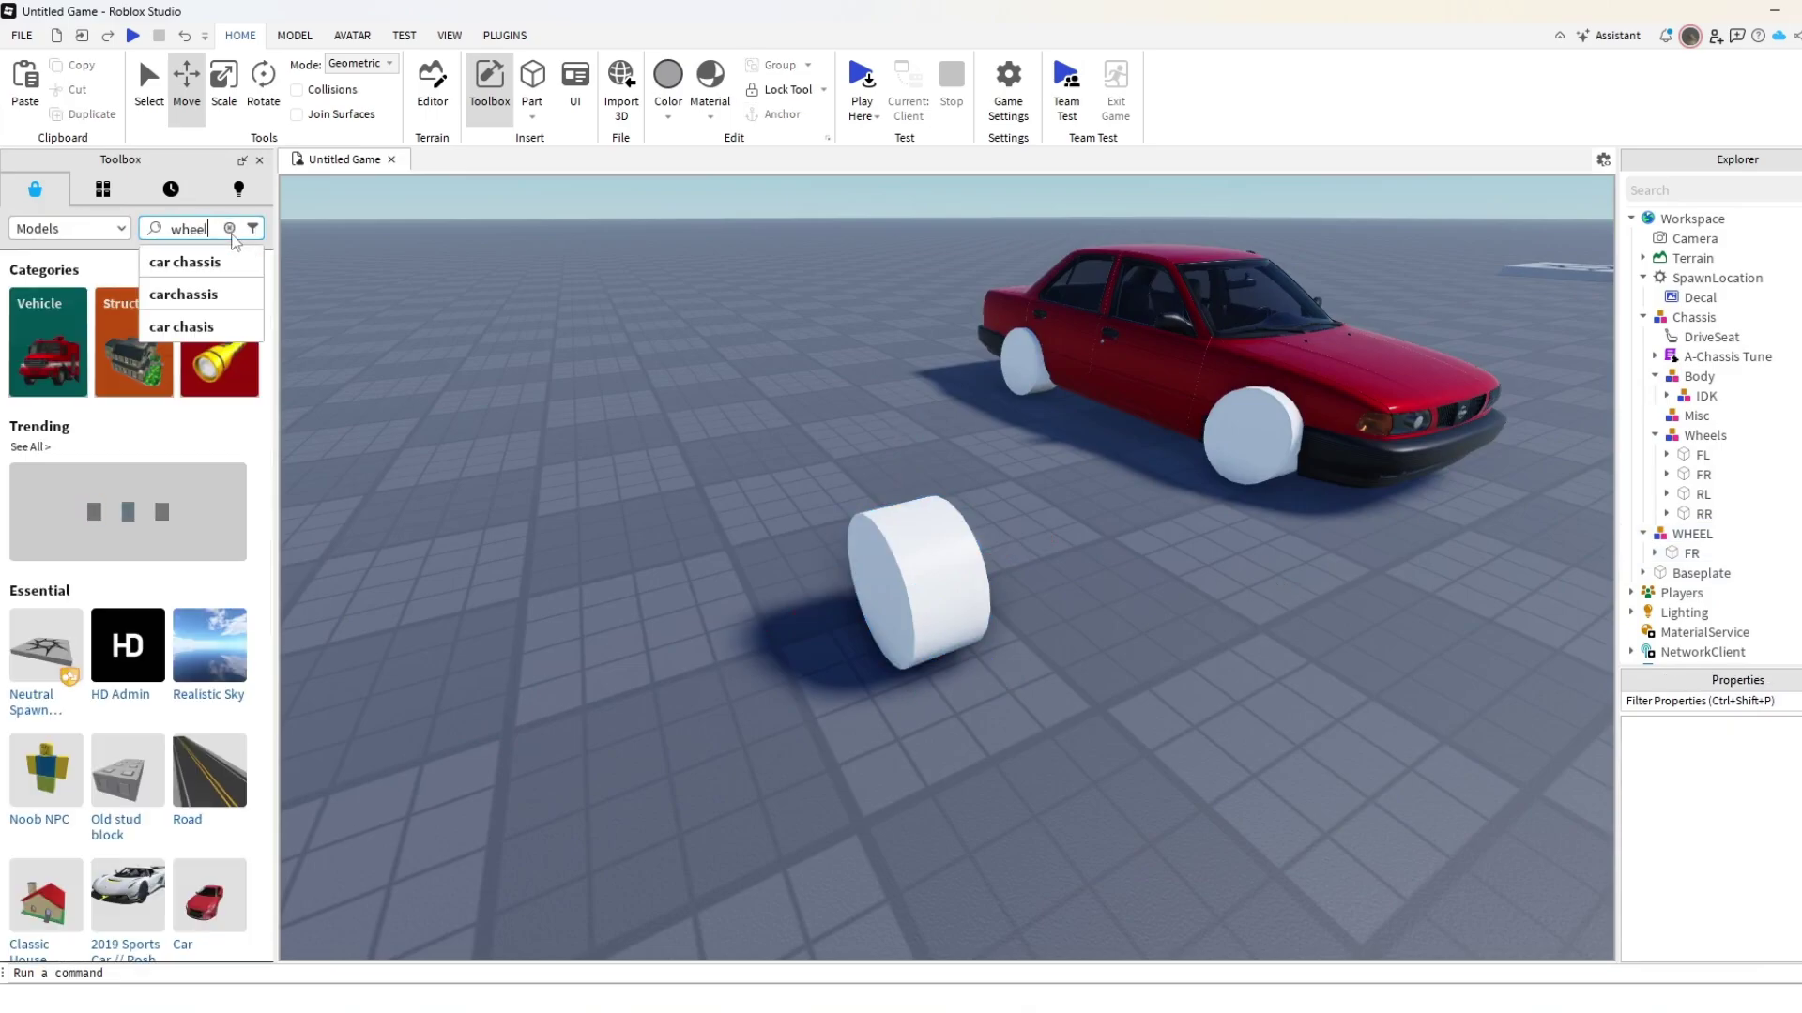
key(Return)
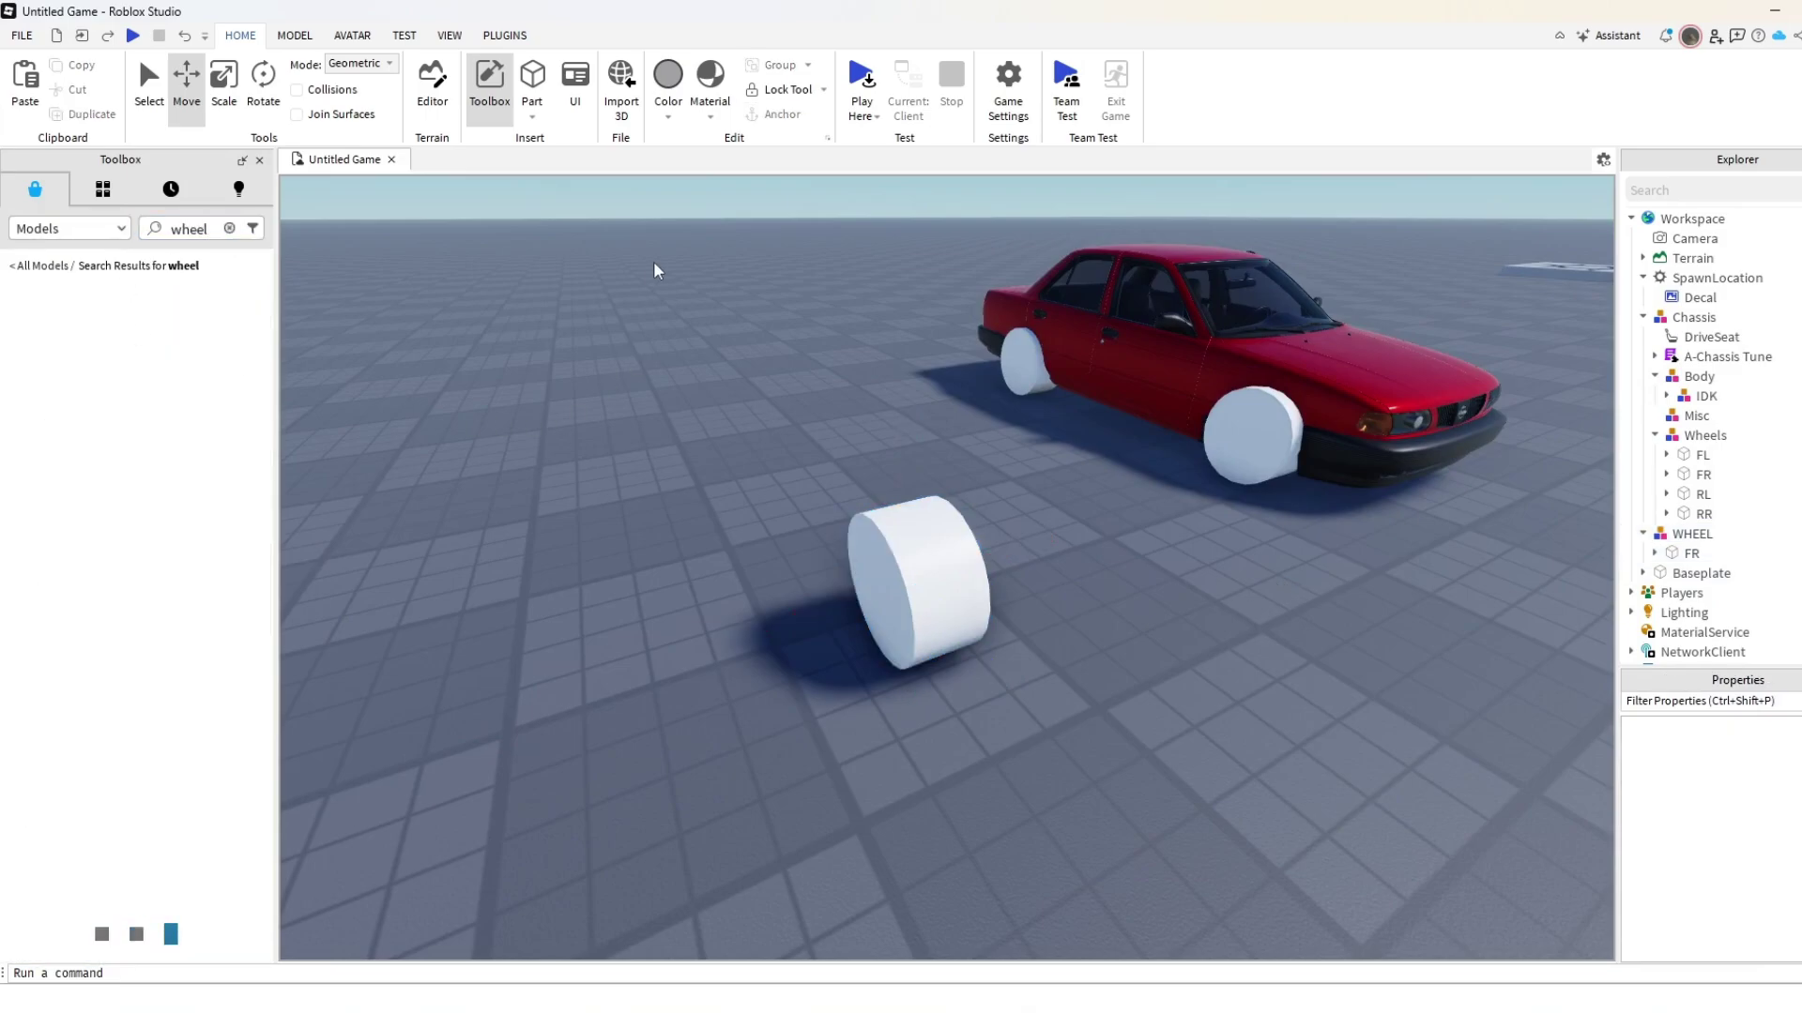
right_drag(654, 262, 650, 246)
scroll(657, 258, up, 3)
scroll(651, 246, down, 3)
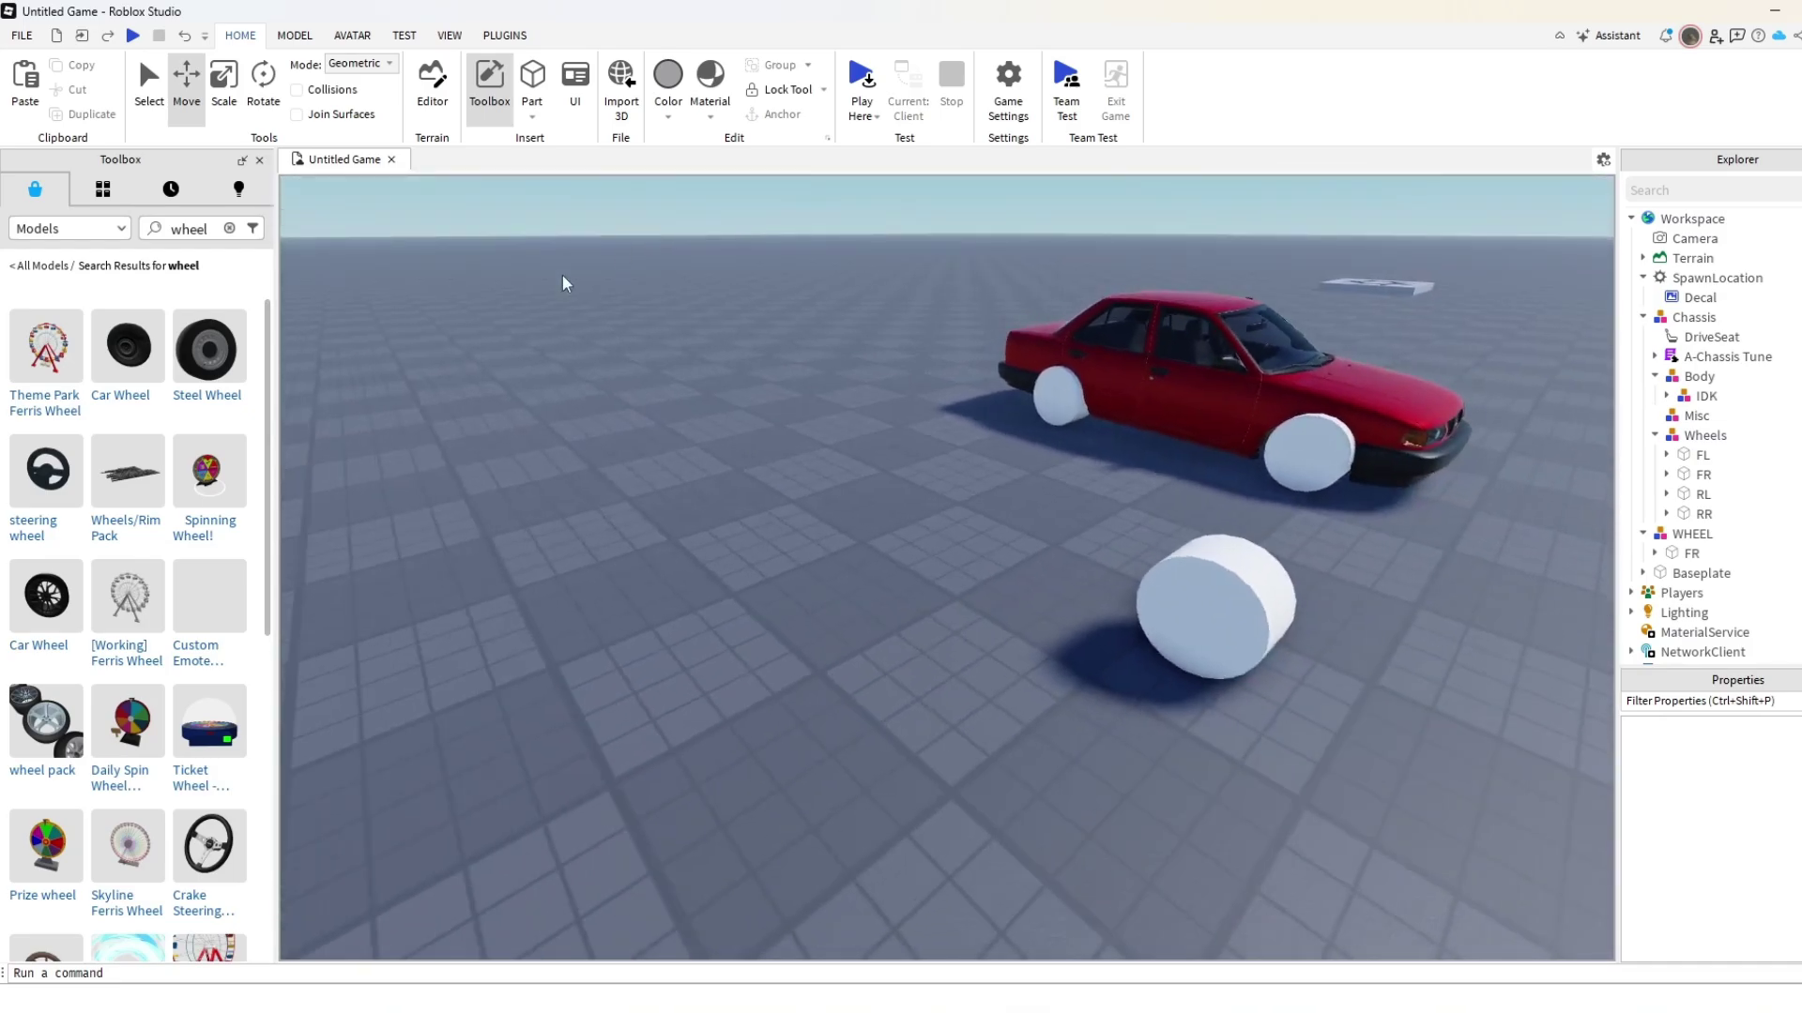
key(a)
Insert the Steel Wheel model from the Toolbox results and move it beside the white WHEEL cylinder.
click(218, 366)
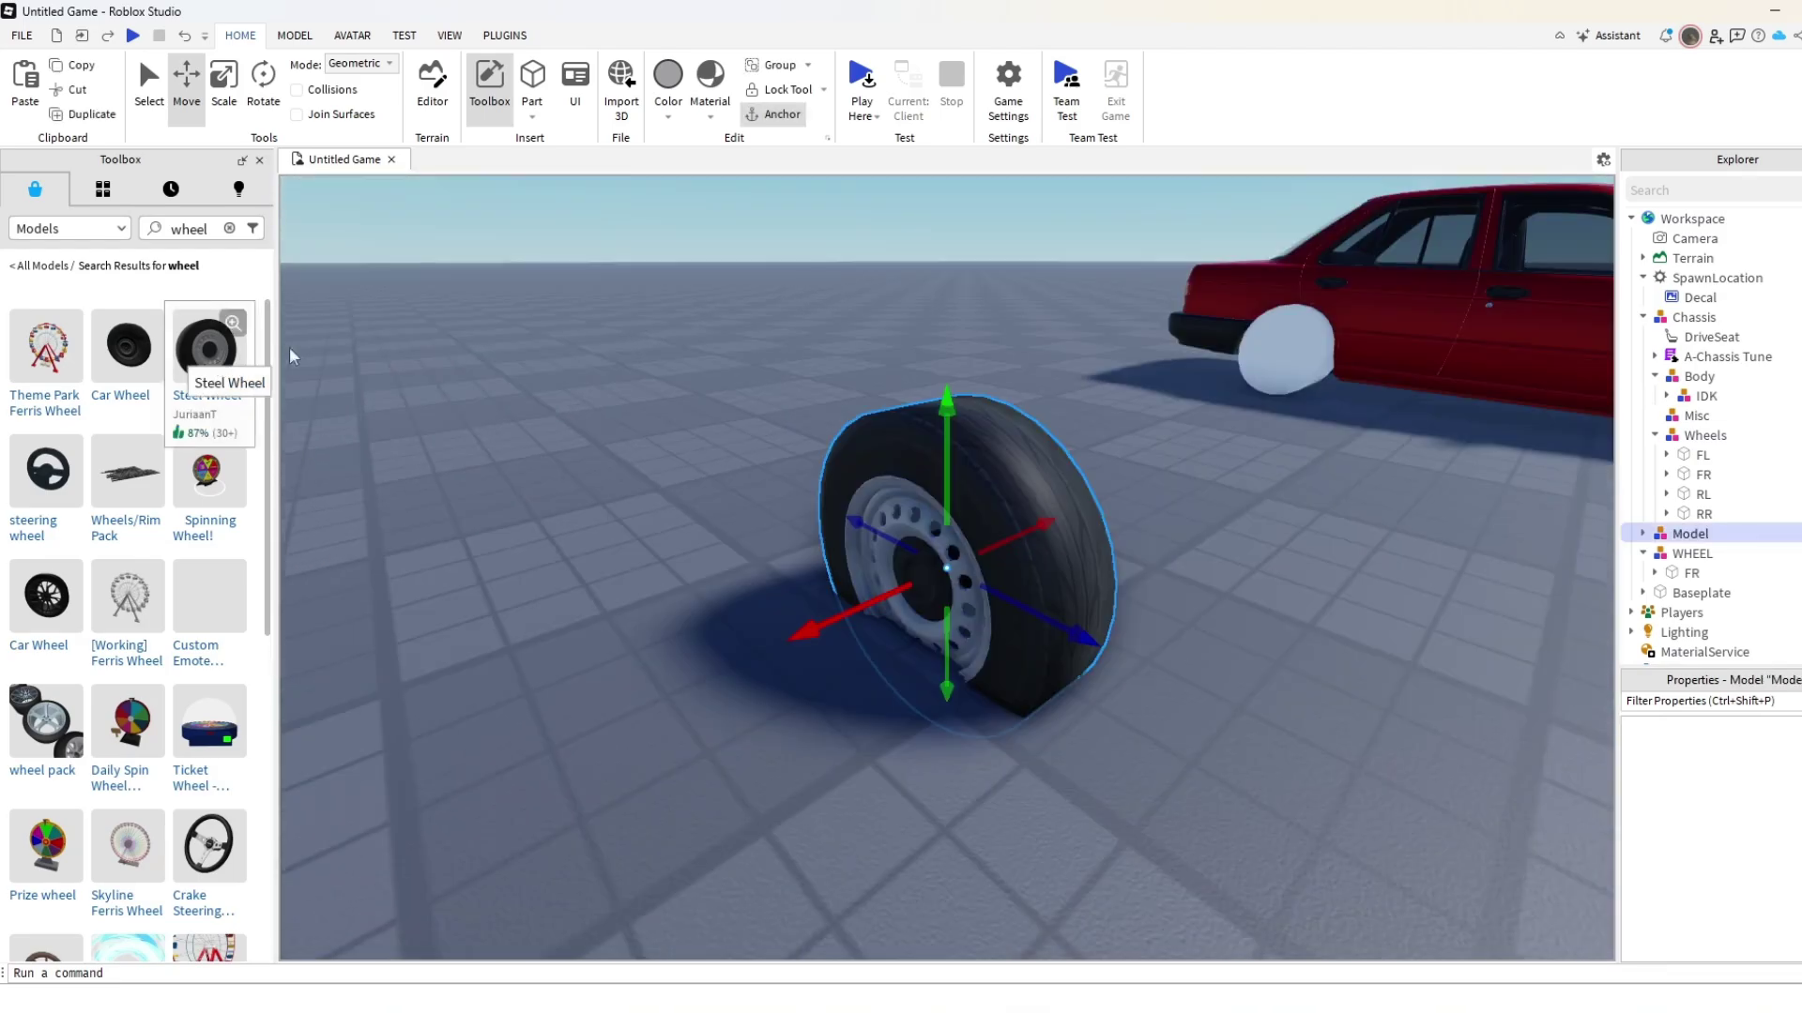
key(f)
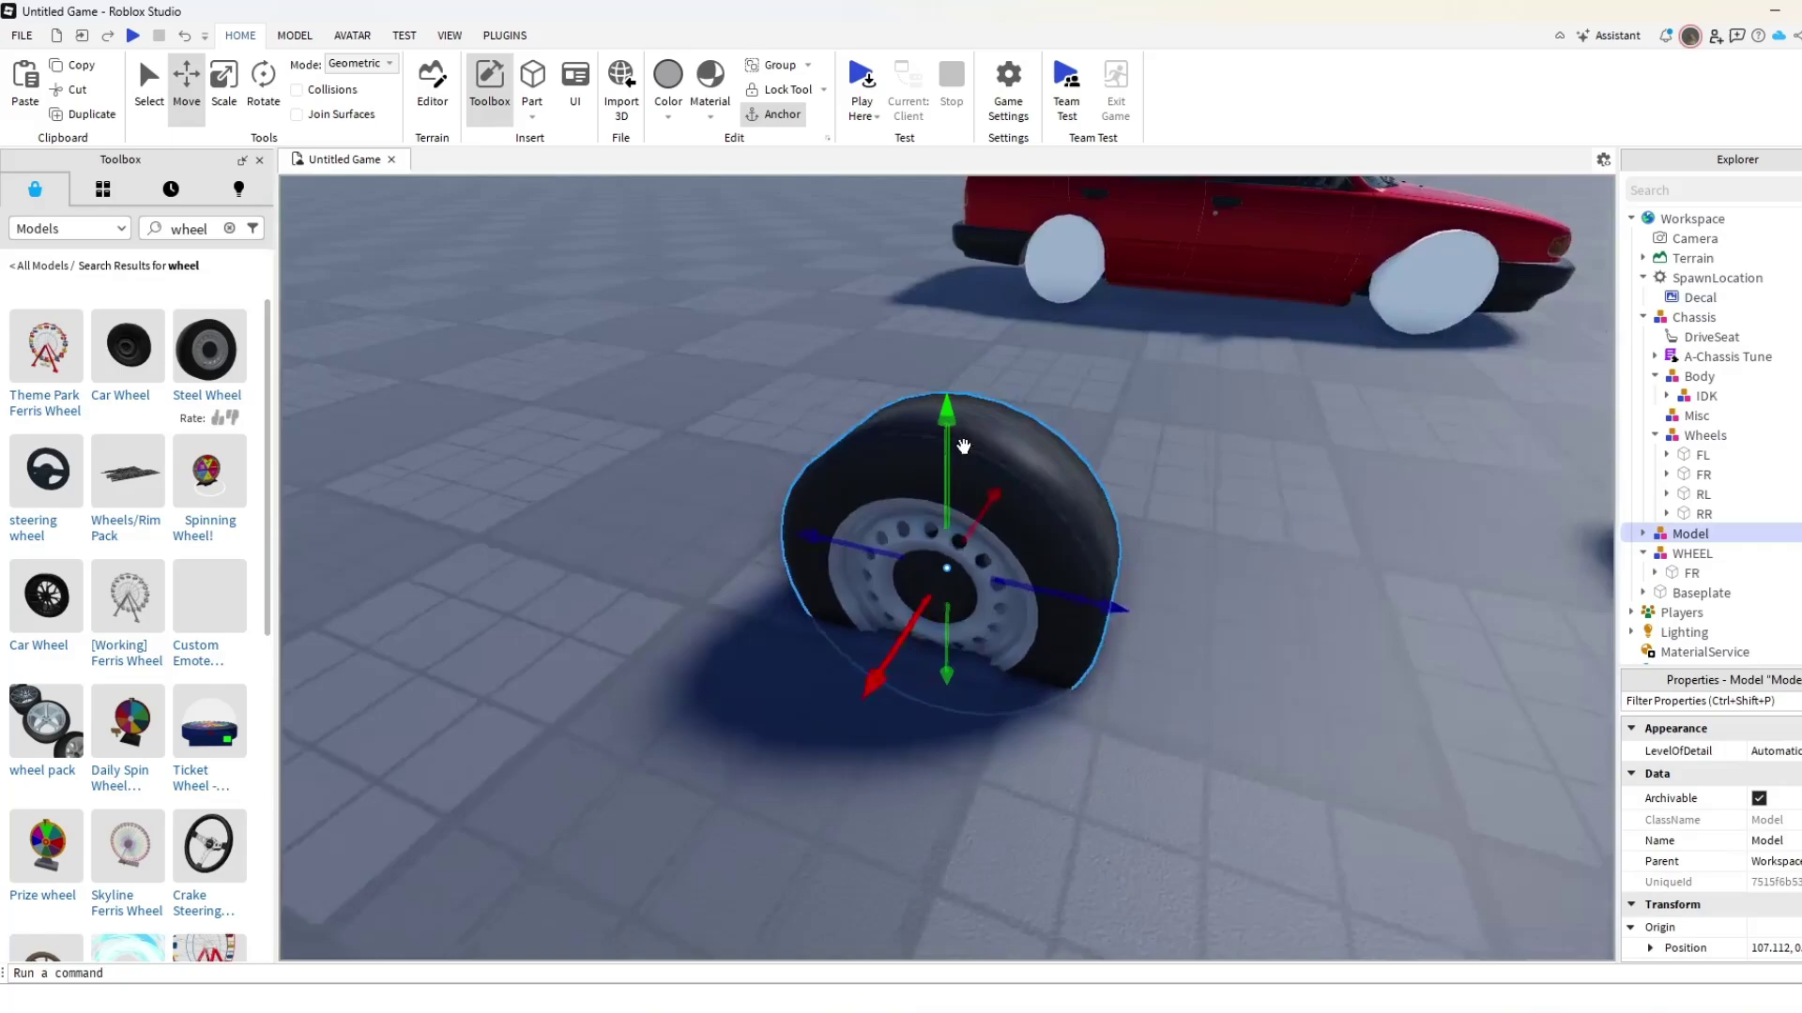
right_drag(963, 447, 964, 447)
drag(991, 513, 1052, 724)
right_drag(1052, 724, 1052, 723)
drag(1052, 724, 1051, 724)
right_drag(1052, 723, 1051, 724)
key(s)
drag(1051, 723, 1052, 723)
right_drag(1051, 724, 1052, 724)
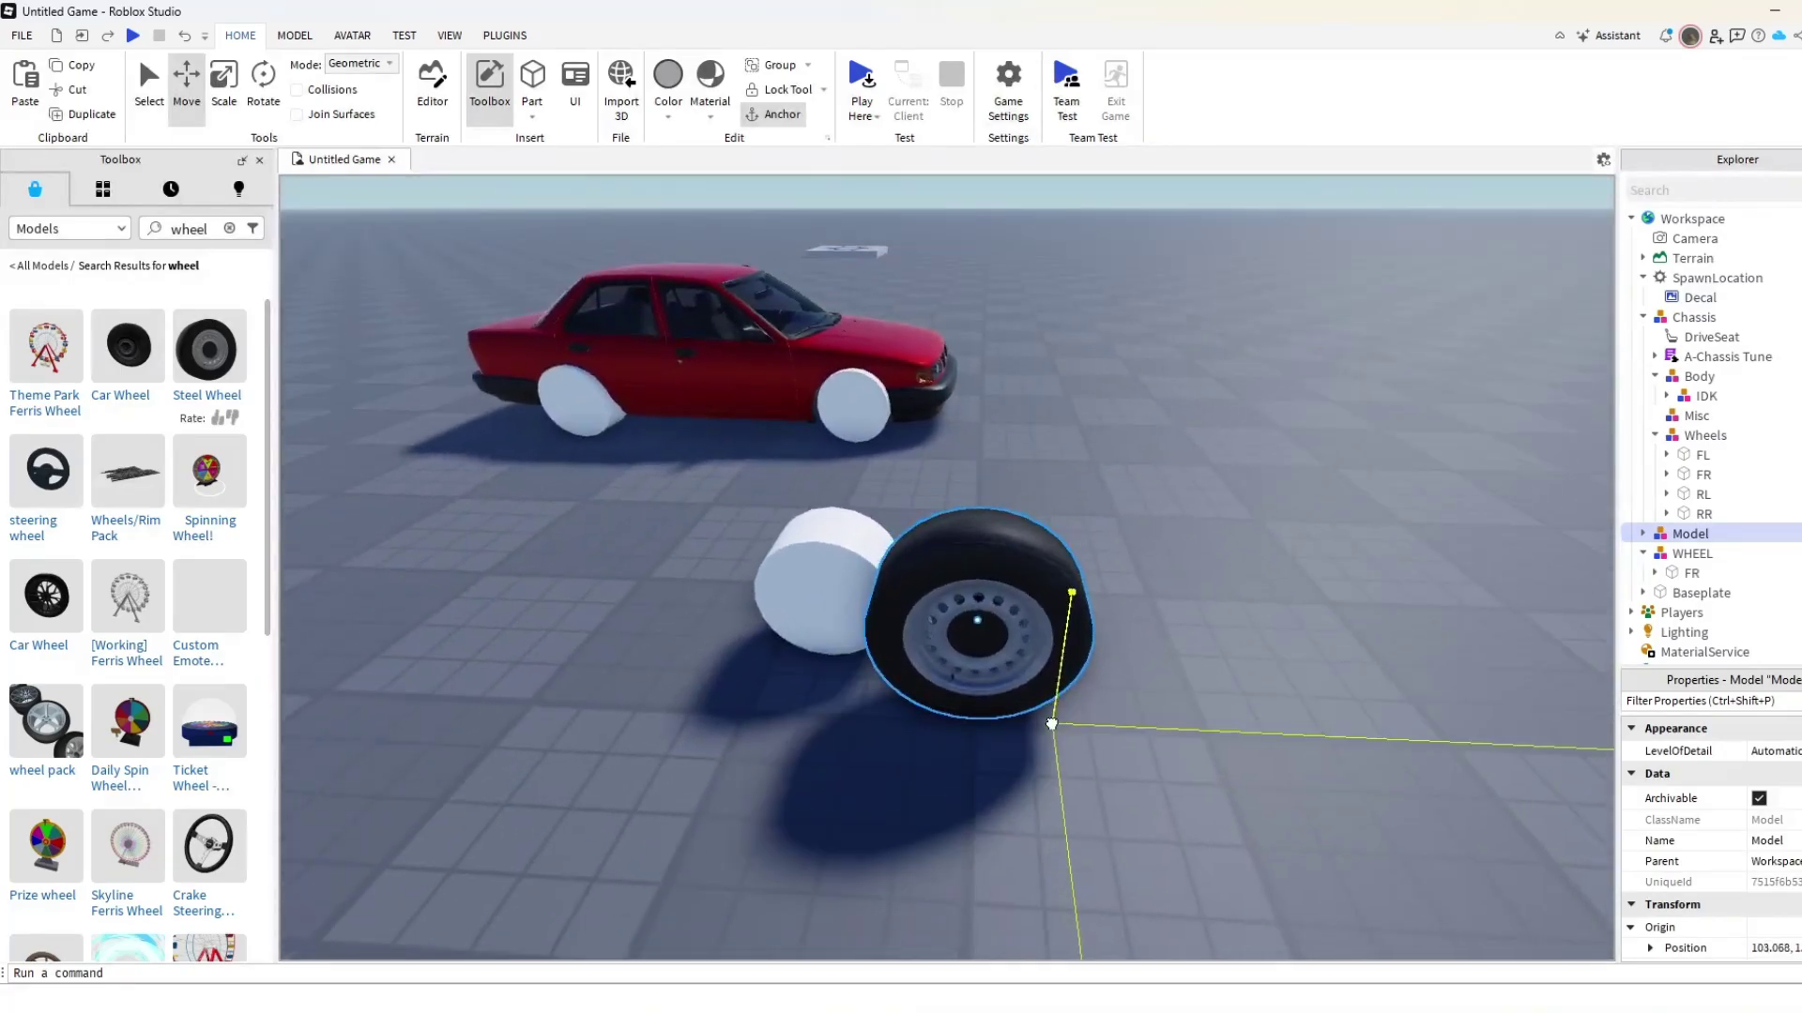
drag(1052, 723, 1166, 615)
Clear the selection and examine the steel wheel's tire and rim up close and beside the white cylinder.
scroll(1163, 603, up, 4)
scroll(1107, 469, down, 3)
right_drag(1072, 385, 1072, 385)
scroll(1072, 375, down, 2)
click(1077, 289)
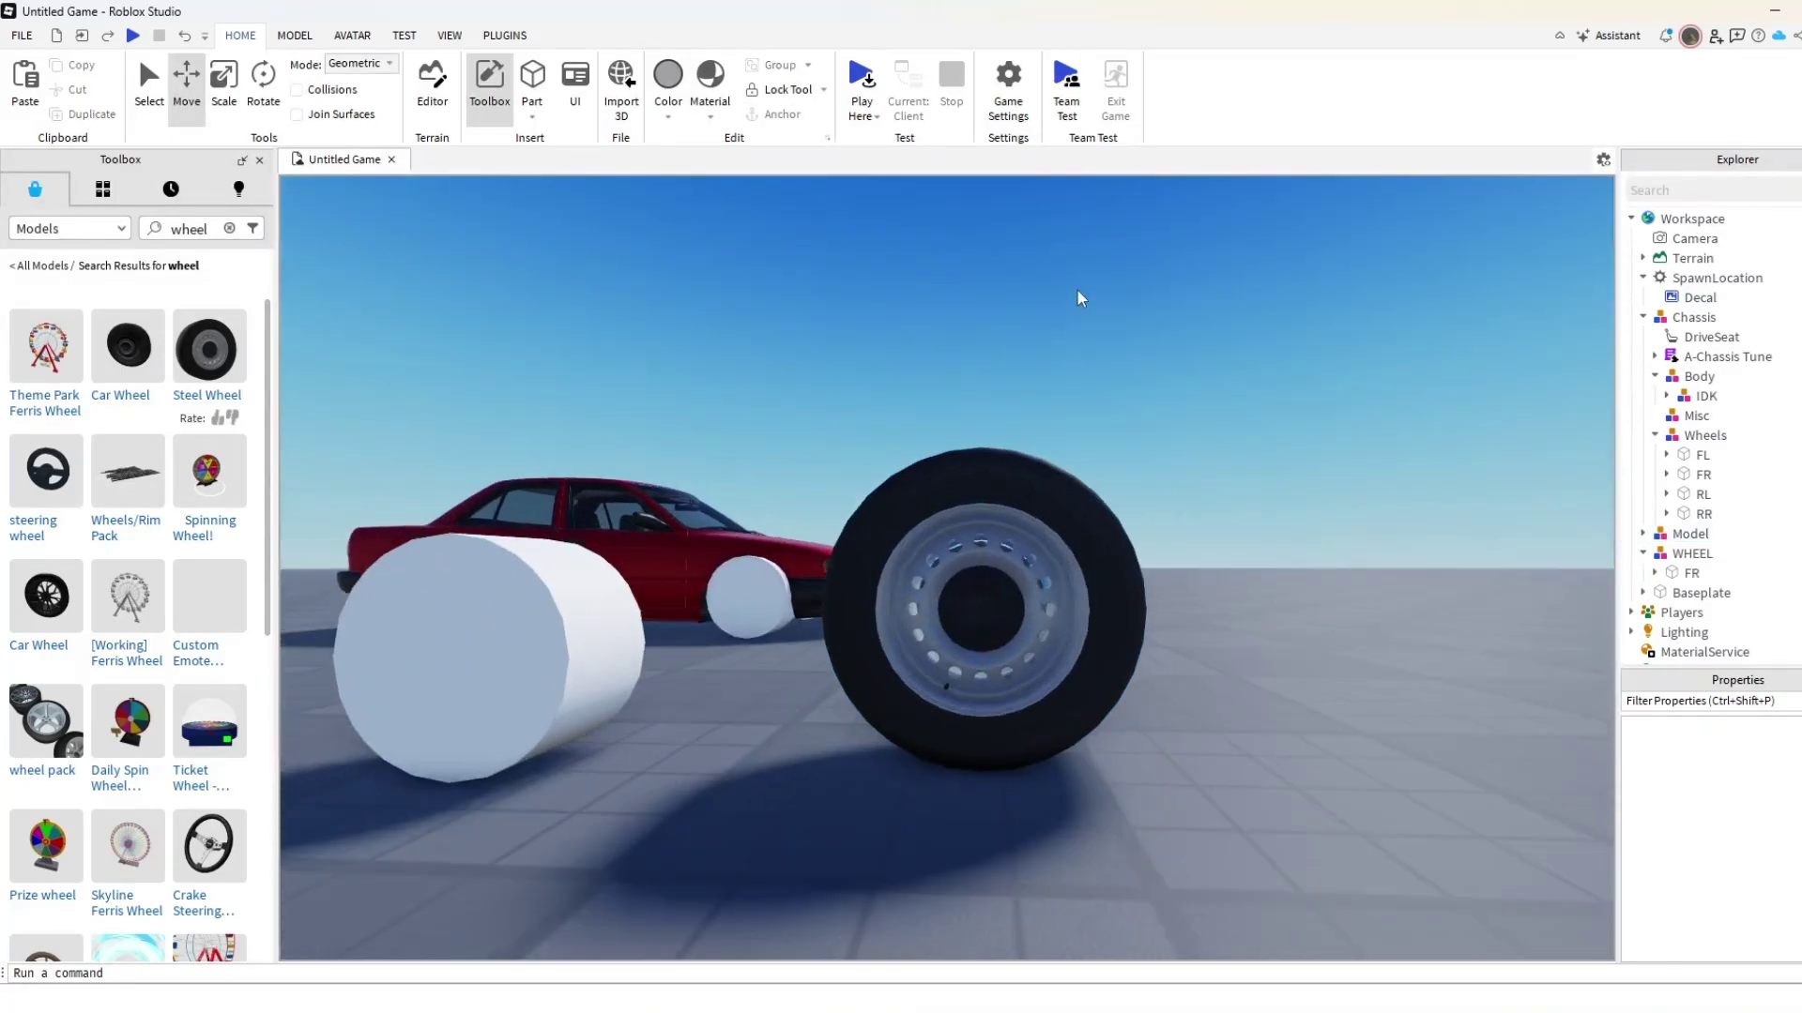
right_drag(1078, 289, 1078, 314)
scroll(1079, 313, up, 2)
scroll(1051, 441, down, 3)
scroll(1047, 449, up, 5)
scroll(1047, 449, down, 5)
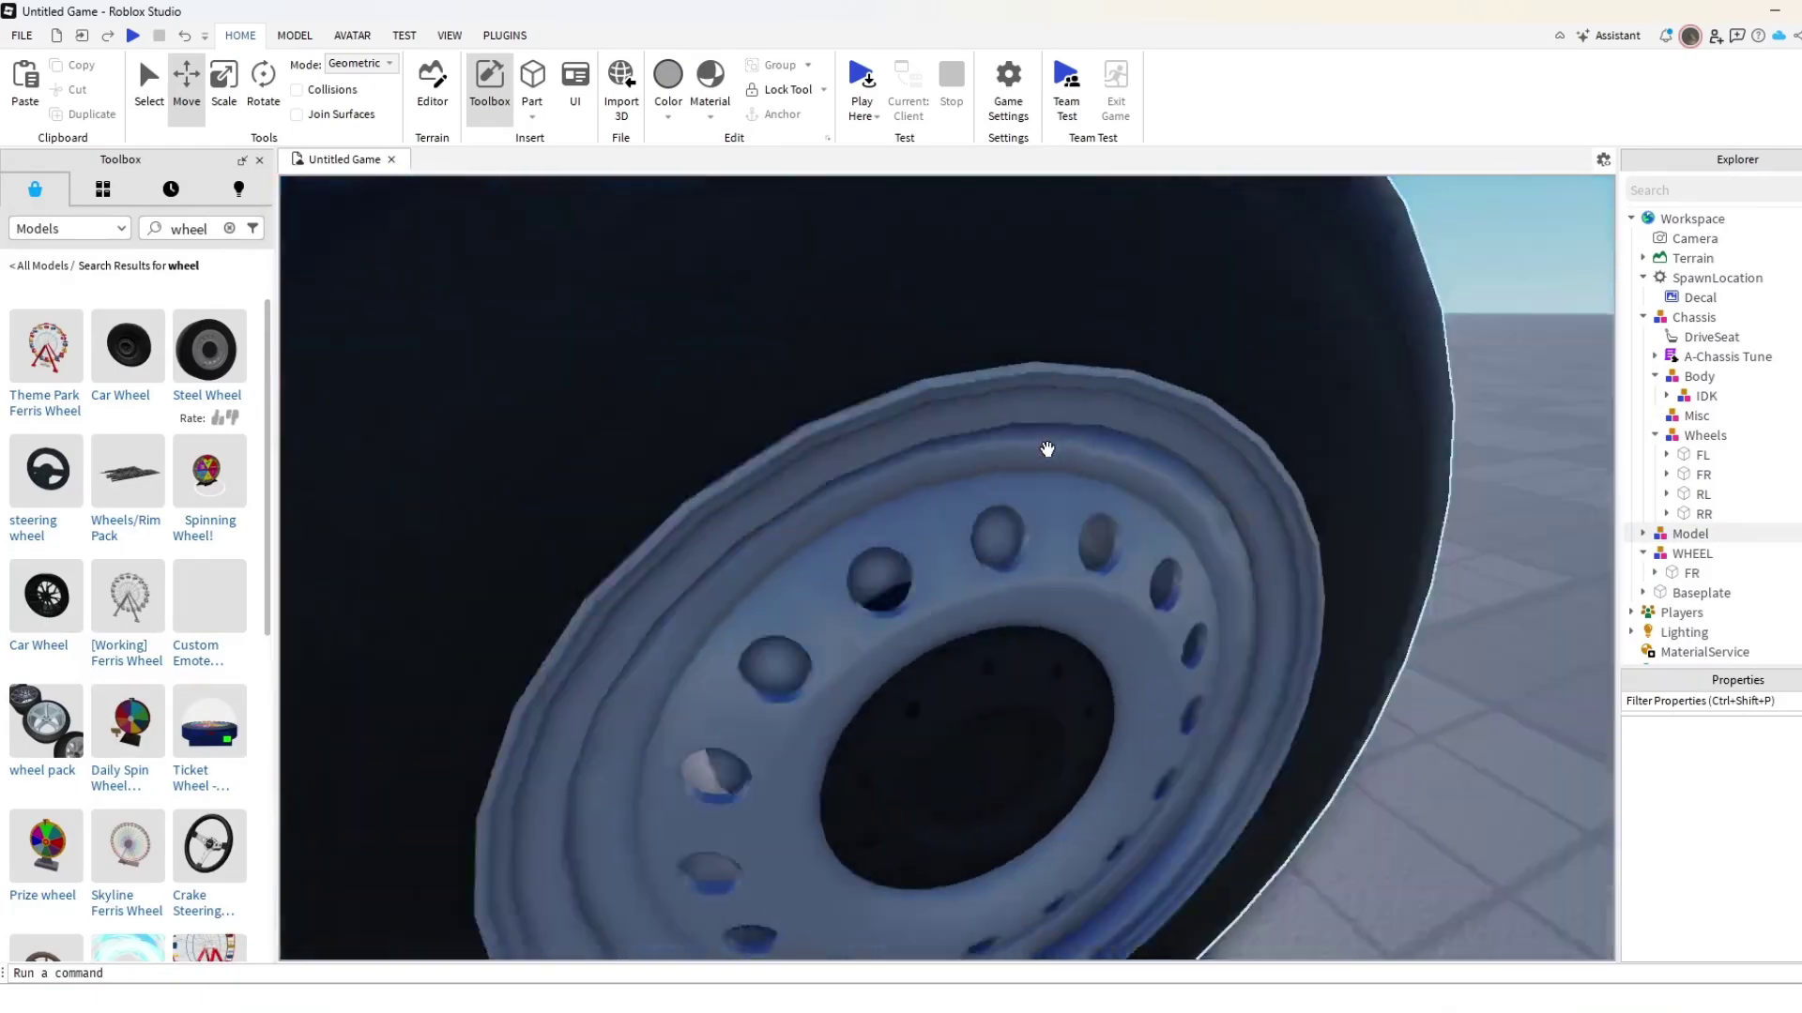
Examine the steel wheel's tire and rim from near and far next to the white cylinder and the car.
scroll(947, 488, up, 4)
scroll(946, 489, down, 5)
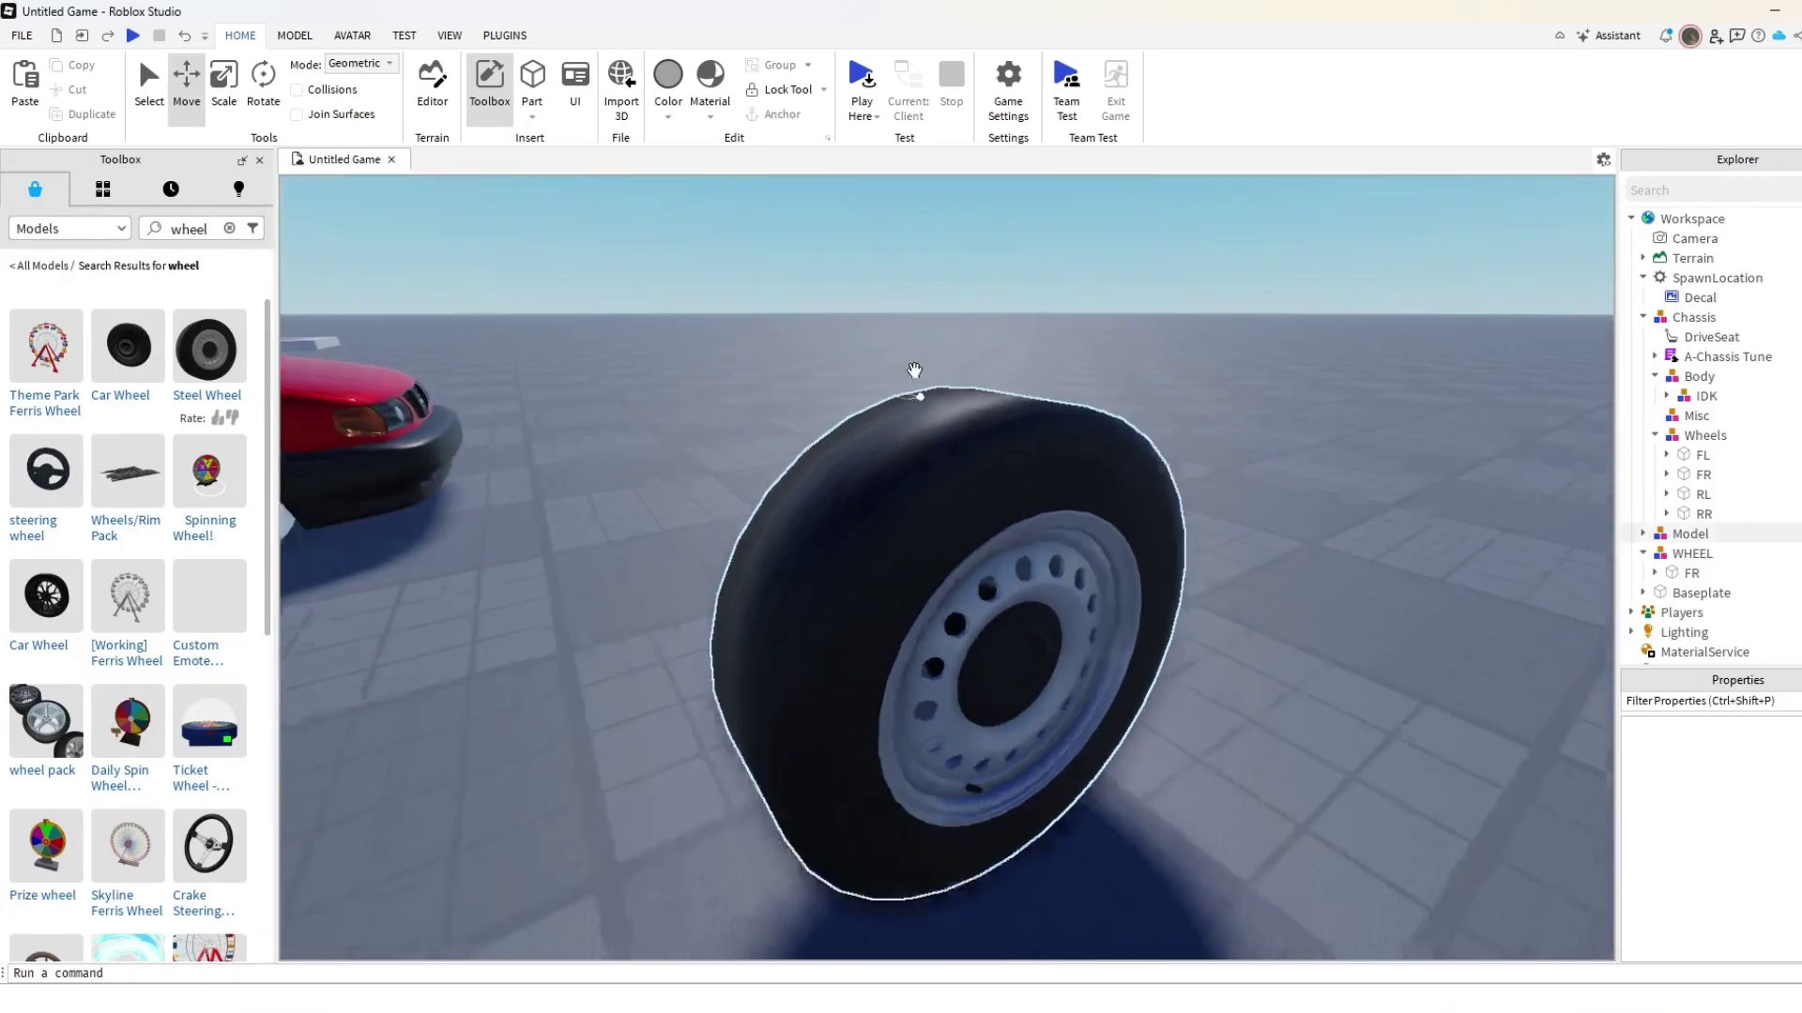
scroll(910, 306, up, 4)
right_drag(911, 306, 910, 305)
scroll(910, 305, down, 4)
scroll(912, 315, down, 2)
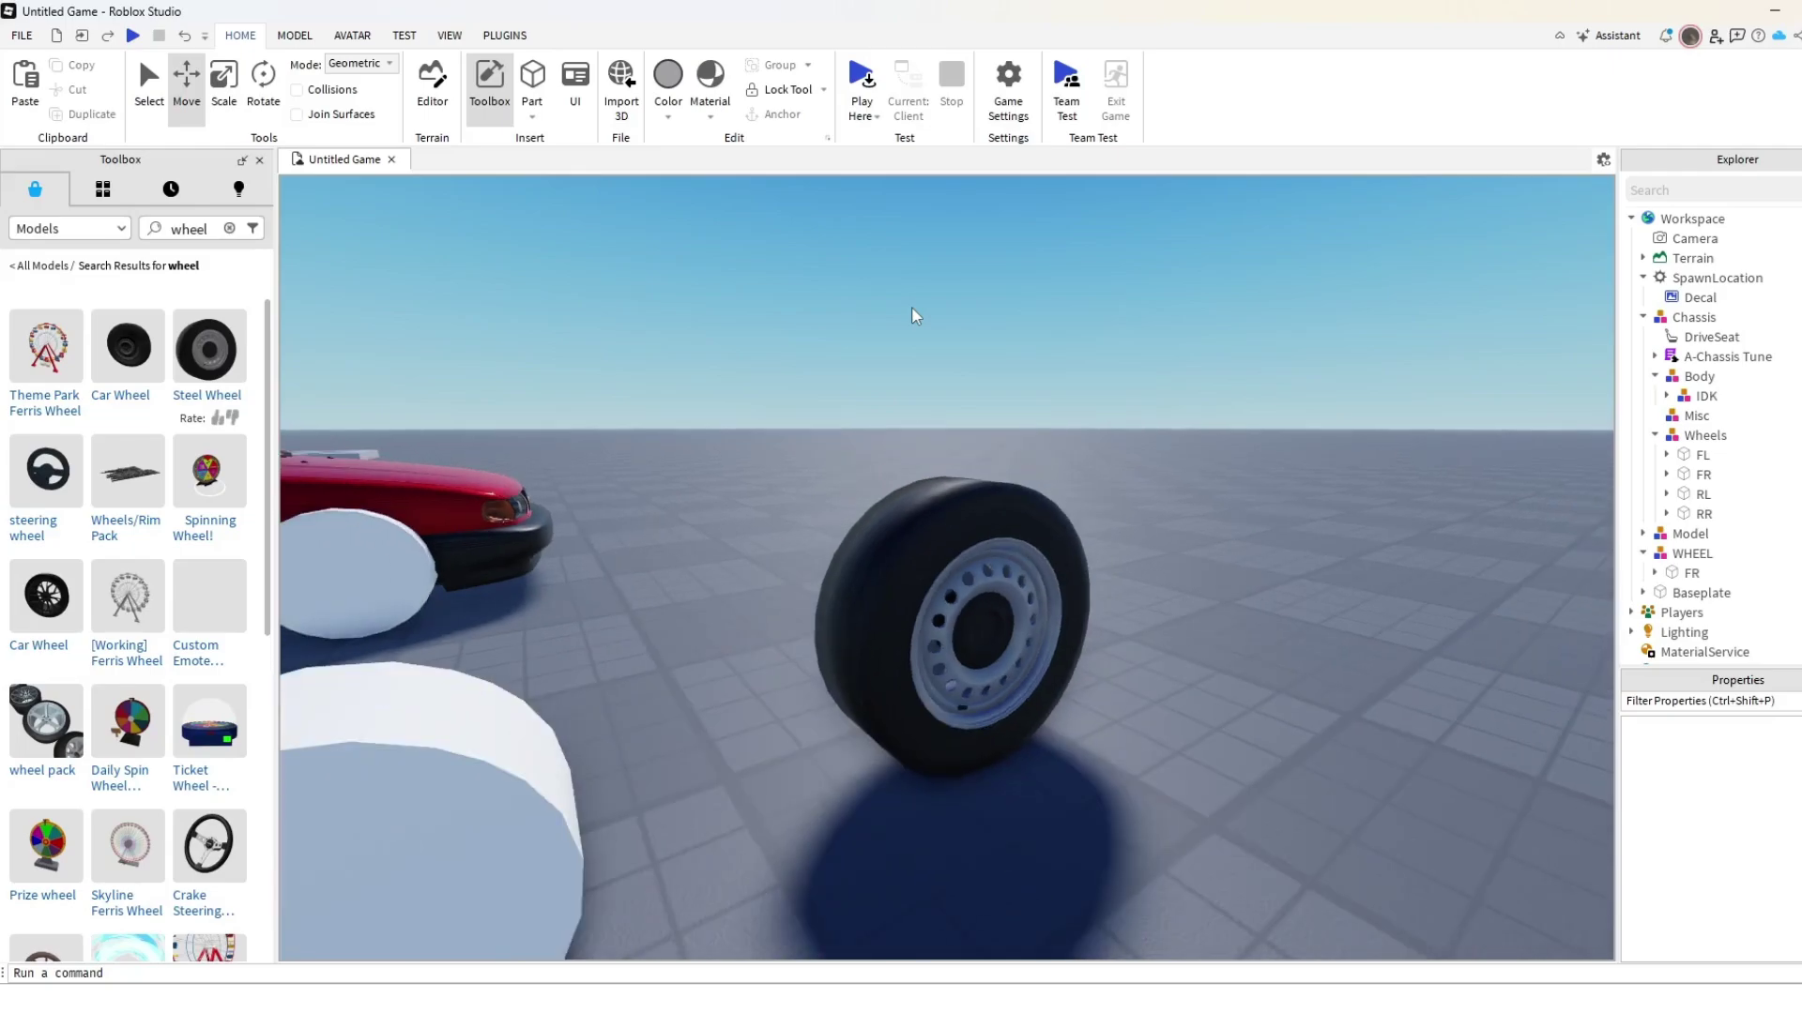
scroll(910, 306, up, 3)
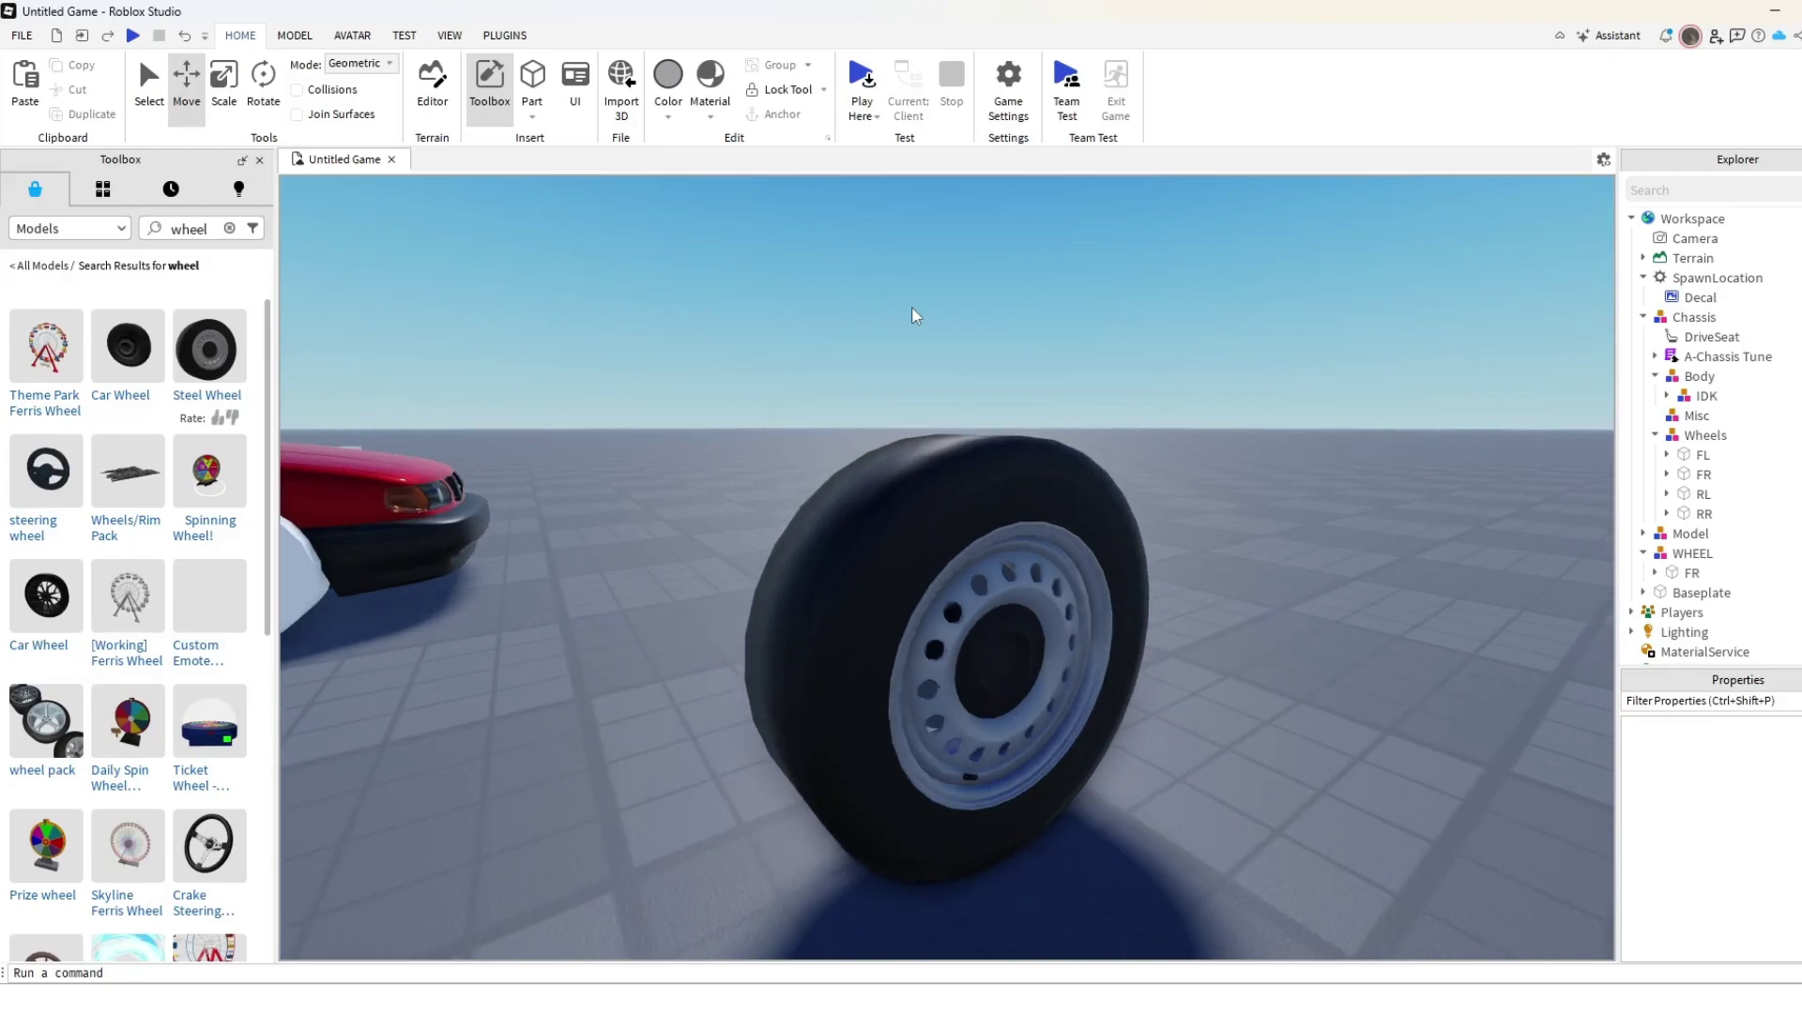
Disable CanCollide and CanTouch for the steel wheel's Disc, Color, Tire and both Black parts together.
click(887, 498)
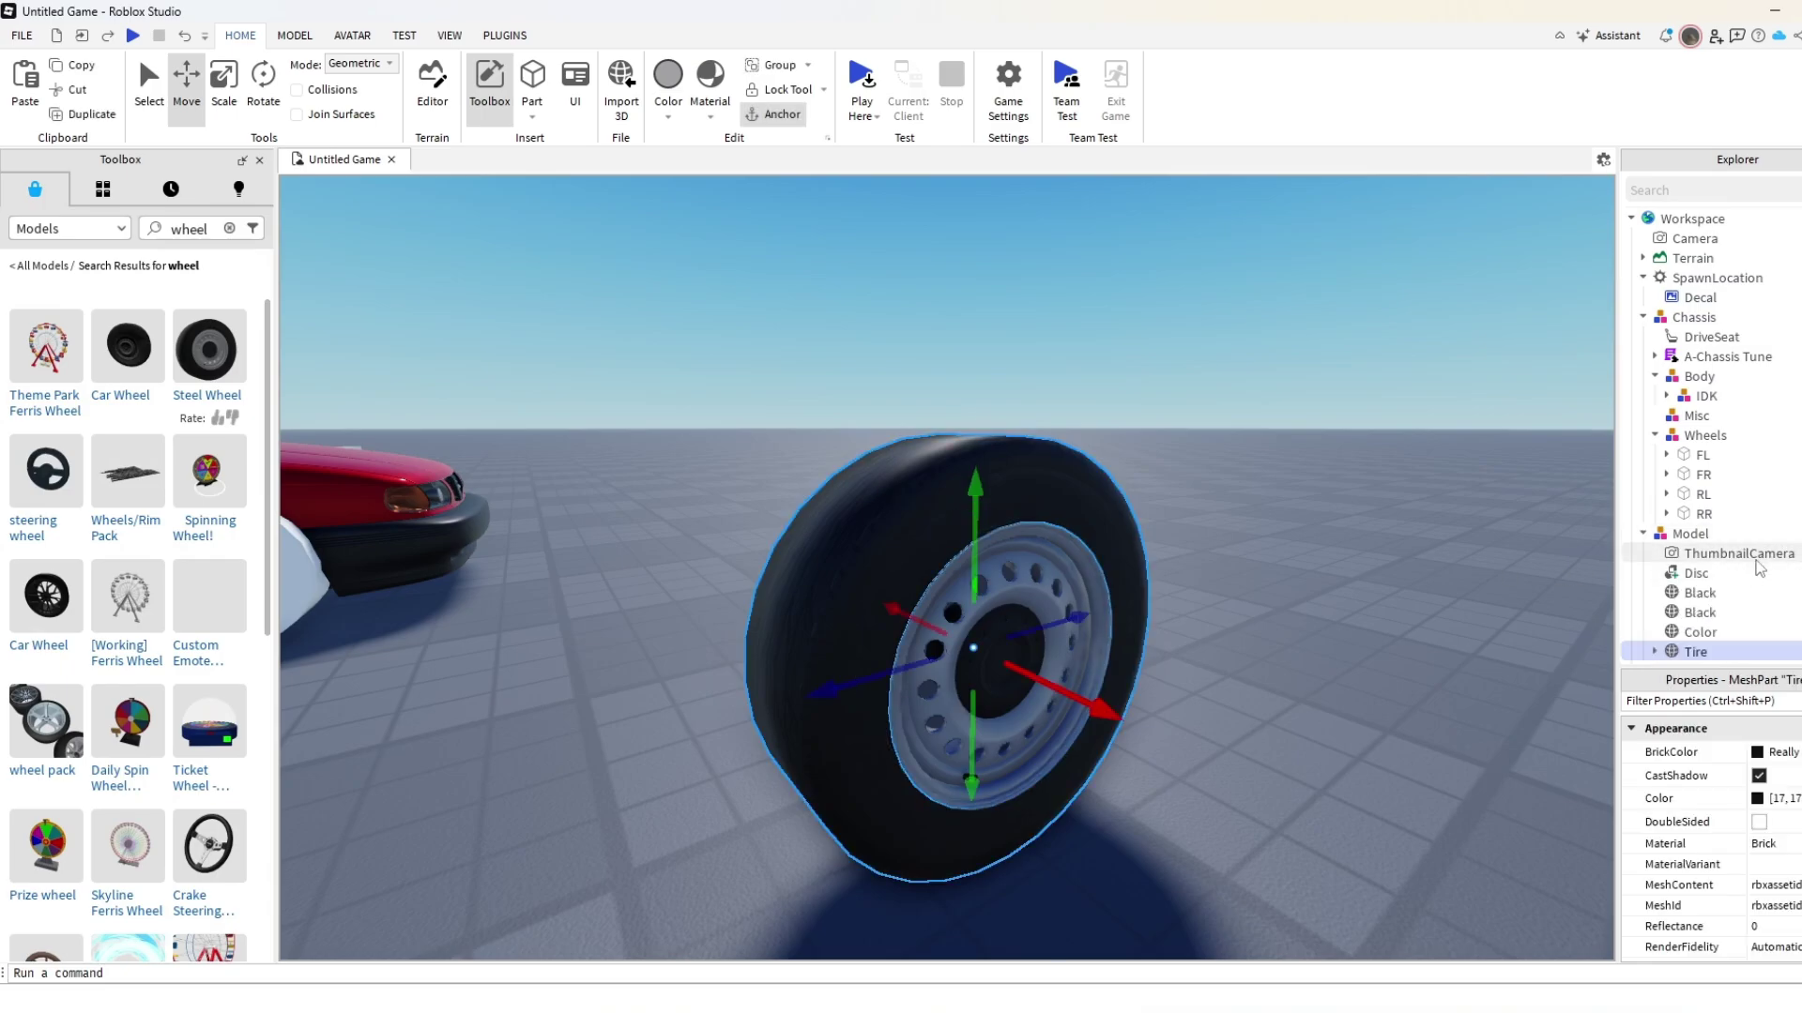
scroll(1760, 568, down, 1)
scroll(1126, 544, up, 2)
right_drag(1126, 545, 1140, 596)
scroll(1140, 596, down, 2)
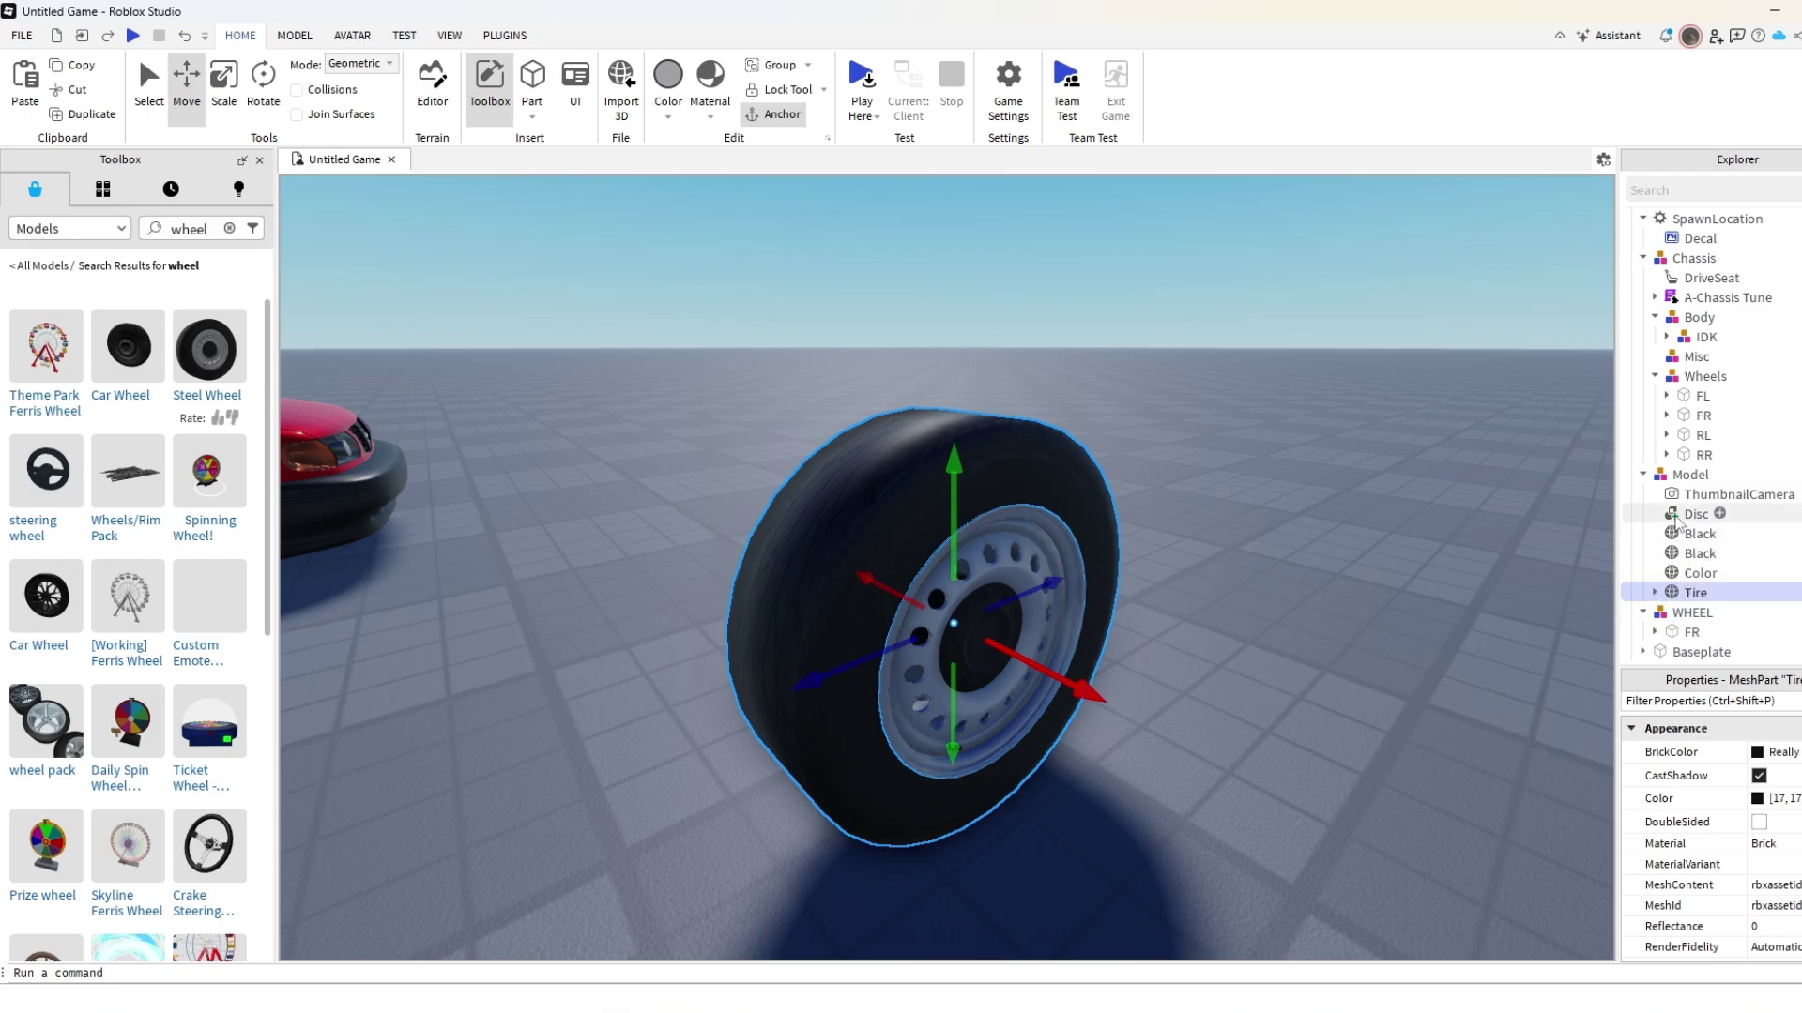
shift+click(1676, 516)
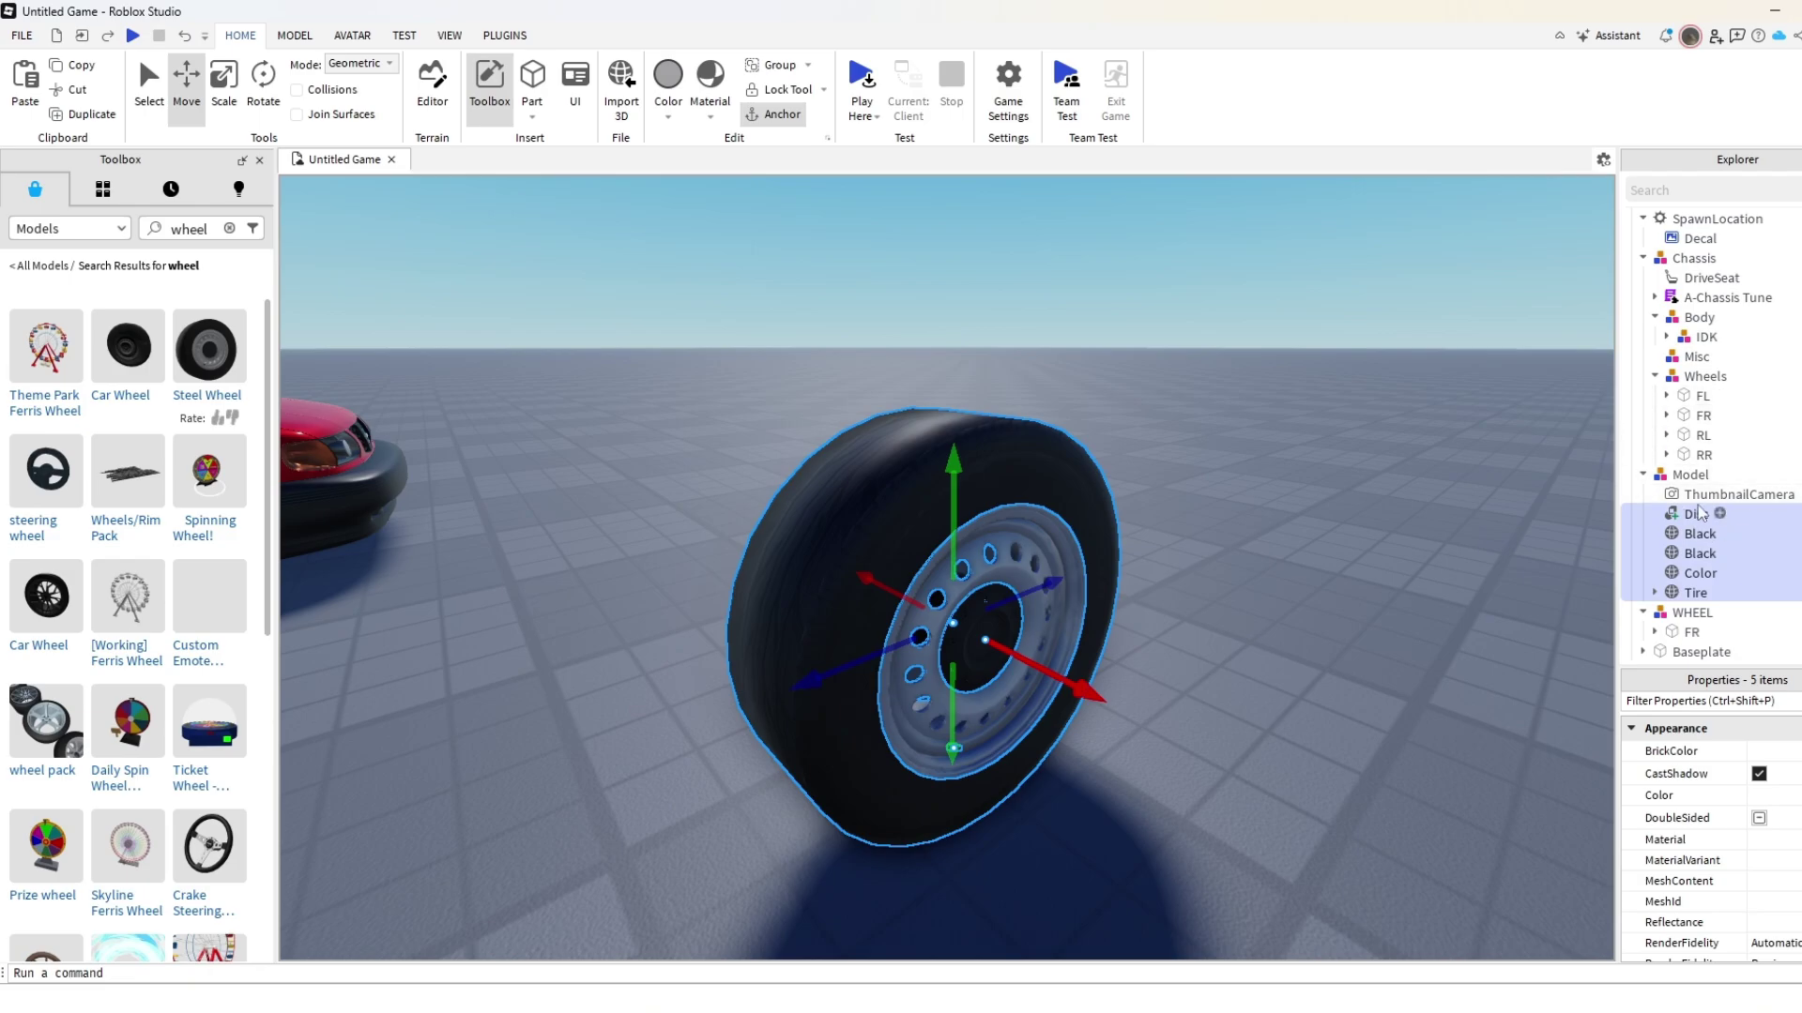
drag(1038, 655, 978, 631)
key(ctrl+z)
scroll(1772, 833, down, 10)
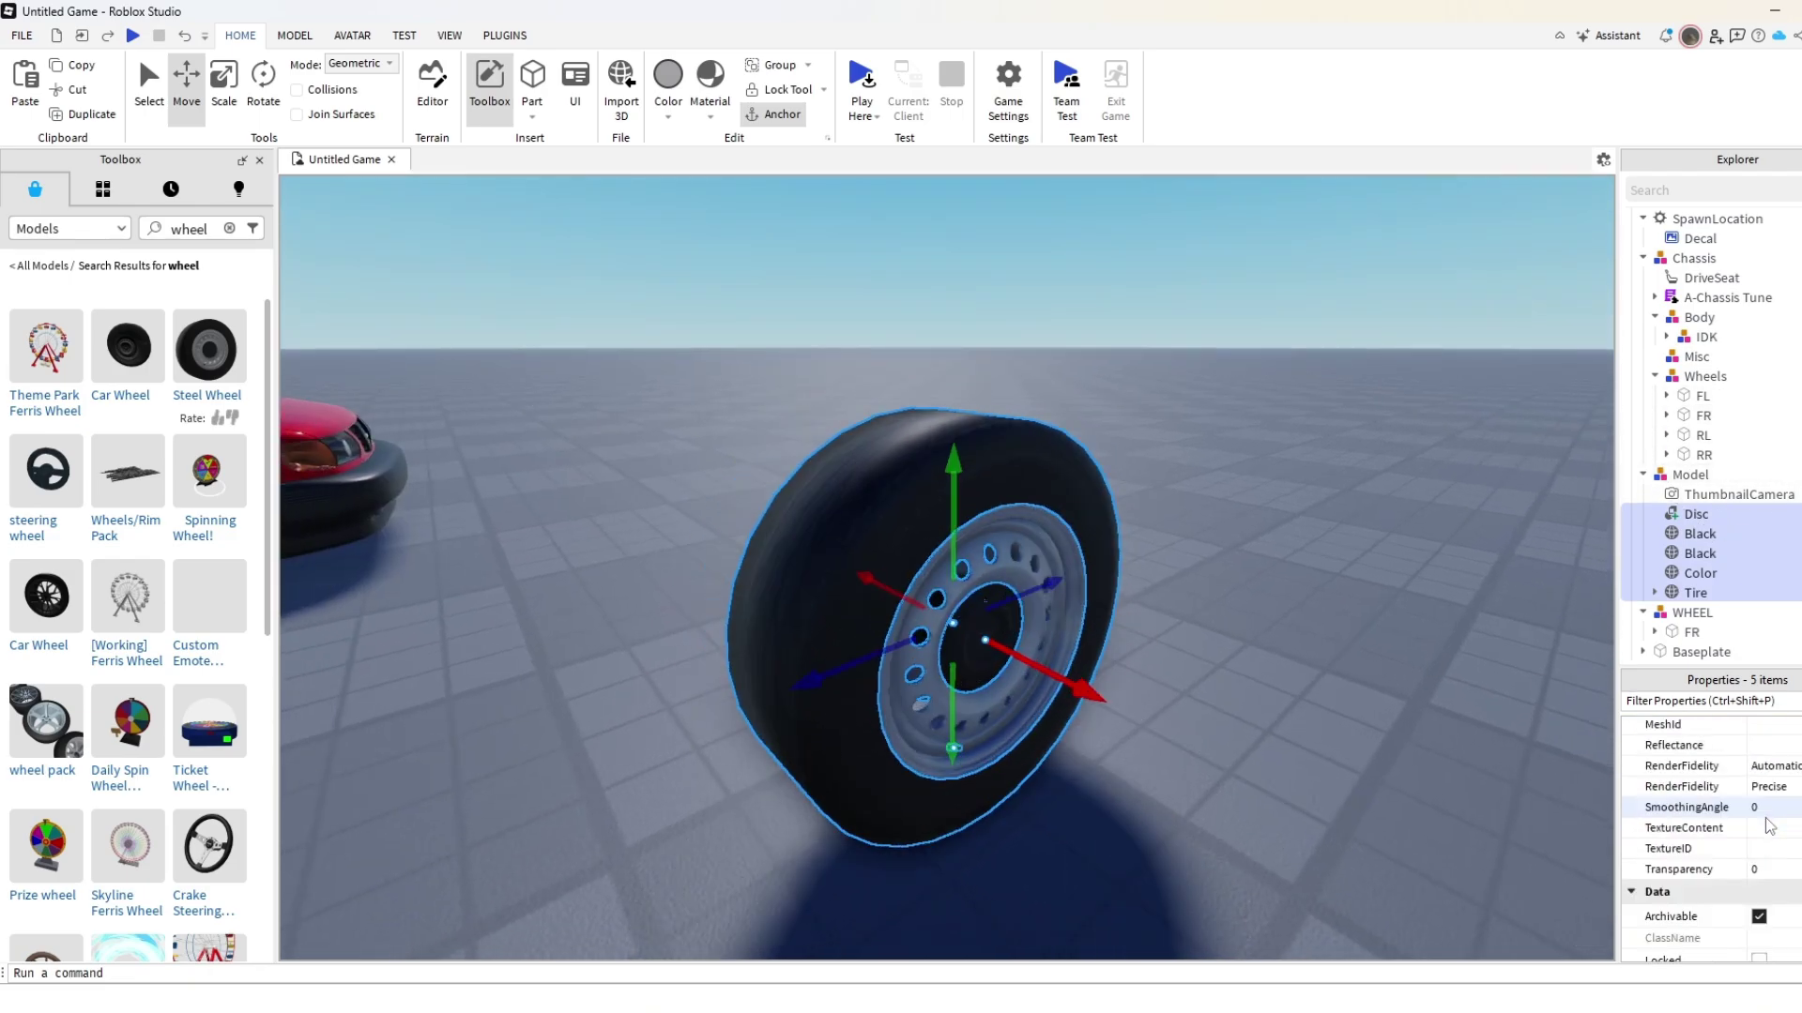
scroll(1769, 824, down, 2)
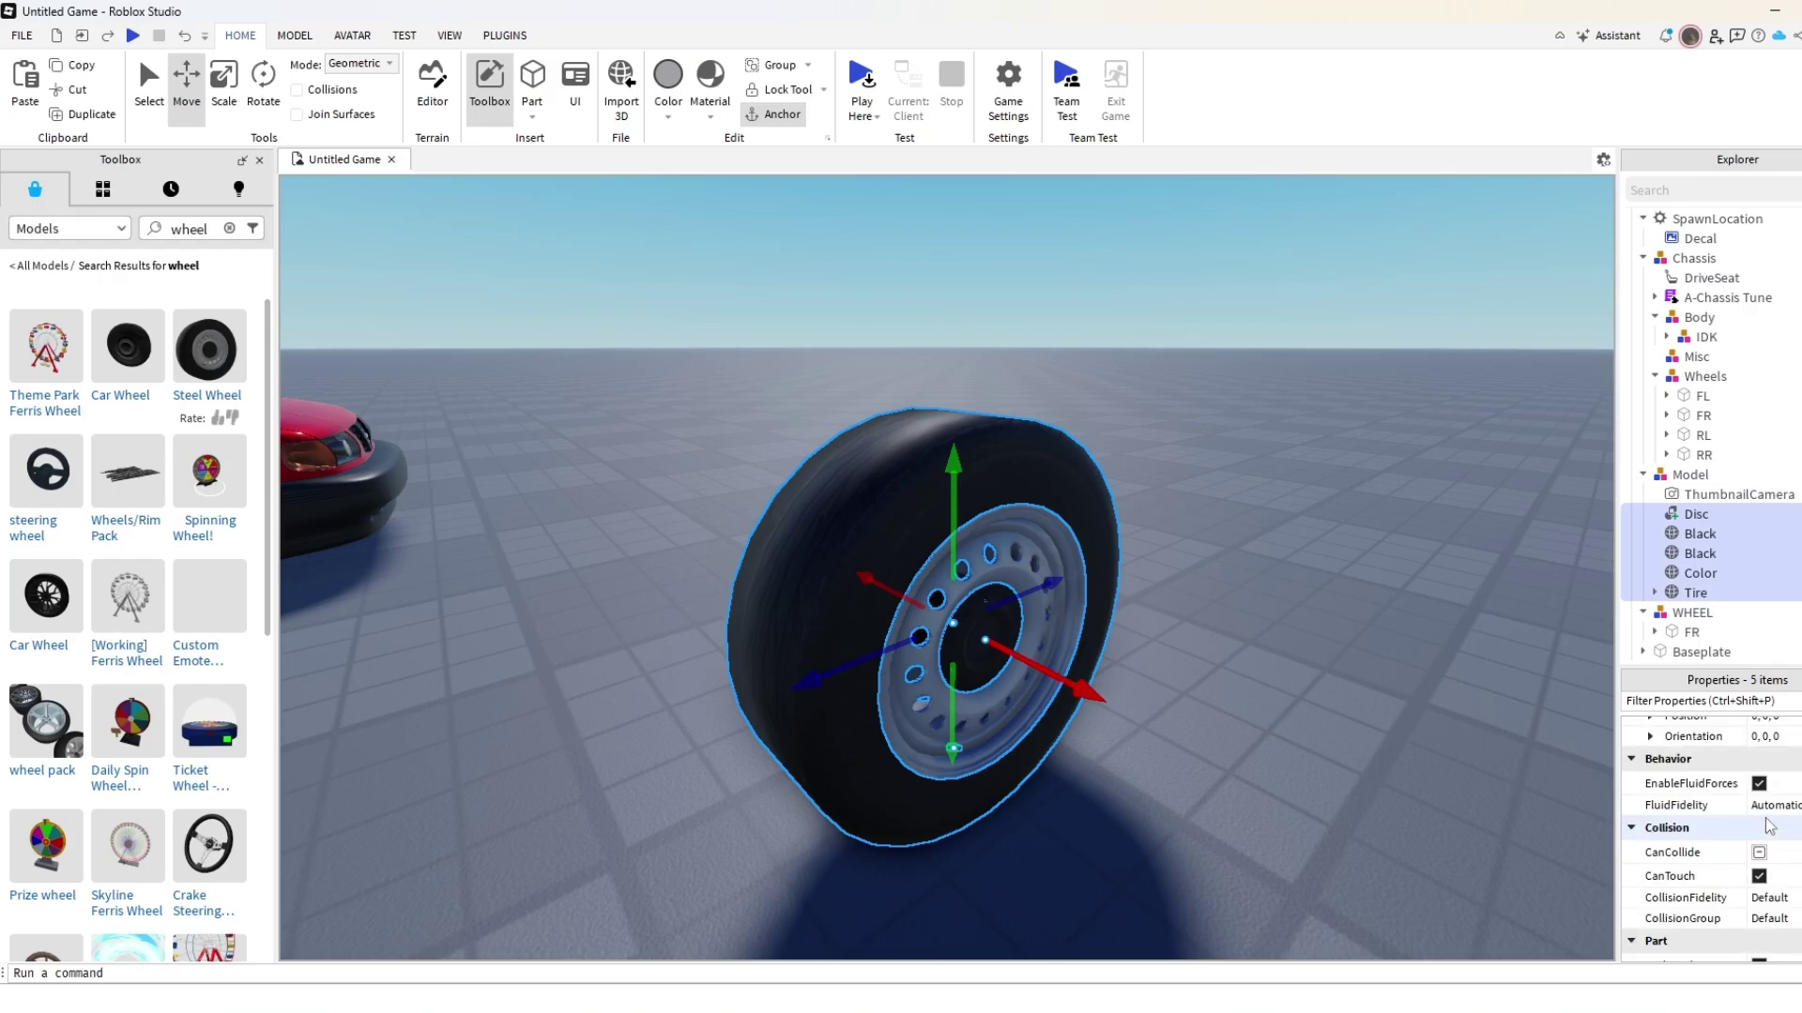
click(1759, 854)
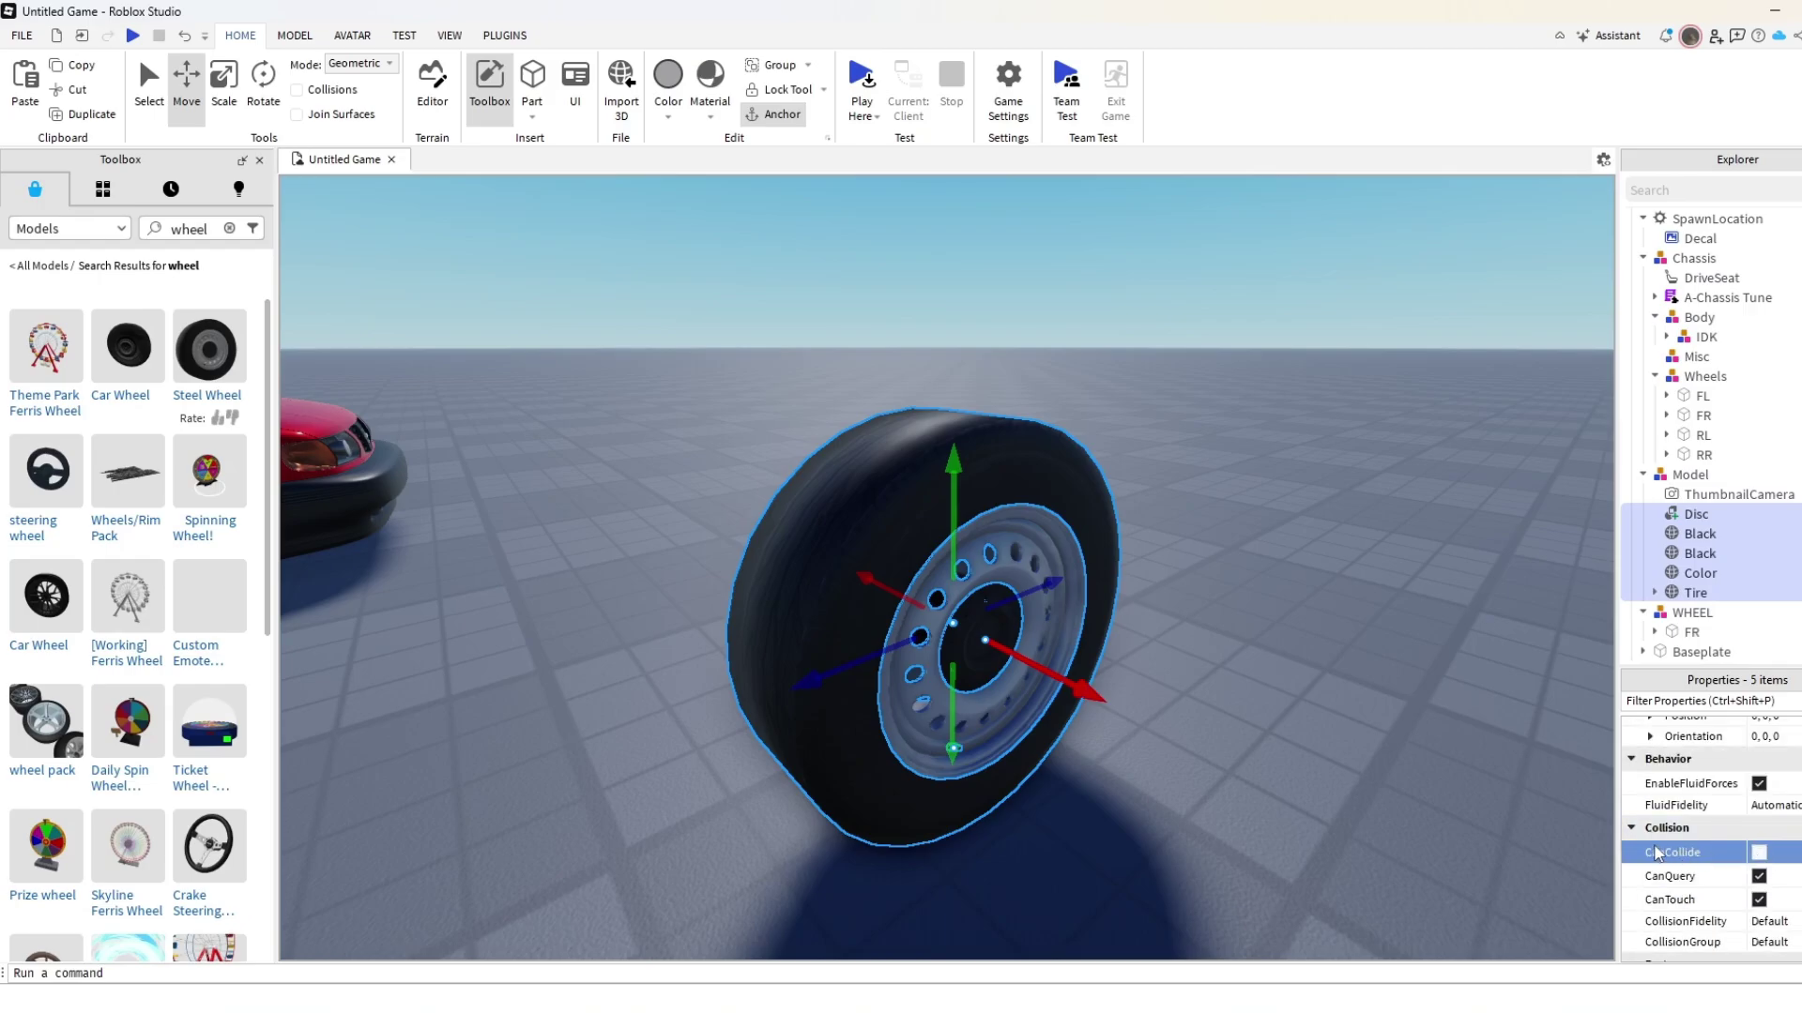
click(1759, 900)
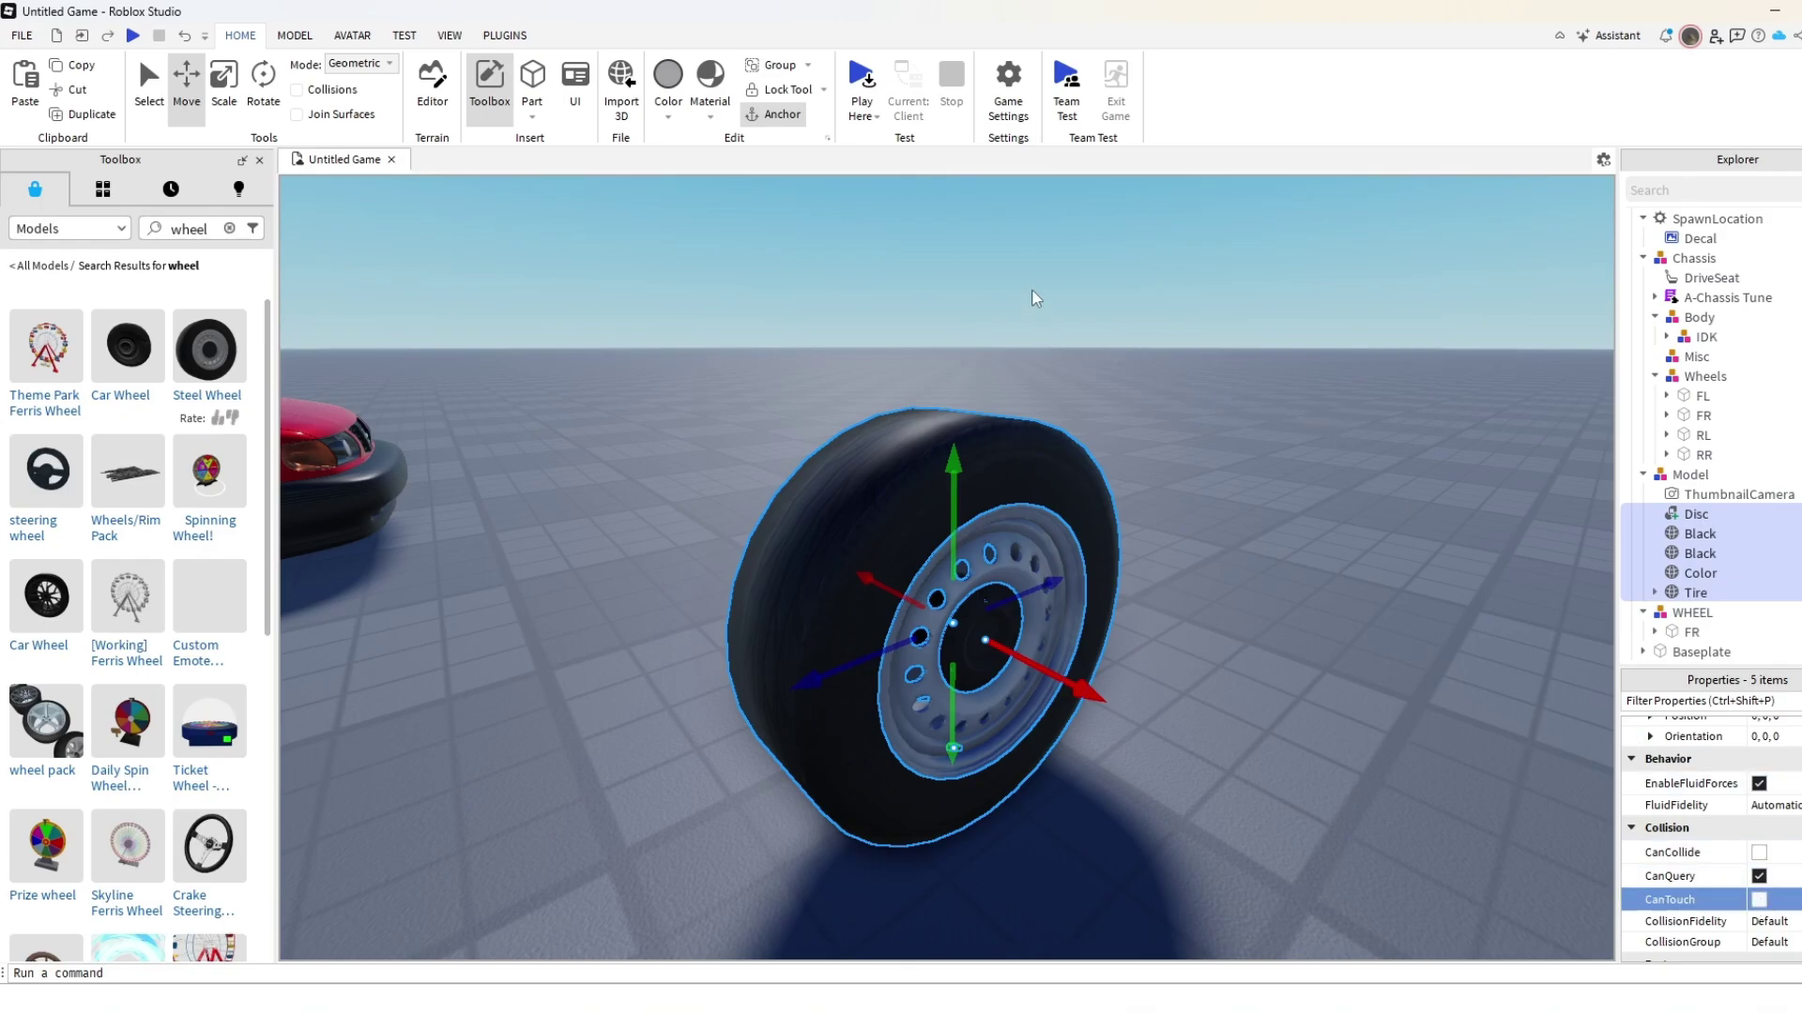
Clear the selection and compare the steel wheel's size with the white cylinder and the car from several angles.
key(d)
right_drag(1028, 280, 989, 257)
key(s)
key(w)
key(s)
click(982, 259)
key(w)
key(d)
key(s)
key(a)
key(s)
key(w)
key(s)
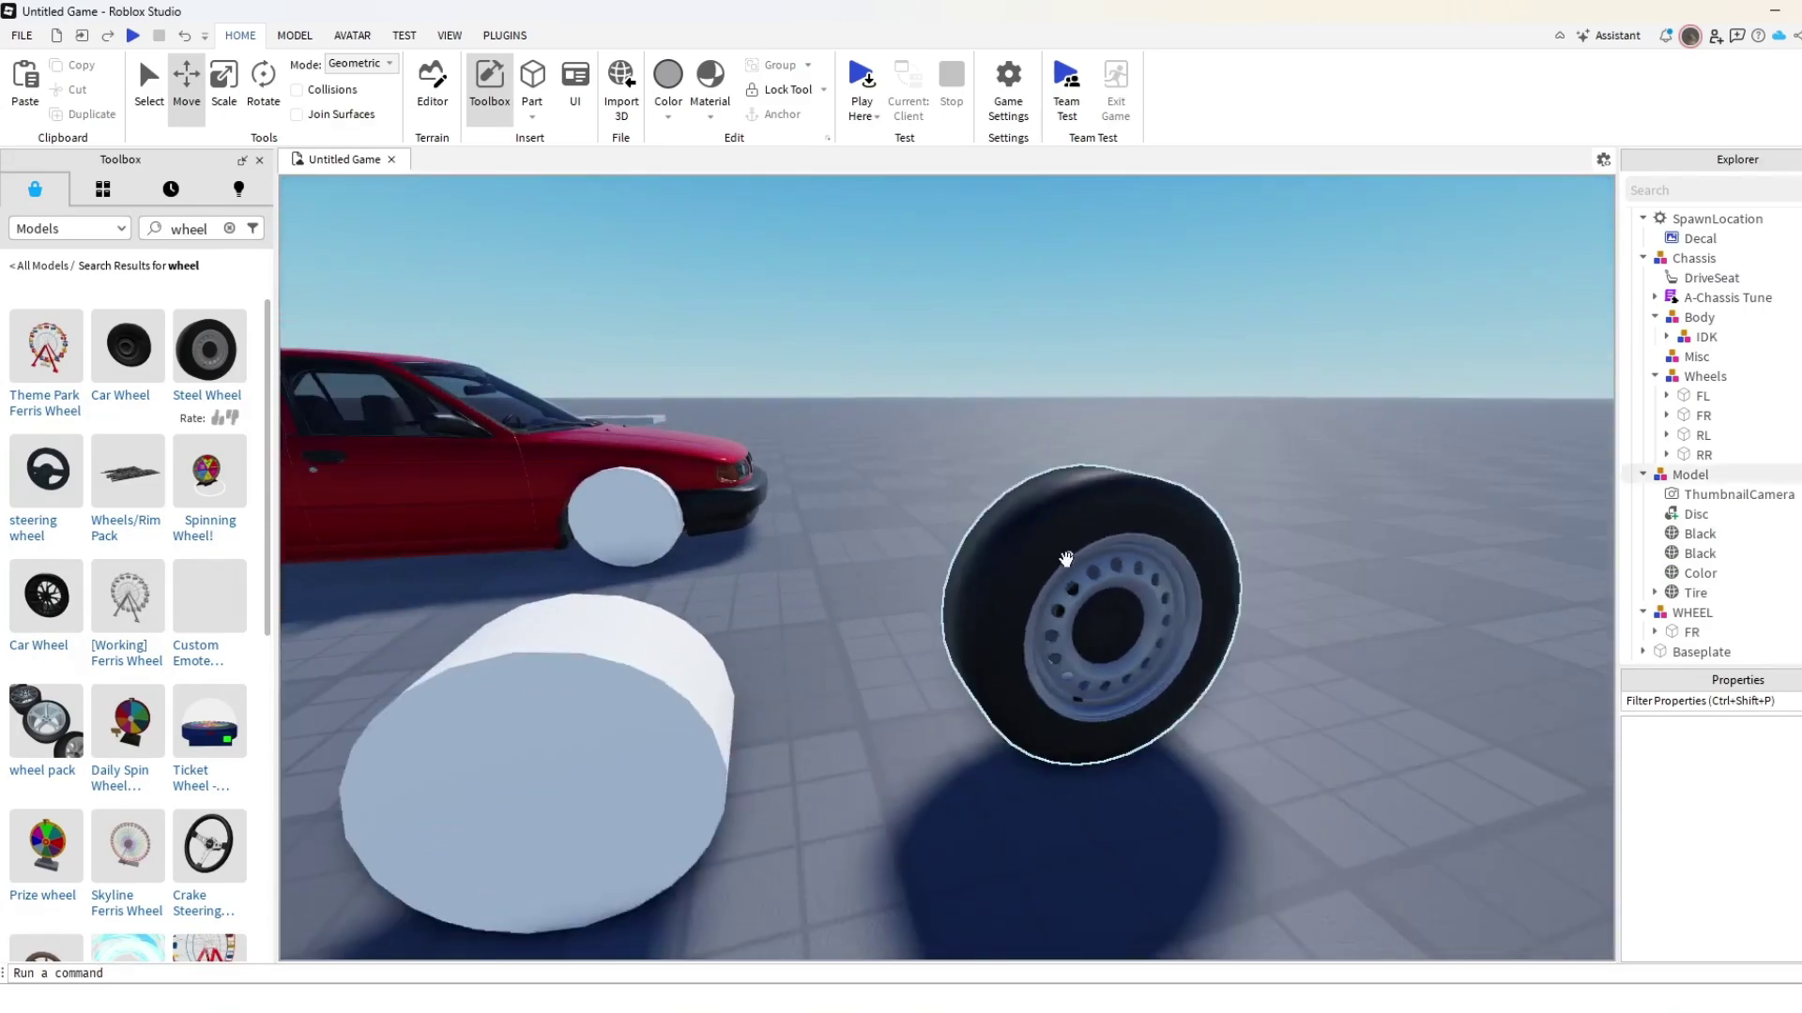
click(1066, 559)
right_drag(1066, 559, 1054, 504)
key(w)
key(s)
click(963, 392)
right_drag(963, 393, 966, 390)
key(w)
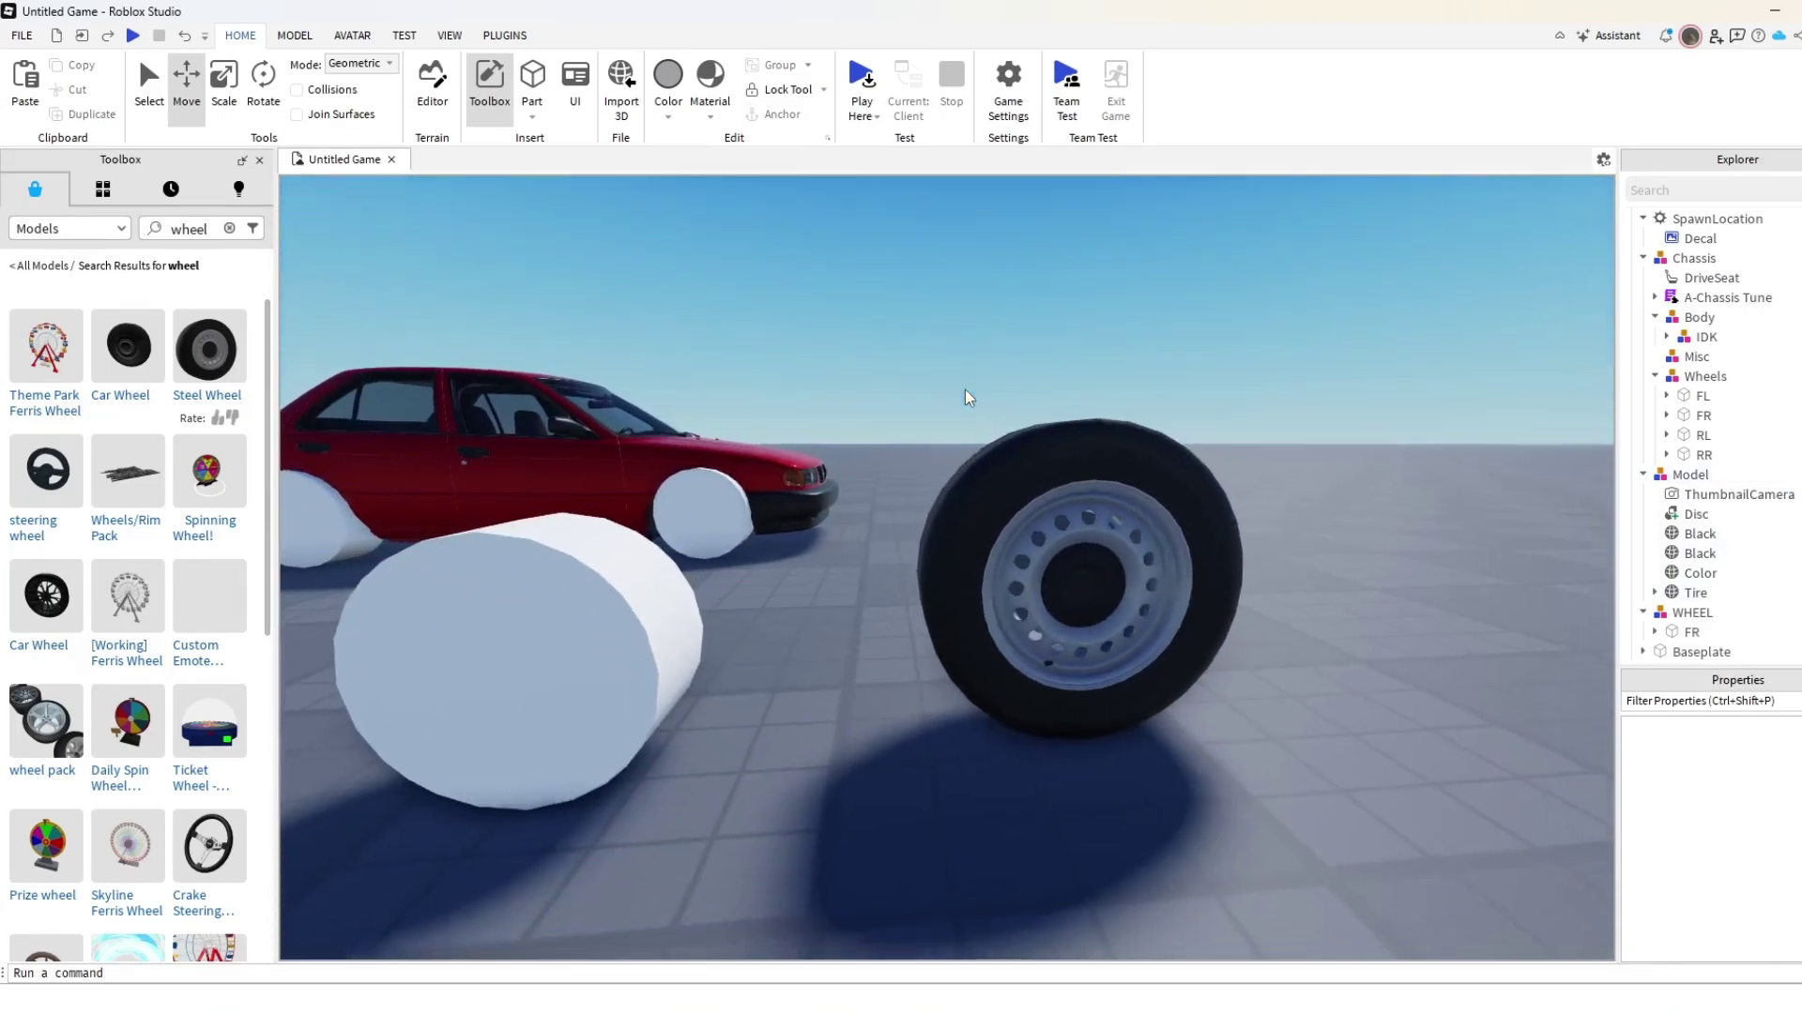
key(s)
Scale the steel wheel model to about 0.855 and clear the selection.
click(1060, 475)
key(ctrl+3)
drag(1047, 419, 1043, 455)
click(1000, 363)
Select the white WHEEL model and open its origin Position value.
right_drag(1001, 362, 996, 353)
key(w)
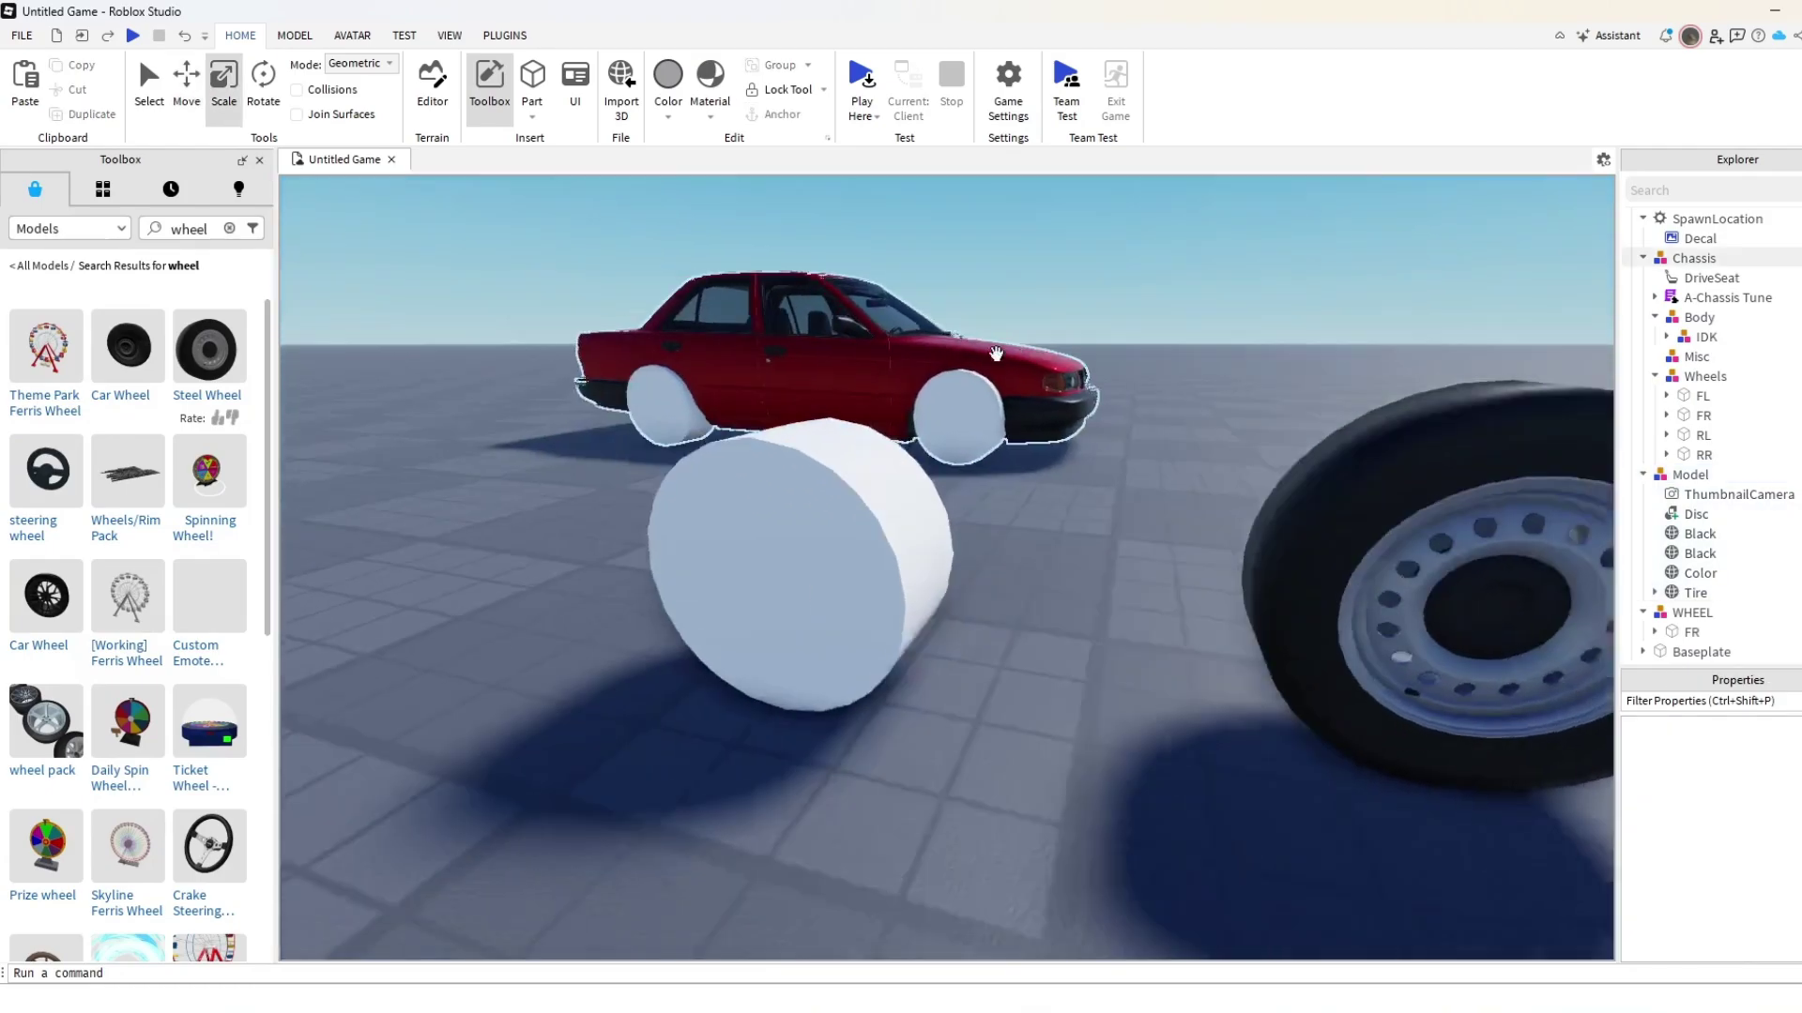
key(s)
key(w)
key(s)
click(956, 562)
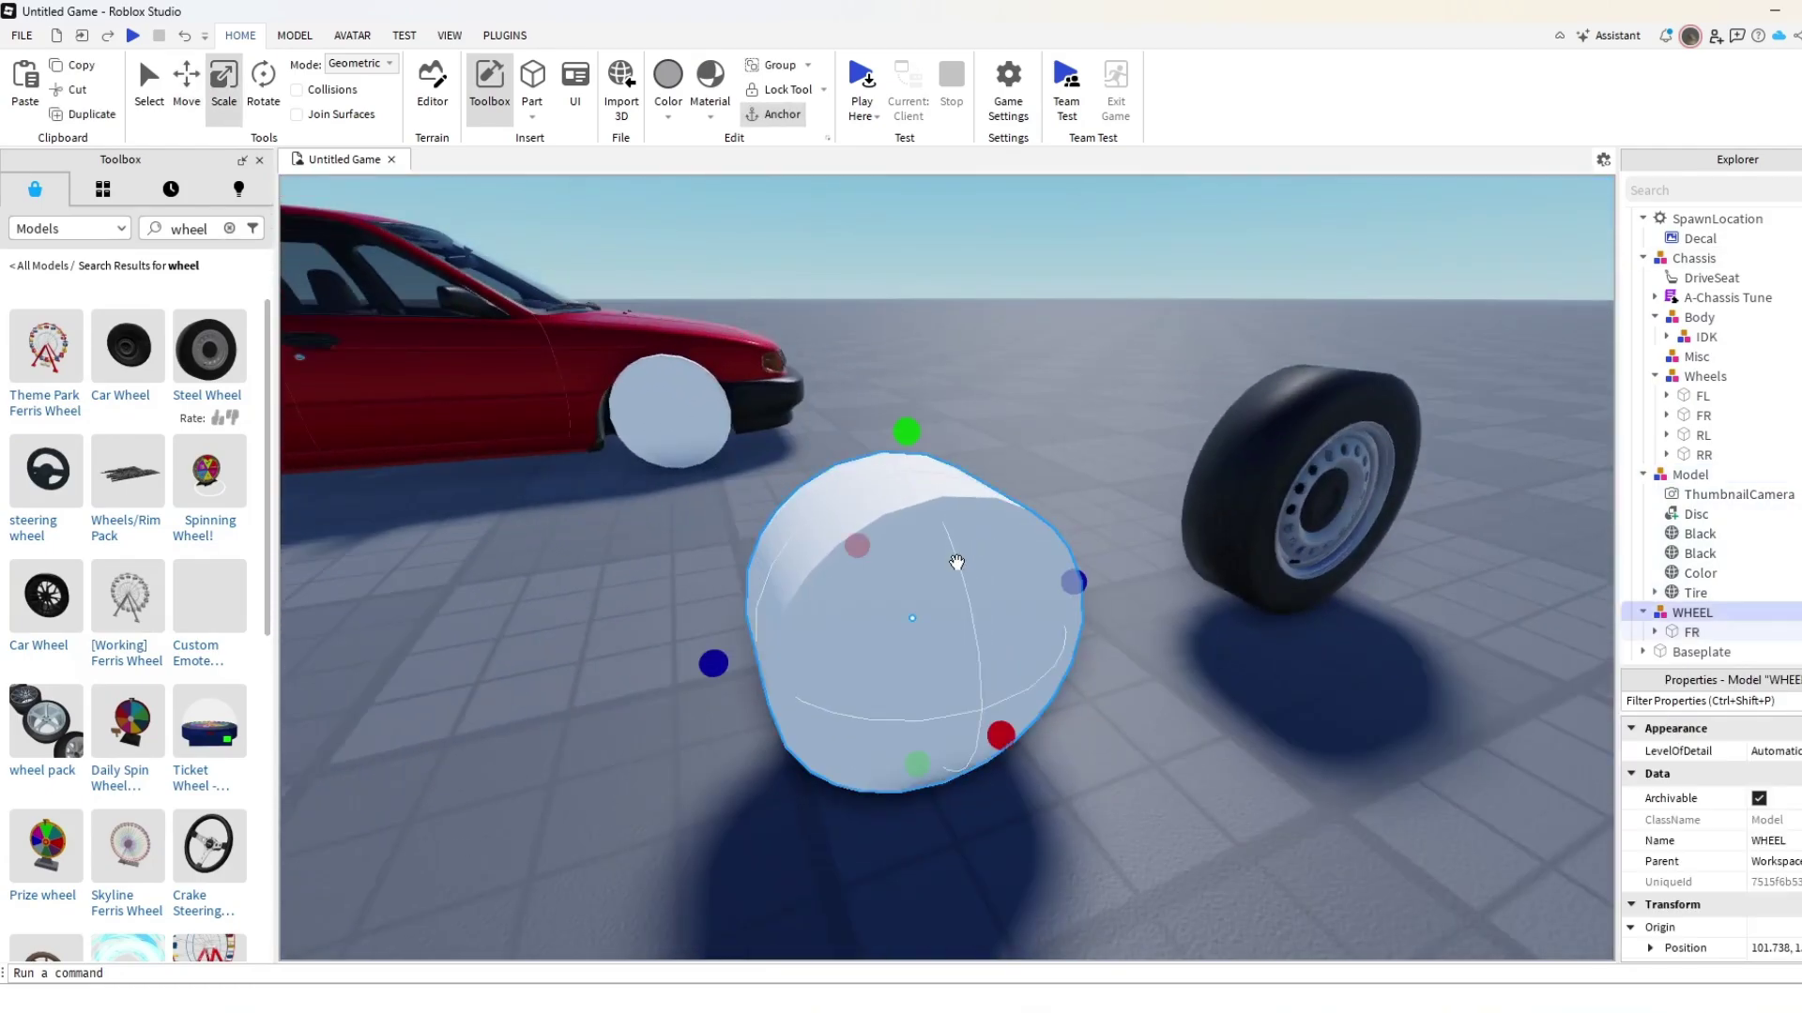
right_drag(932, 545, 892, 494)
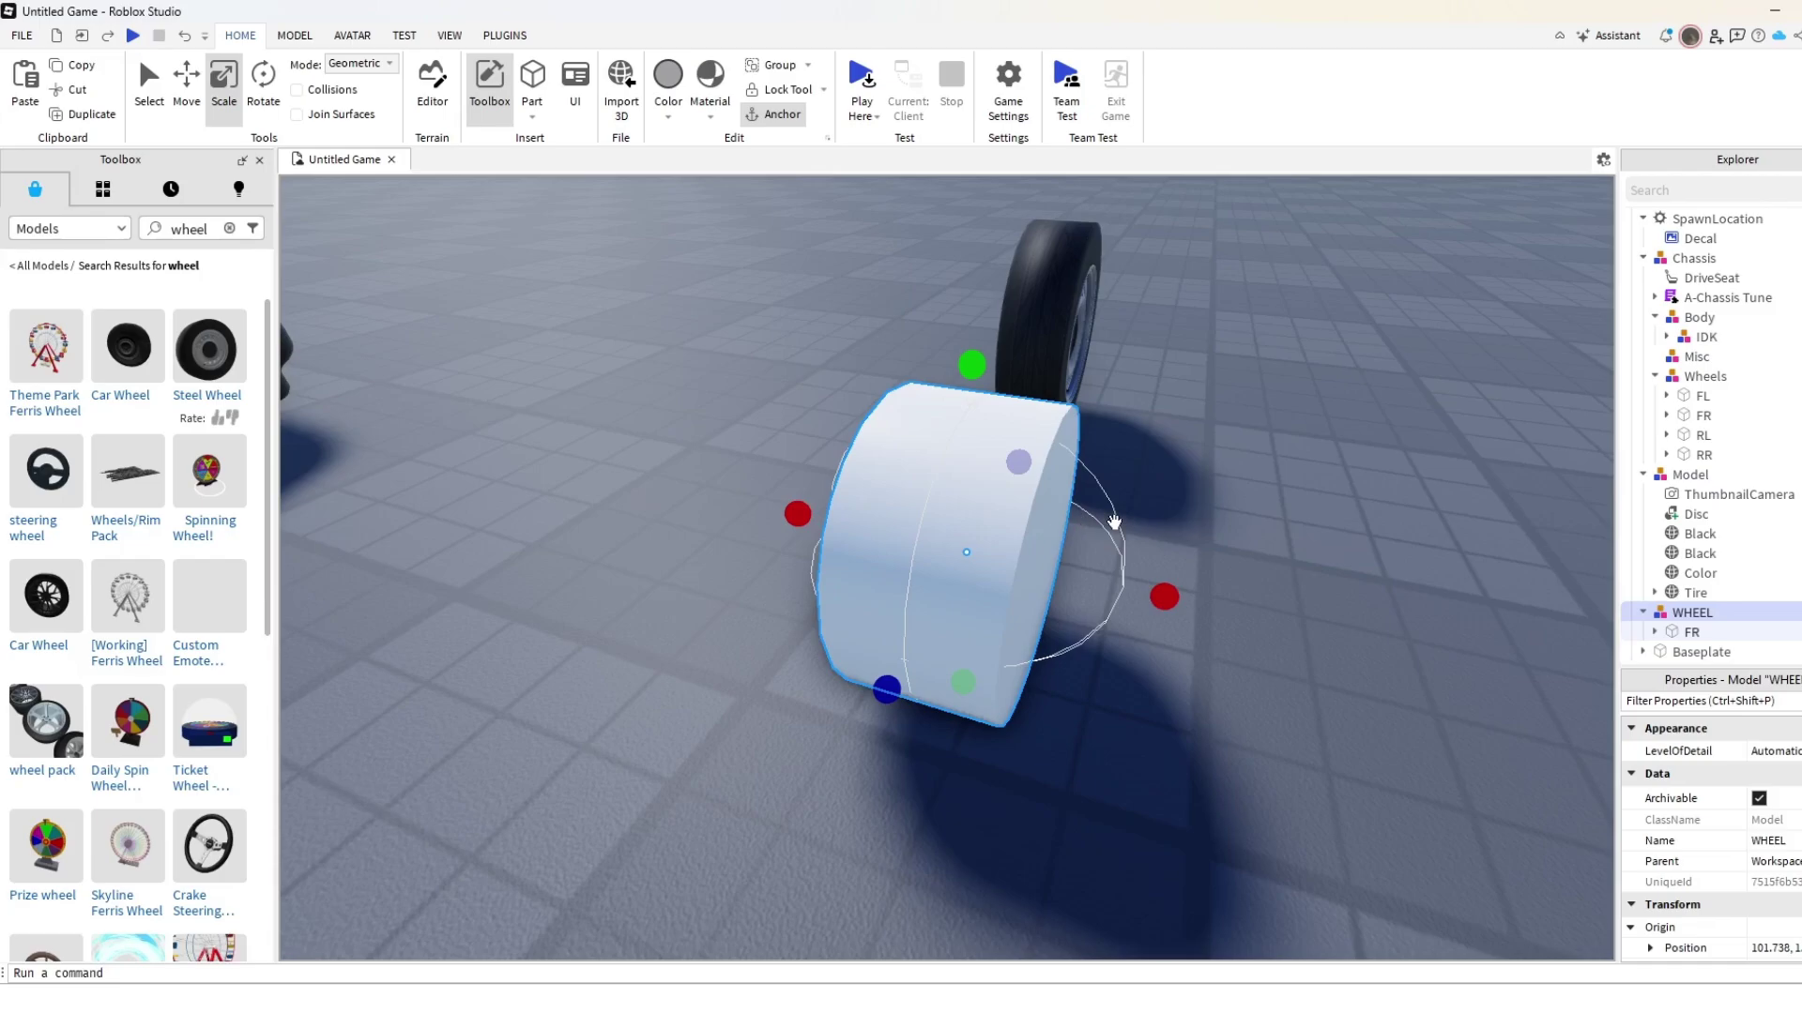
scroll(1699, 826, down, 3)
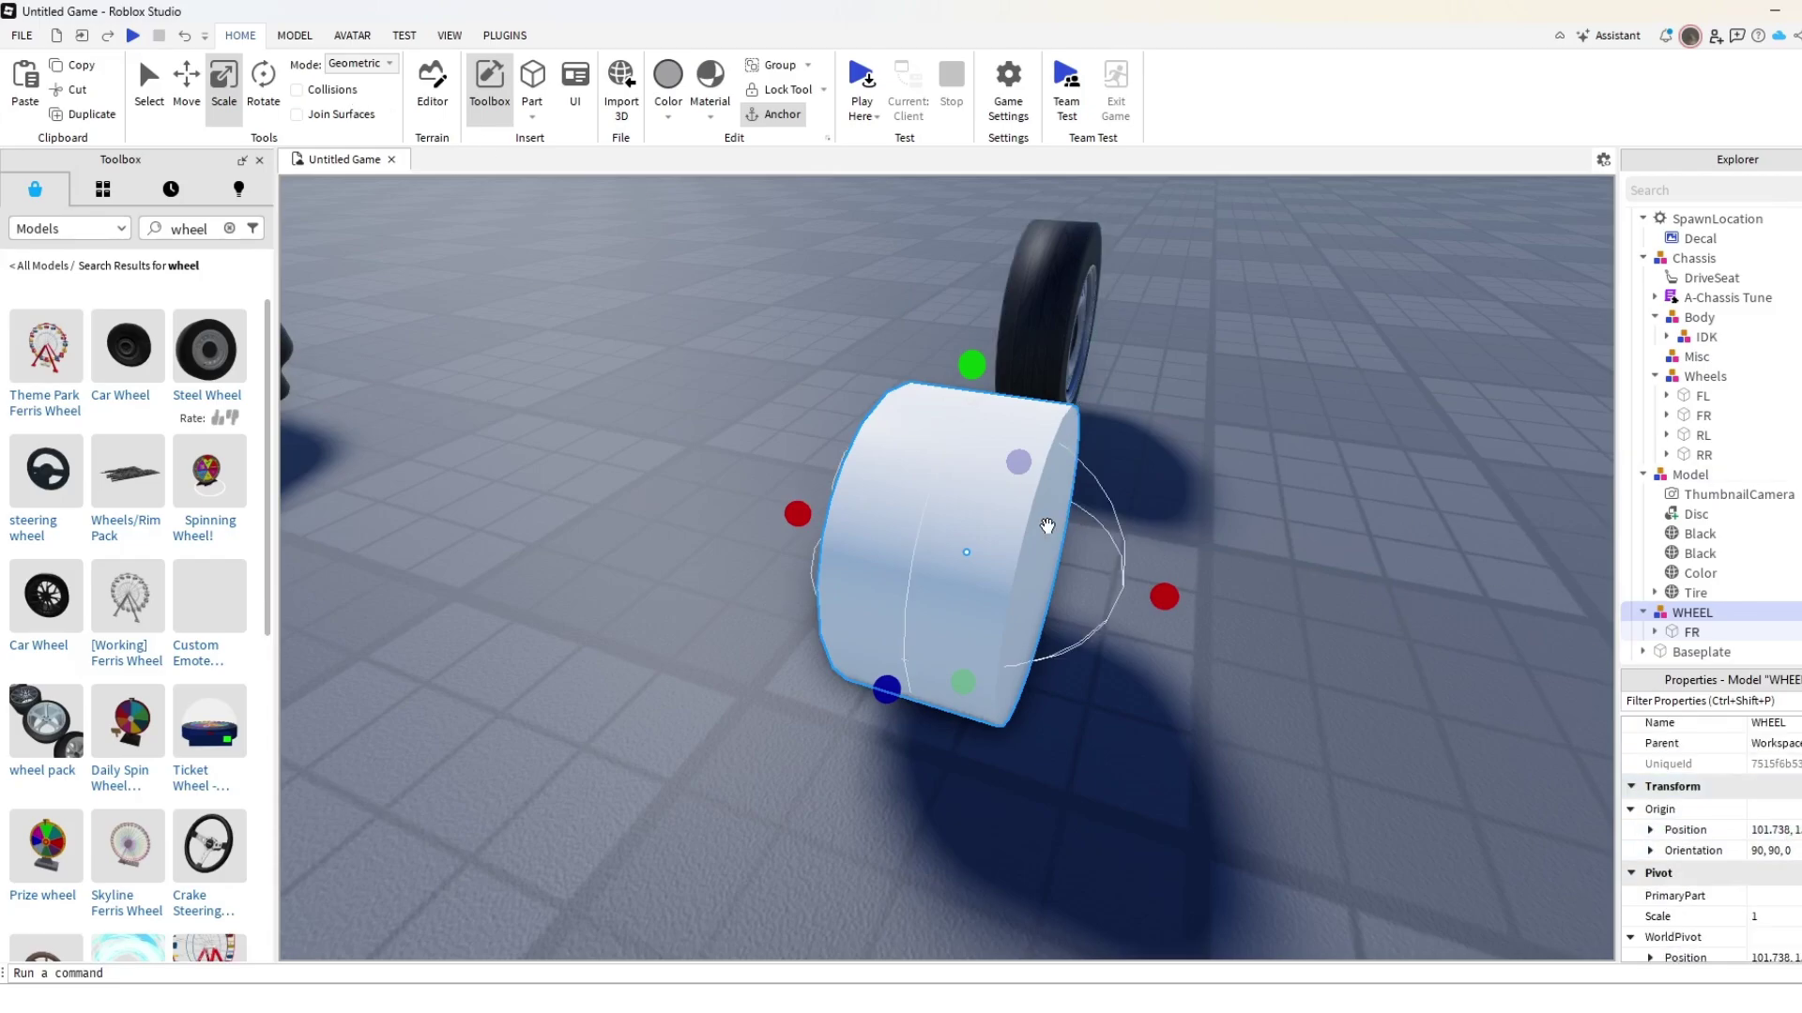
right_drag(1047, 525, 1065, 484)
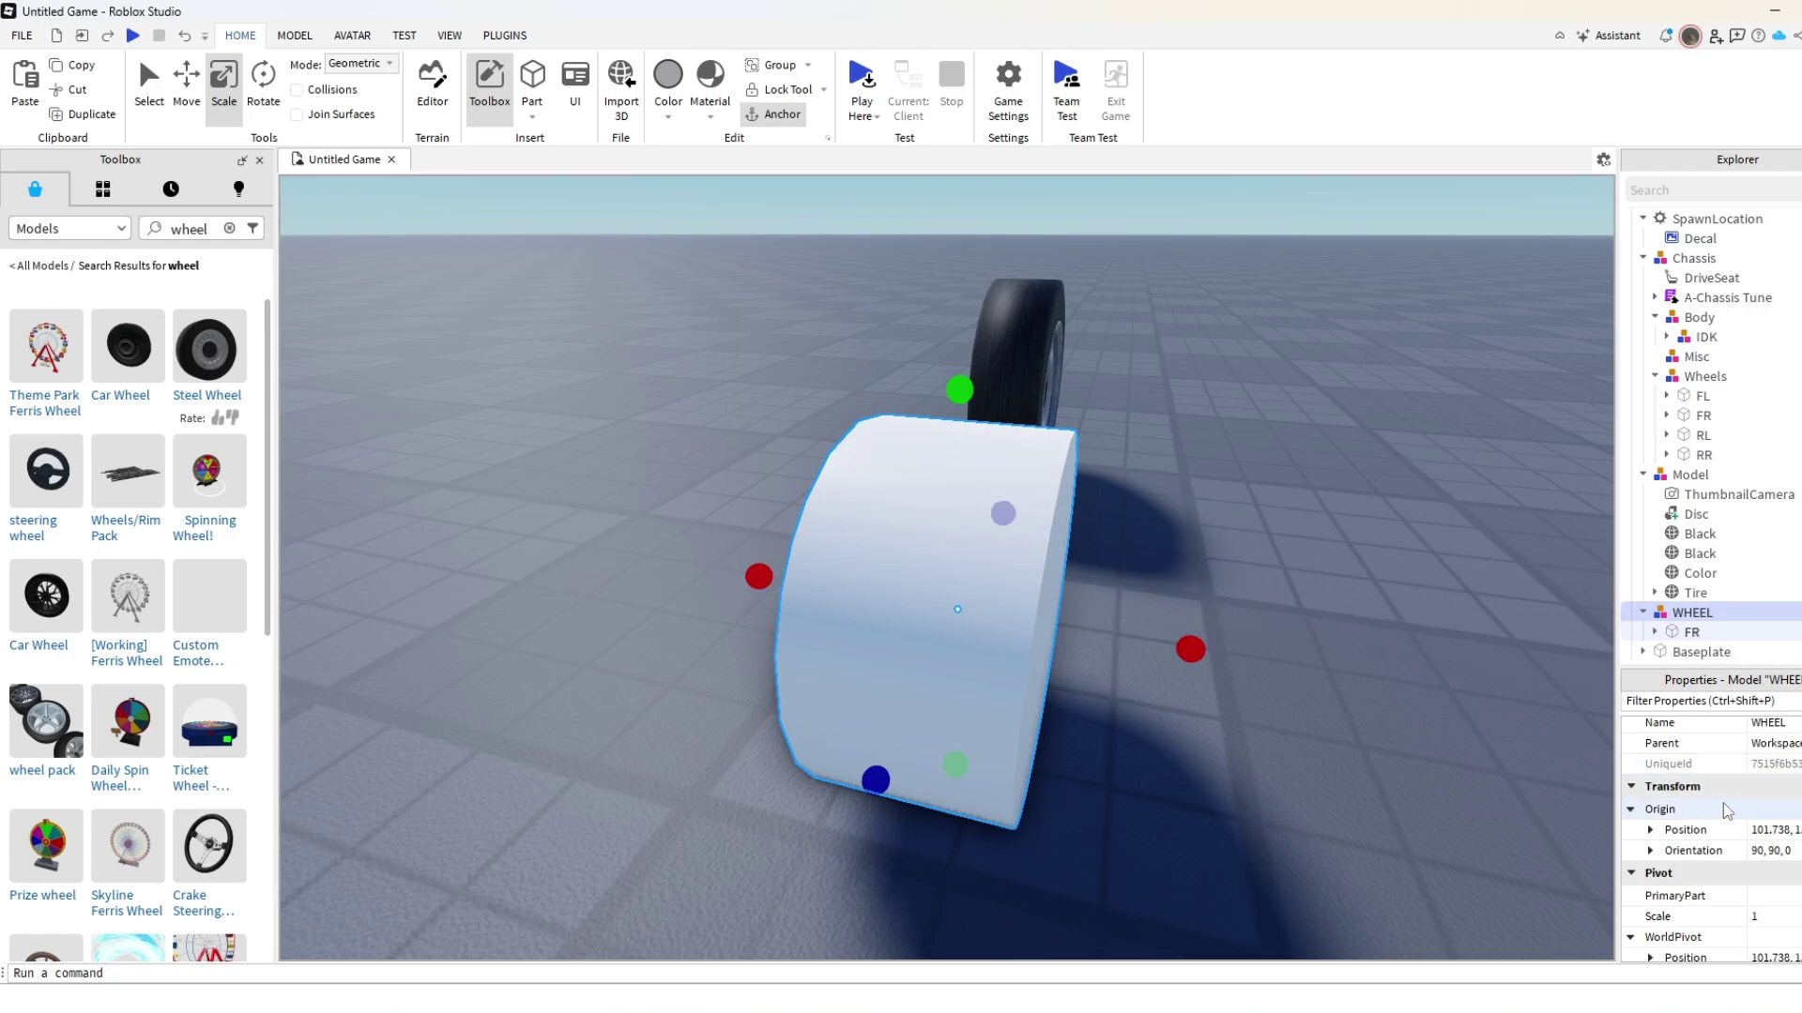
click(1781, 838)
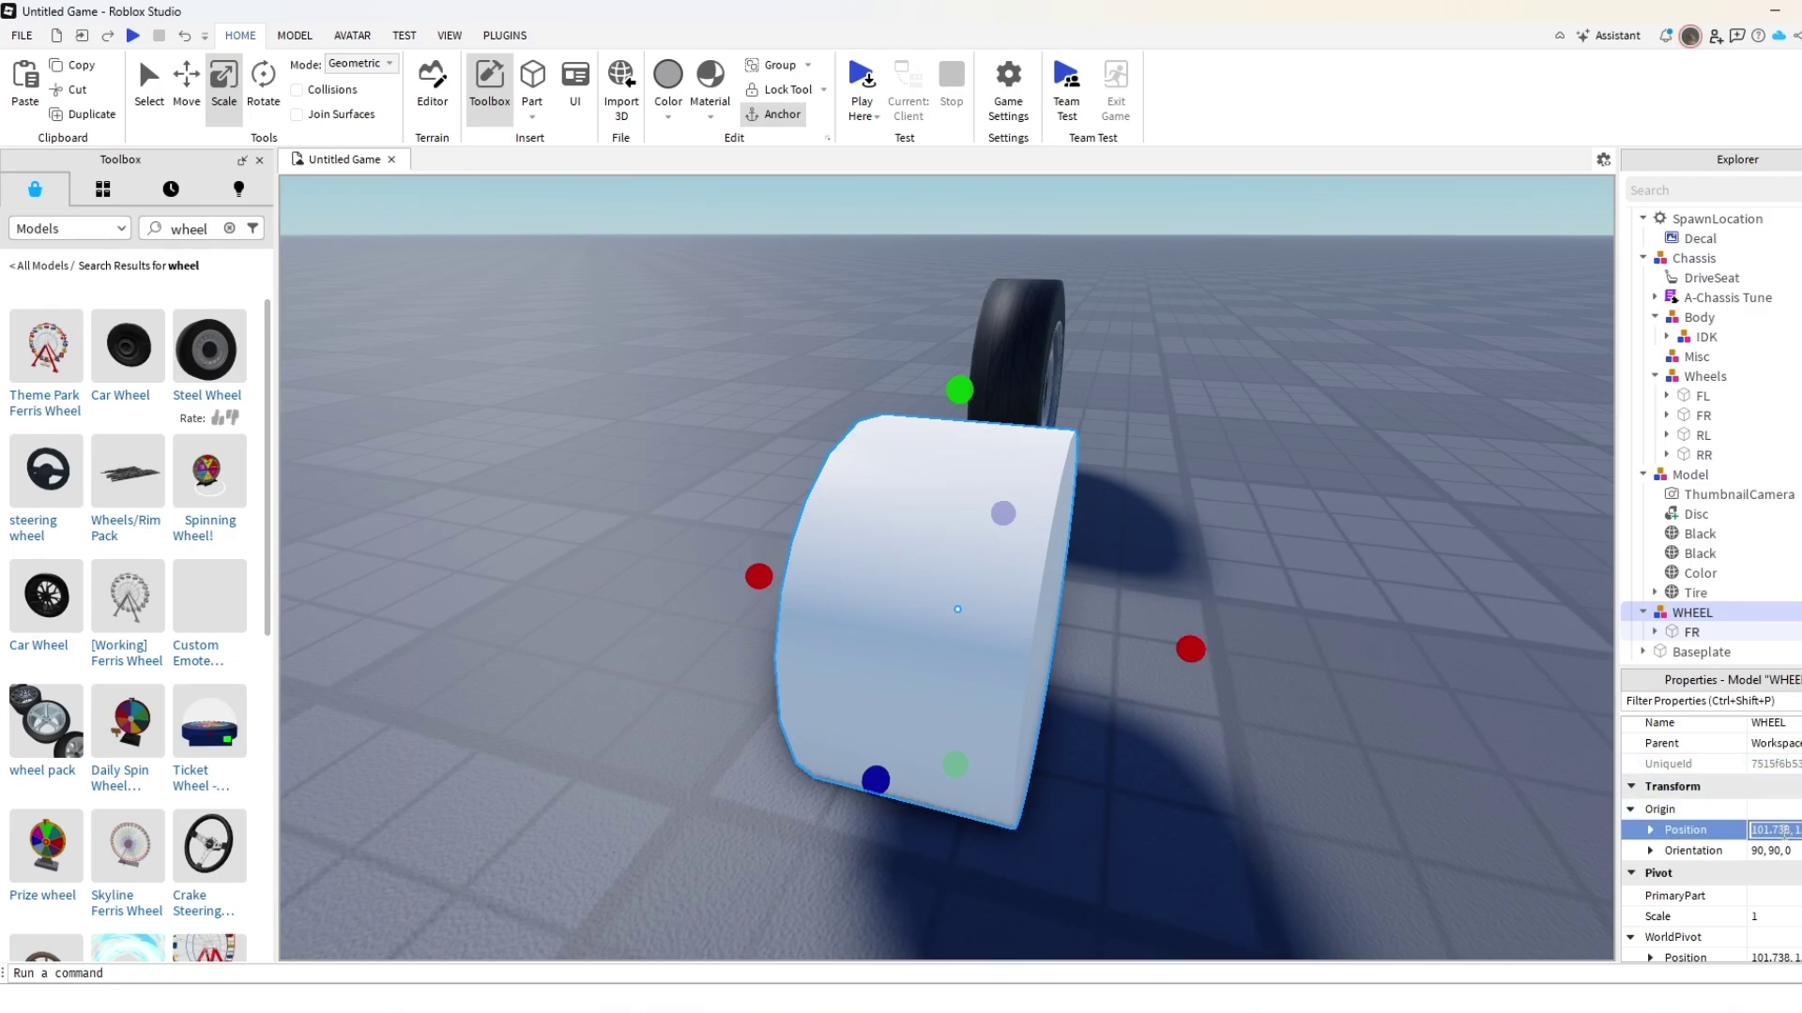
right_drag(1150, 415, 922, 560)
Clear the selection and examine the white WHEEL cylinder up close and beside the steel wheel.
click(1063, 353)
scroll(812, 475, down, 3)
right_drag(812, 475, 816, 475)
scroll(816, 475, up, 4)
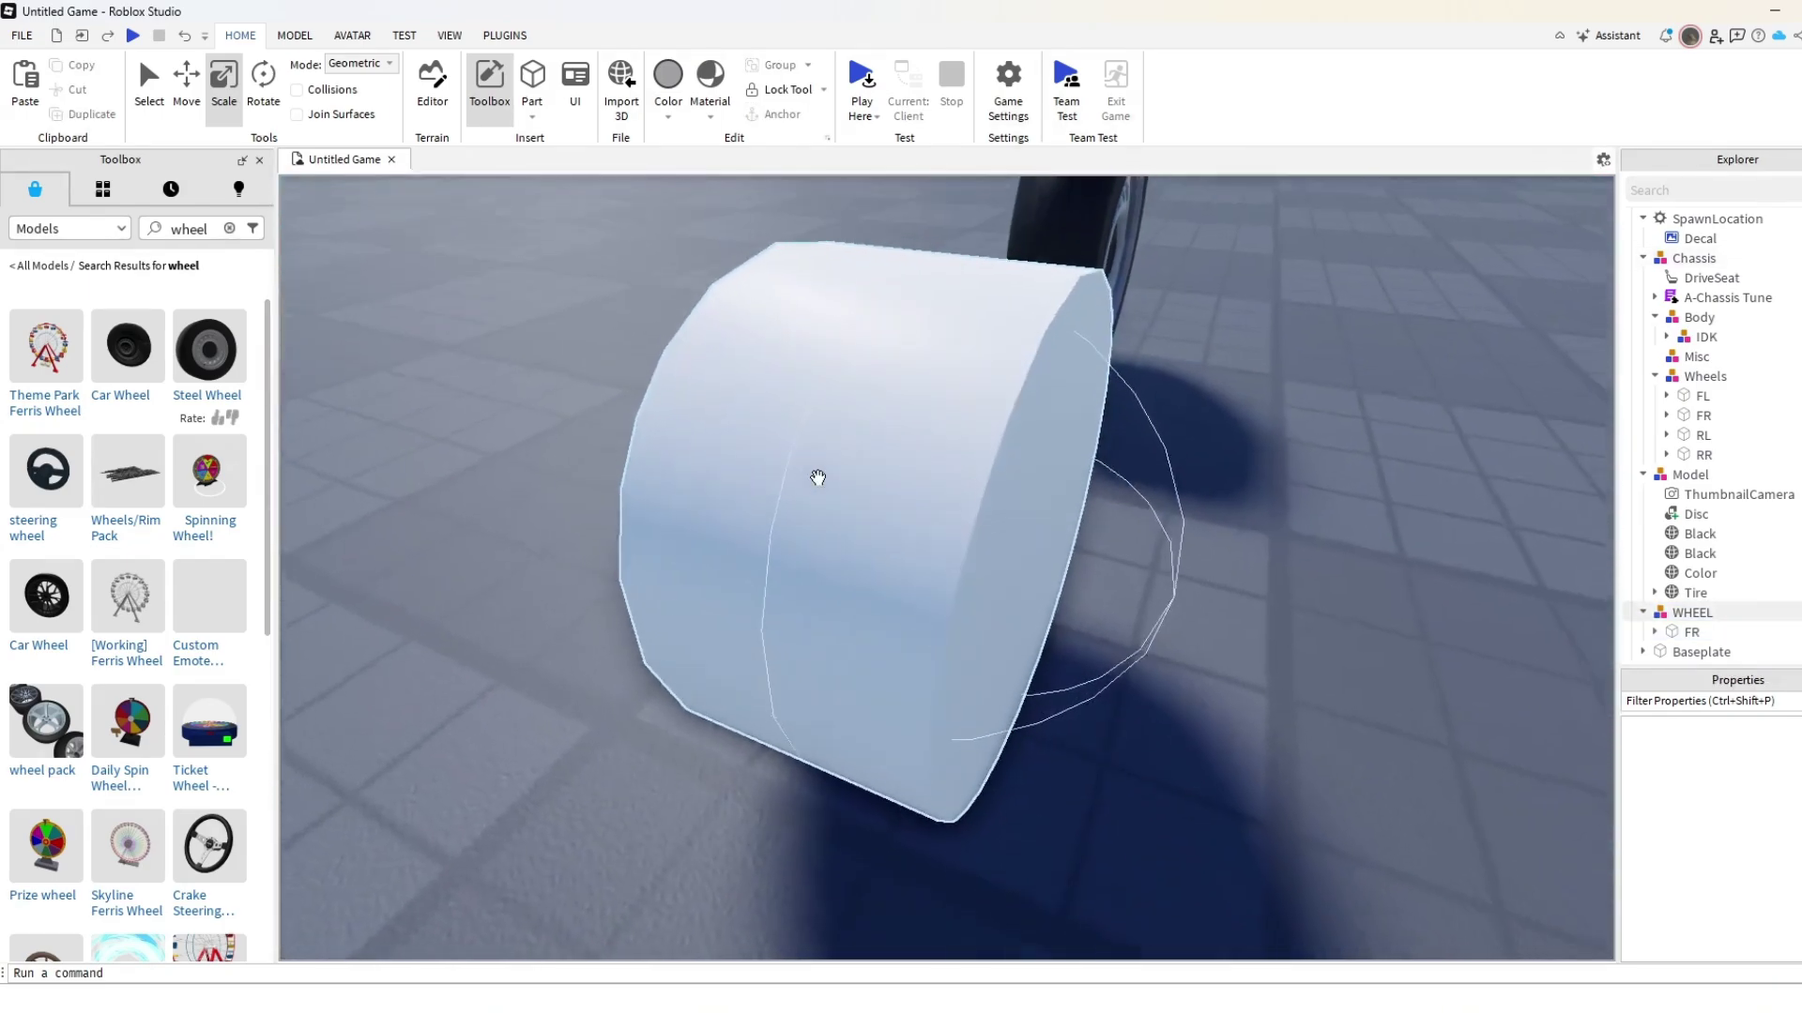
scroll(817, 475, down, 4)
scroll(858, 417, up, 6)
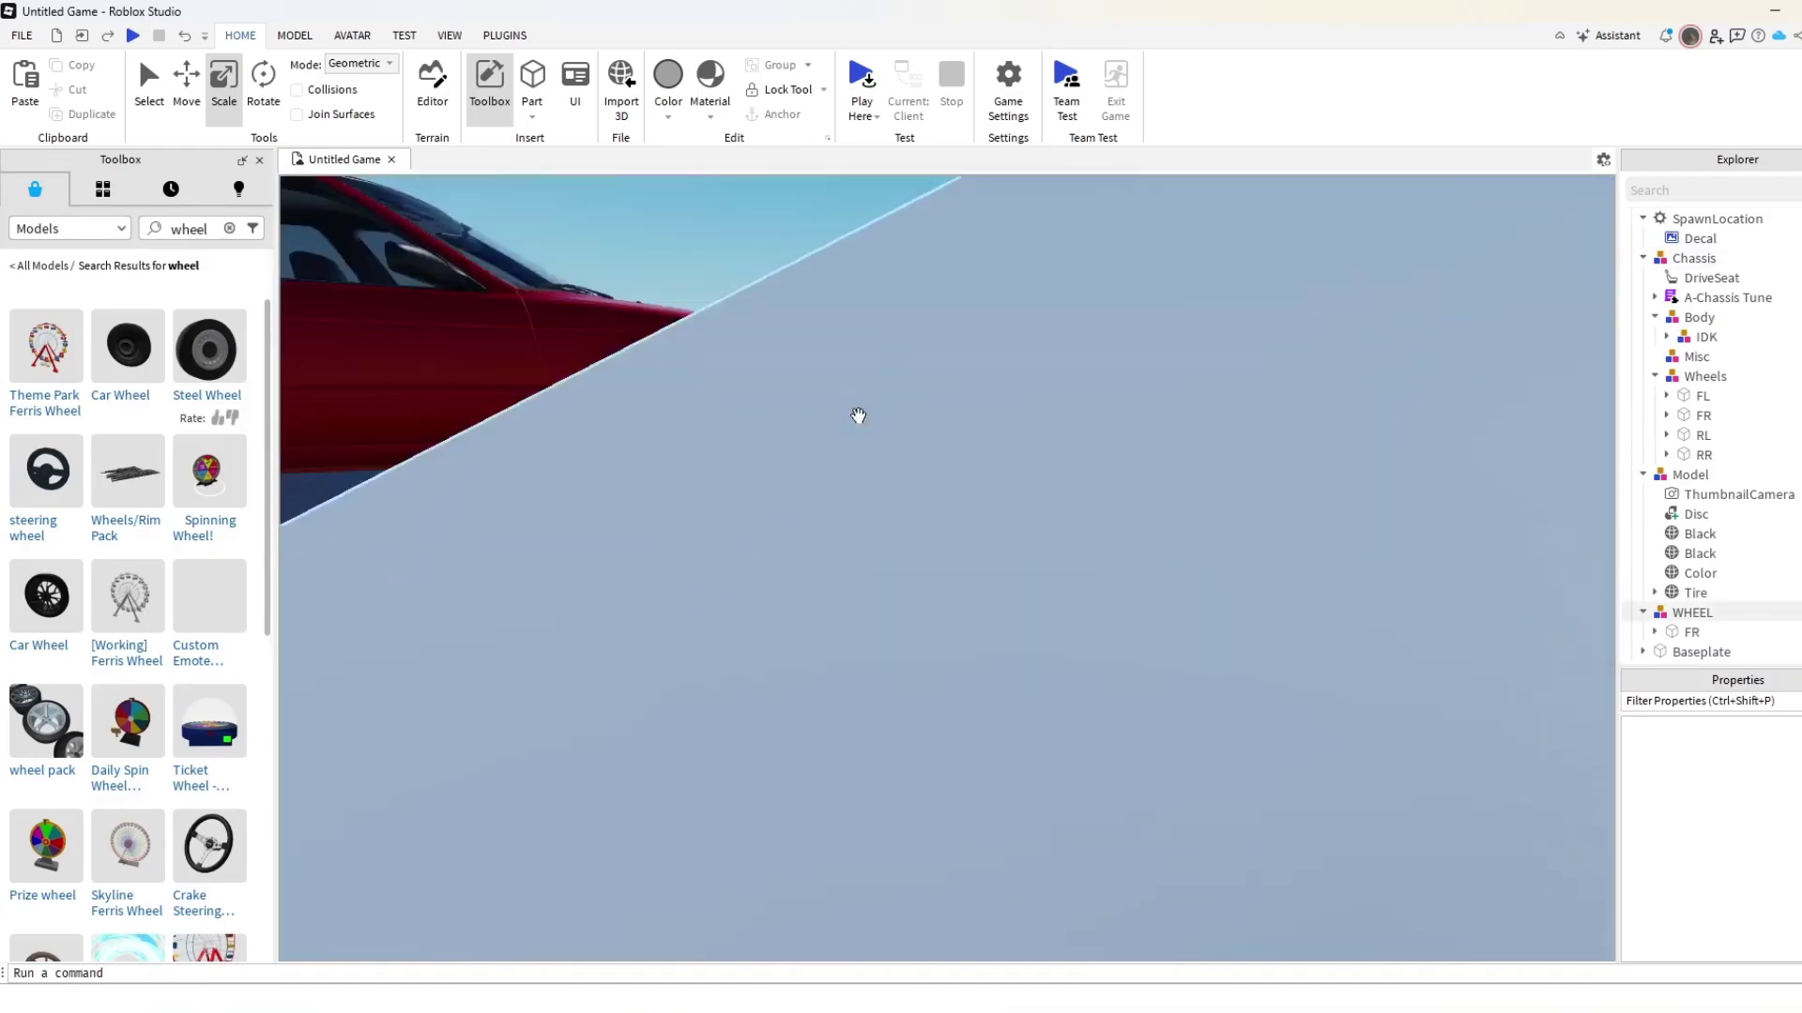
scroll(858, 418, down, 8)
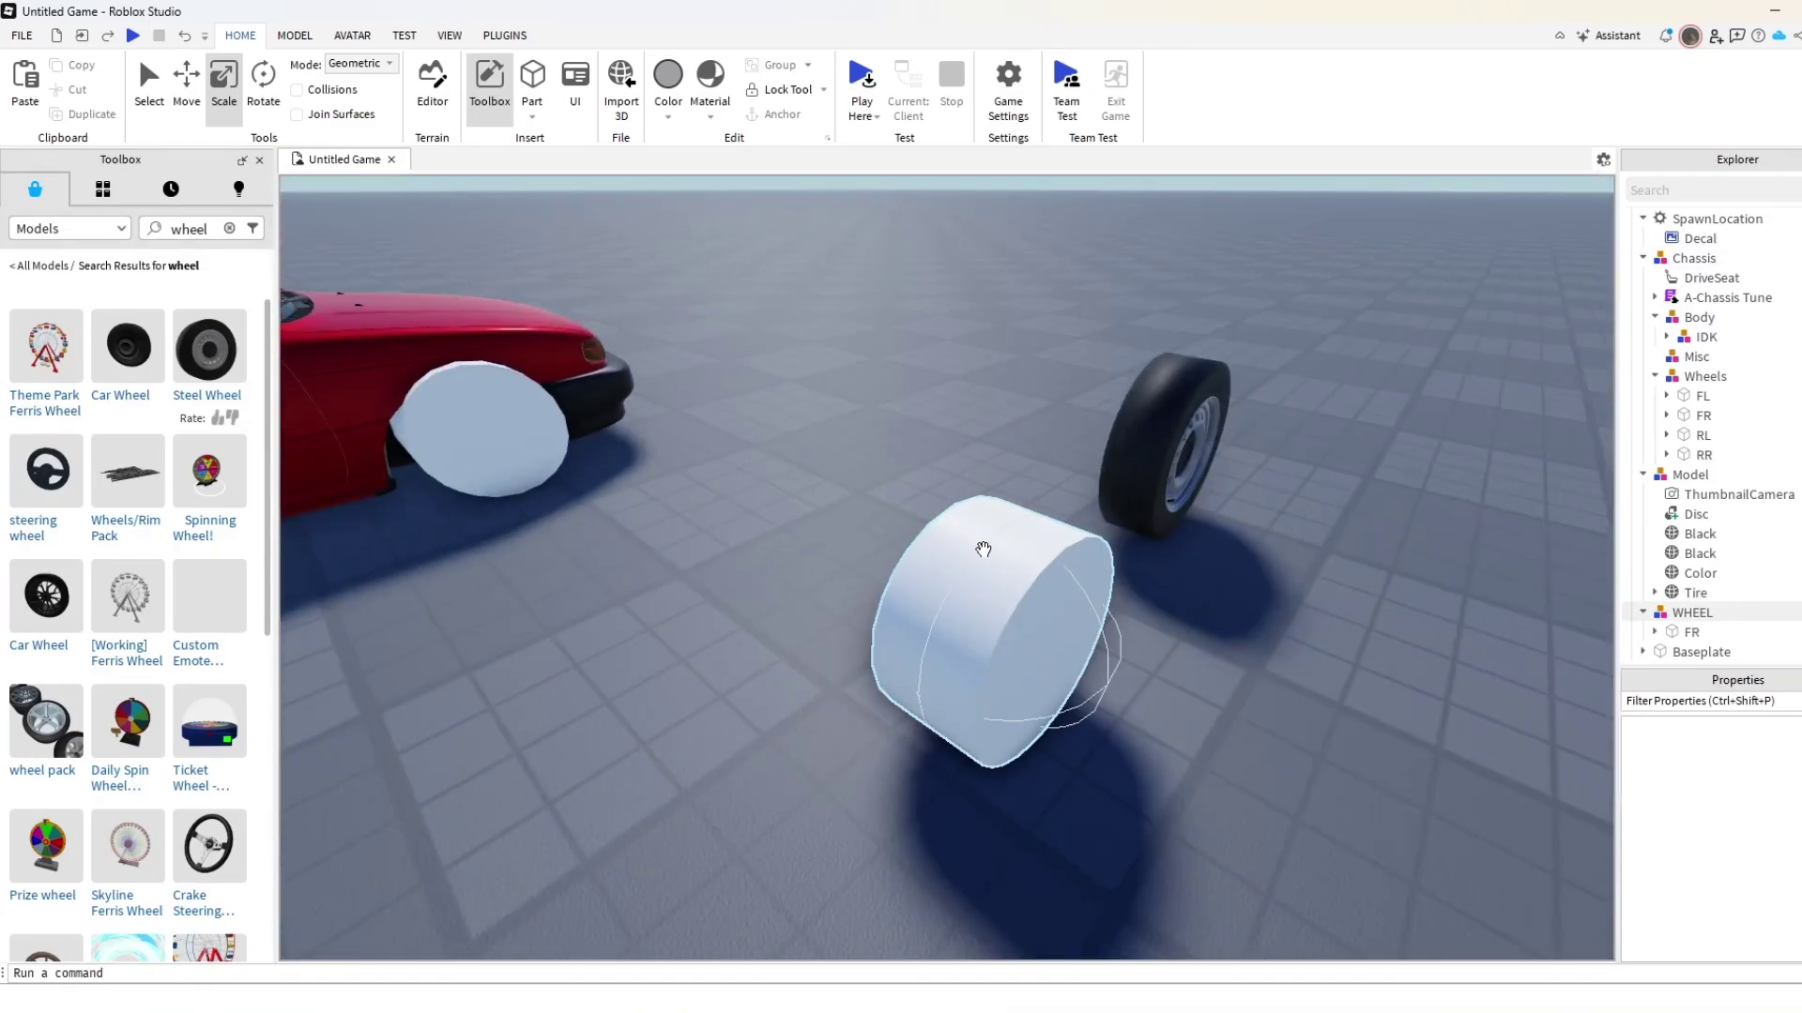
Select the white WHEEL model and copy its origin Position value.
click(1168, 441)
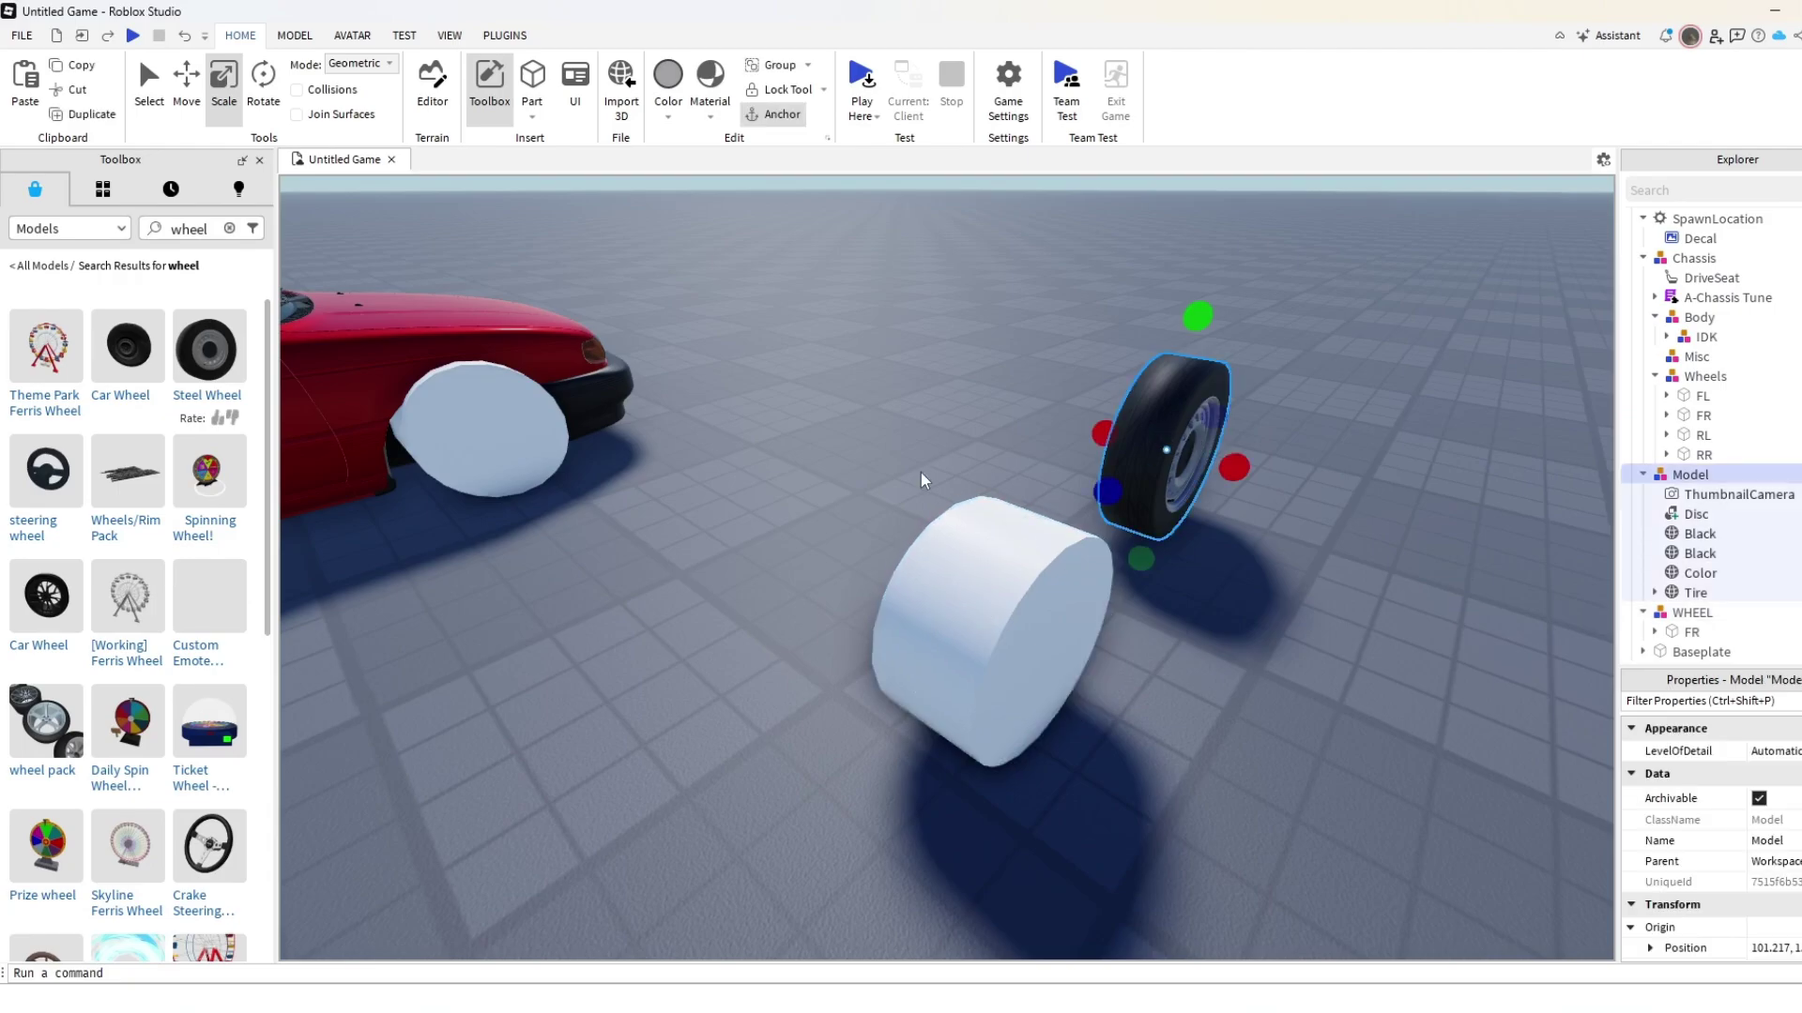
click(904, 360)
click(908, 522)
key(f)
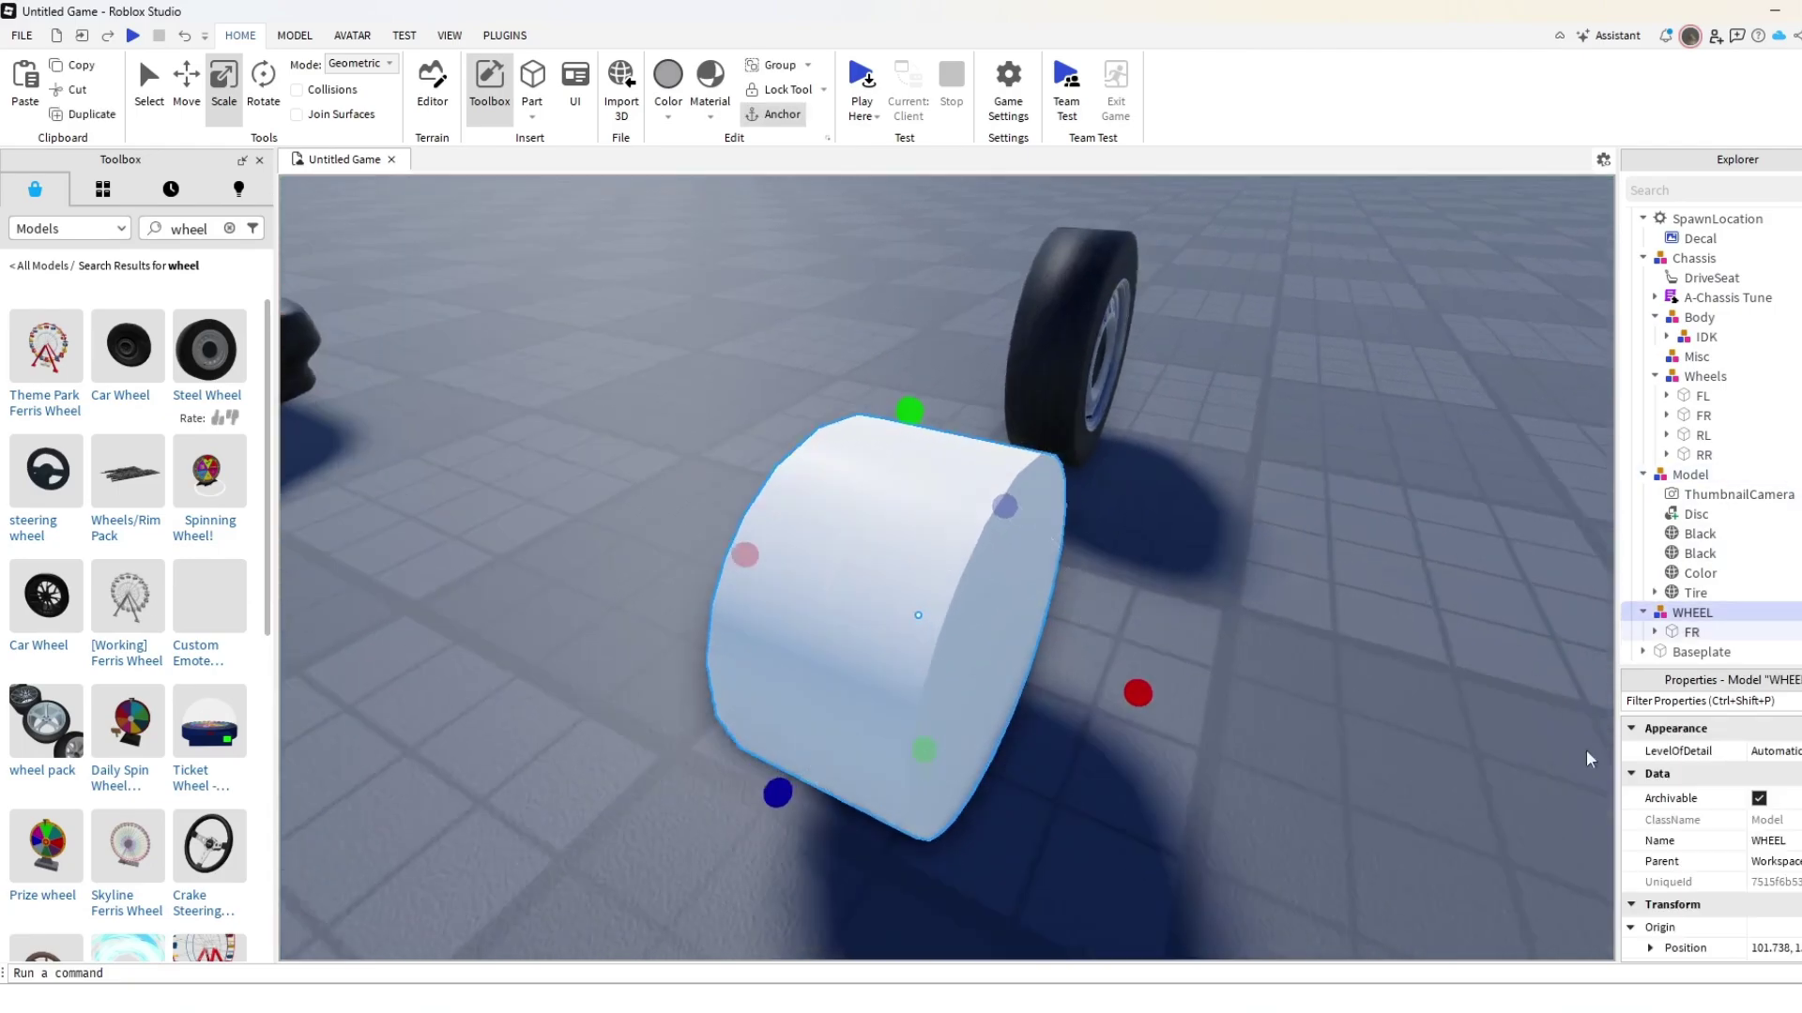
scroll(1692, 758, down, 3)
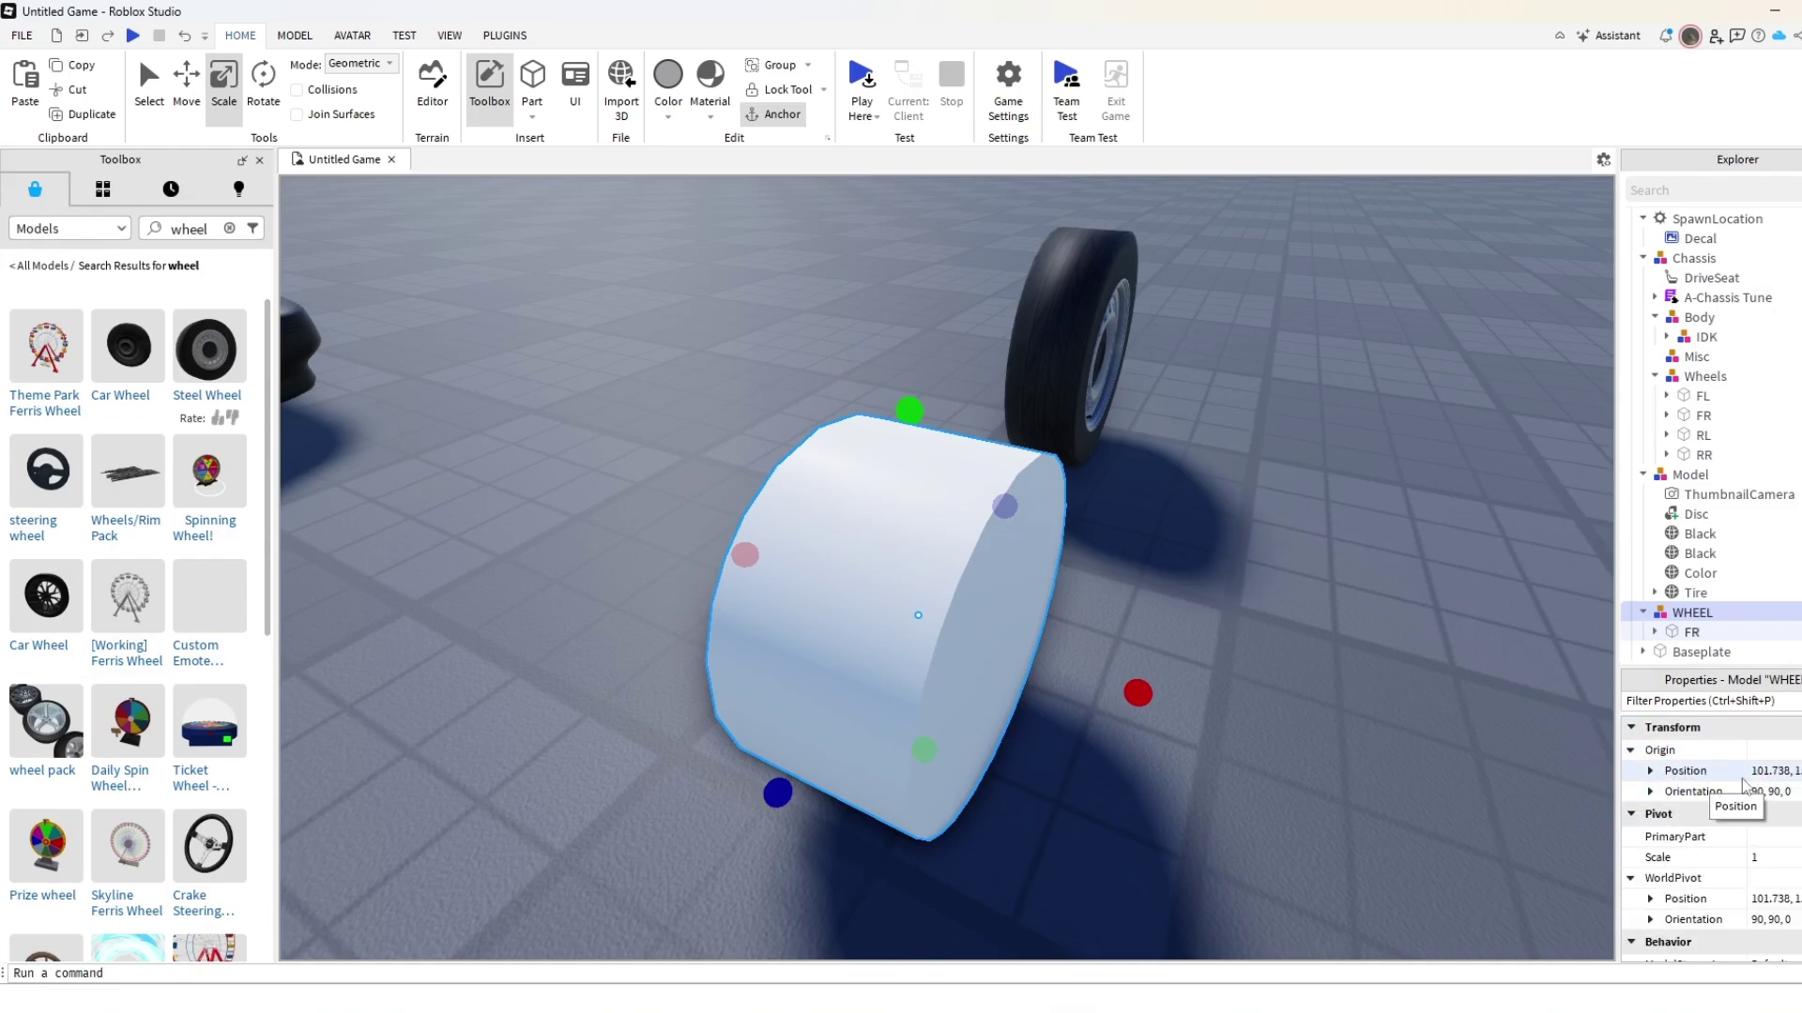
click(1777, 771)
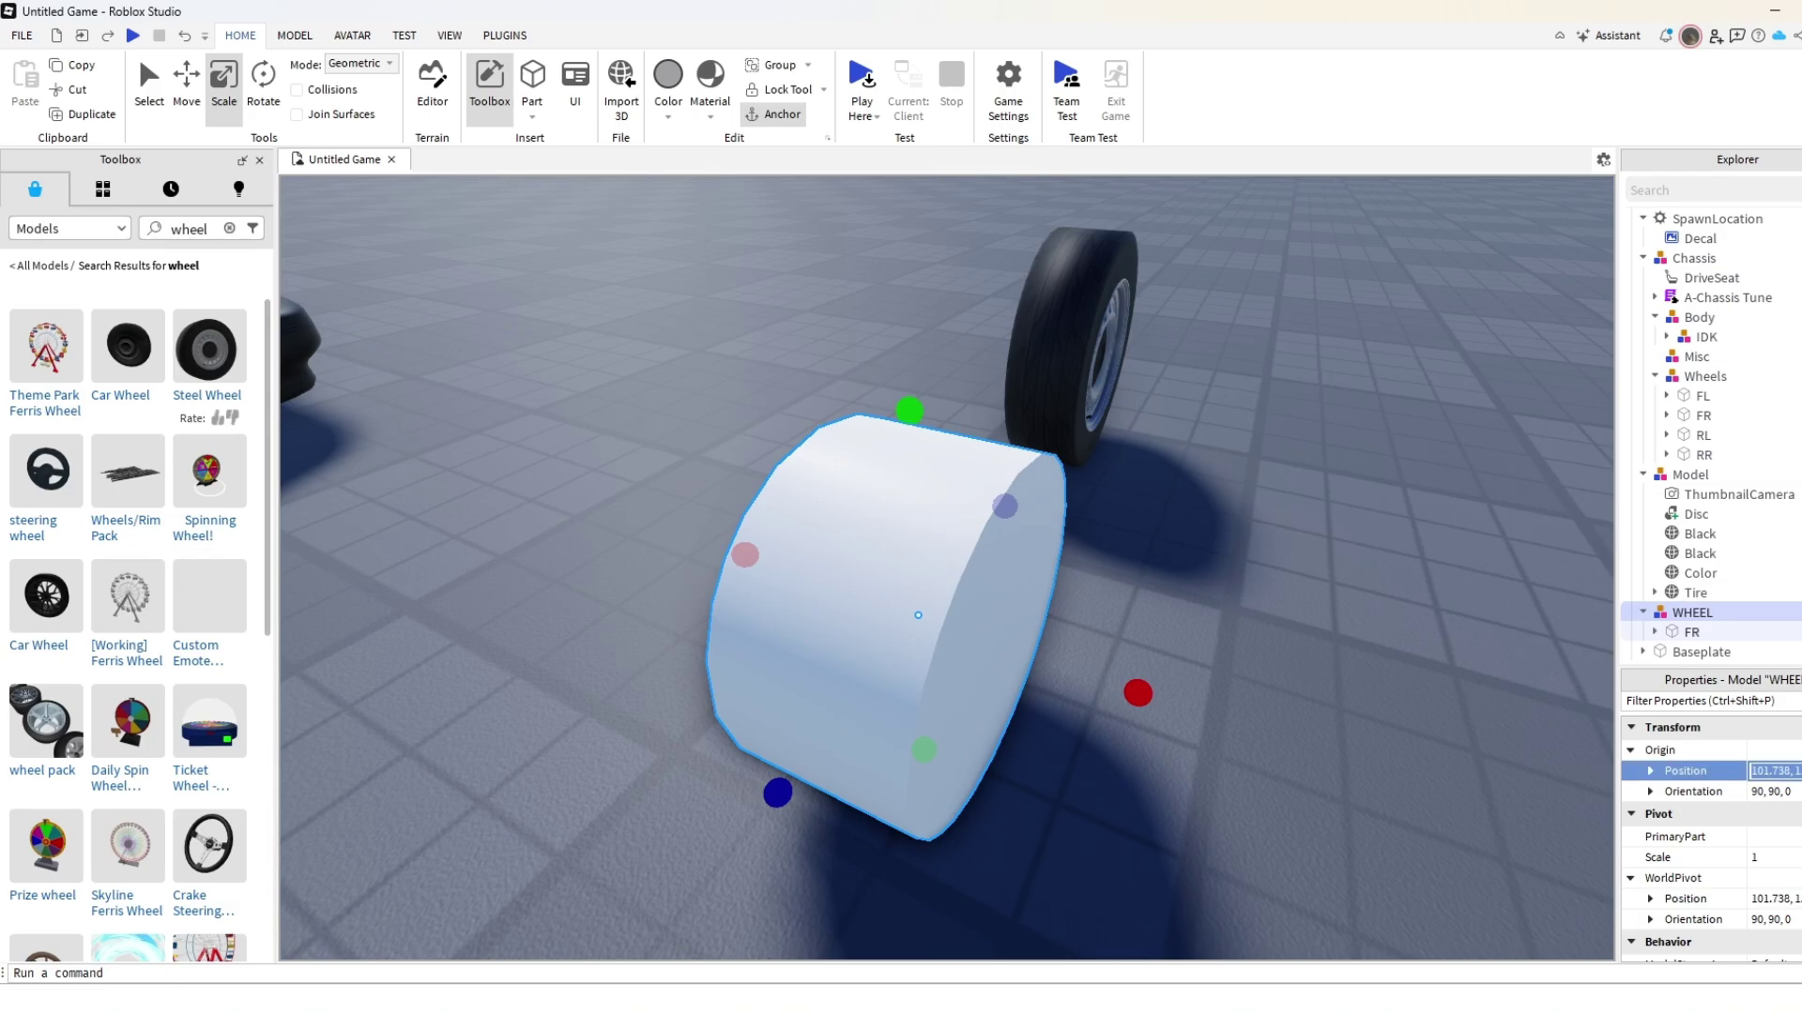
right_click(1764, 769)
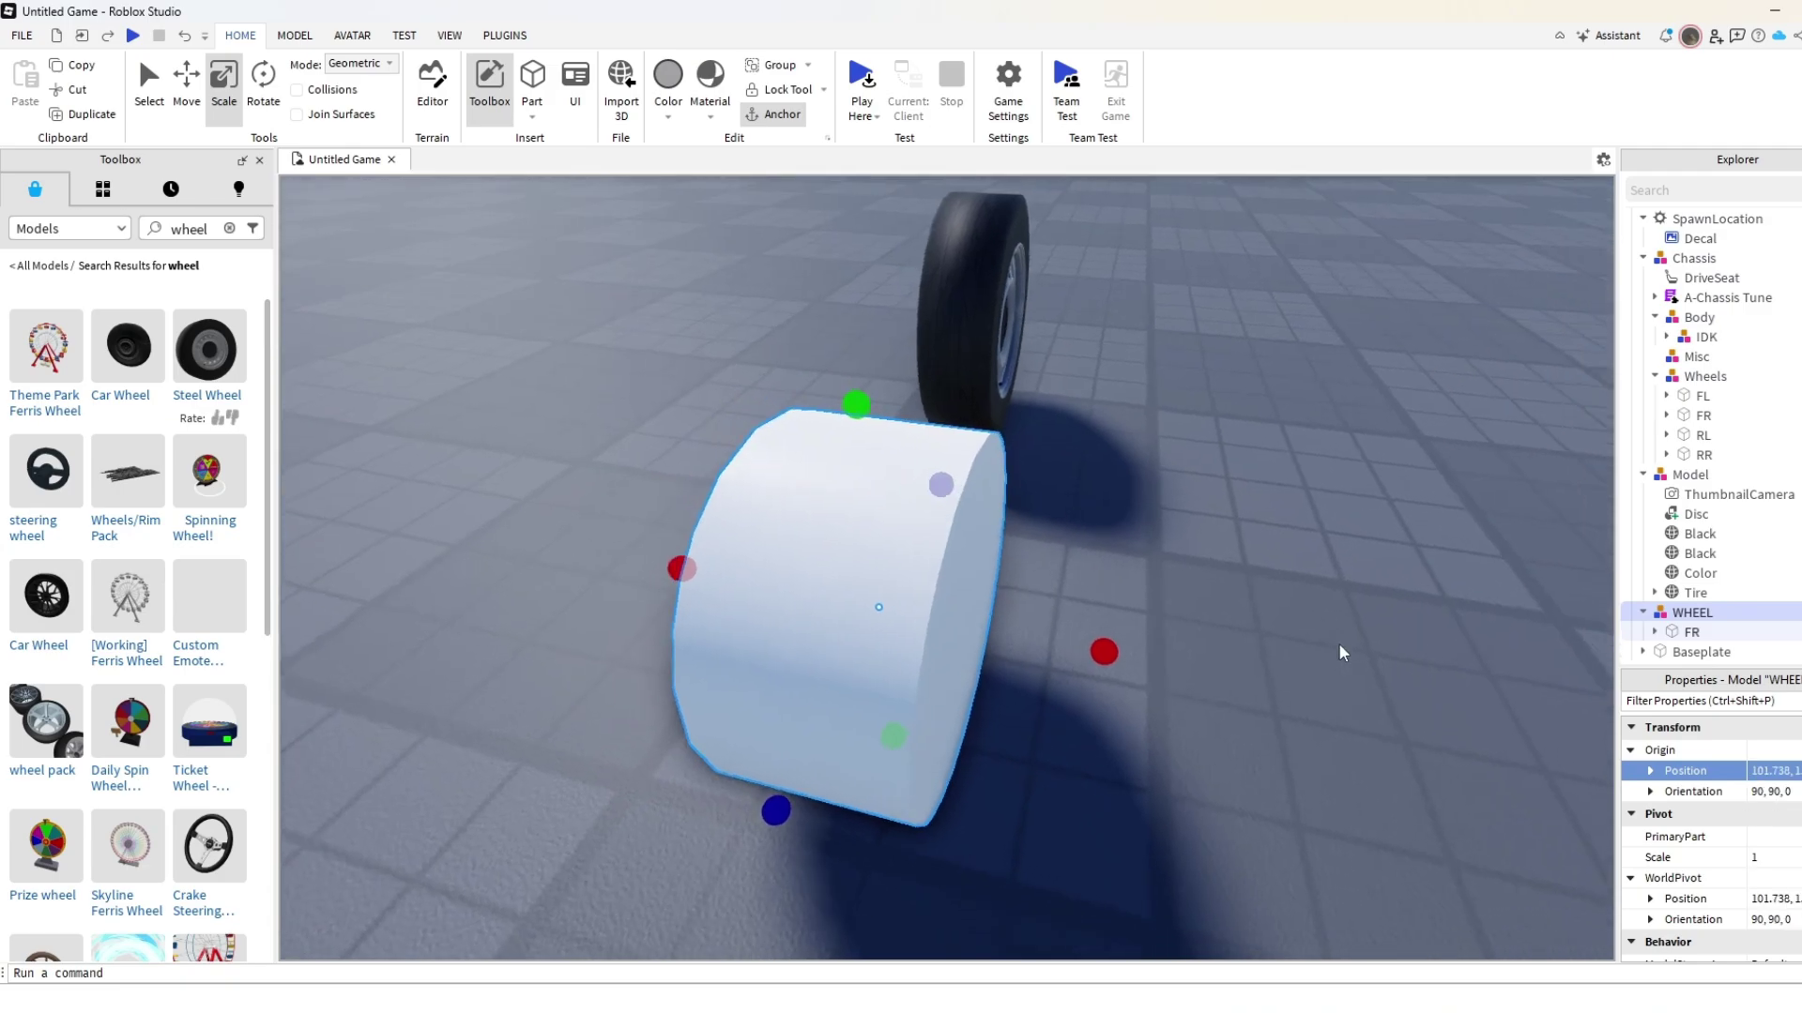
click(1778, 792)
click(1778, 771)
Set the steel wheel model's origin Position to the copied WHEEL position, 101.738, 1.322, -21.151.
click(1447, 588)
right_drag(1237, 487, 1239, 495)
key(w)
key(s)
right_drag(1073, 569, 1081, 575)
key(s)
click(1081, 574)
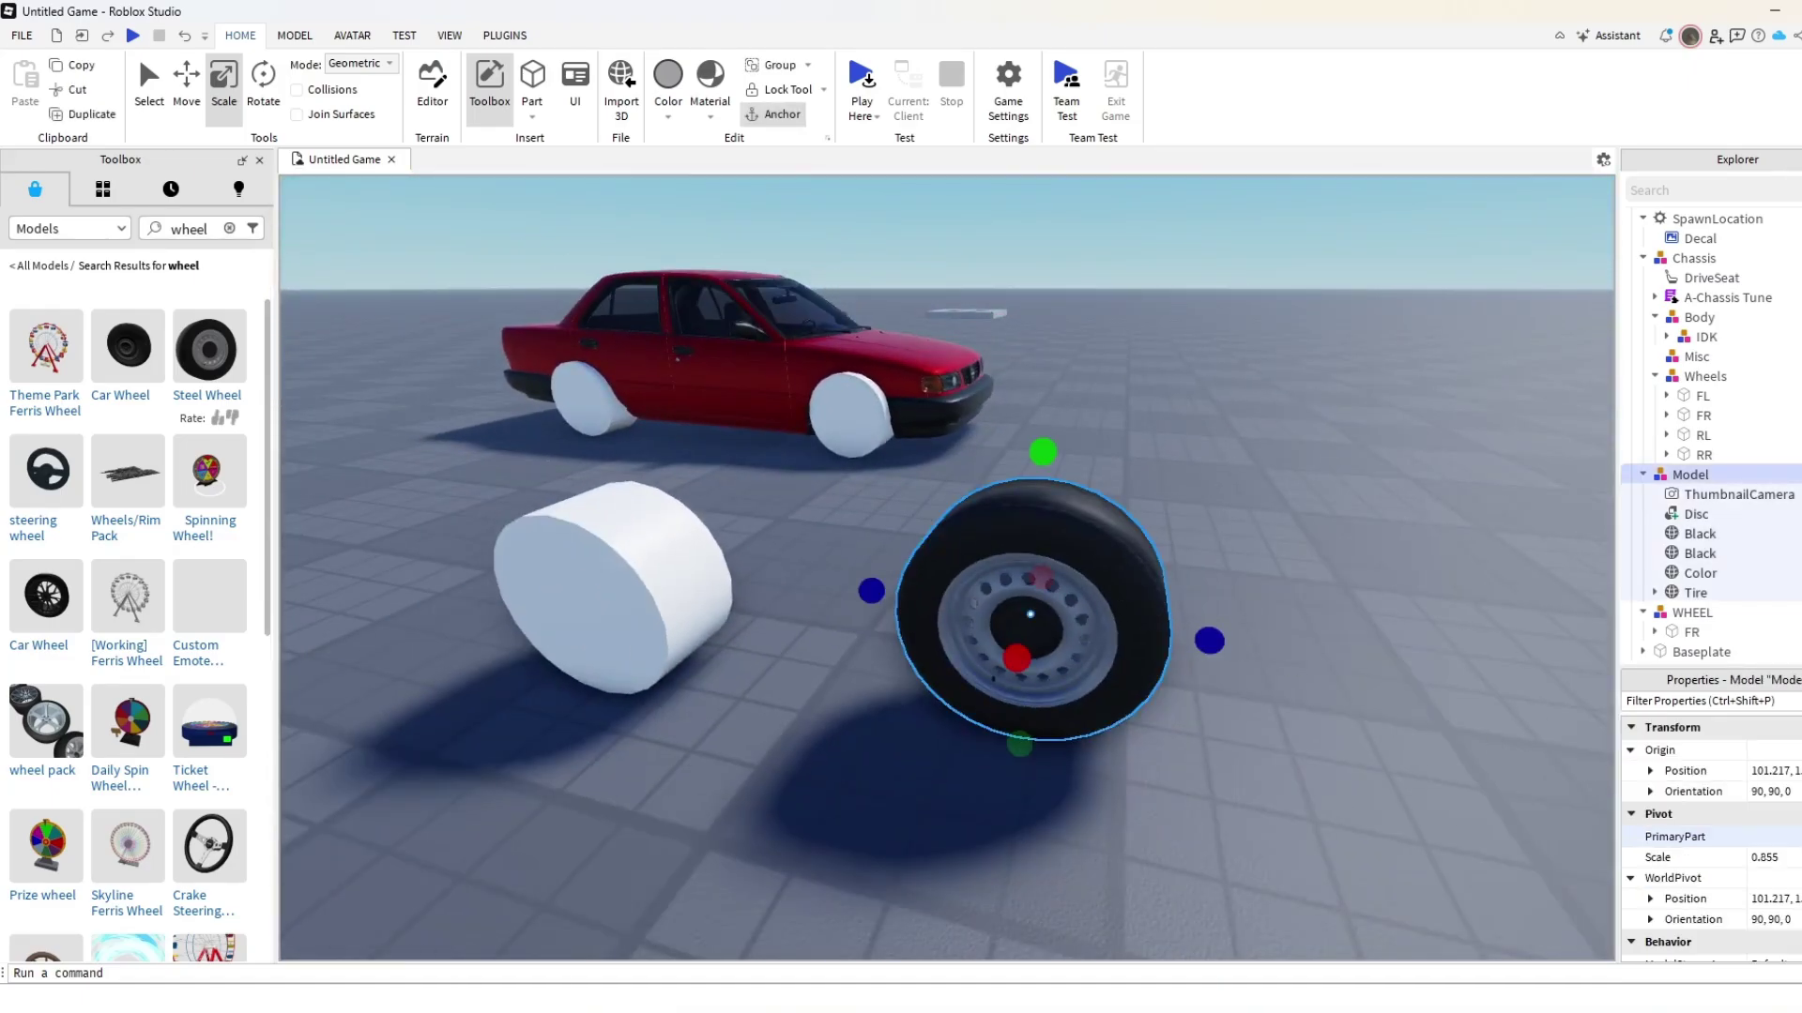
click(1775, 772)
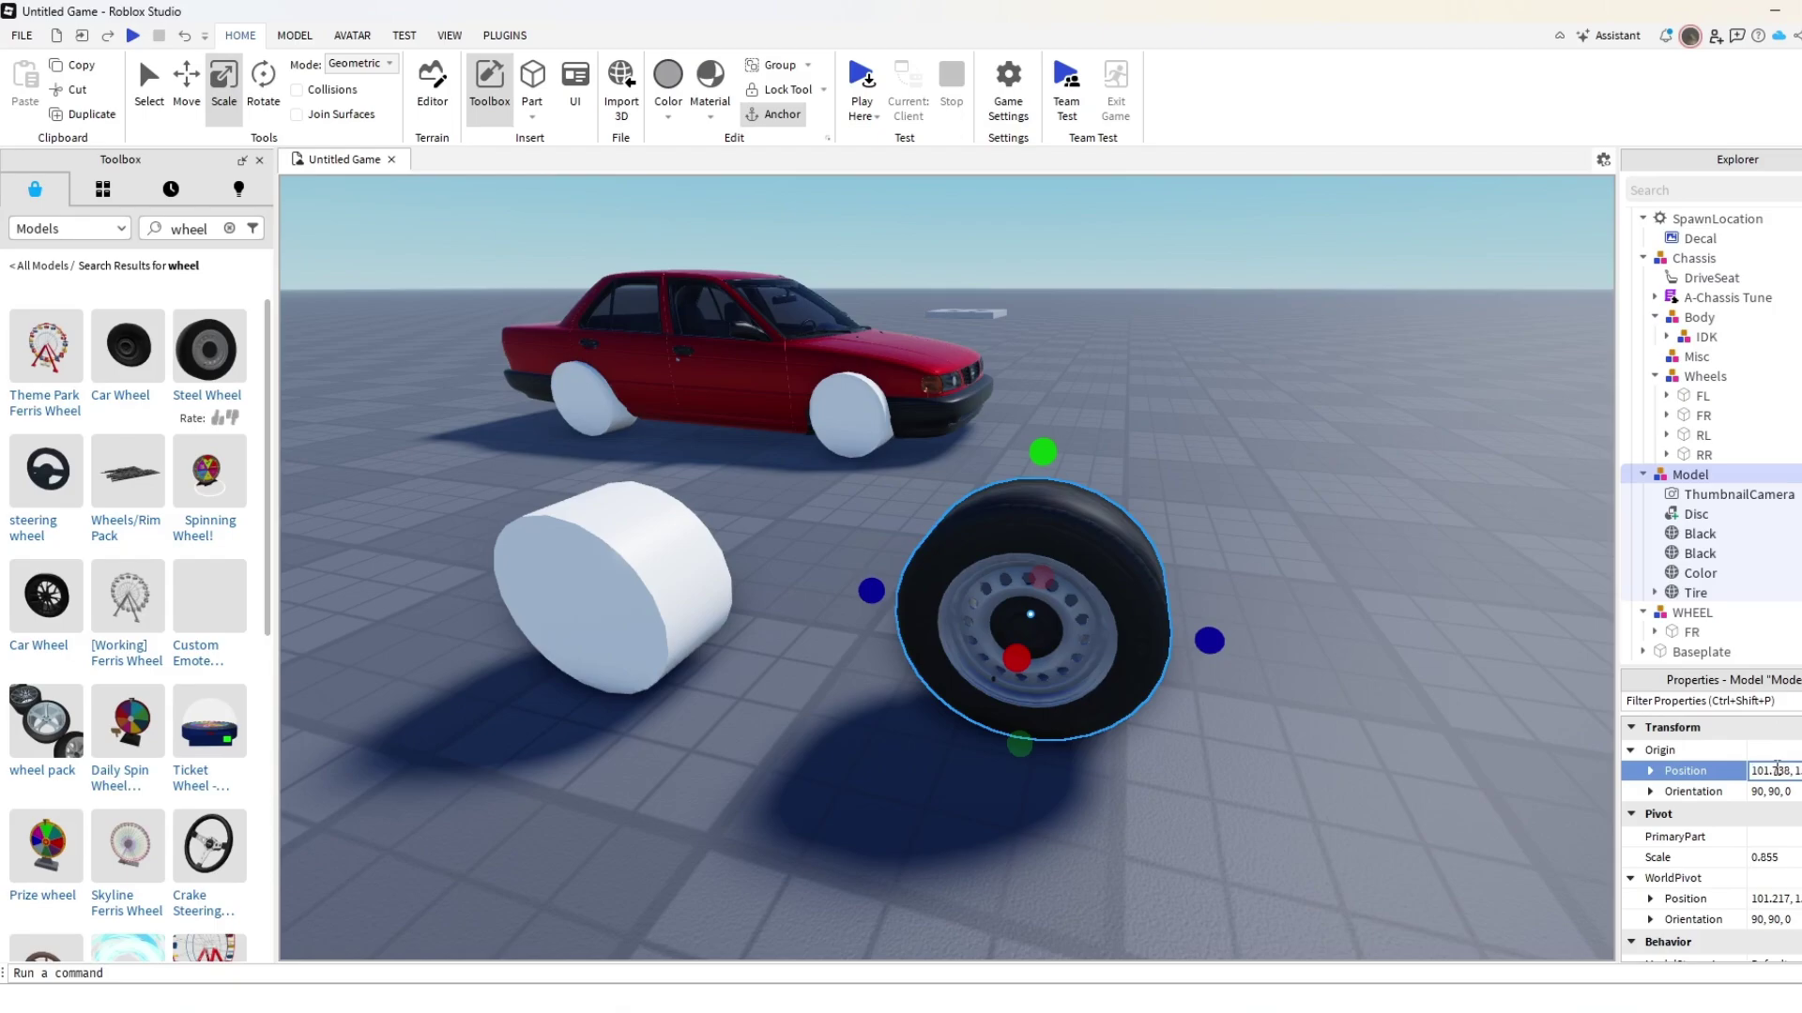
key(Return)
key(w)
right_drag(804, 360, 805, 361)
key(s)
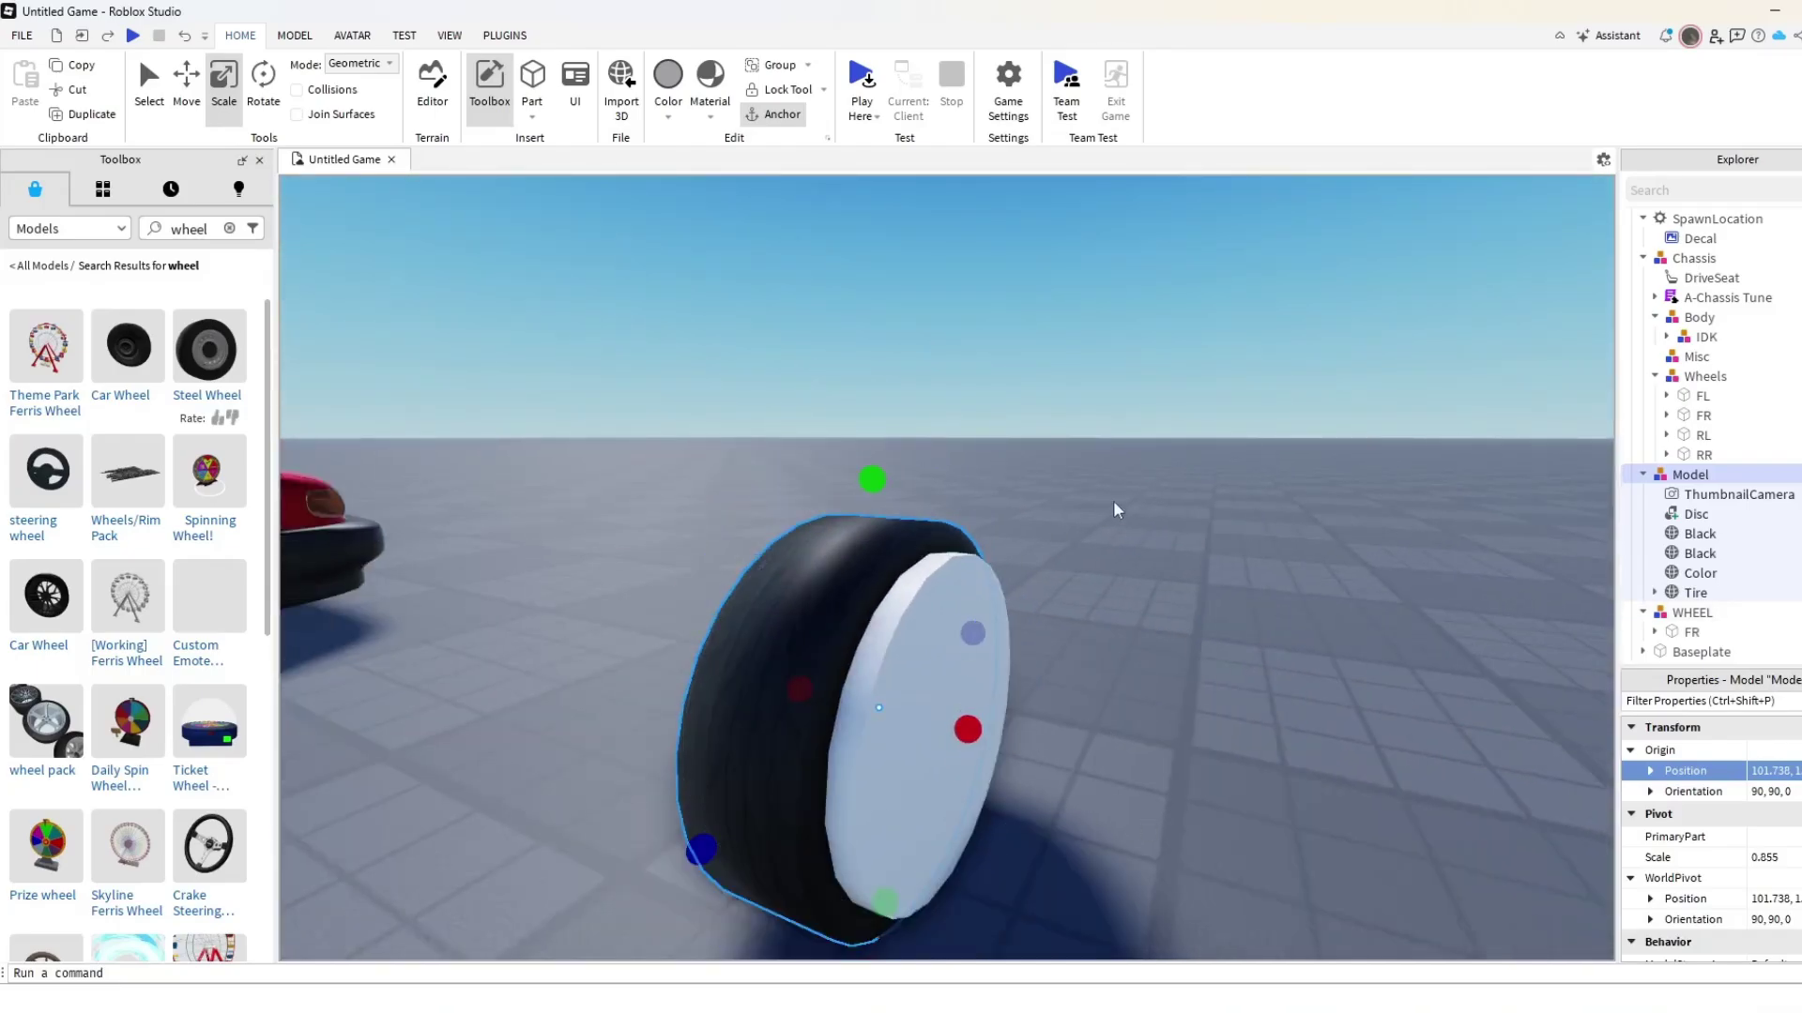
Try scaling the steel wheel model to 0.746 from one side over the white cylinder, and undo it.
right_drag(1047, 481, 1021, 463)
key(w)
key(w)
key(s)
key(a)
key(w)
key(s)
key(s)
drag(1087, 600, 1052, 599)
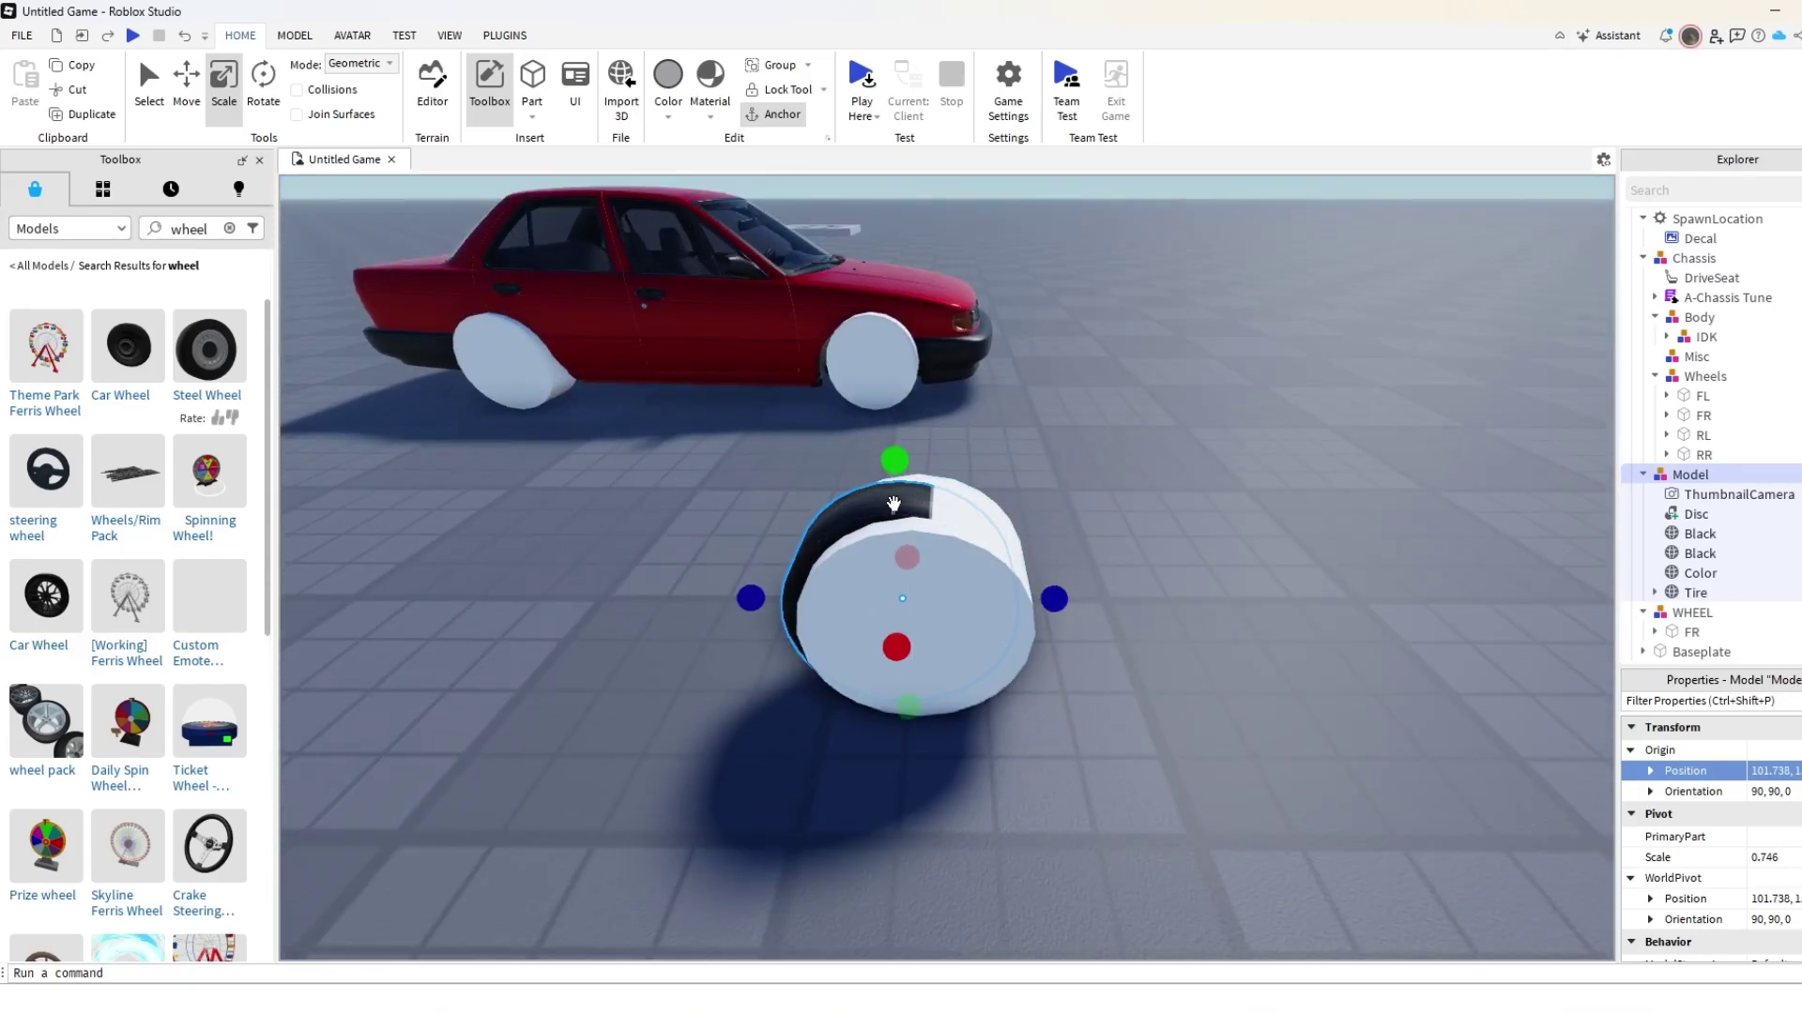
key(ctrl+z)
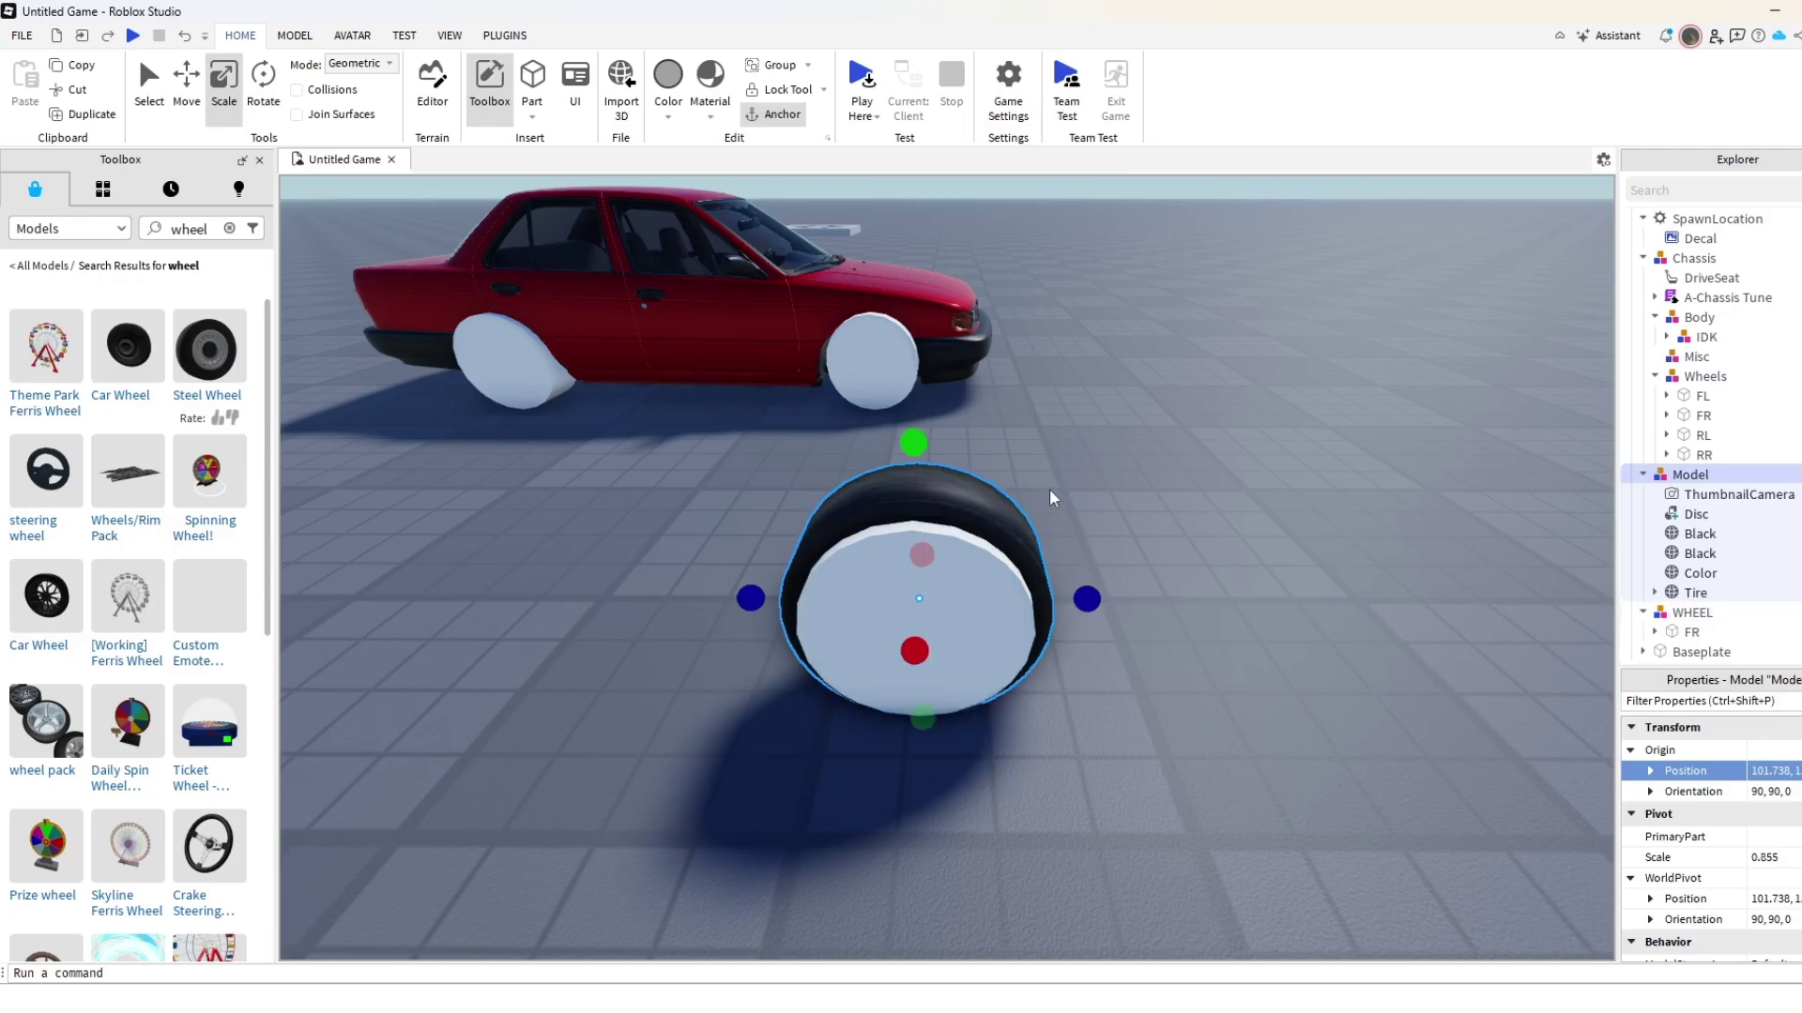
Scale the steel wheel model to about 0.73 around its center to match the white cylinder's diameter.
right_drag(1045, 480, 984, 518)
key(w)
key(d)
key(s)
key(d)
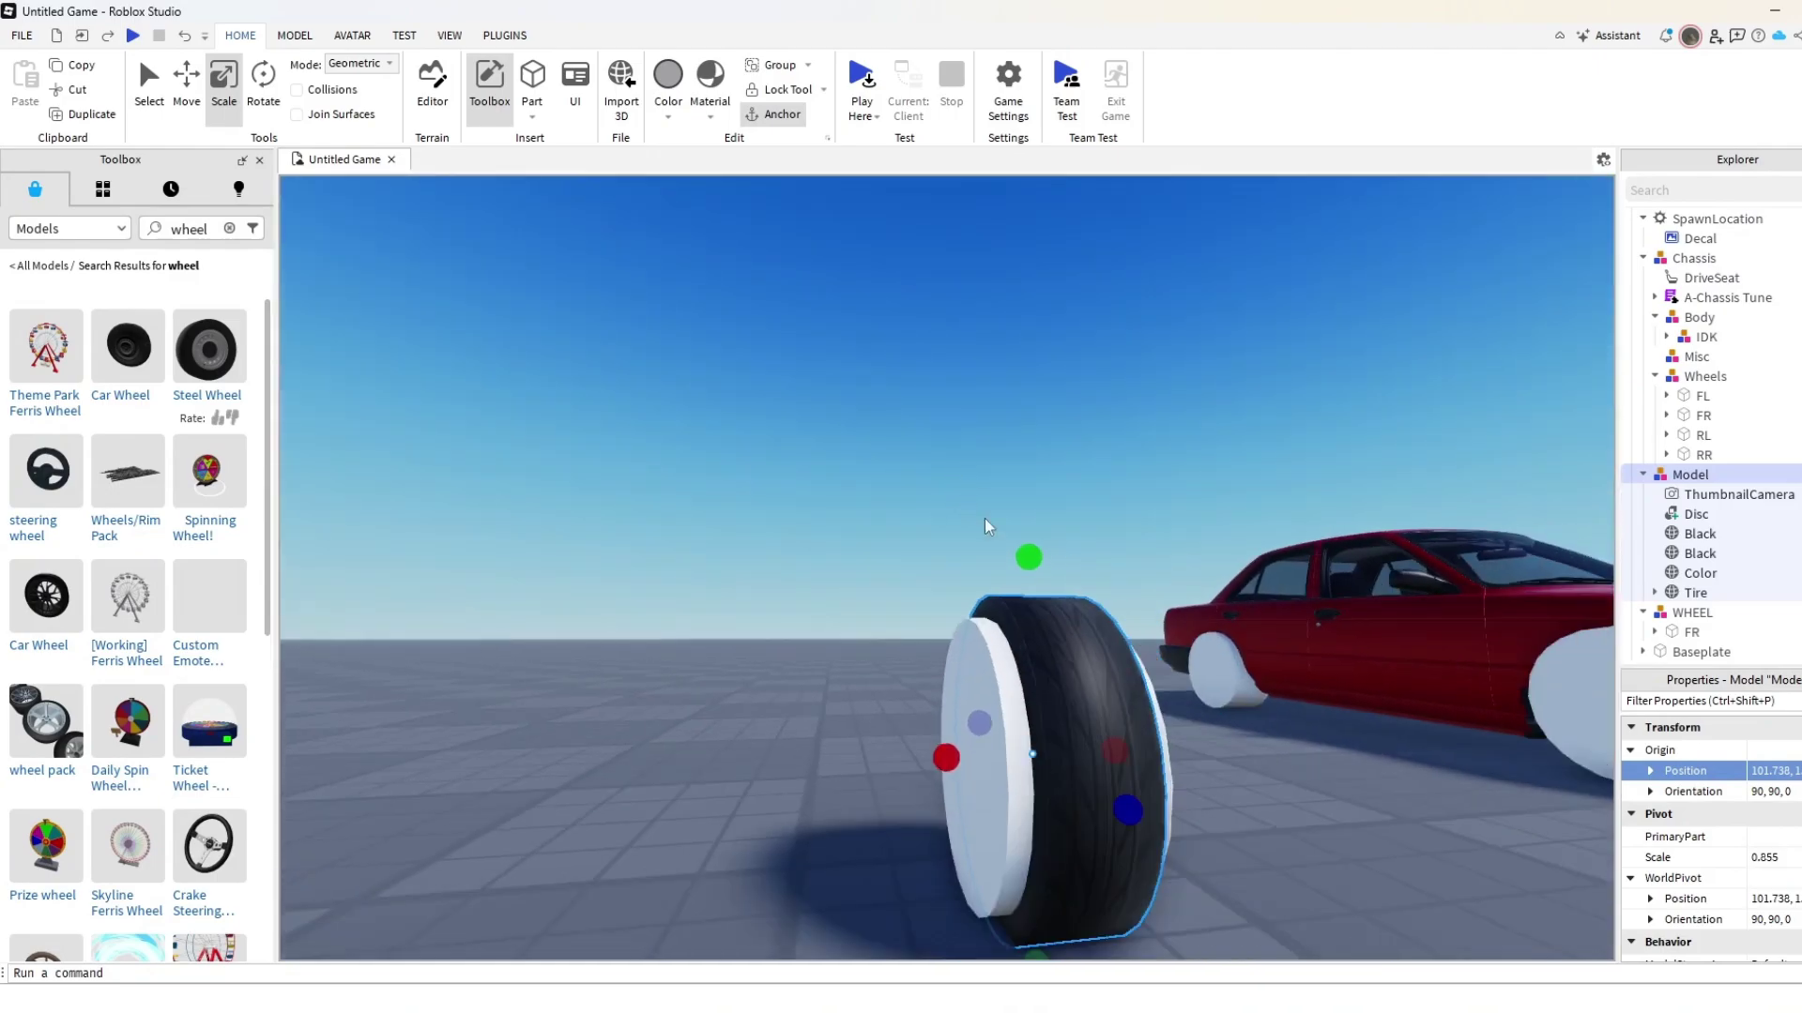
drag(1031, 560, 954, 589)
key(w)
right_drag(989, 554, 991, 557)
key(s)
key(w)
drag(919, 528, 920, 528)
key(s)
right_drag(920, 527, 921, 527)
key(w)
key(s)
Try a slight further resize of the steel wheel model inside the white cylinder, and undo it.
drag(1092, 396, 1076, 397)
key(s)
right_drag(1077, 397, 1073, 387)
key(ctrl+z)
key(a)
key(s)
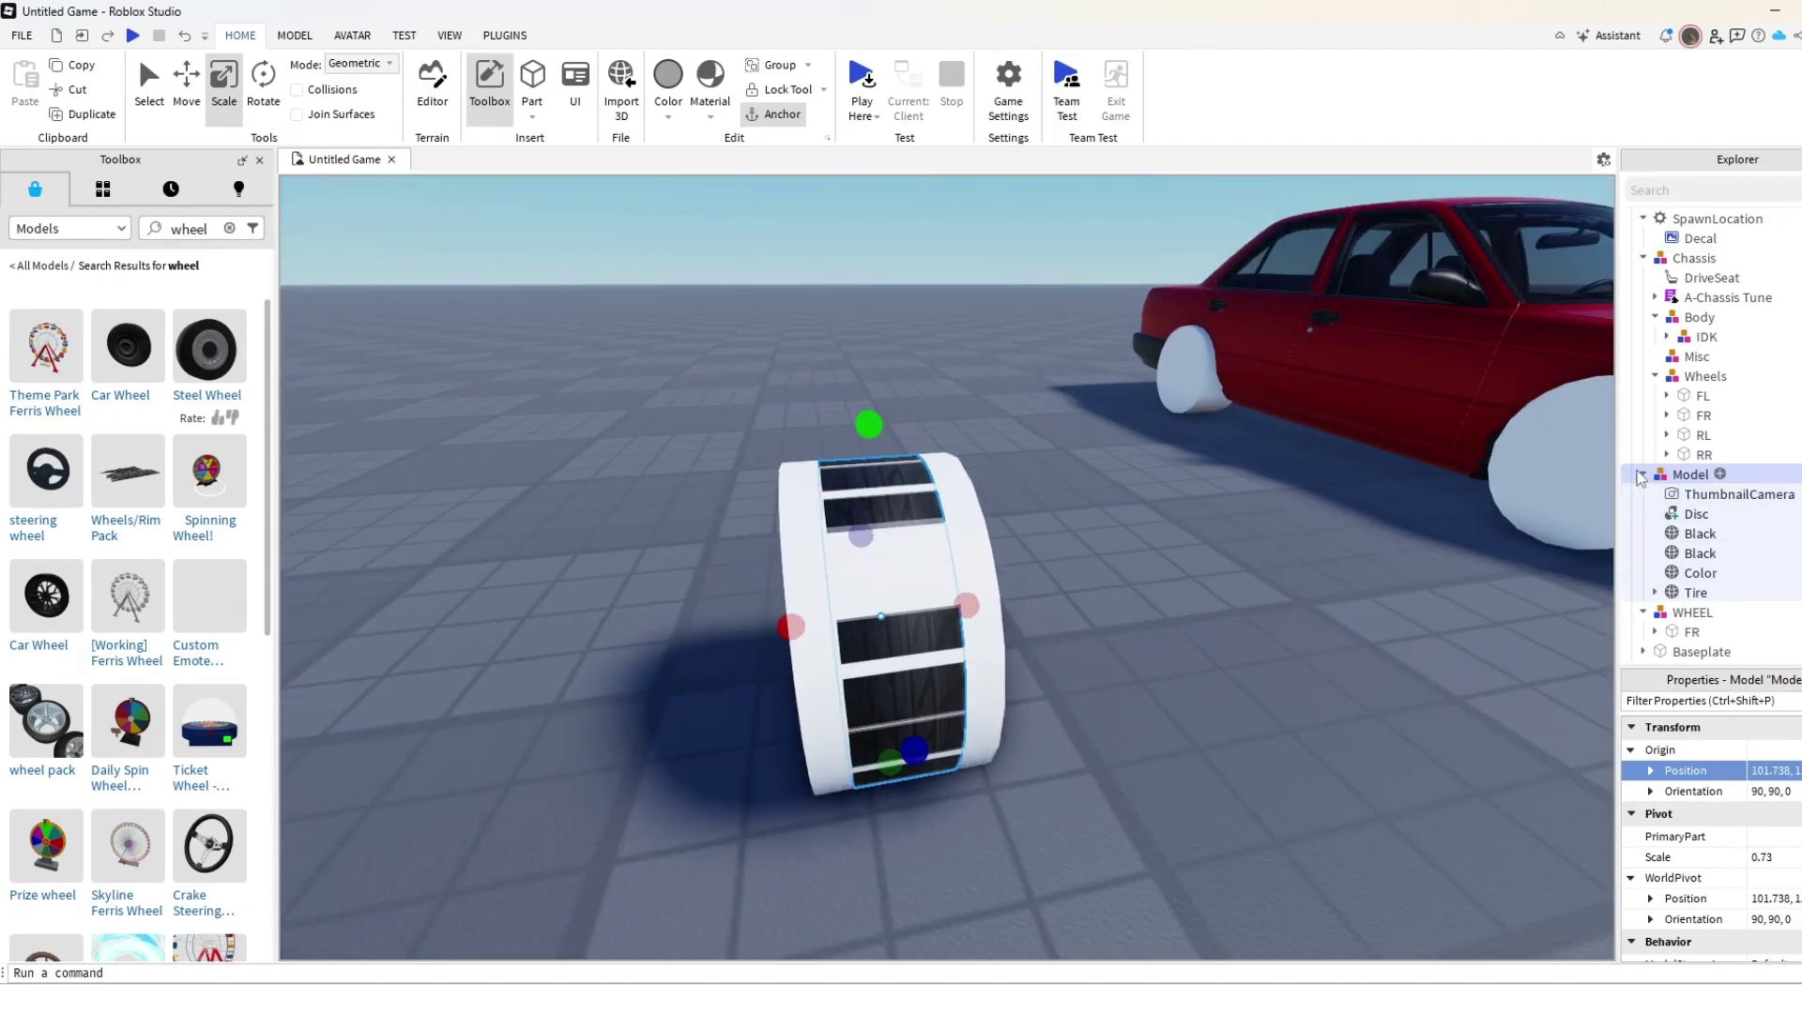
Nest the steel wheel Model inside the Parts group of the WHEEL model's FR part.
click(1639, 474)
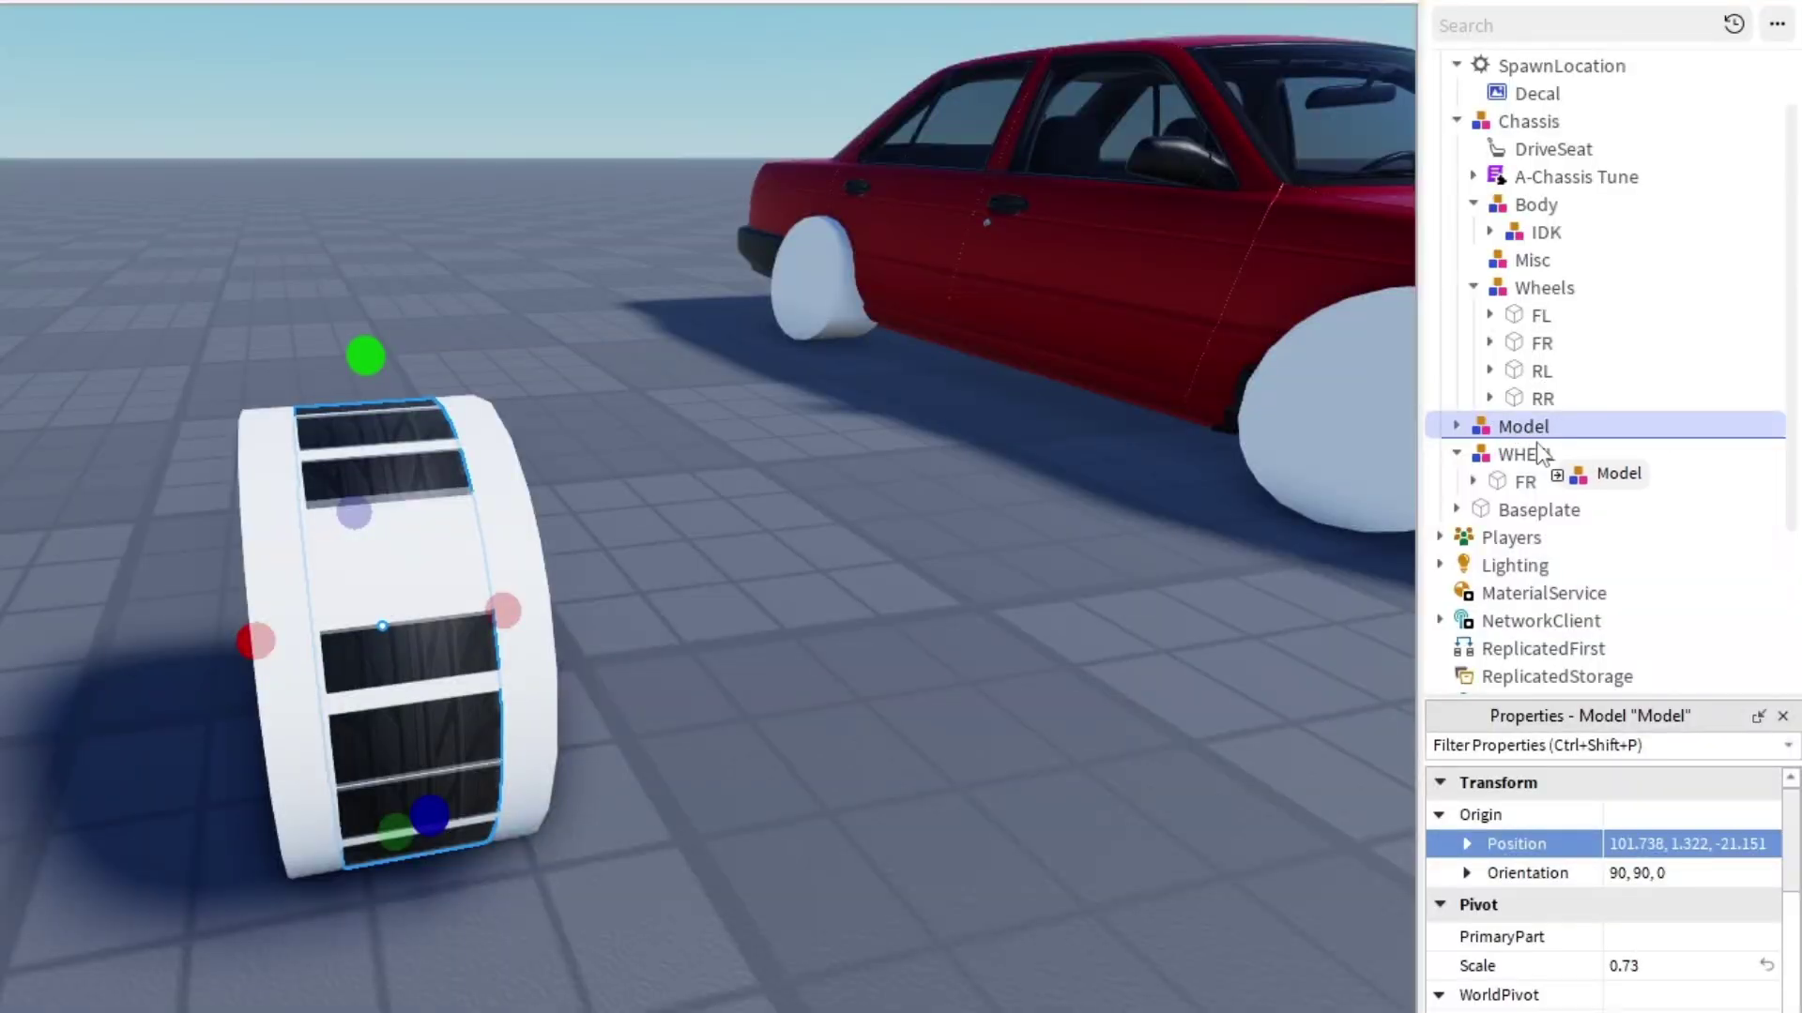
drag(1522, 426, 1523, 488)
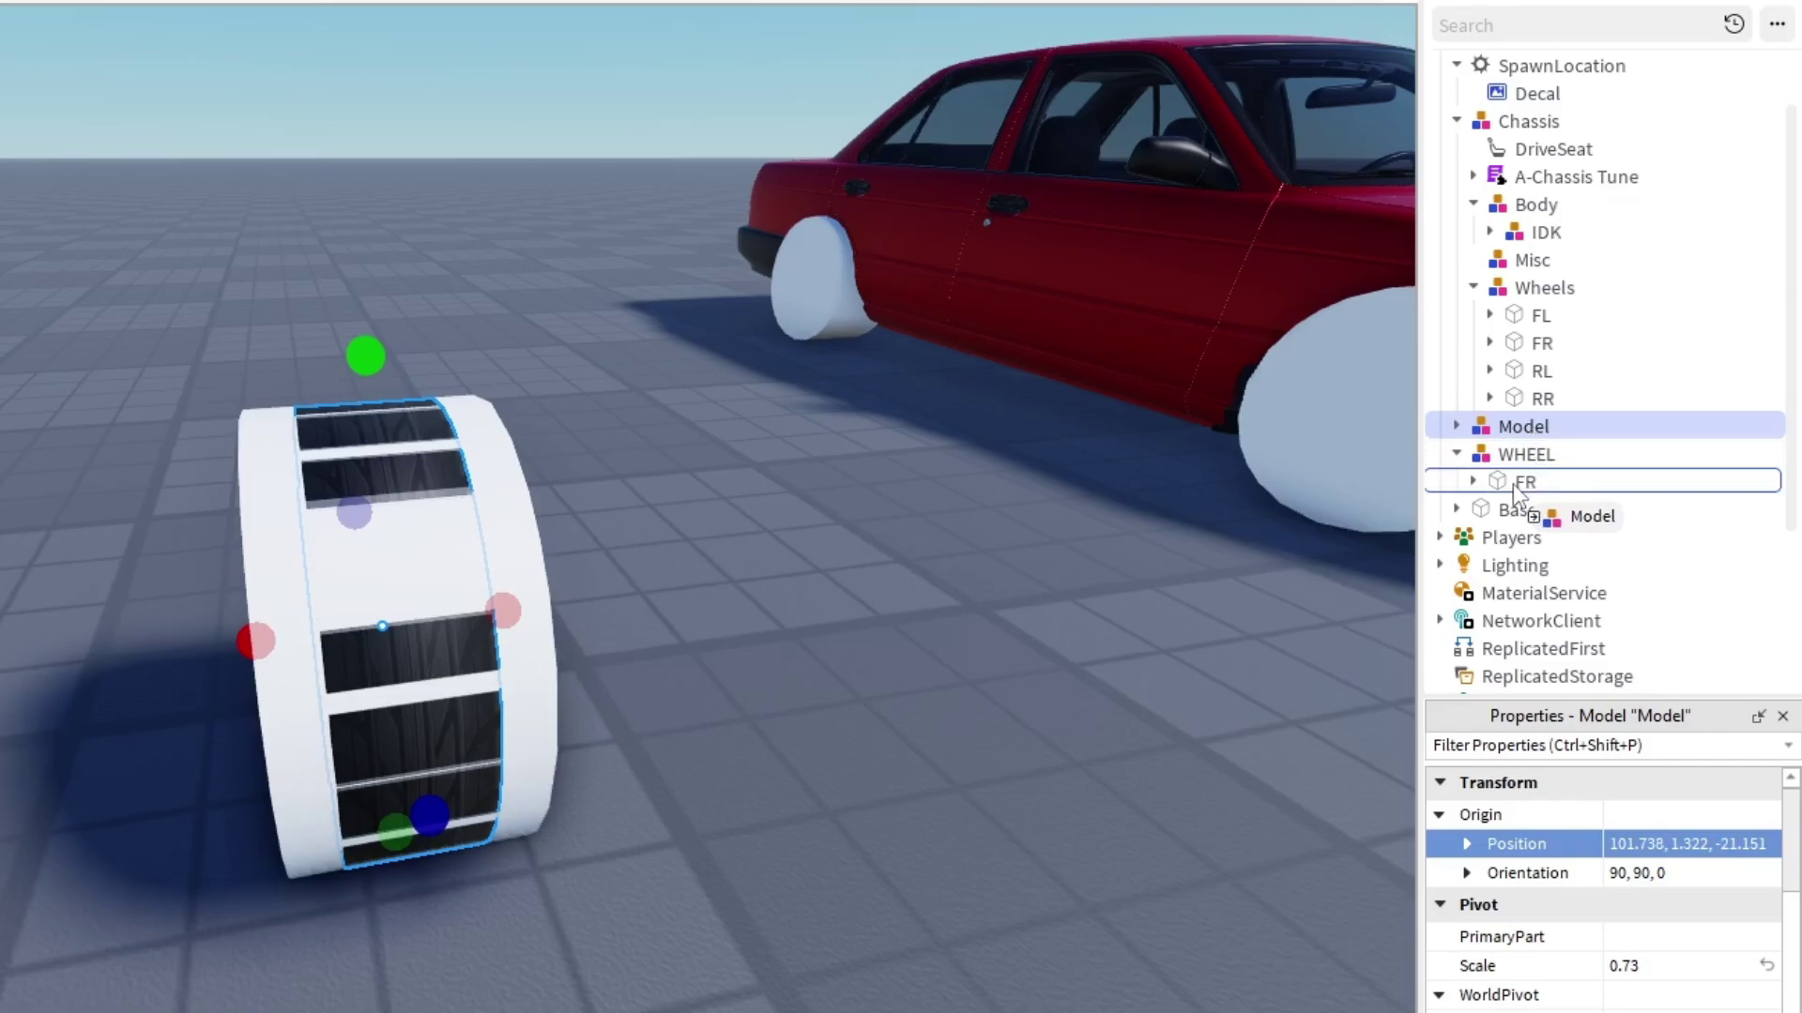
drag(1514, 484, 1515, 483)
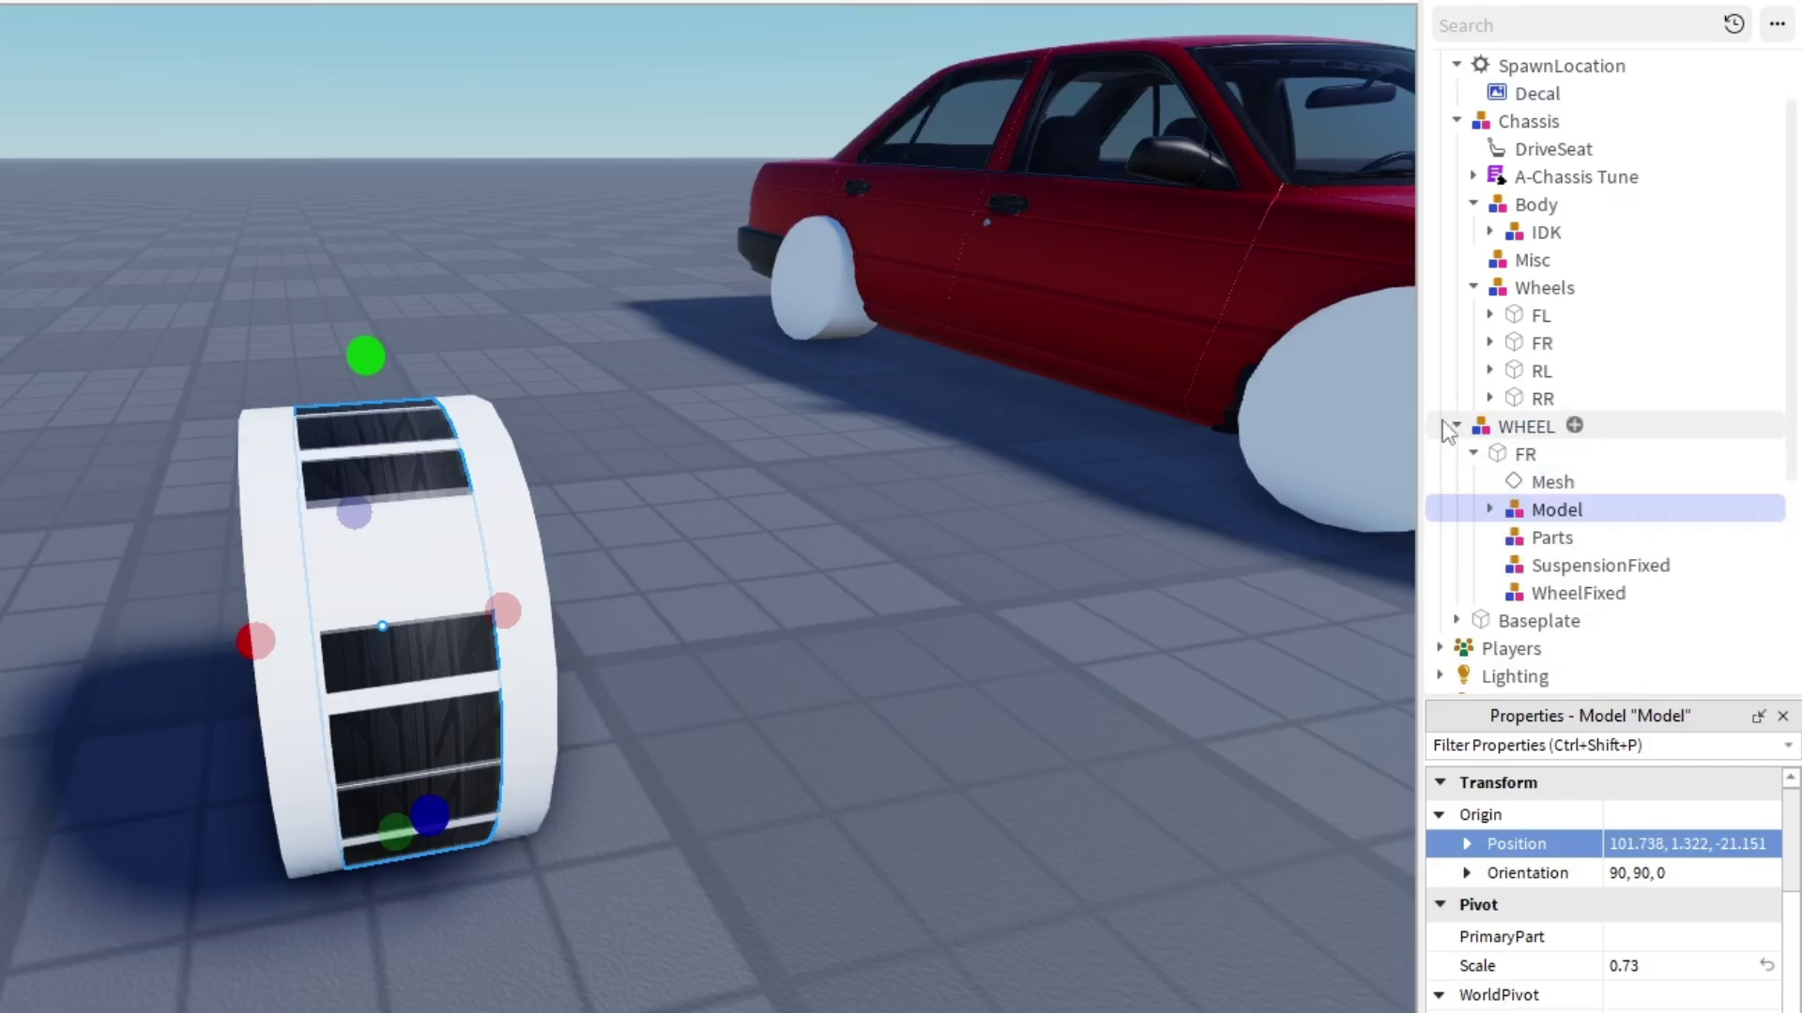
key(a)
right_drag(531, 100, 531, 100)
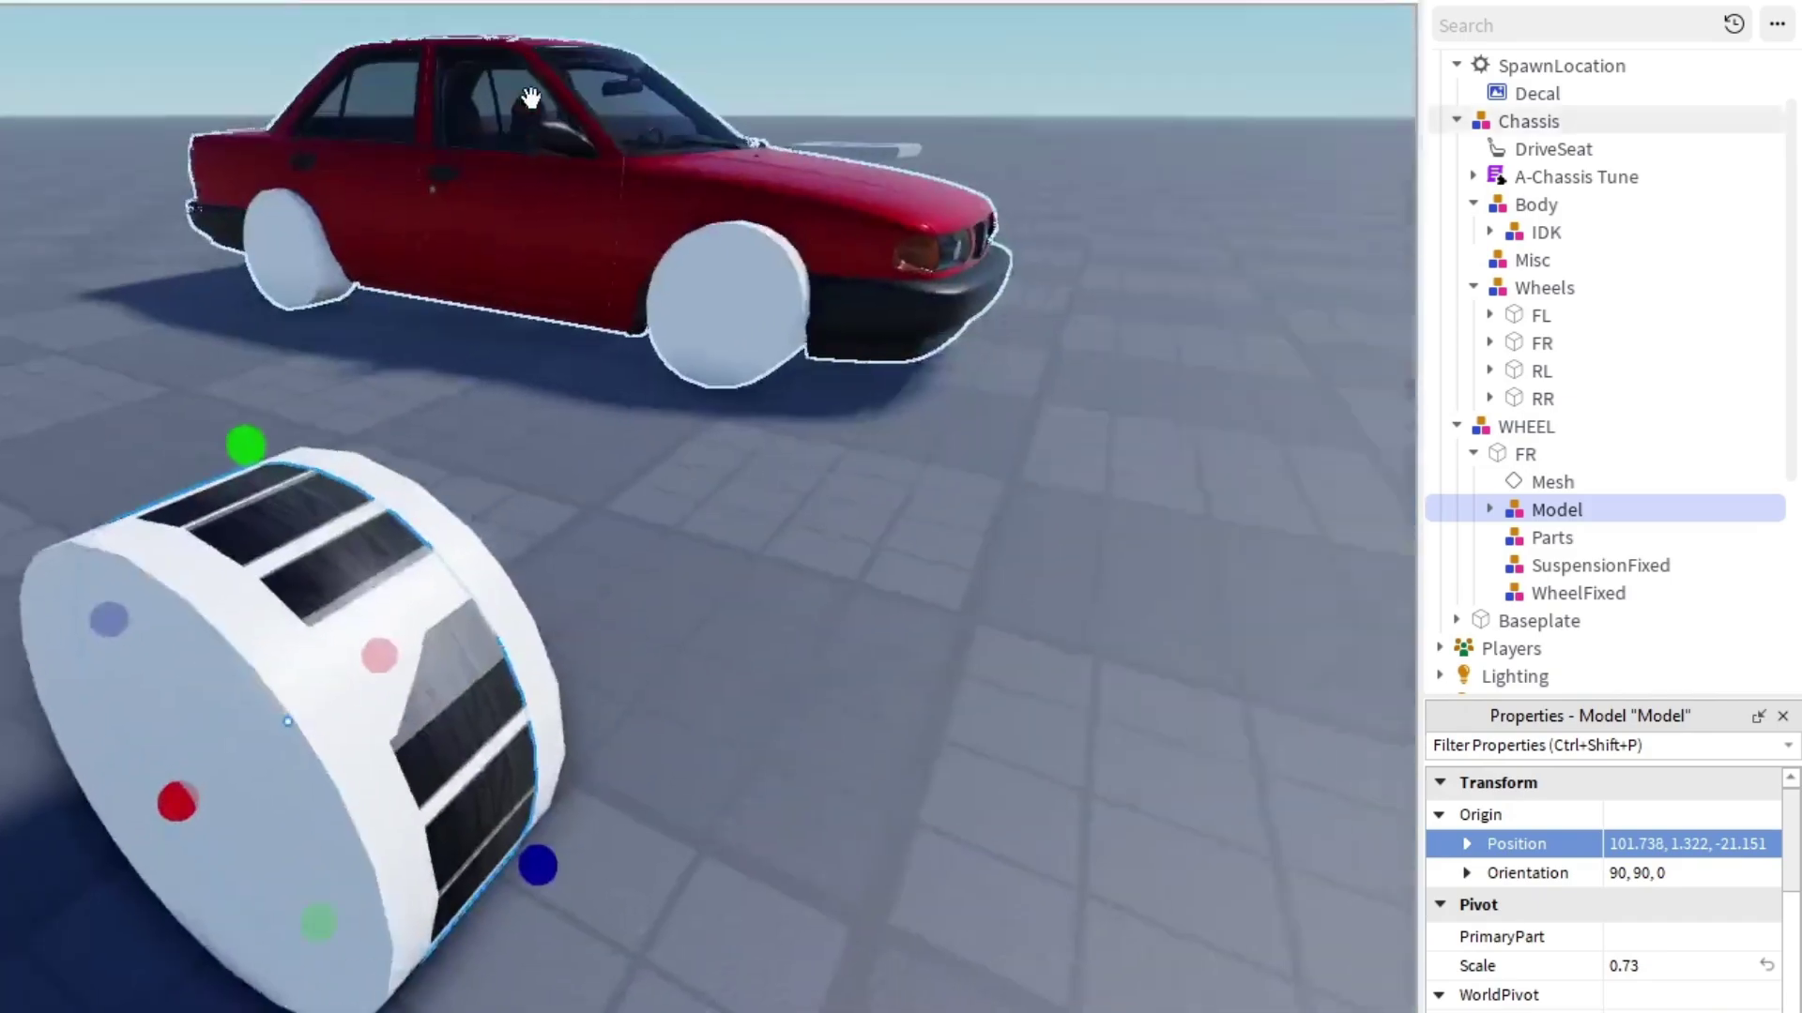
key(s)
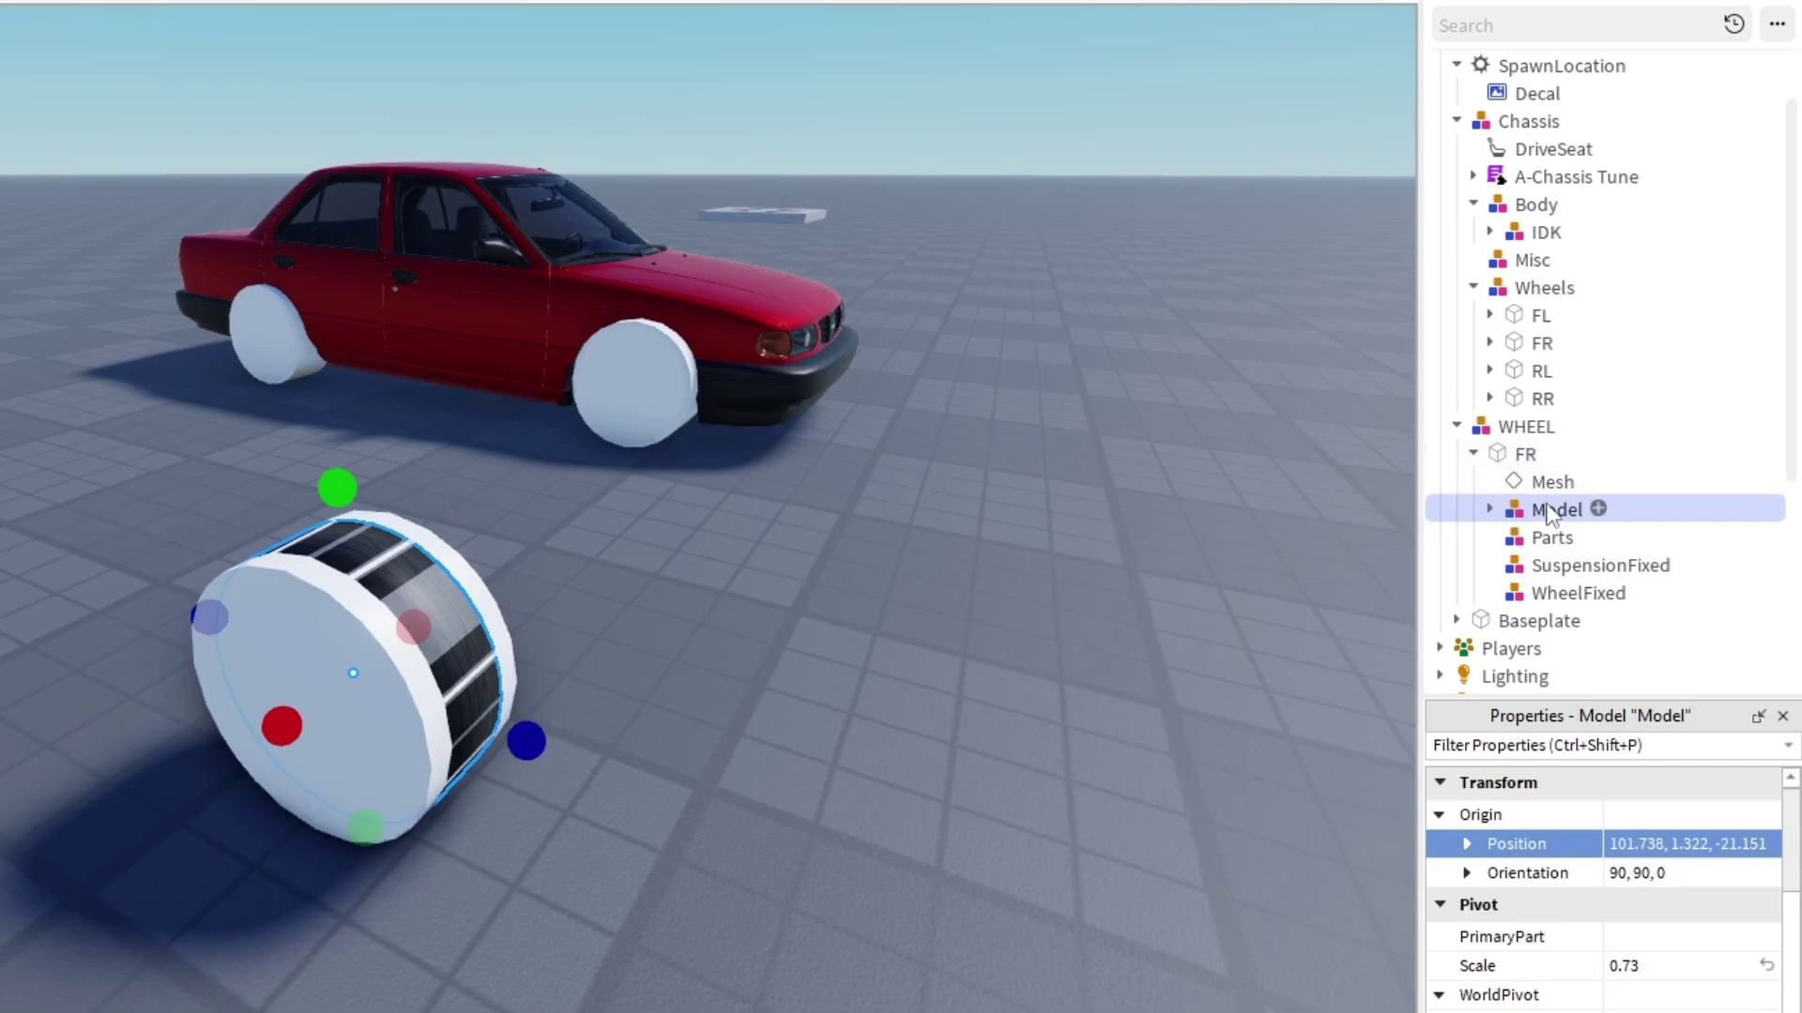
drag(1558, 512, 1533, 539)
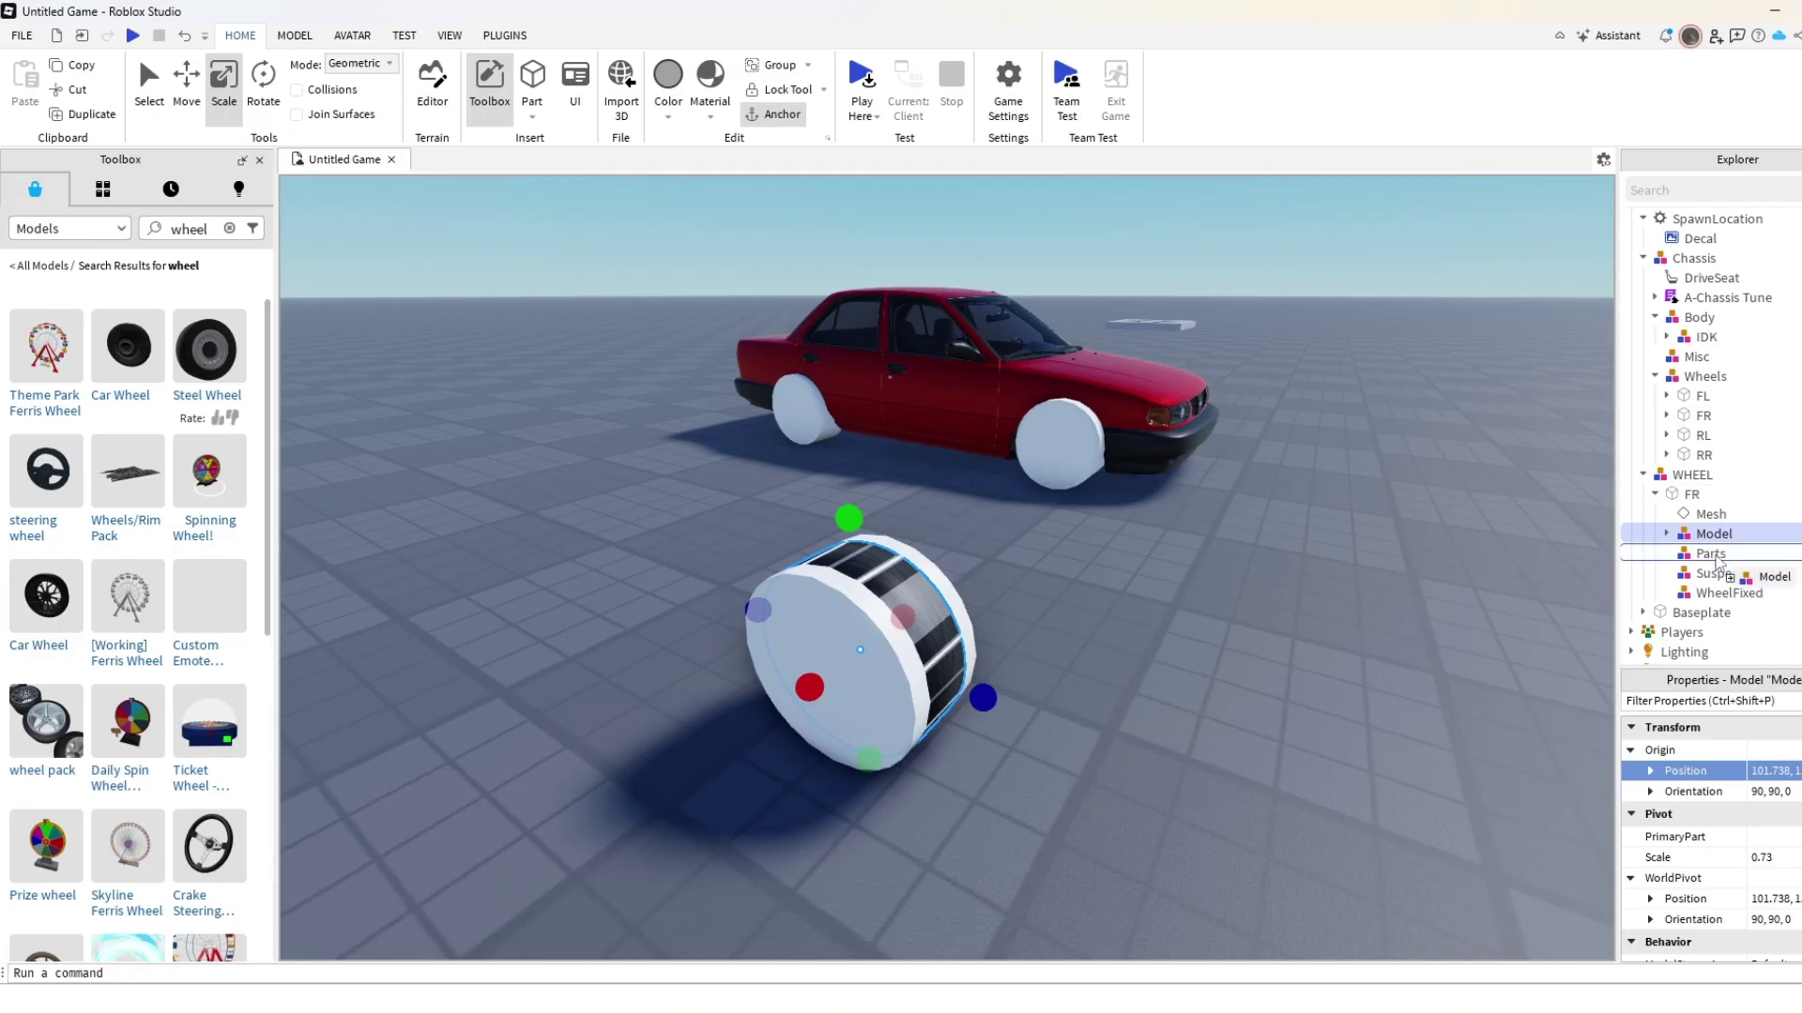
drag(1715, 563, 1700, 554)
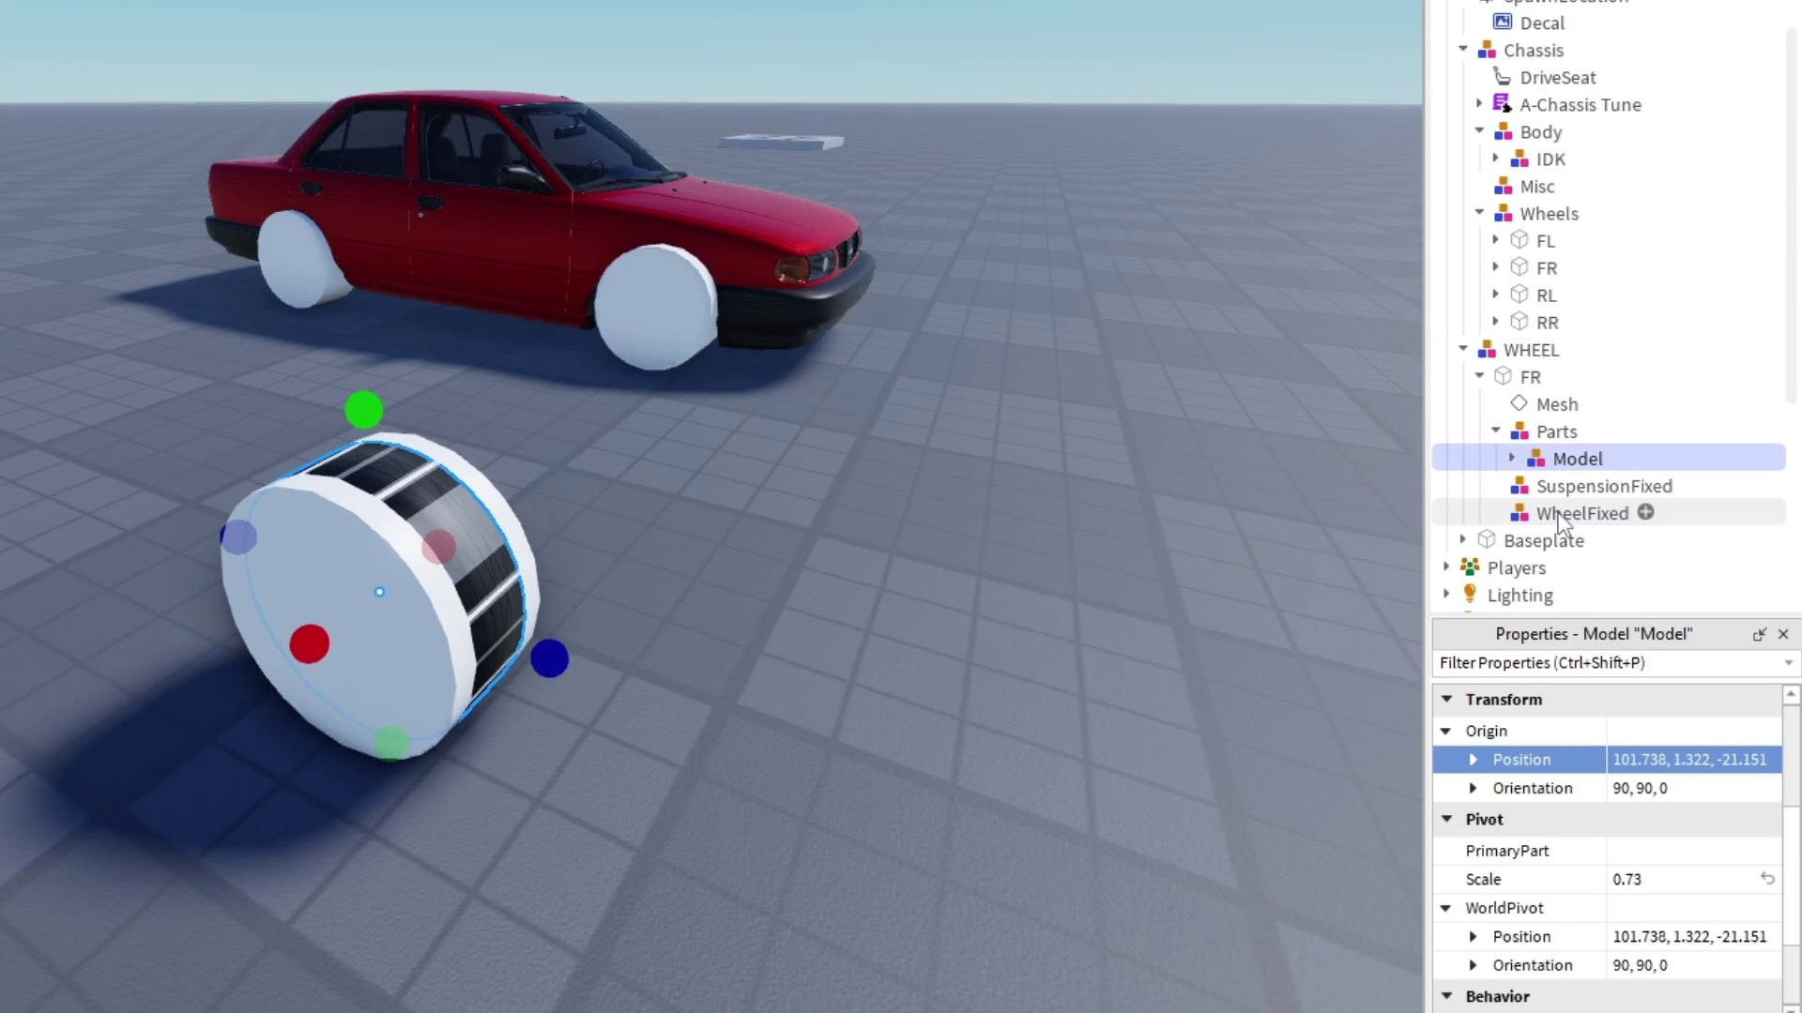
Shift the WHEEL model by about -0.193 studs along its blue axis.
right_drag(874, 154, 502, 91)
key(w)
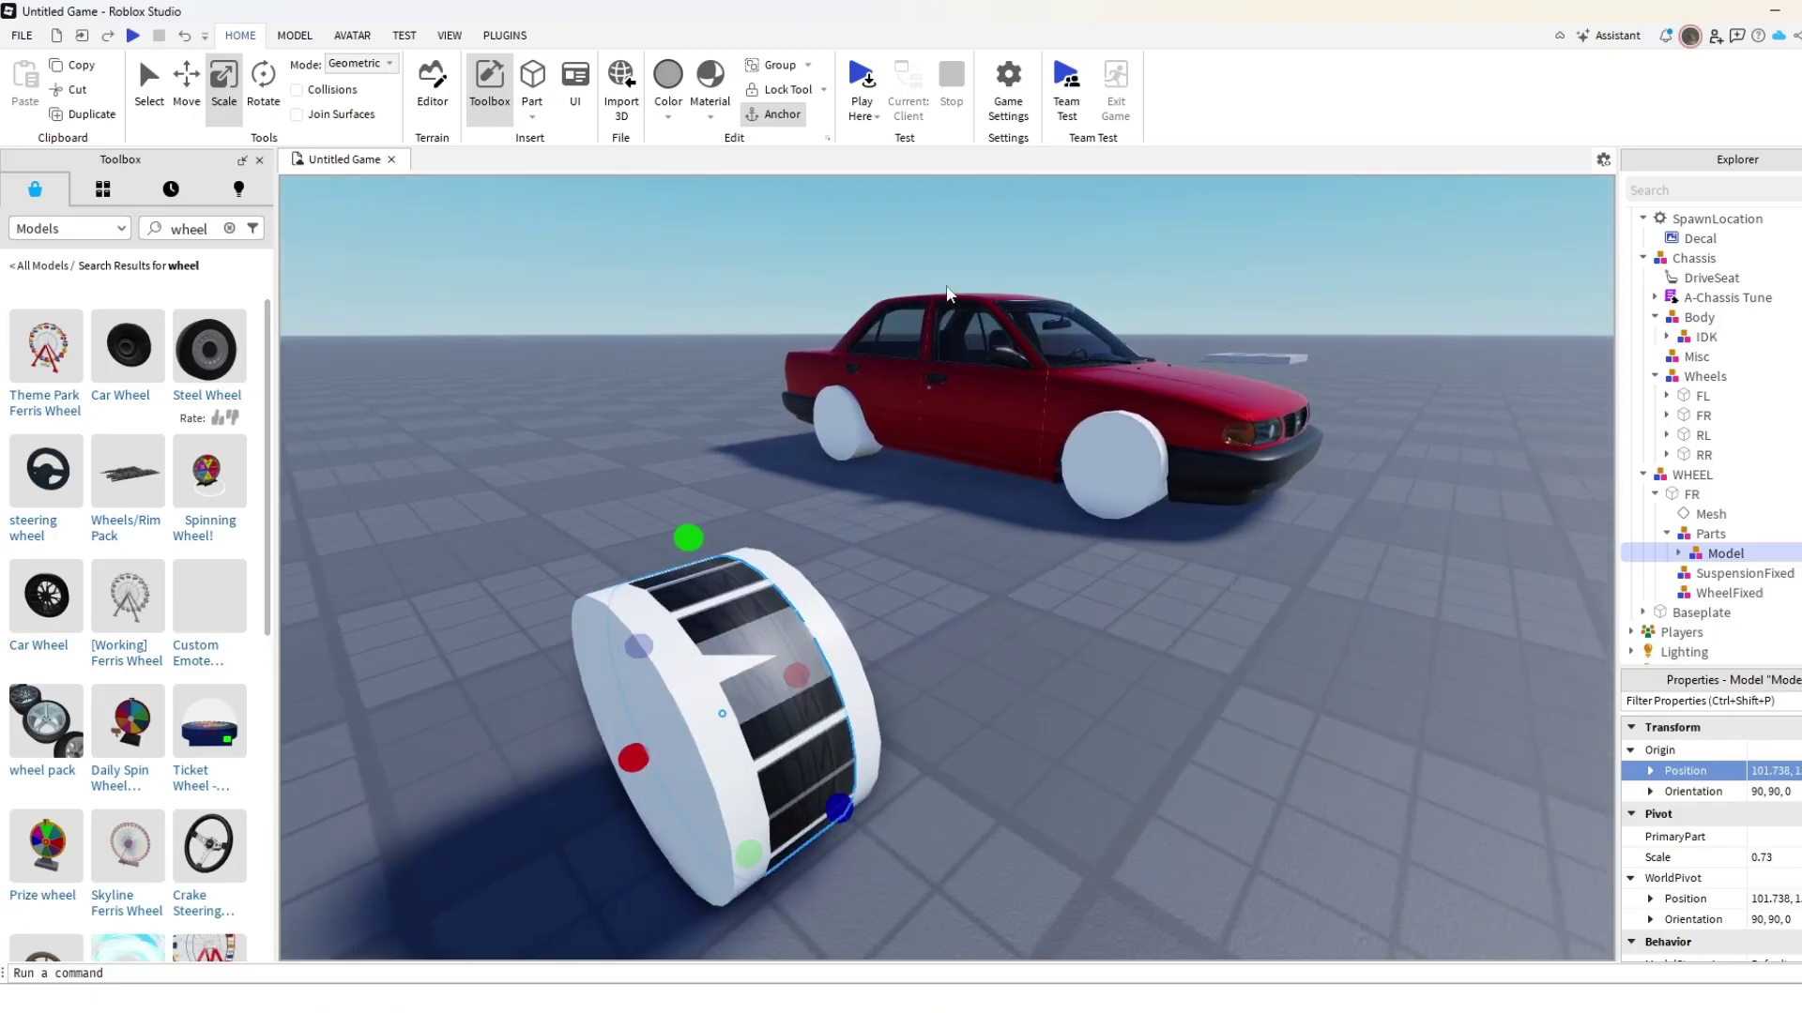
click(780, 235)
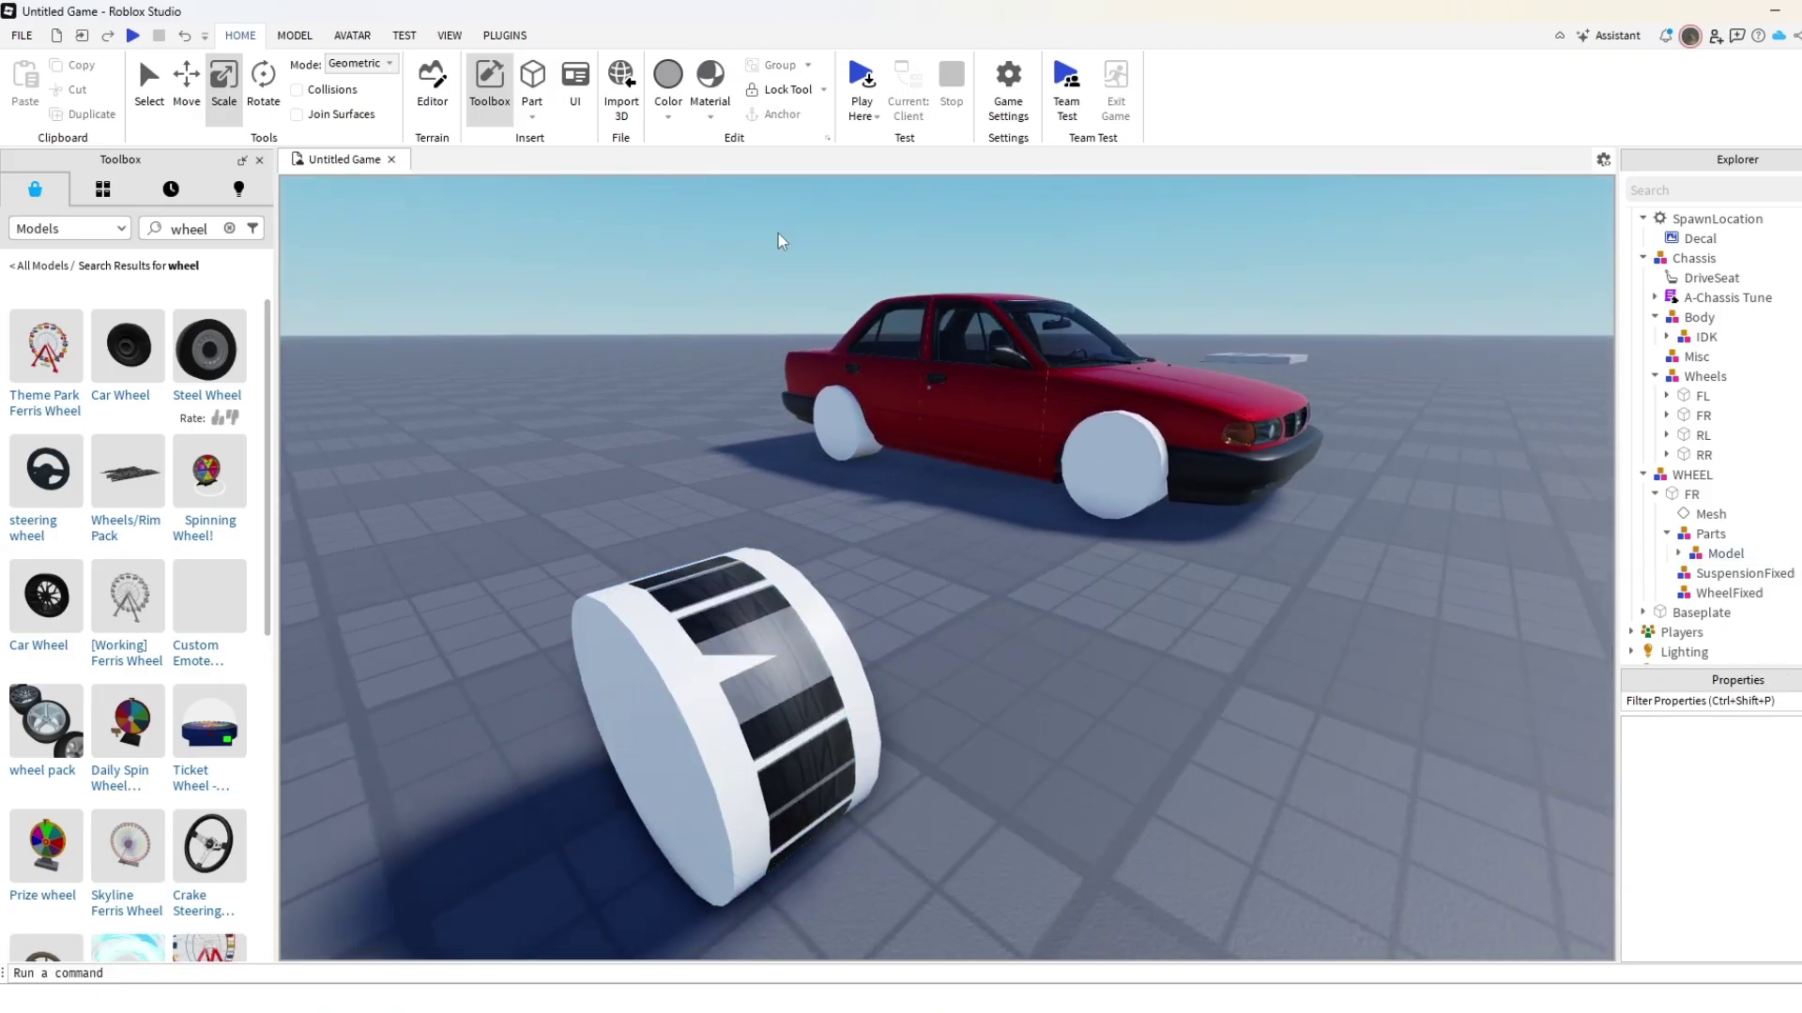
key(d)
right_drag(780, 235, 836, 242)
key(a)
key(s)
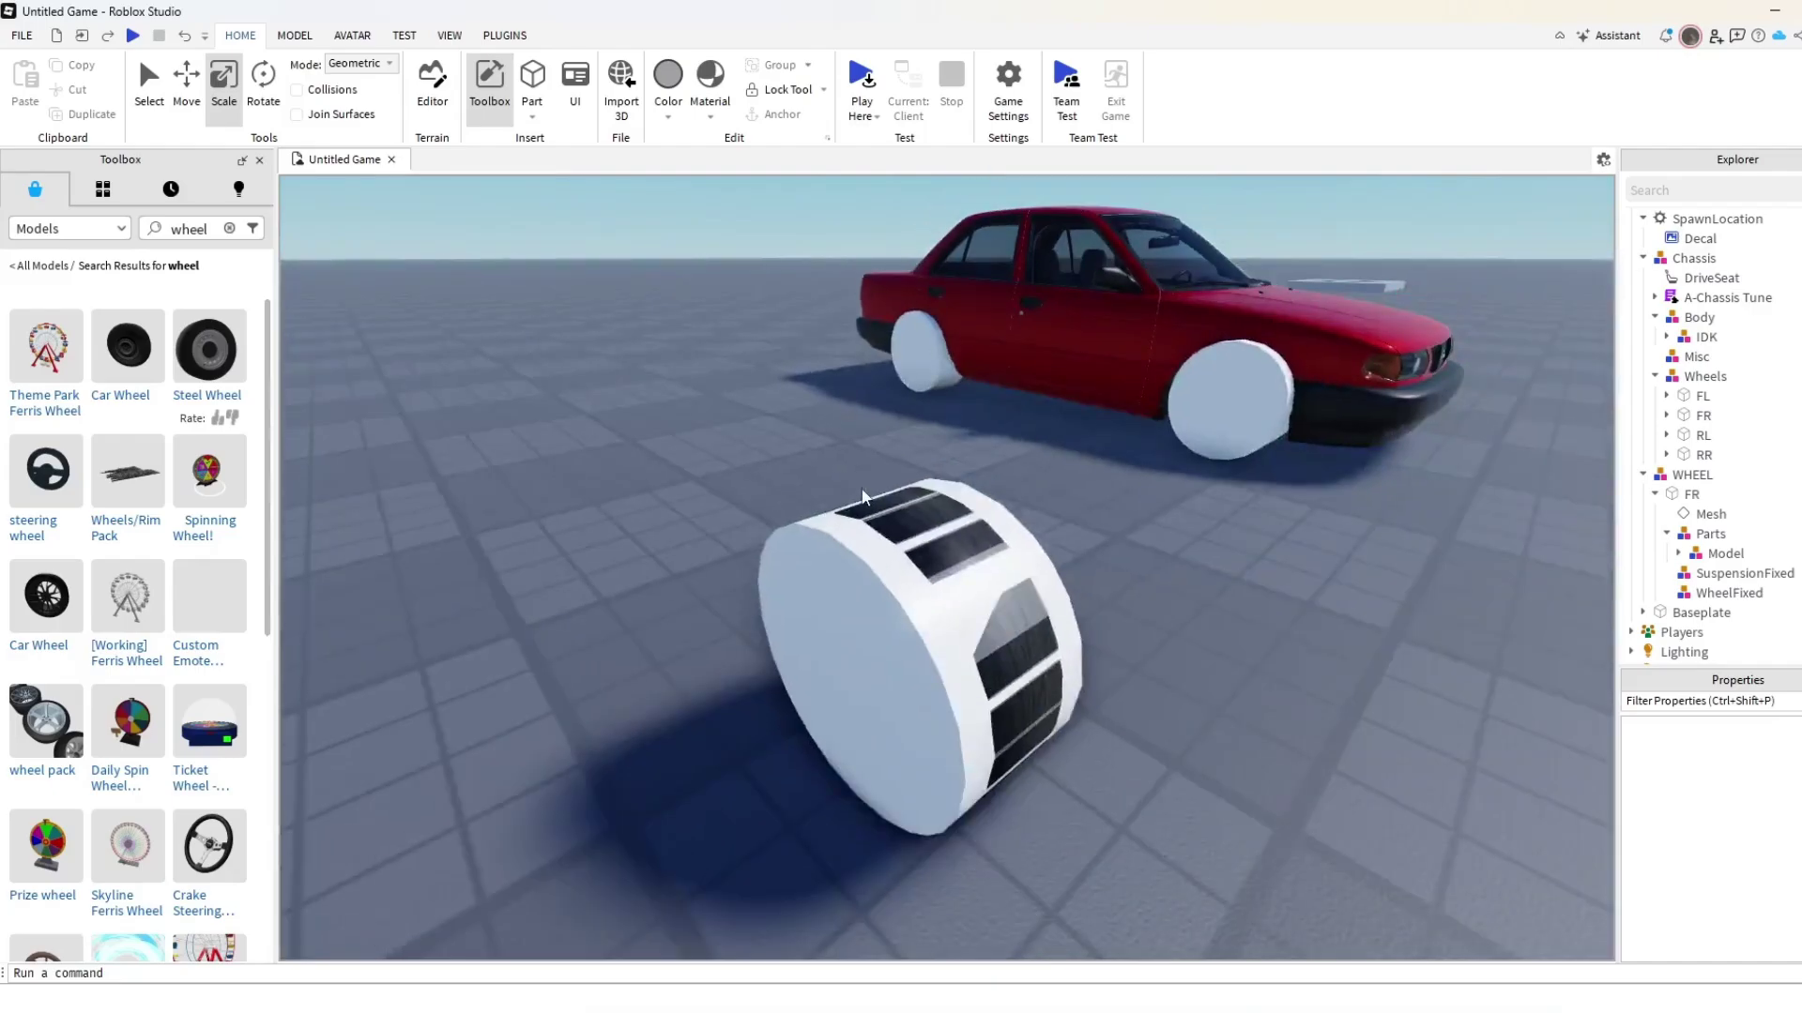
click(921, 555)
key(ctrl+2)
right_drag(920, 554, 922, 568)
key(s)
mouse_move(959, 624)
mouse_down()
mouse_move(1031, 643)
mouse_move(944, 620)
mouse_up()
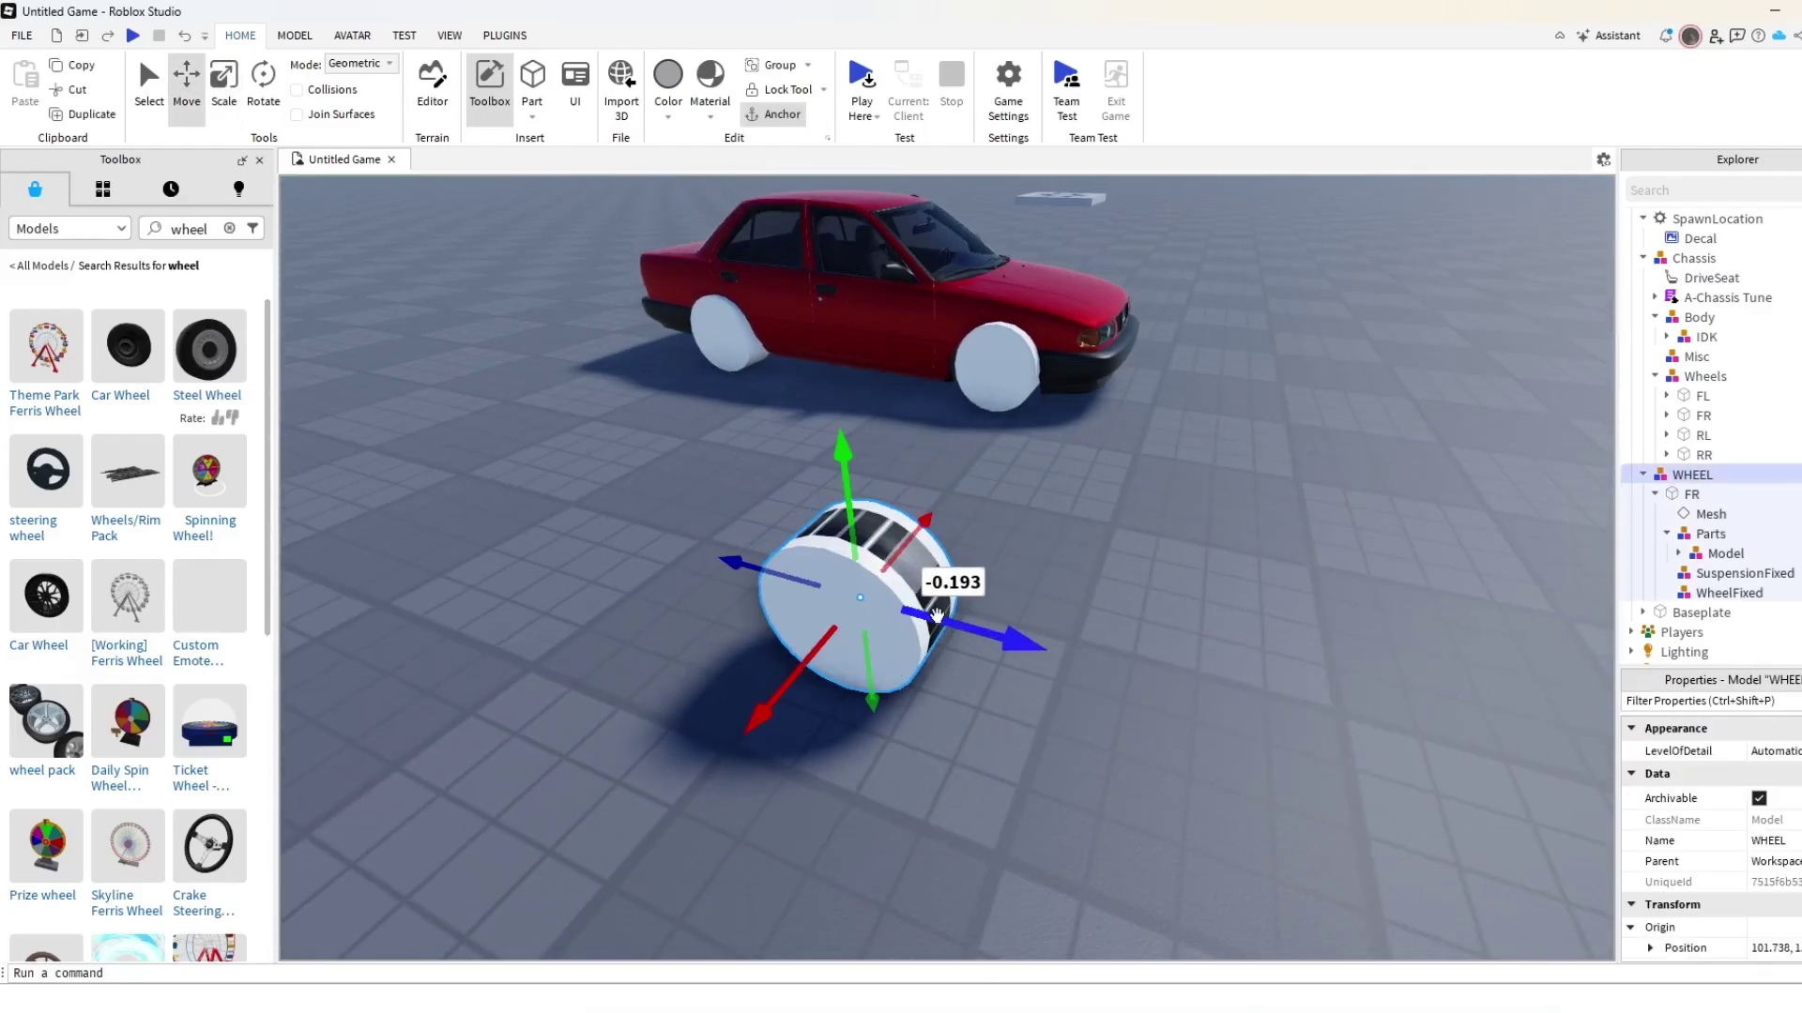
Move the whole WHEEL model across the baseplate to an X position of about 100.29.
right_drag(1089, 343, 1089, 340)
key(w)
key(s)
key(w)
right_drag(1096, 437, 1090, 453)
key(d)
right_drag(1031, 582, 1036, 575)
key(a)
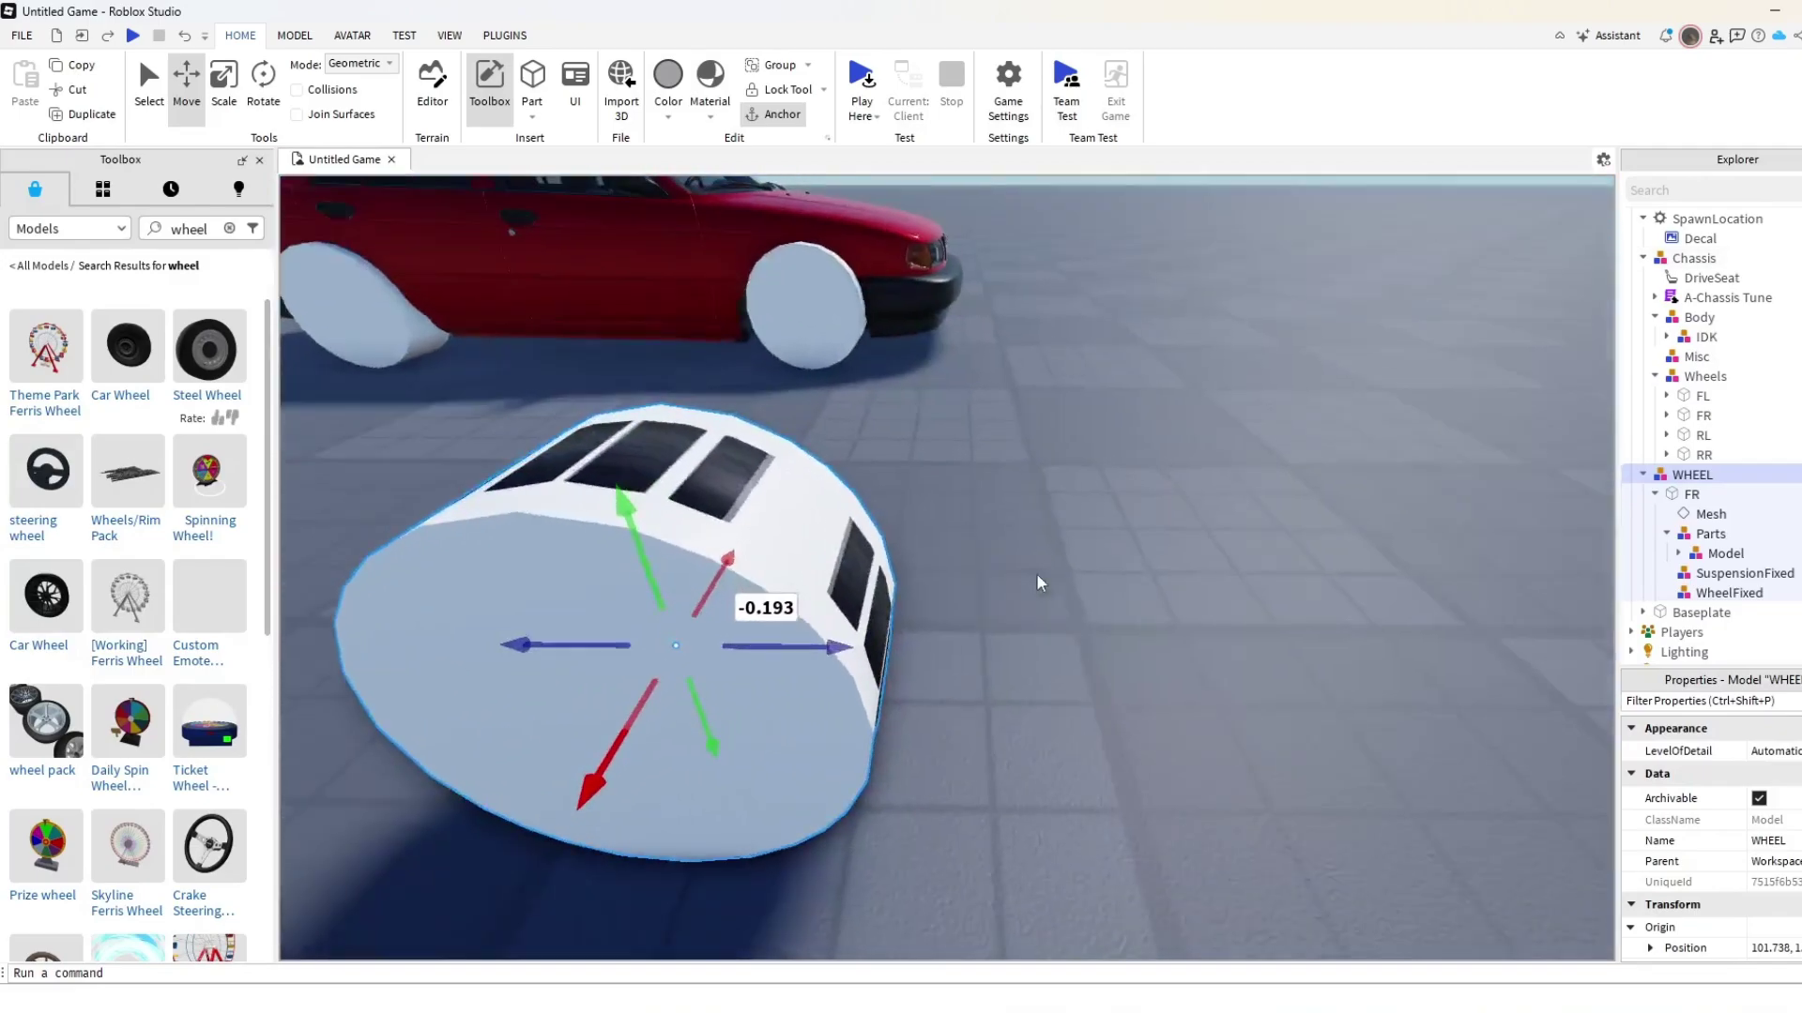
key(s)
key(d)
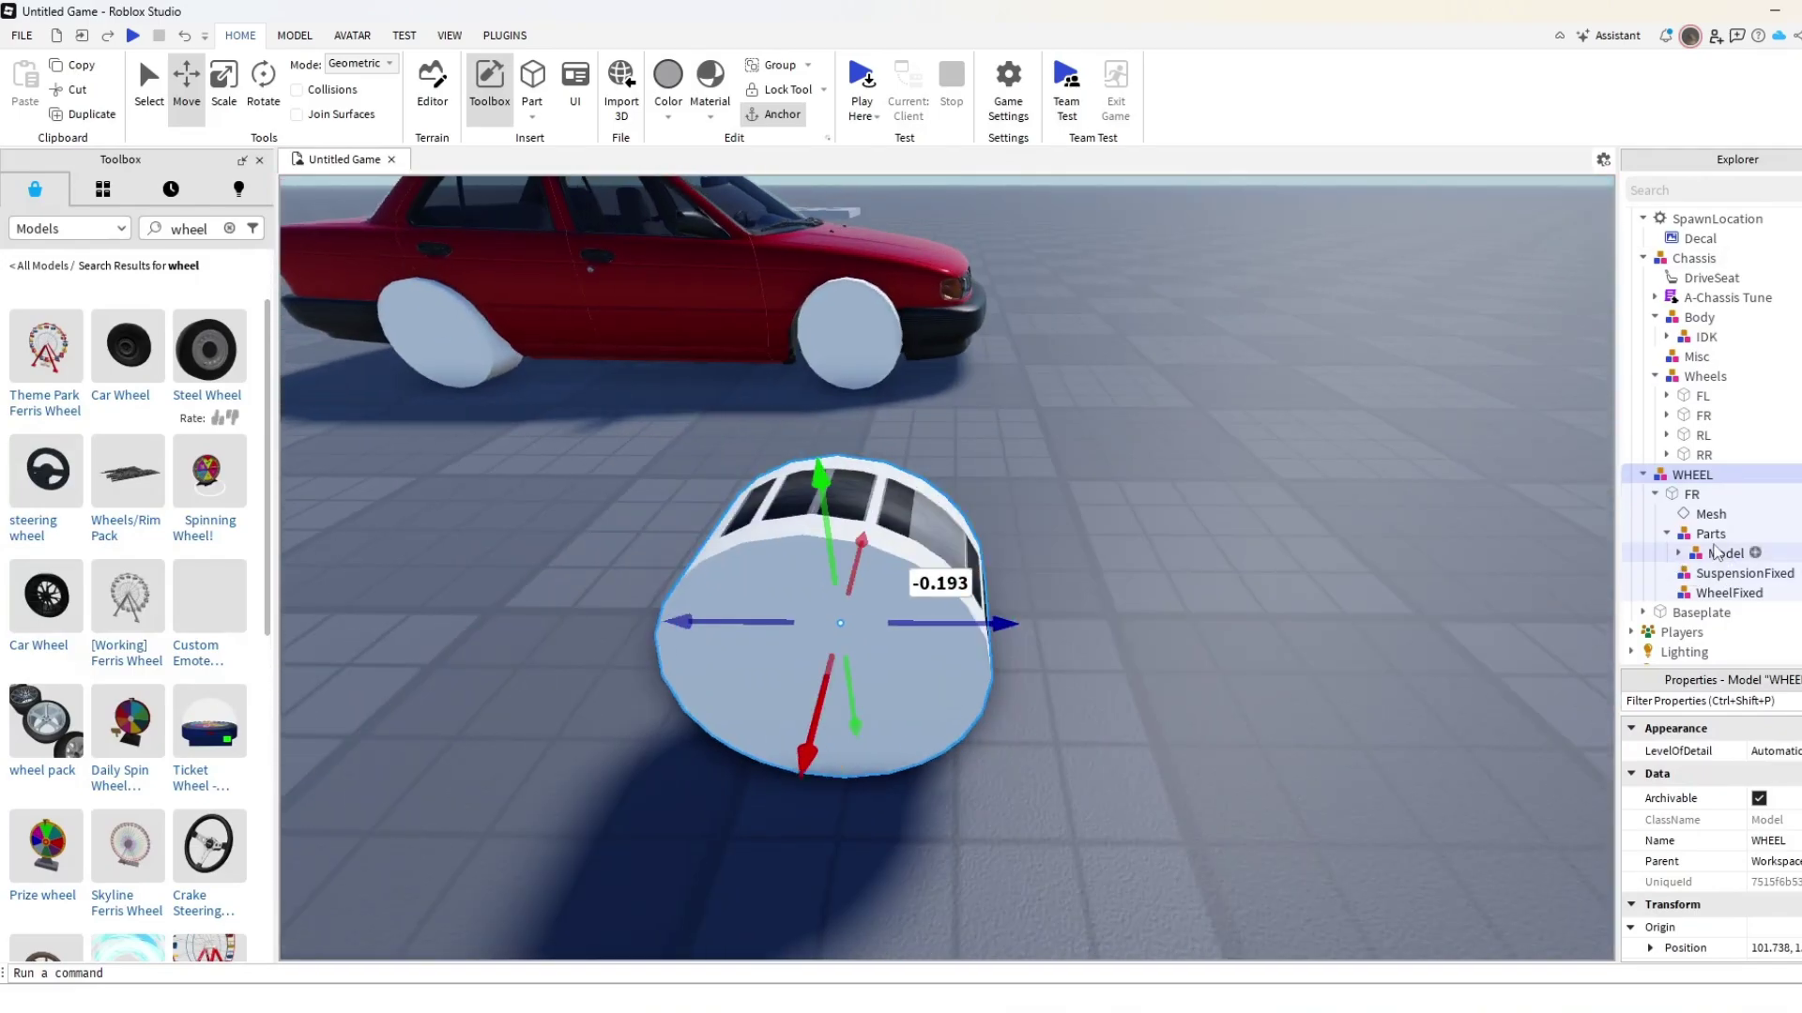
drag(1716, 552, 1723, 537)
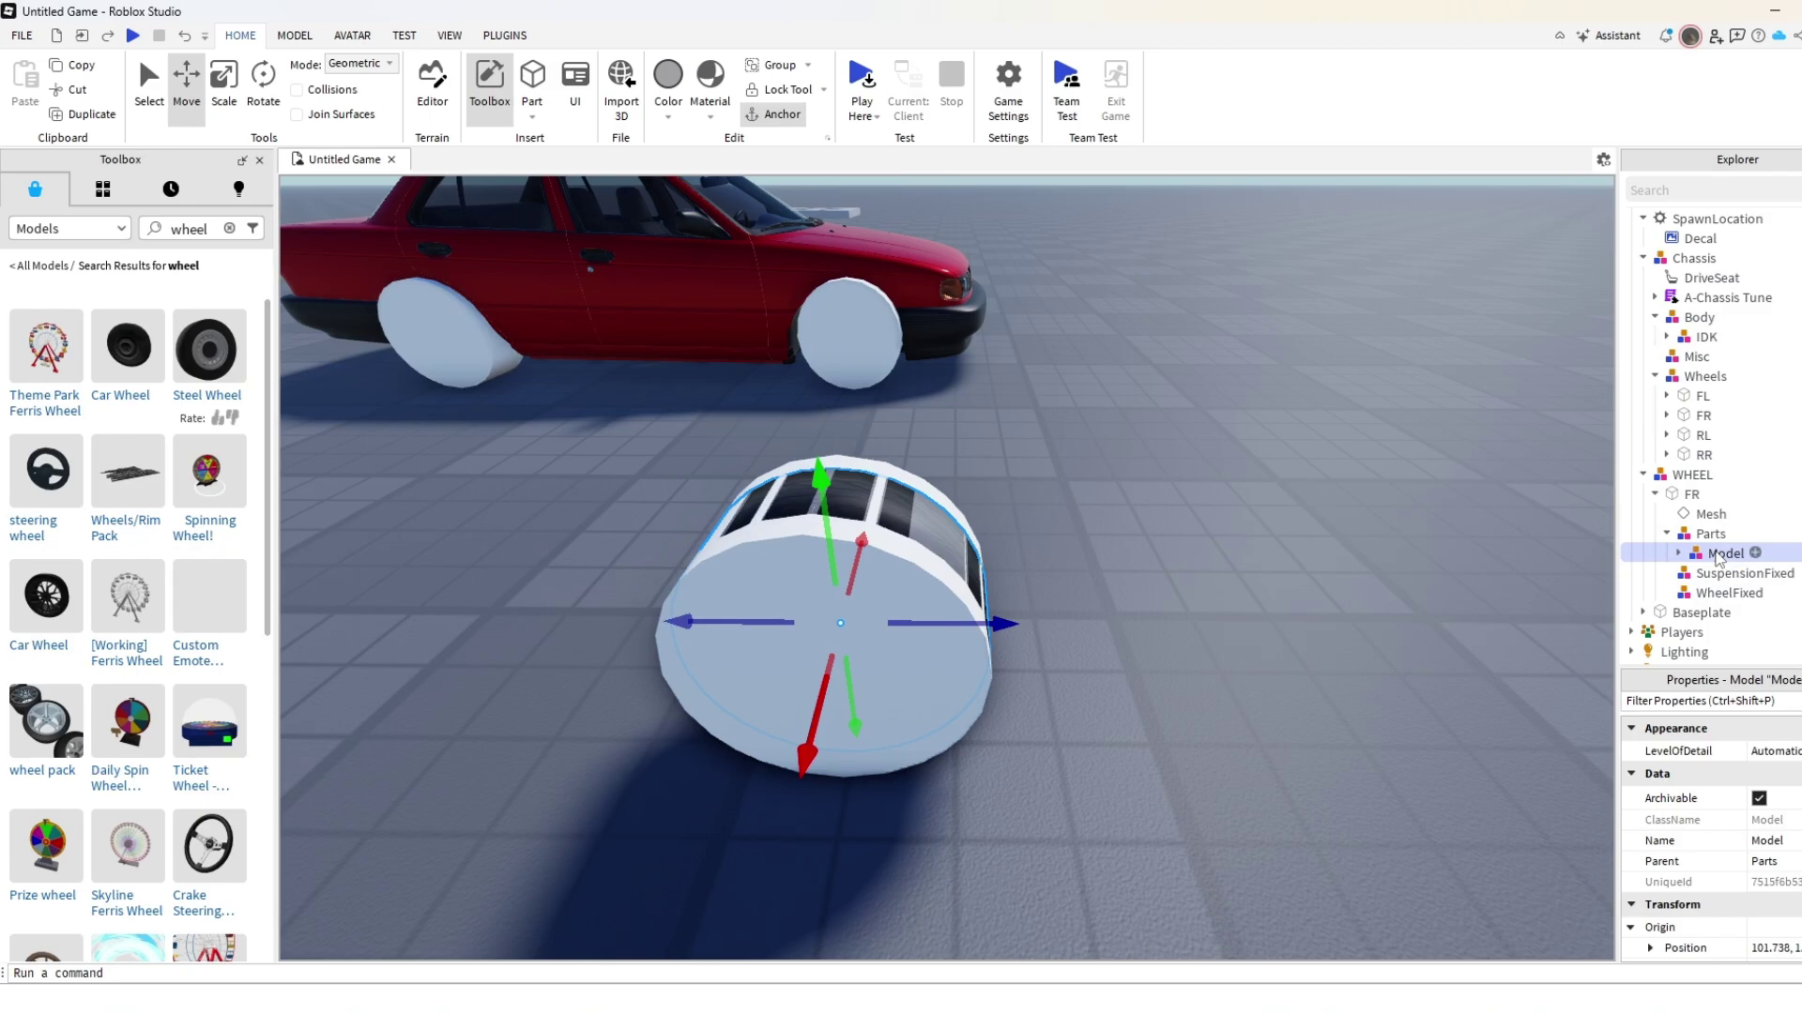
drag(980, 525, 1024, 673)
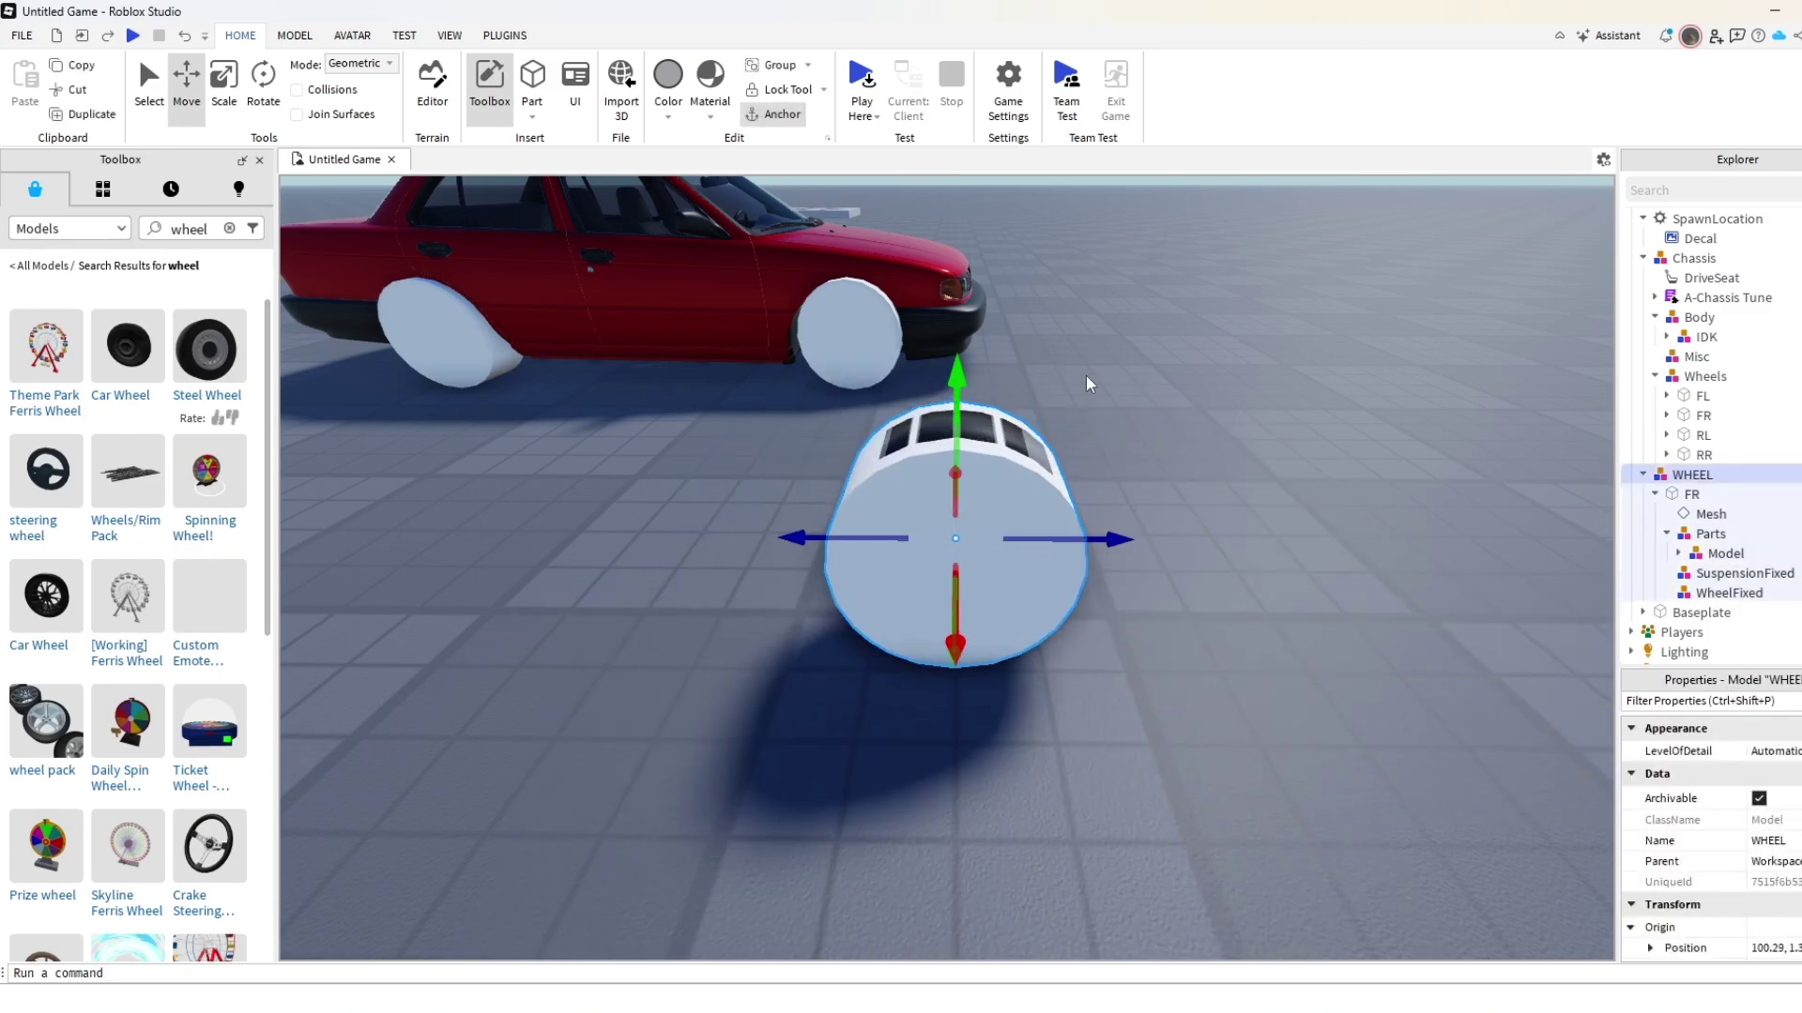
Set the Transparency of the WHEEL model's FR part to 1.
click(1113, 362)
right_drag(1113, 362, 1113, 362)
scroll(1117, 394, down, 3)
scroll(1129, 477, up, 3)
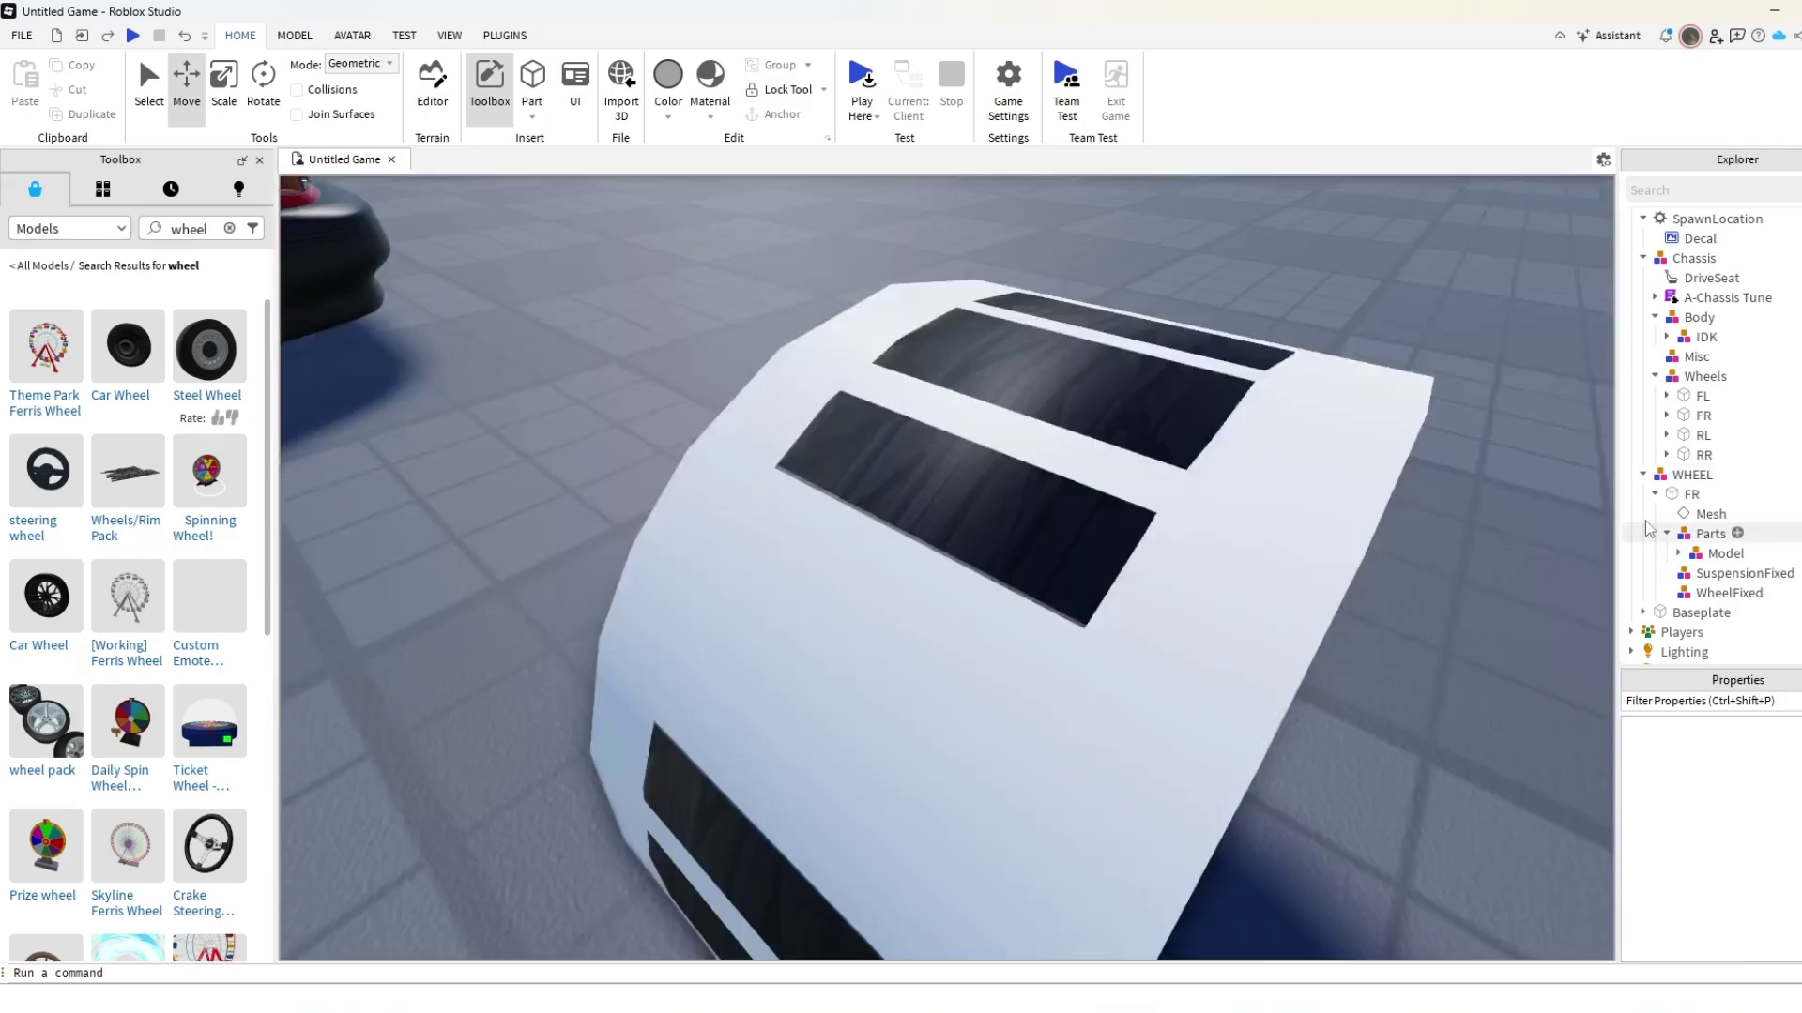
click(1691, 494)
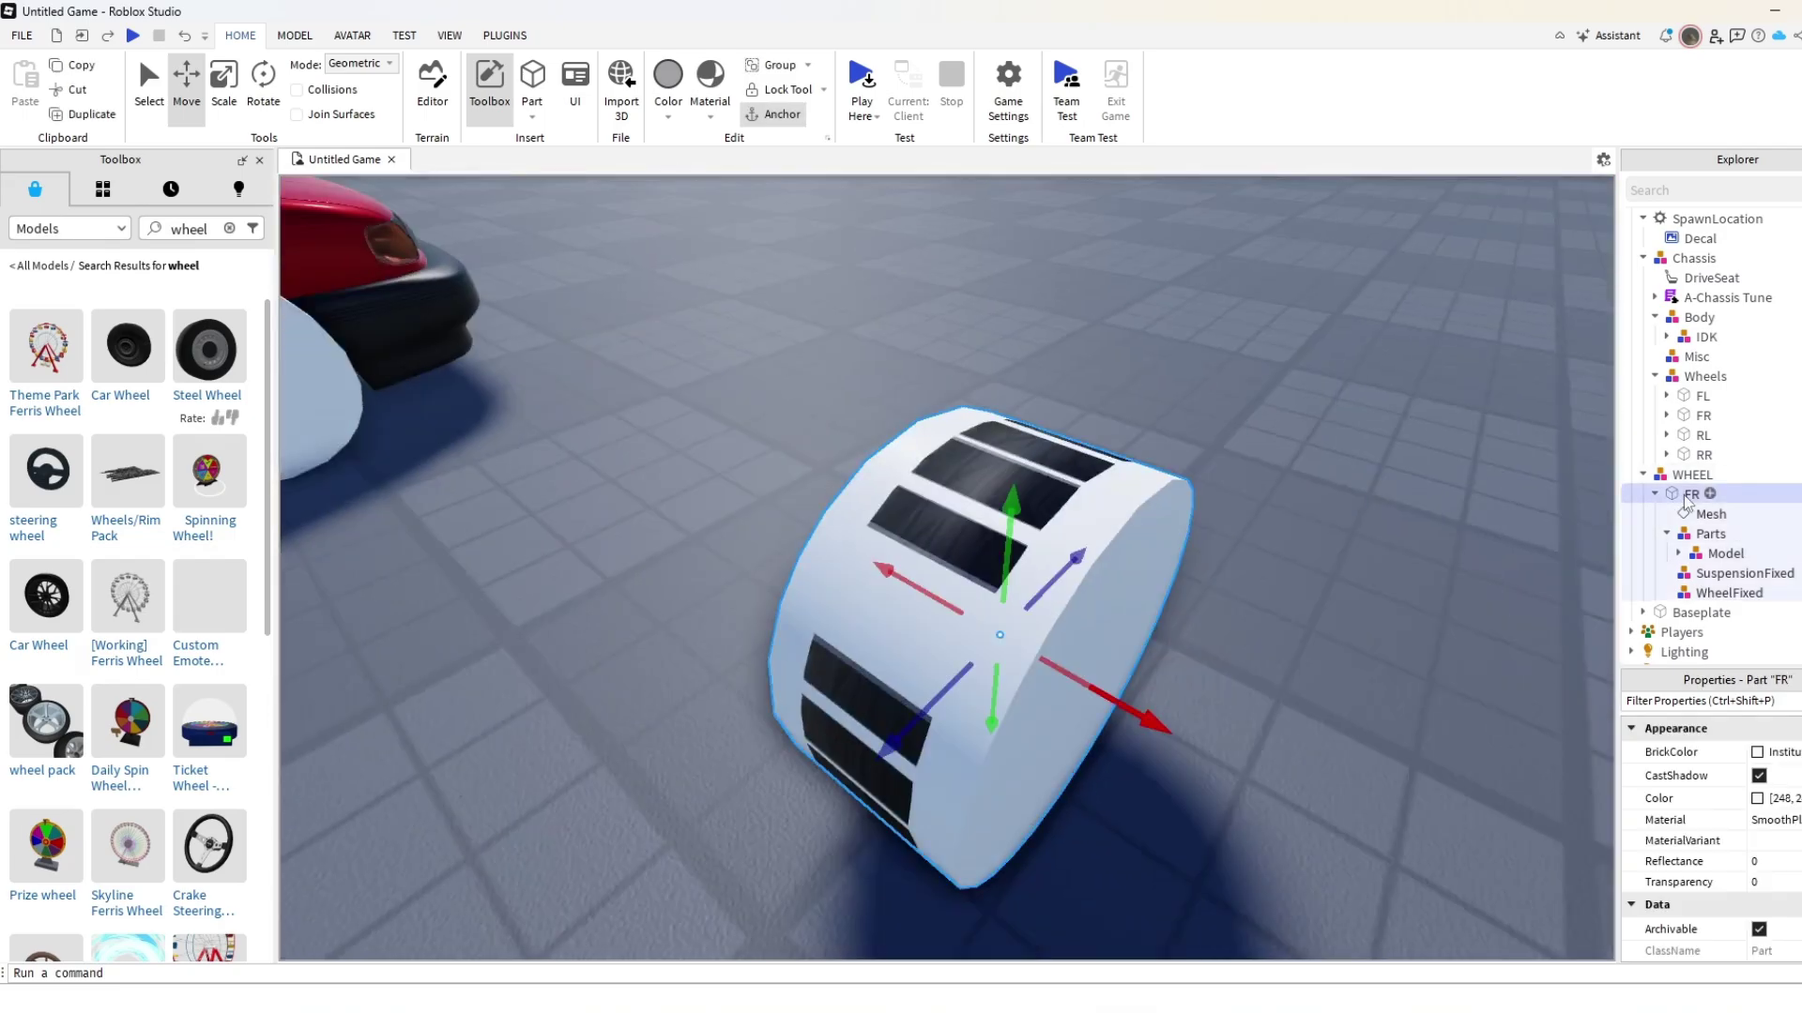
click(1781, 882)
text(1)
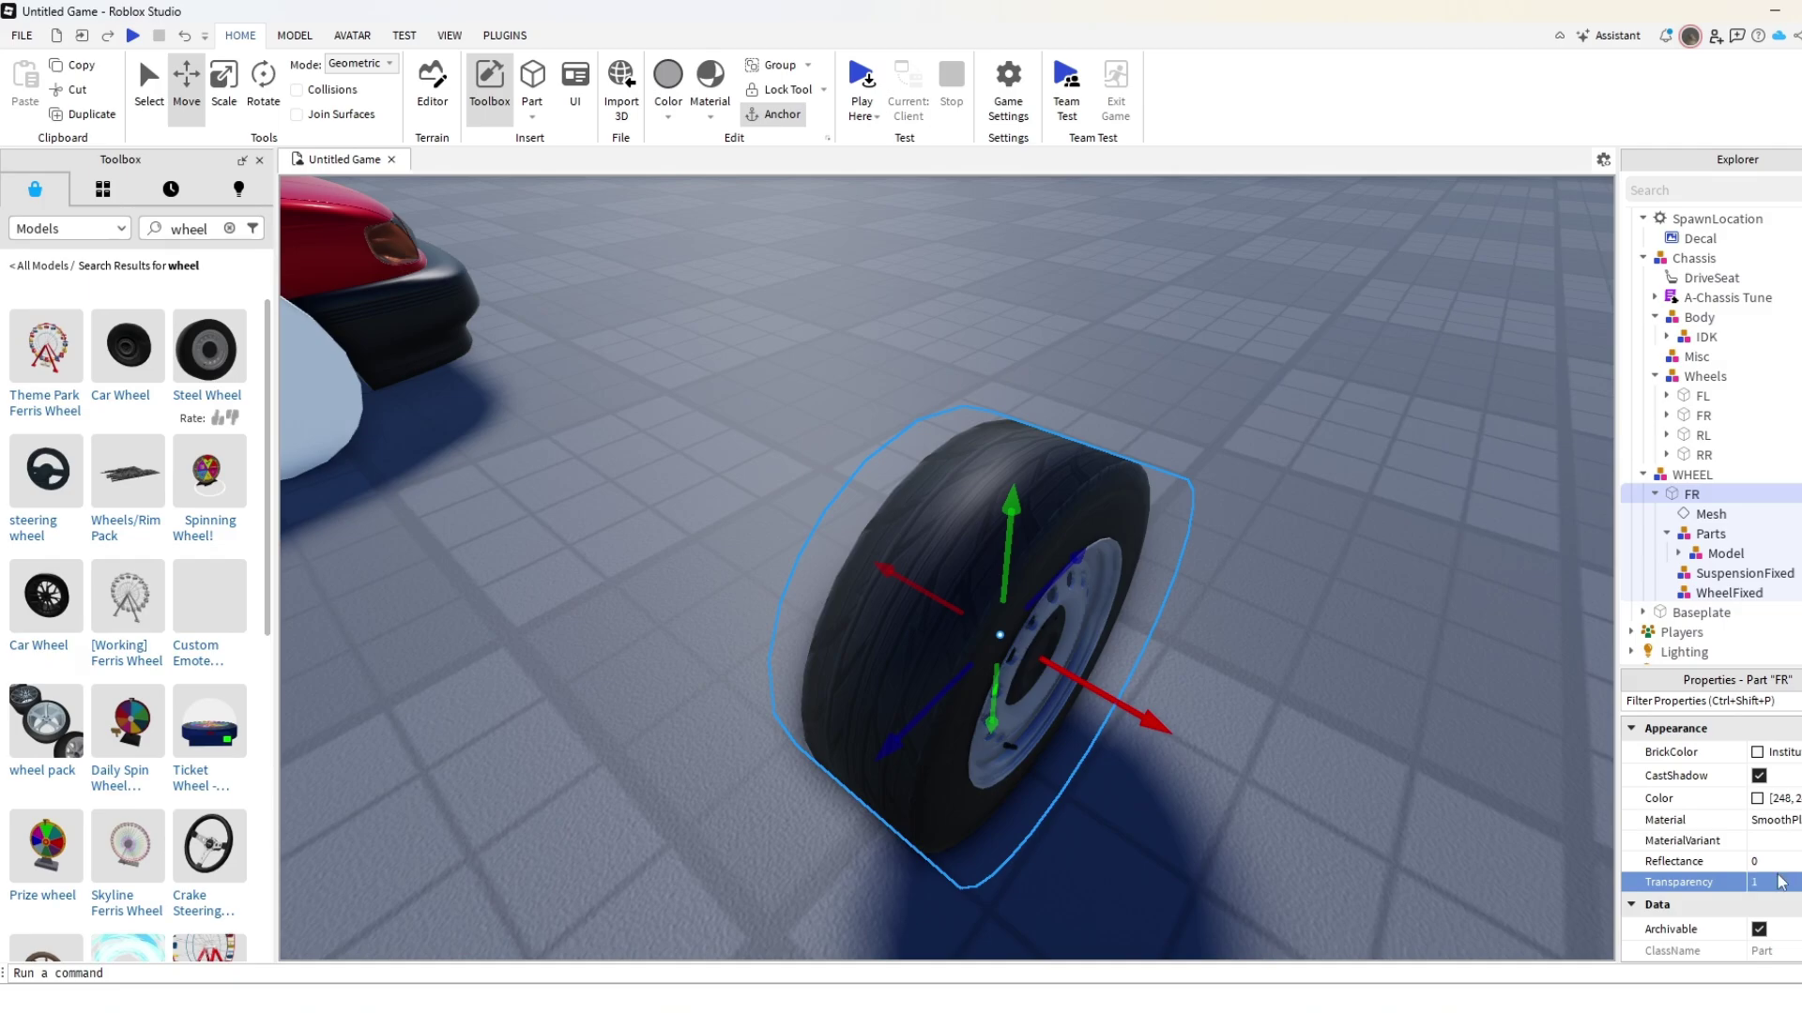
Delete the four white wheel parts FL, FR, RL and RR from the Chassis Wheels group.
click(1152, 355)
right_drag(1117, 521, 981, 282)
key(s)
key(w)
key(a)
key(w)
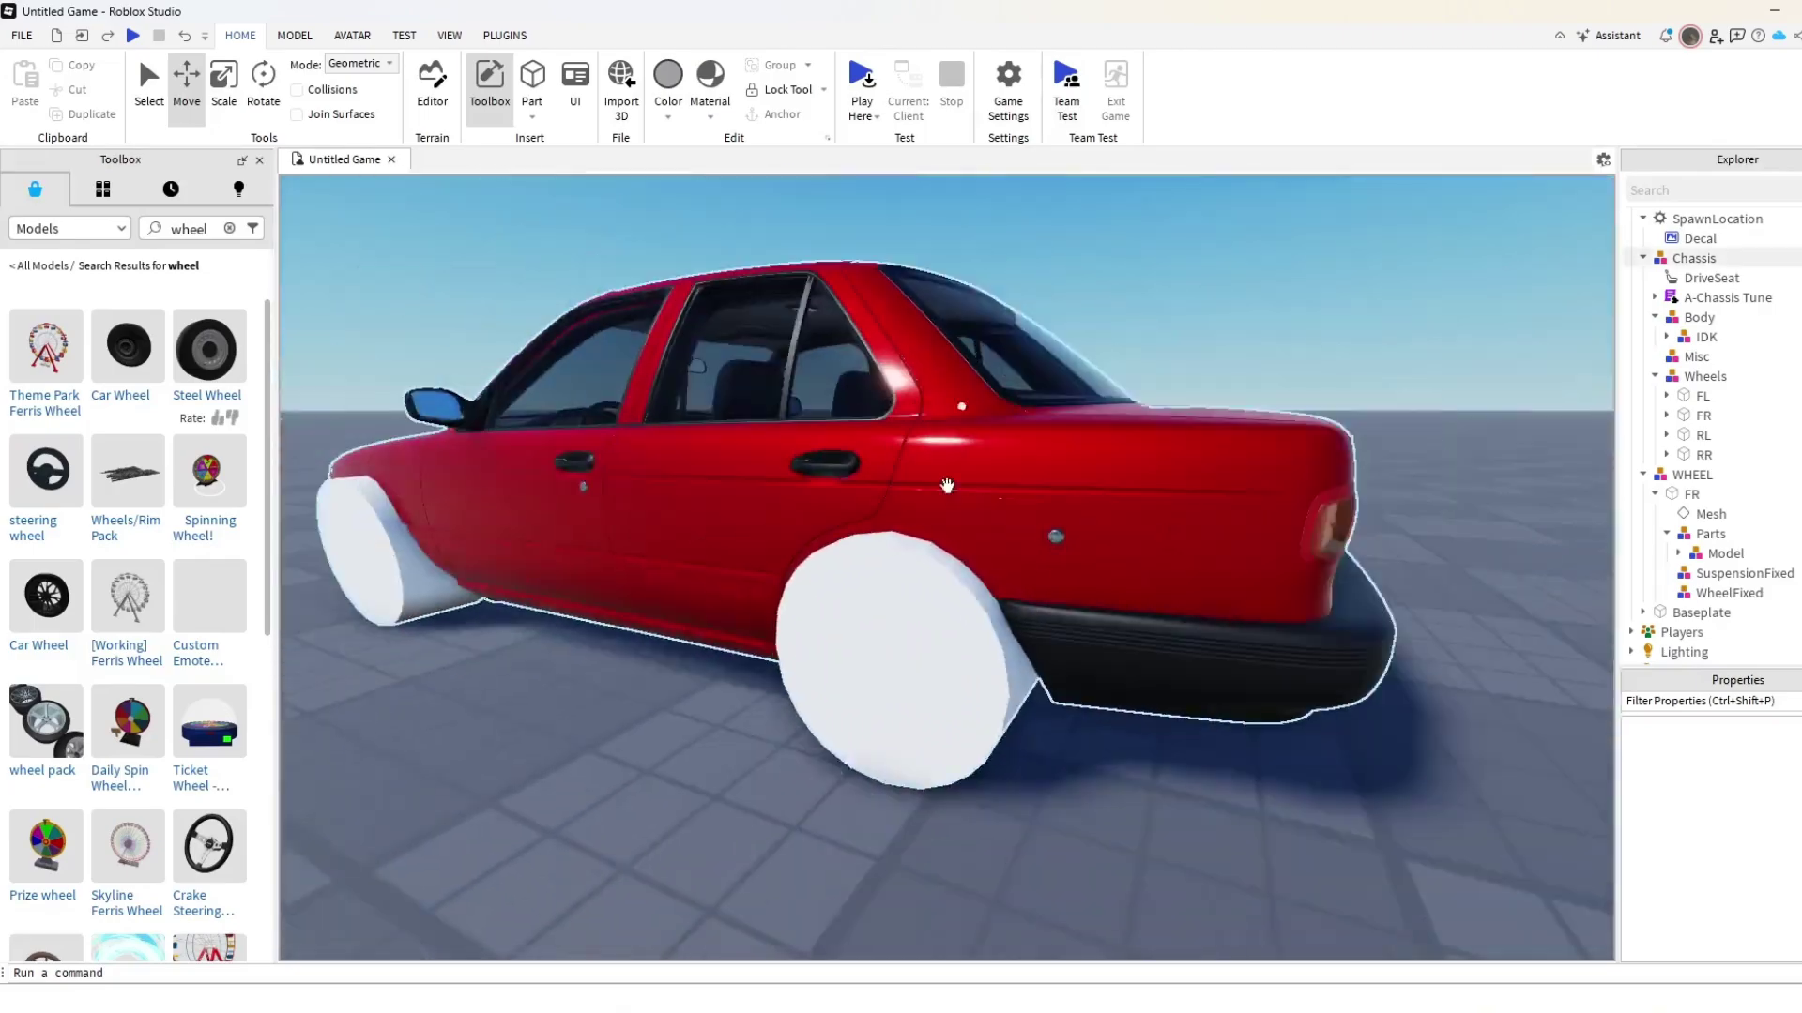
alt+click(875, 633)
key(a)
right_drag(876, 579, 879, 555)
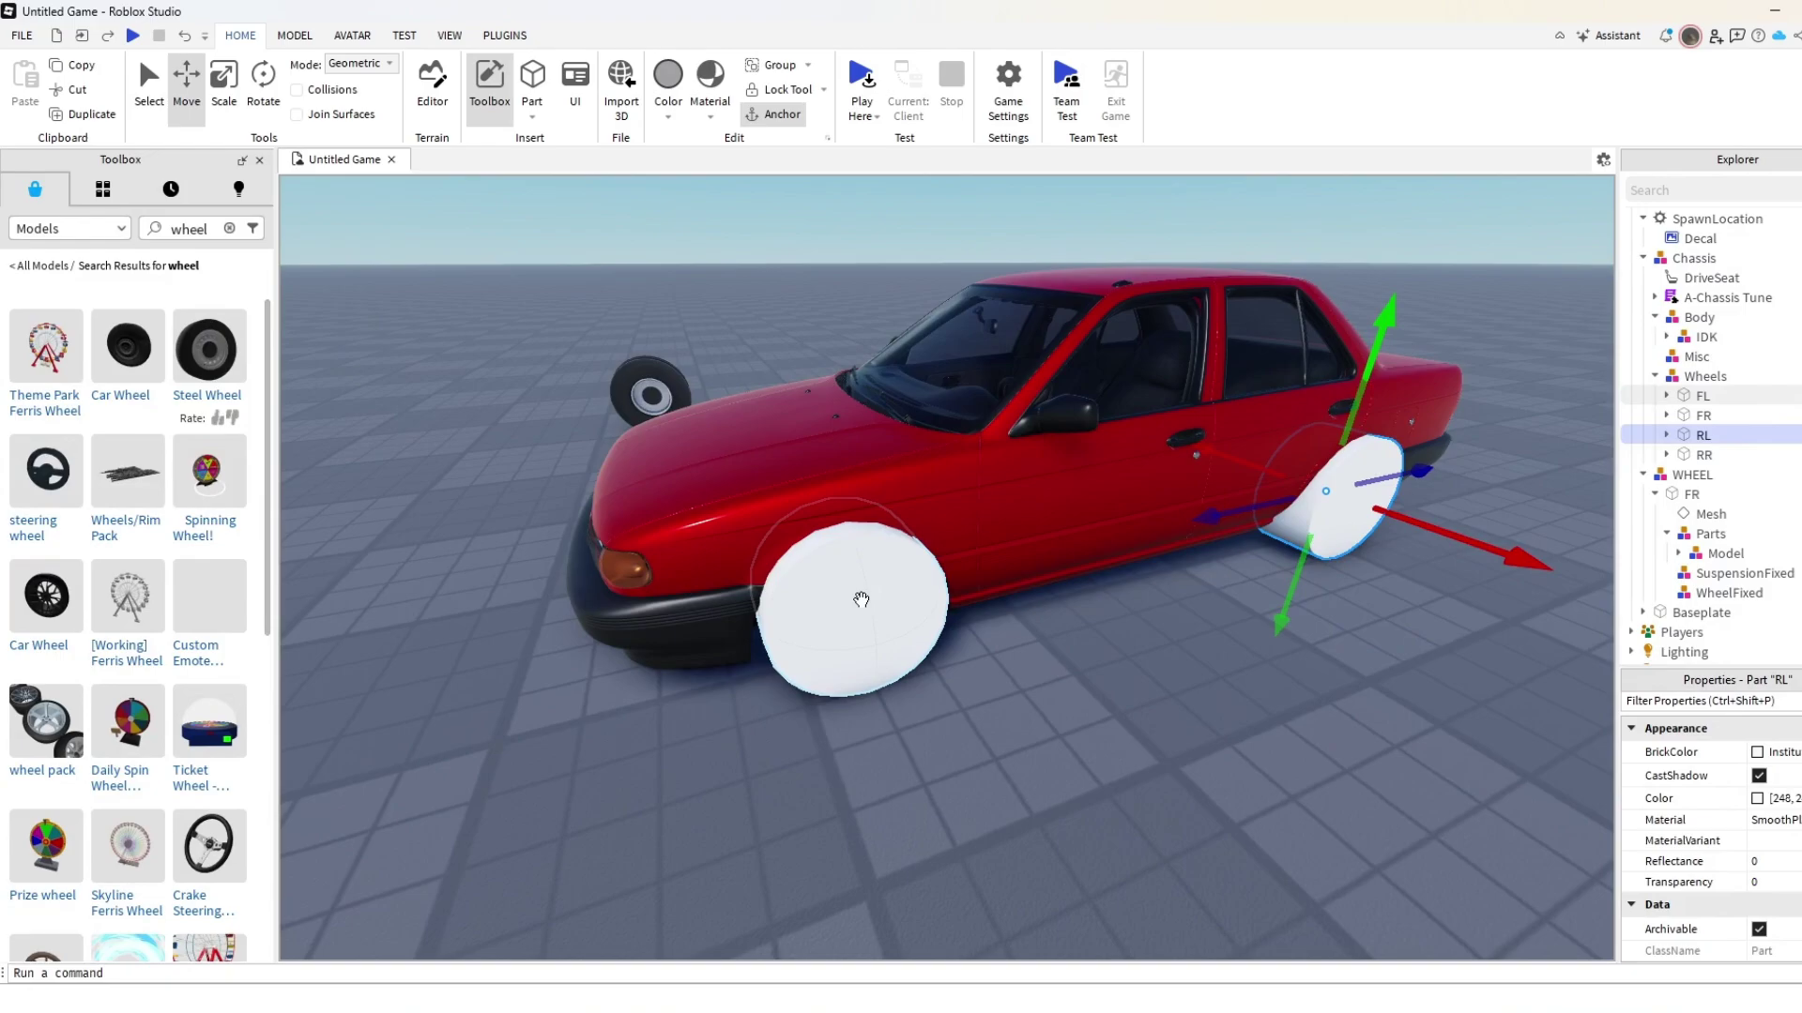
ctrl+alt+click(860, 598)
key(a)
right_drag(841, 384, 841, 392)
ctrl+alt+click(1082, 555)
key(a)
right_drag(1082, 555, 1086, 563)
ctrl+alt+click(856, 519)
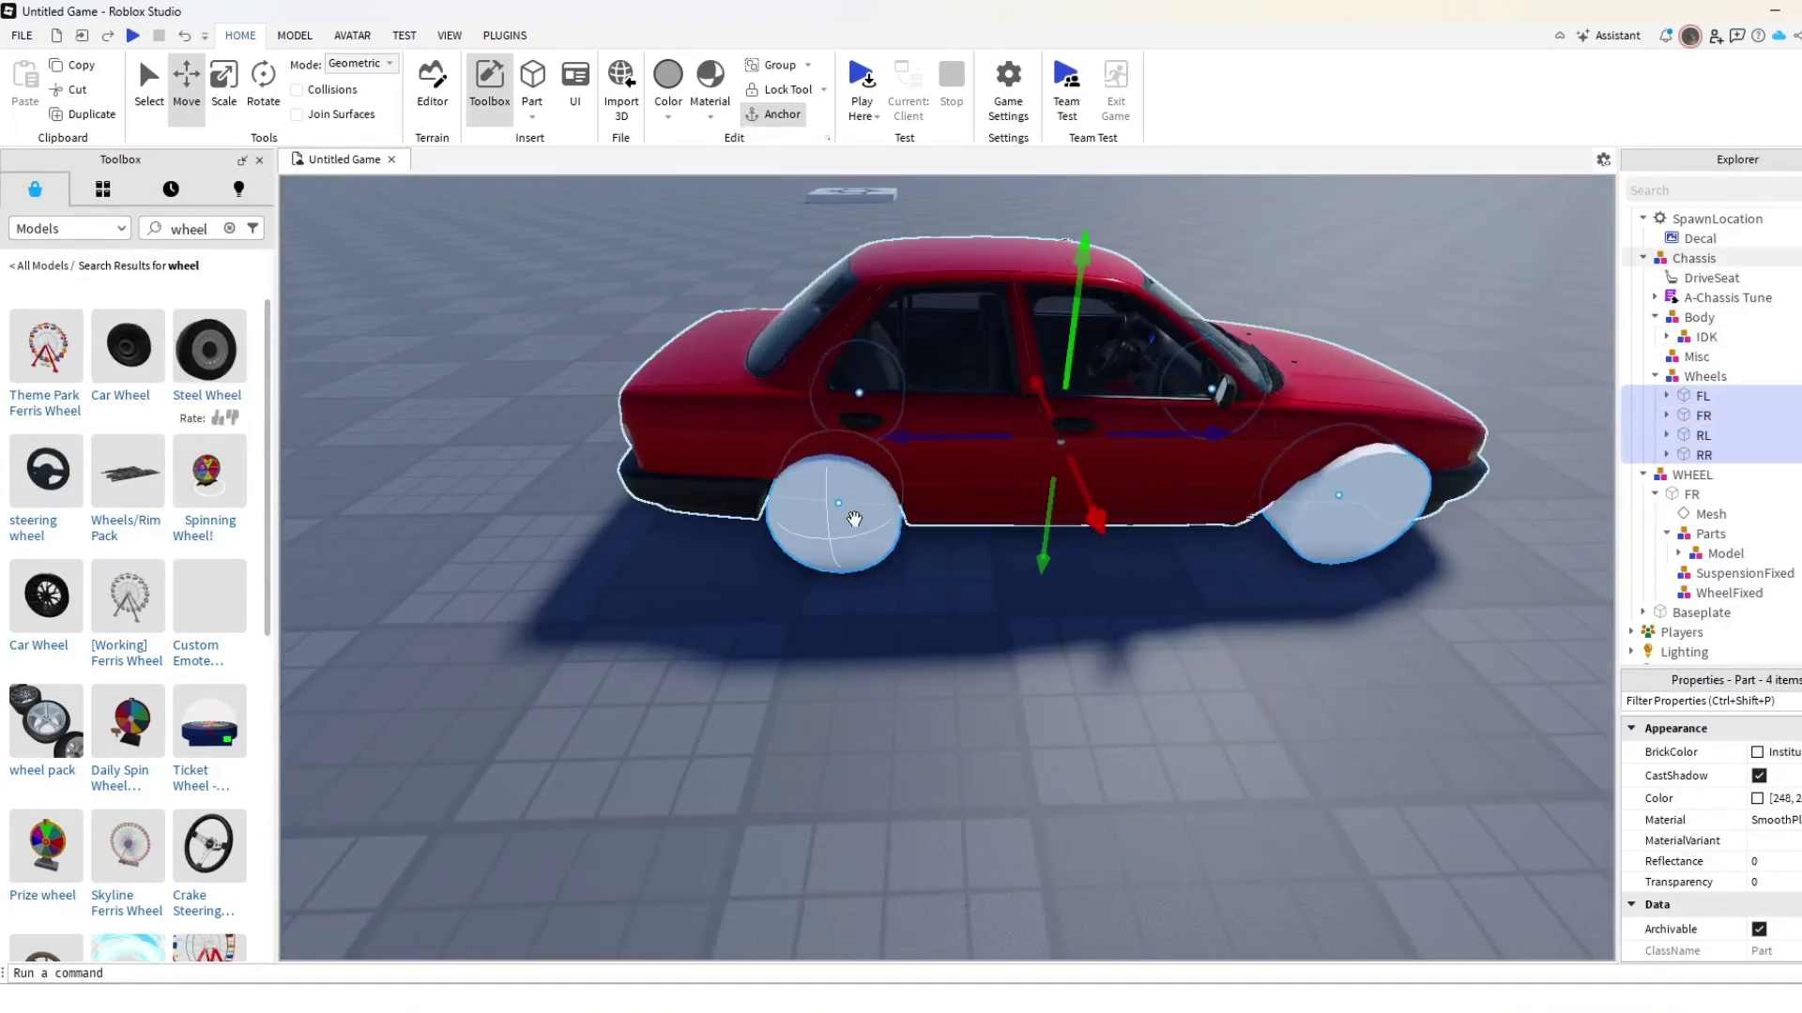
key(d)
right_drag(853, 519, 853, 519)
key(s)
key(Delete)
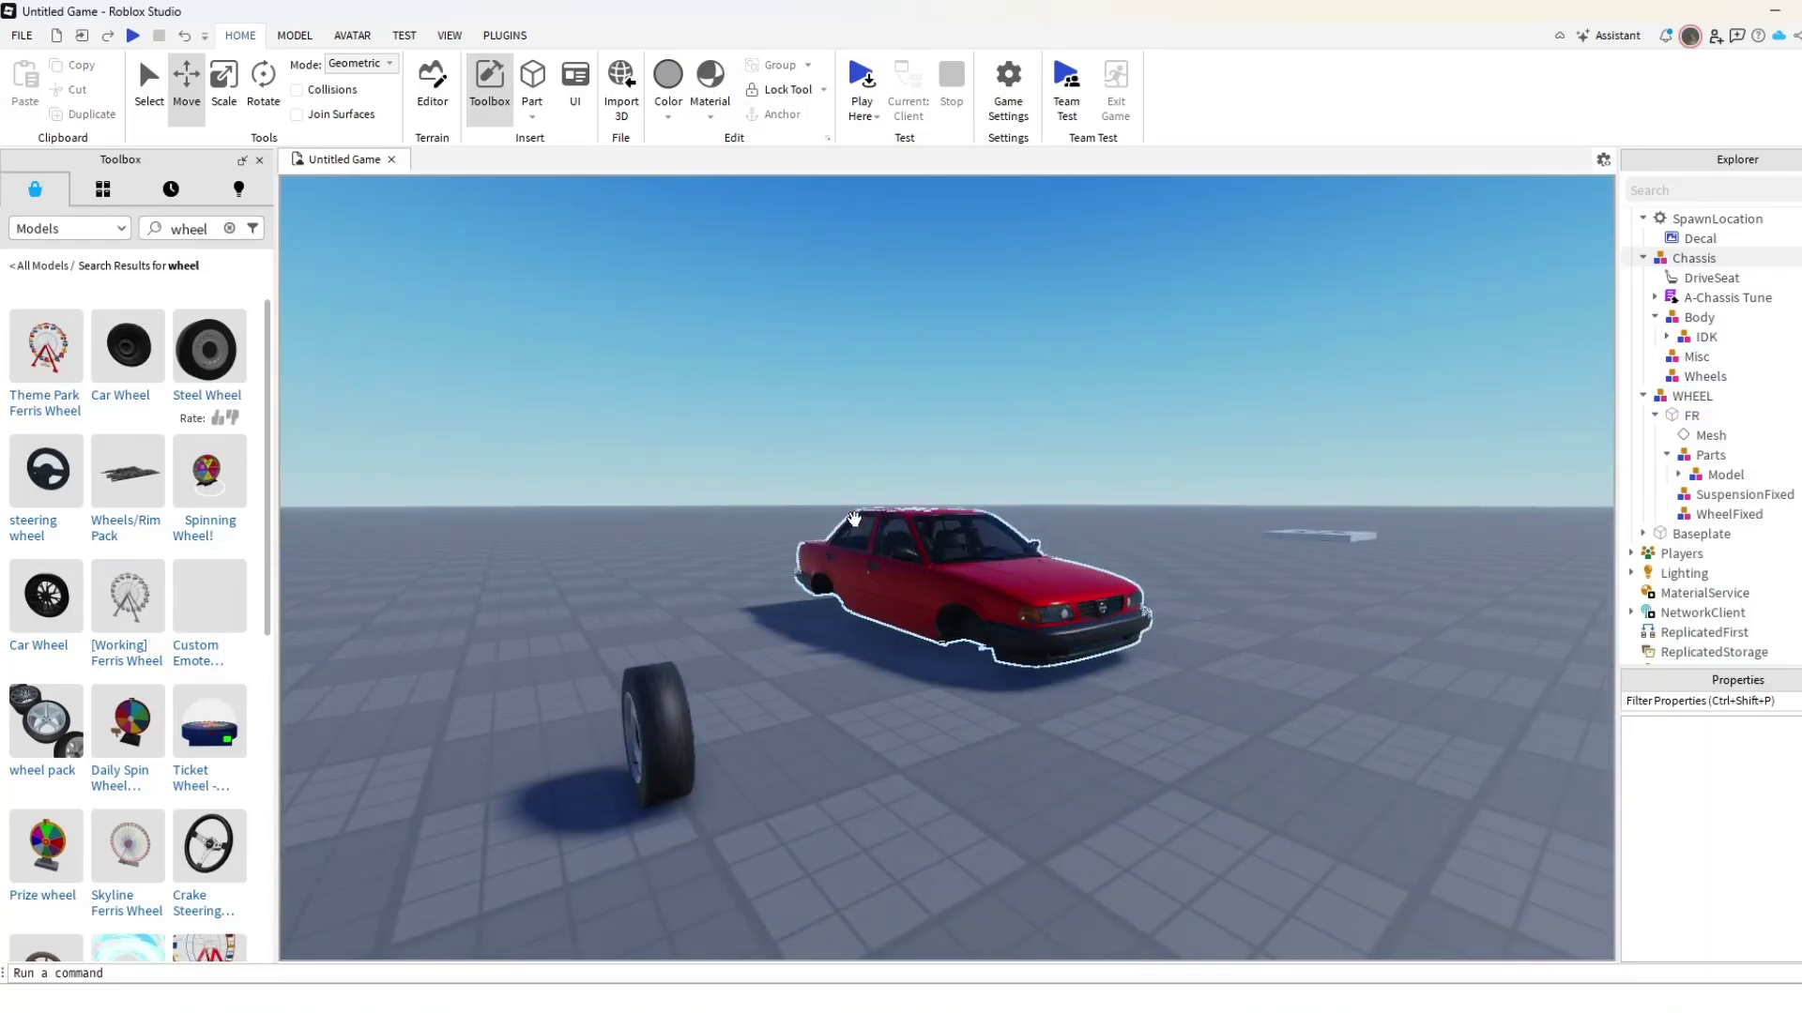
Move the WHEEL model across the baseplate into the red car's front-right wheel arch.
key(a)
right_drag(845, 441, 850, 446)
key(w)
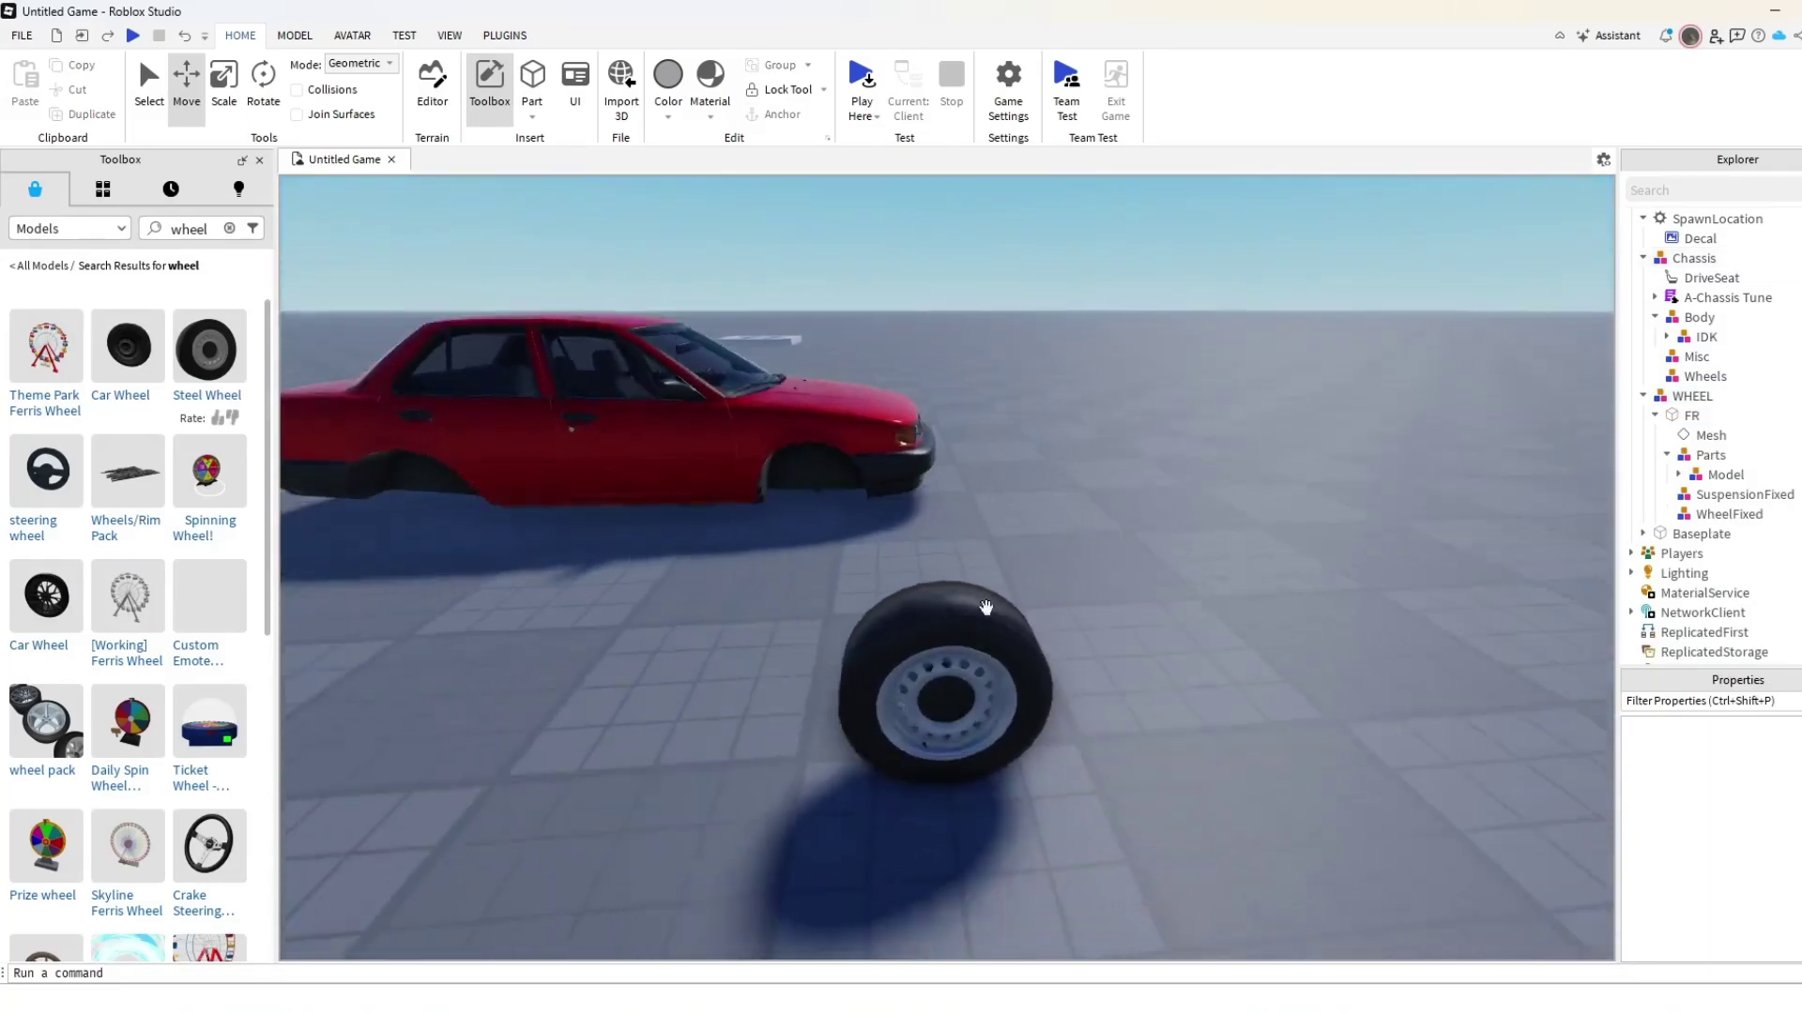
key(w)
drag(966, 657, 984, 788)
right_drag(984, 788, 984, 788)
drag(985, 788, 983, 788)
right_drag(984, 788, 983, 789)
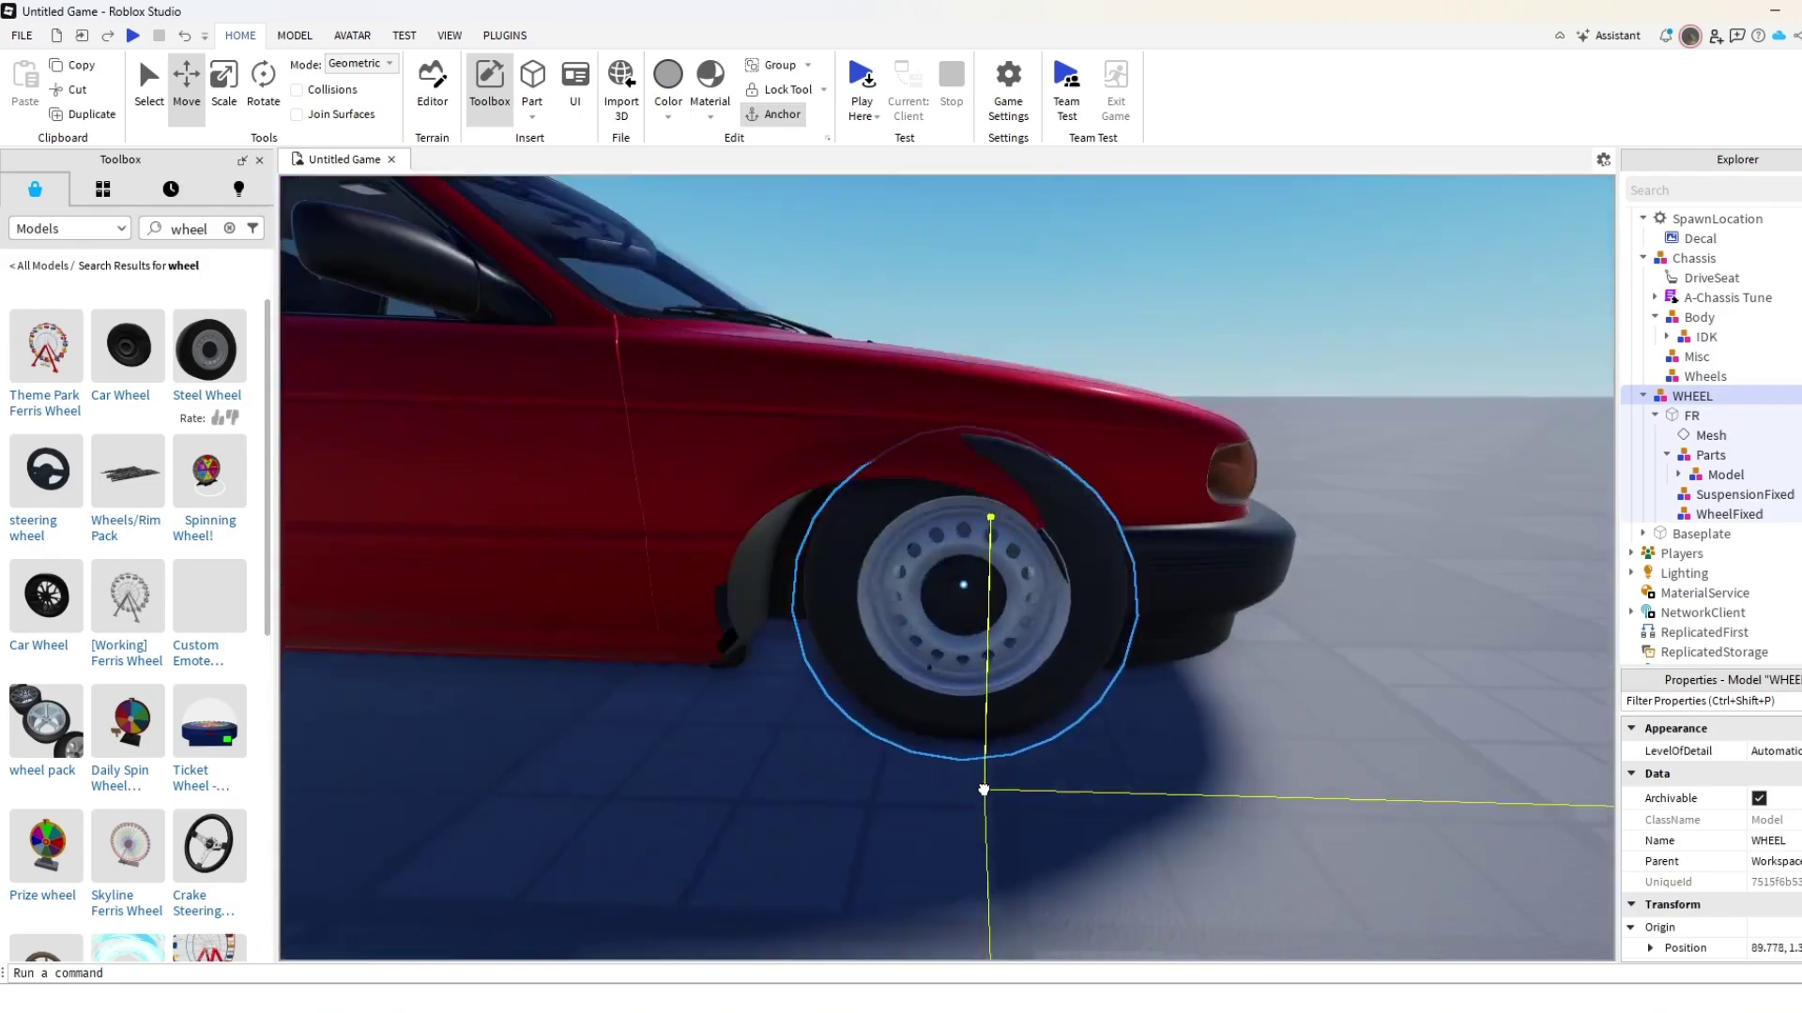
drag(983, 789, 918, 764)
Move the WHEEL model about 0.312 studs outward along its red axis in the front-right wheel arch.
key(f)
right_drag(937, 740, 925, 675)
scroll(936, 714, down, 3)
scroll(925, 676, up, 3)
right_drag(908, 375, 914, 448)
scroll(929, 364, down, 2)
scroll(954, 403, down, 3)
scroll(953, 406, up, 3)
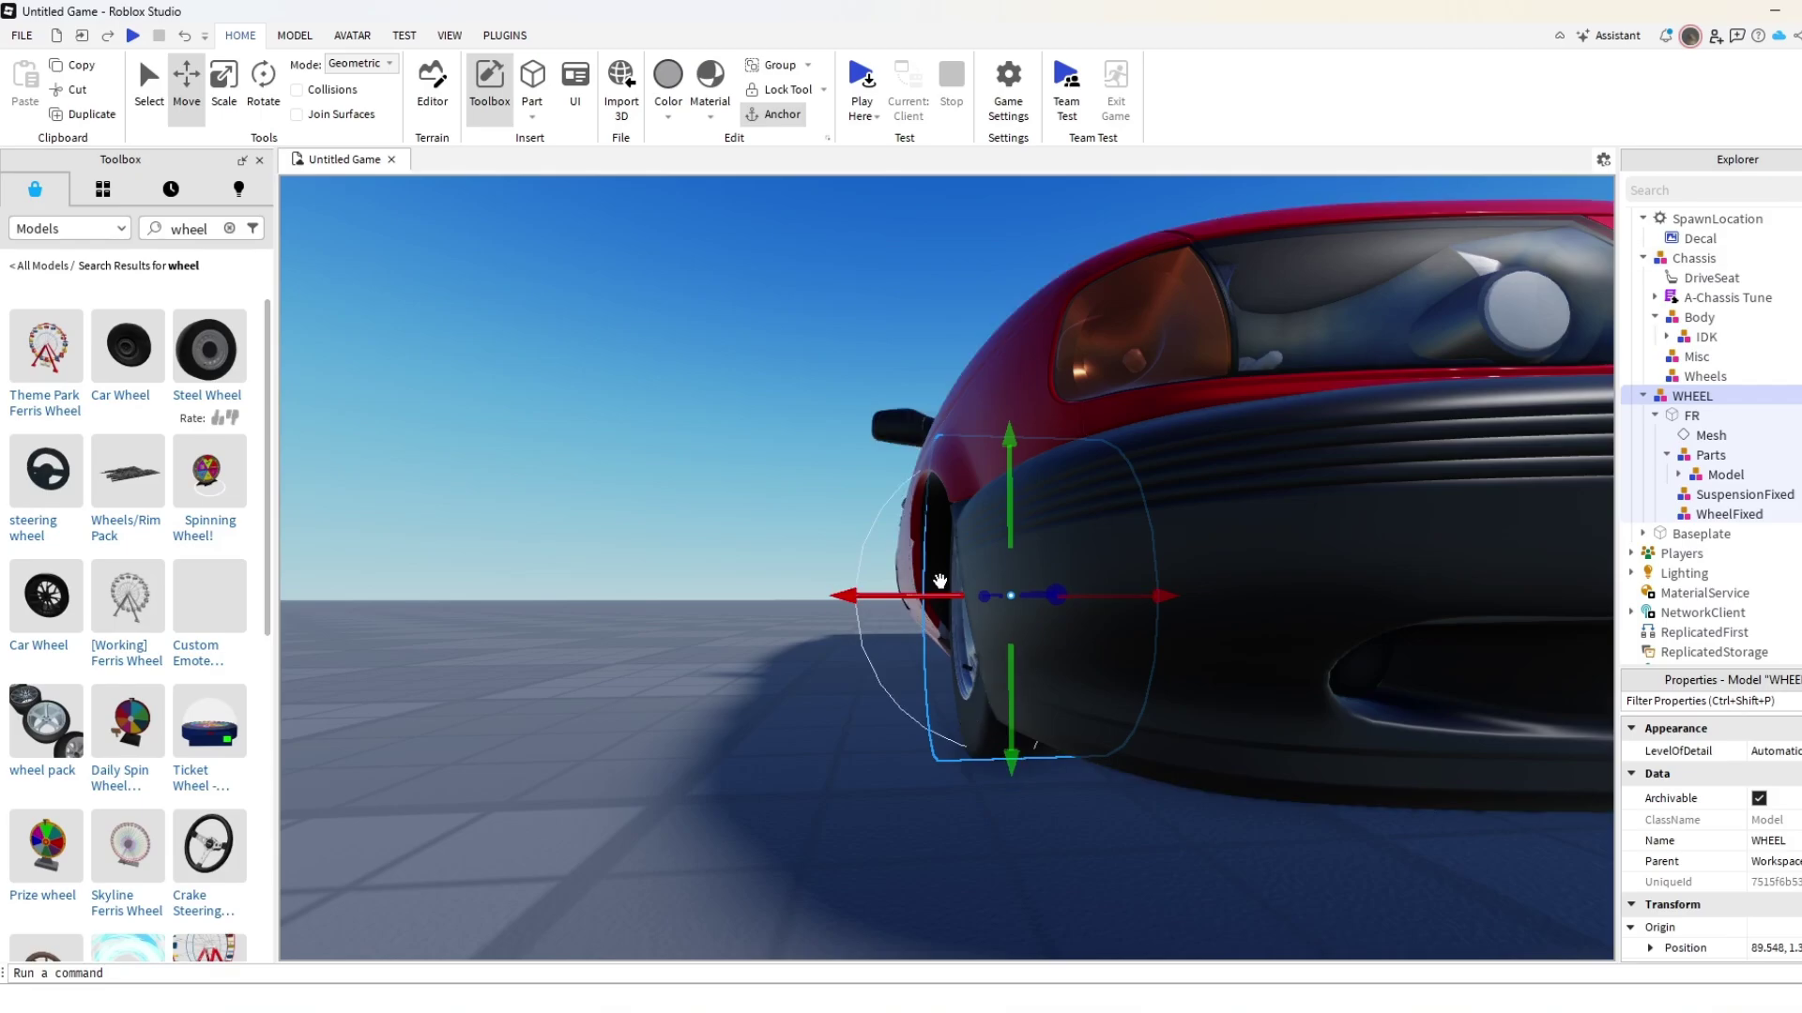
right_drag(938, 583, 937, 578)
scroll(936, 576, up, 3)
scroll(935, 577, down, 3)
right_drag(855, 644, 835, 631)
scroll(850, 633, down, 5)
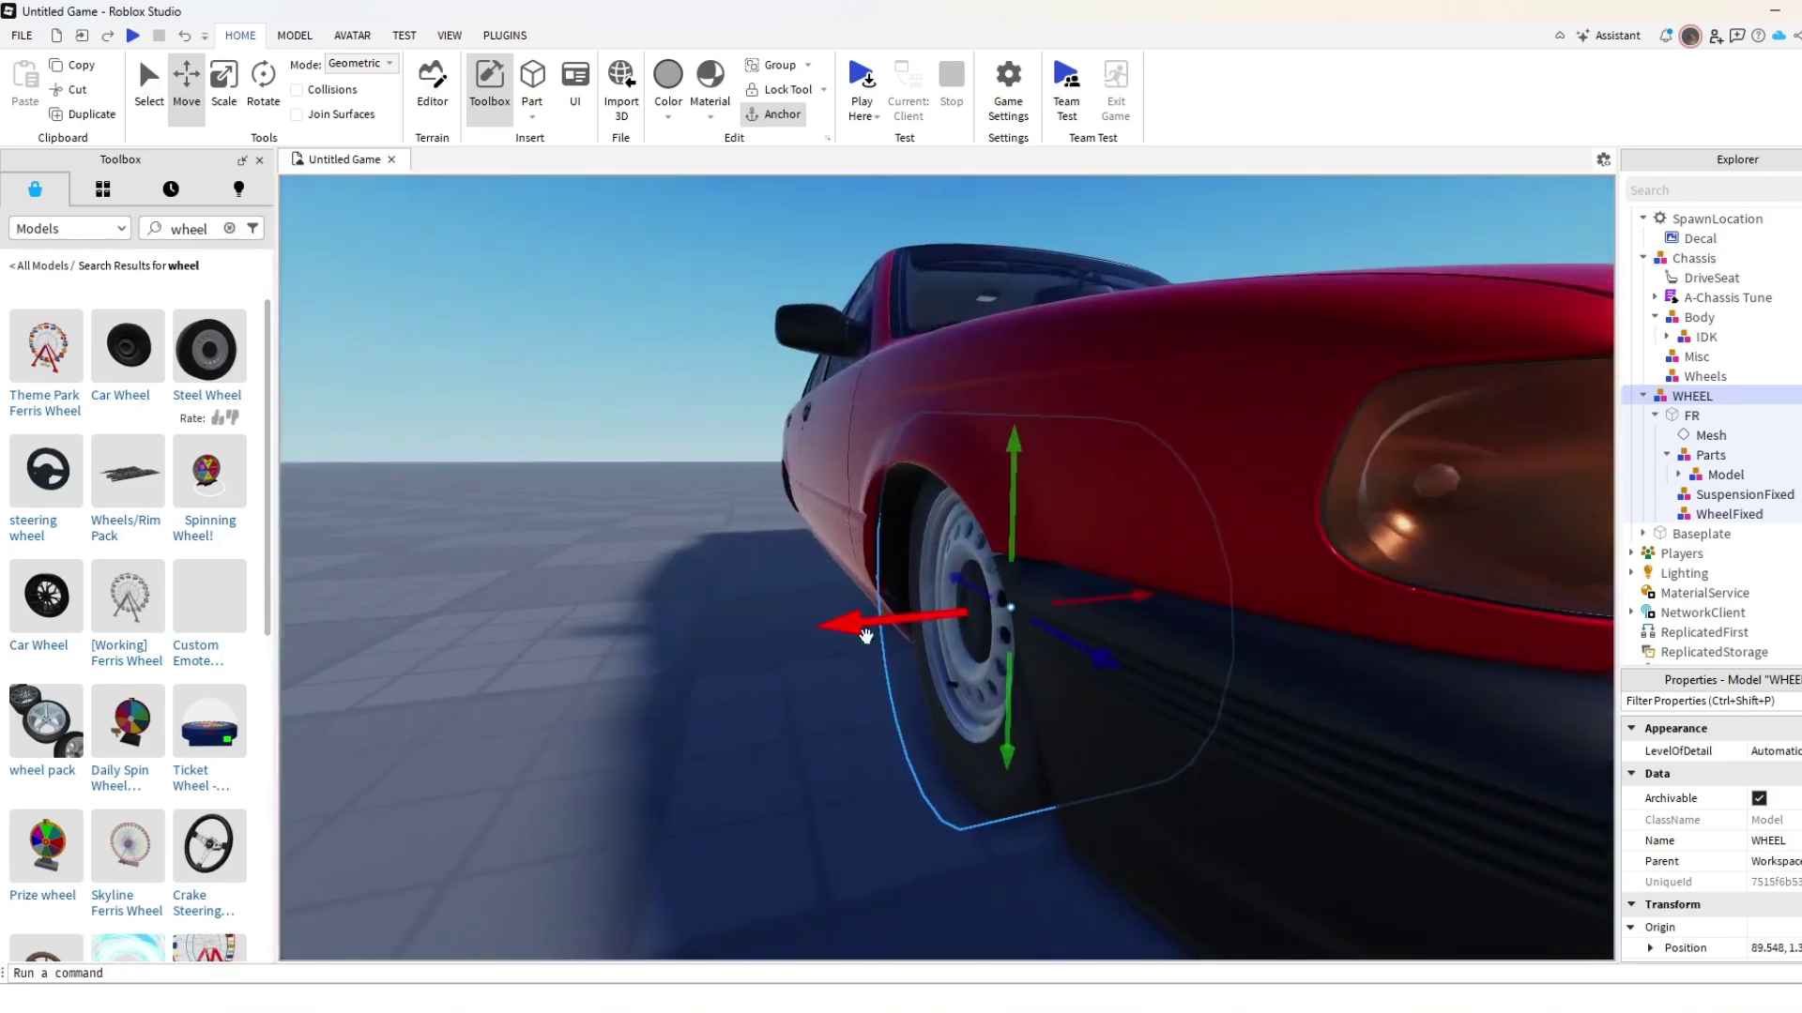
drag(920, 617, 878, 611)
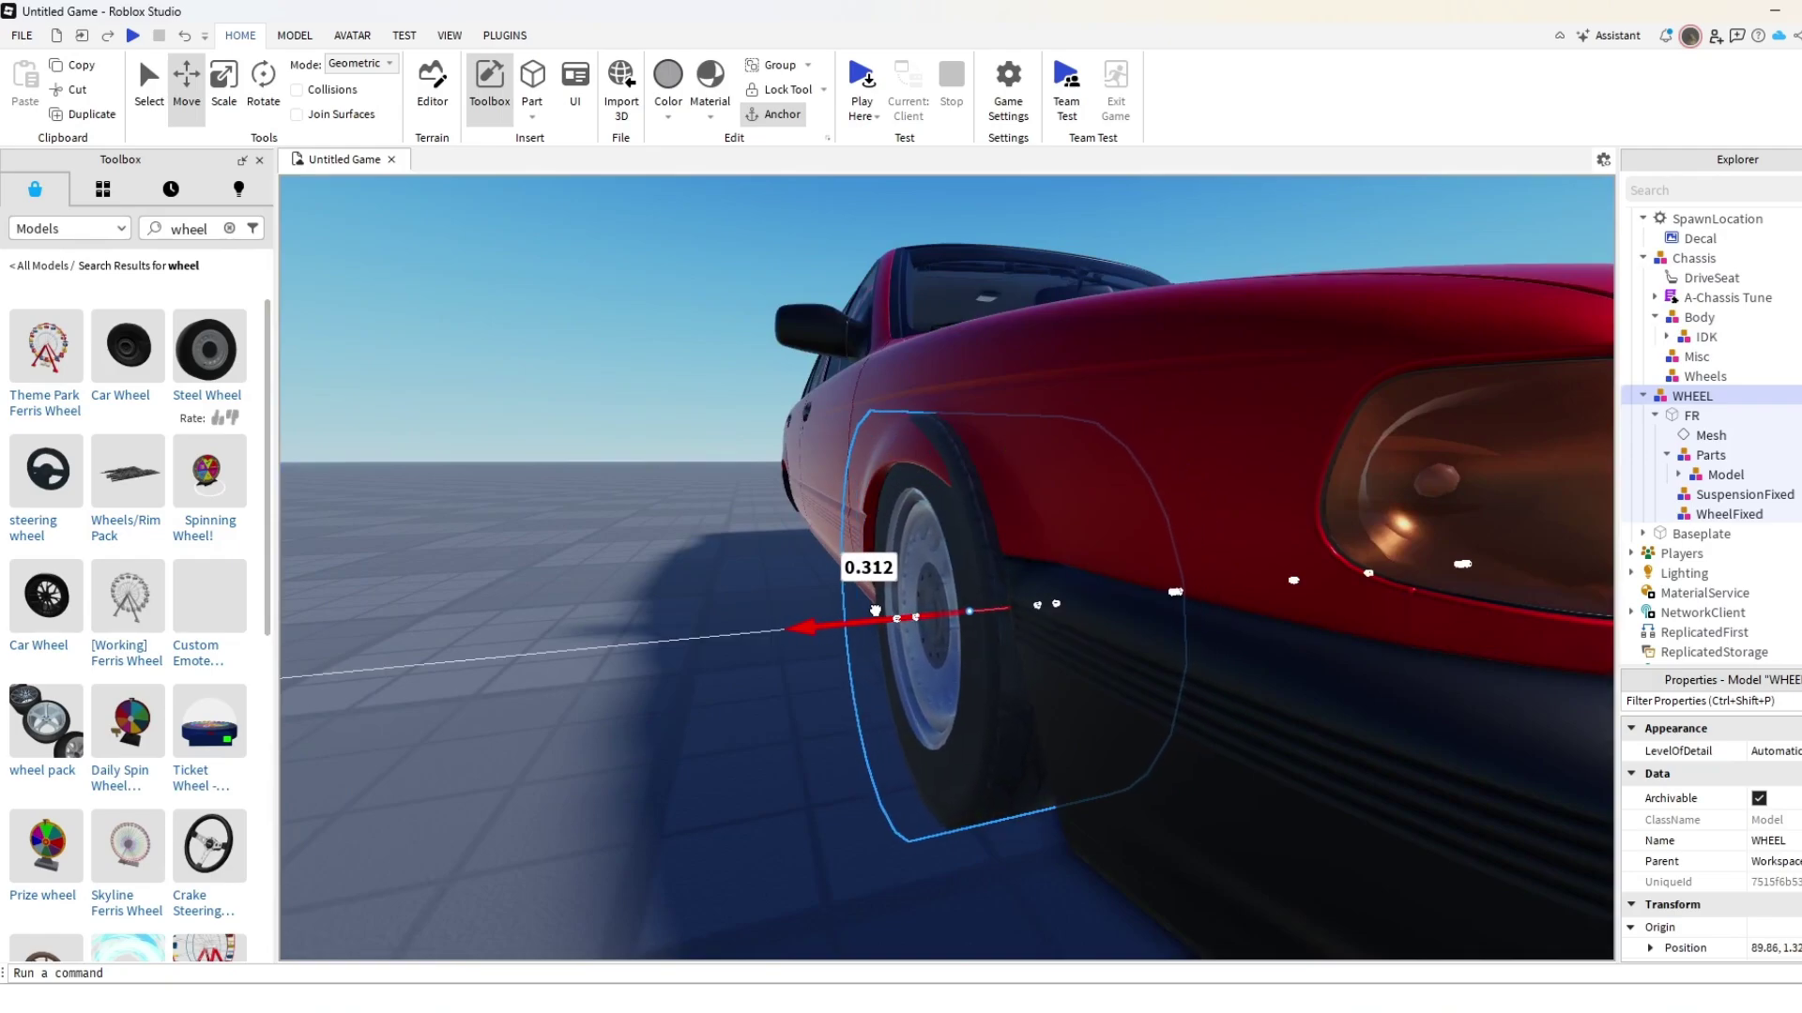
right_drag(878, 611, 879, 609)
scroll(1054, 571, down, 2)
drag(877, 450, 812, 489)
click(953, 279)
click(974, 567)
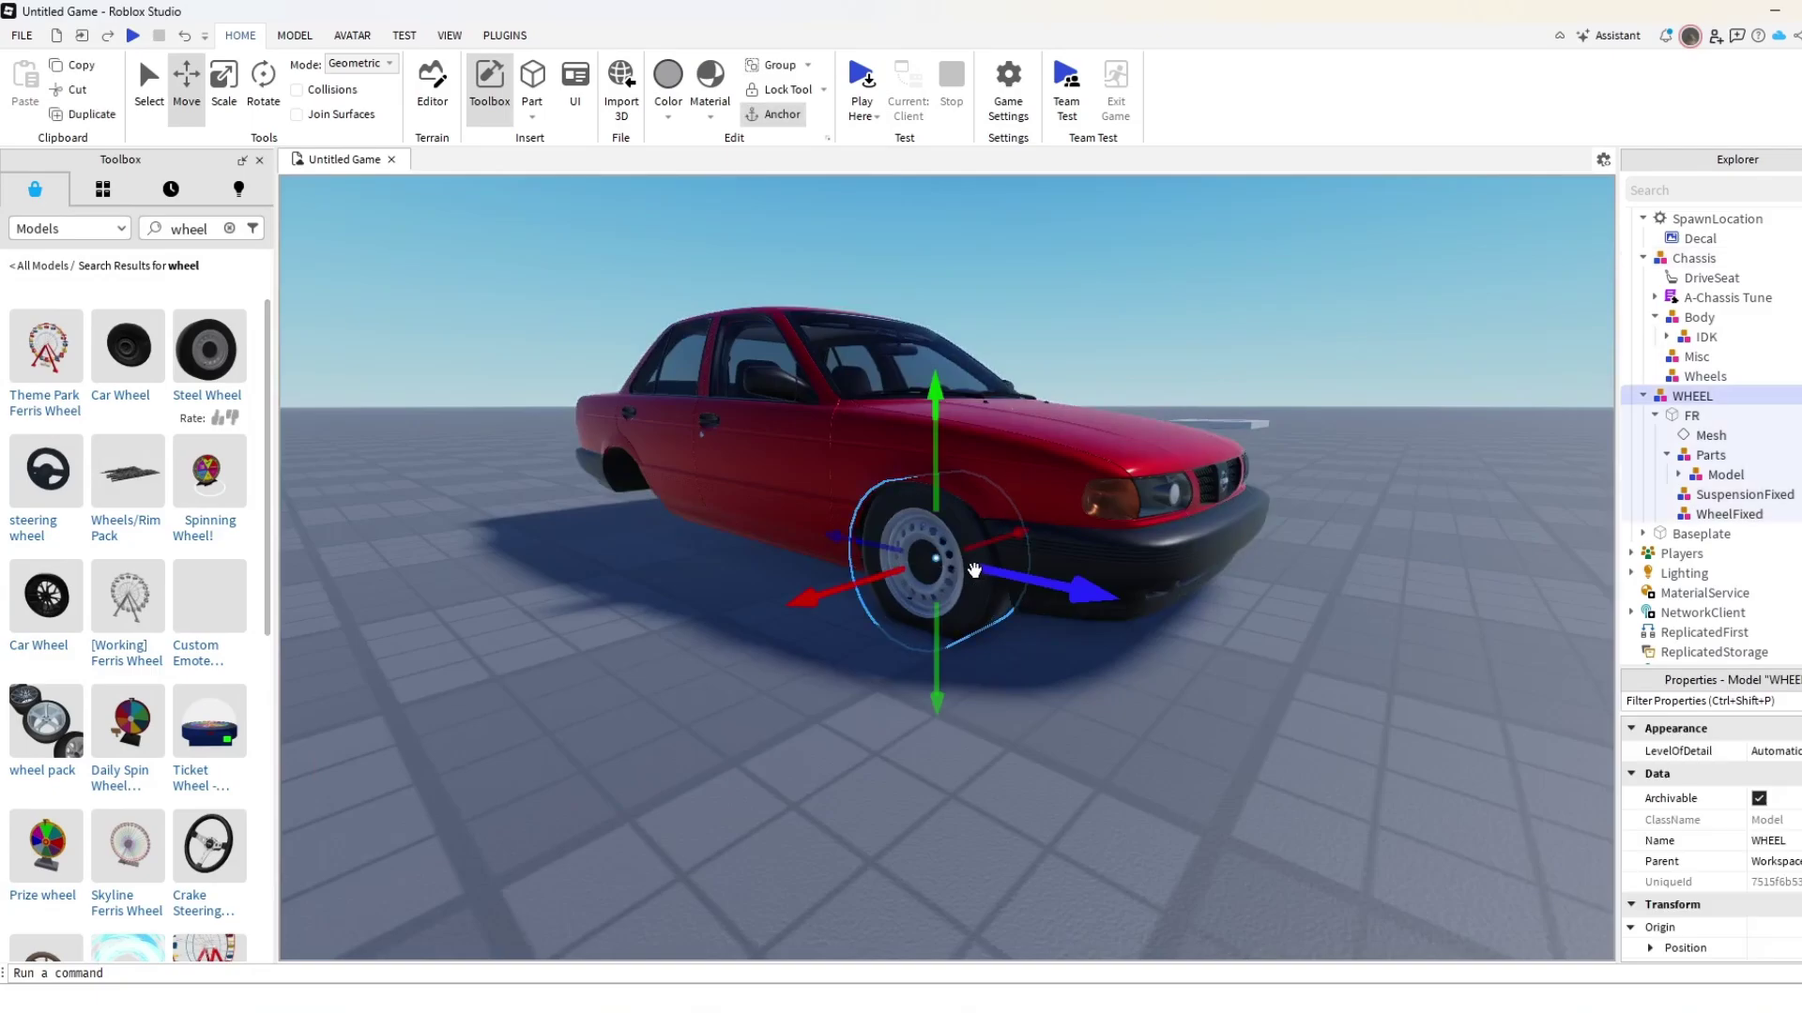
Raise the Chassis and WHEEL models together by about 0.228 studs.
click(1111, 302)
right_drag(1111, 302, 1113, 304)
key(a)
key(s)
click(1026, 535)
ctrl+click(818, 451)
key(ctrl+1)
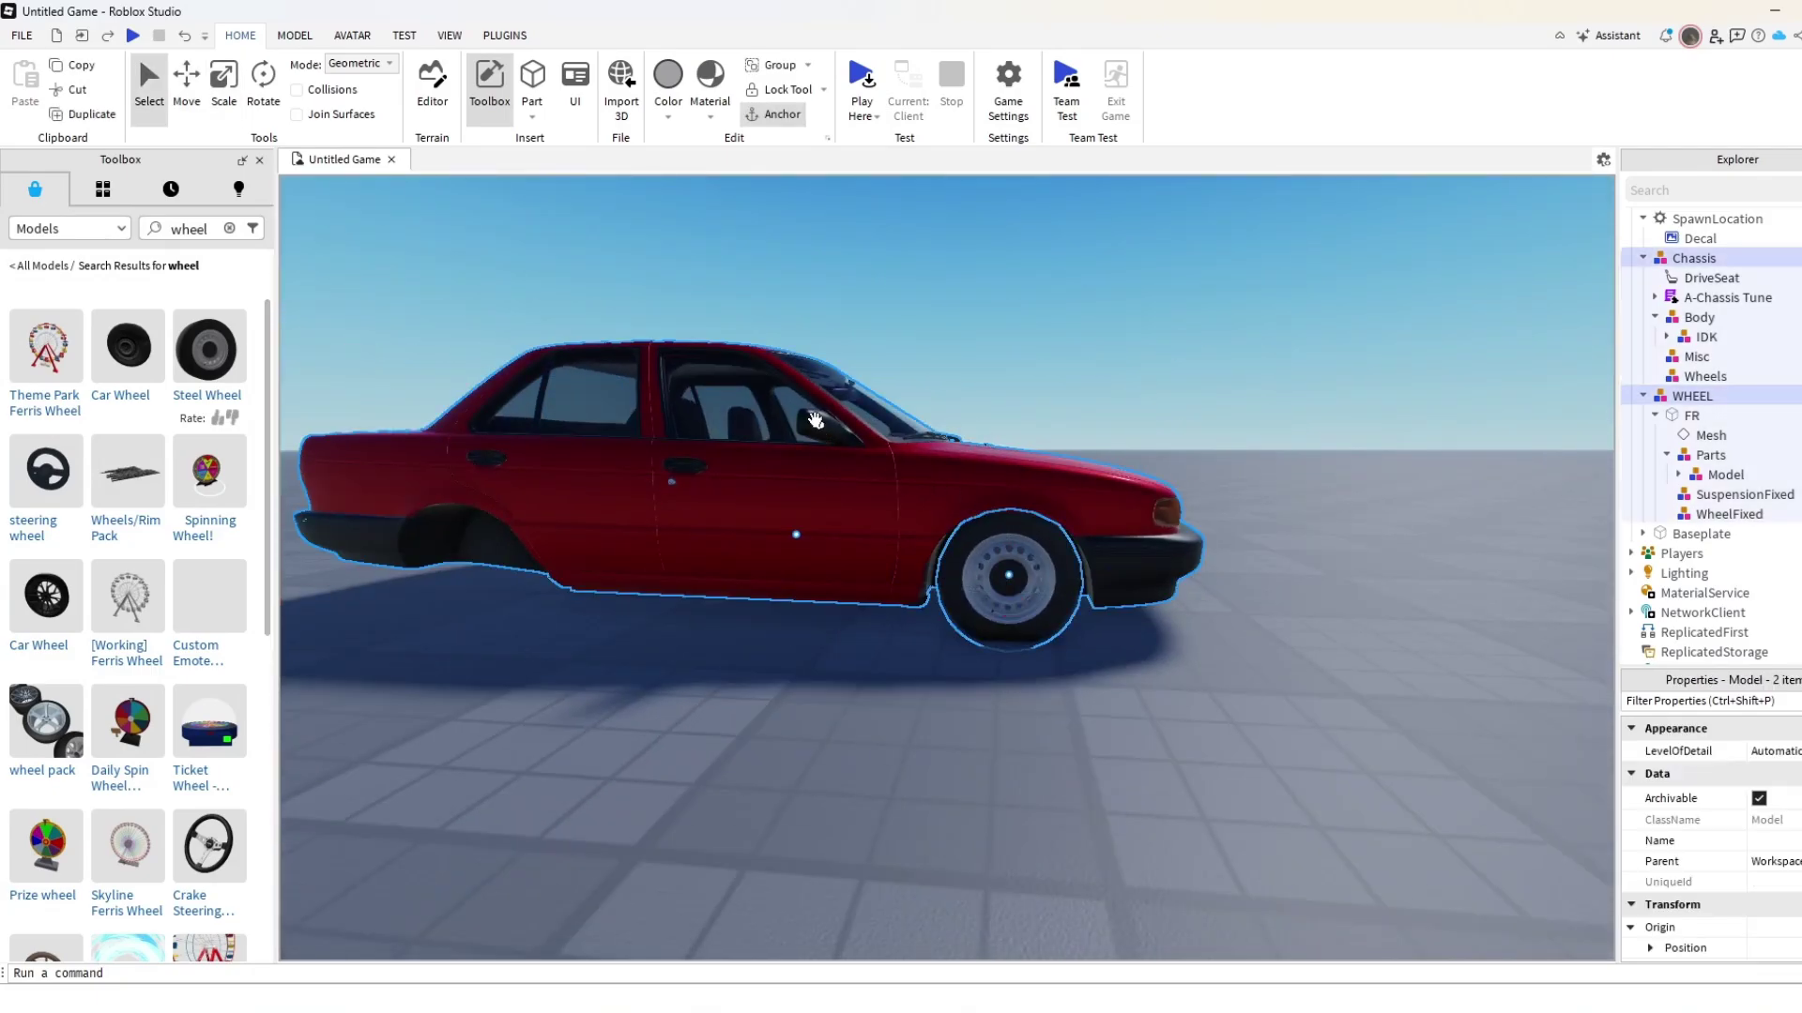
drag(767, 378, 768, 367)
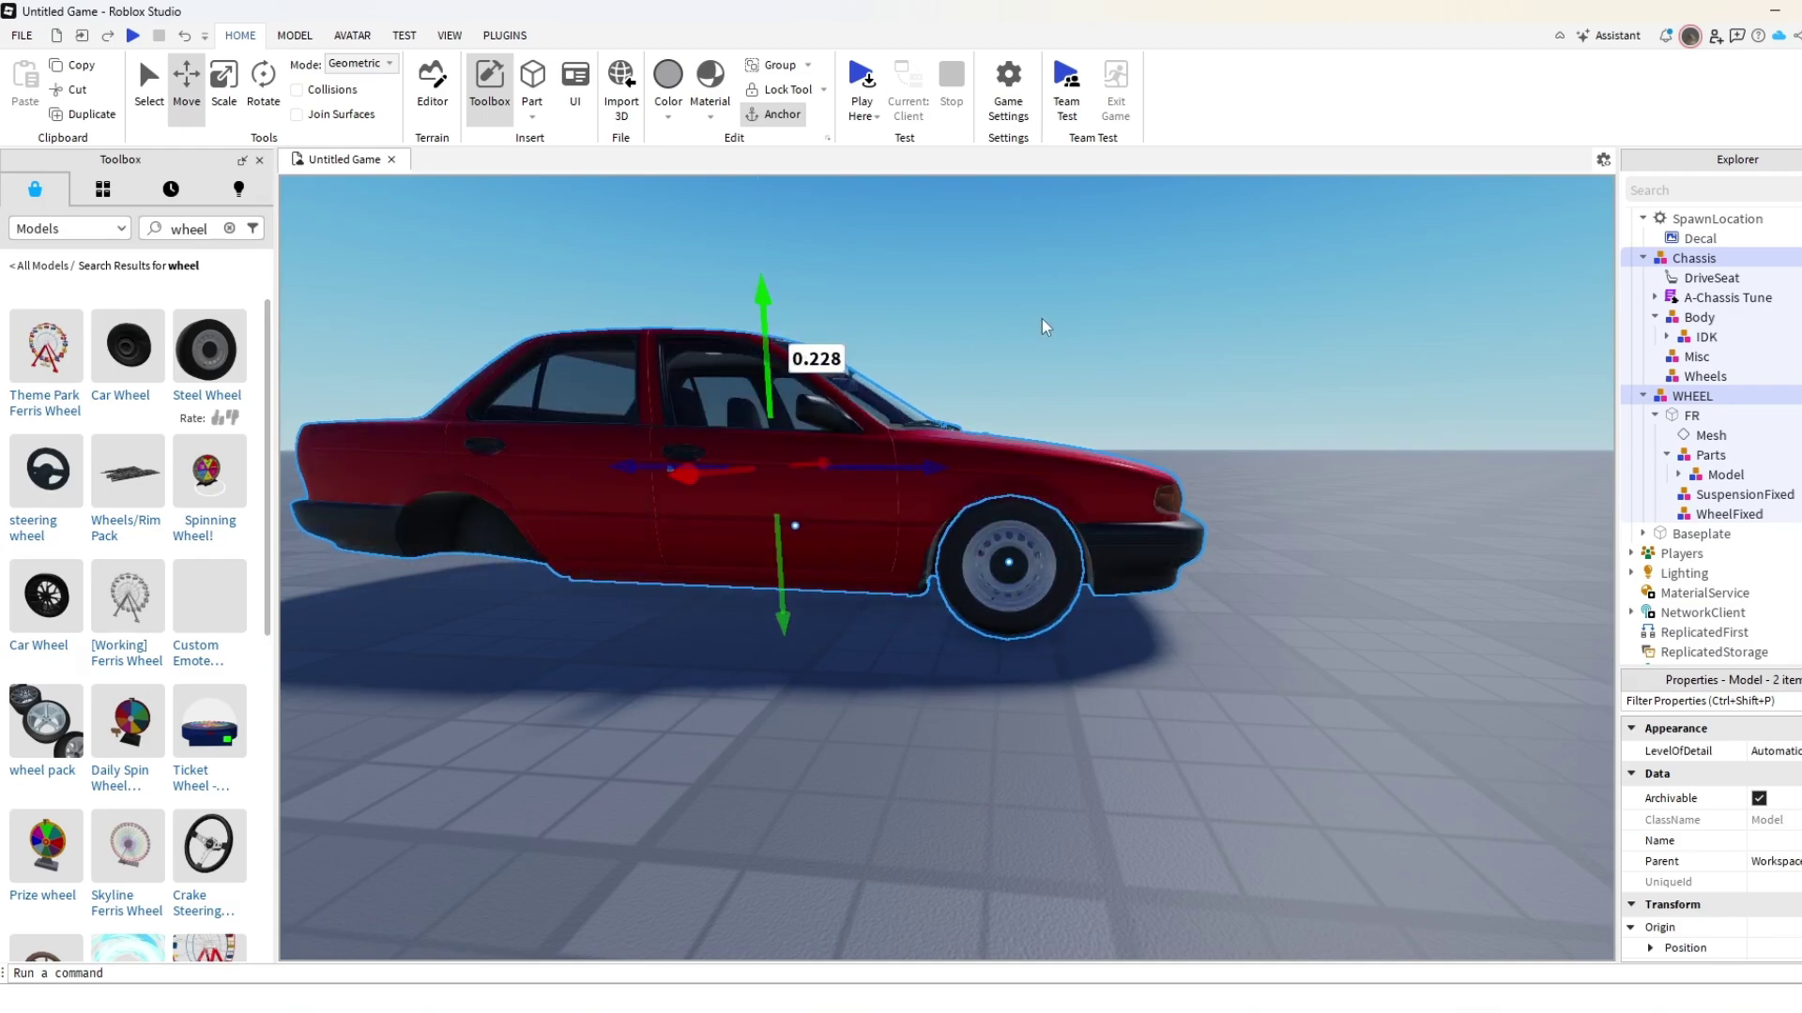
Inspect the raised car and the fit of its front-right wheel from several sides.
click(1043, 318)
key(w)
right_drag(1043, 318, 1048, 285)
key(d)
key(a)
key(s)
key(w)
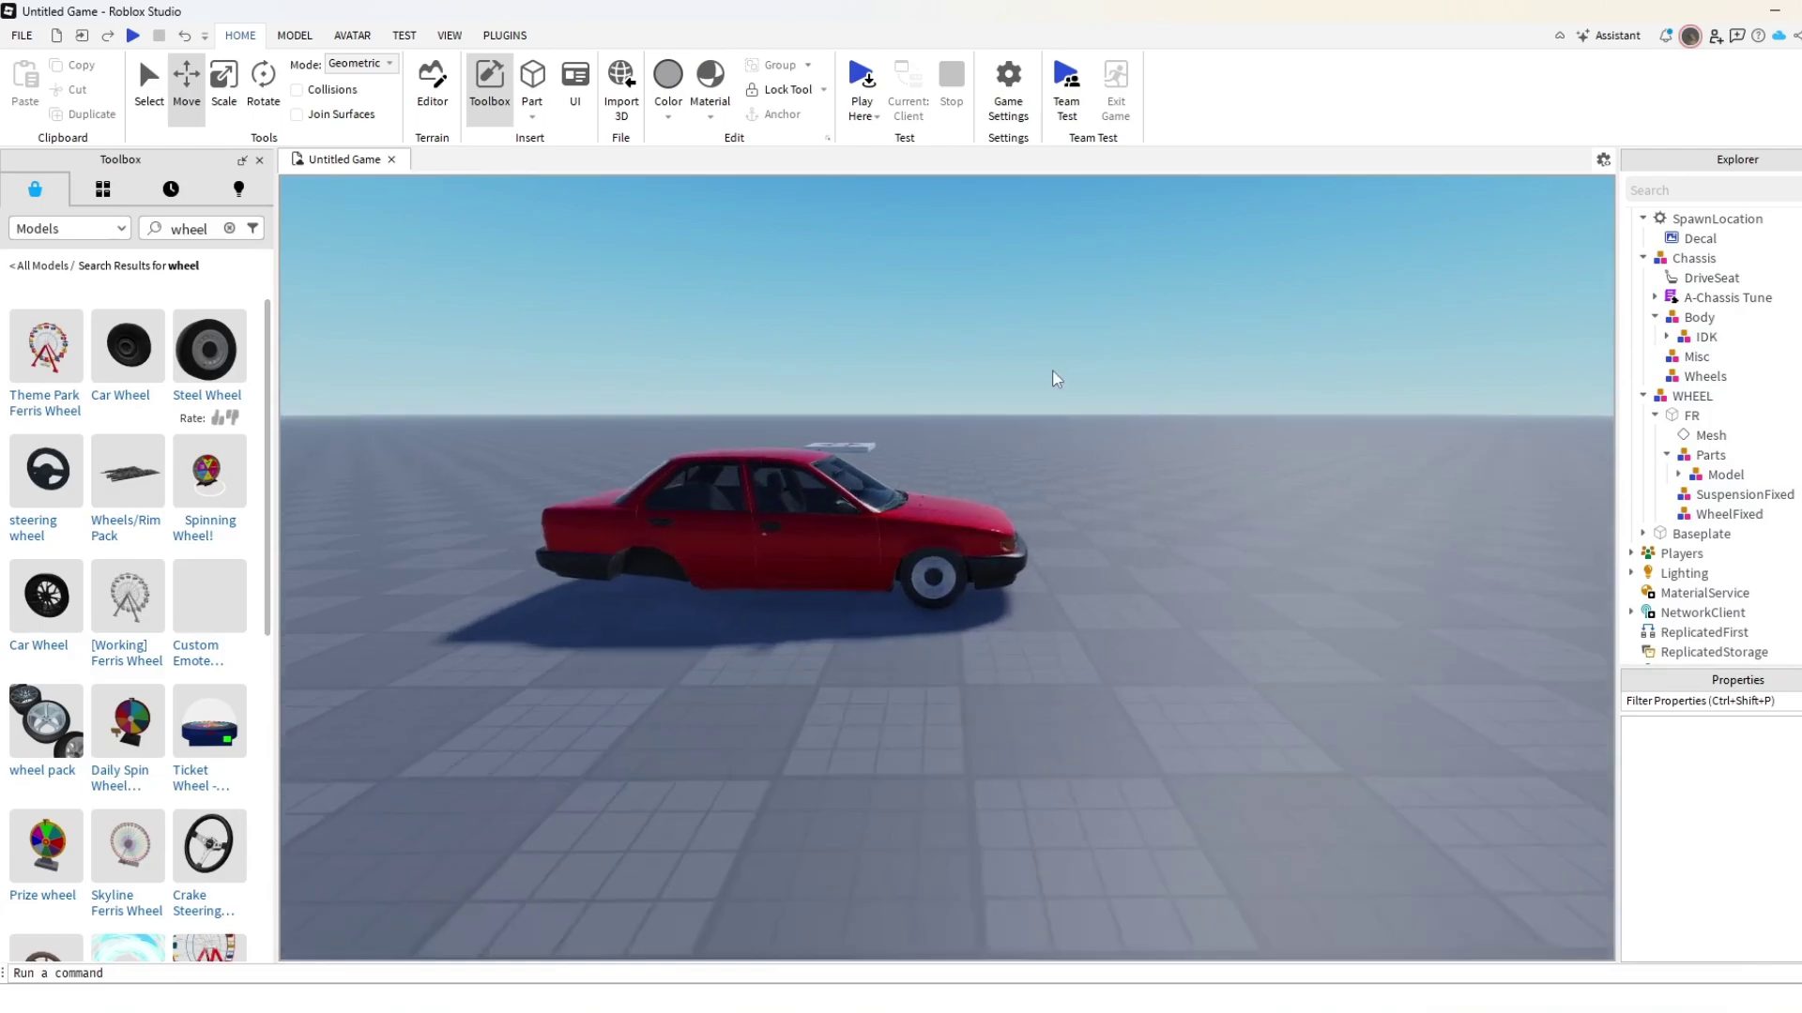
key(d)
right_drag(1050, 369, 1037, 362)
key(w)
key(a)
key(s)
Ungroup the WHEEL model in the front-right arch so that its FR part sits directly in the workspace.
click(849, 625)
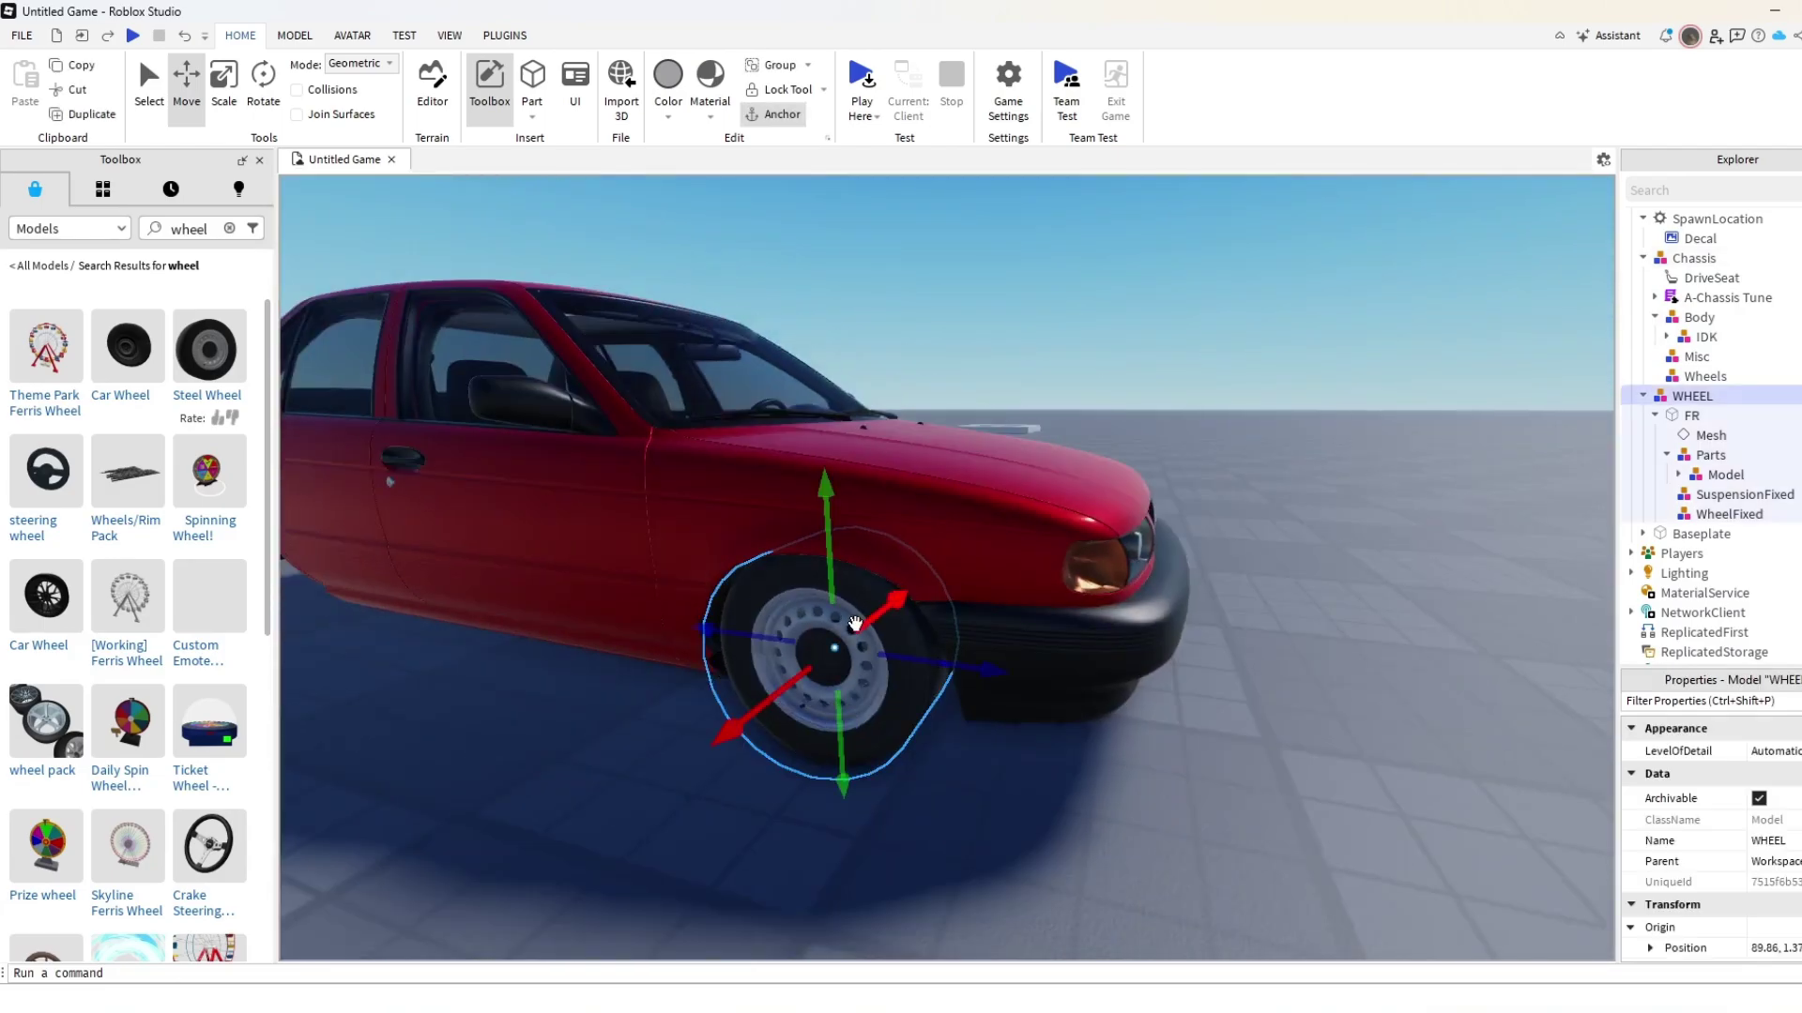
right_drag(852, 621, 856, 627)
key(w)
key(s)
key(d)
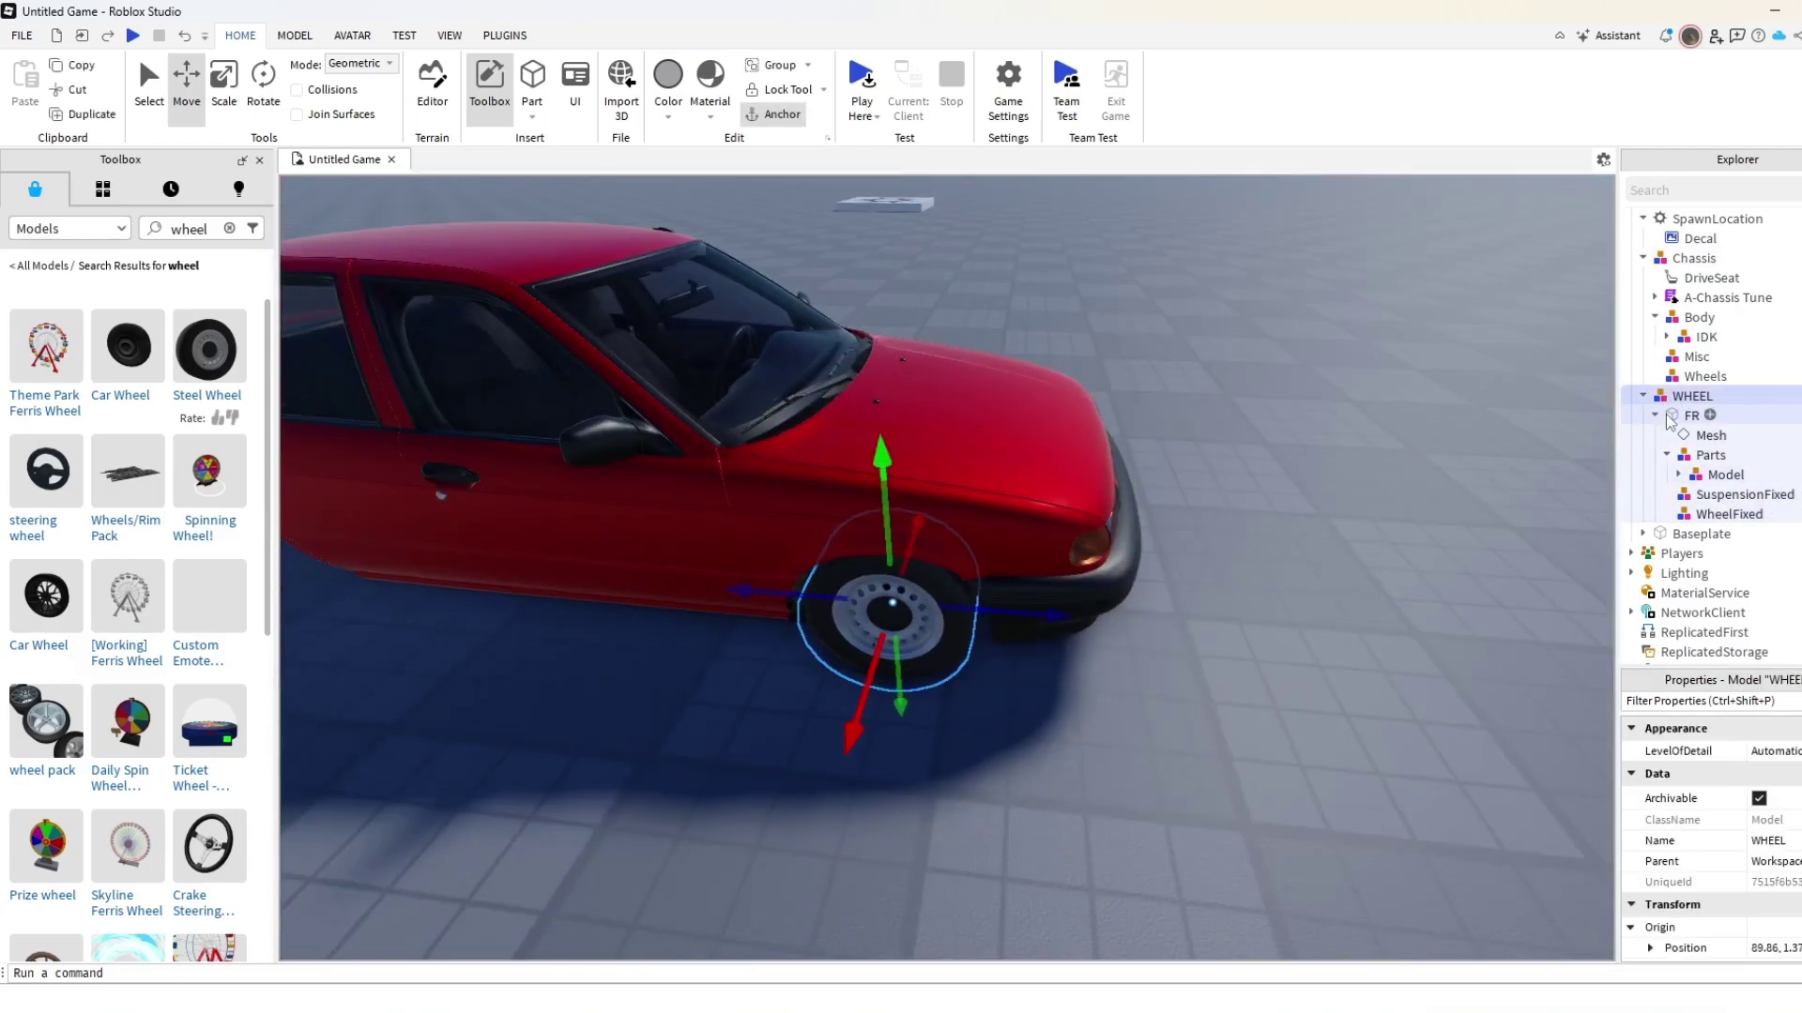
click(1656, 415)
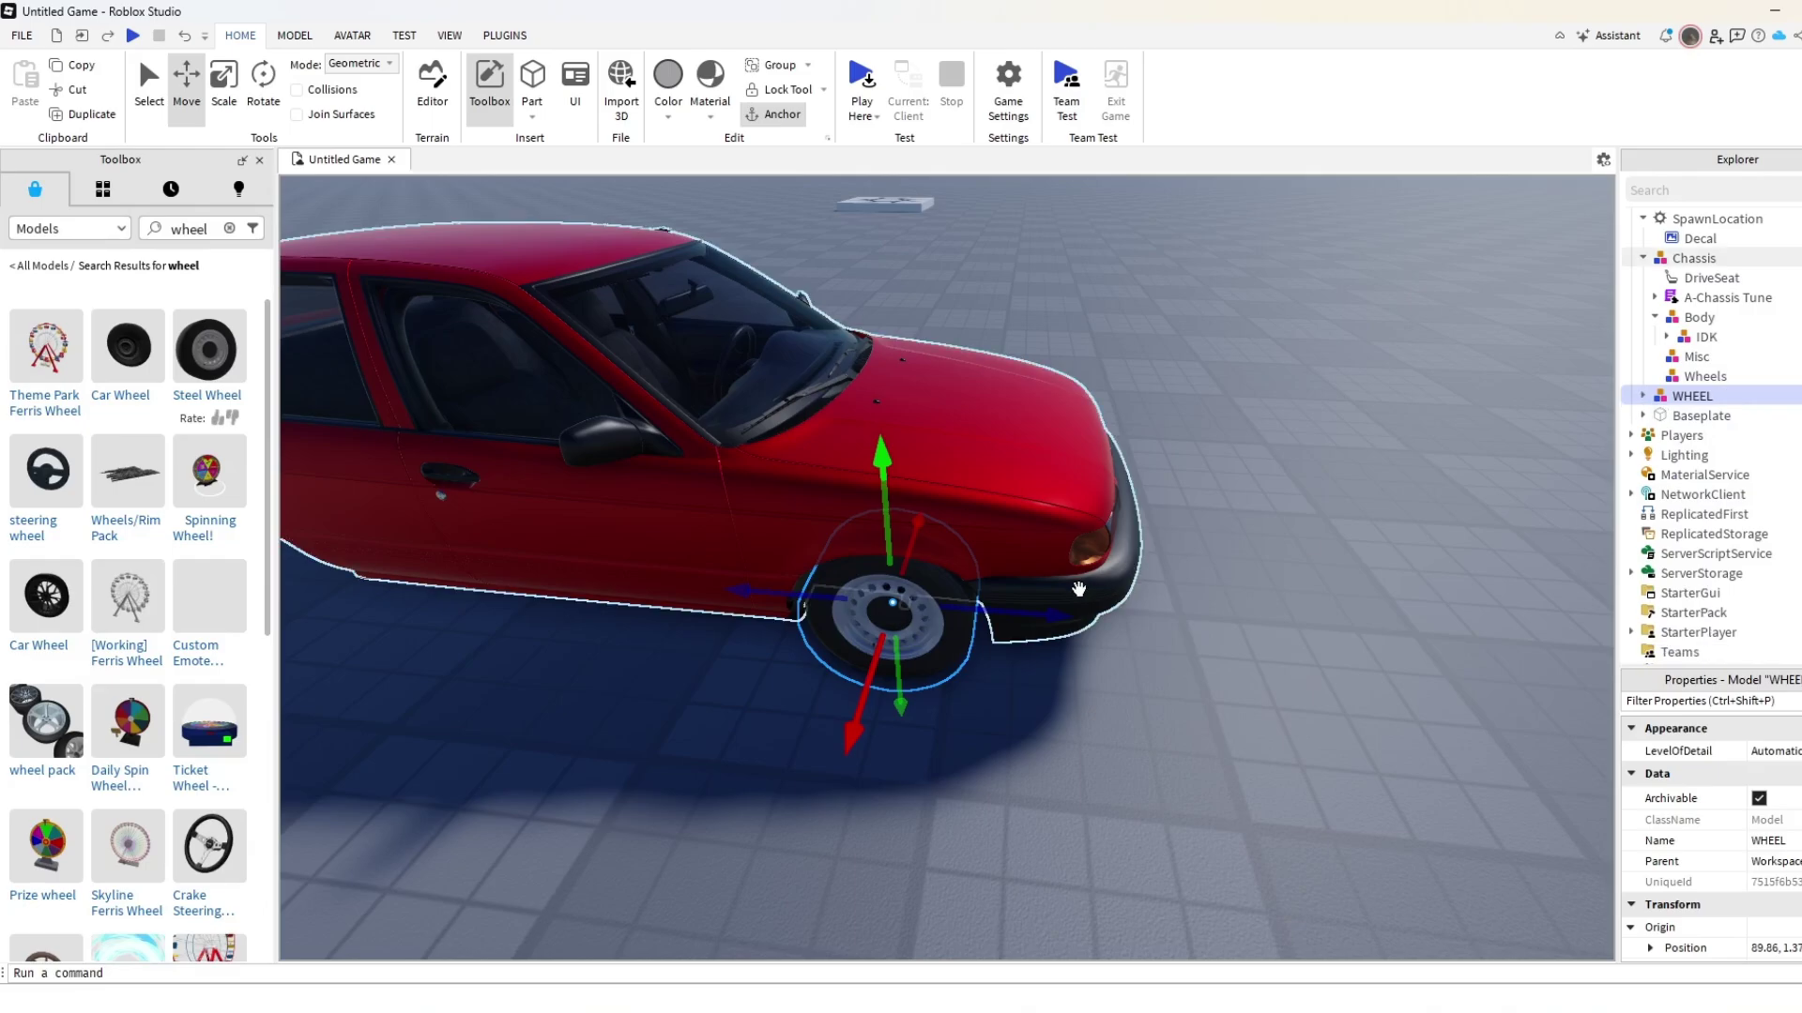
right_click(889, 646)
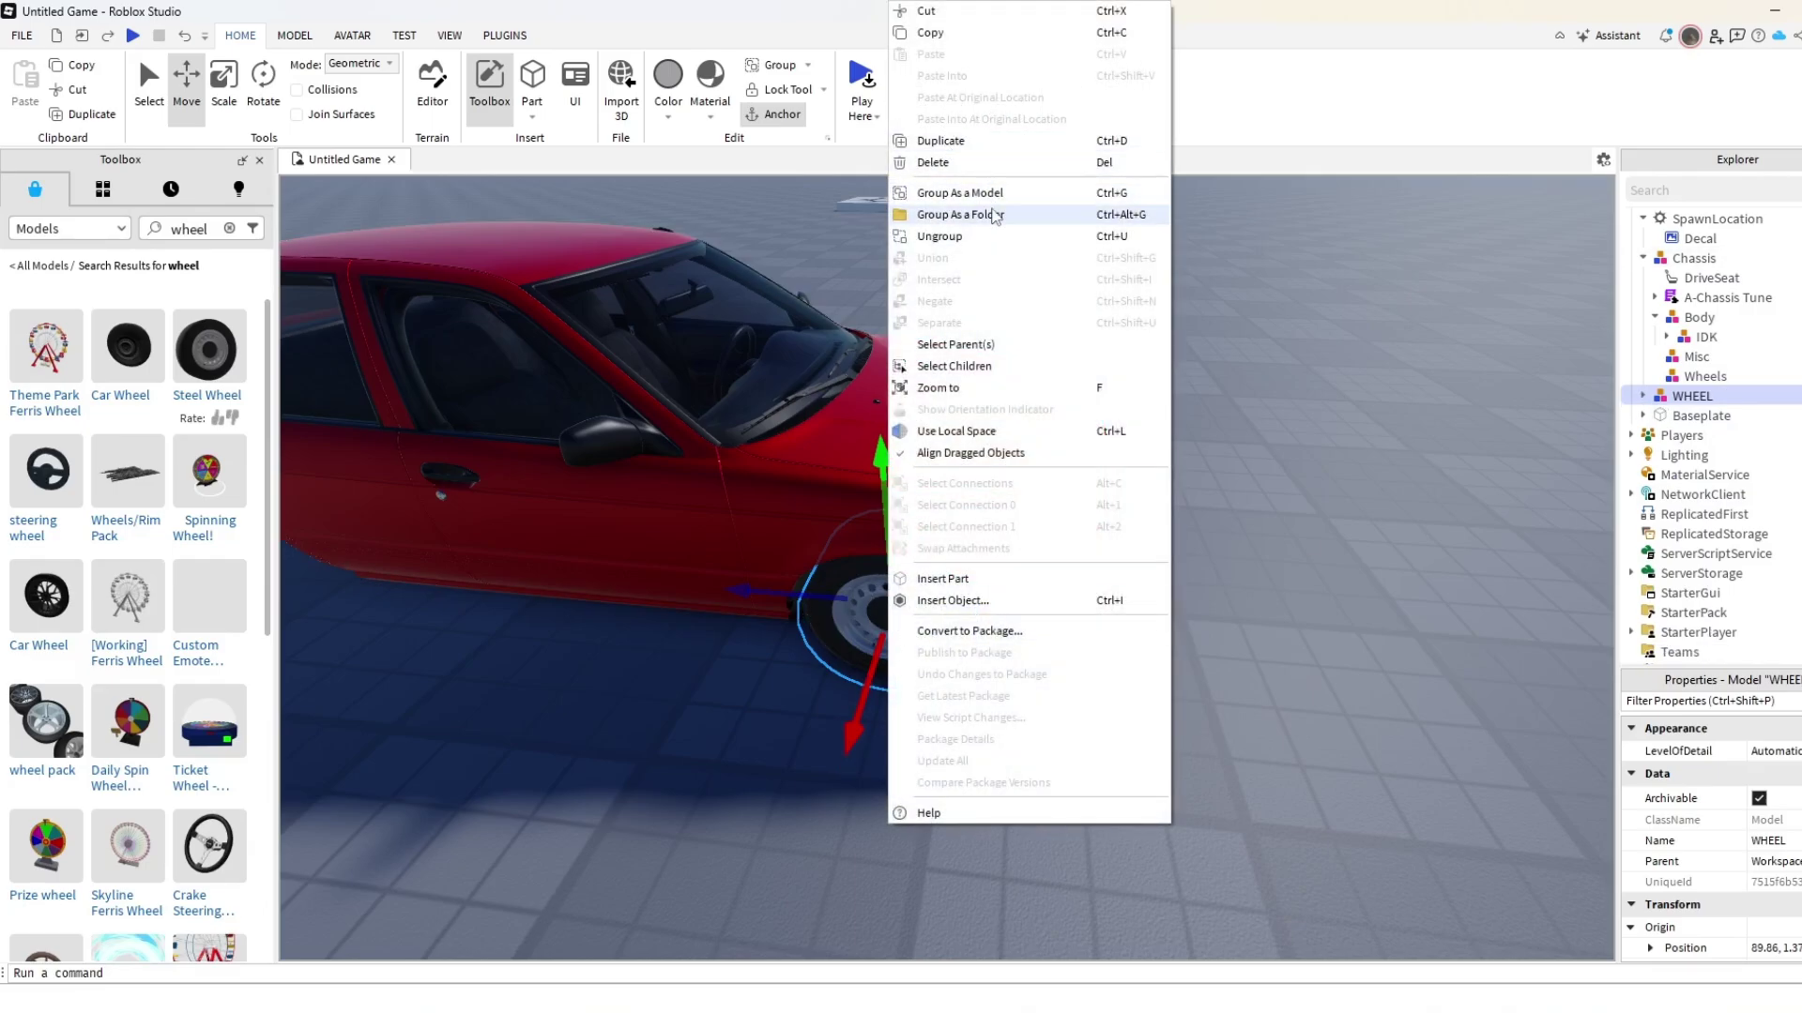
click(955, 231)
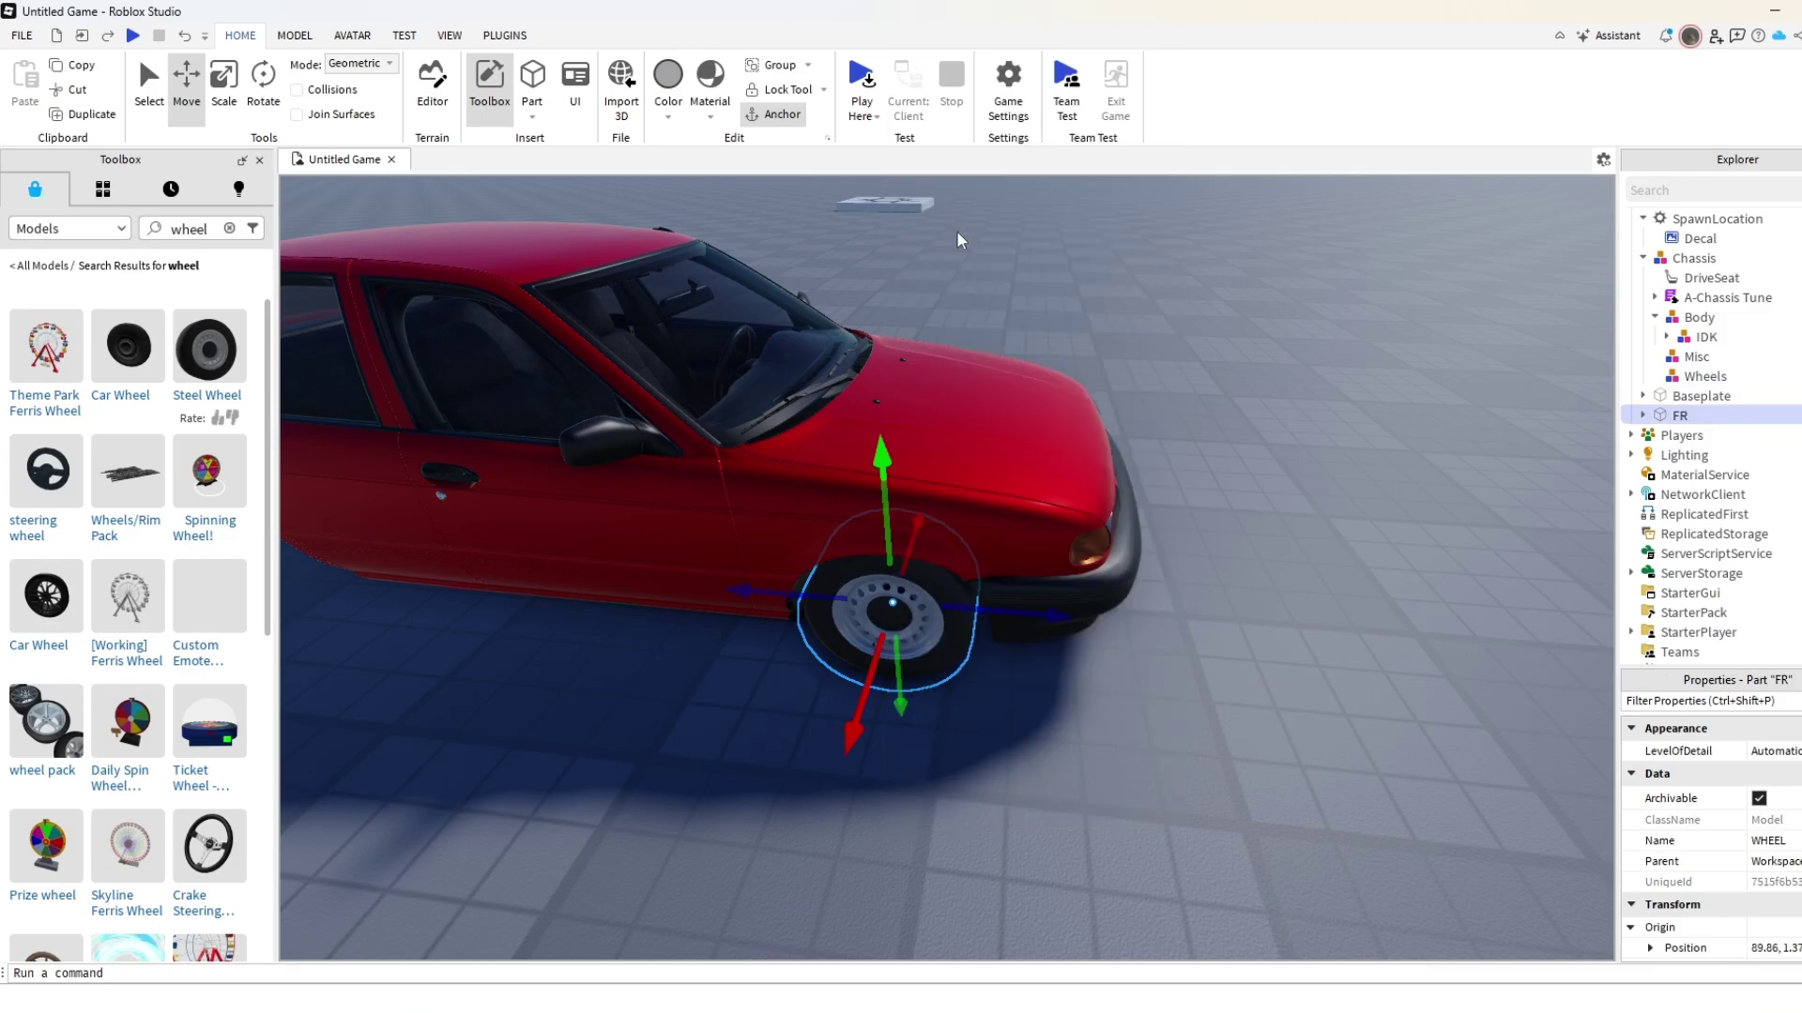
Examine the ungrouped FR wheel part in the front-right arch and its contents in the object tree.
key(w)
right_drag(1138, 512, 1137, 512)
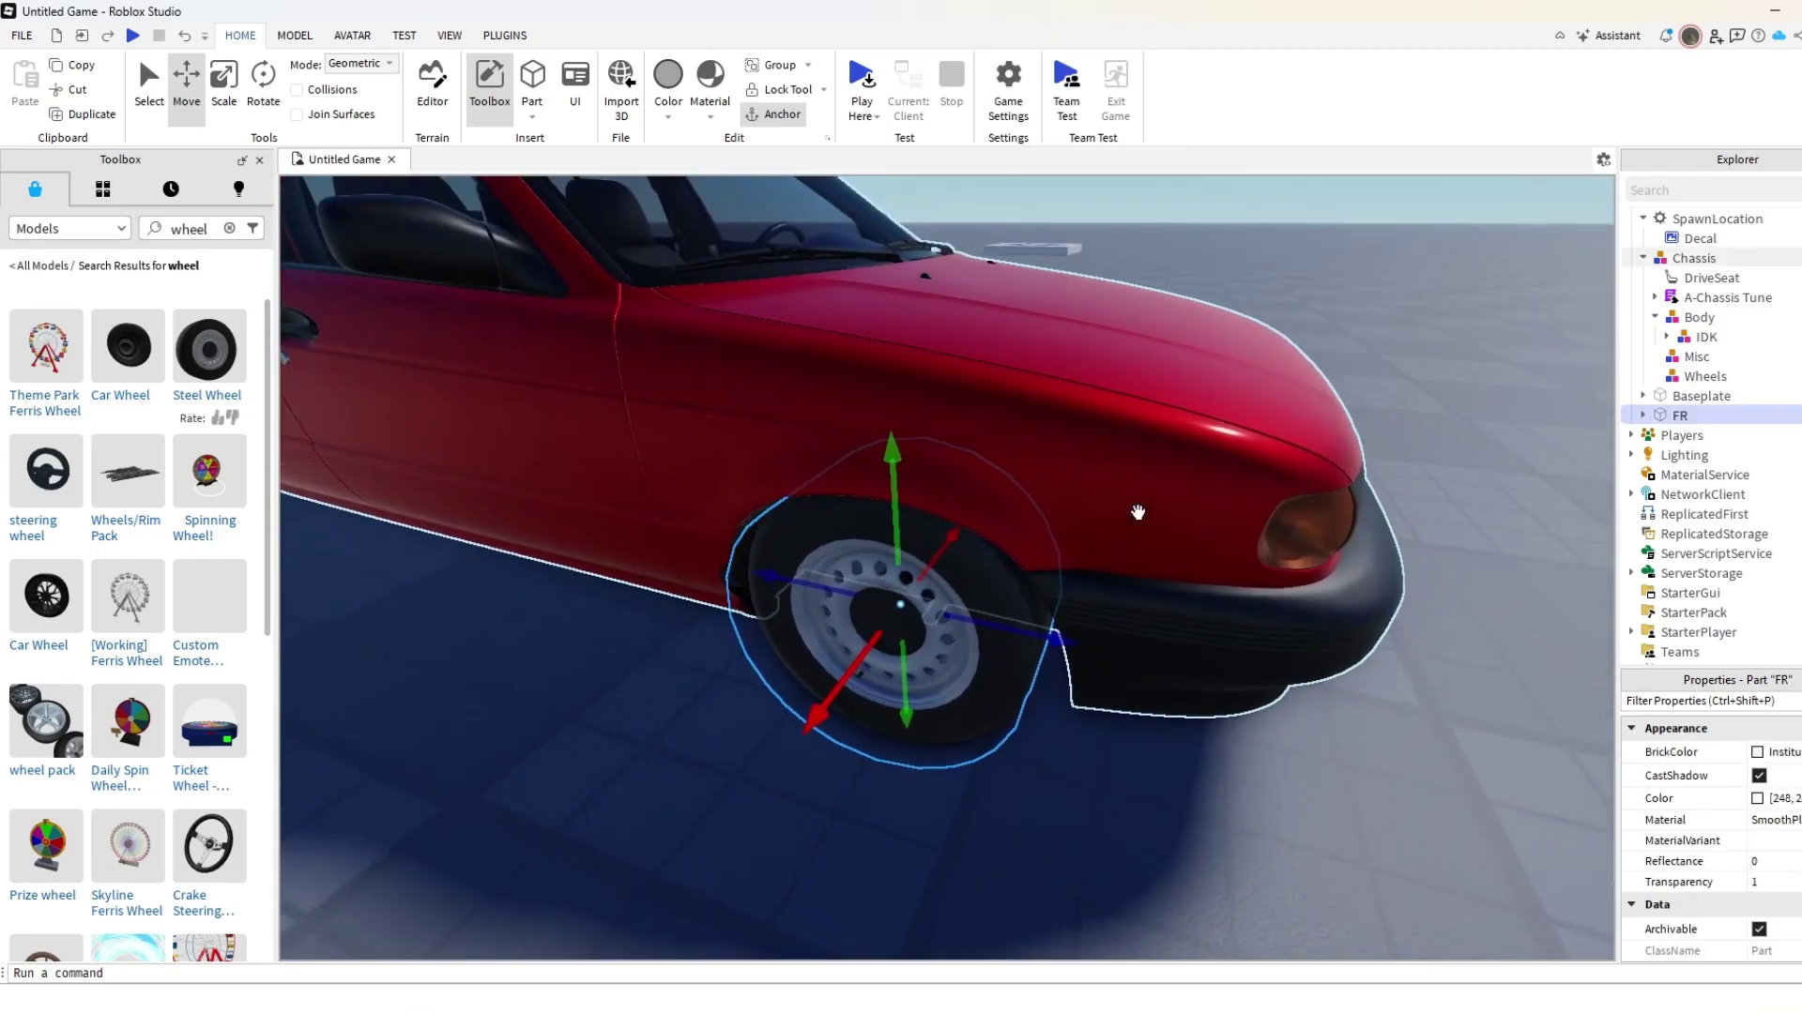
key(w)
key(s)
key(d)
key(w)
key(f)
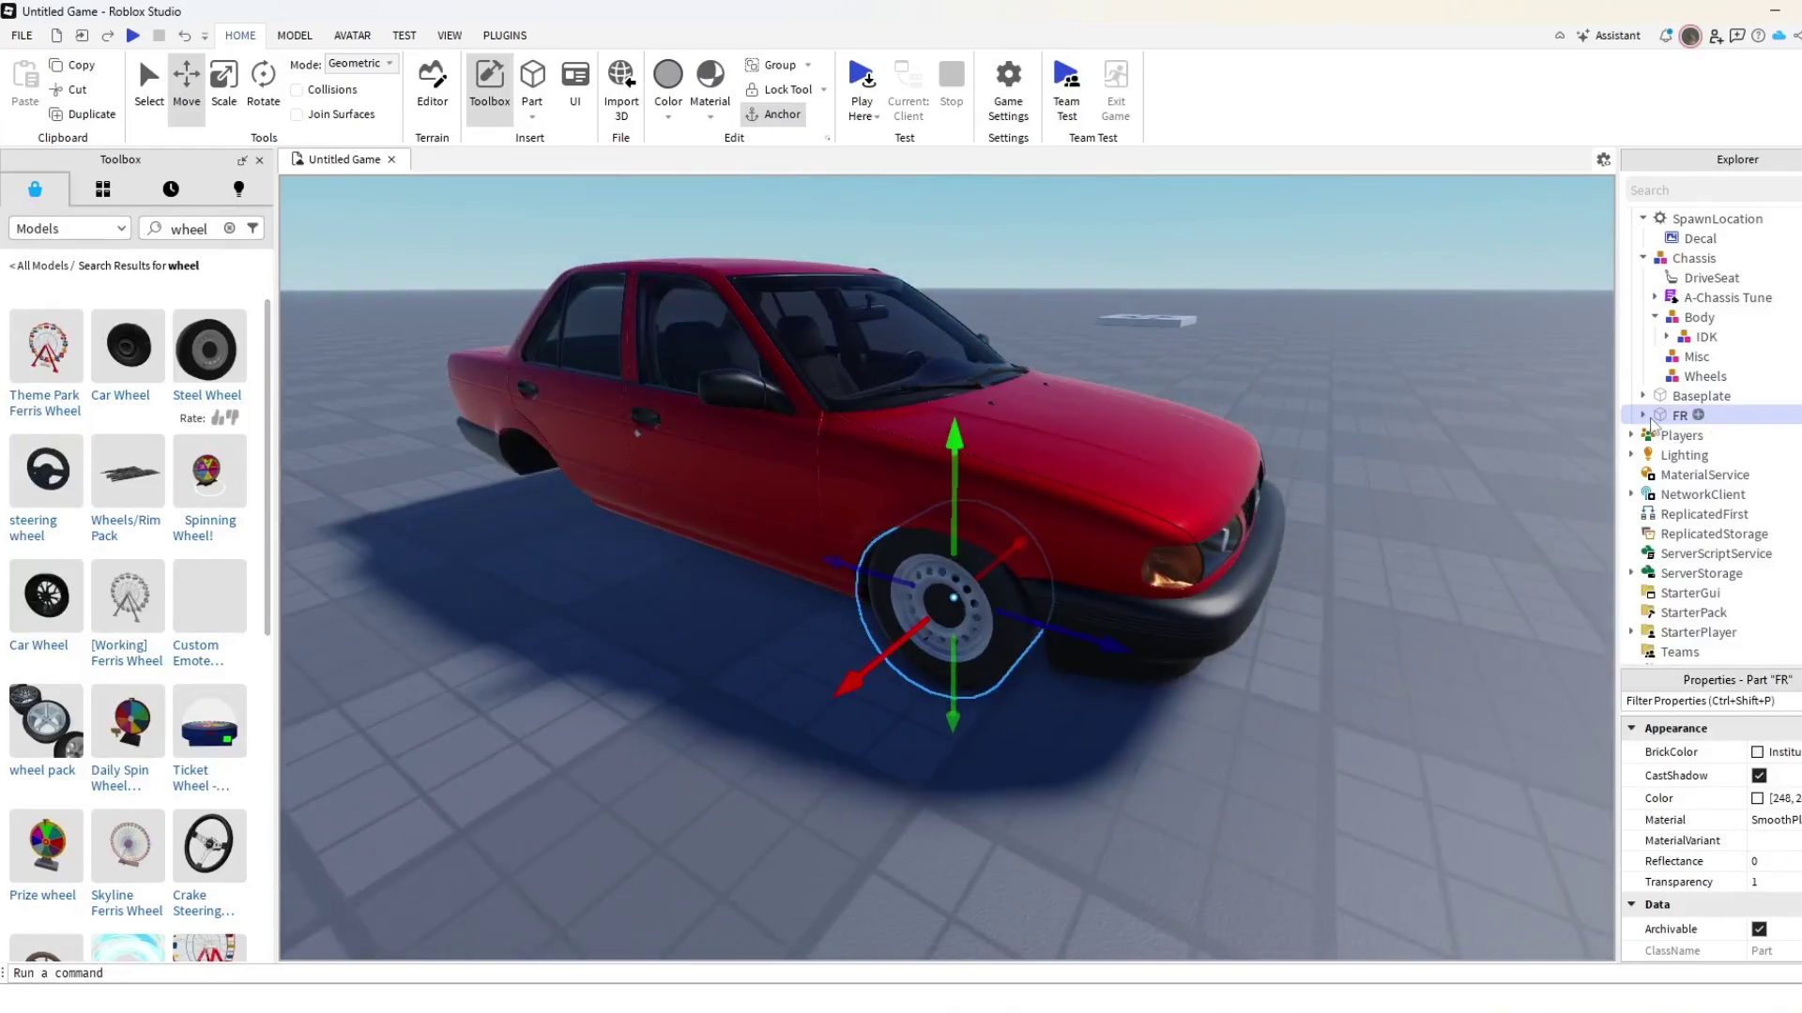
click(1642, 415)
click(1642, 416)
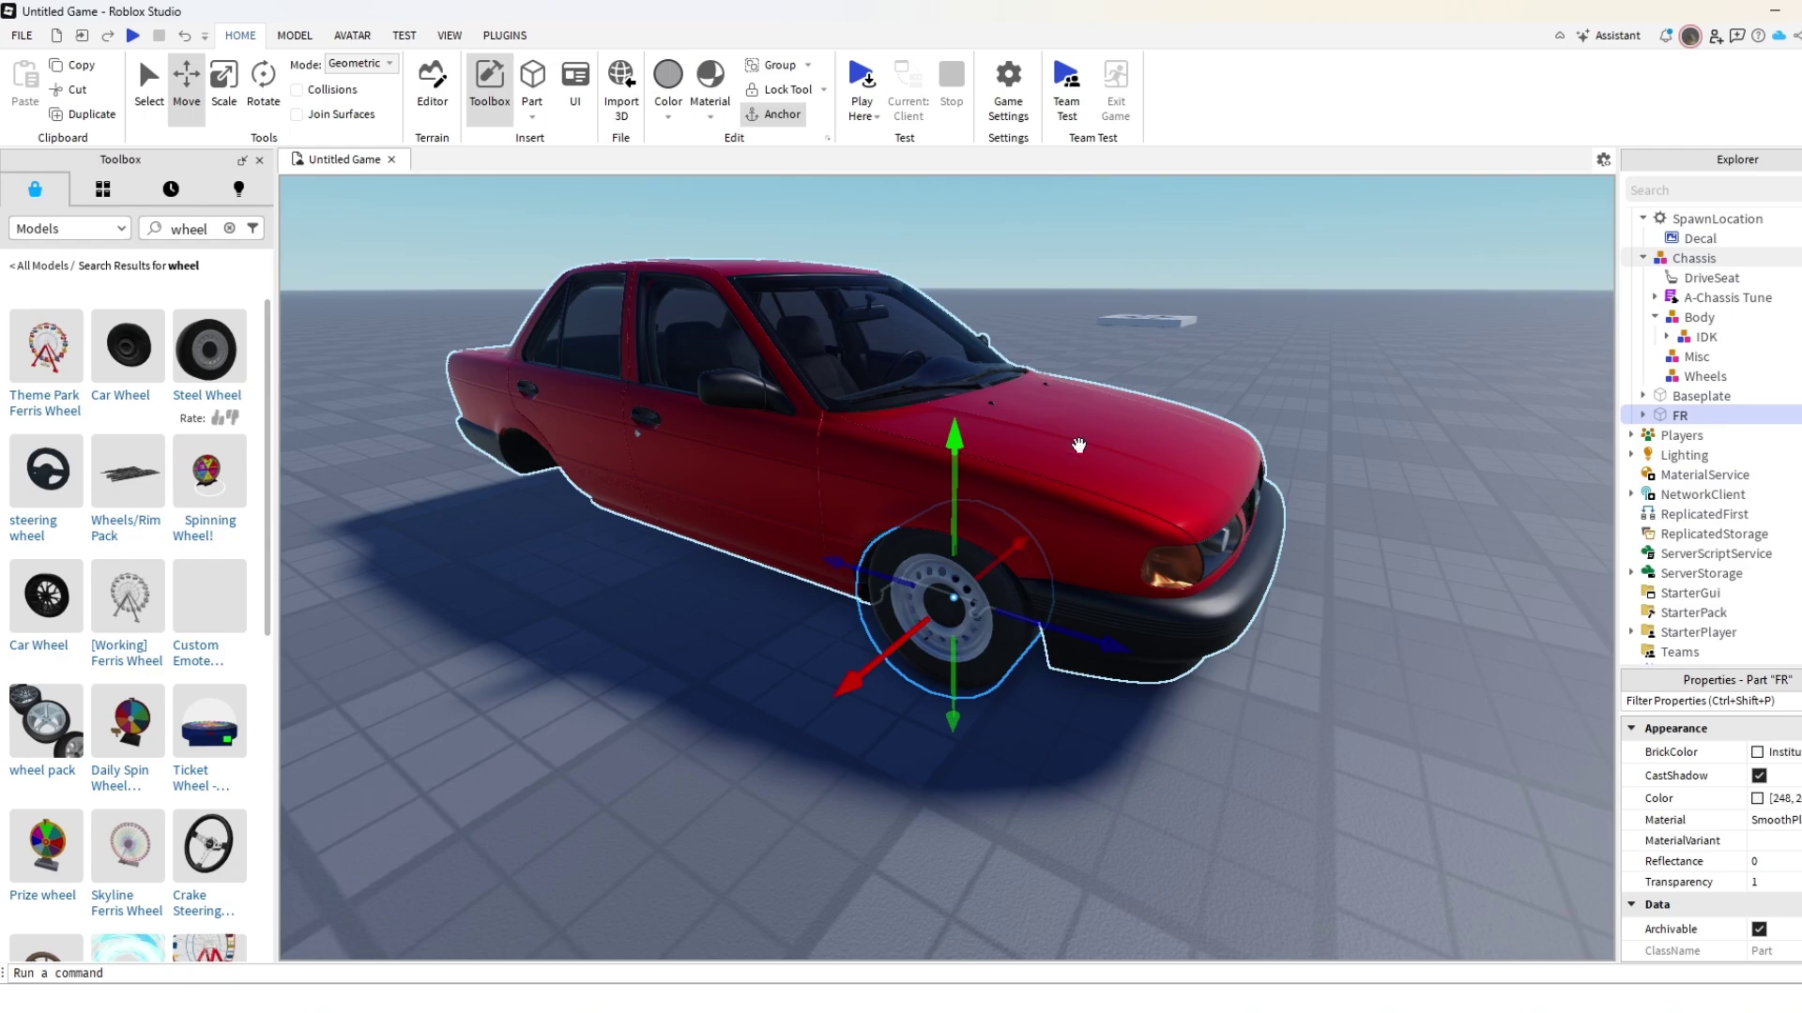
Duplicate the FR wheel and move the copy about 6.505 studs across the car into the front-left wheel arch.
key(s)
key(w)
right_drag(1069, 438, 1069, 438)
key(d)
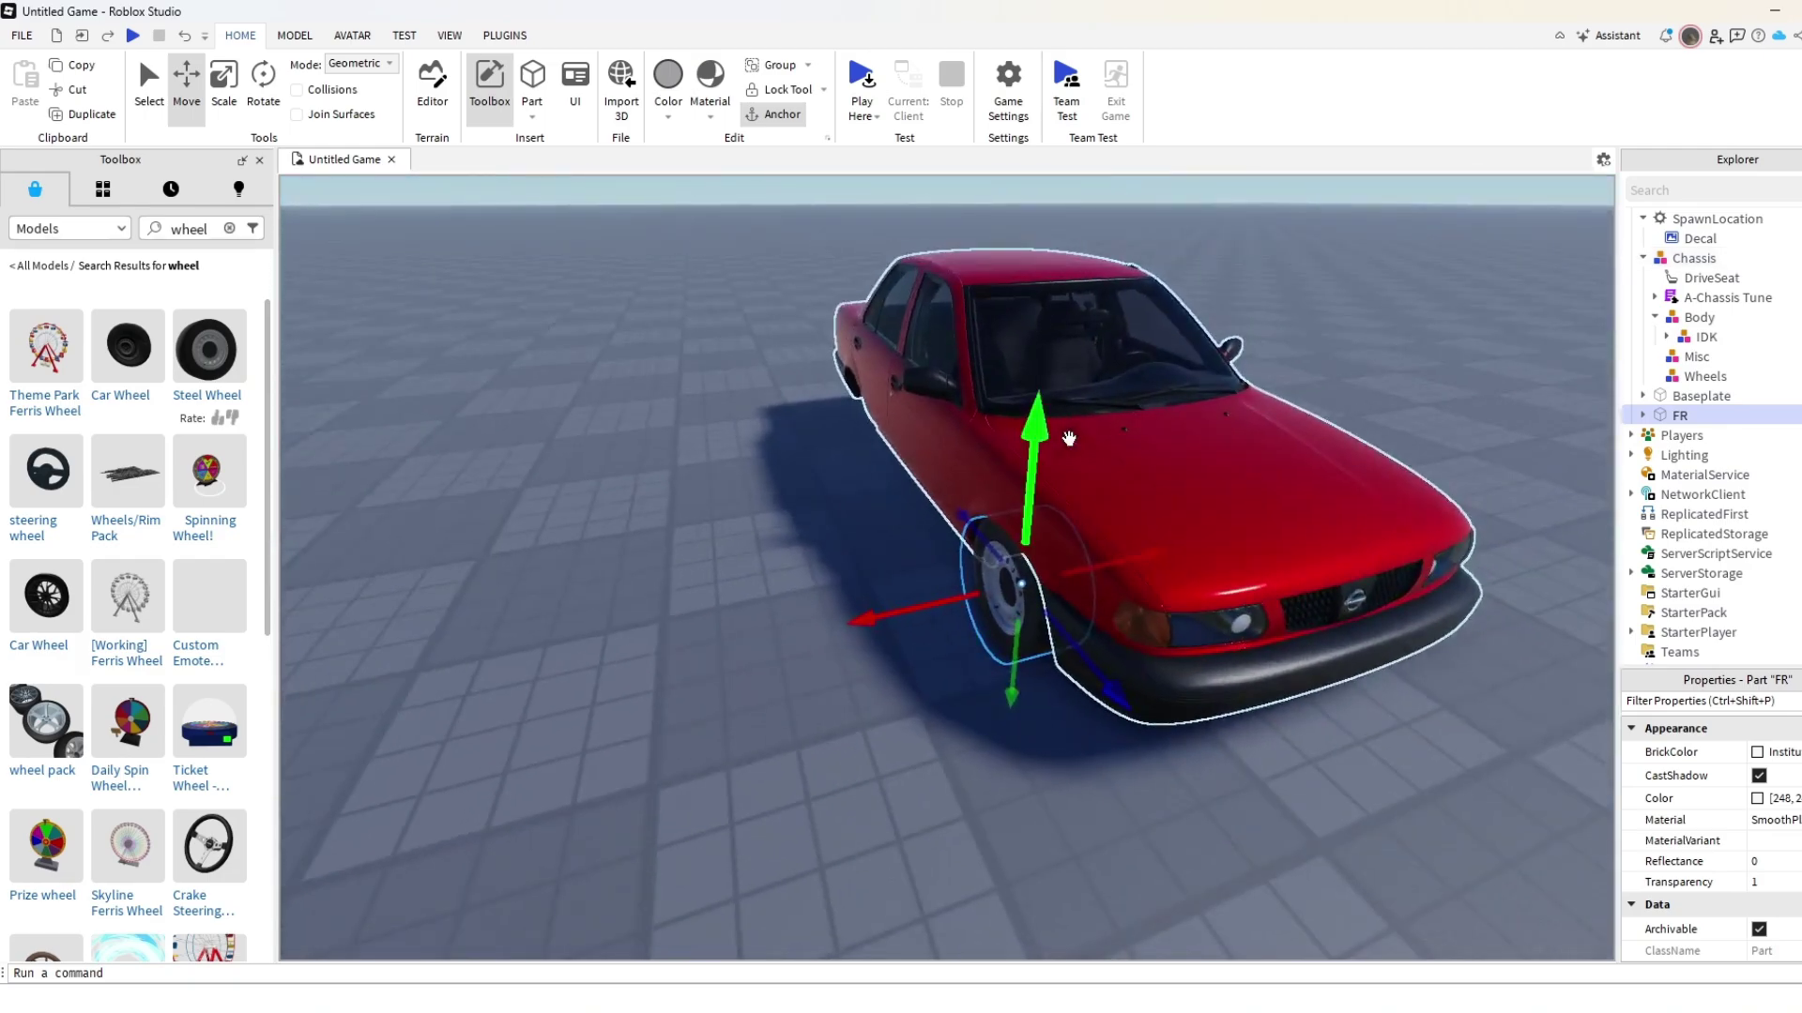
scroll(1069, 438, up, 3)
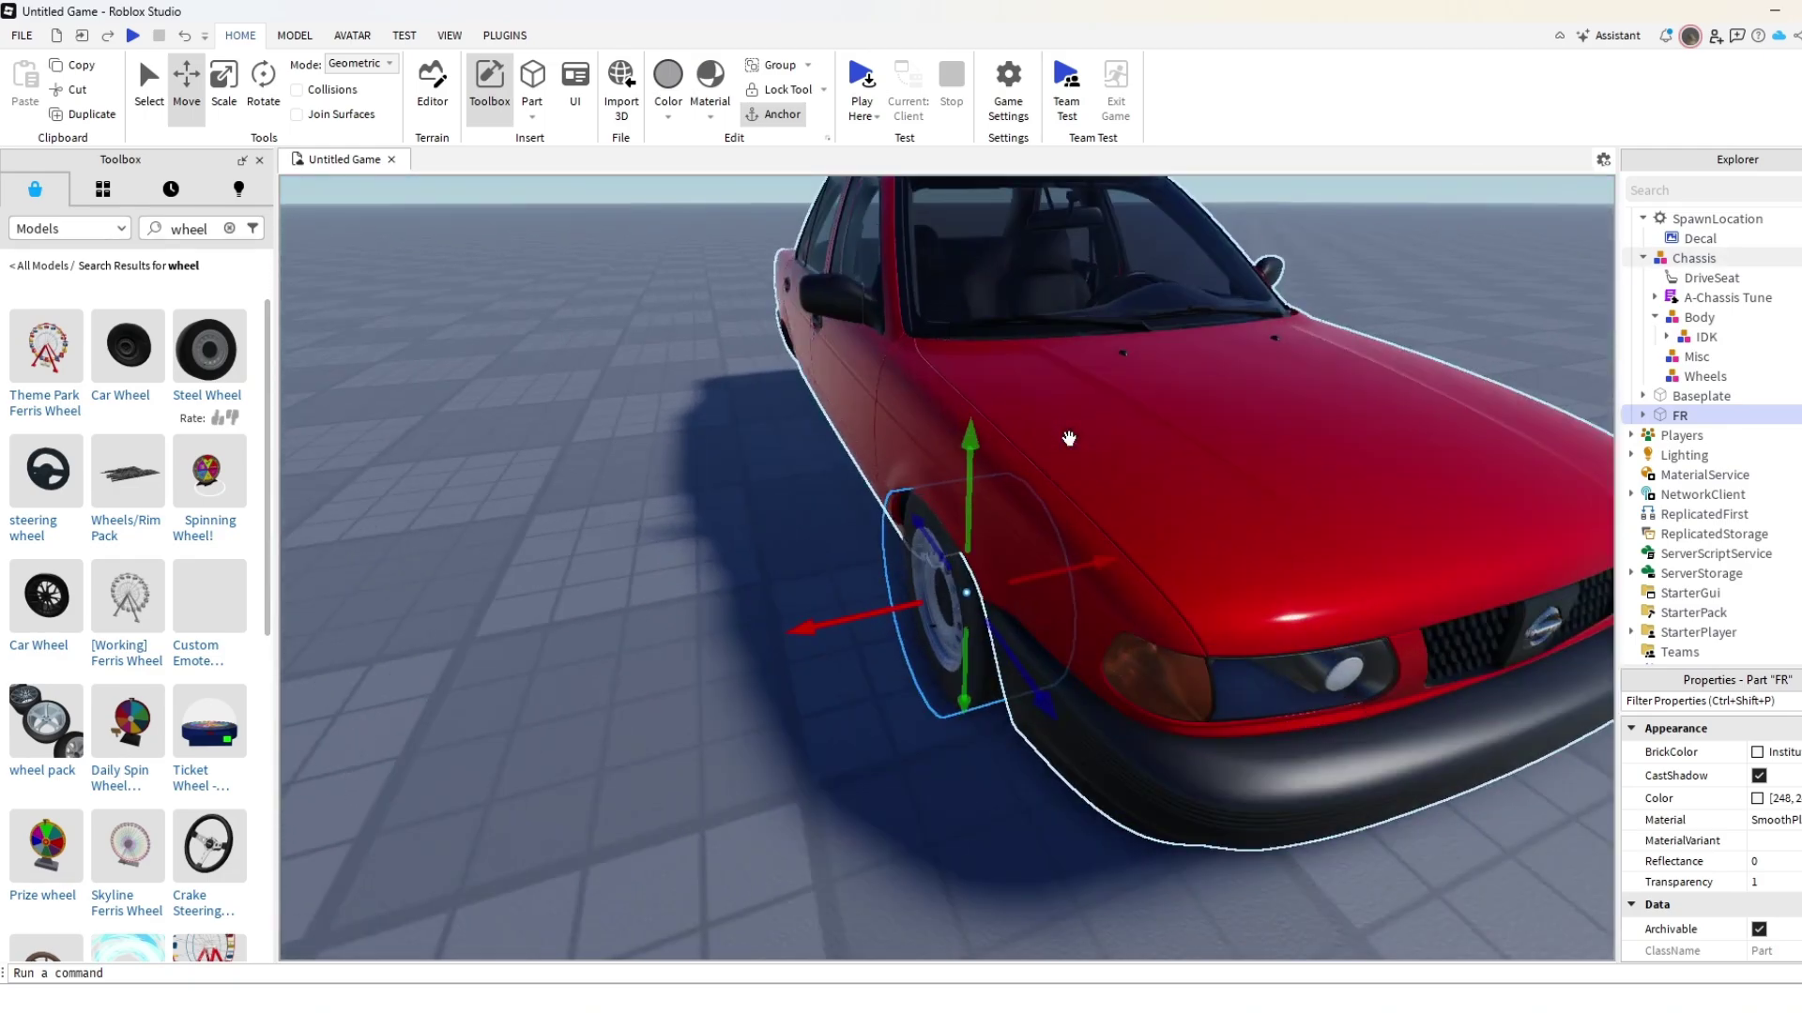
key(ctrl+d)
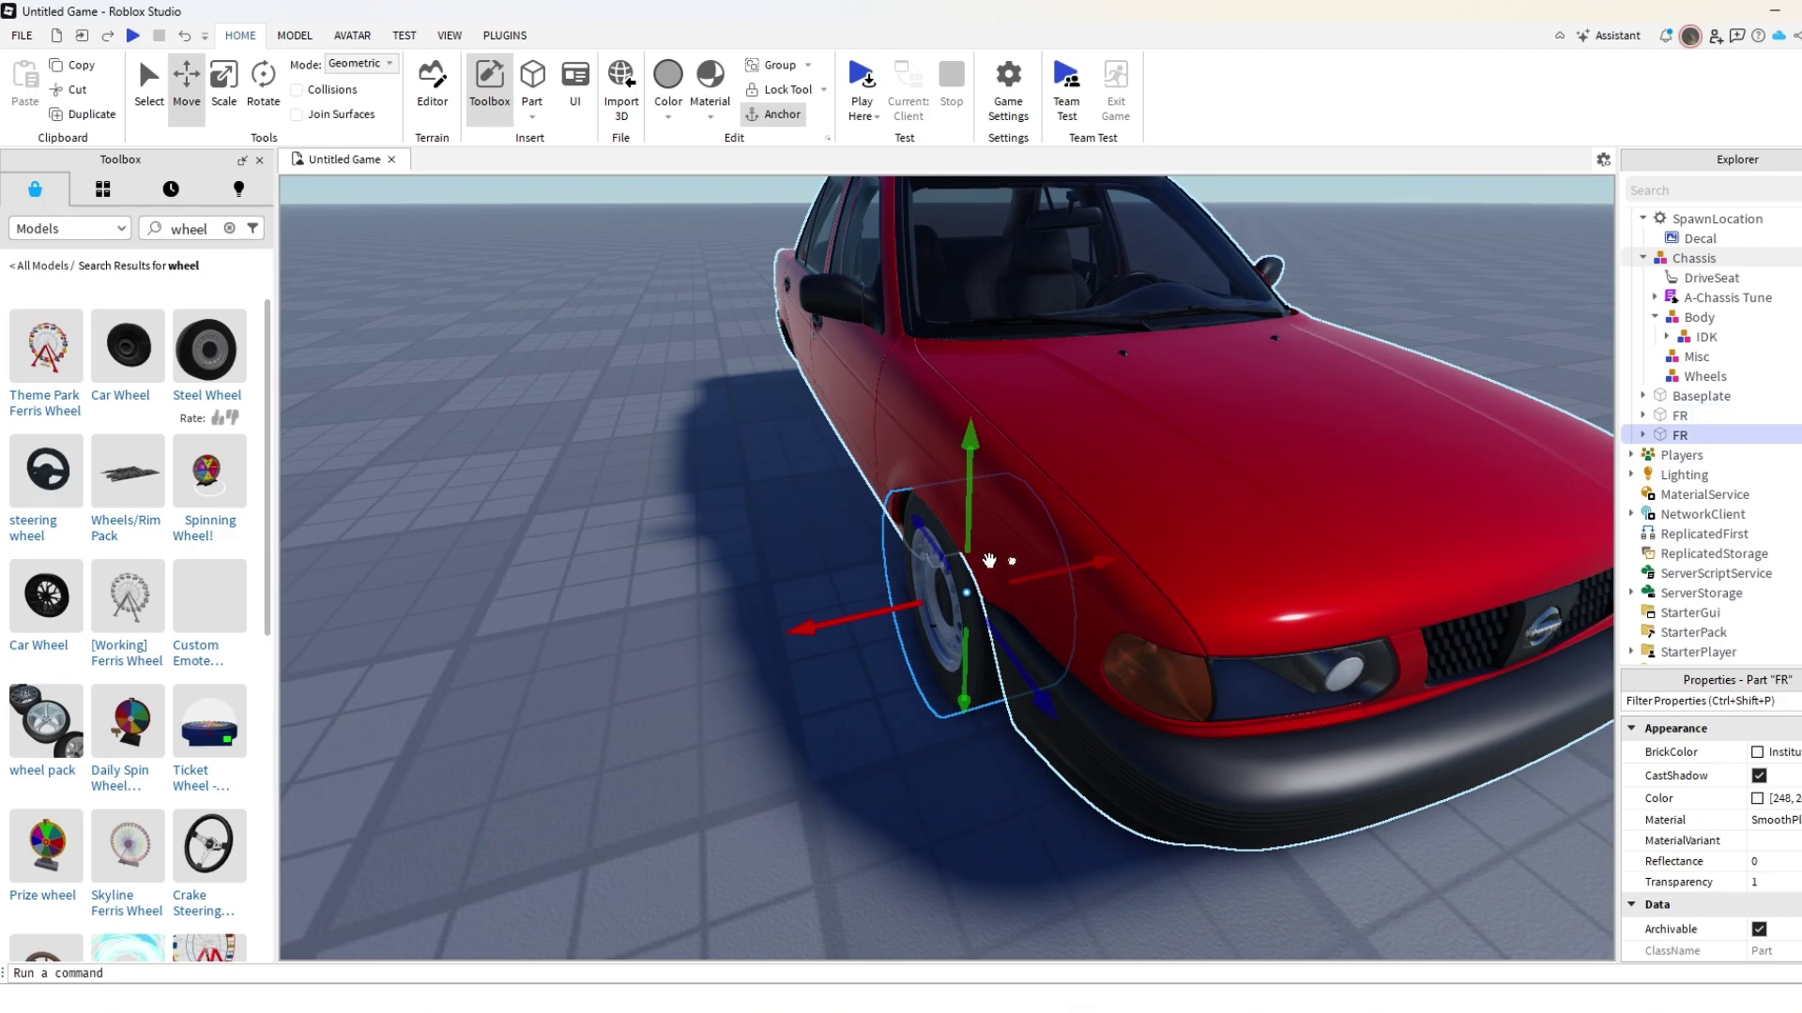
right_click(961, 574)
key(d)
right_drag(935, 232, 968, 518)
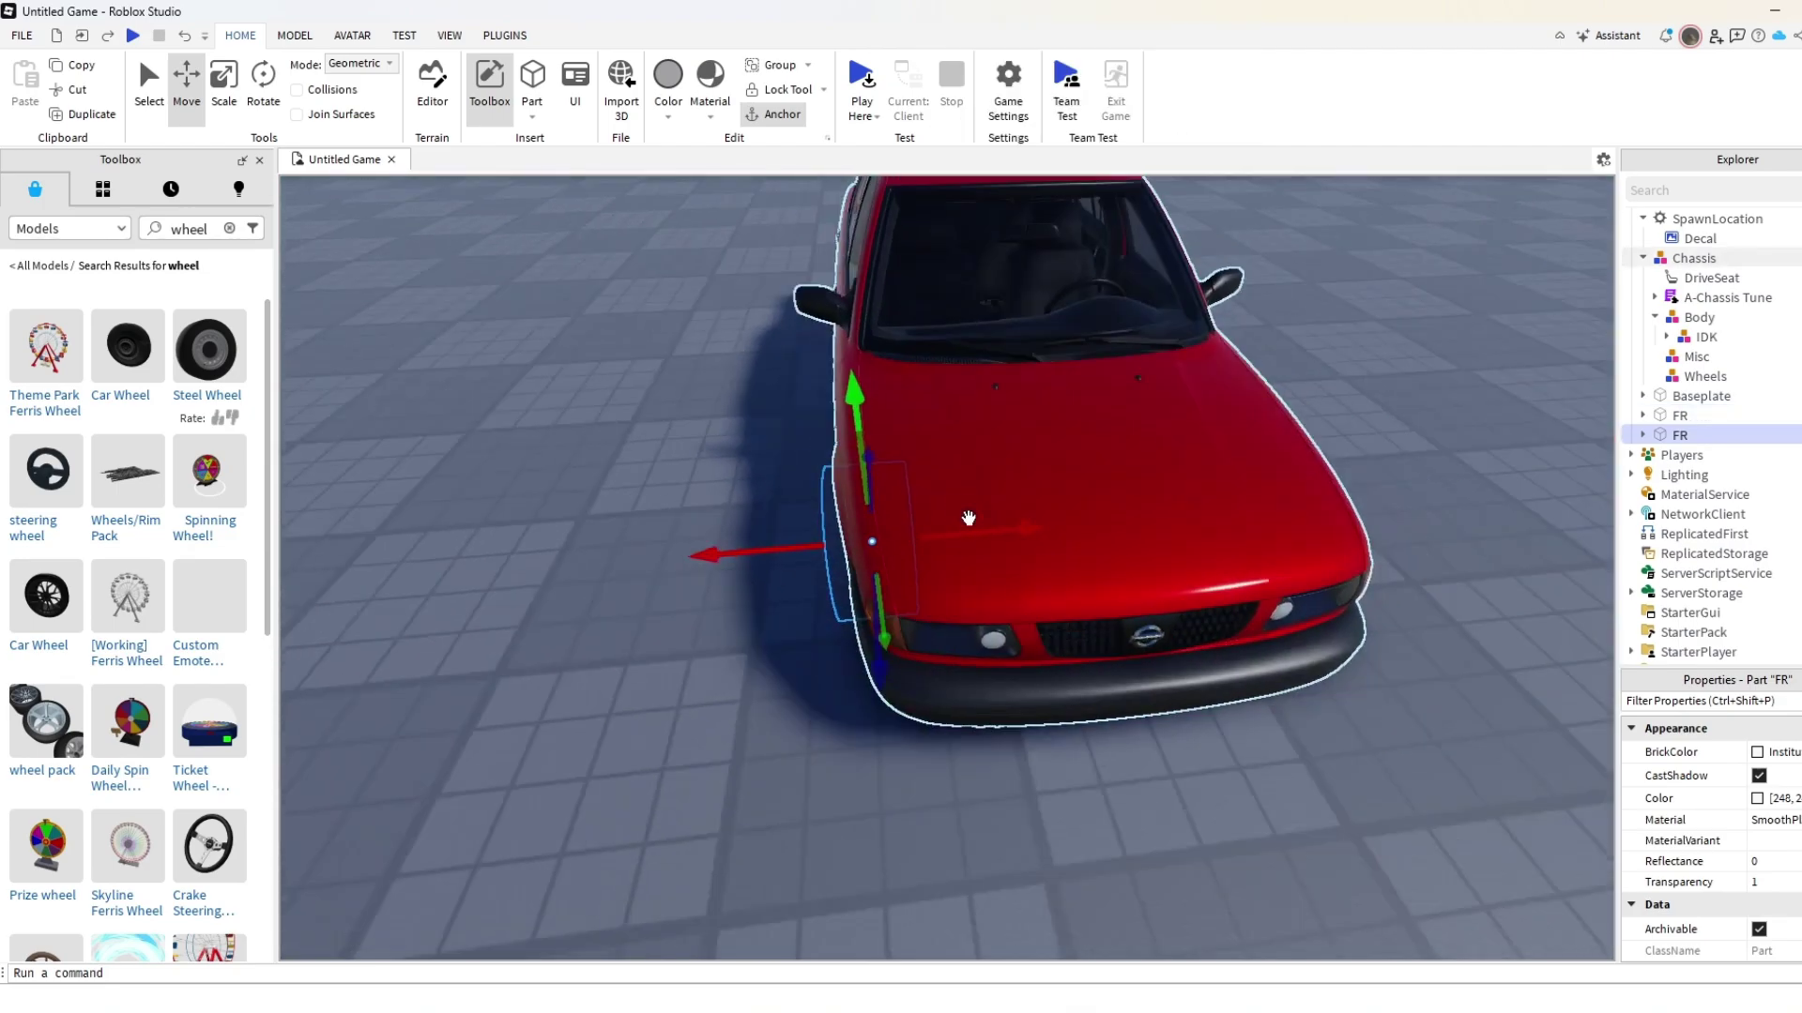
drag(969, 518, 1090, 491)
scroll(971, 529, up, 5)
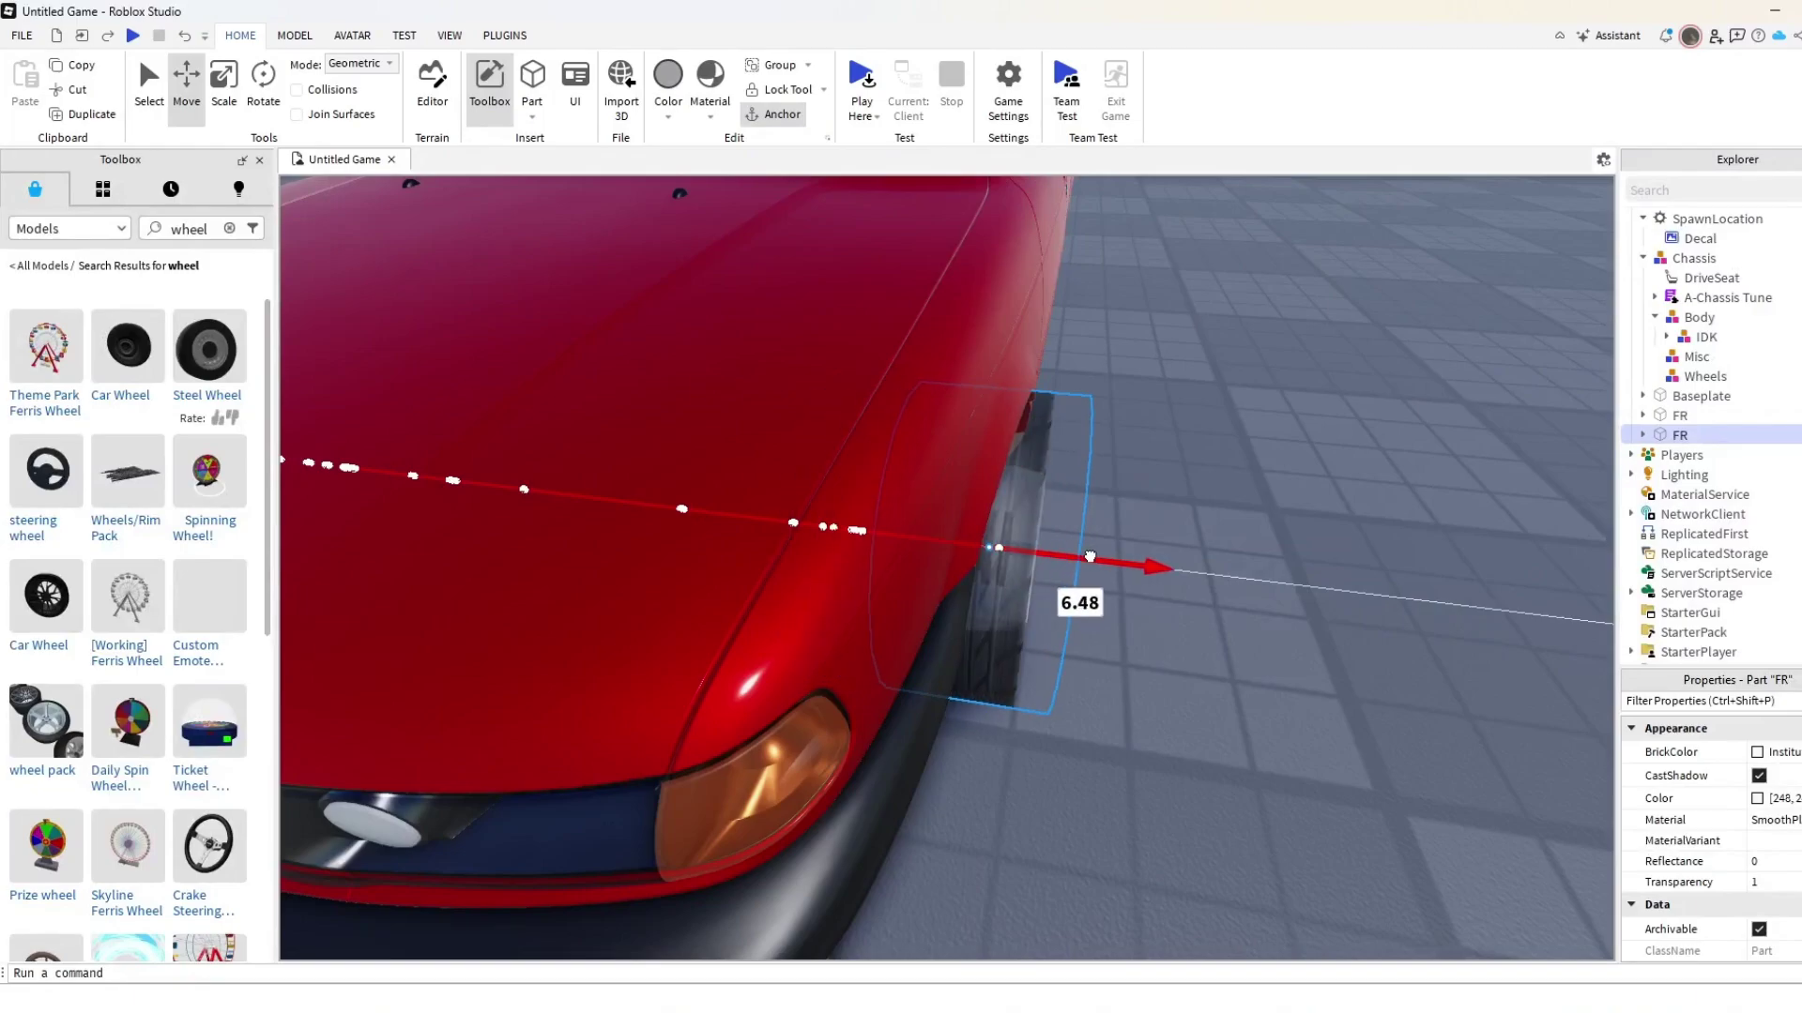
key(f)
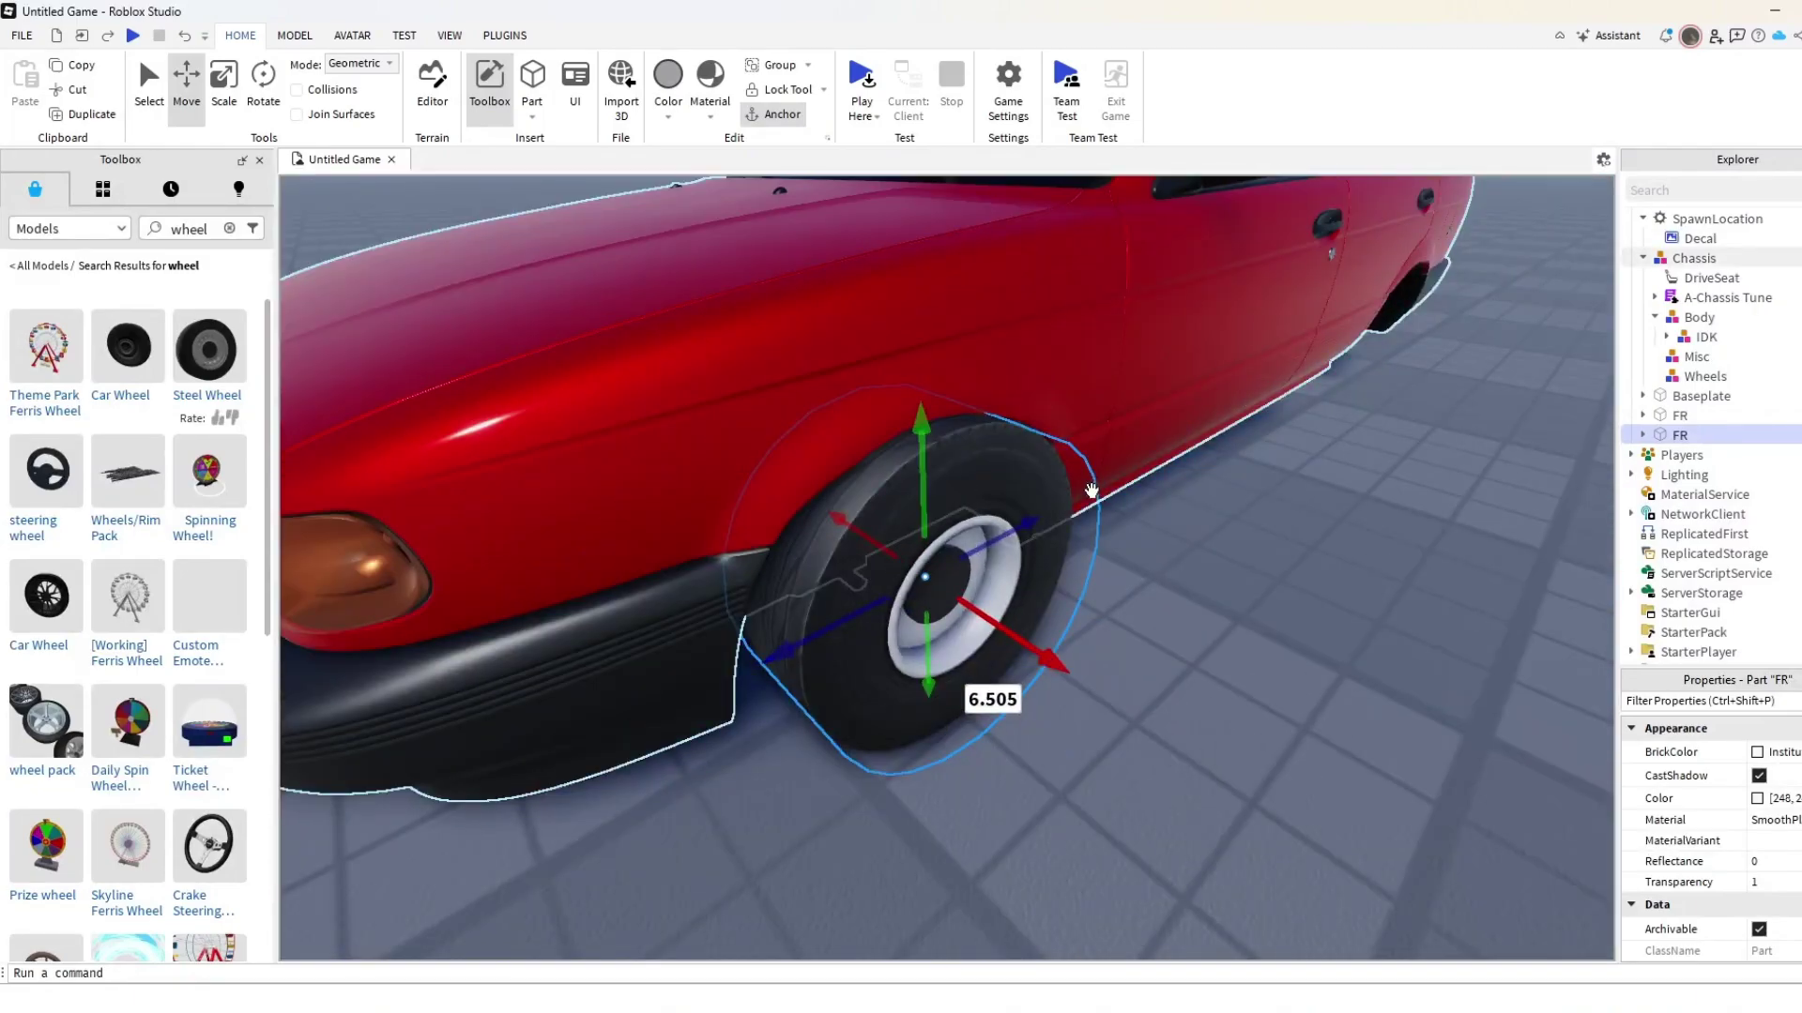
Rotate the copied wheel in the front-left arch so that its rim faces outward.
key(ctrl+r)
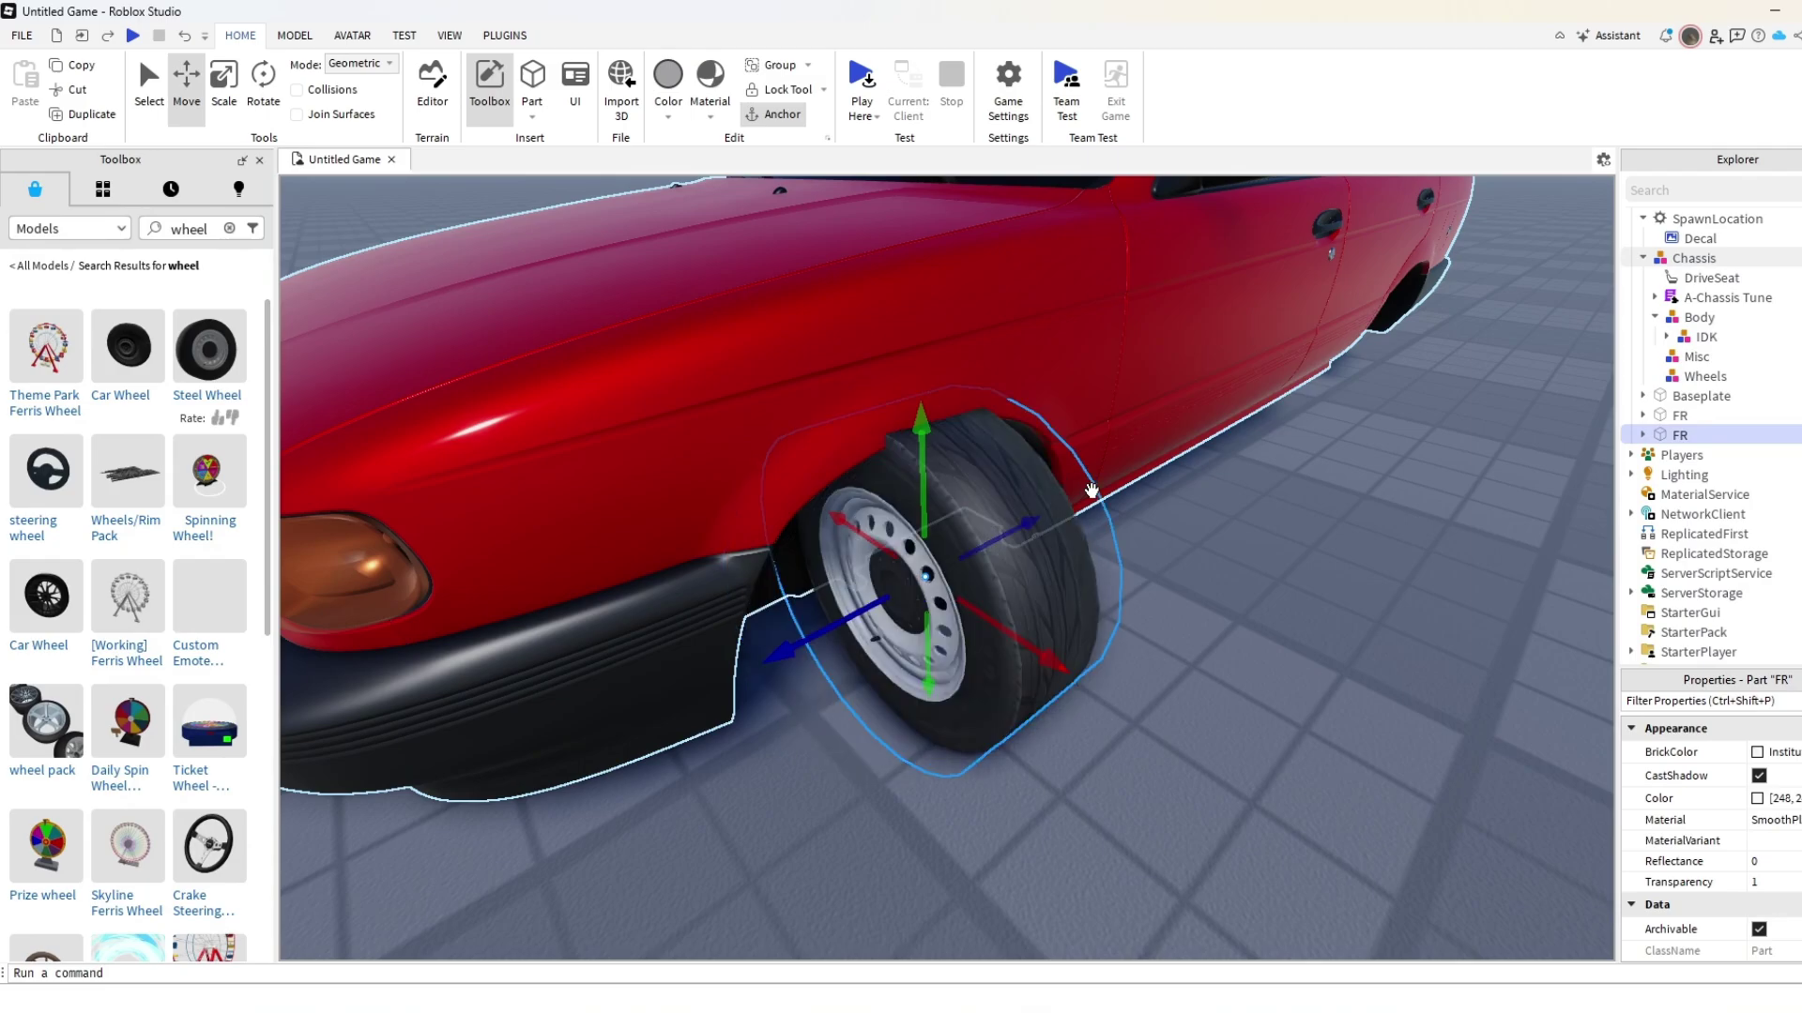
key(ctrl+r)
key(ctrl+r)
key(ctrl+r)
key(ctrl+r)
key(ctrl+r)
key(ctrl+4)
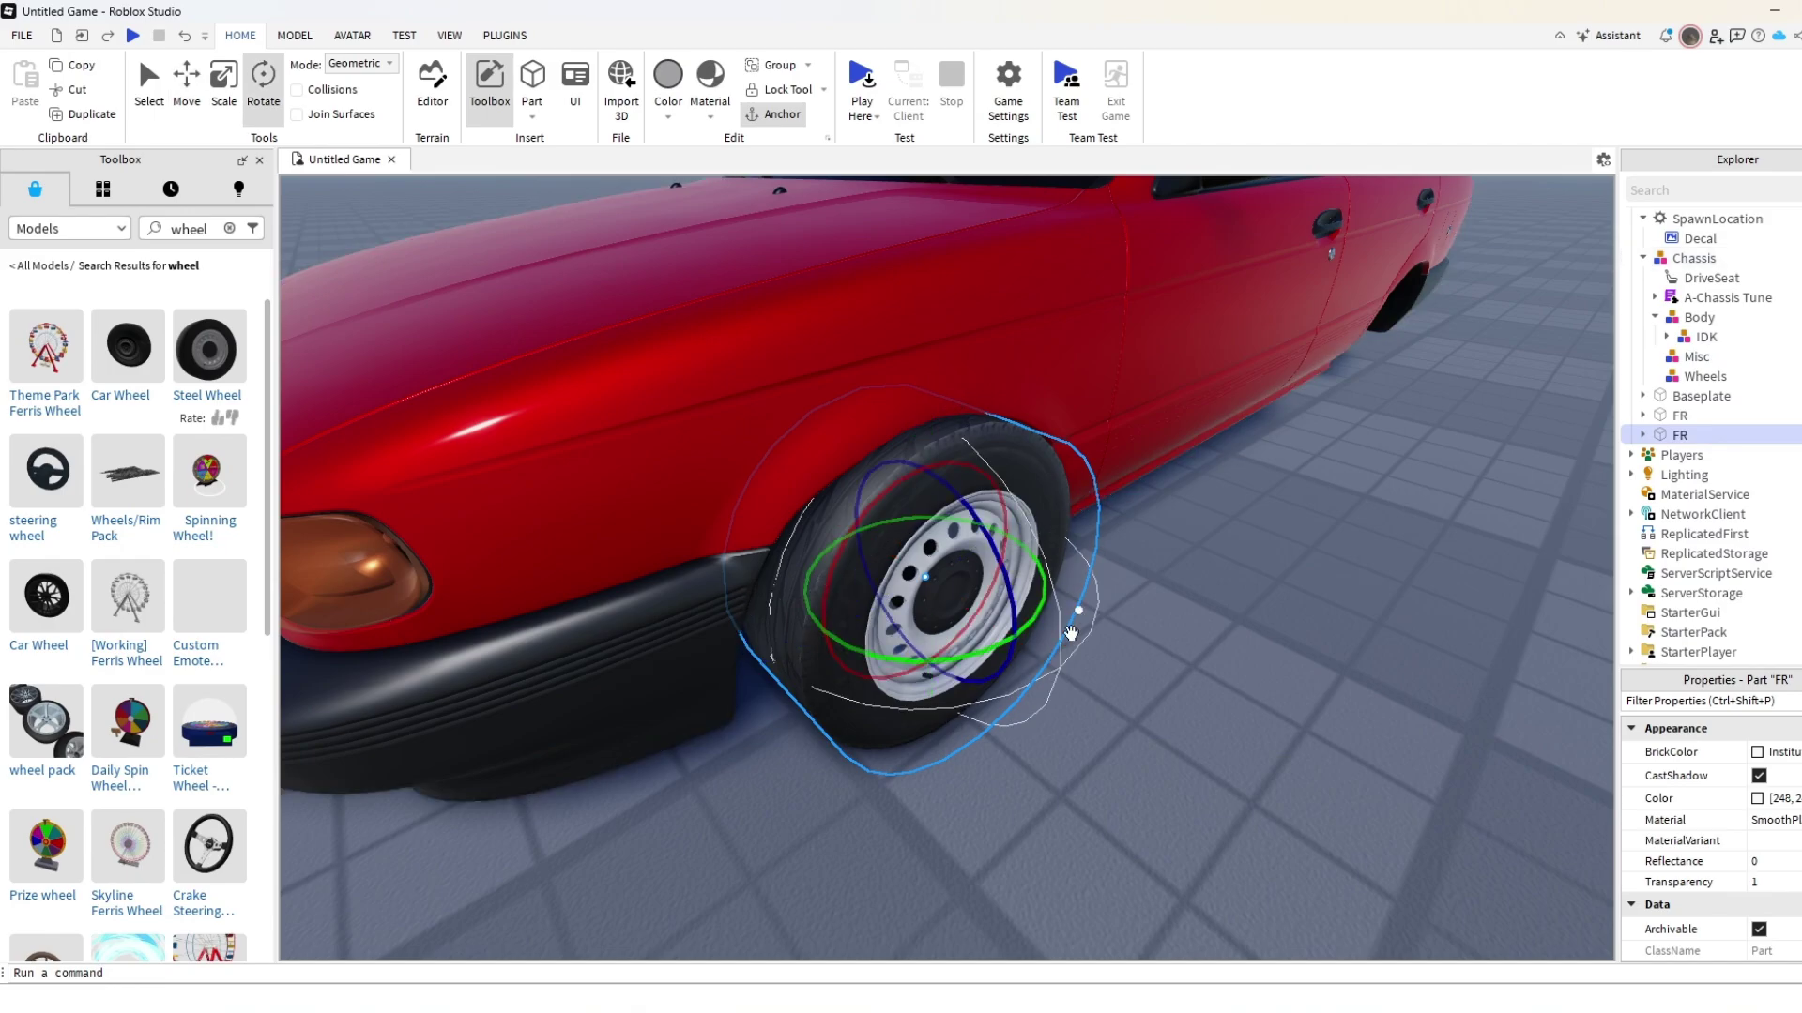
Nudge the copied wheel to fit the front-left arch, and check the front-right wheel from the side.
key(w)
right_drag(996, 653, 991, 699)
key(a)
key(ctrl+2)
drag(991, 699, 979, 470)
key(s)
right_drag(979, 469, 998, 284)
click(954, 311)
key(a)
key(s)
key(w)
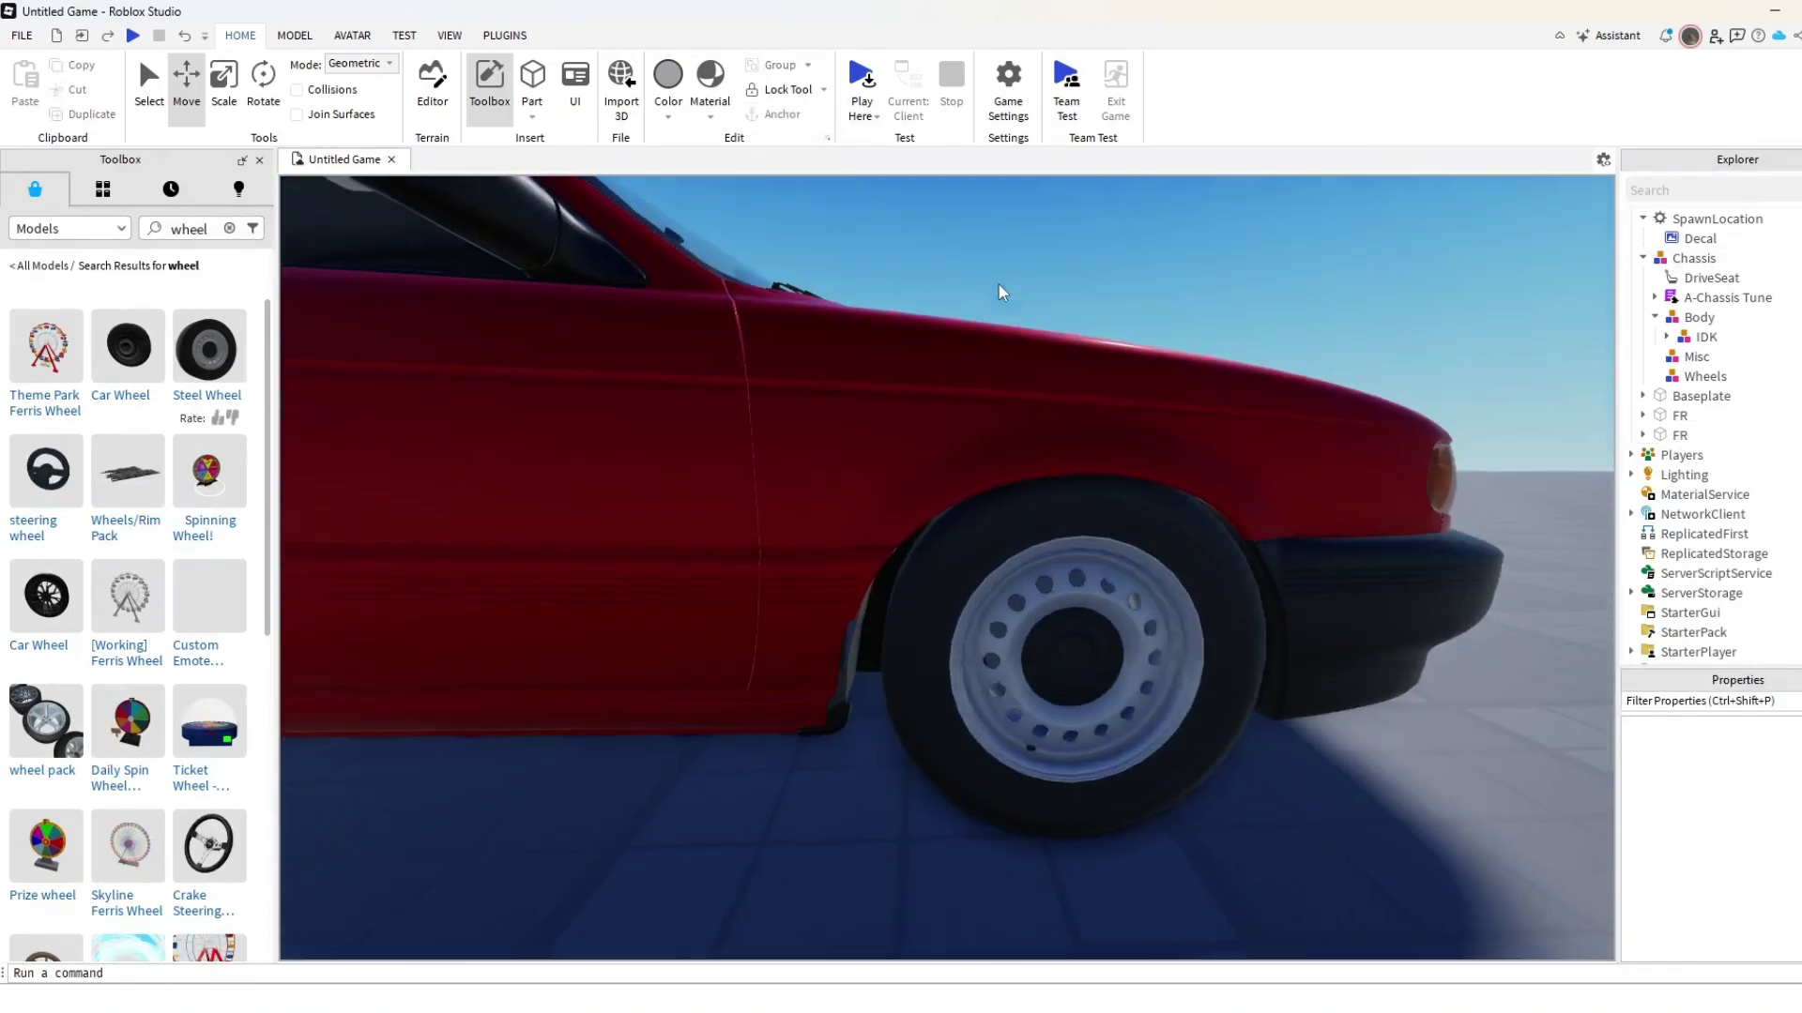
key(s)
Select both front FR wheels and shift them together slightly along the car's length to center them in their arches.
click(1697, 416)
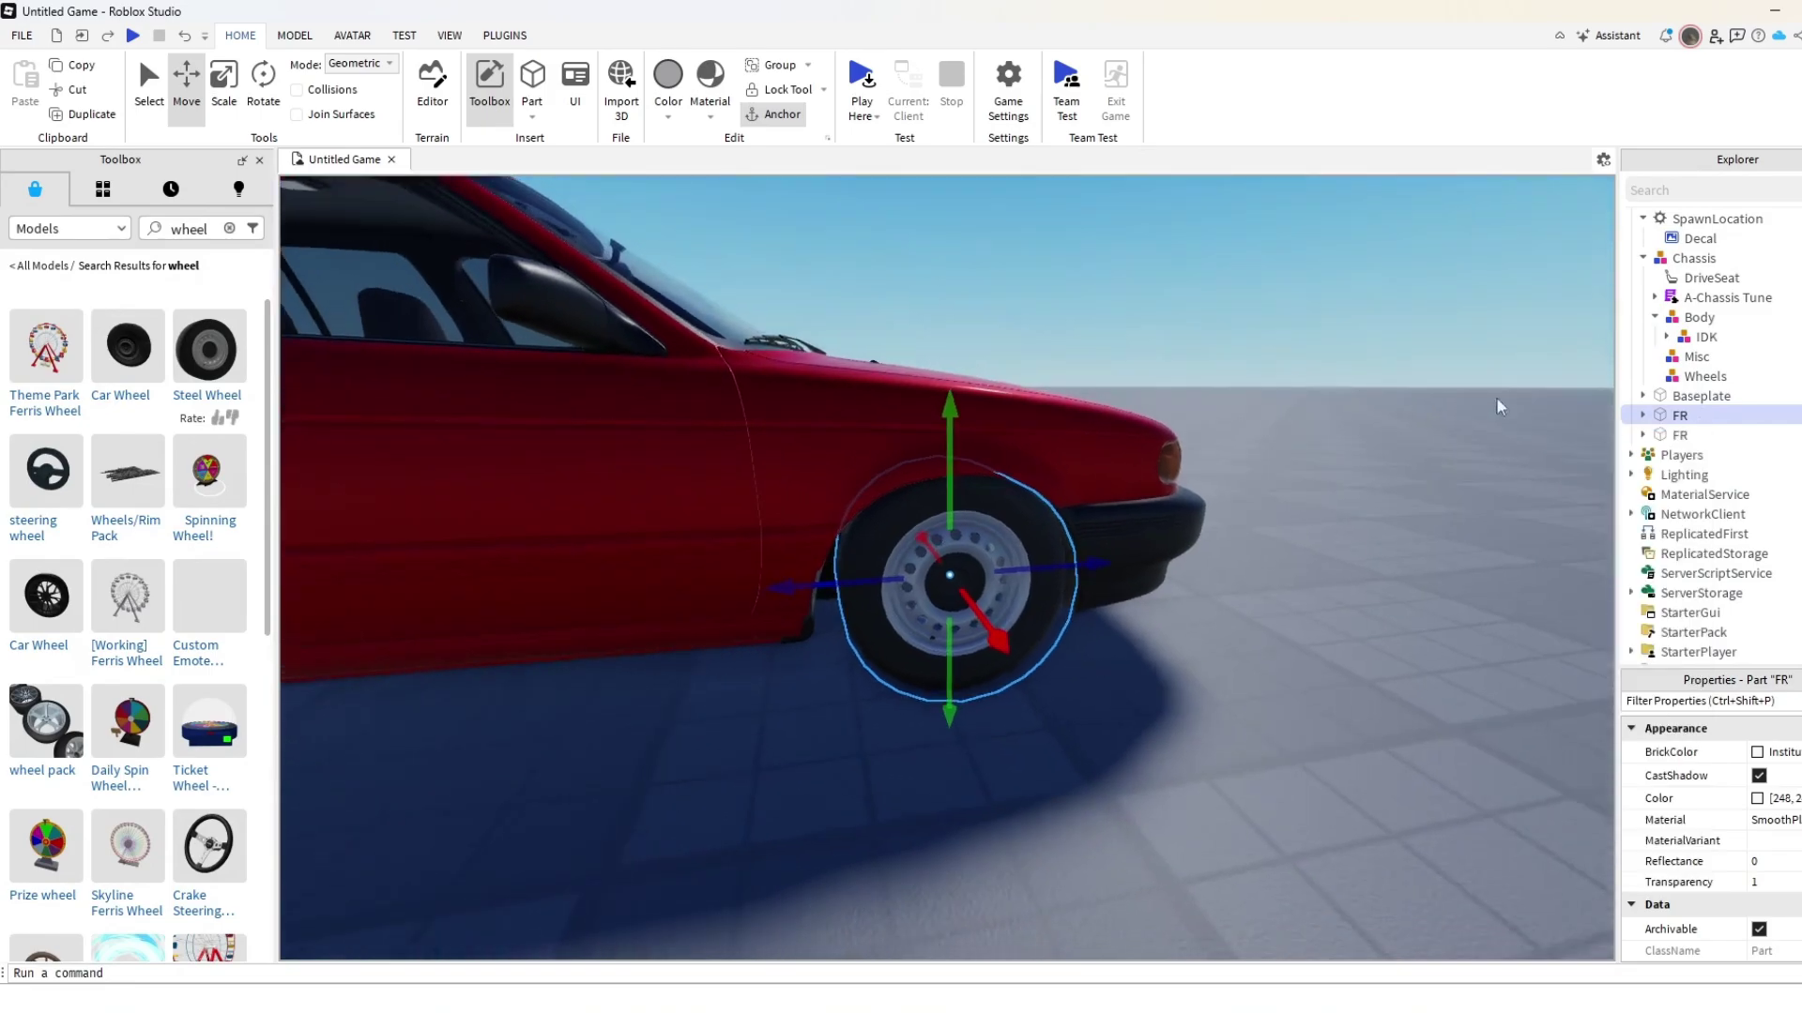
key(f)
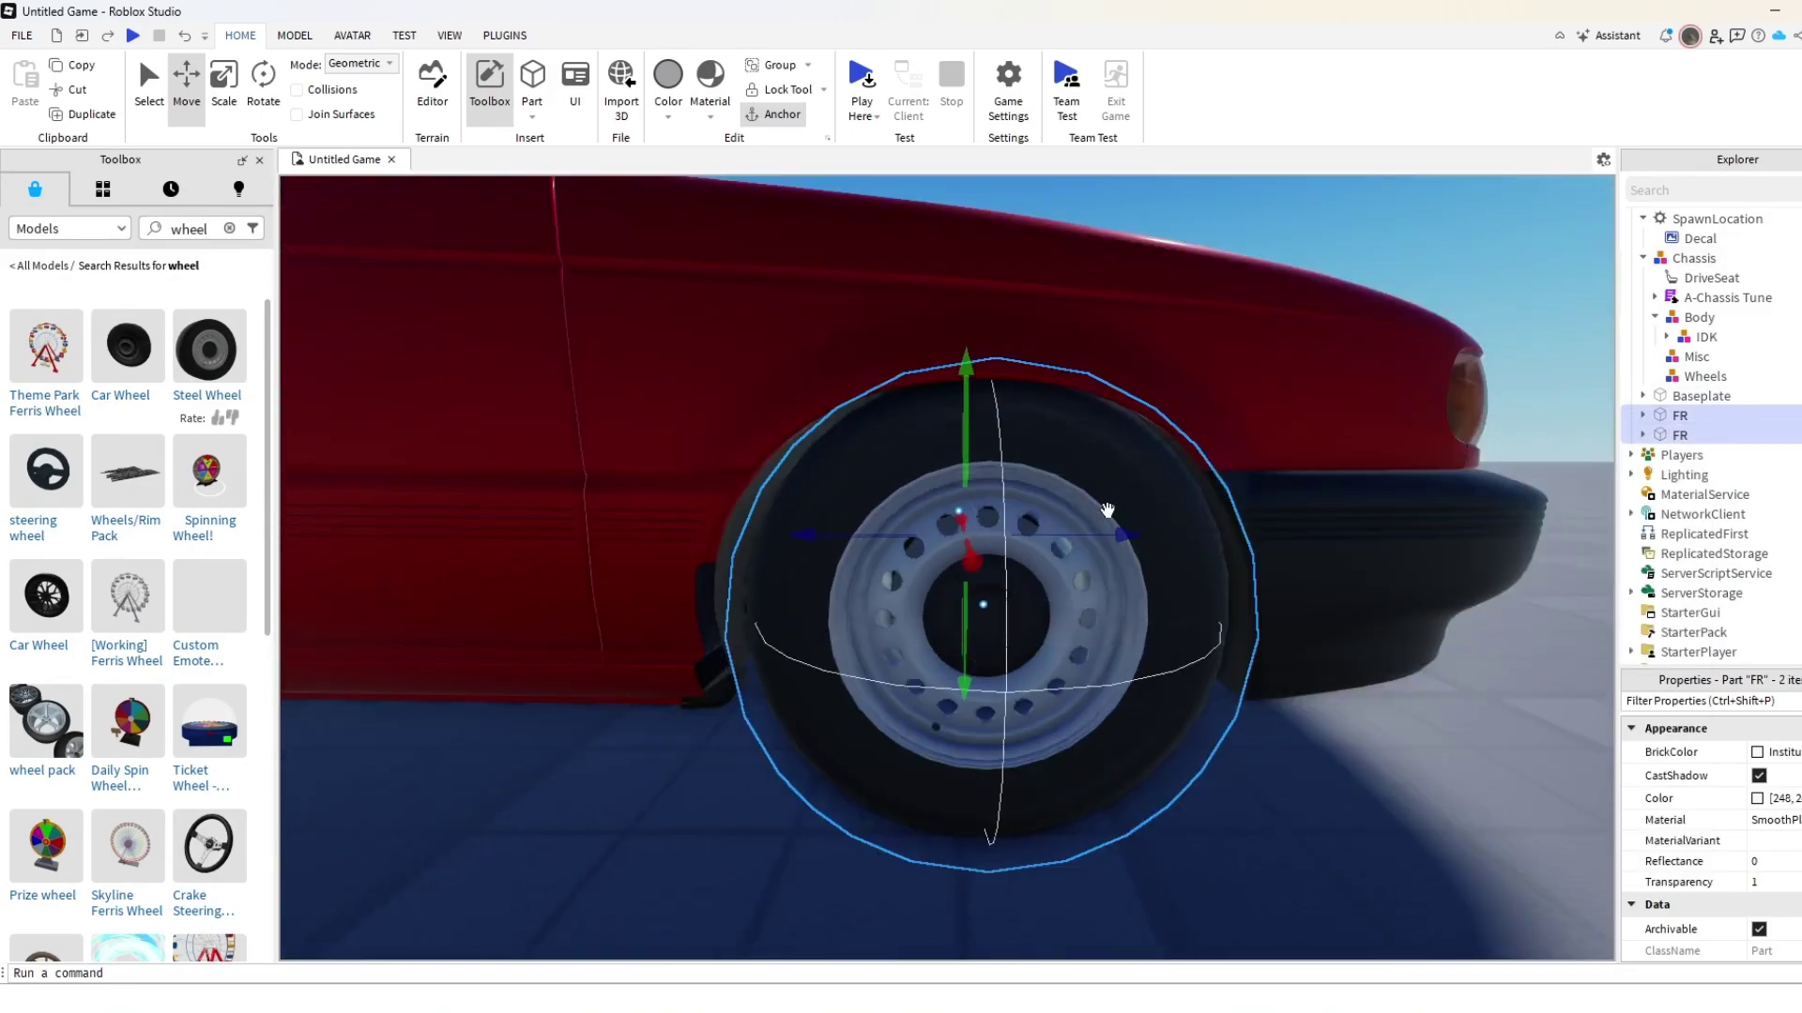
drag(1098, 529, 1093, 531)
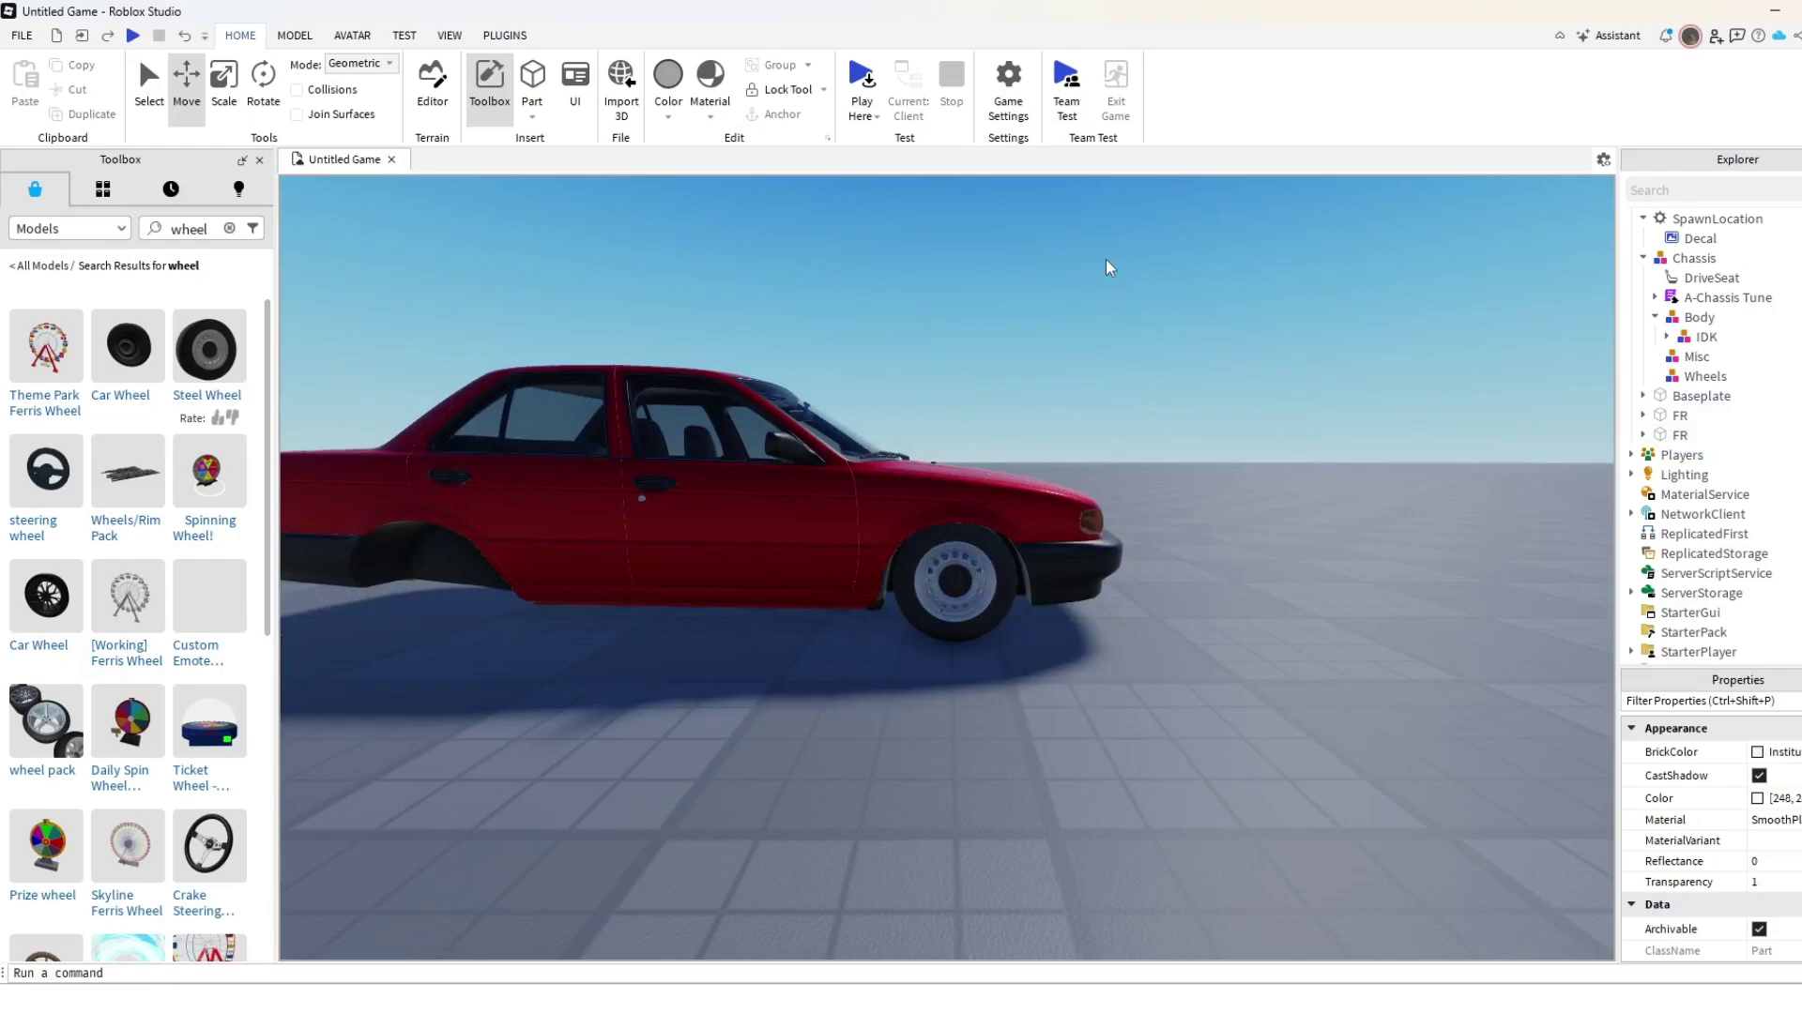
Inspect the fit of the front wheels in their arches from the side and the front corner.
scroll(1105, 259, up, 5)
scroll(1107, 257, down, 5)
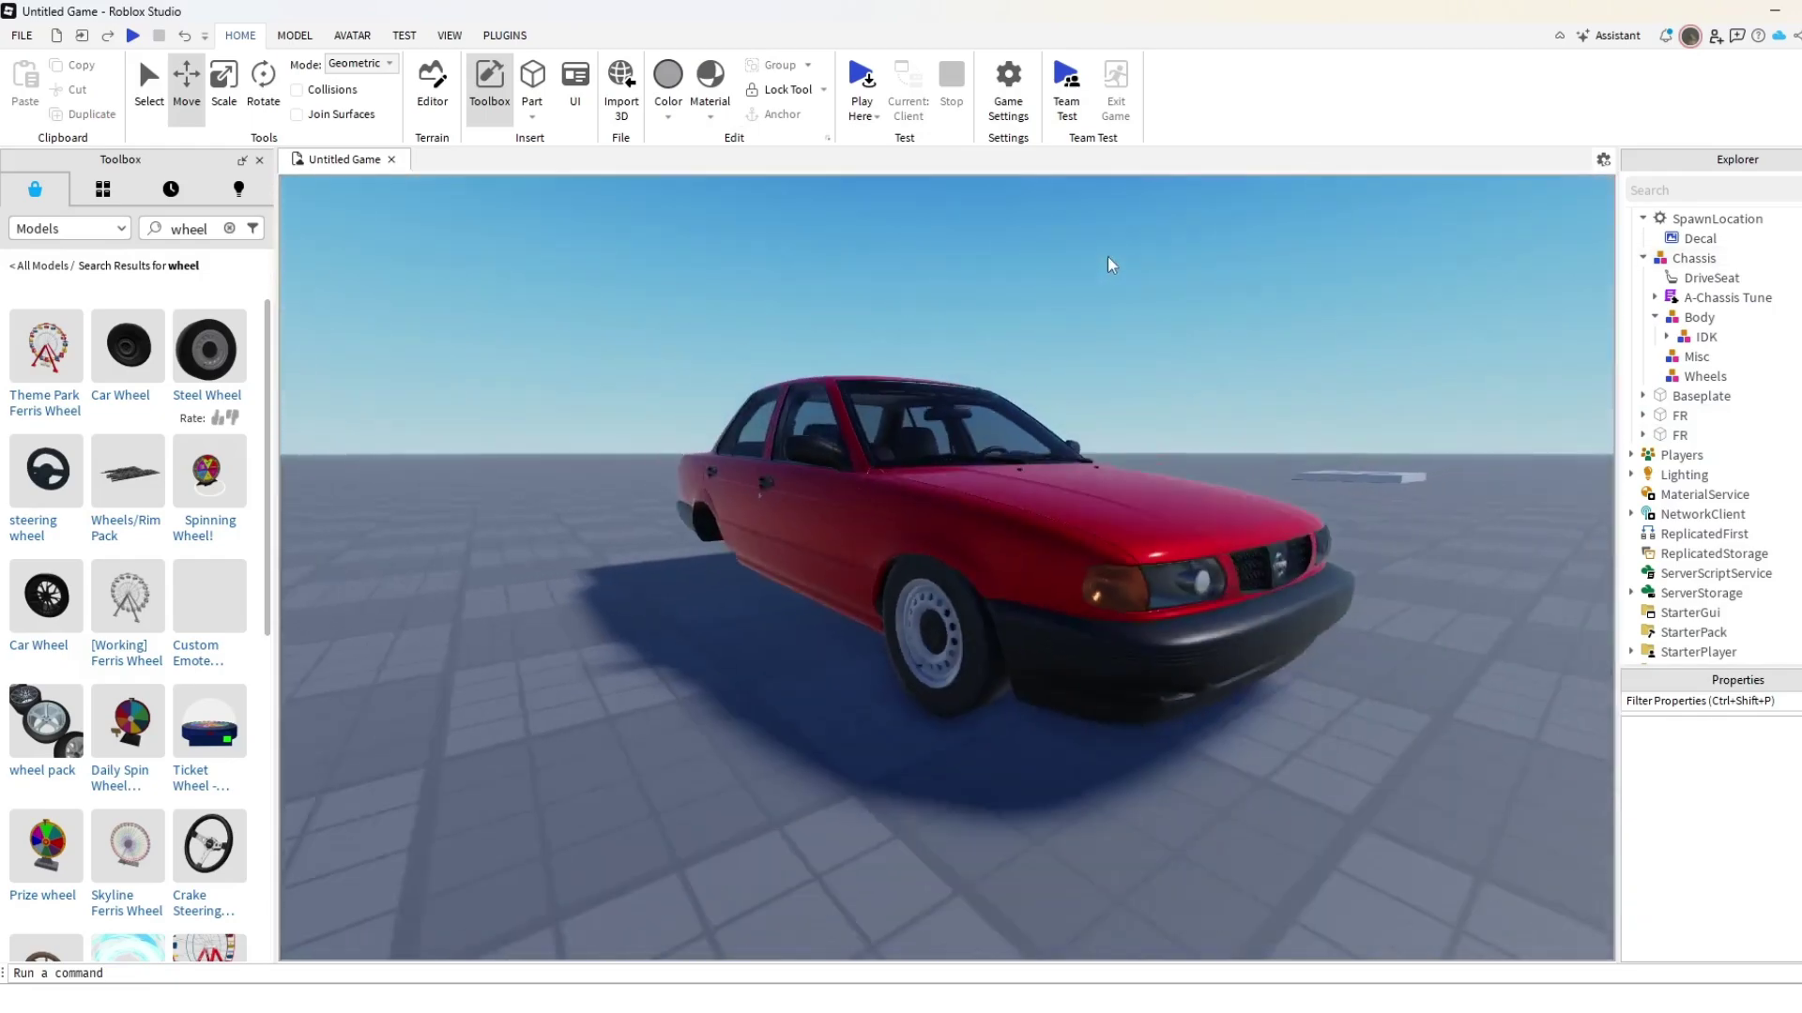
scroll(1108, 257, up, 2)
right_drag(1107, 258, 1108, 257)
scroll(1108, 257, down, 2)
scroll(1108, 265, up, 6)
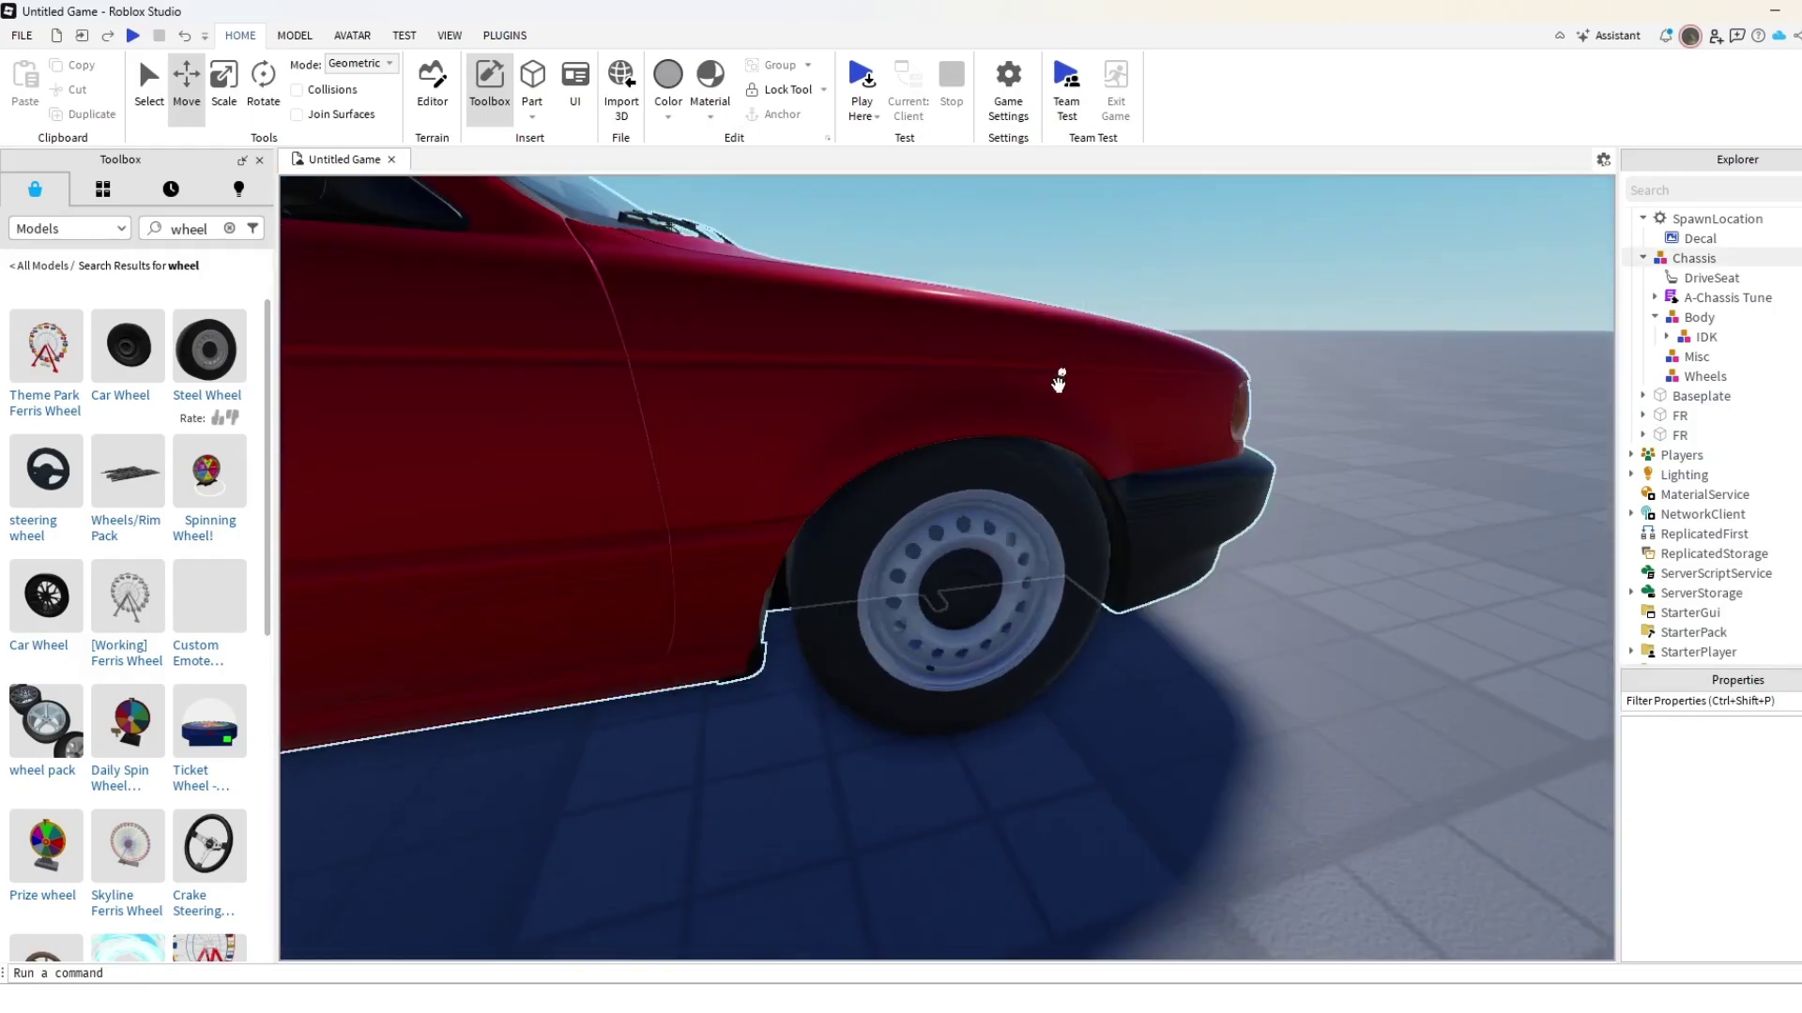
scroll(1028, 546, up, 3)
scroll(1028, 546, down, 5)
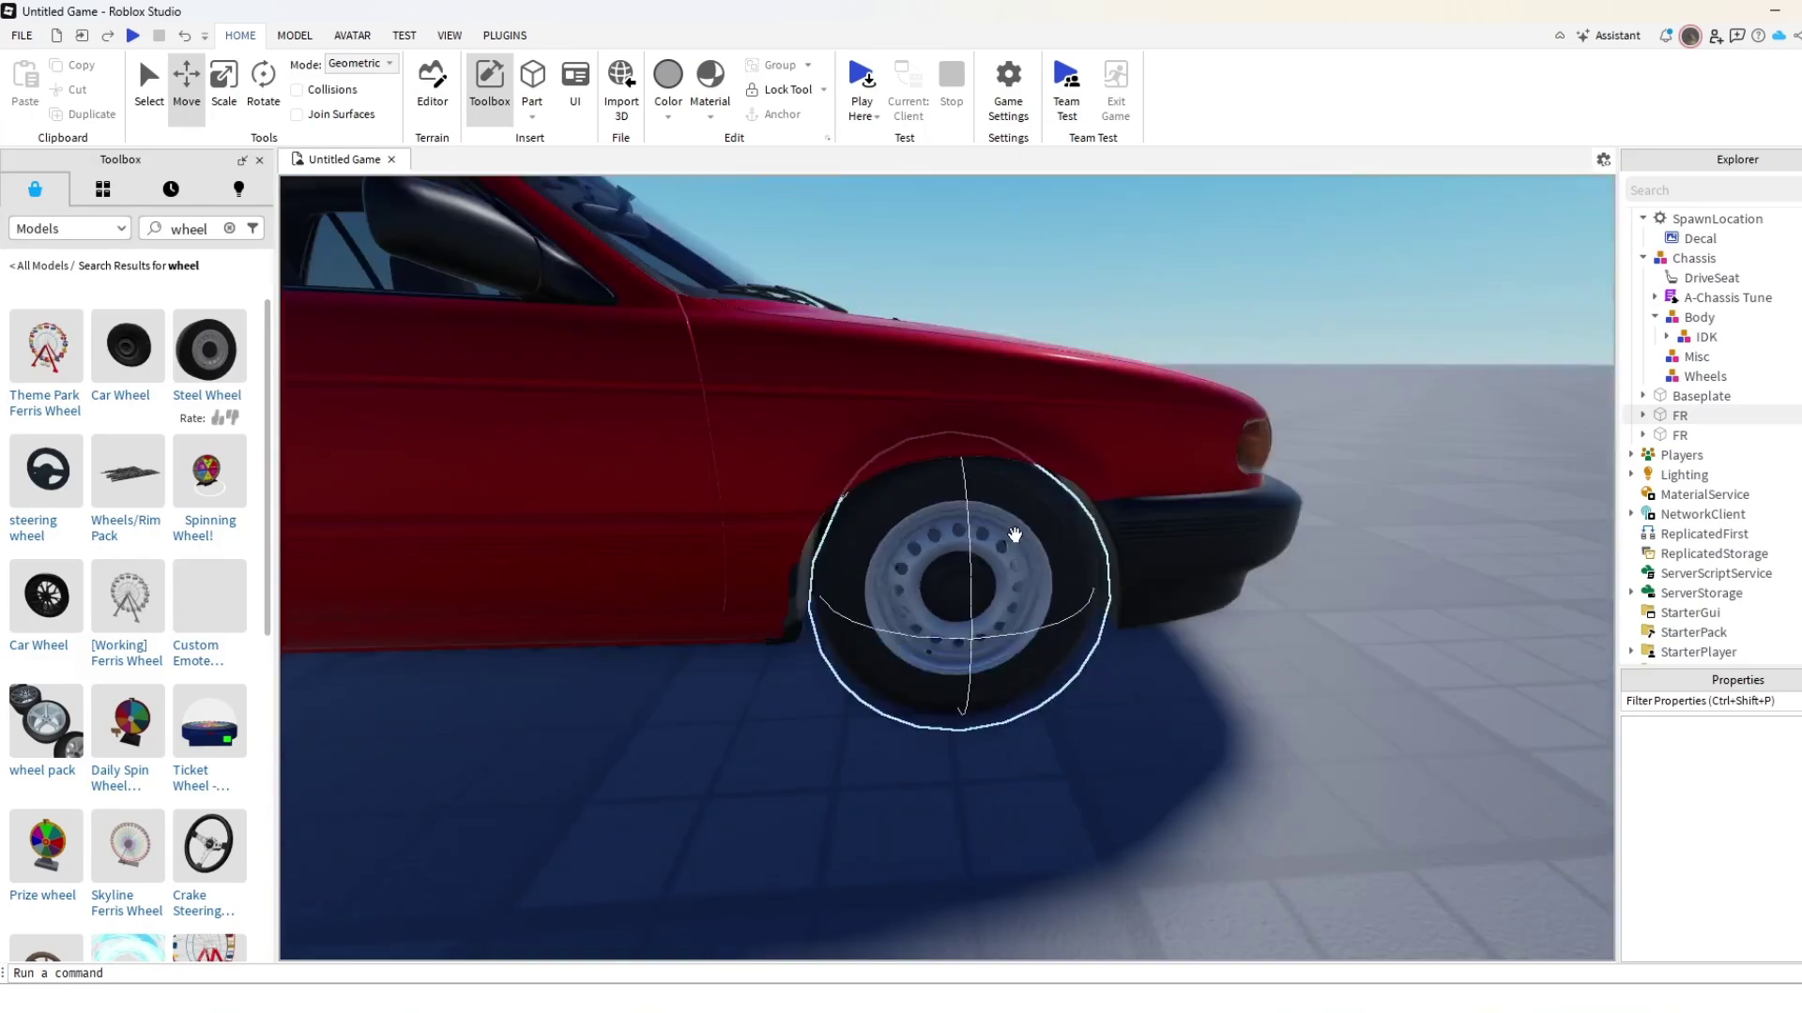
Duplicate the front-right wheel and move the copy about 10.553 studs backward into the rear-right wheel arch.
click(1015, 535)
key(ctrl+d)
drag(1025, 556, 1022, 551)
key(a)
key(d)
scroll(1023, 552, up, 2)
right_drag(1022, 552, 1017, 543)
scroll(1017, 543, down, 4)
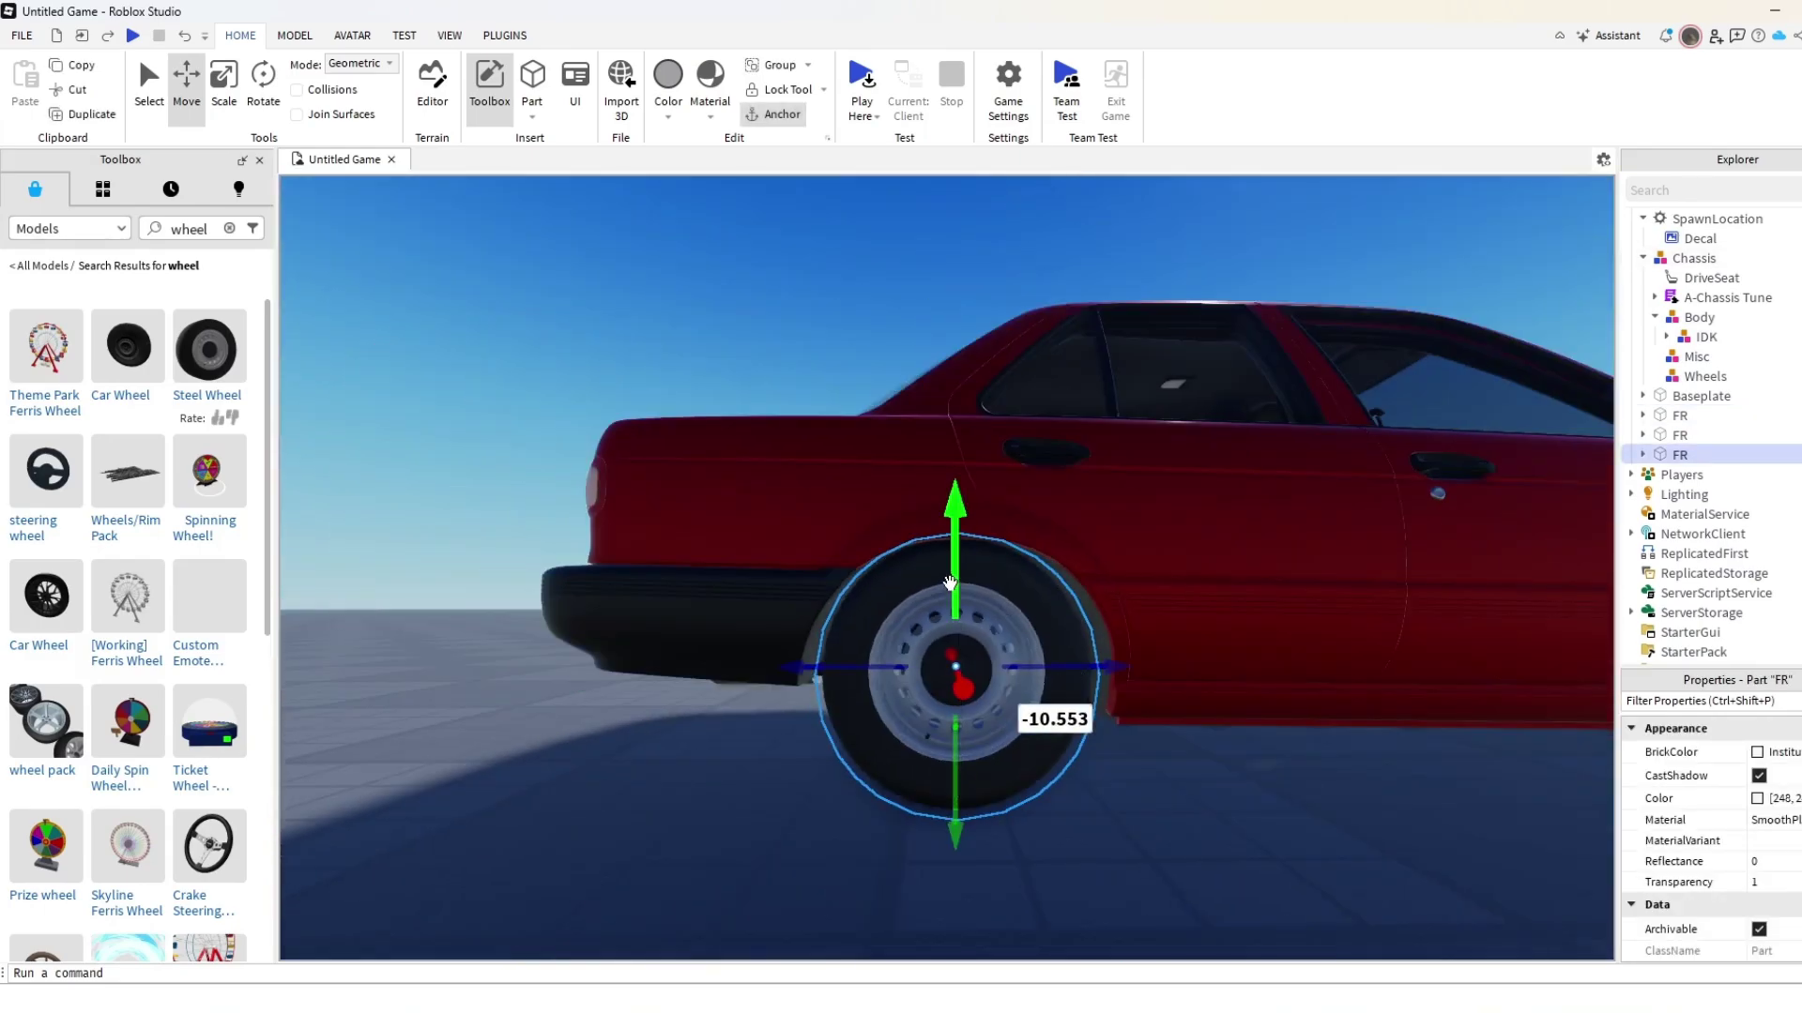
Raise the rear-right wheel by about 0.088 studs and fine-tune its lengthwise and sideways position in the arch.
drag(968, 587, 968, 576)
scroll(968, 576, up, 4)
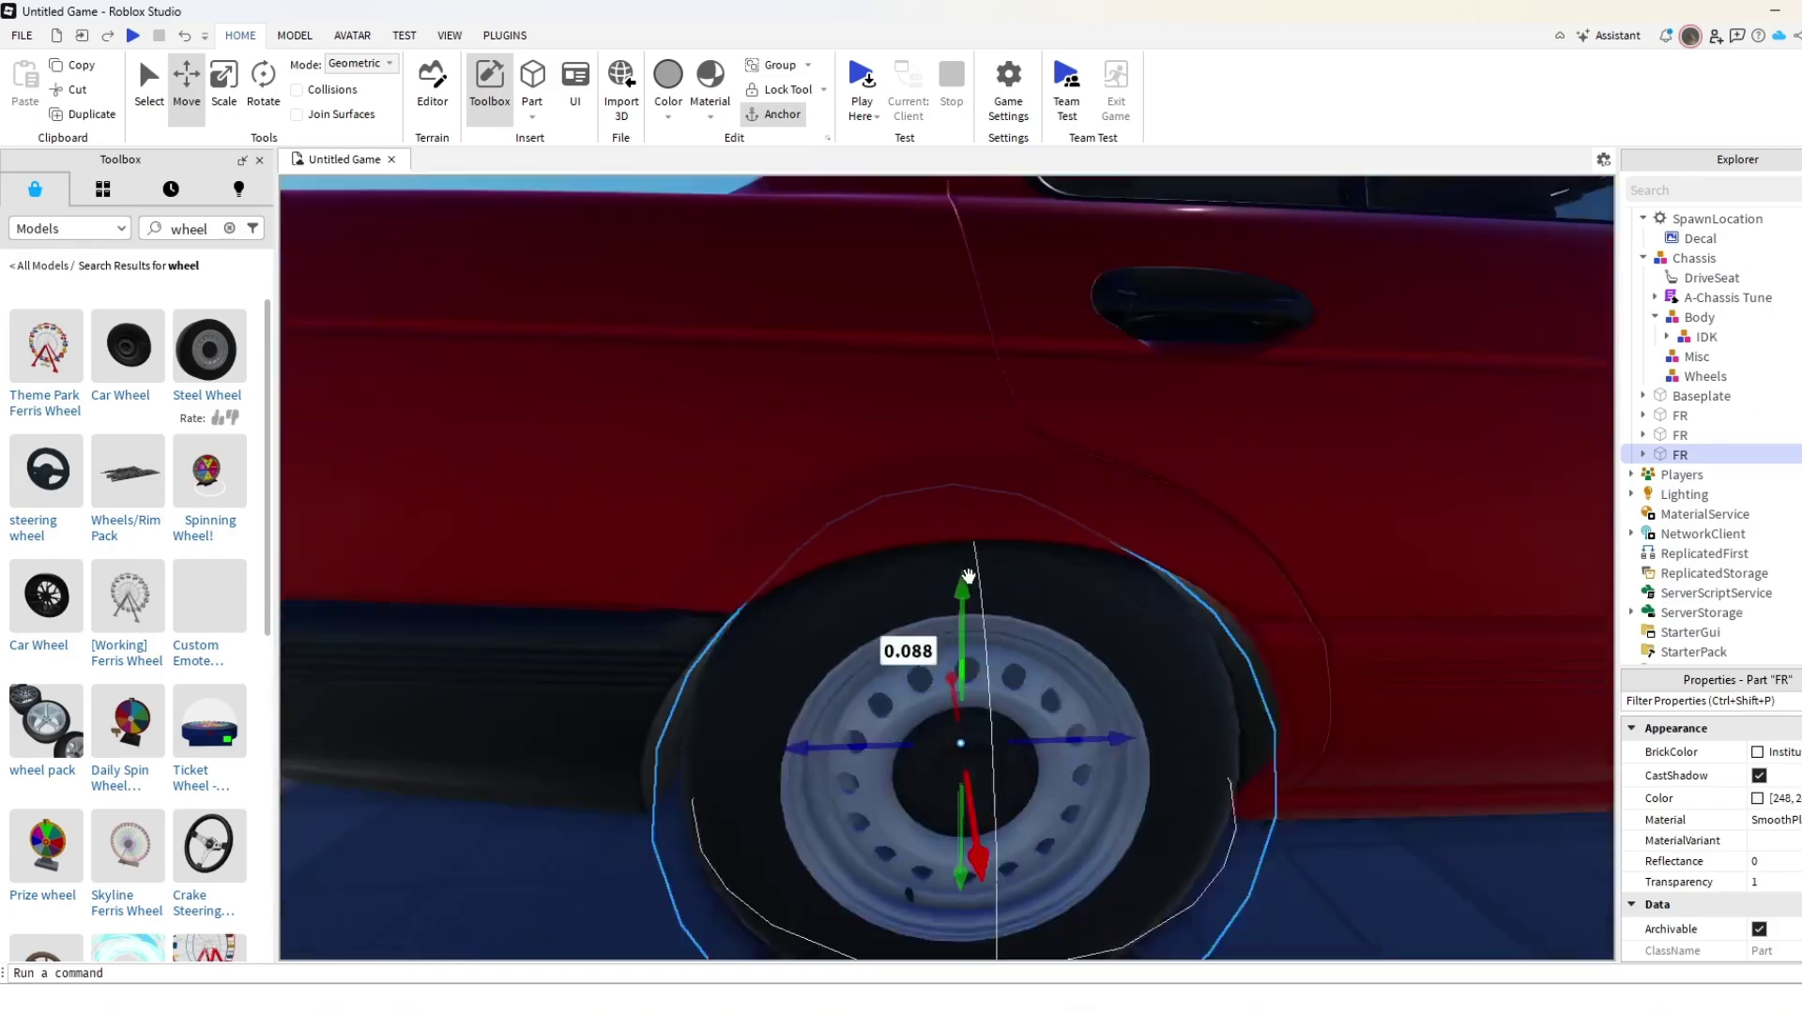
scroll(967, 576, down, 4)
drag(1041, 660, 1046, 659)
scroll(1045, 659, up, 4)
right_drag(1046, 658, 1044, 658)
scroll(1044, 657, down, 3)
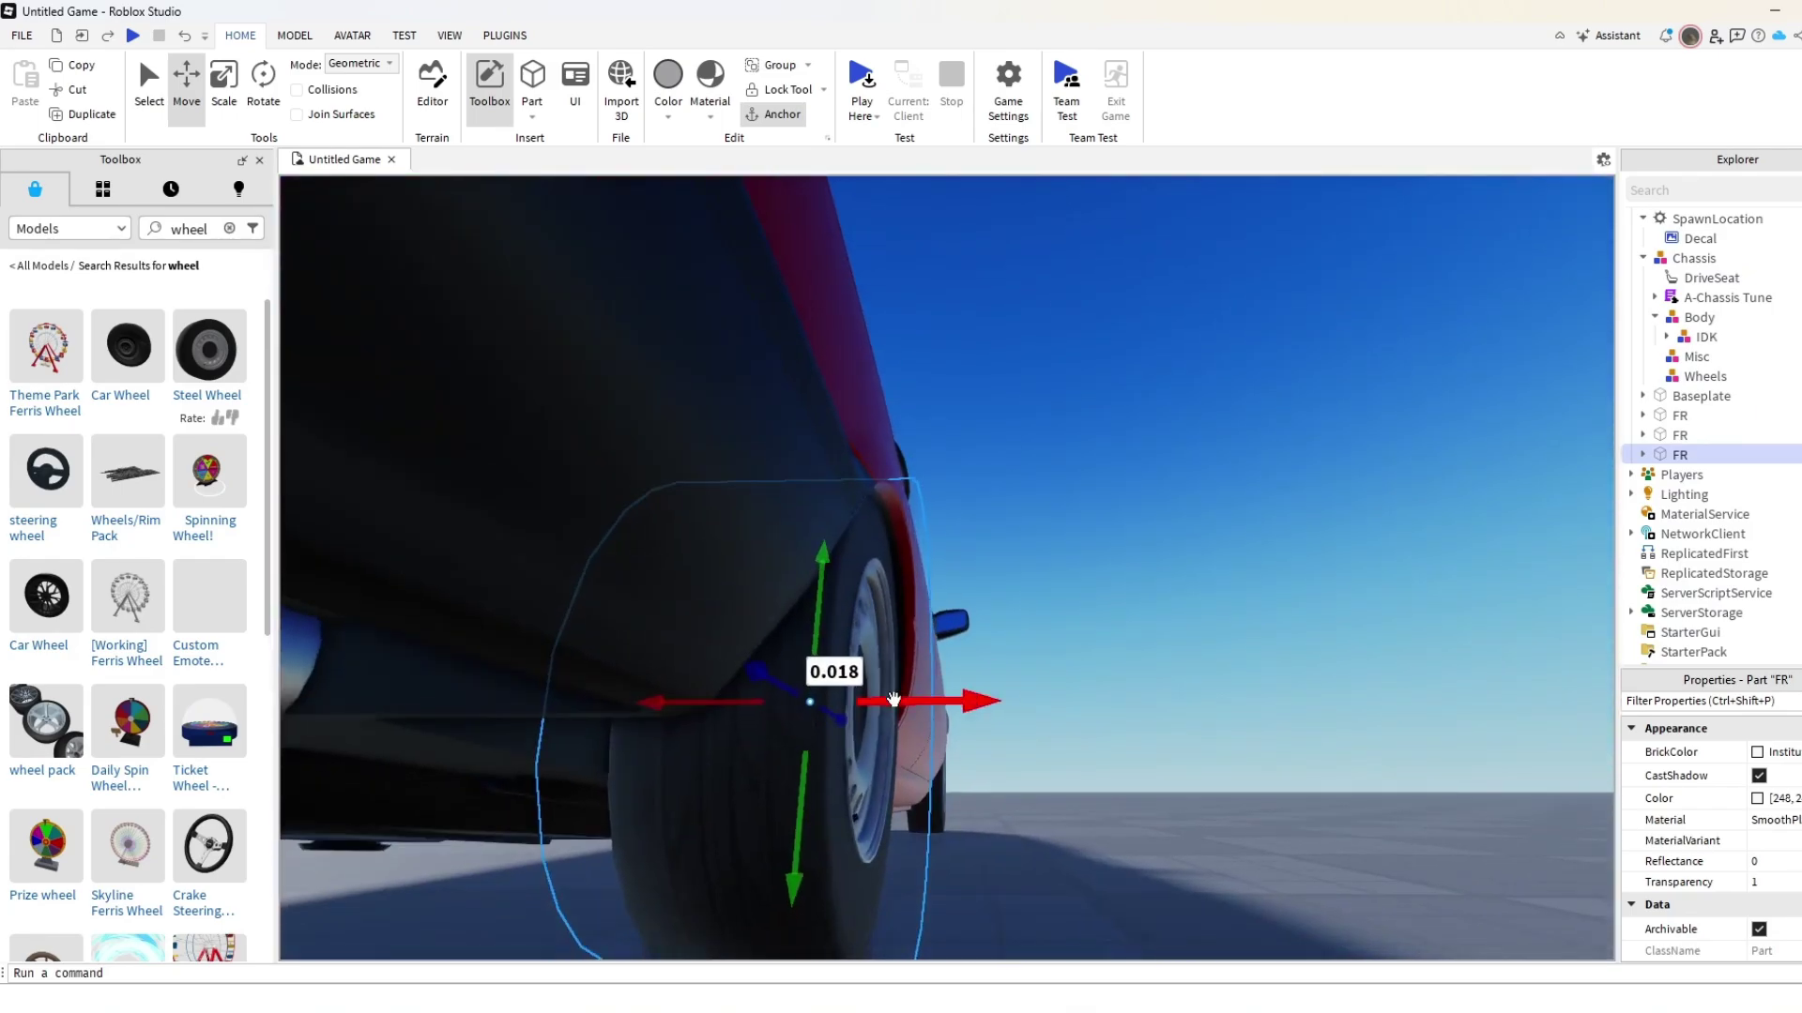
drag(893, 700, 896, 700)
click(1067, 413)
scroll(1067, 412, up, 2)
scroll(1067, 413, down, 3)
Duplicate the rear-right wheel and place the copy about 6.43 studs across in the rear-left arch, with its rim facing outward.
click(917, 611)
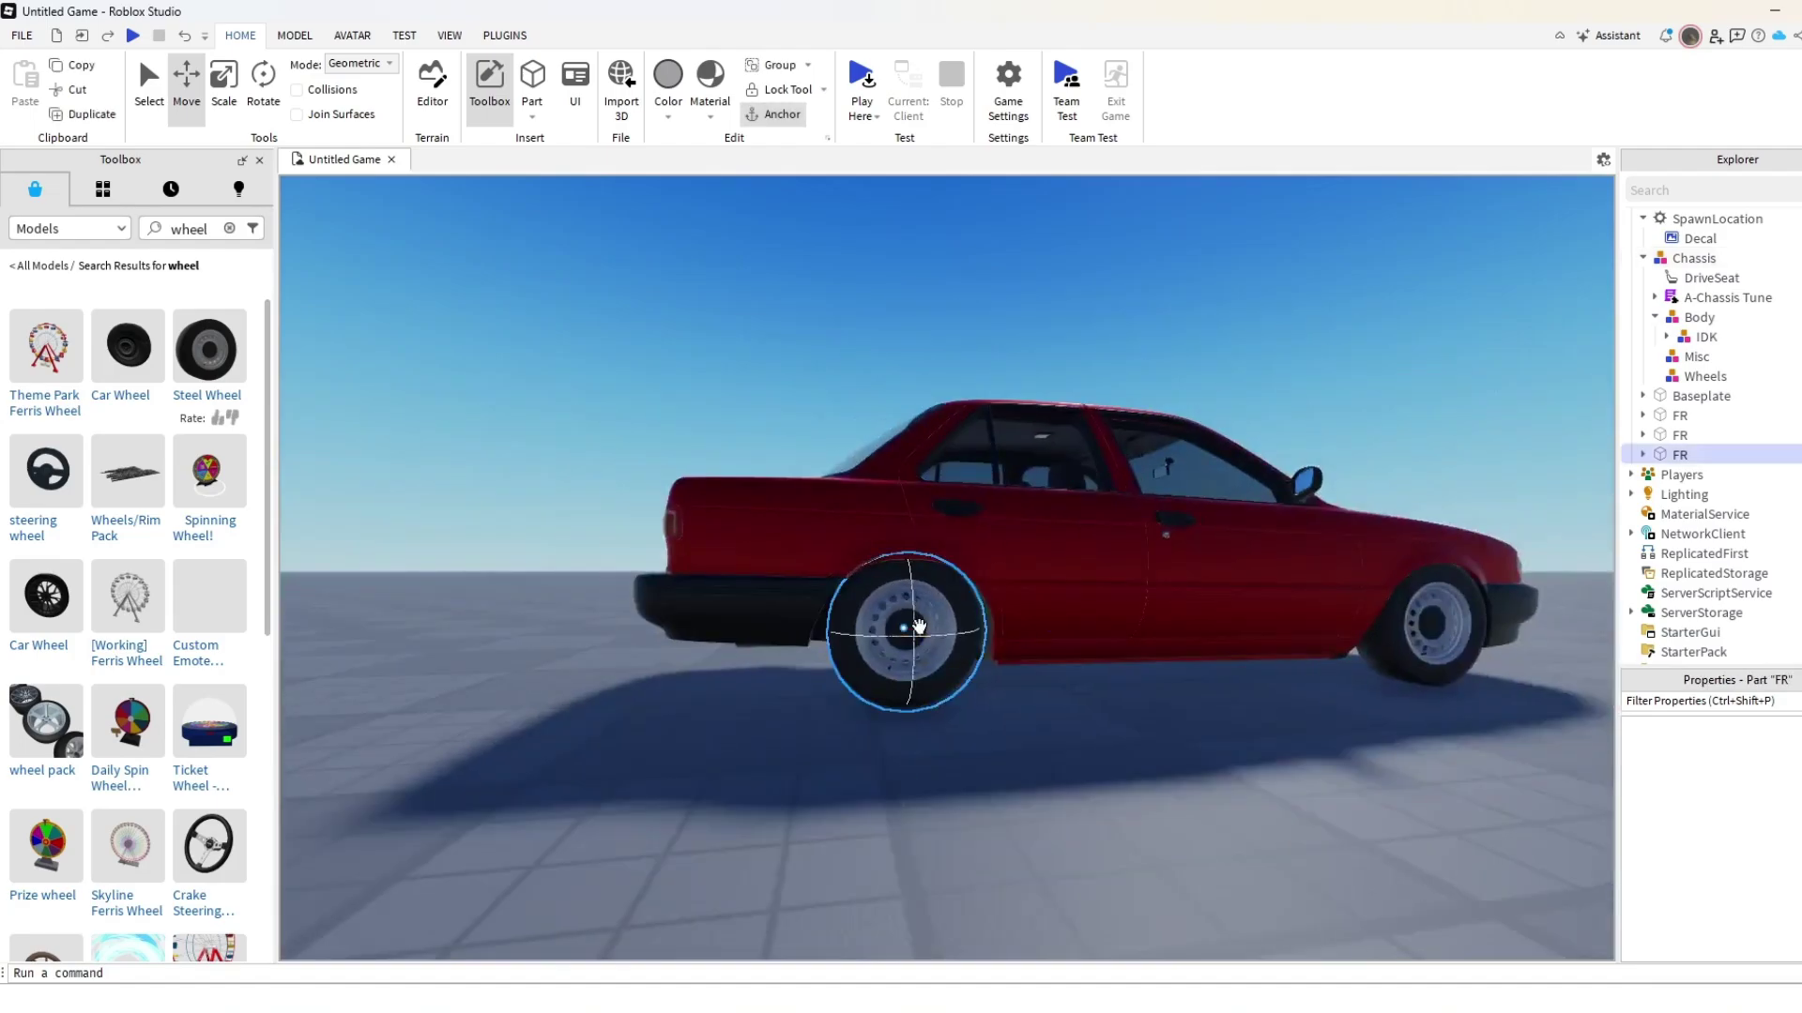
scroll(917, 611, up, 3)
right_drag(917, 611, 939, 579)
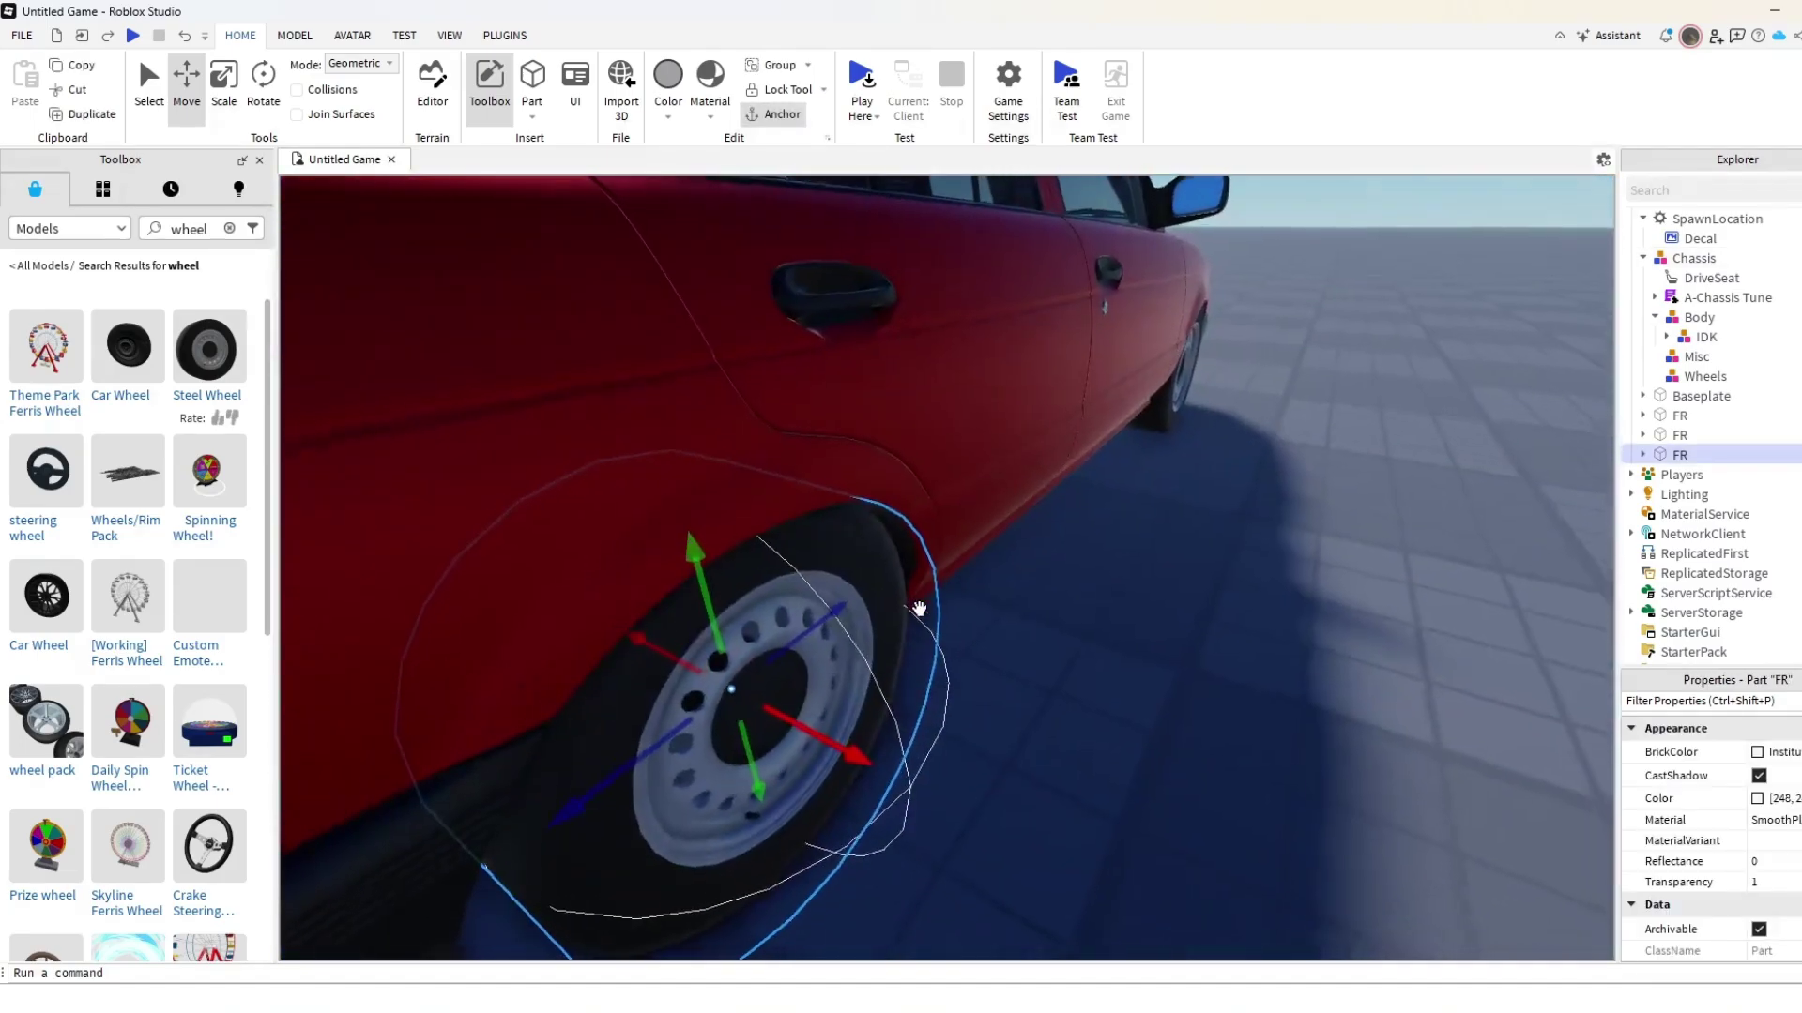
scroll(919, 608, down, 4)
scroll(918, 609, up, 4)
scroll(919, 608, down, 2)
key(ctrl+d)
drag(919, 646, 1215, 628)
right_drag(1215, 628, 1215, 629)
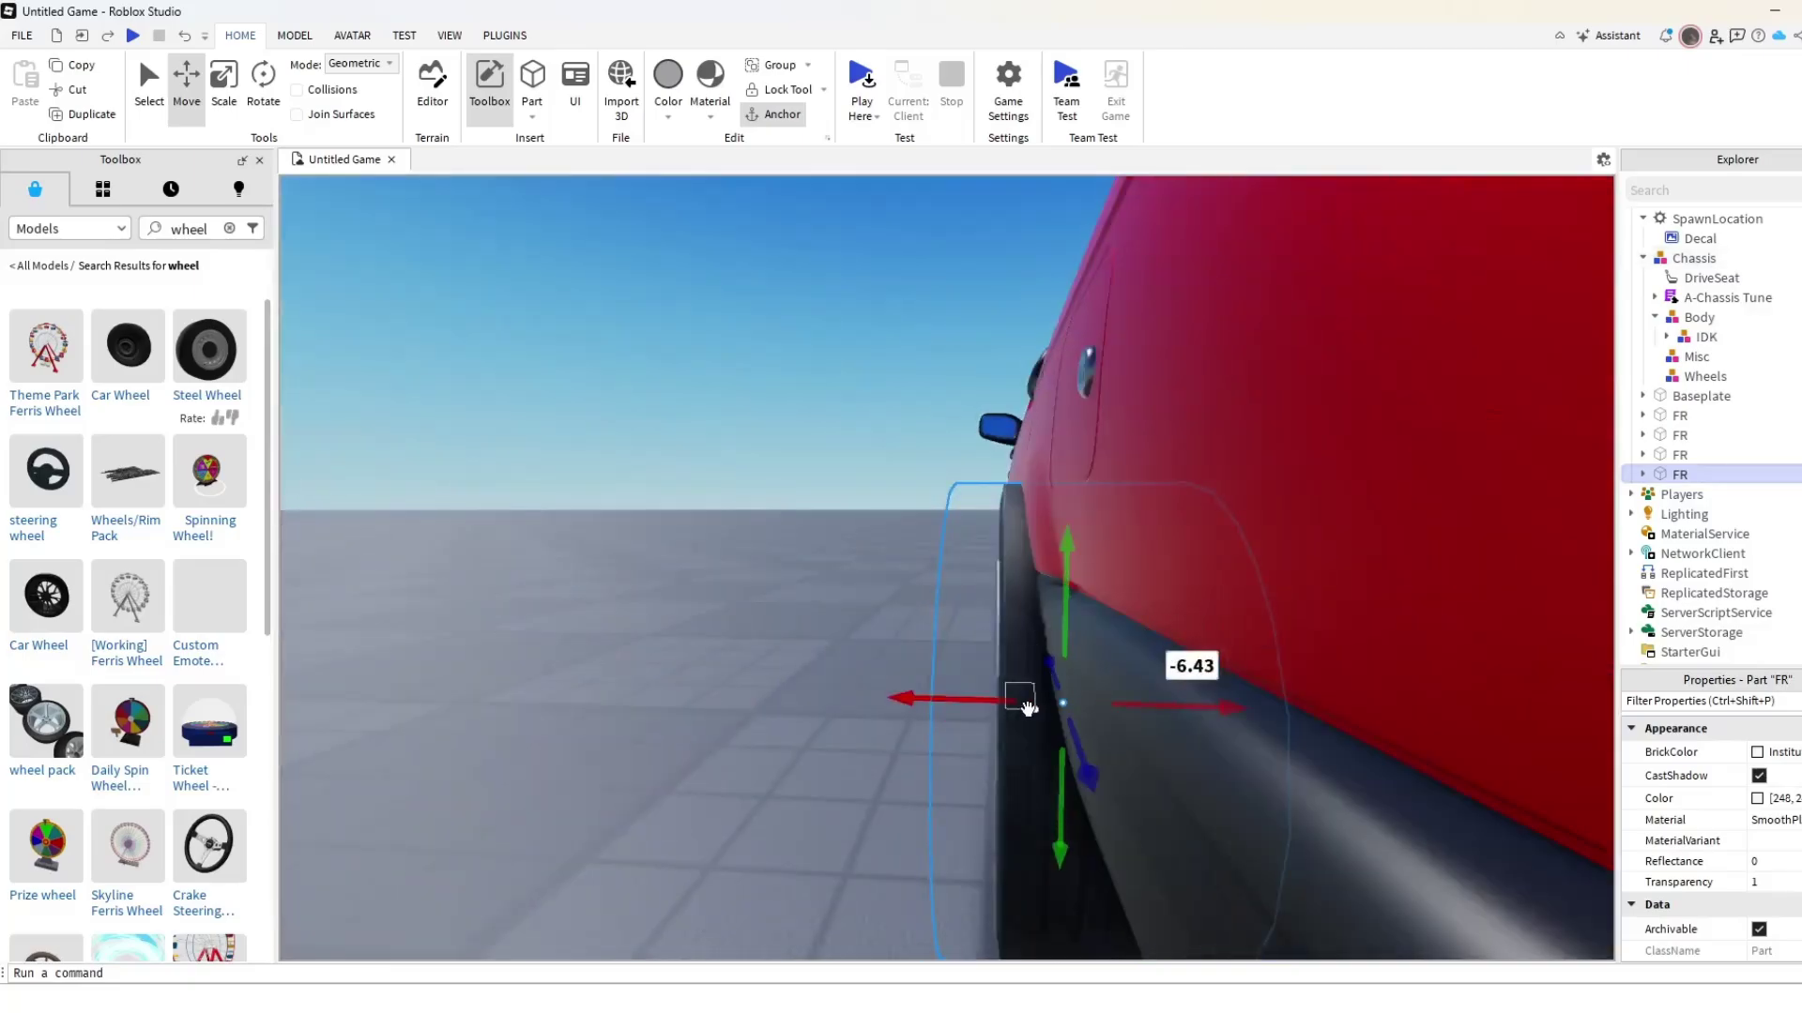
Fine-tune the rear-left wheel's sideways position along its red axis until it sits properly in the arch.
drag(1003, 706, 1037, 706)
right_drag(1037, 707, 957, 668)
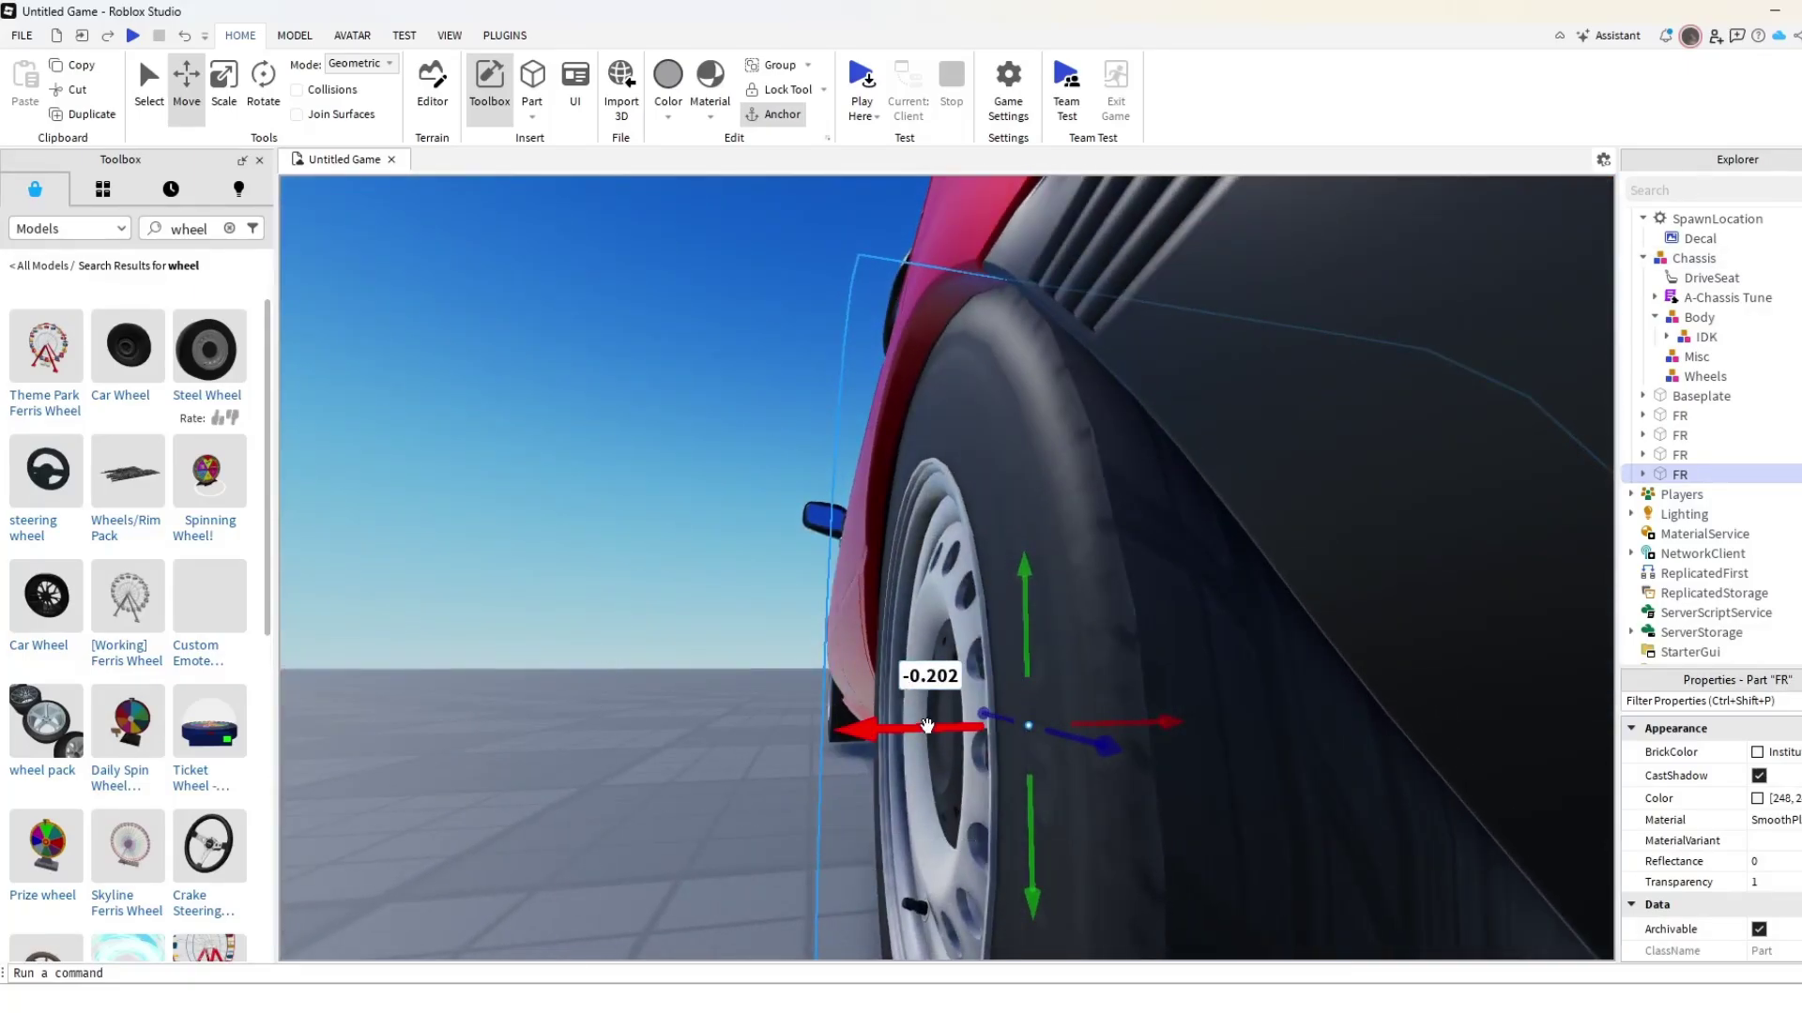
scroll(942, 674, down, 10)
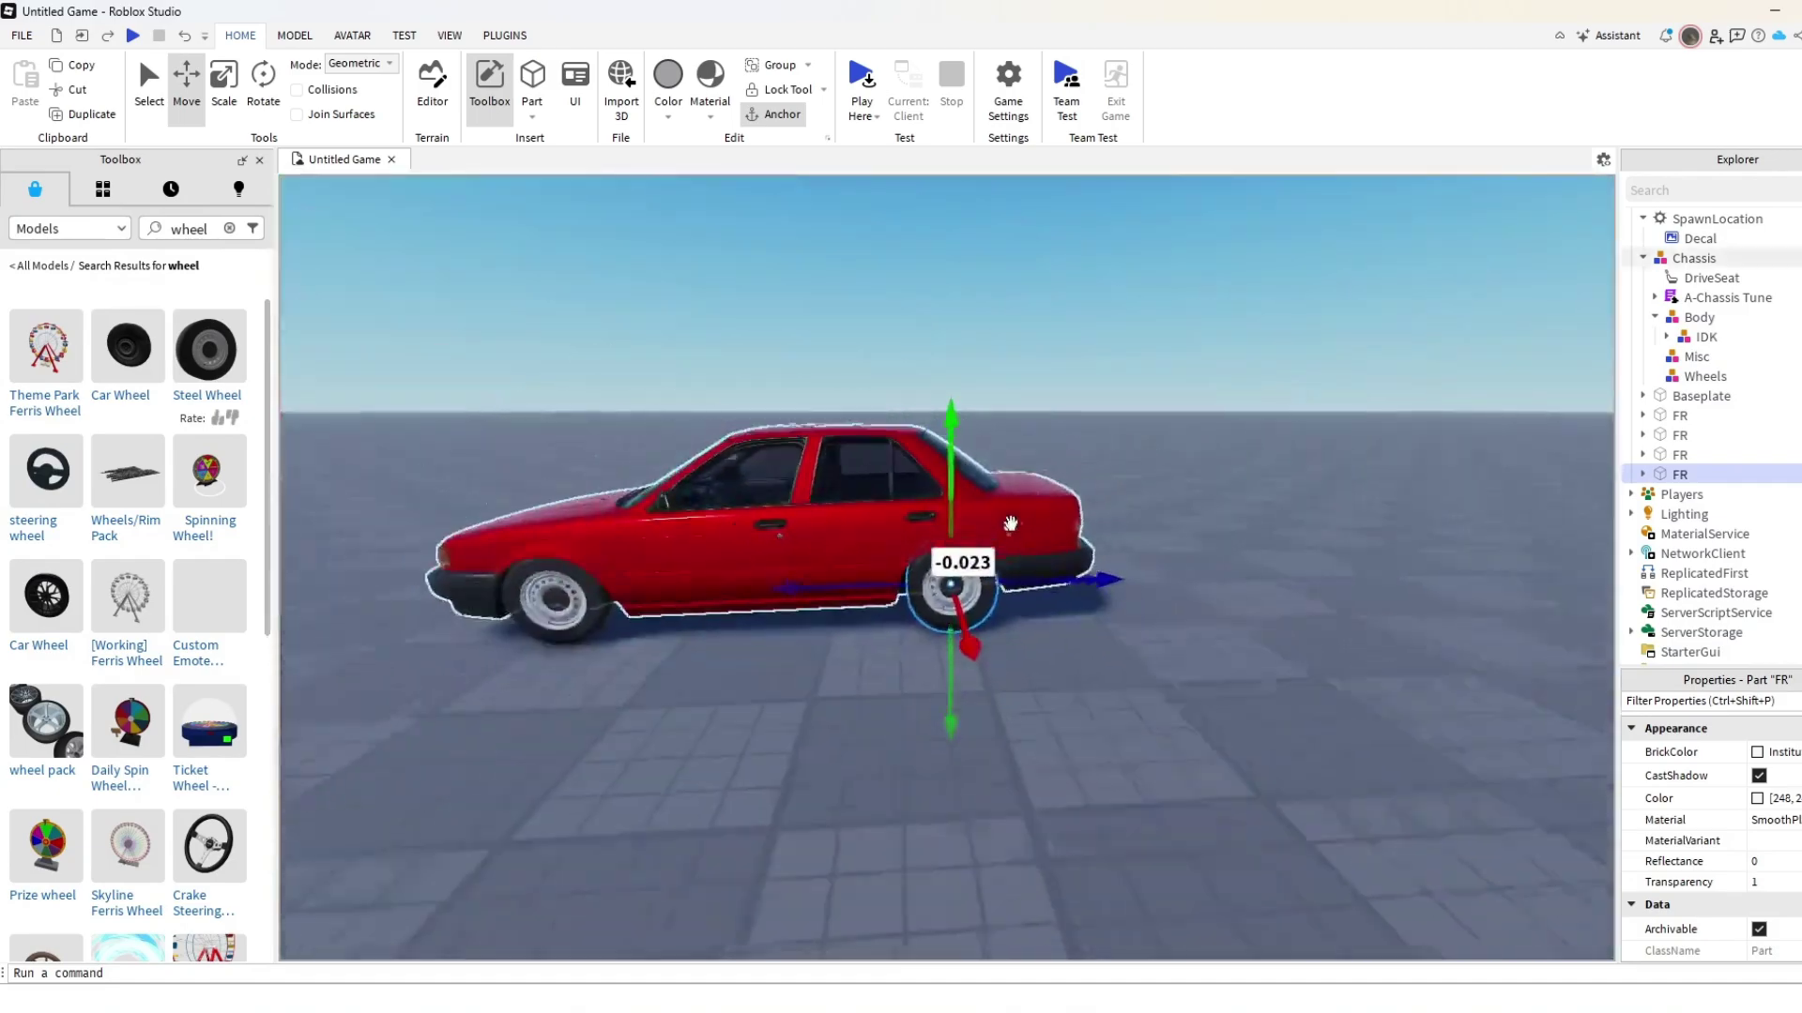
Inspect the red car from all sides to check how the four steel wheels fit their arches.
click(1058, 341)
scroll(1058, 345, up, 3)
right_drag(1061, 291, 1006, 279)
scroll(1032, 284, down, 5)
scroll(1006, 278, up, 8)
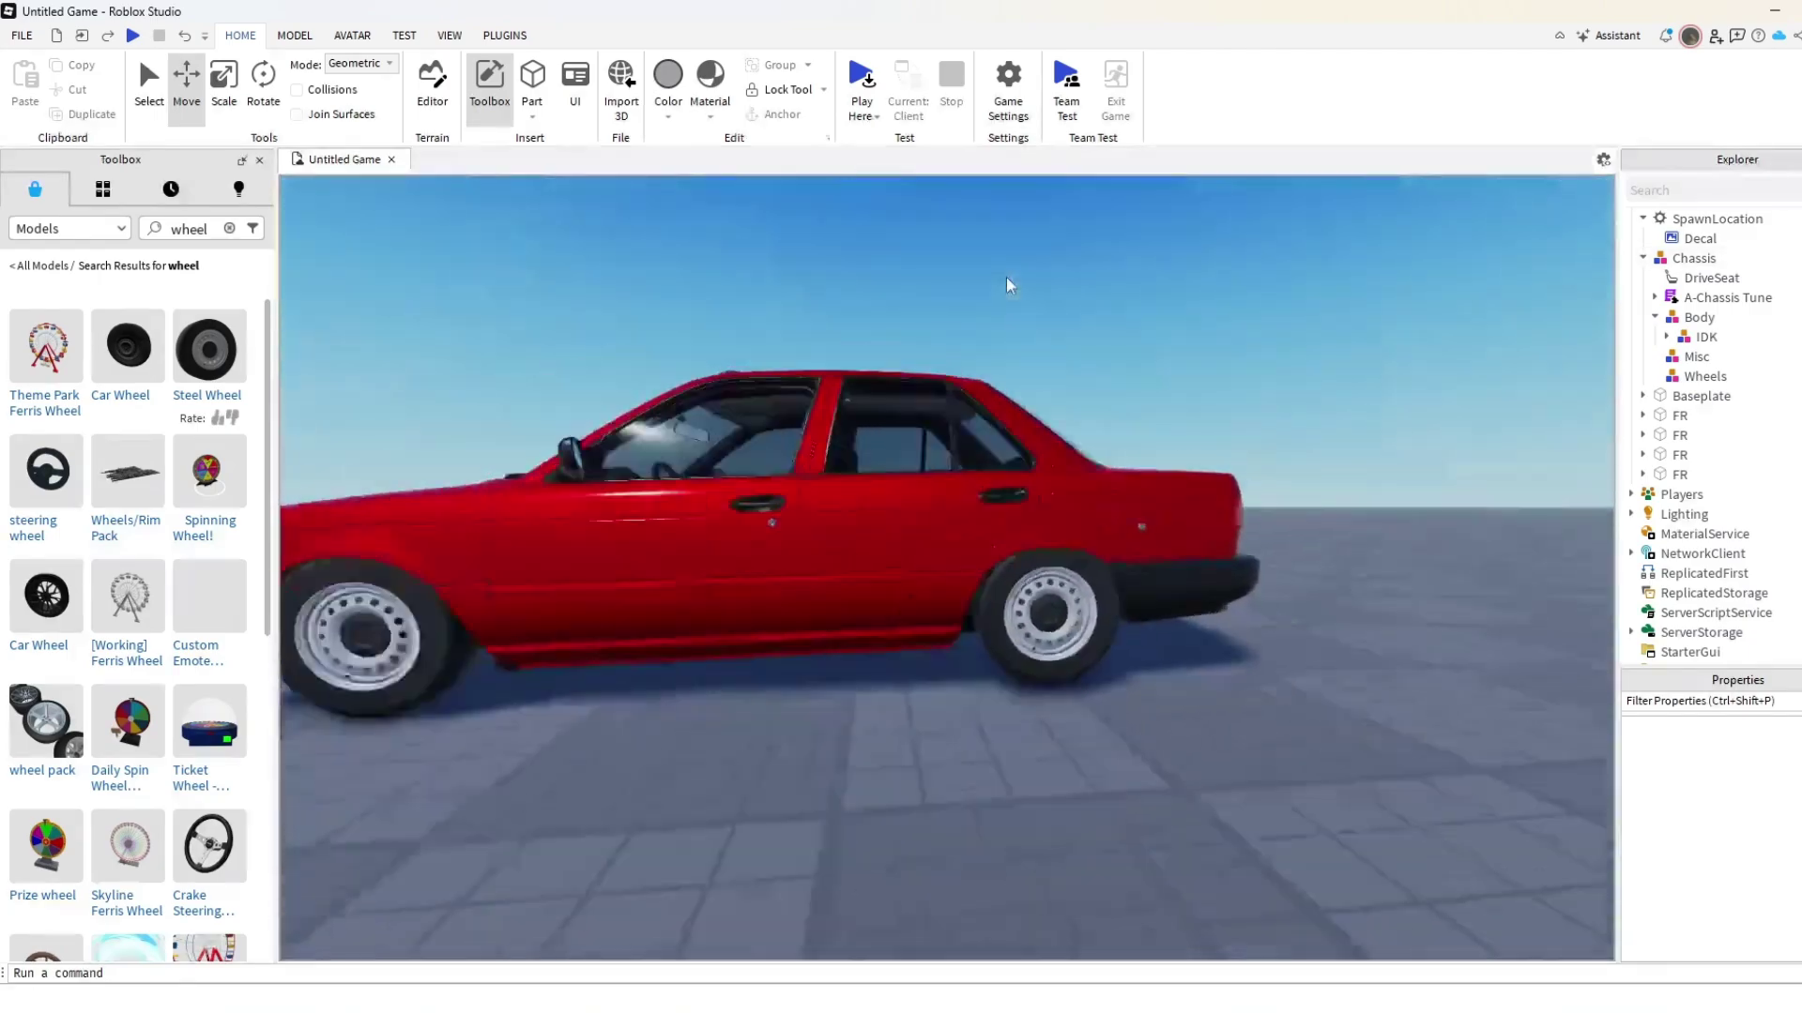
scroll(994, 276, down, 4)
scroll(983, 278, up, 4)
scroll(1025, 293, up, 6)
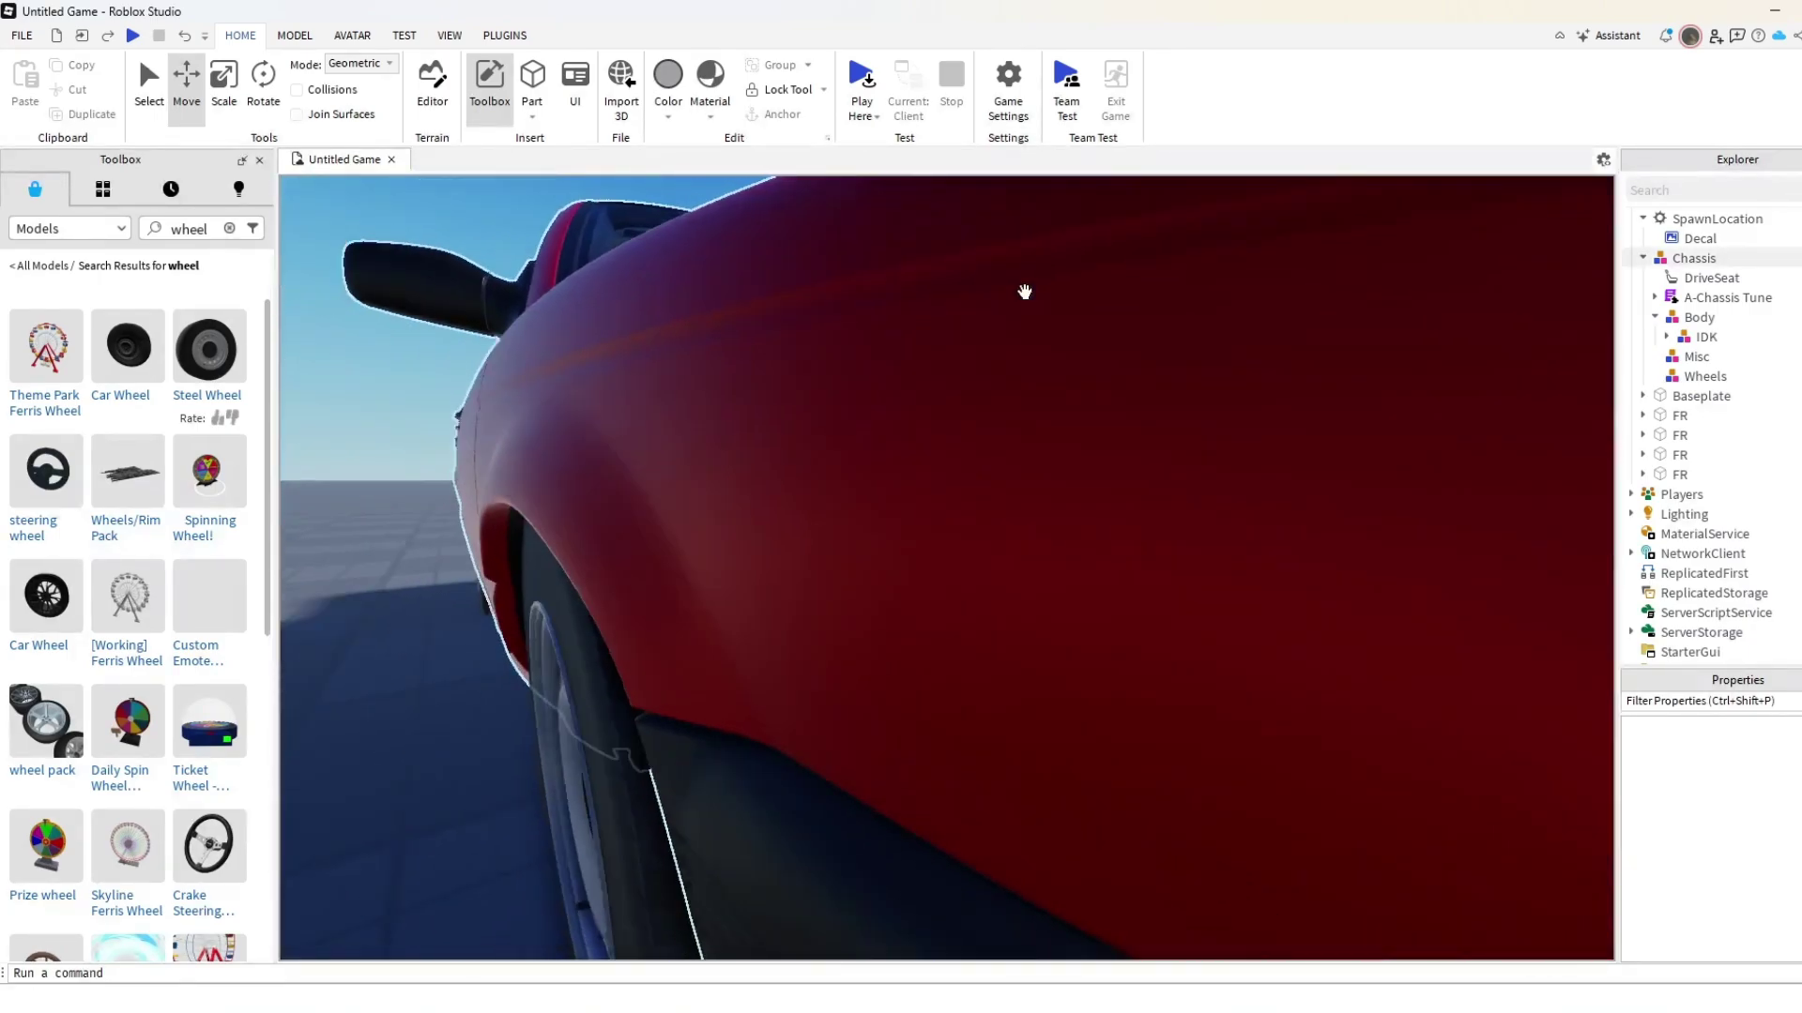
scroll(1025, 293, down, 6)
scroll(1025, 292, up, 3)
scroll(1024, 293, down, 3)
scroll(1008, 285, up, 6)
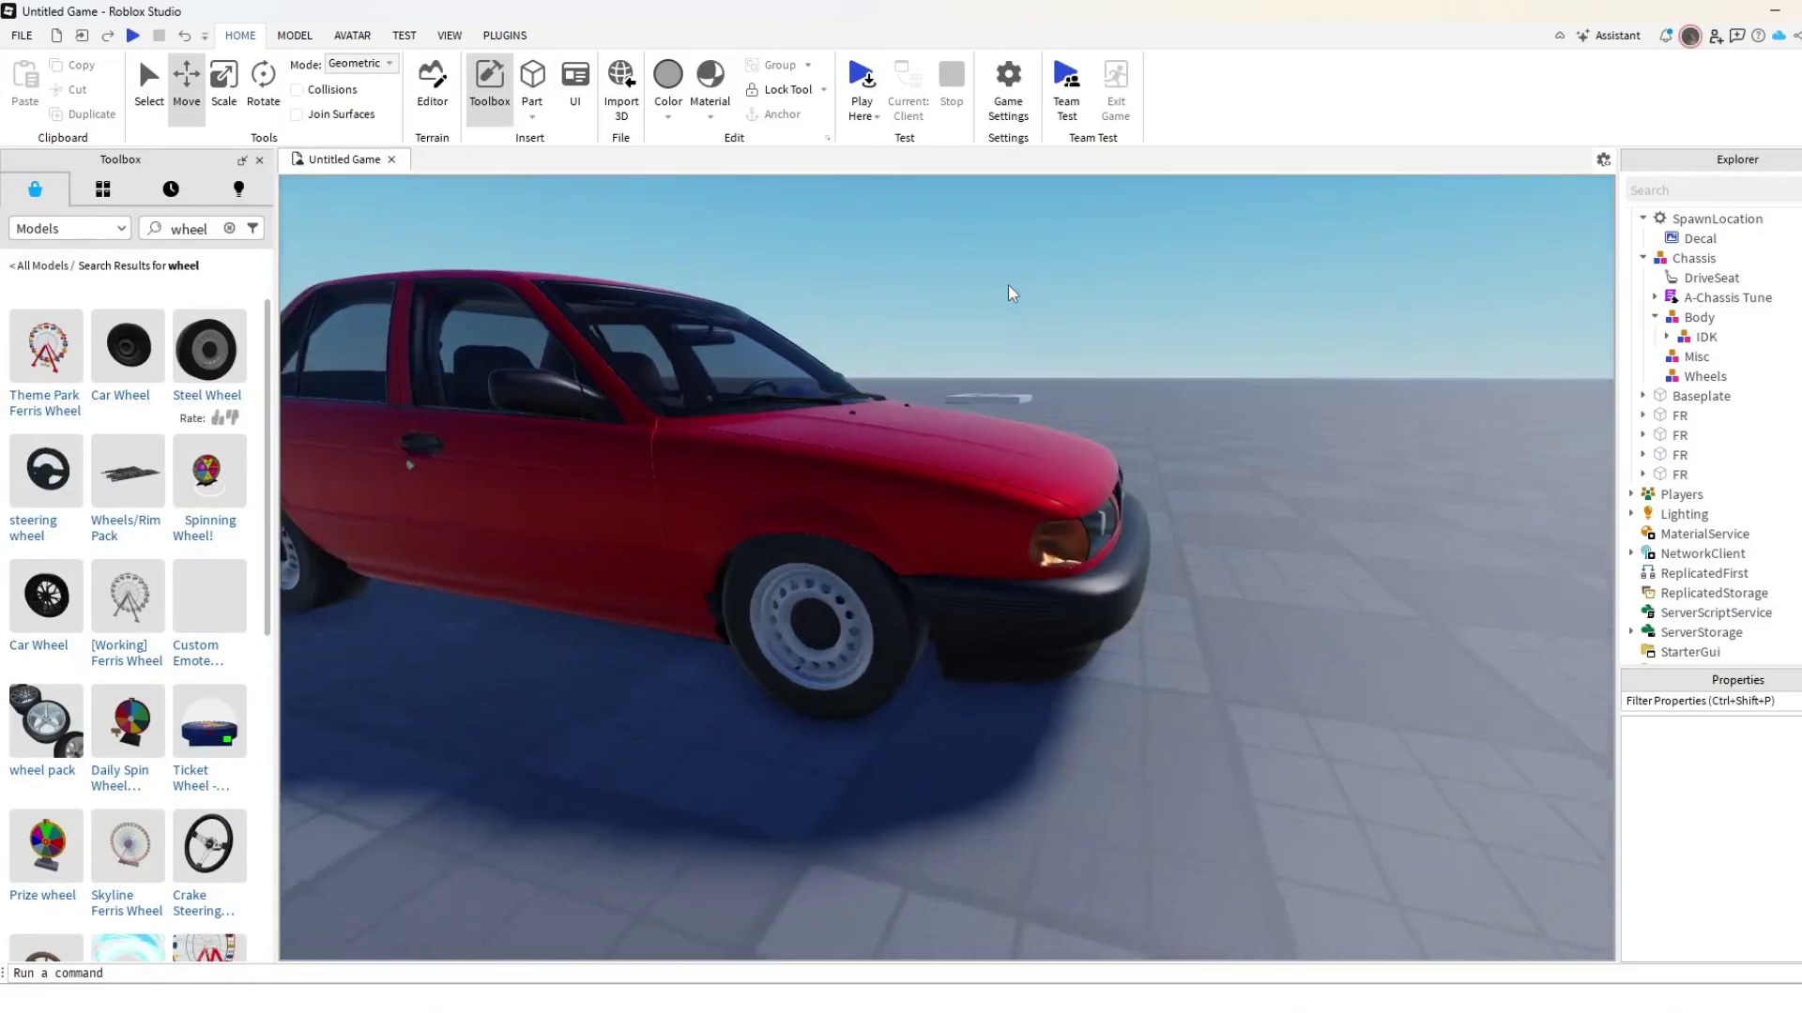
scroll(1059, 285, down, 2)
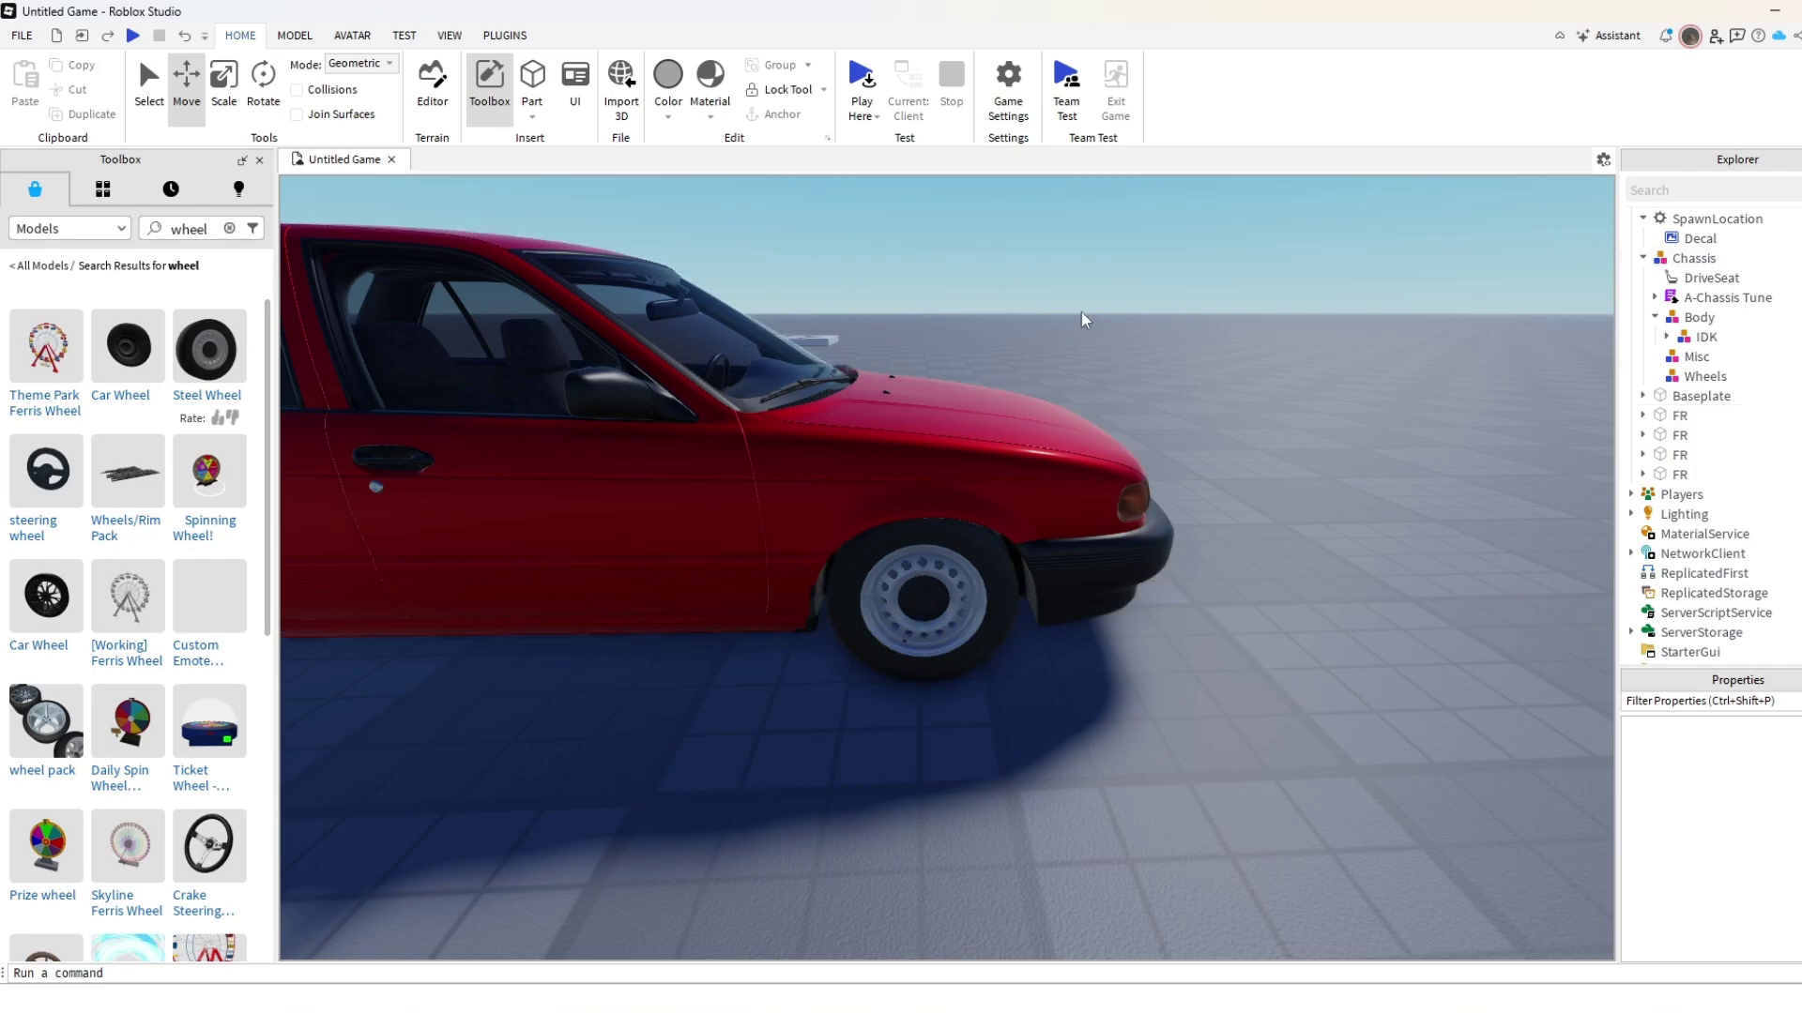
Examine the front wheels close up from both sides and above to check how they sit in their arches.
right_drag(1081, 312, 1037, 265)
scroll(943, 420, up, 2)
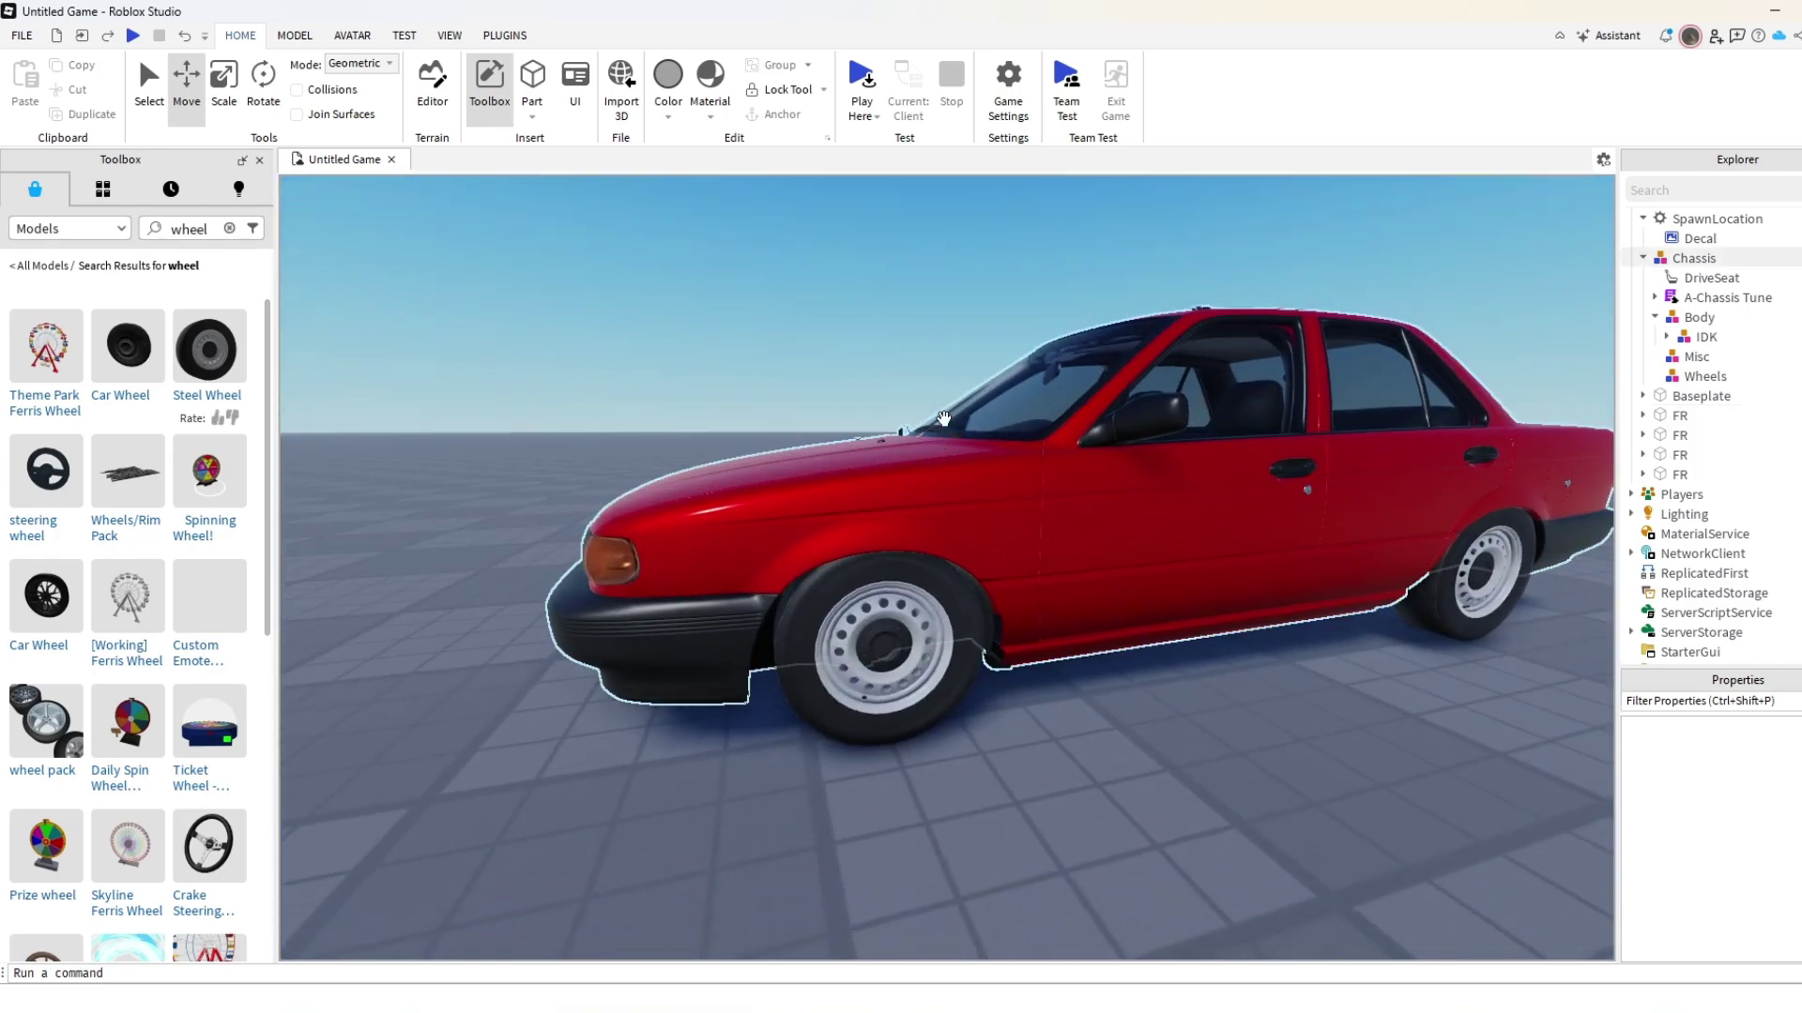
scroll(891, 469, up, 2)
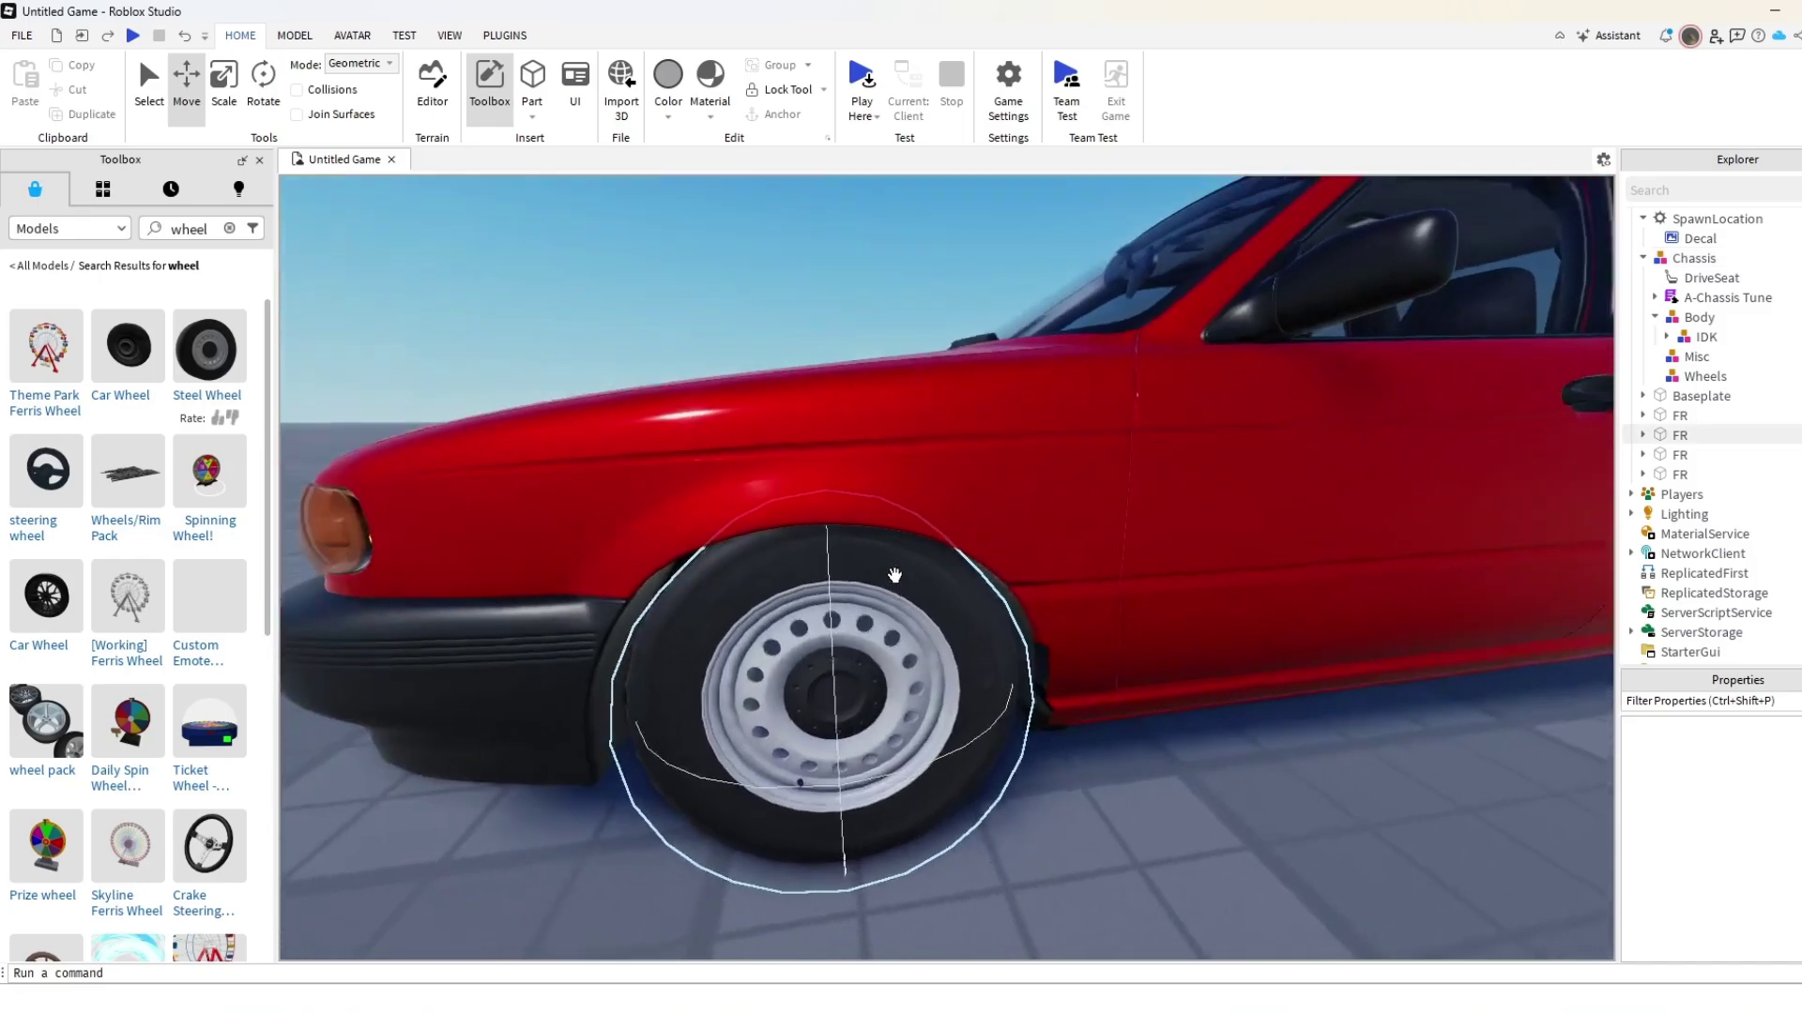
scroll(885, 397, down, 5)
scroll(882, 394, up, 8)
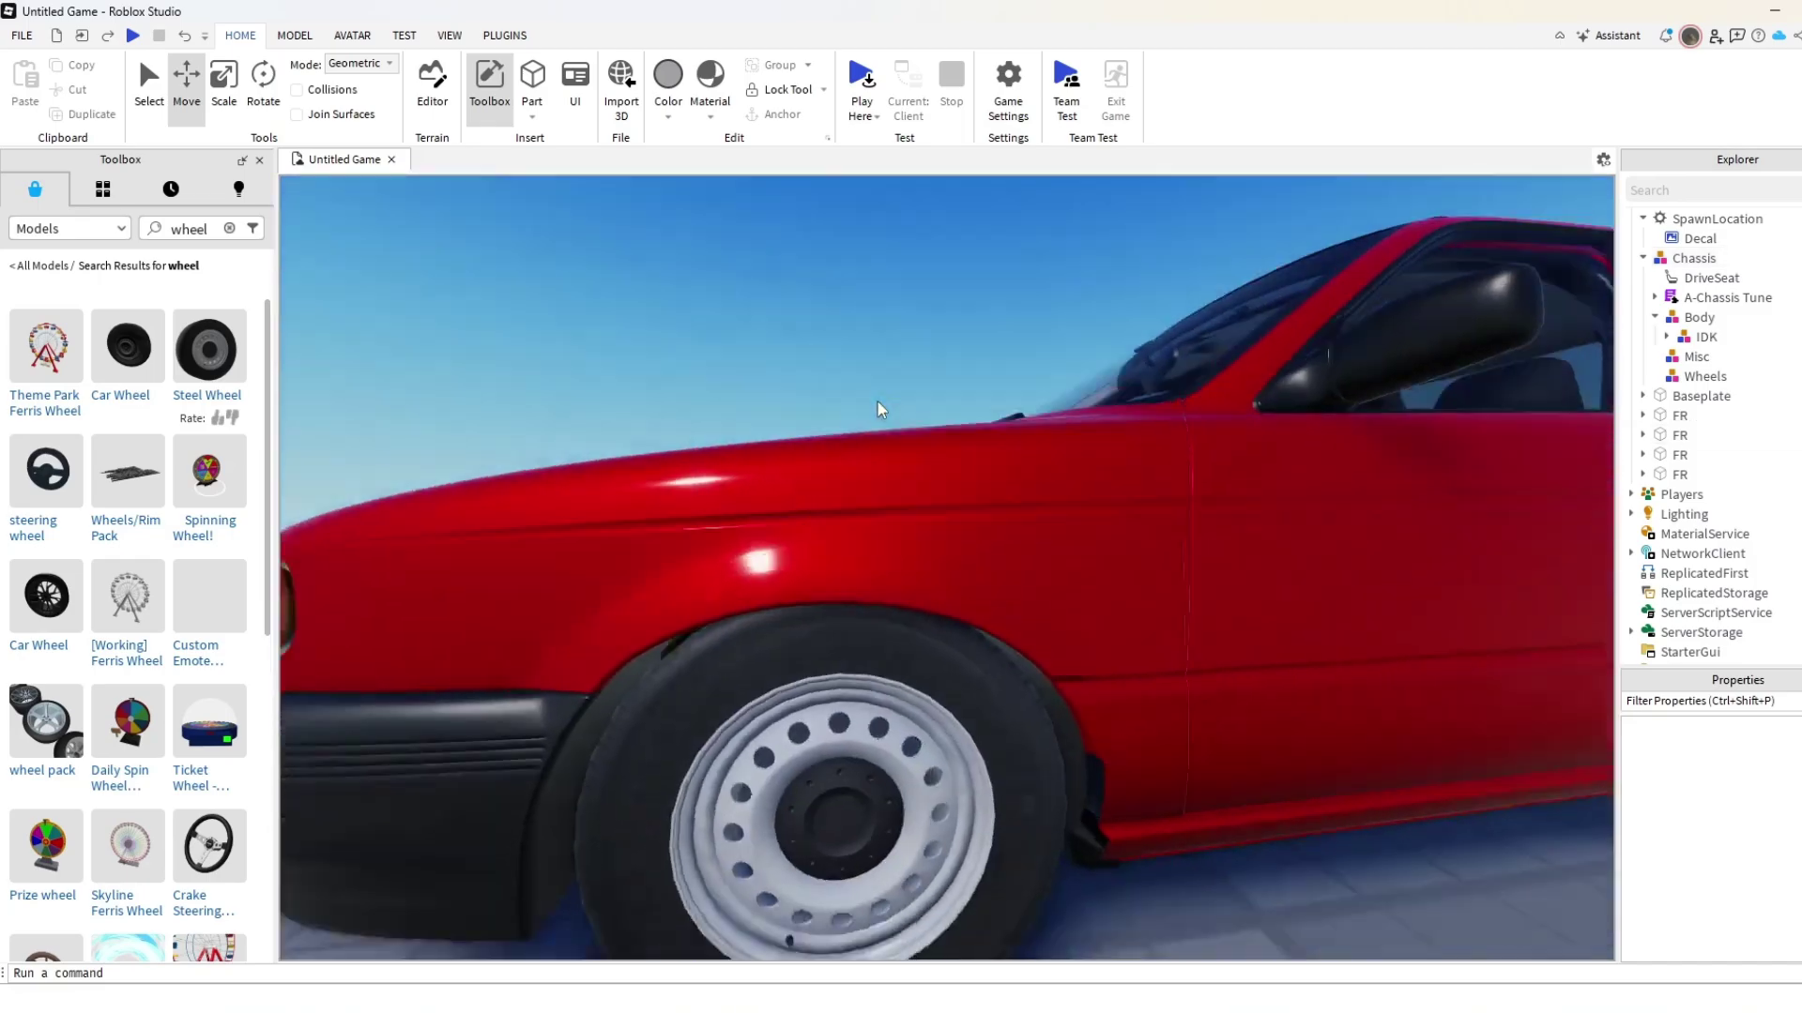
right_drag(876, 402, 877, 402)
click(867, 496)
scroll(867, 497, down, 3)
right_drag(867, 496, 871, 499)
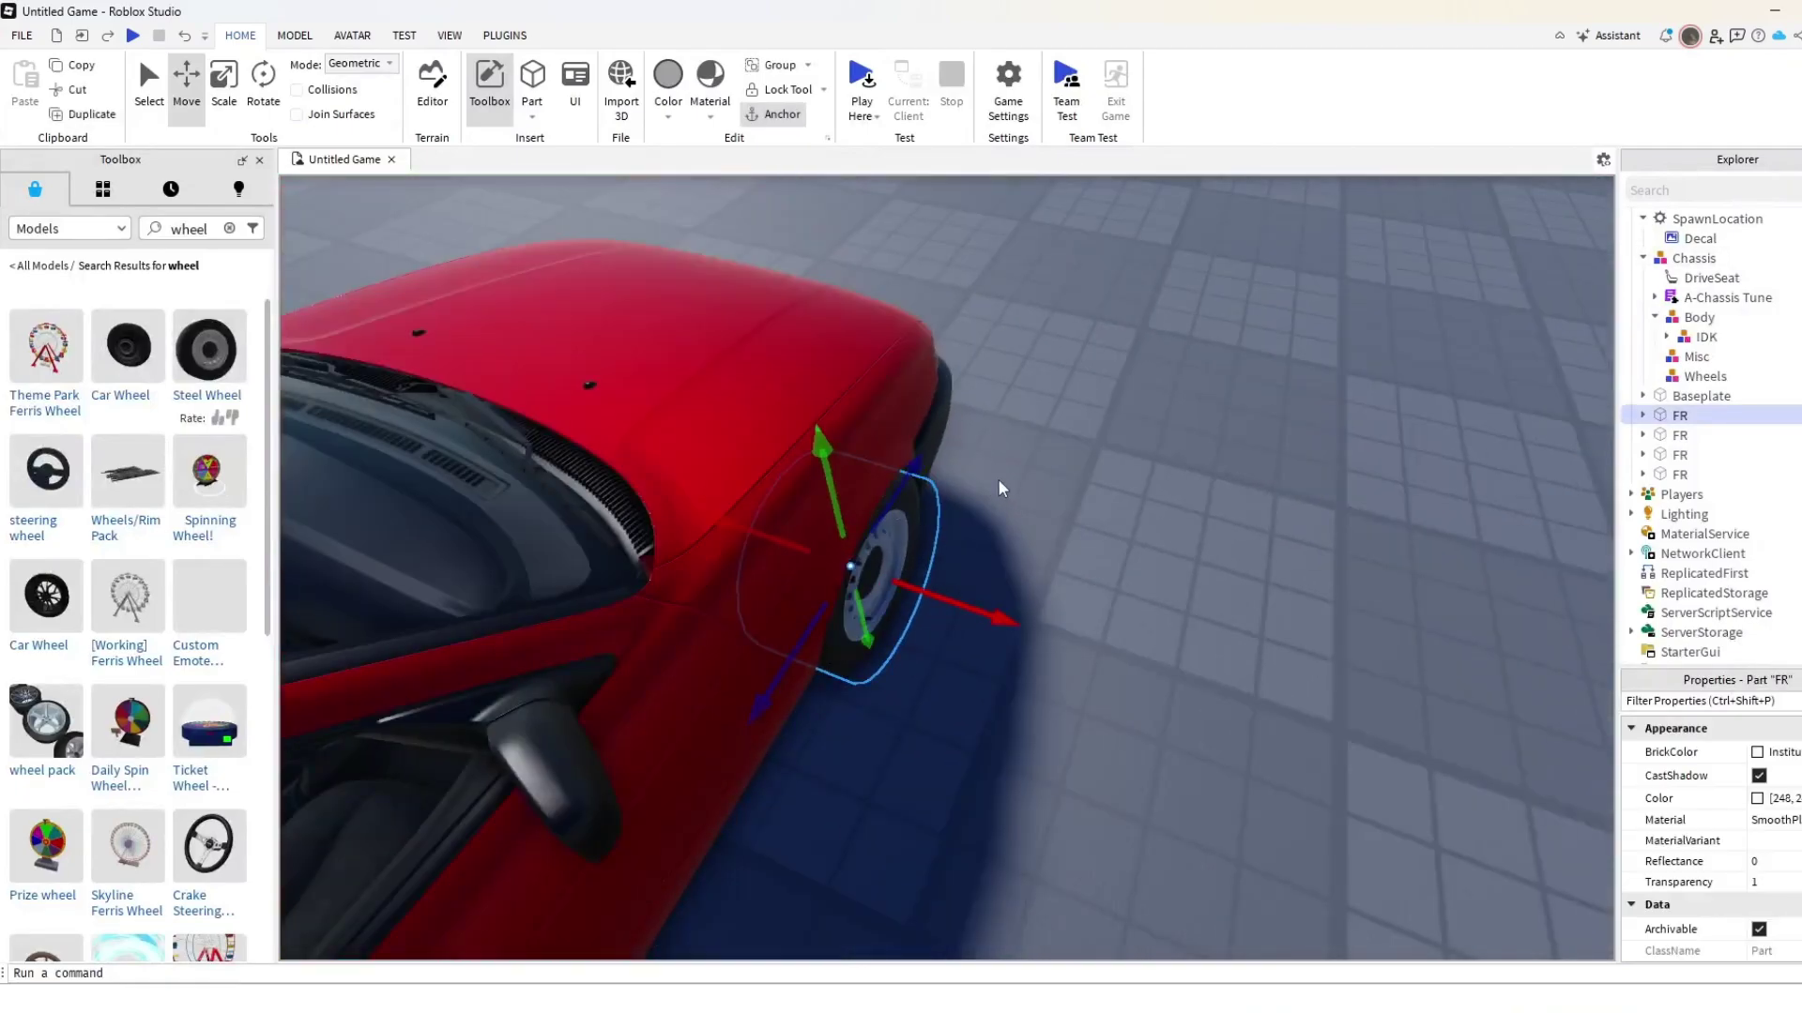
click(1111, 447)
right_drag(1102, 415, 1000, 310)
scroll(1074, 353, down, 3)
key(d)
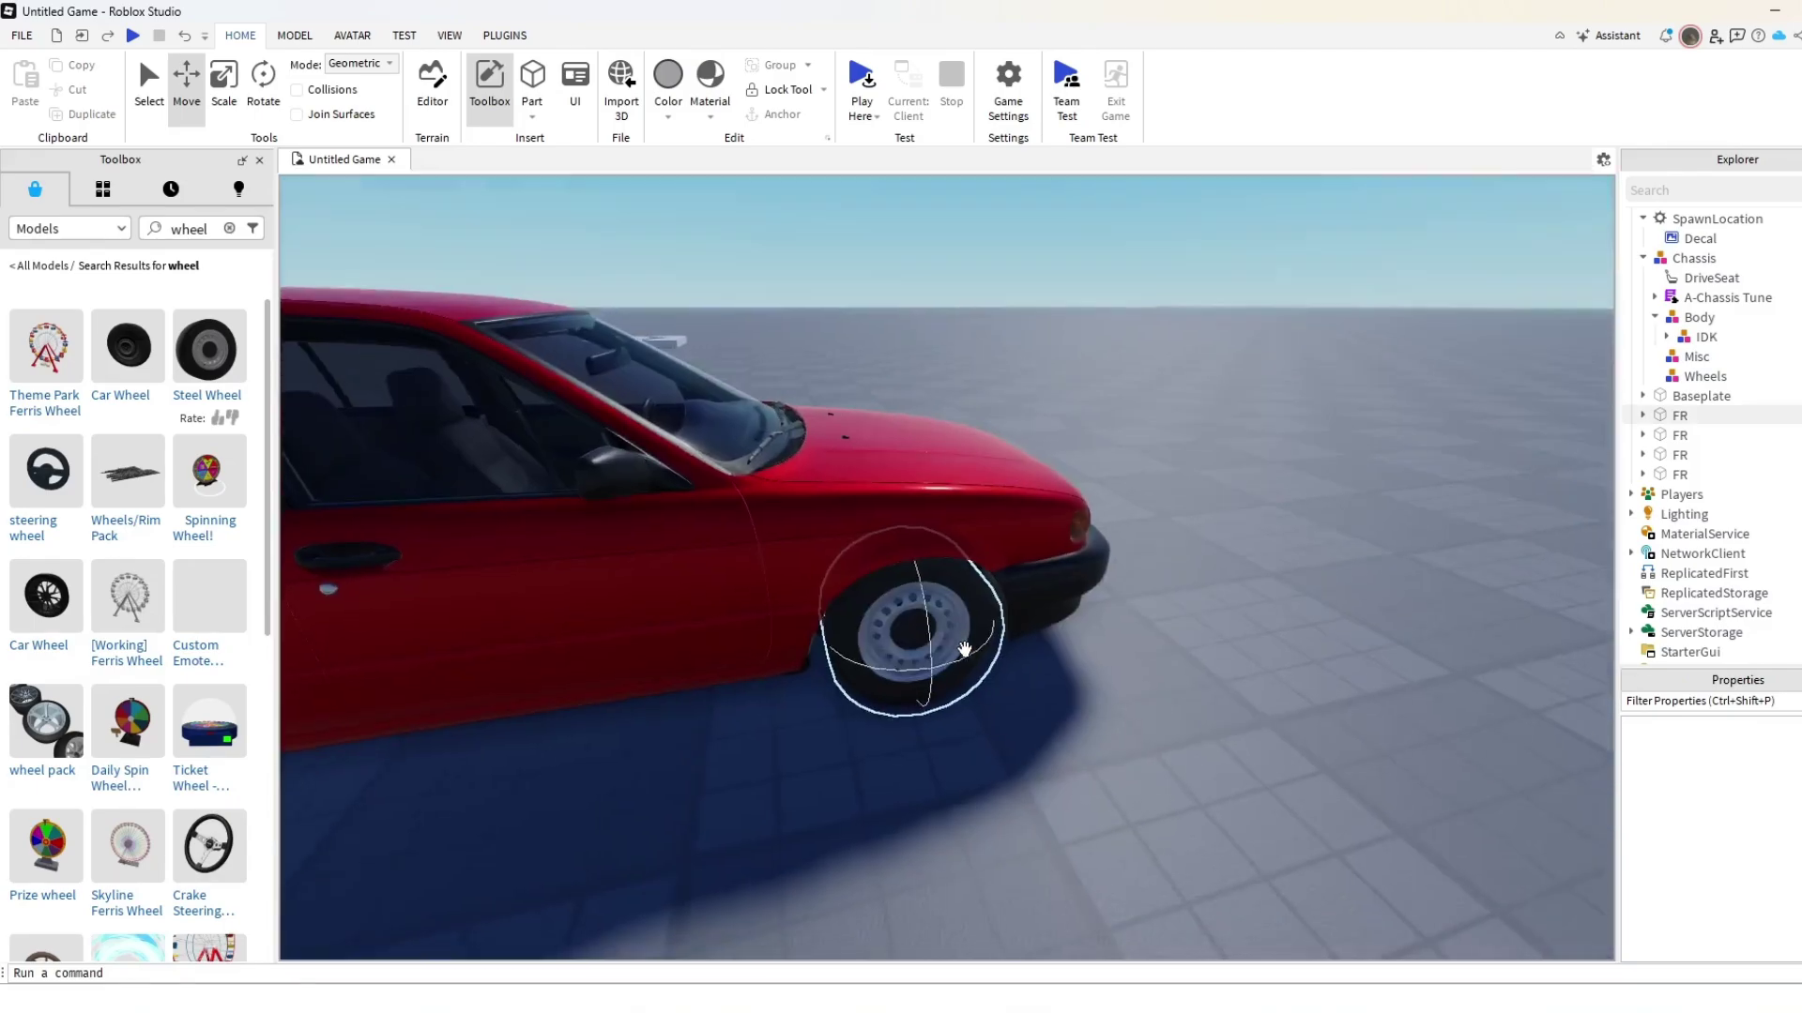
Select the front-left wheel part and rename it FL.
key(w)
right_drag(965, 651, 963, 650)
key(d)
click(931, 585)
right_drag(924, 573, 922, 569)
scroll(924, 572, up, 3)
scroll(924, 572, down, 4)
key(d)
scroll(922, 569, up, 3)
click(1041, 639)
scroll(1040, 639, up, 4)
right_drag(1041, 639, 1041, 639)
key(f)
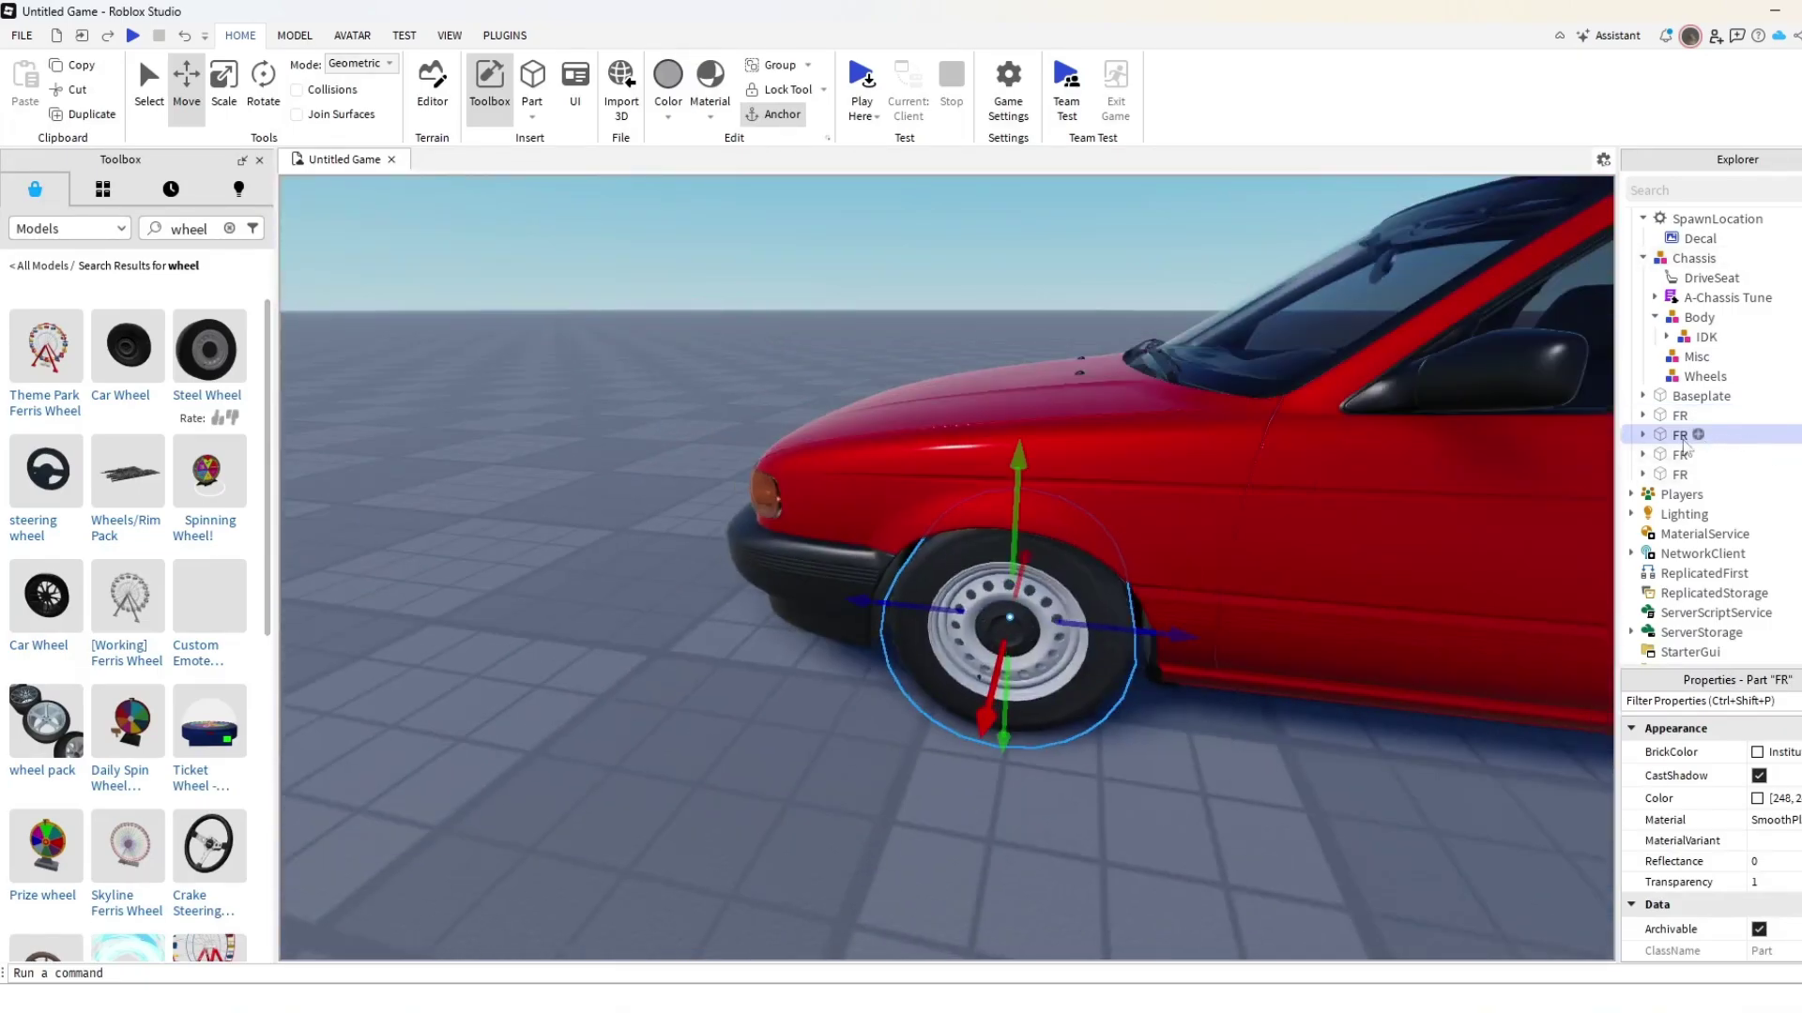
scroll(1776, 765, down, 3)
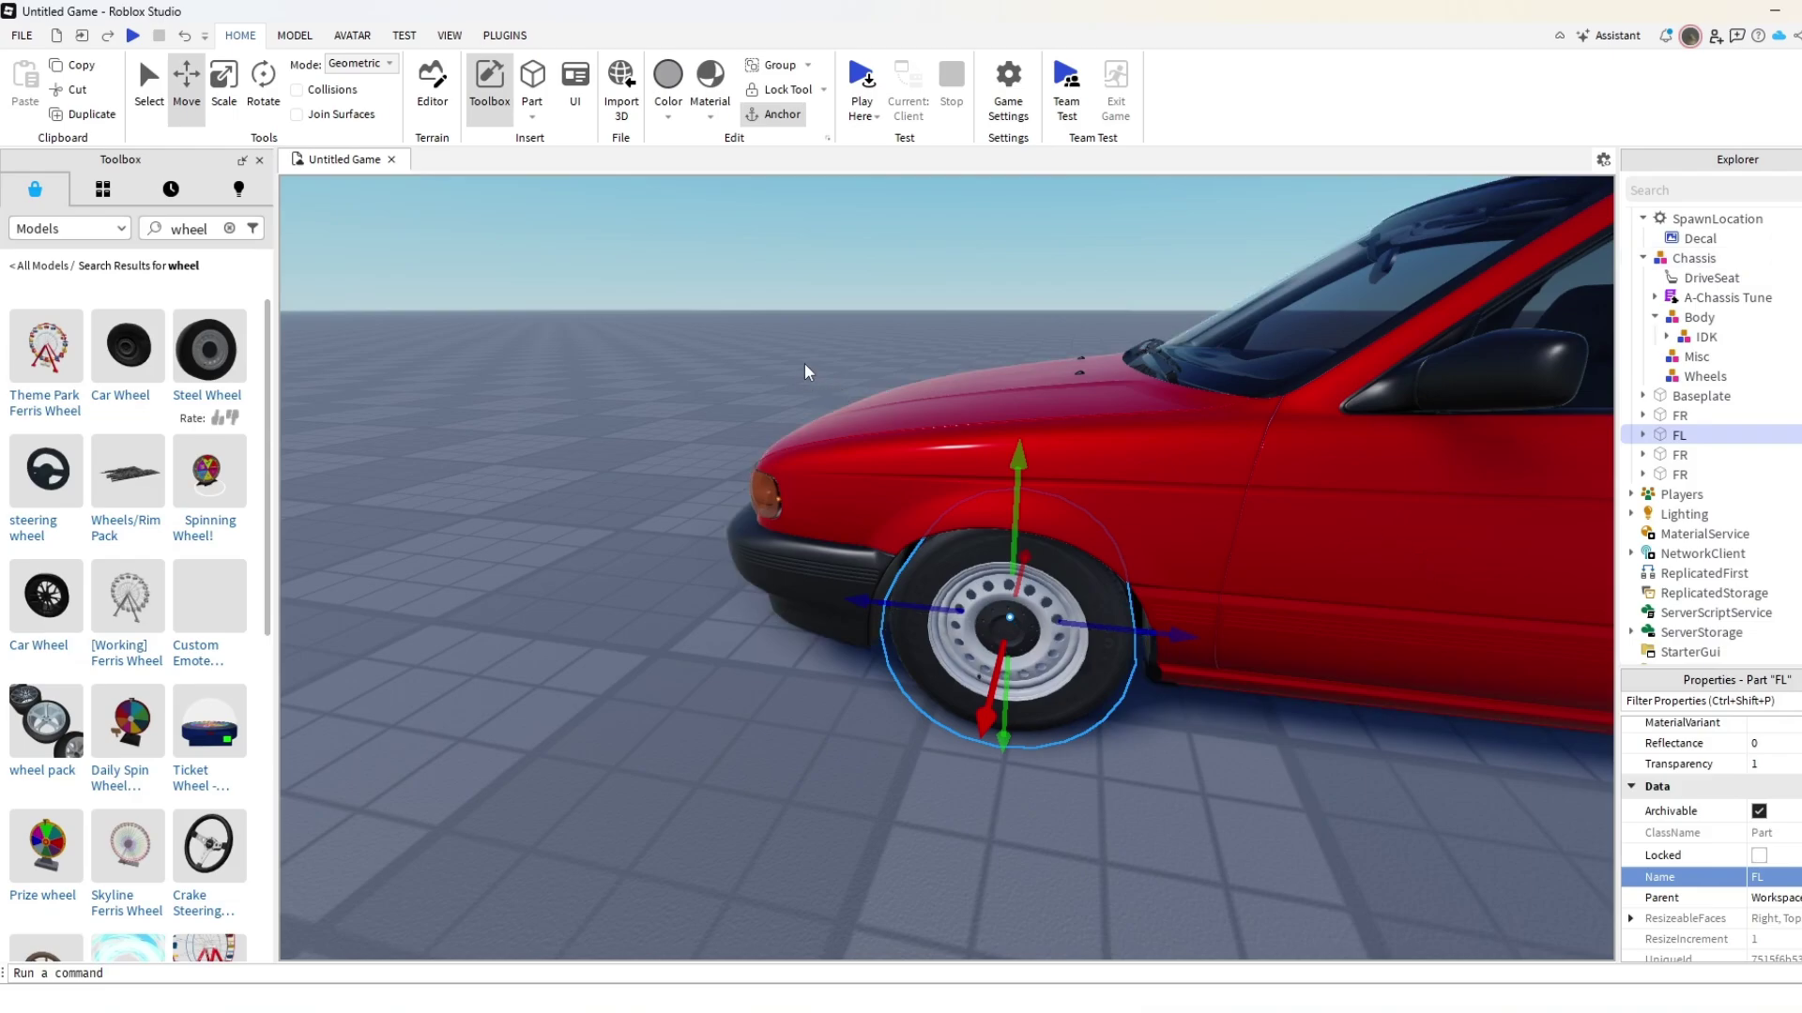
Select the rear-left wheel part and rename it RL.
right_drag(804, 364, 803, 346)
key(s)
click(914, 297)
key(d)
key(w)
right_drag(914, 297, 914, 297)
right_drag(1246, 639, 1246, 639)
key(s)
click(1063, 609)
key(d)
key(w)
right_drag(1063, 609, 1063, 609)
scroll(1199, 611, down, 5)
scroll(1072, 644, up, 5)
scroll(1072, 644, down, 3)
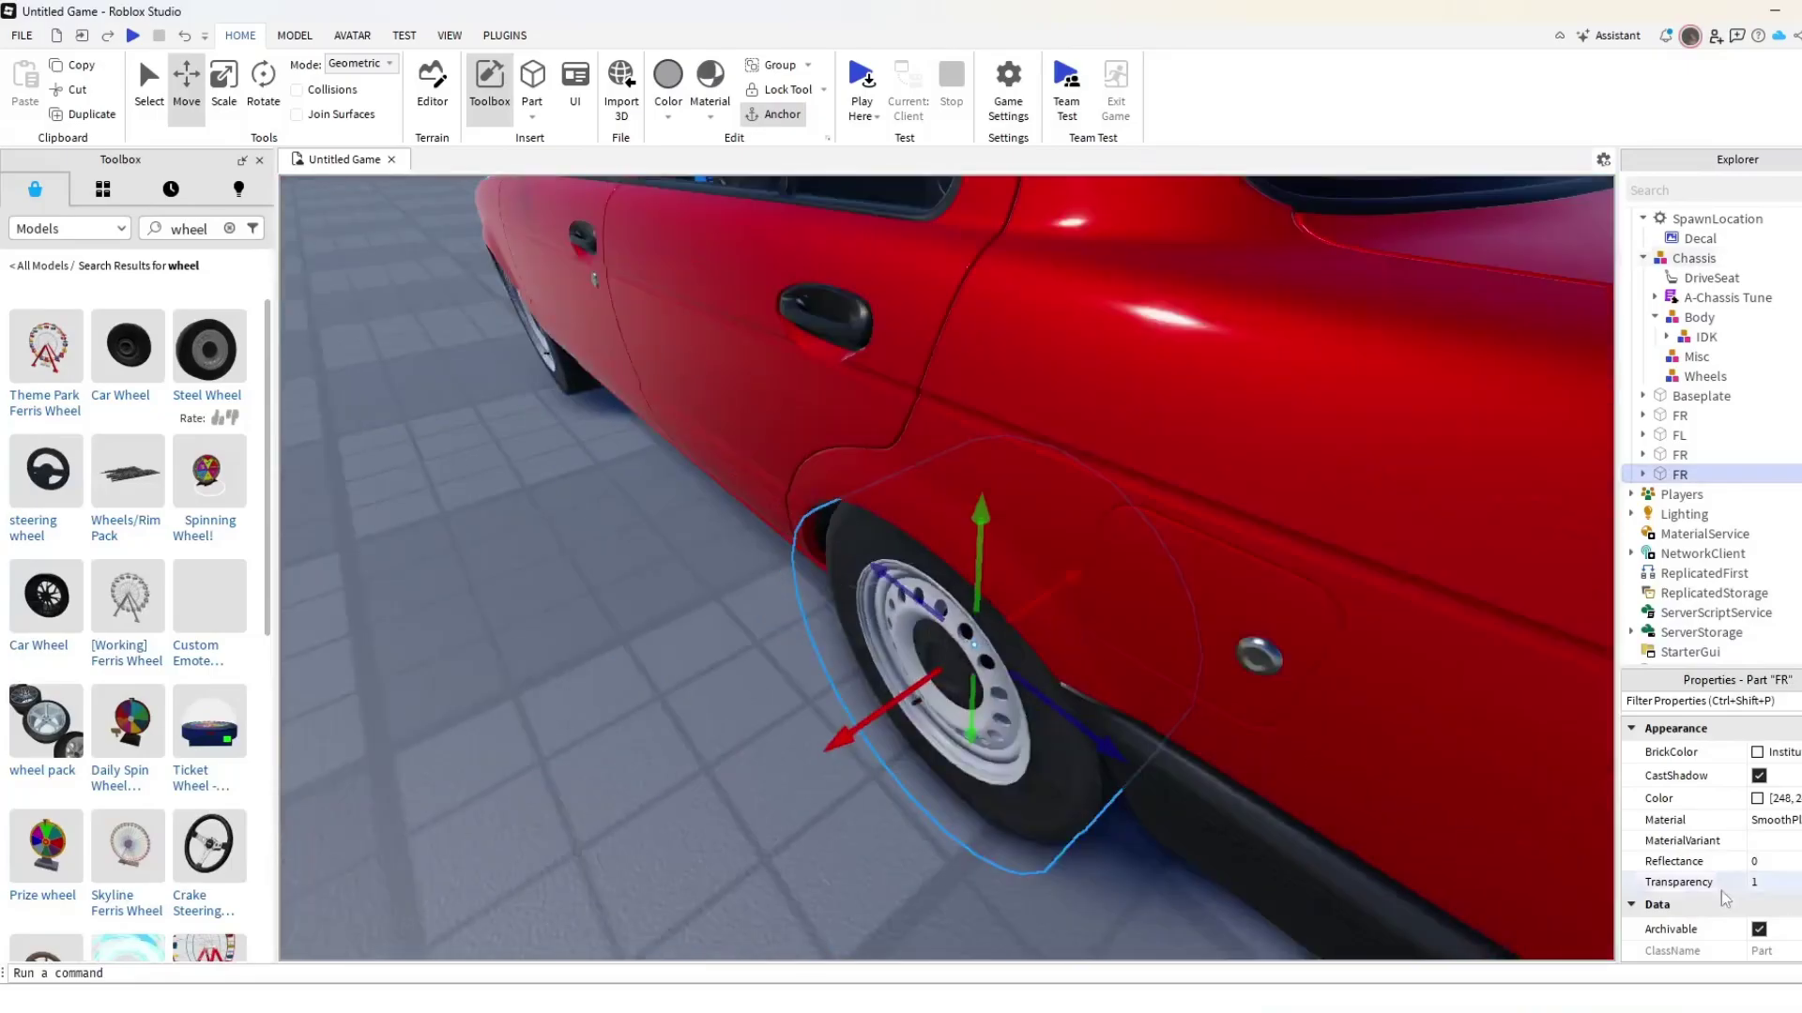
scroll(1723, 897, down, 3)
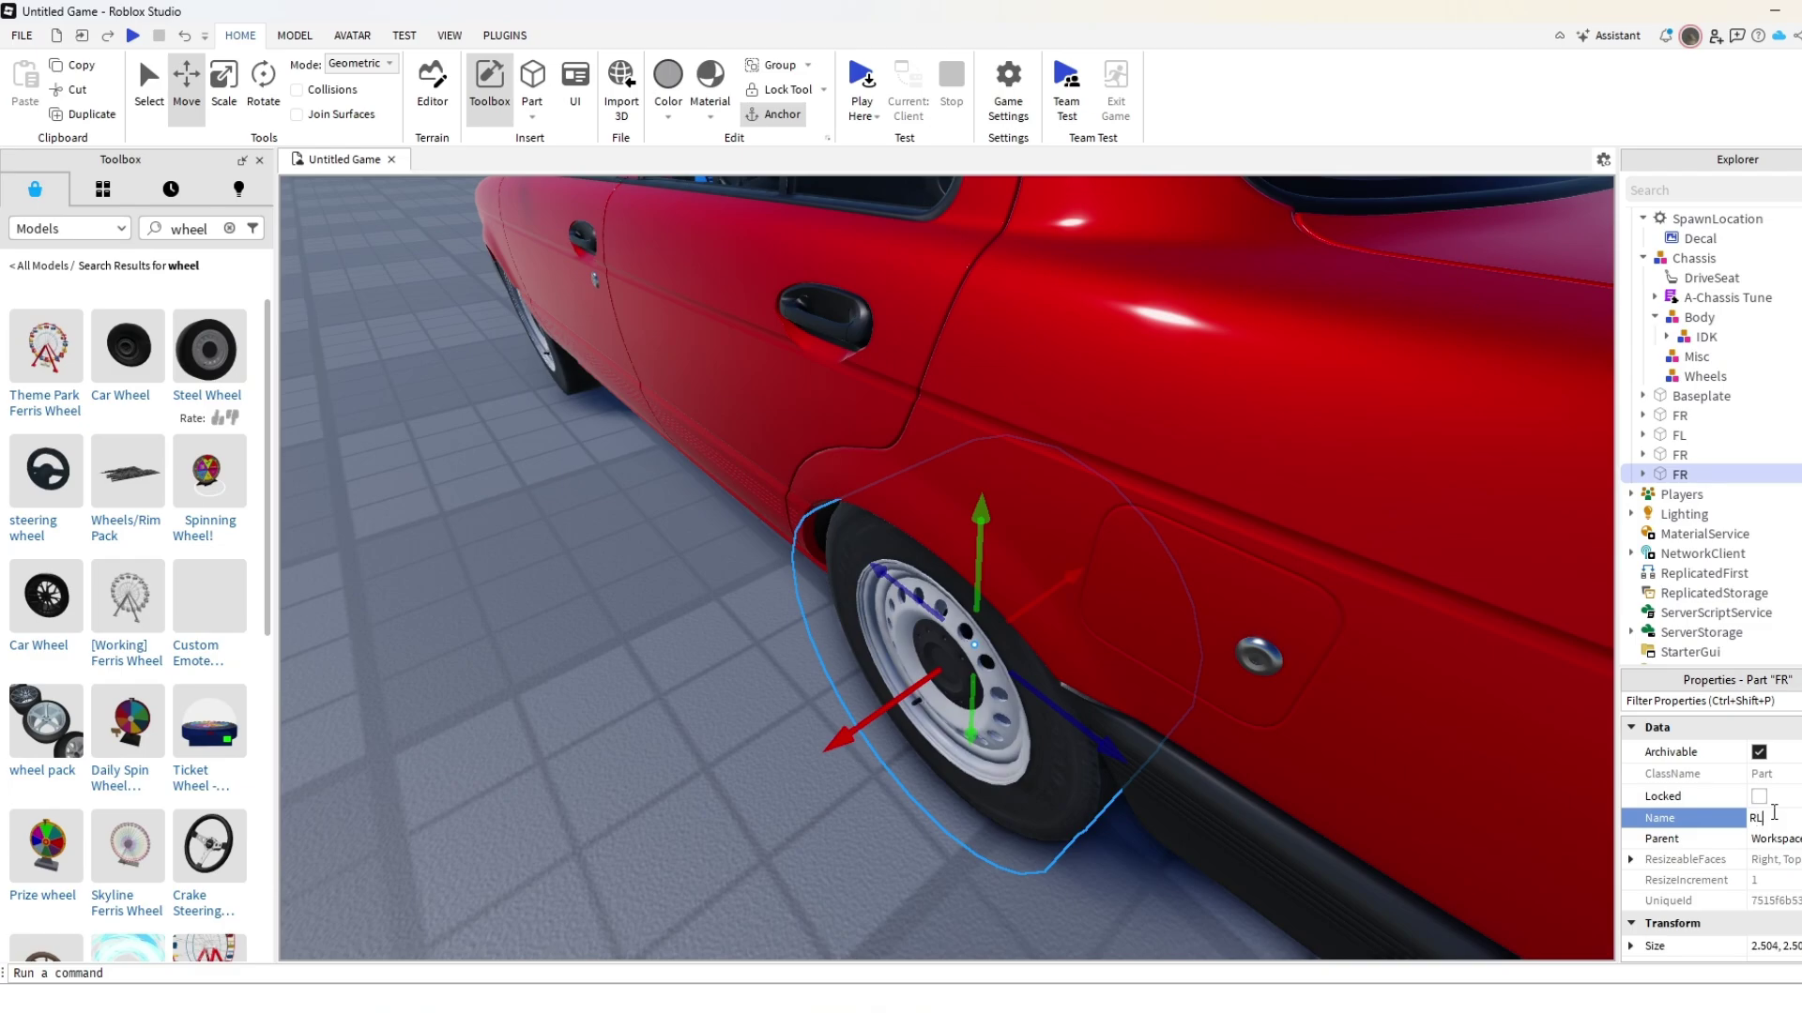
Select the rear-right wheel part and rename it RR.
key(s)
right_drag(1151, 522, 1147, 517)
key(d)
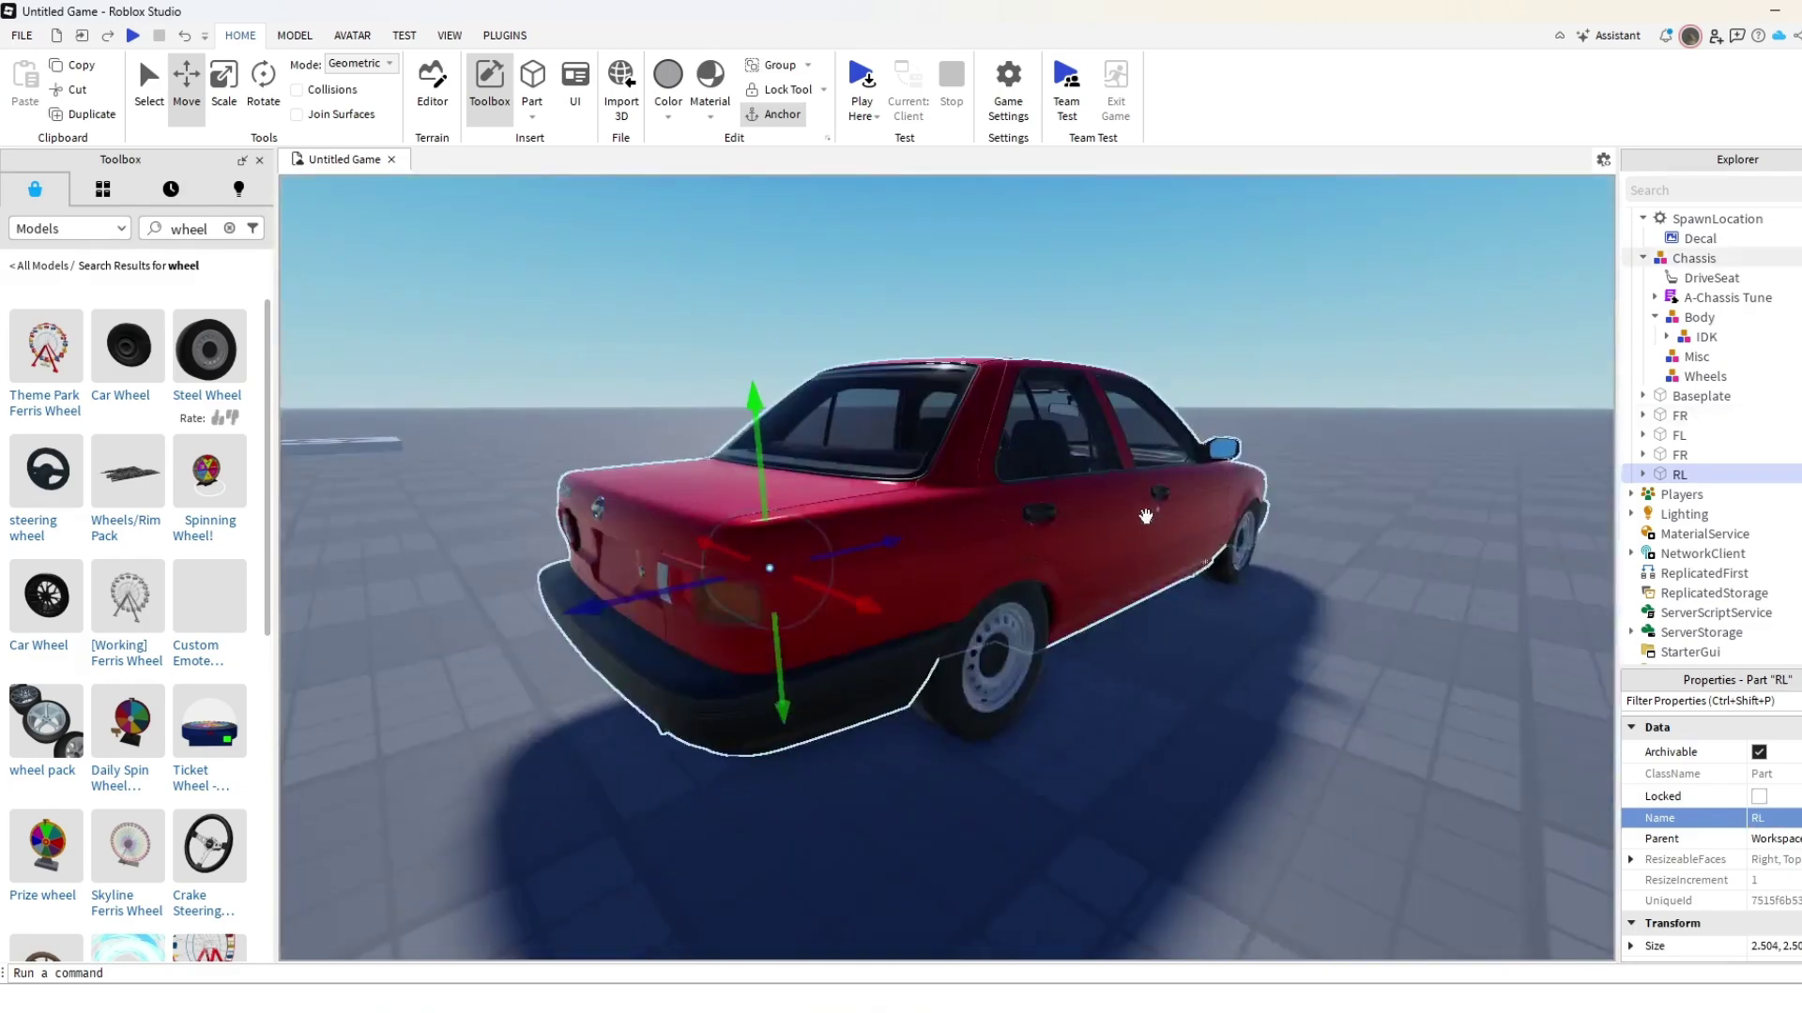
click(1162, 279)
right_drag(1163, 279, 1164, 279)
key(w)
click(939, 605)
scroll(1774, 847, down, 2)
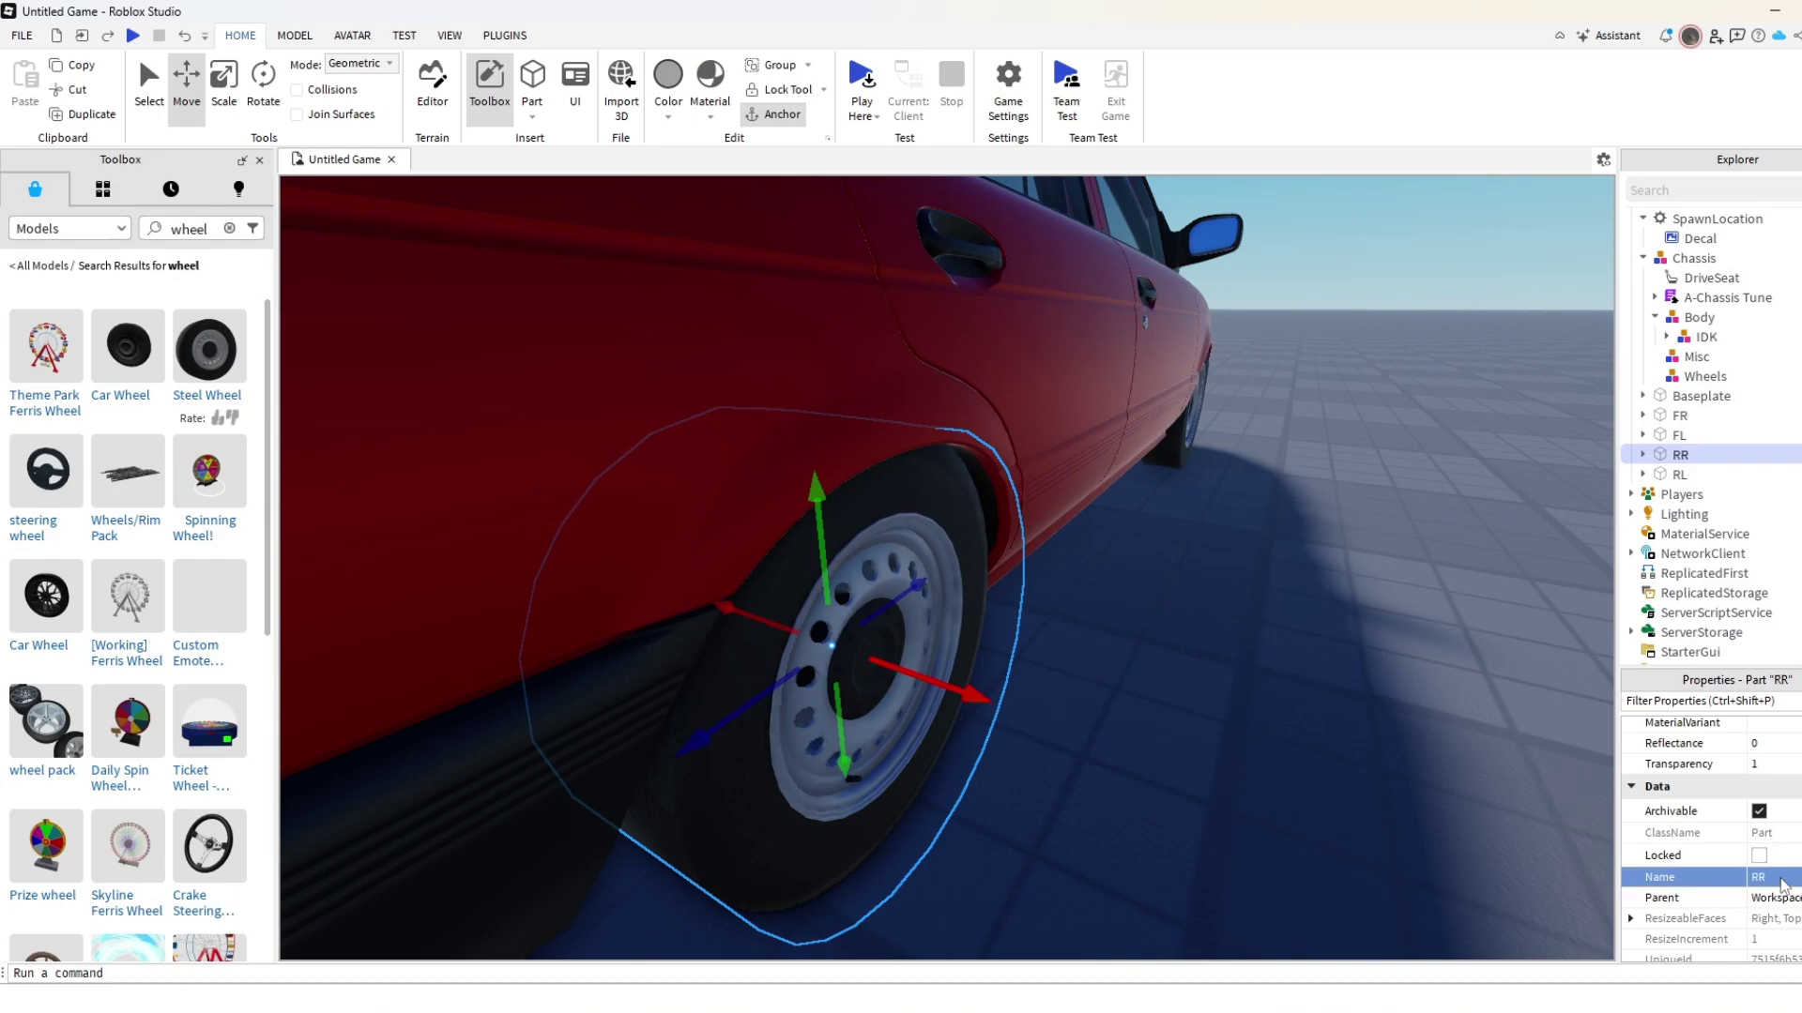
Deselect the wheel and look over the car's left side and front with its wheels in place.
key(s)
right_drag(1298, 537, 1301, 537)
key(a)
click(1137, 274)
key(w)
right_drag(1135, 273, 1135, 274)
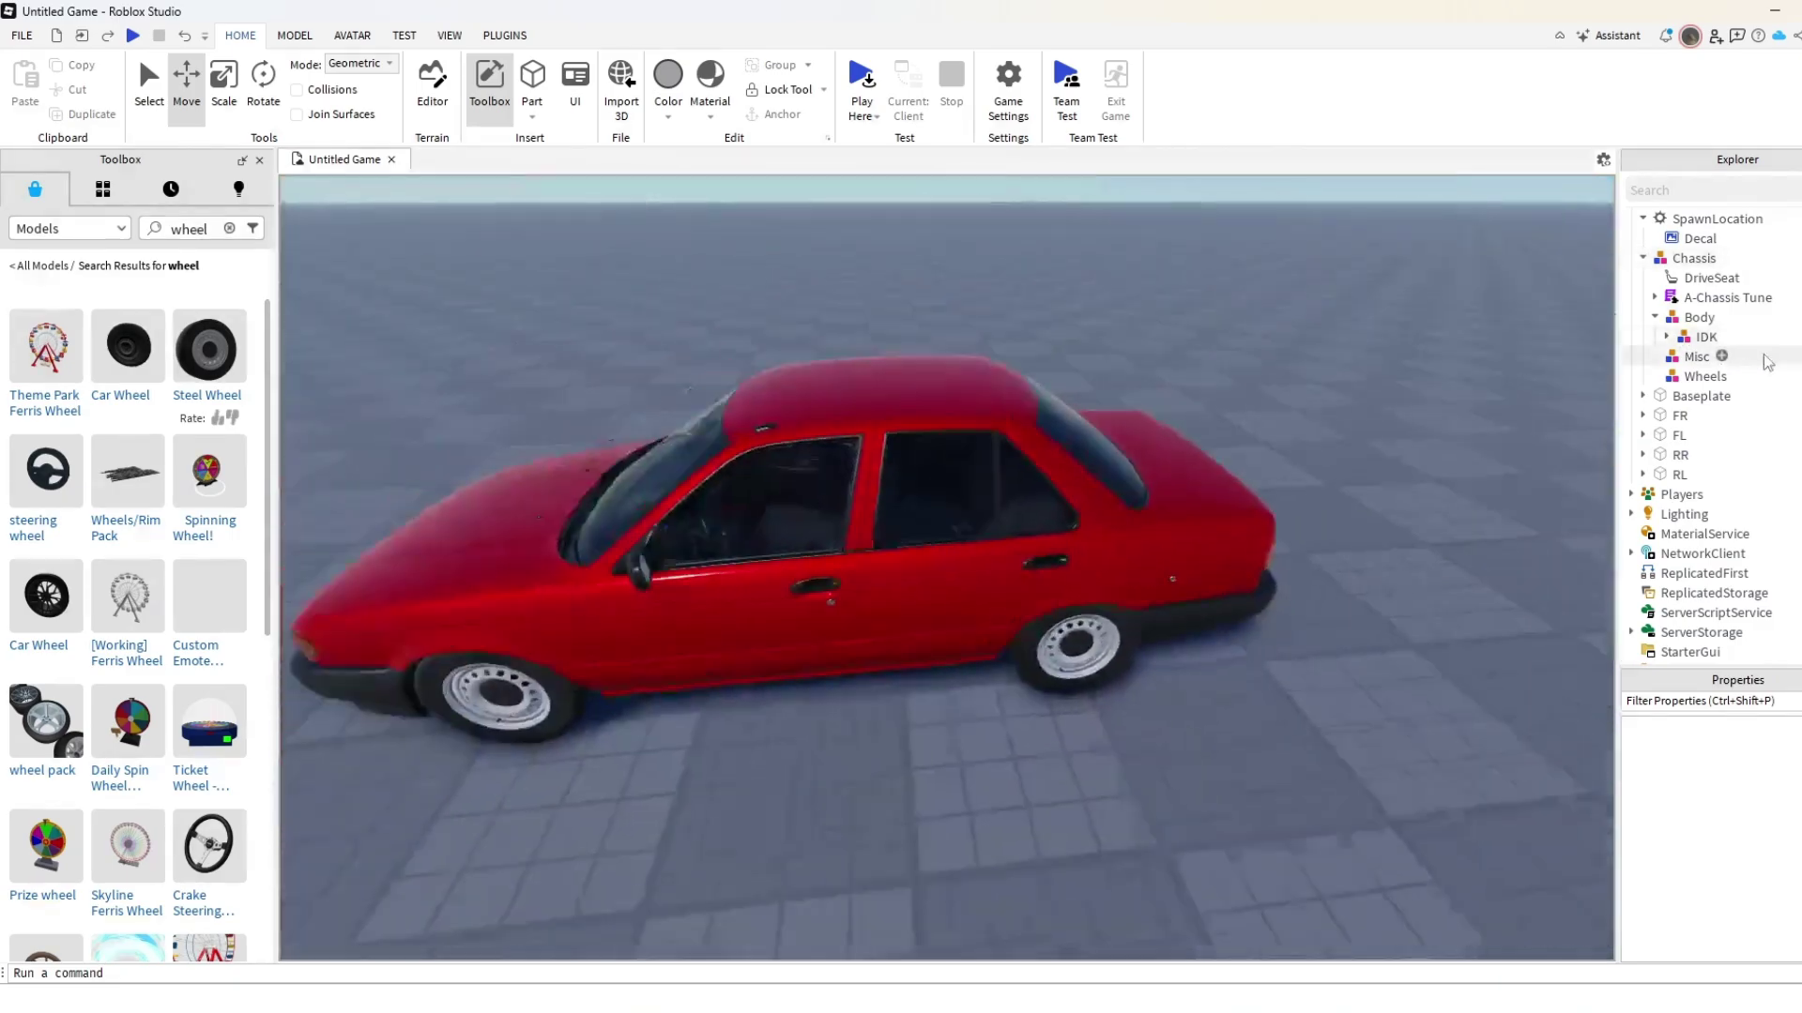
key(s)
right_drag(1209, 392, 1207, 391)
key(w)
key(s)
right_drag(1100, 302, 1620, 450)
key(s)
key(w)
key(s)
key(w)
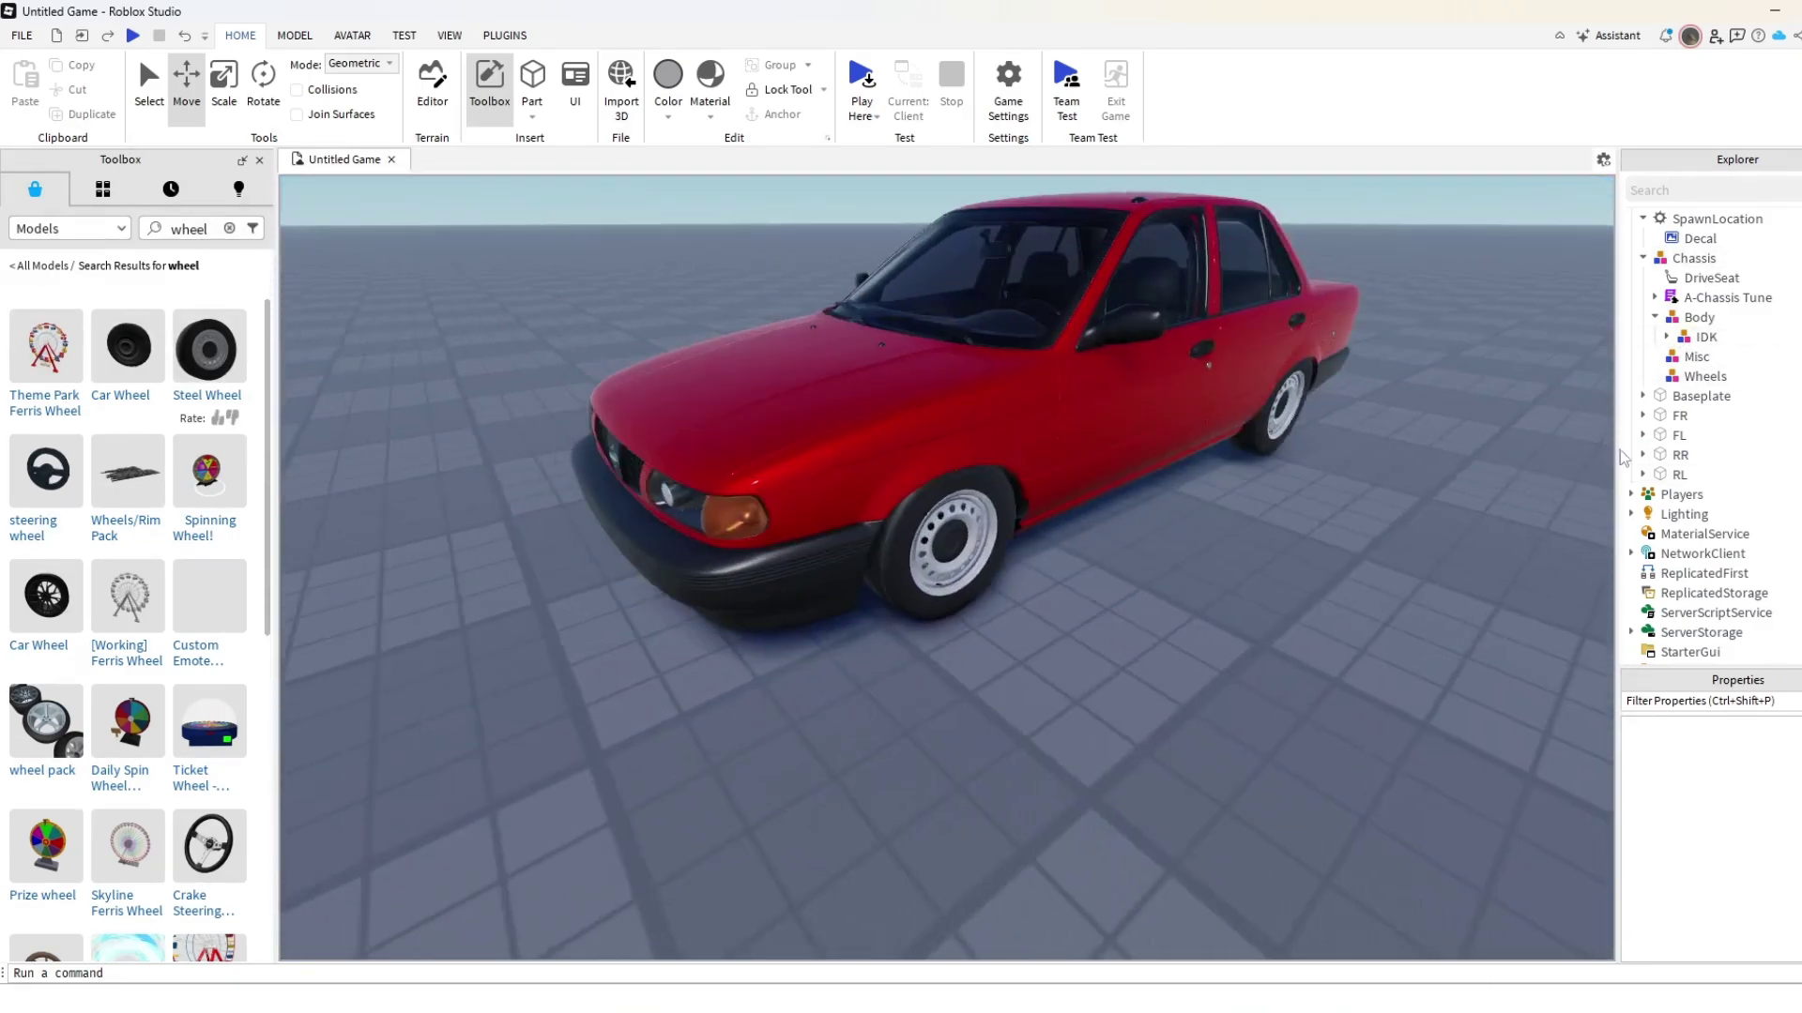
key(d)
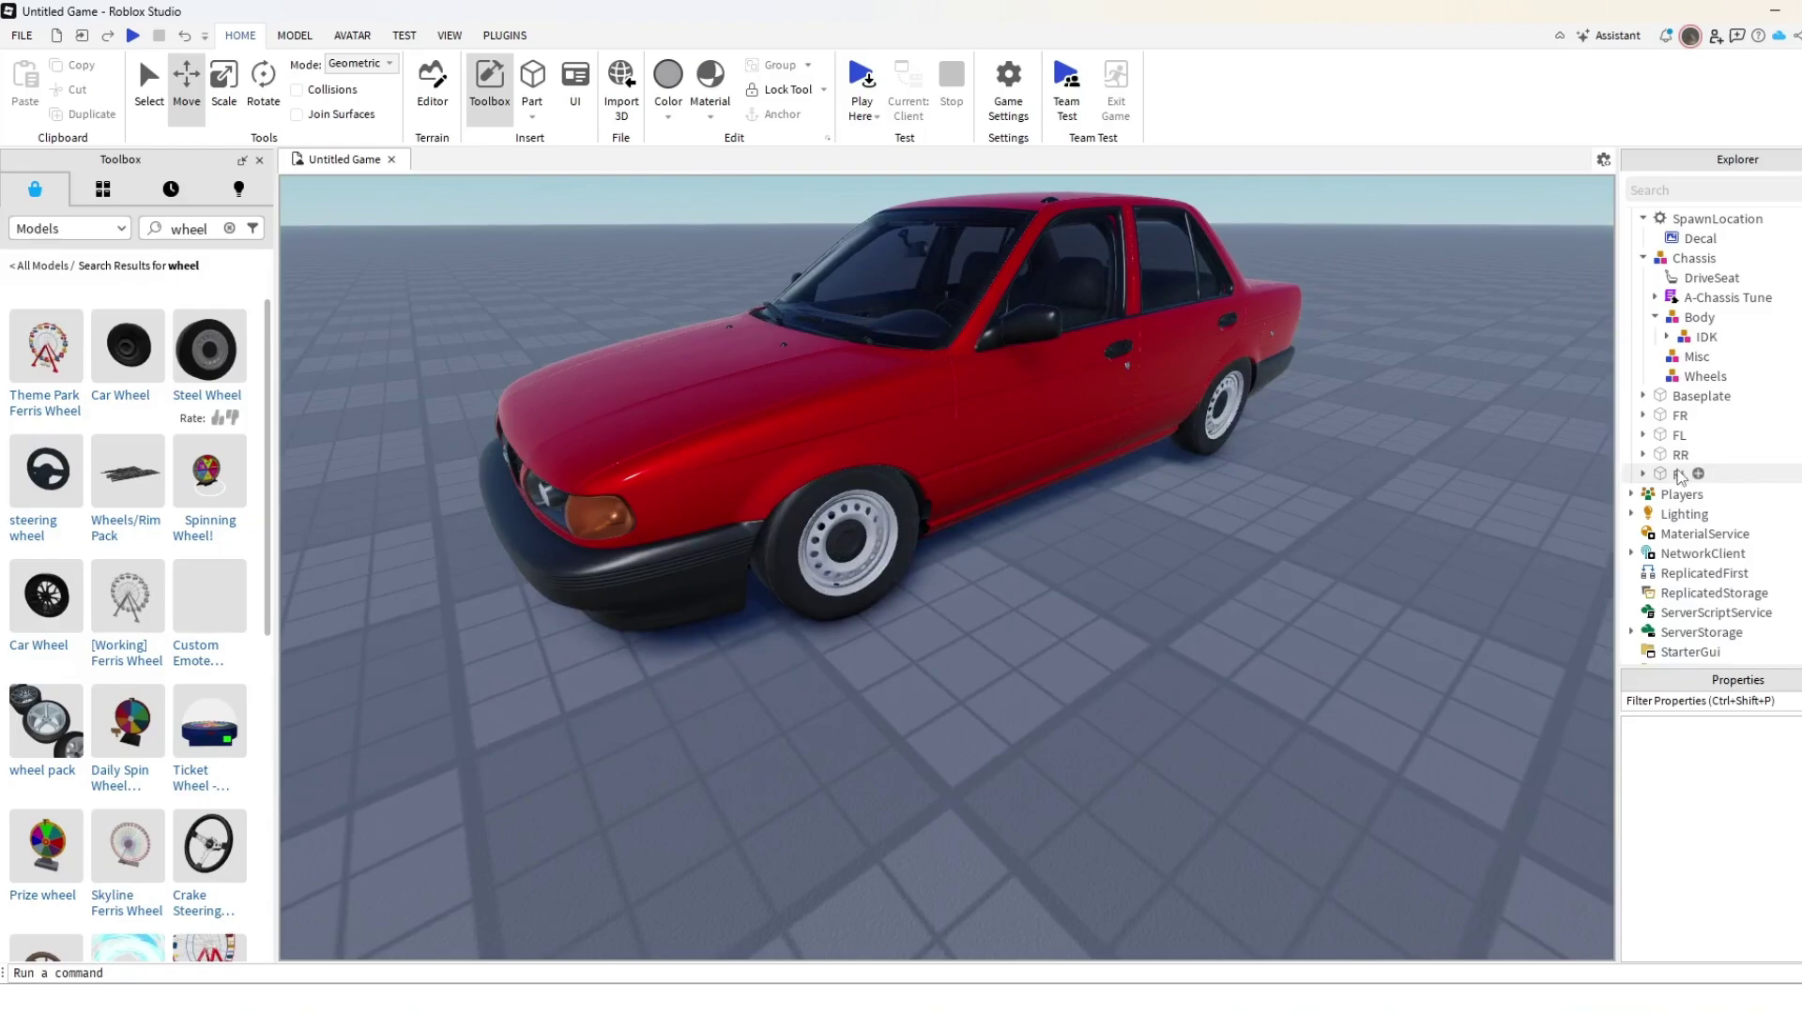
Collapse the Body model and move the FR, FL, RR and RL wheel parts together into the Chassis's Wheels model.
click(1655, 318)
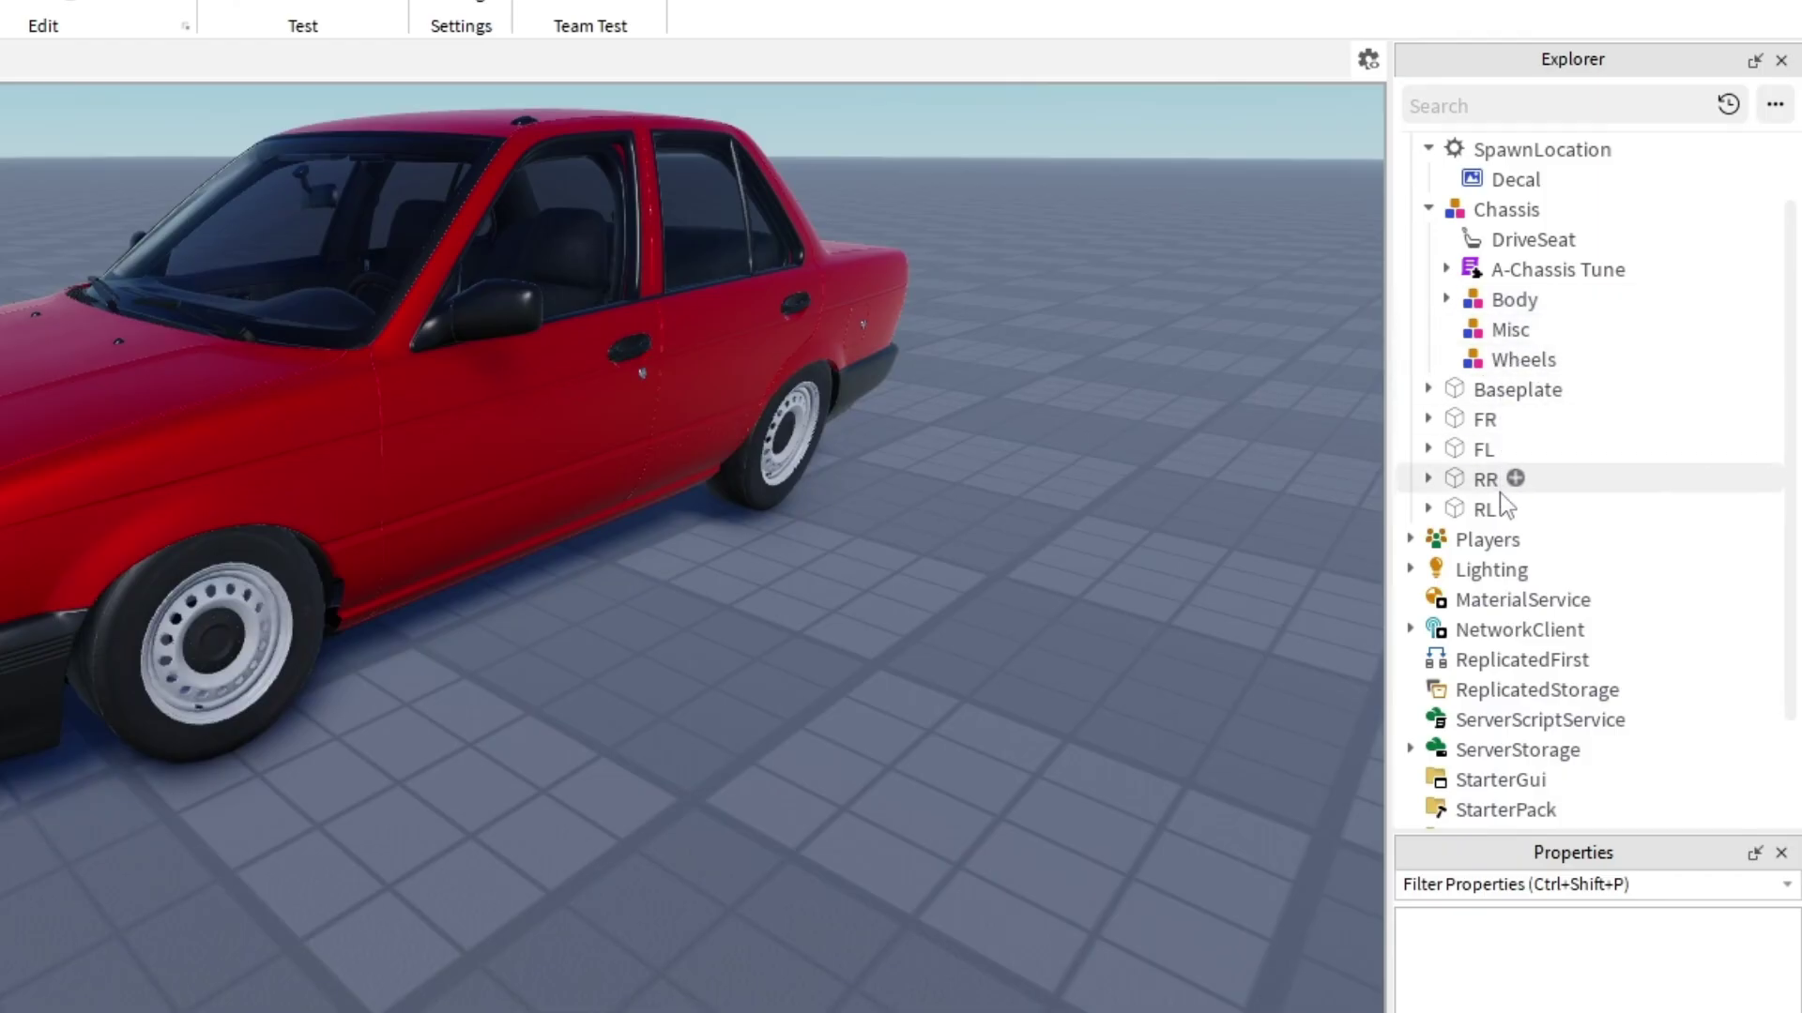
click(1471, 507)
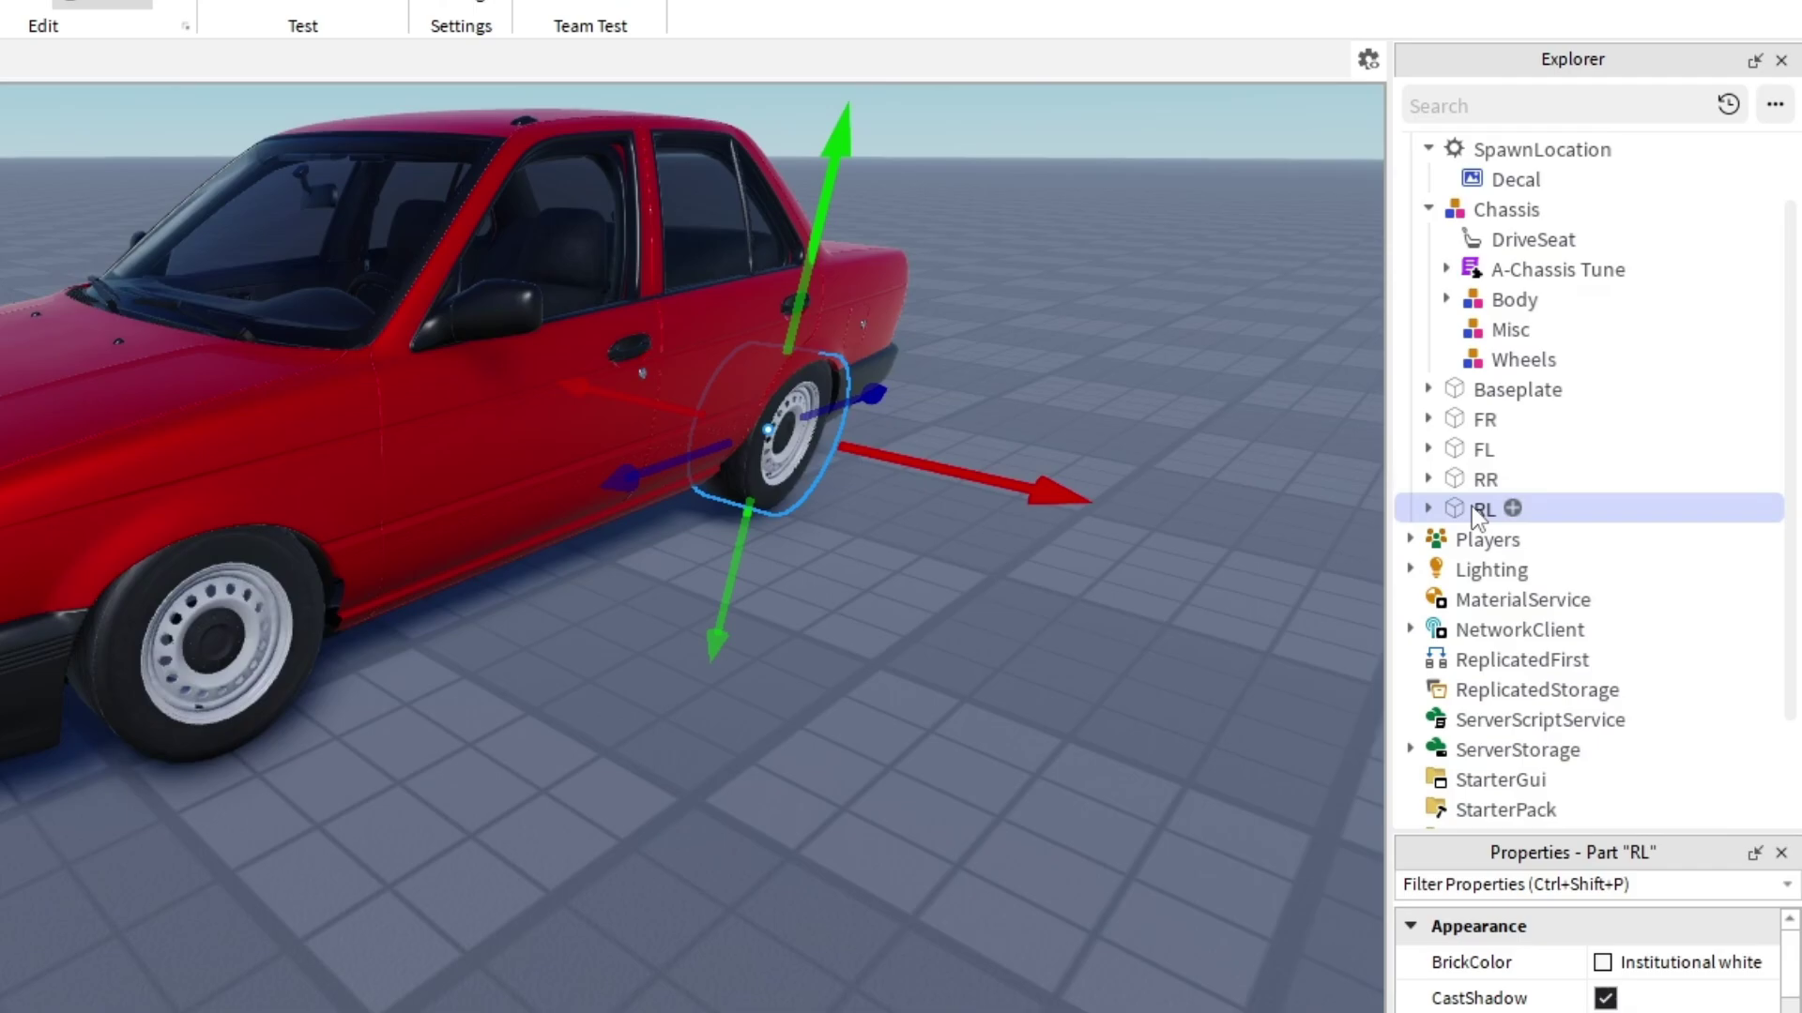
click(1475, 421)
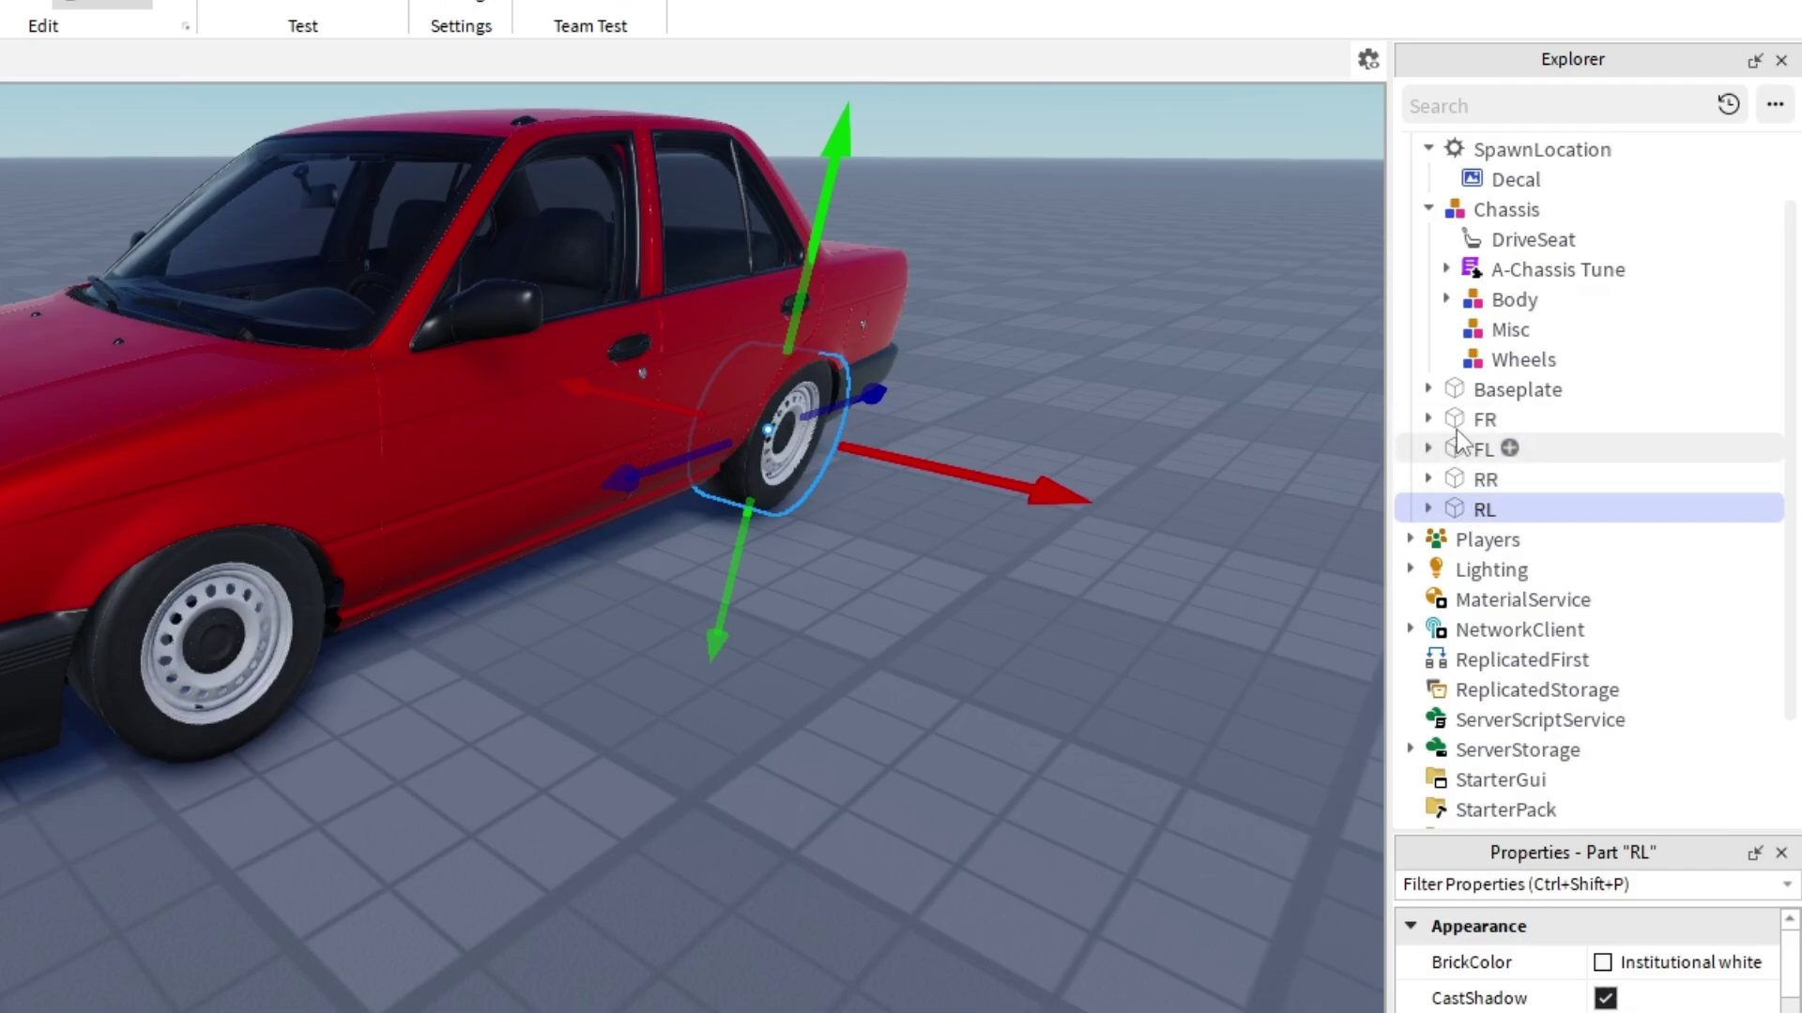
shift+click(1479, 509)
right_drag(676, 582, 667, 485)
scroll(657, 507, down, 3)
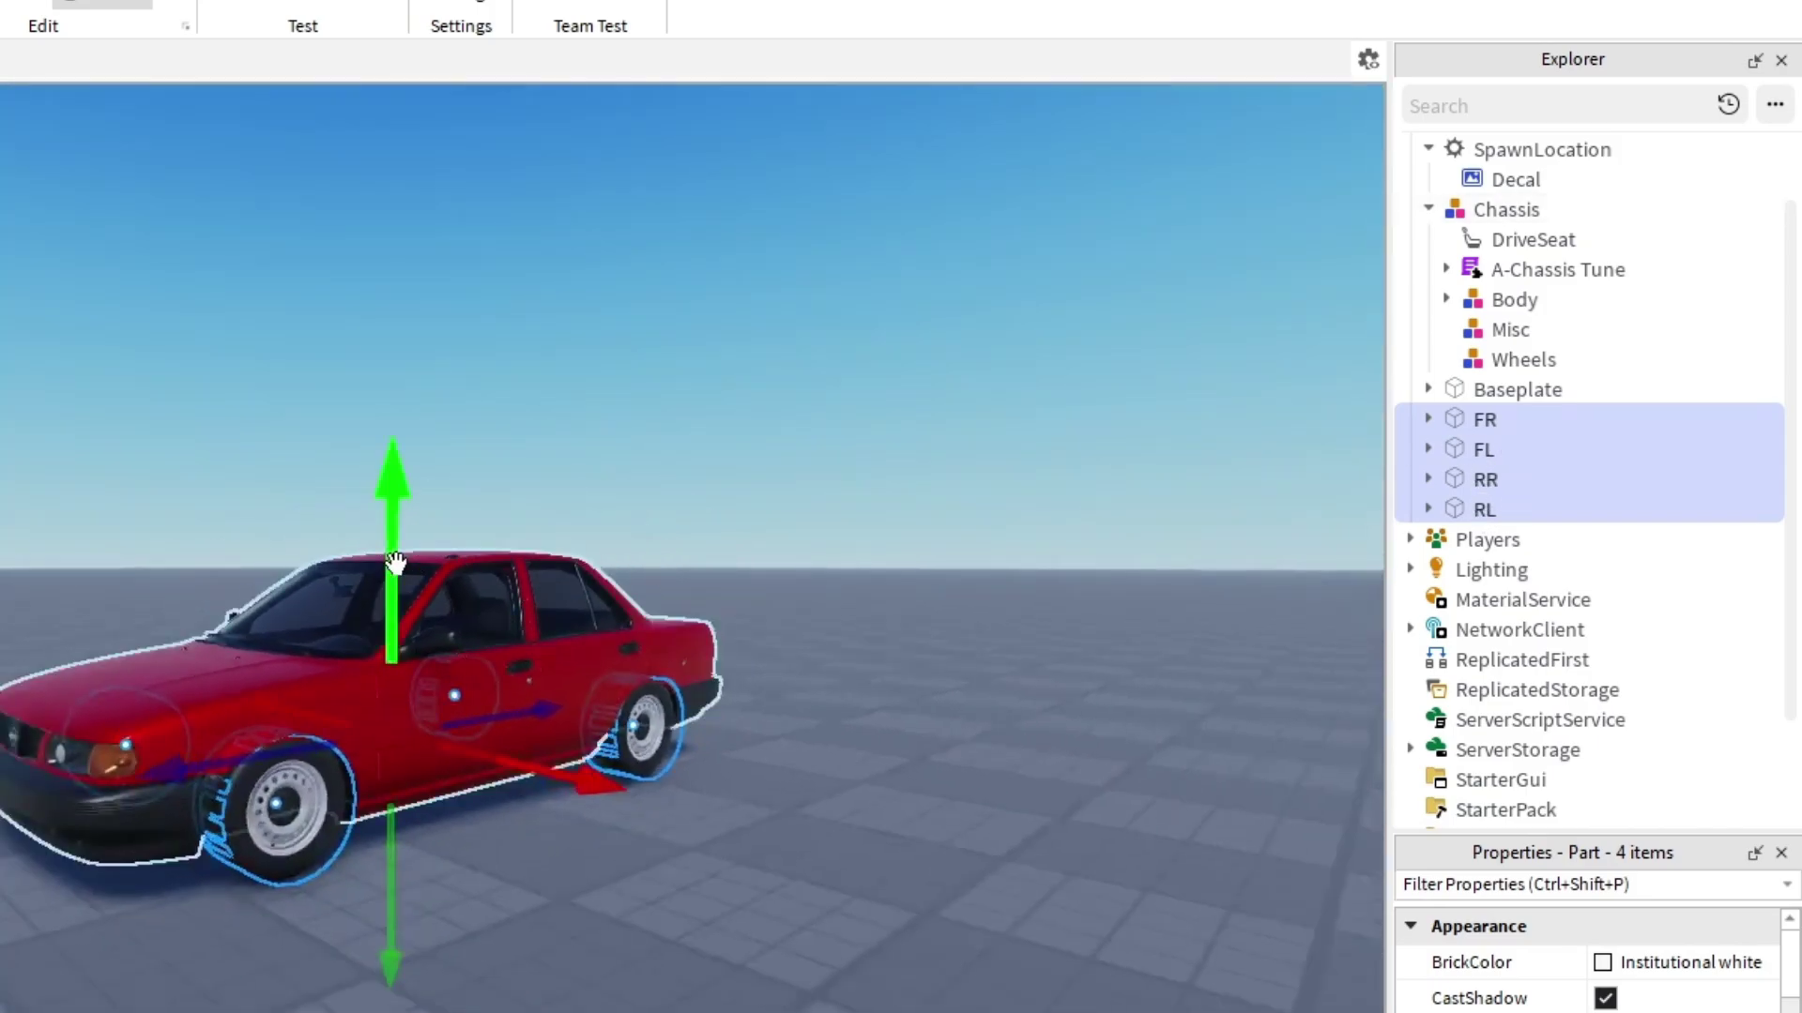
scroll(469, 601, up, 2)
drag(1482, 455, 1480, 368)
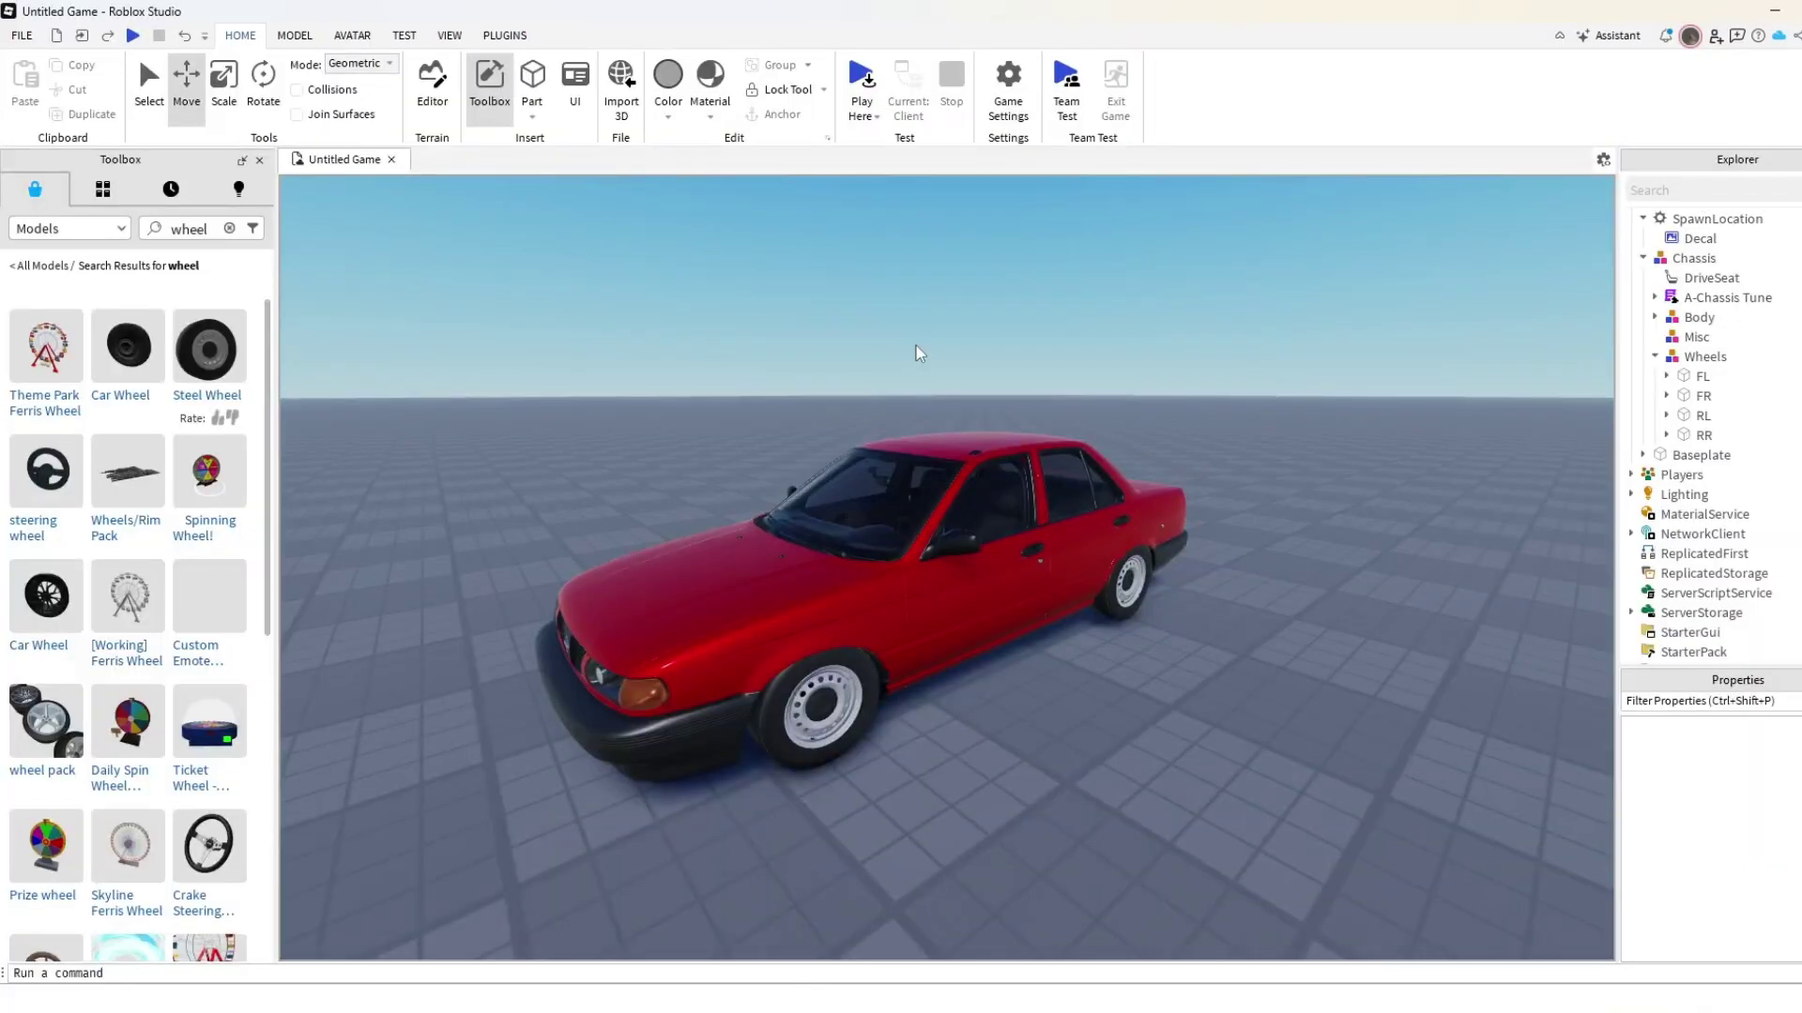
View the assembled car from several angles to check its overall look with the four wheels.
right_drag(916, 346, 994, 272)
scroll(914, 332, down, 3)
scroll(914, 332, up, 2)
key(w)
key(d)
key(s)
key(w)
key(s)
key(a)
key(w)
Play-test the game, drive the car forward and steer it to the right, and stop the test.
click(862, 79)
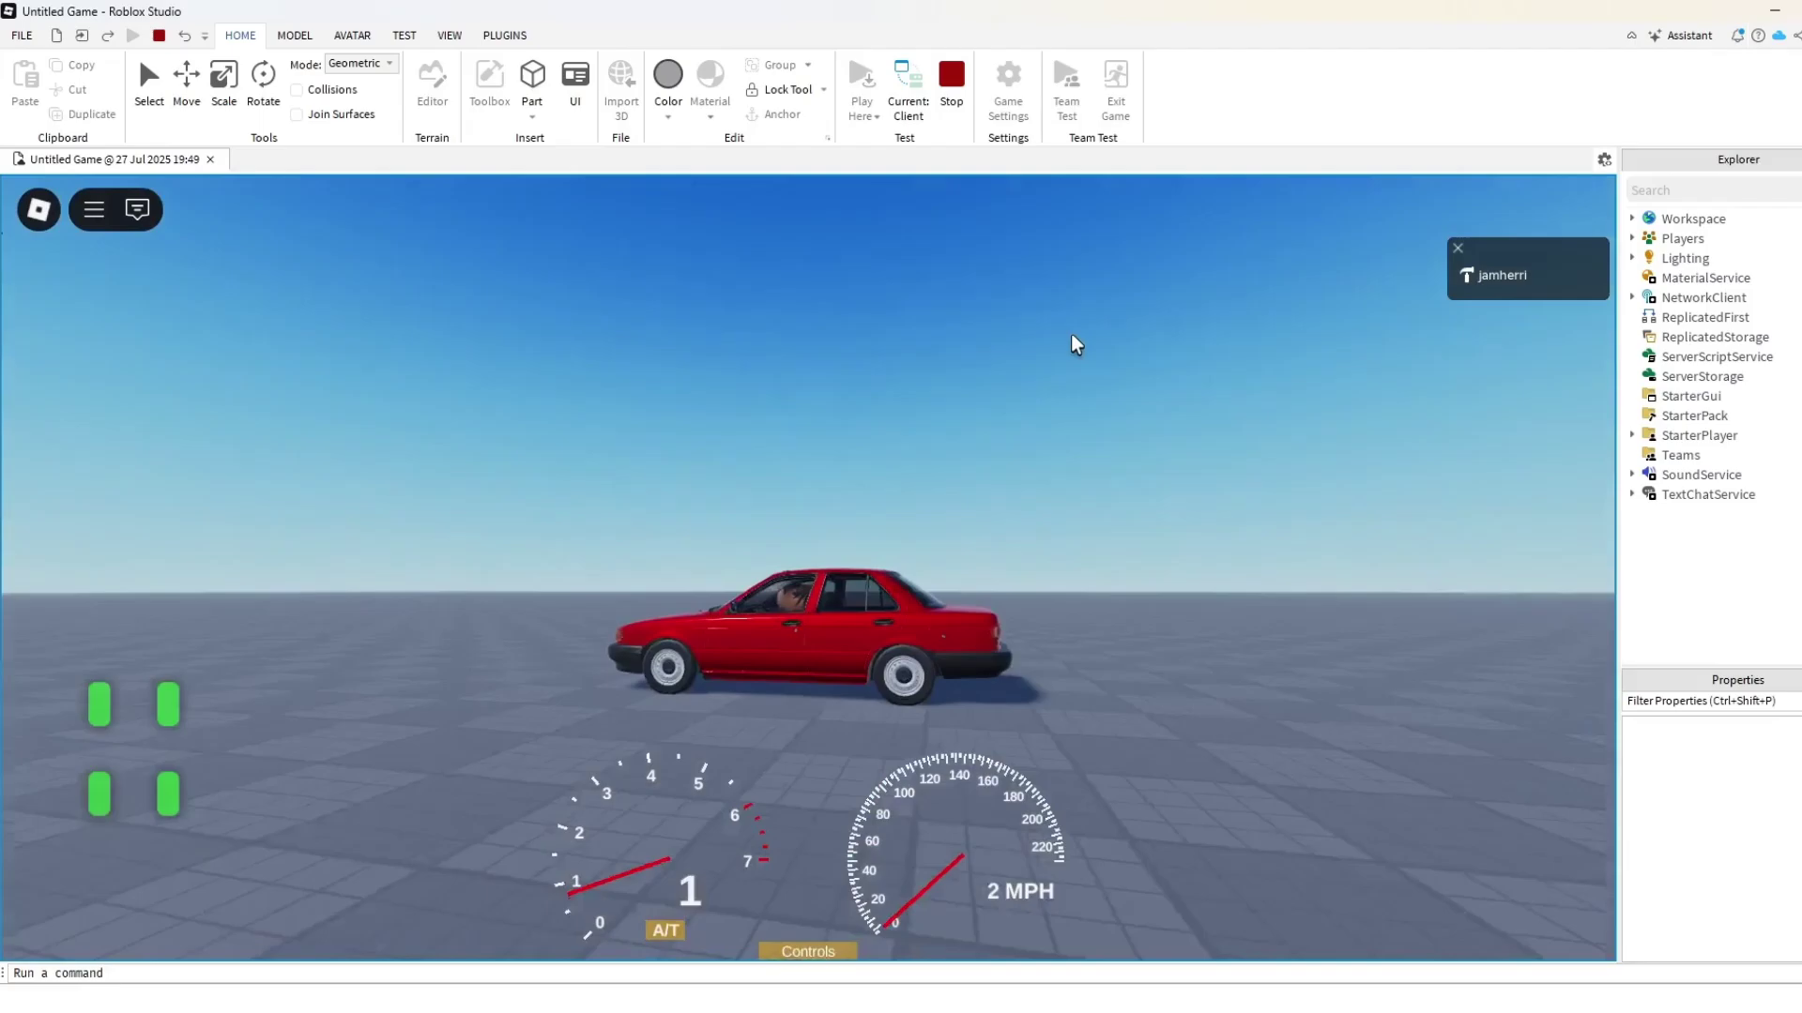
key(w)
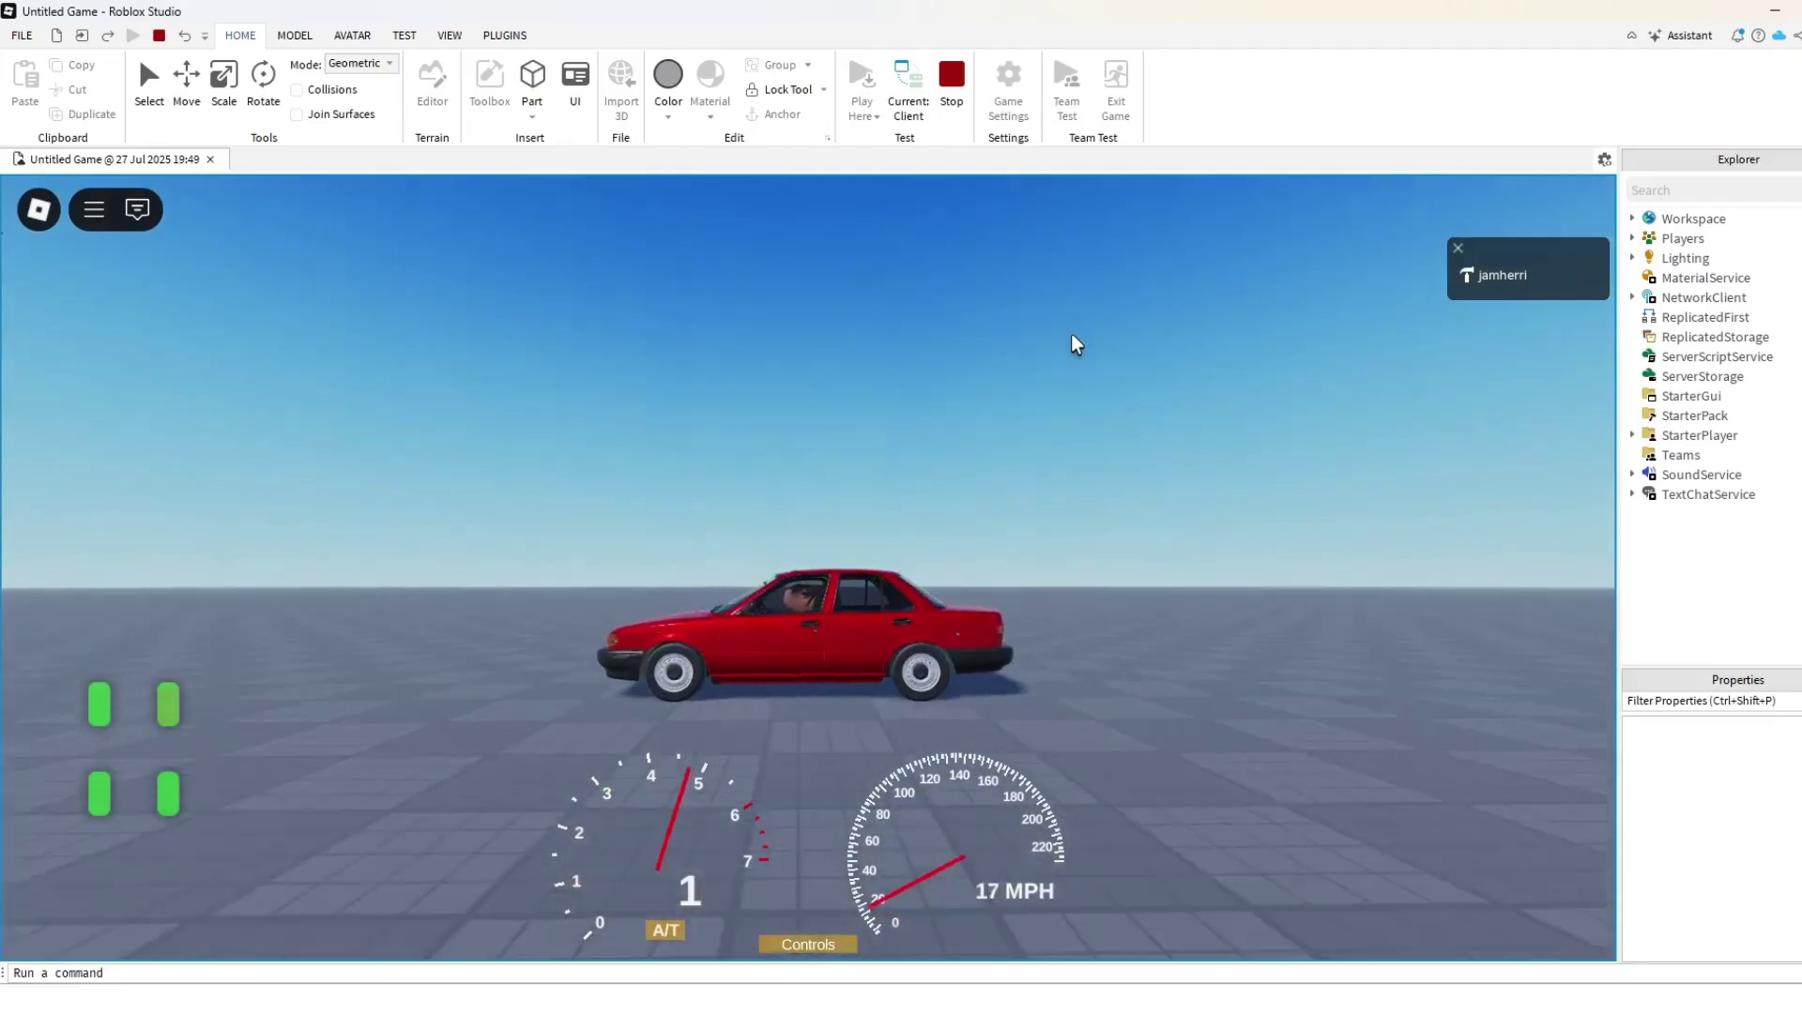
key(d)
key(w)
key(d)
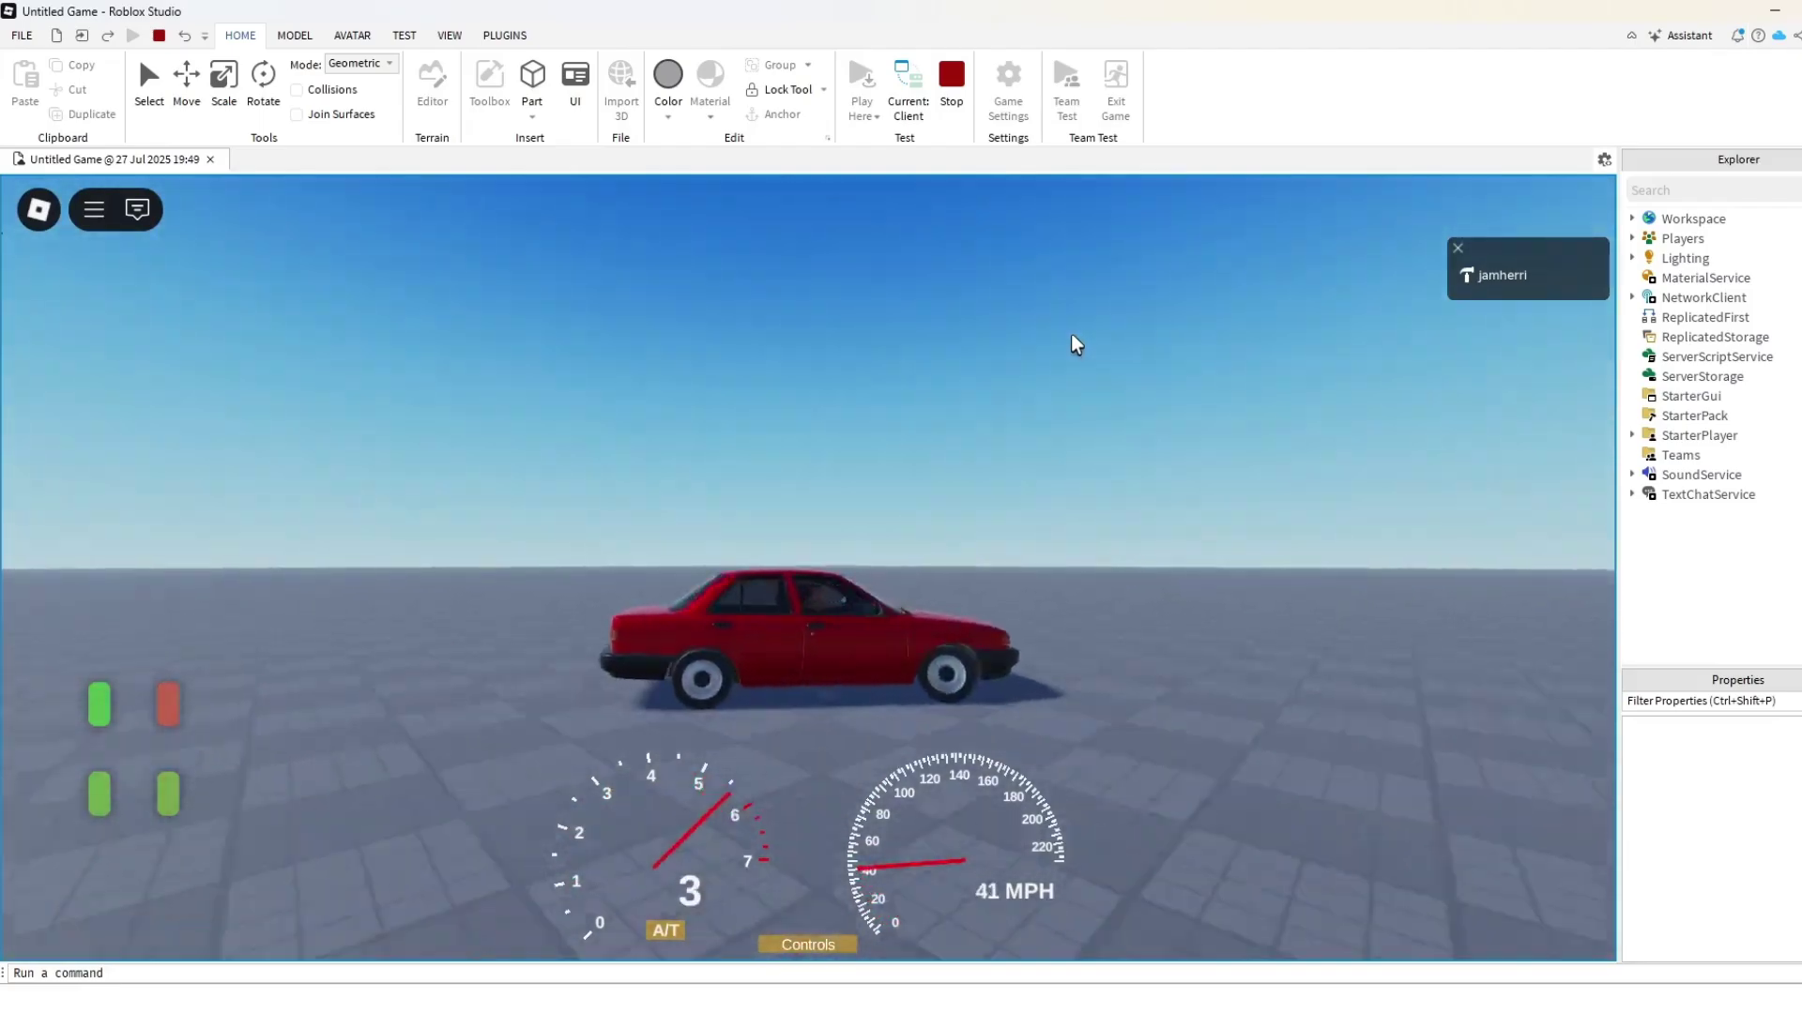
key(w)
key(d)
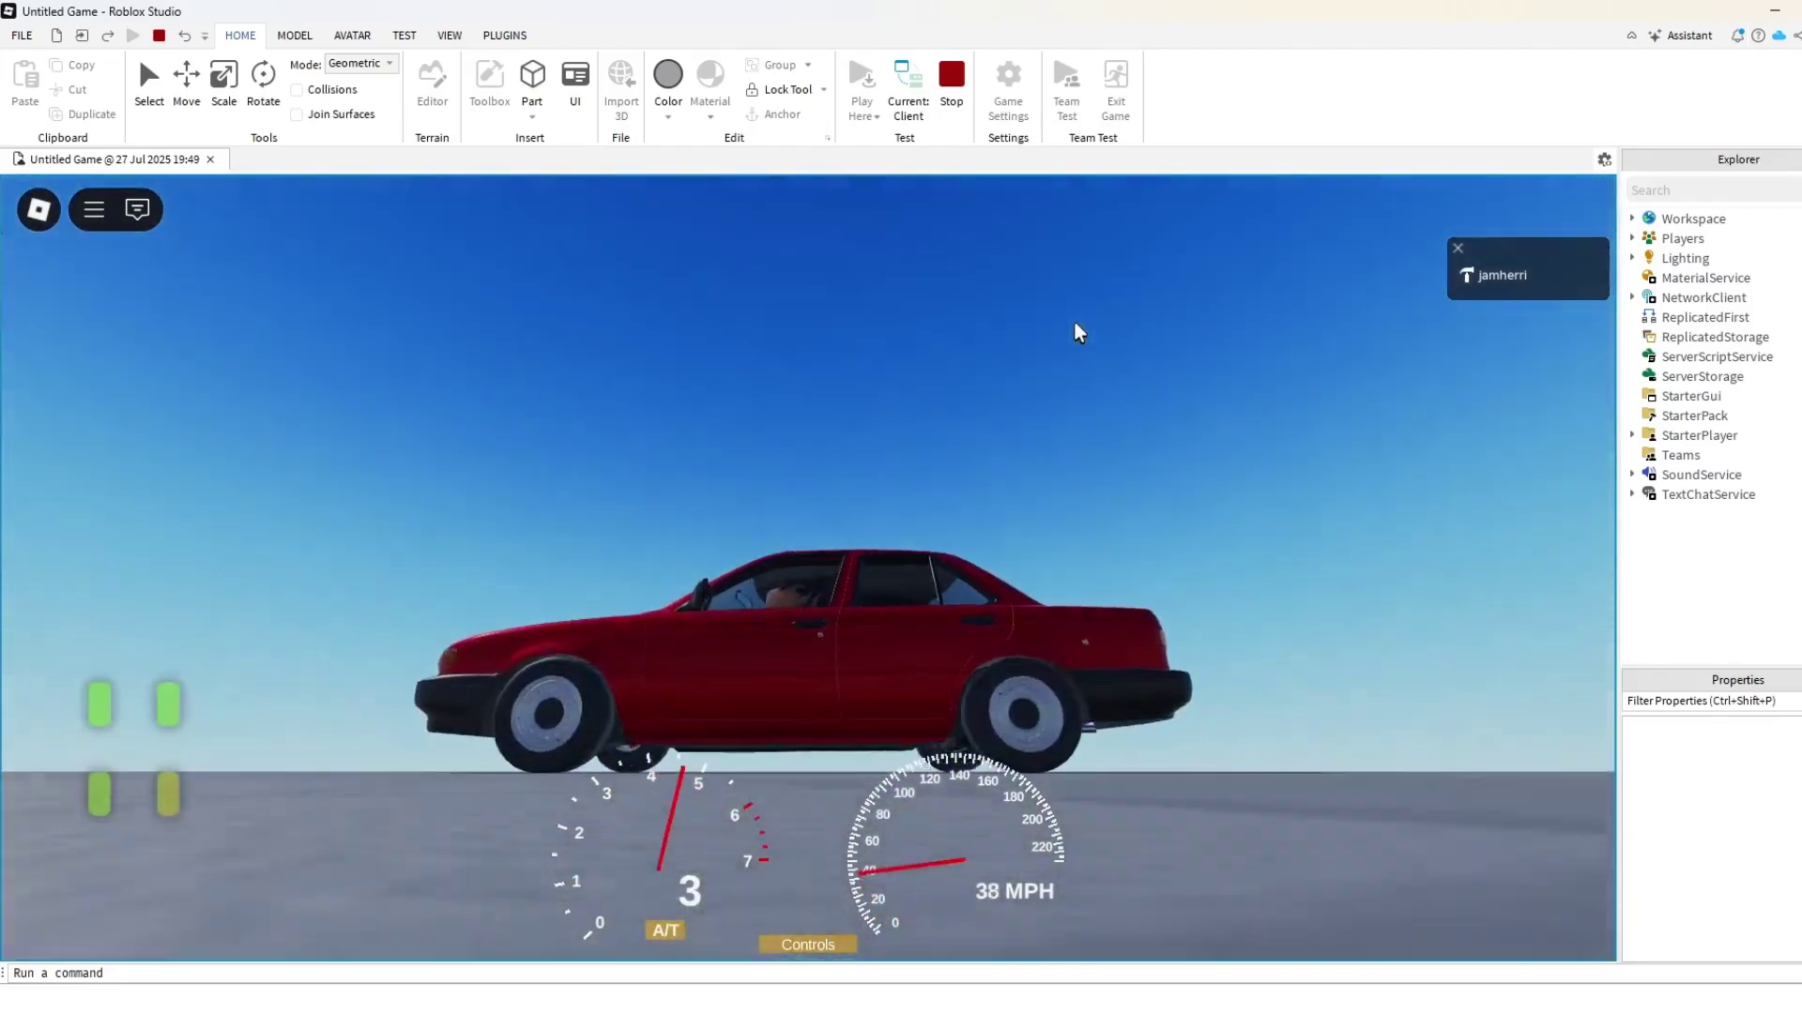
click(950, 80)
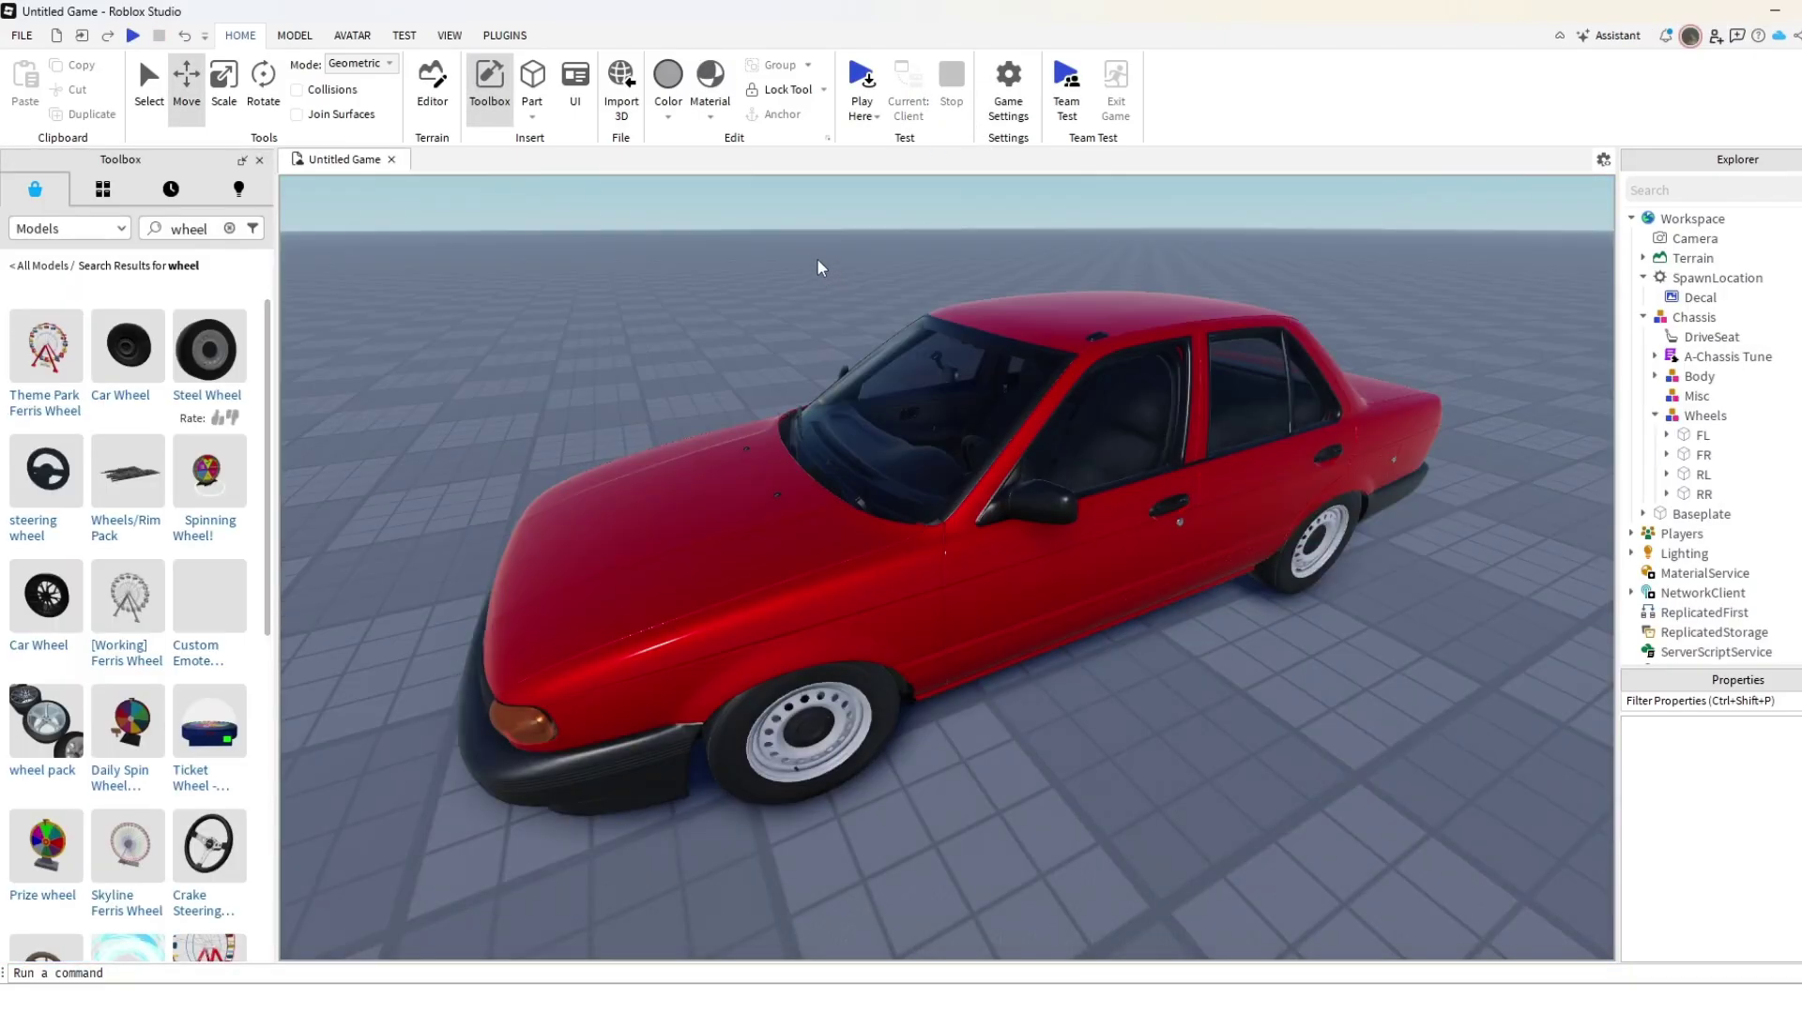
key(w)
right_drag(817, 260, 835, 313)
key(s)
key(a)
key(w)
key(s)
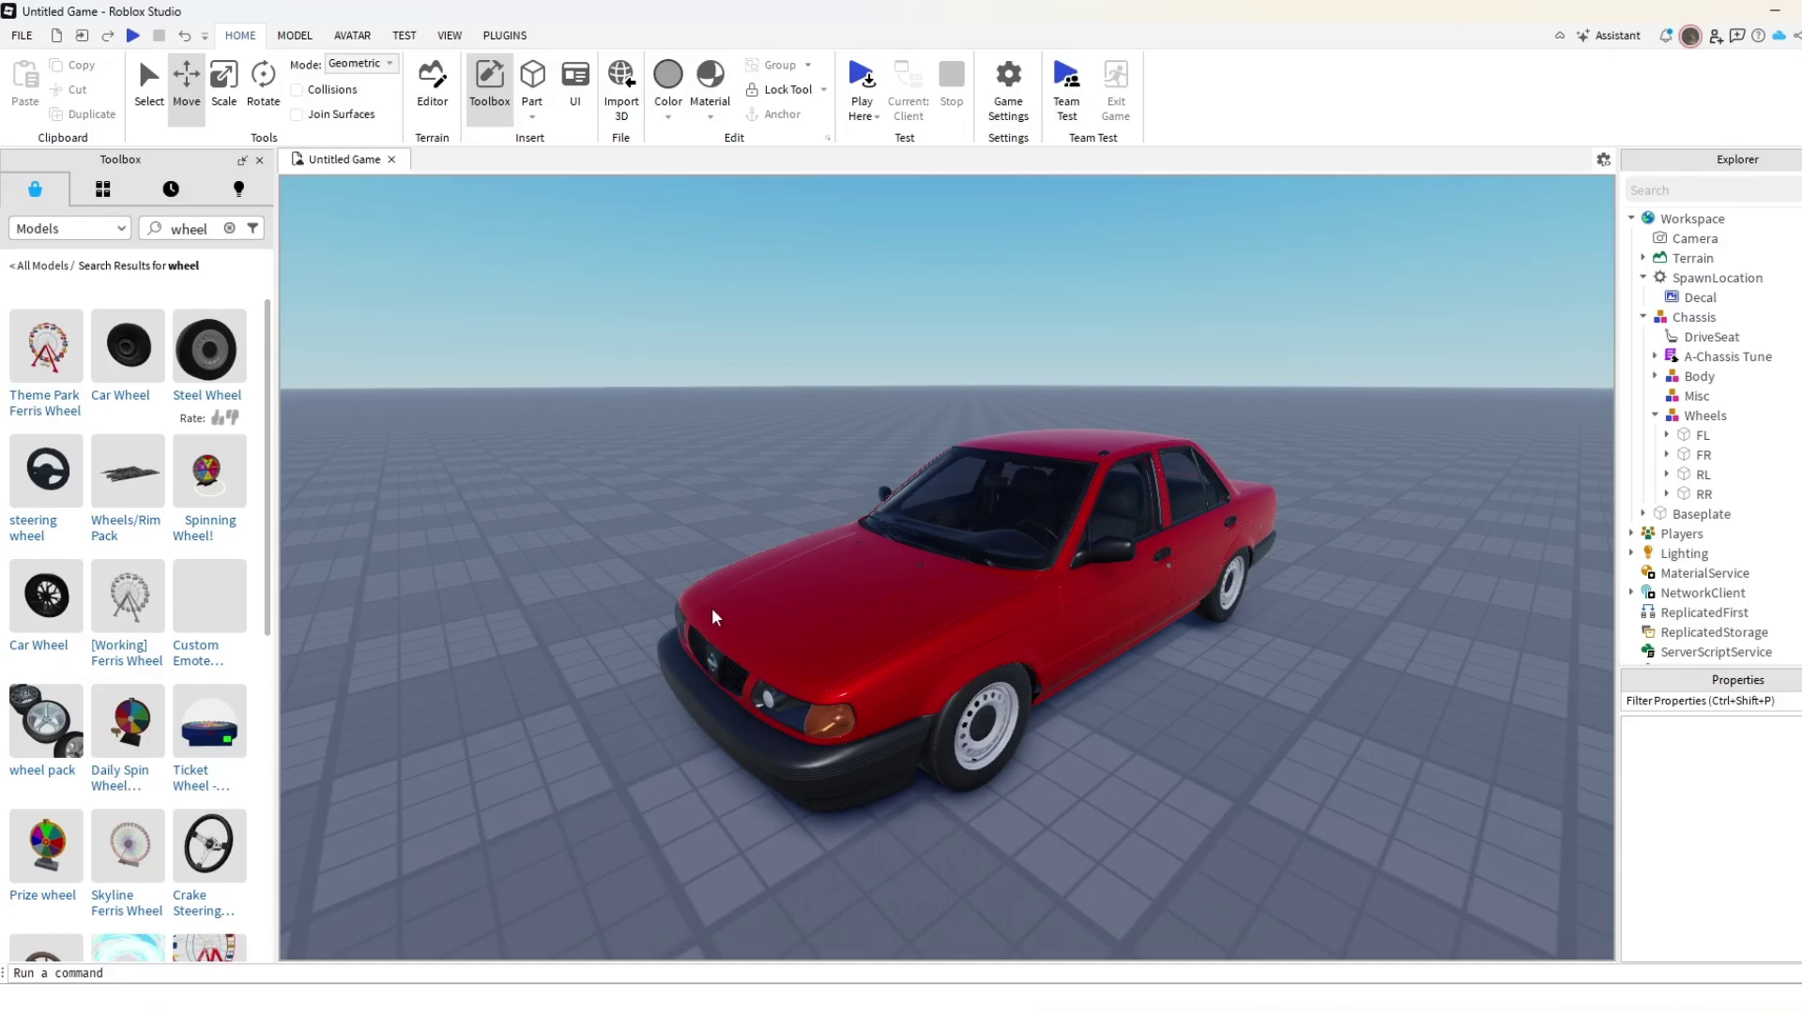
right_drag(813, 321, 813, 321)
key(d)
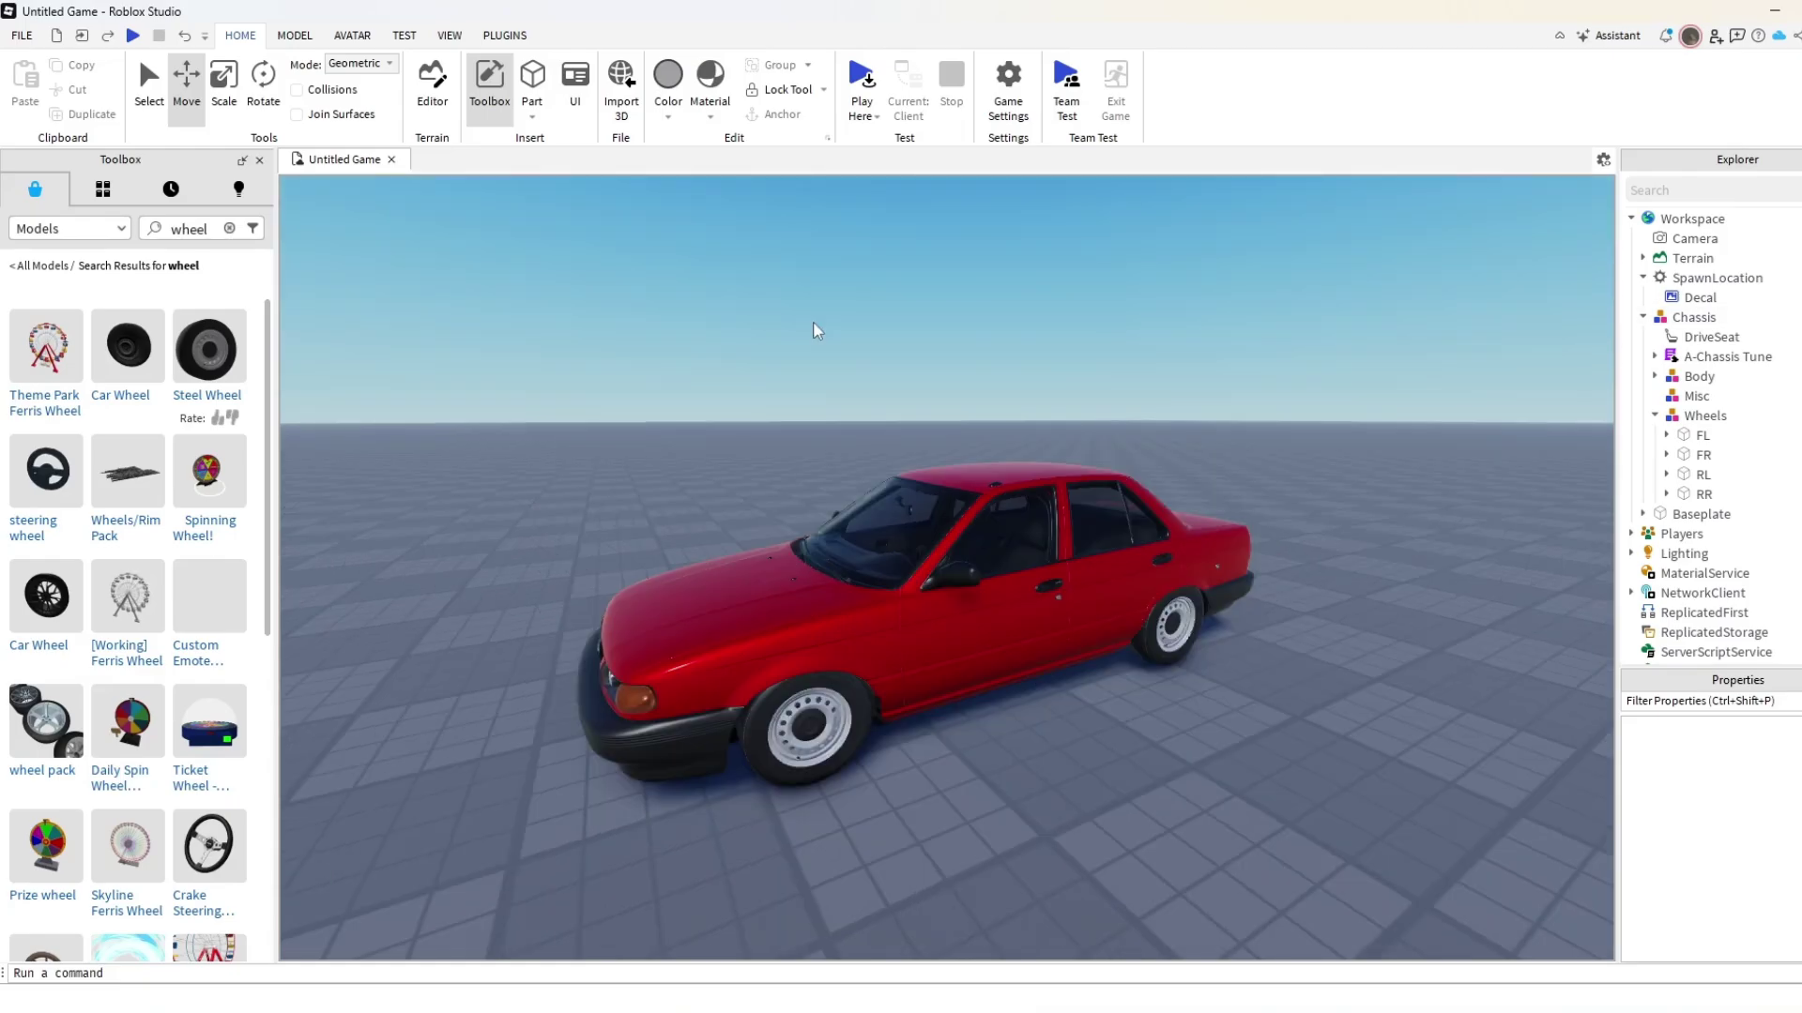